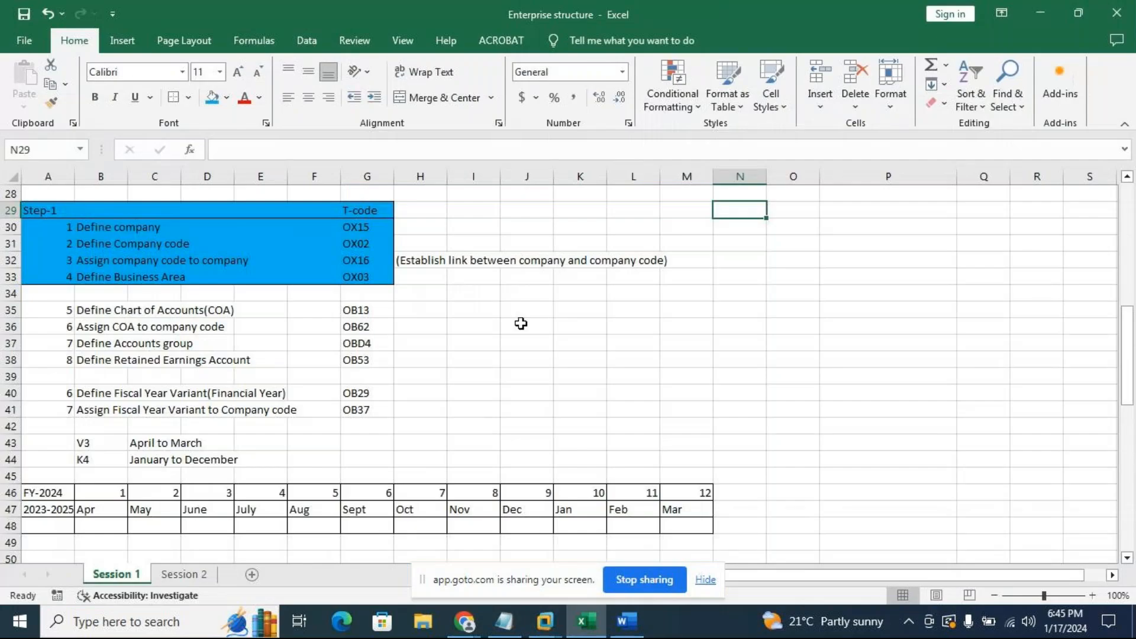
scroll(521, 323, "up", 2)
scroll(513, 360, "down", 1)
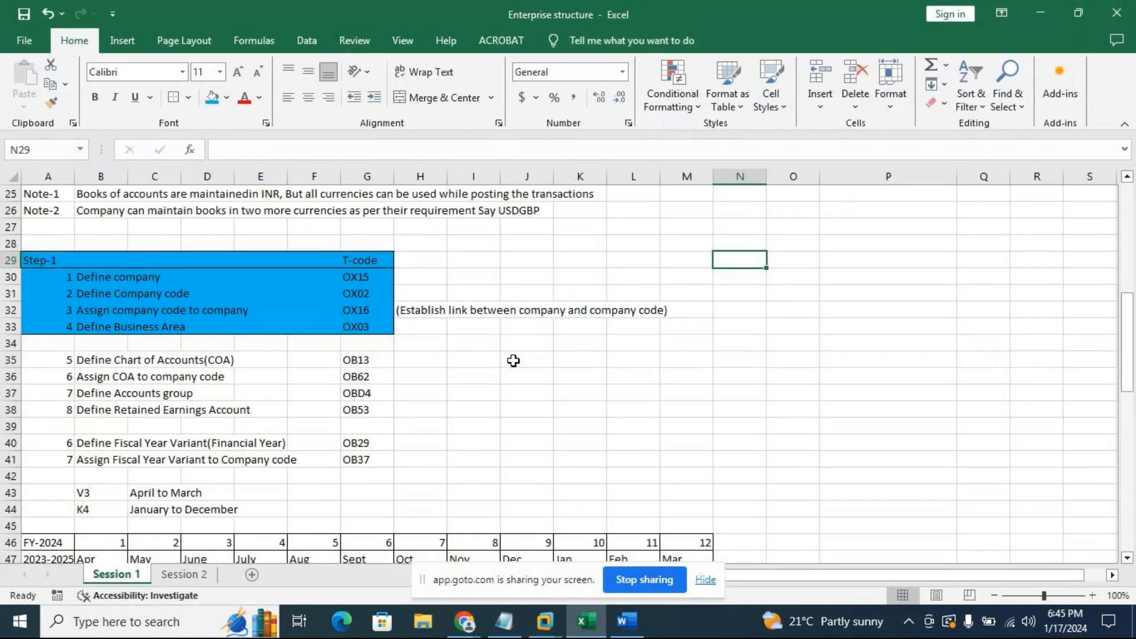
scroll(513, 361, "down", 2)
scroll(513, 361, "up", 1)
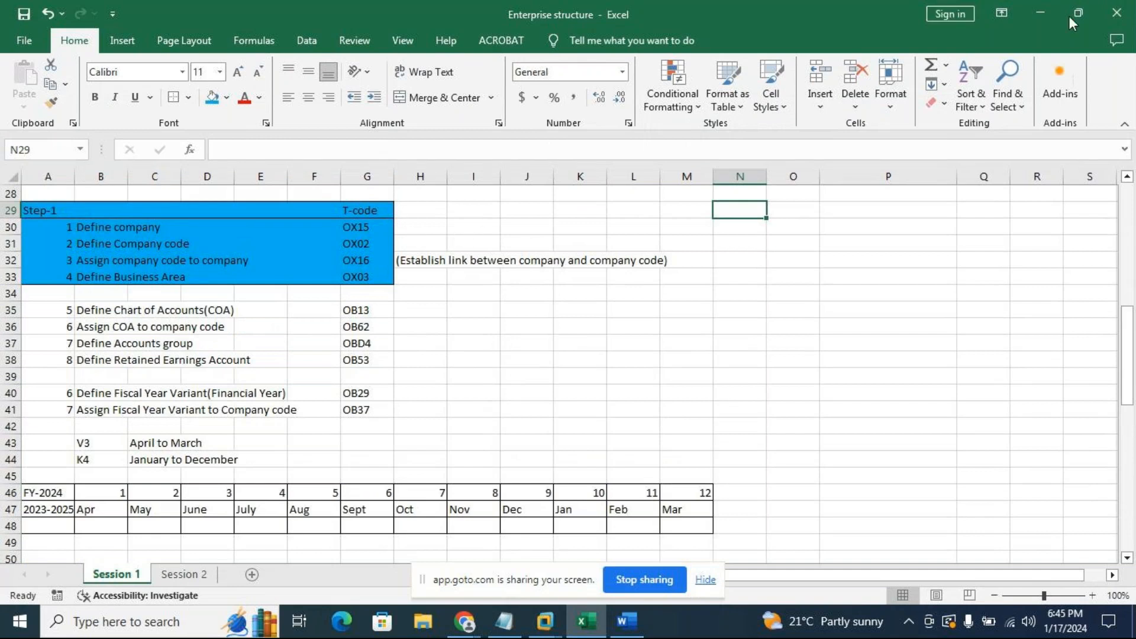
Switch to the SAP virtual machine and expand Enterprise Structure, Definition, Financial Accounting in the implementation guide
left_click(1042, 12)
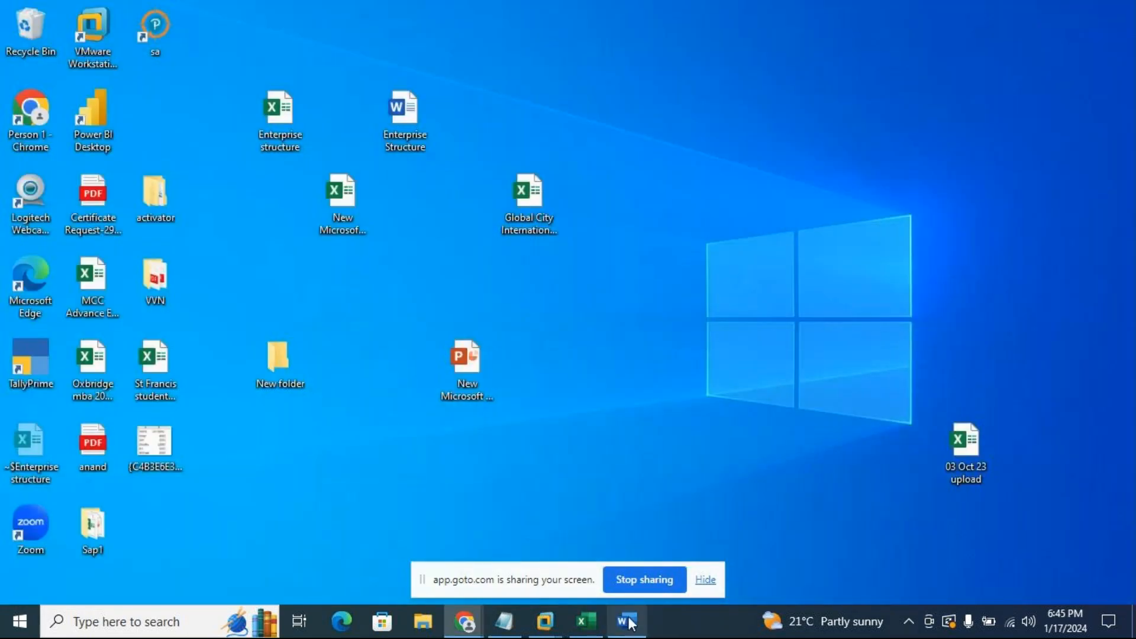
mouse_move(544, 622)
left_click(615, 515)
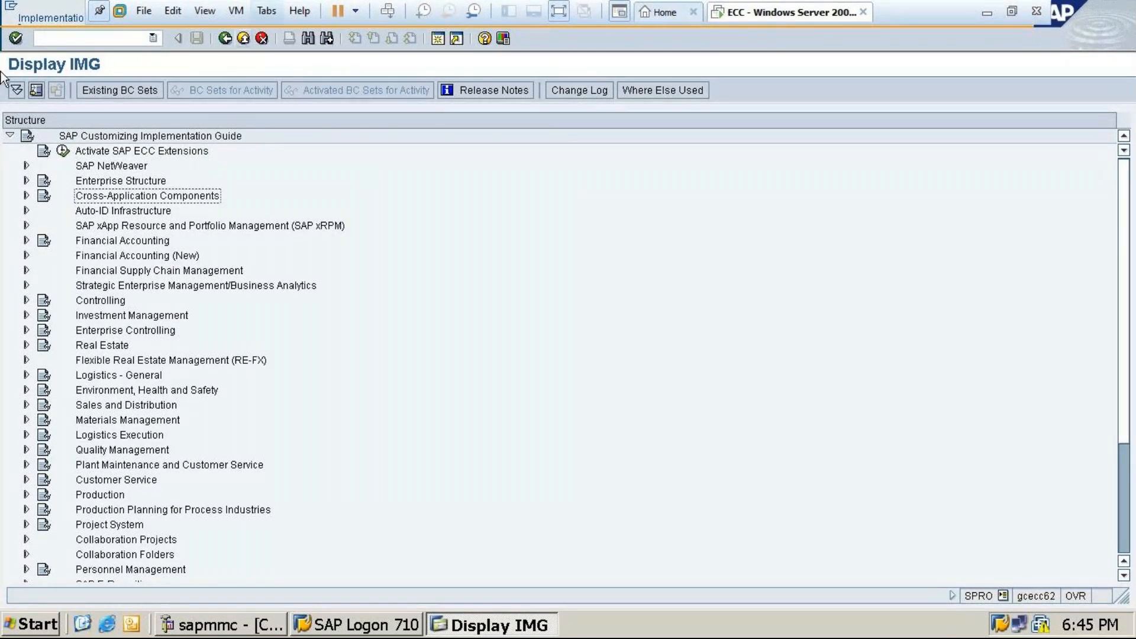
left_click(26, 181)
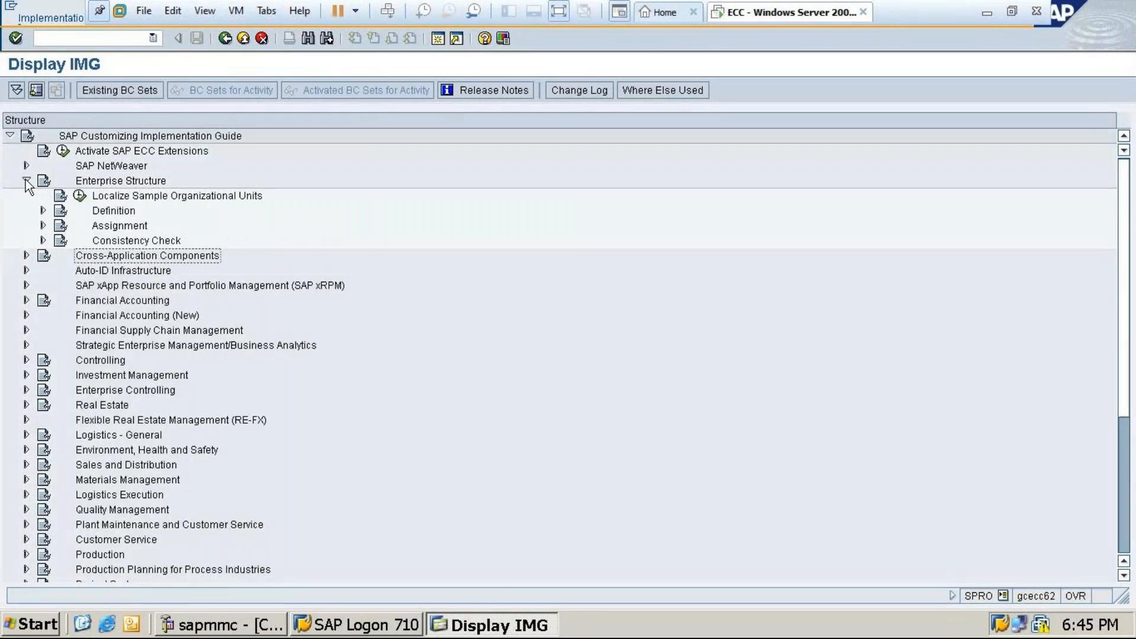
left_click(43, 210)
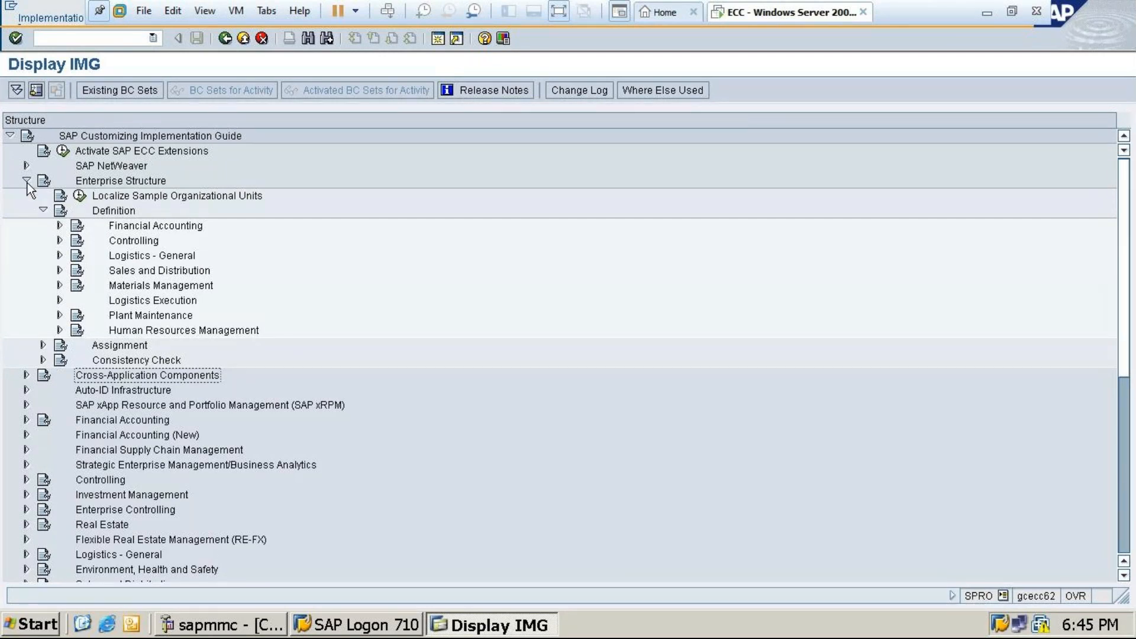
left_click(60, 226)
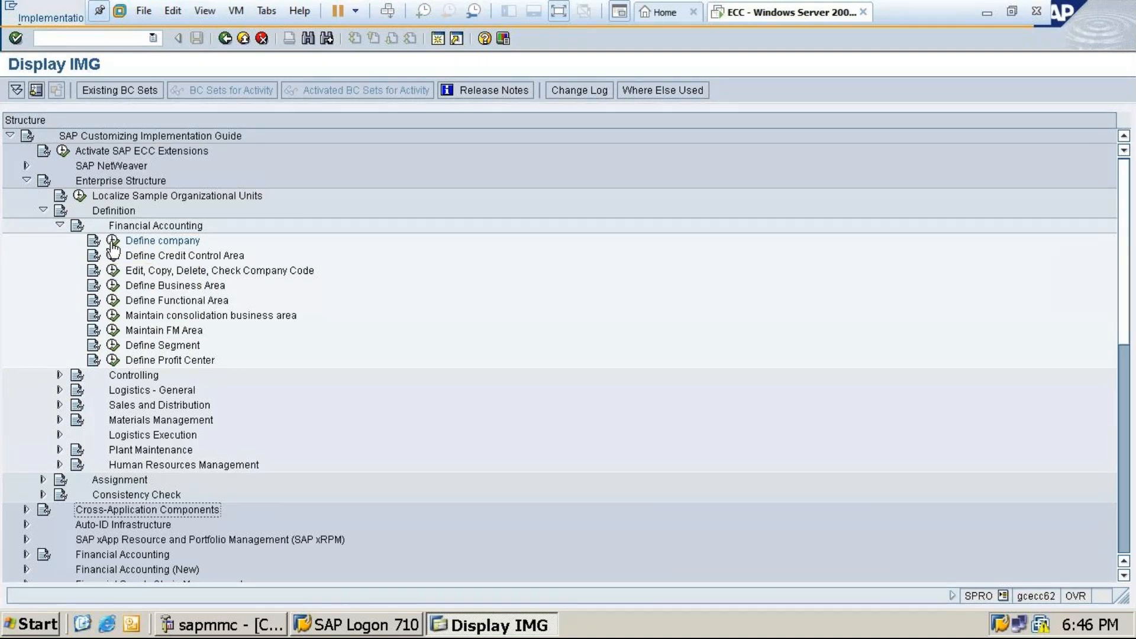
Switch to the GoTo meeting window in Chrome and check the participants' chat replies
left_click(990, 13)
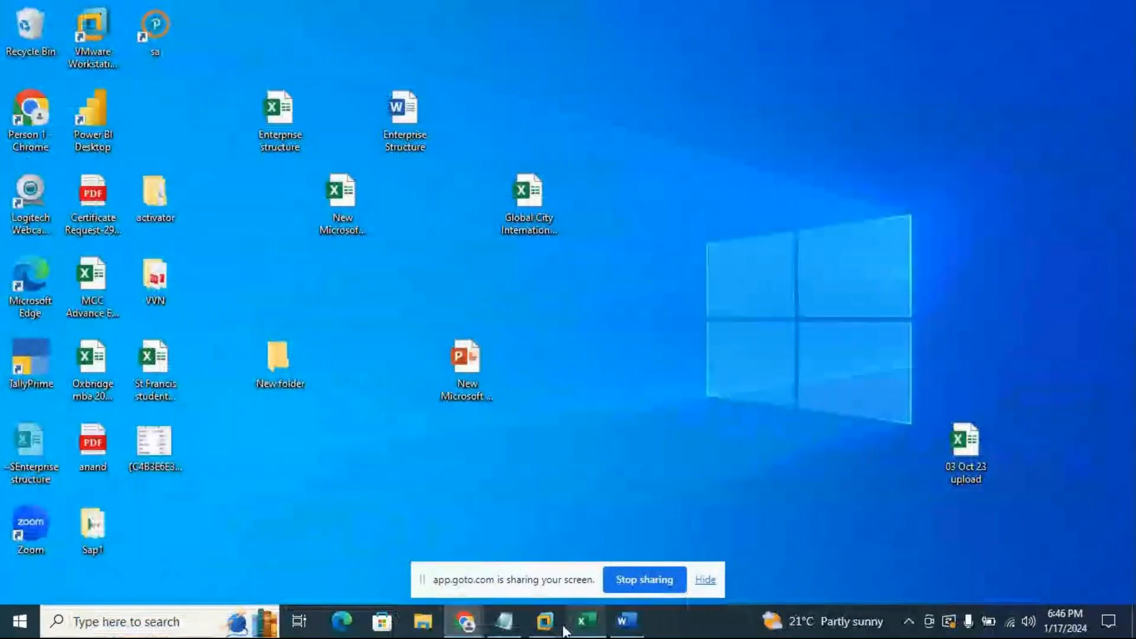
mouse_move(465, 621)
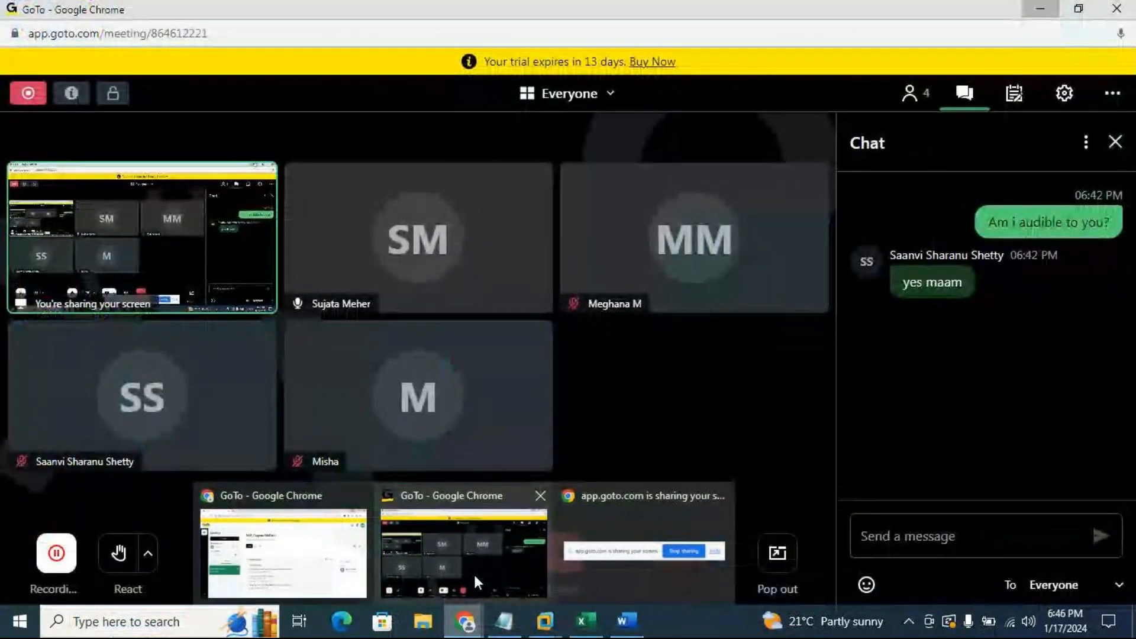
left_click(474, 573)
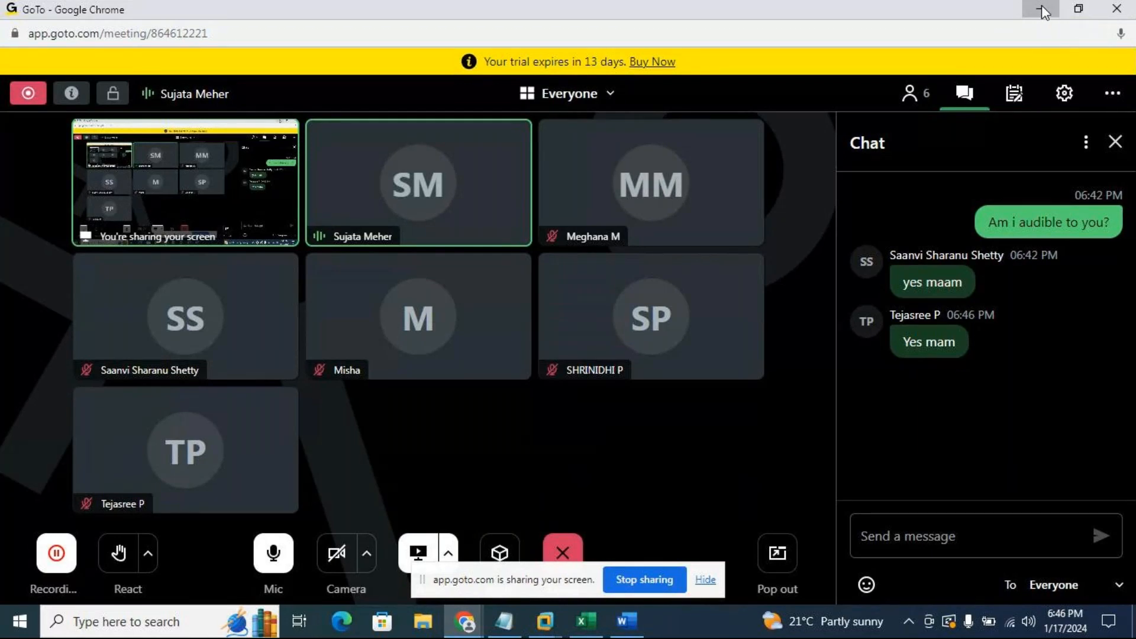
left_click(1041, 9)
Return to the SAP virtual machine and start a new entry in the Define company activity
mouse_move(545, 622)
left_click(616, 520)
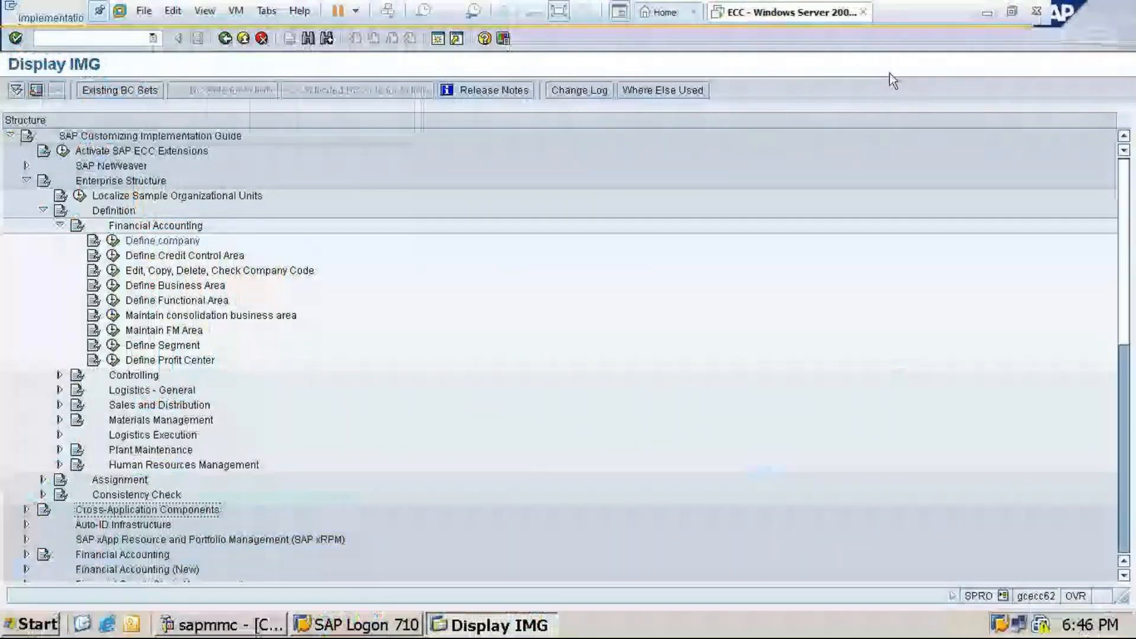
left_click(113, 240)
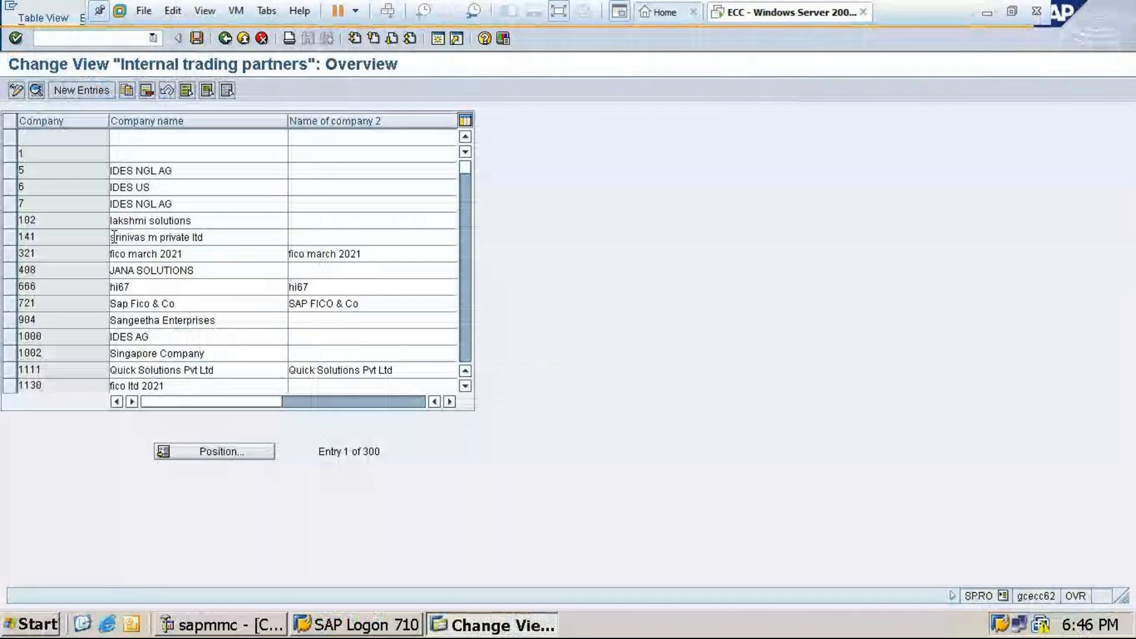
left_click(78, 90)
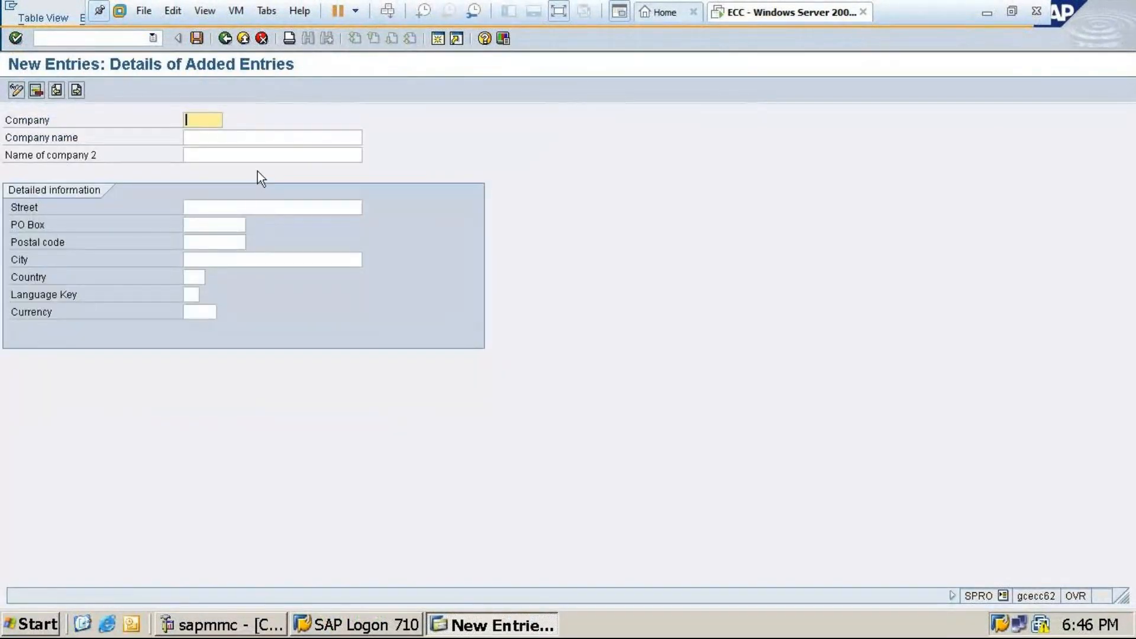
Enter Tata28 as the company and "Tata group of Company 28" as the company name
type("T")
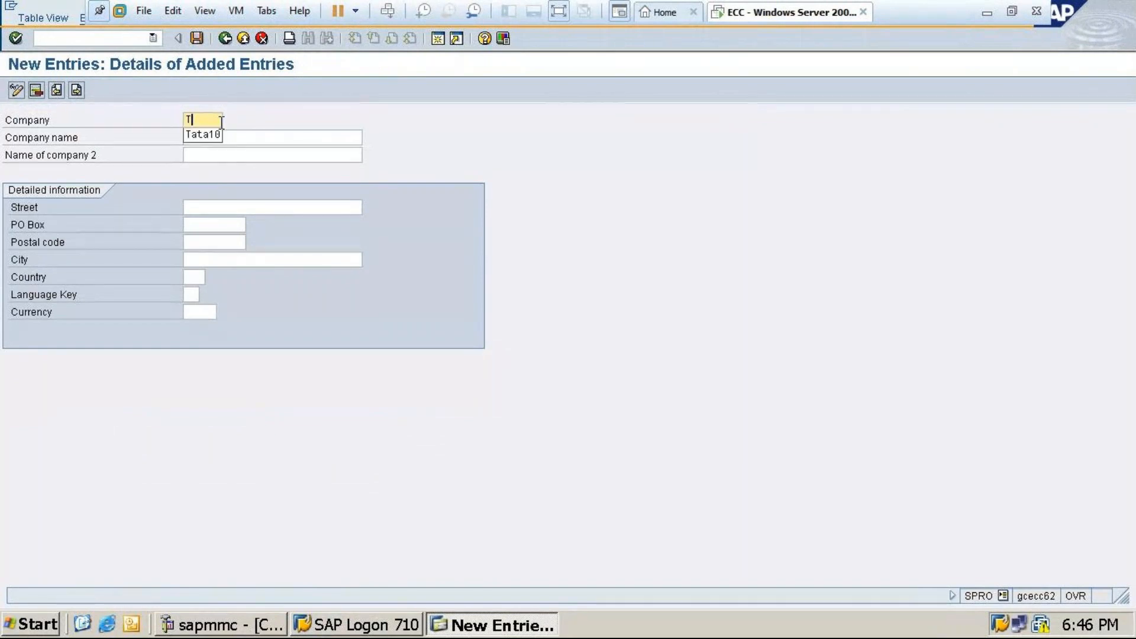
type("ata28")
left_click(218, 138)
type("Tata gr")
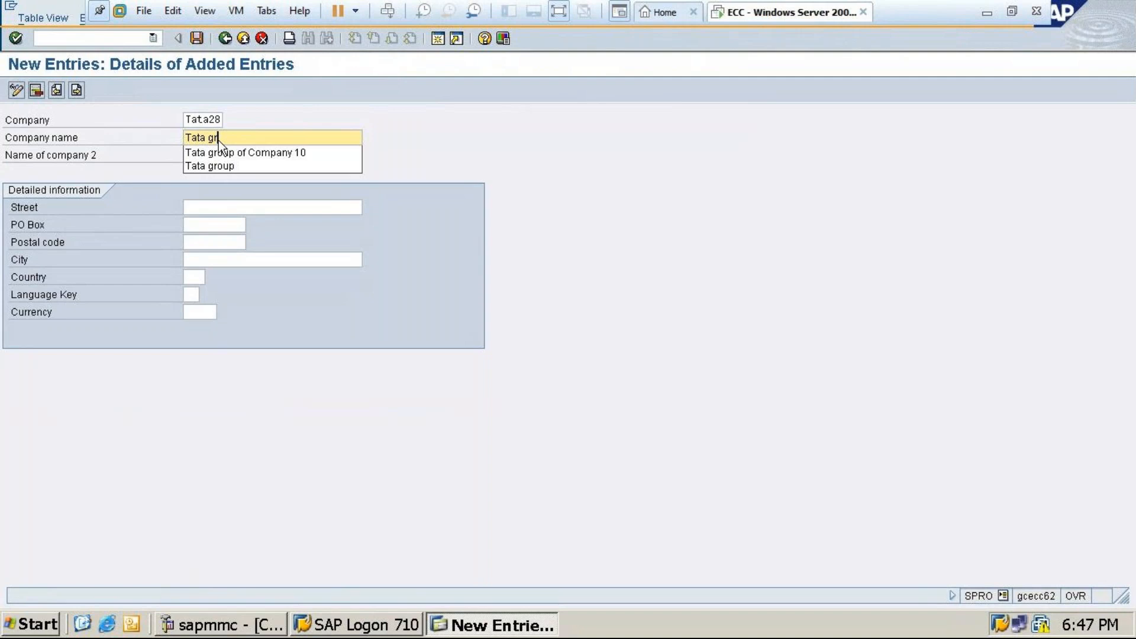
type("oup of Company 28")
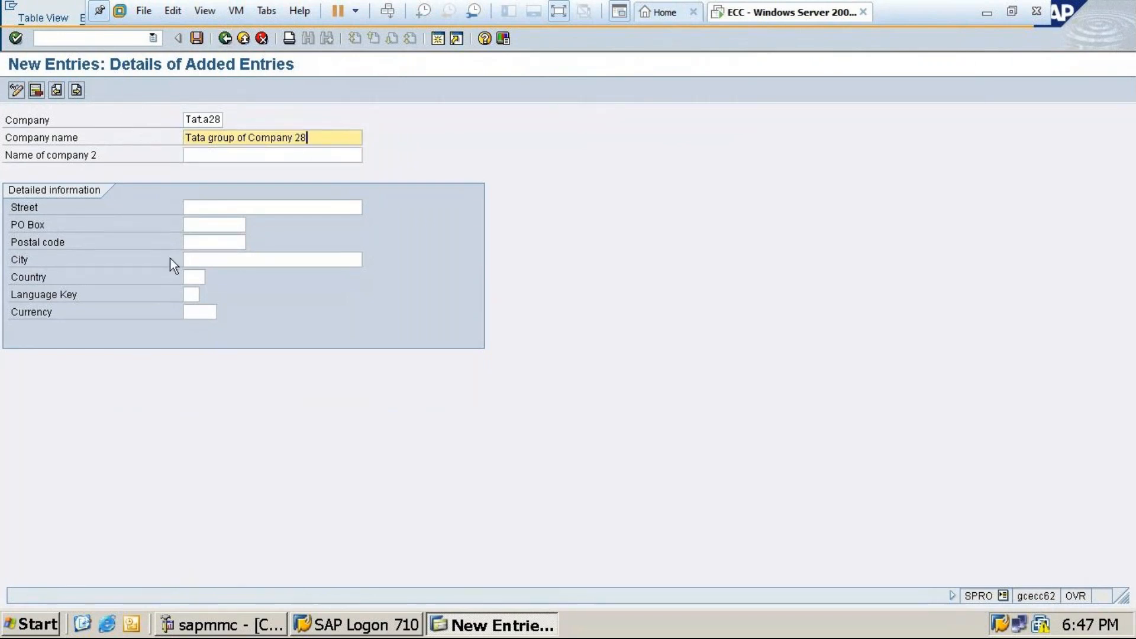
Fill in the company's details with city Bangalore, country IN, language key EN and currency INR
left_click(209, 262)
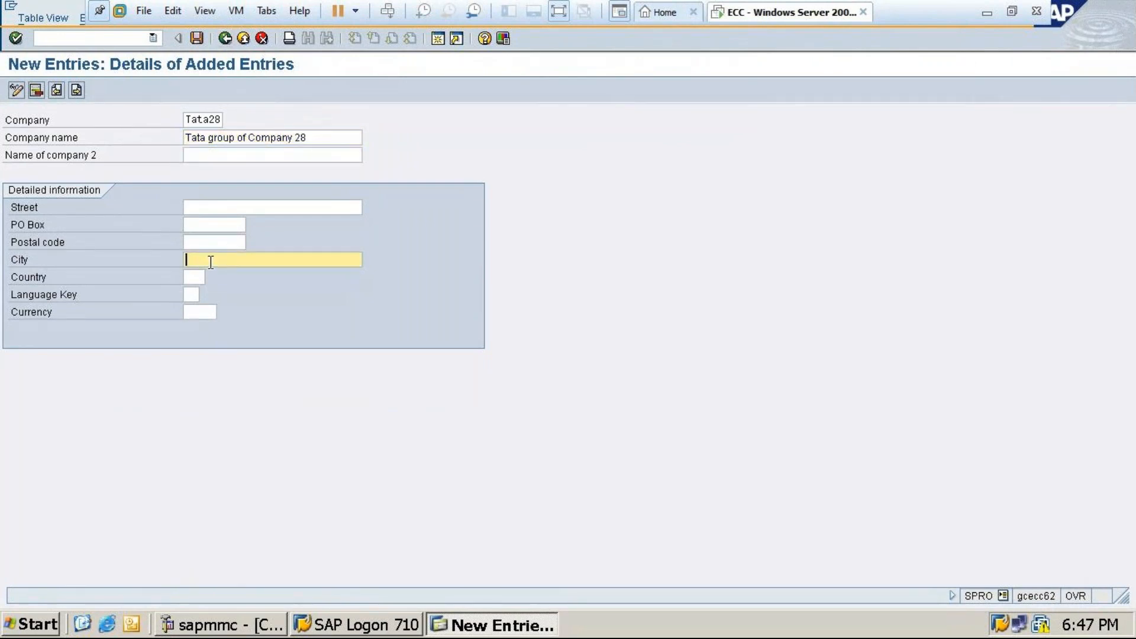
type("Ba")
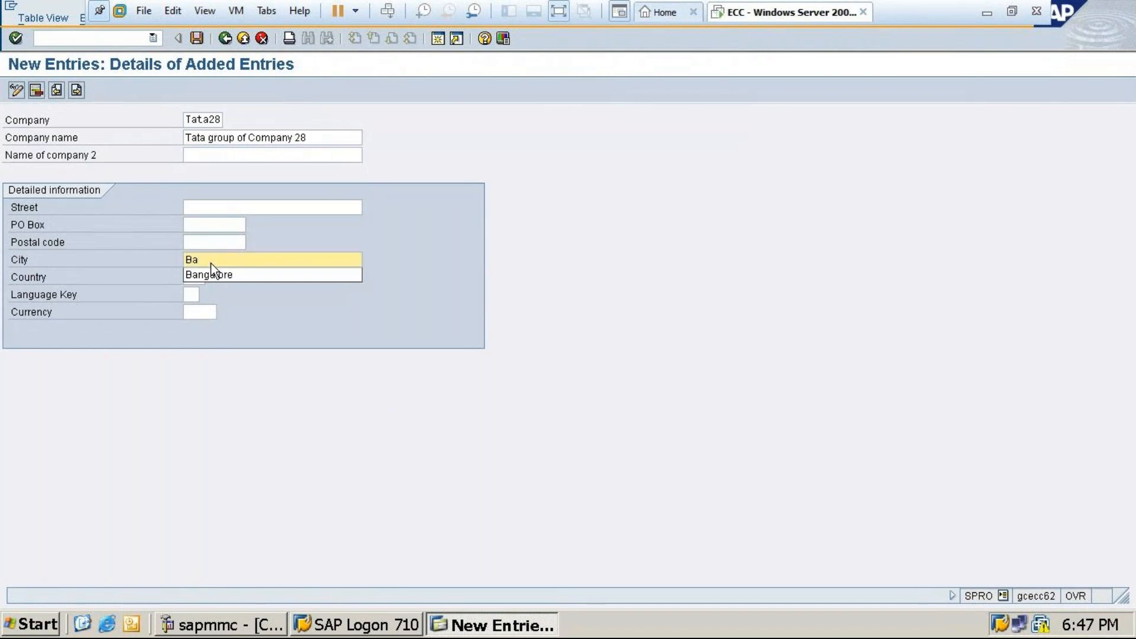
left_click(222, 277)
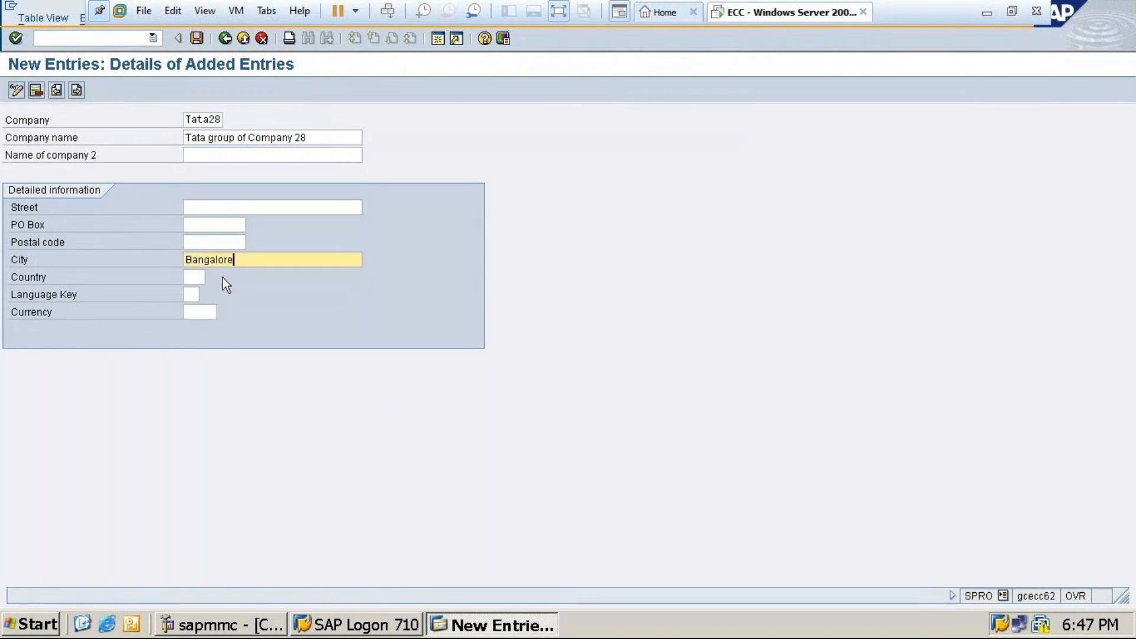
left_click(193, 278)
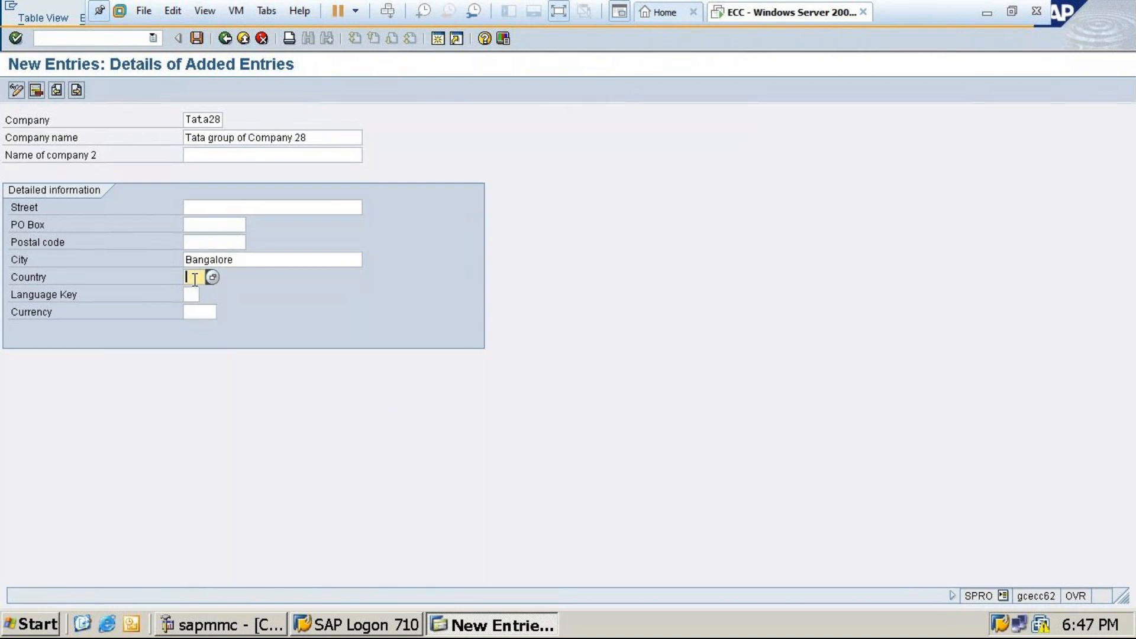
type("in")
left_click(189, 294)
type("en")
left_click(188, 311)
type("i")
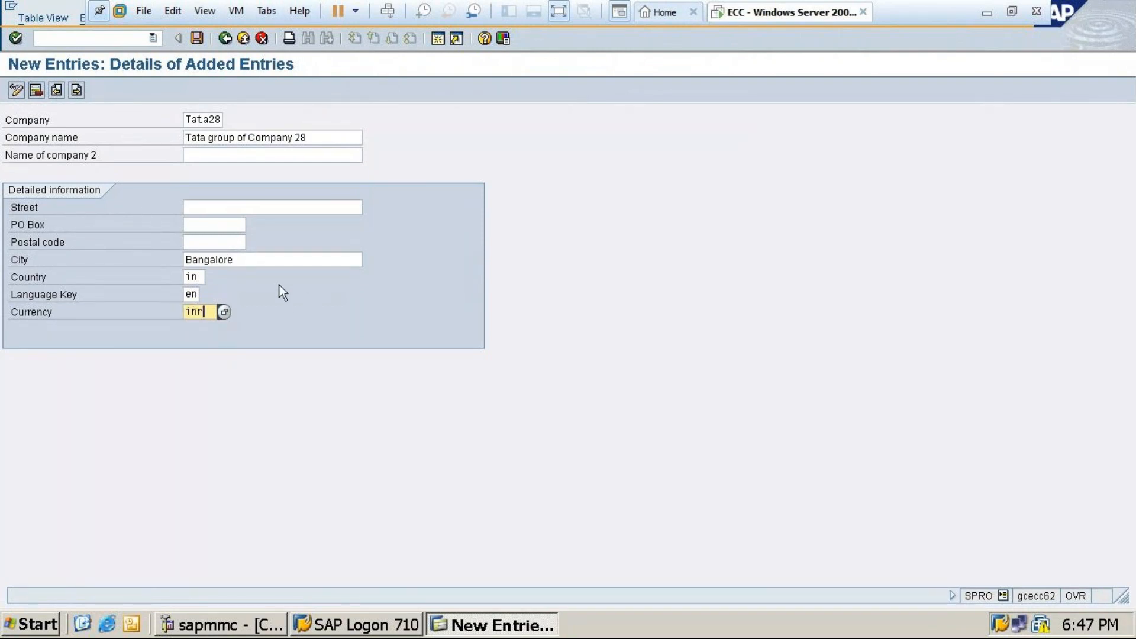
Save the new company entry and return to the implementation guide structure
left_click(197, 38)
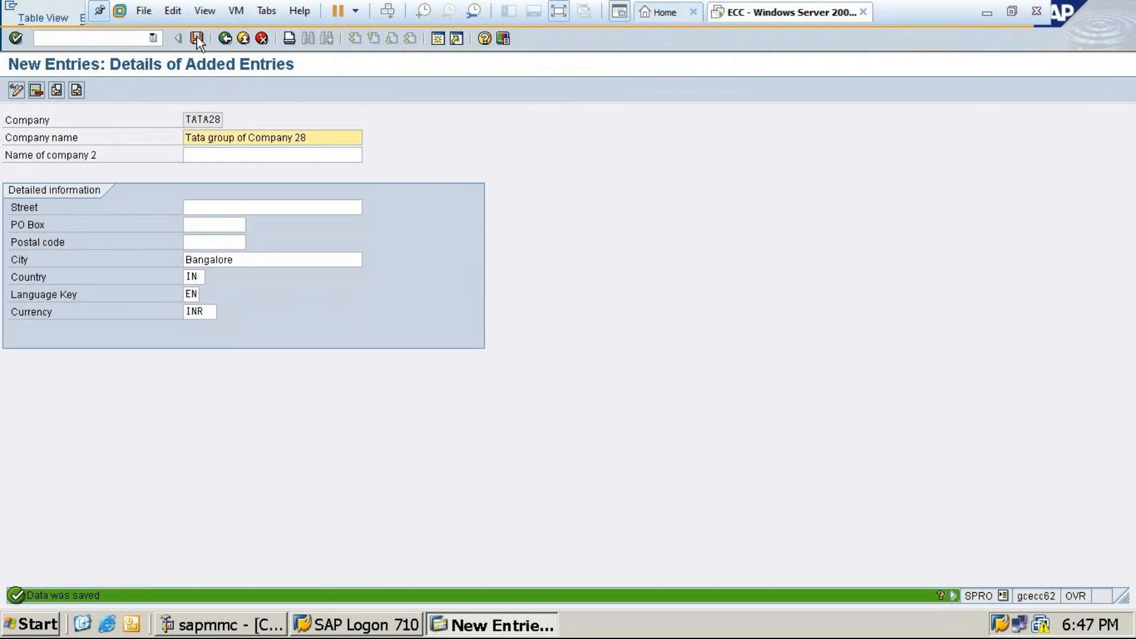
left_click(196, 38)
left_click(226, 39)
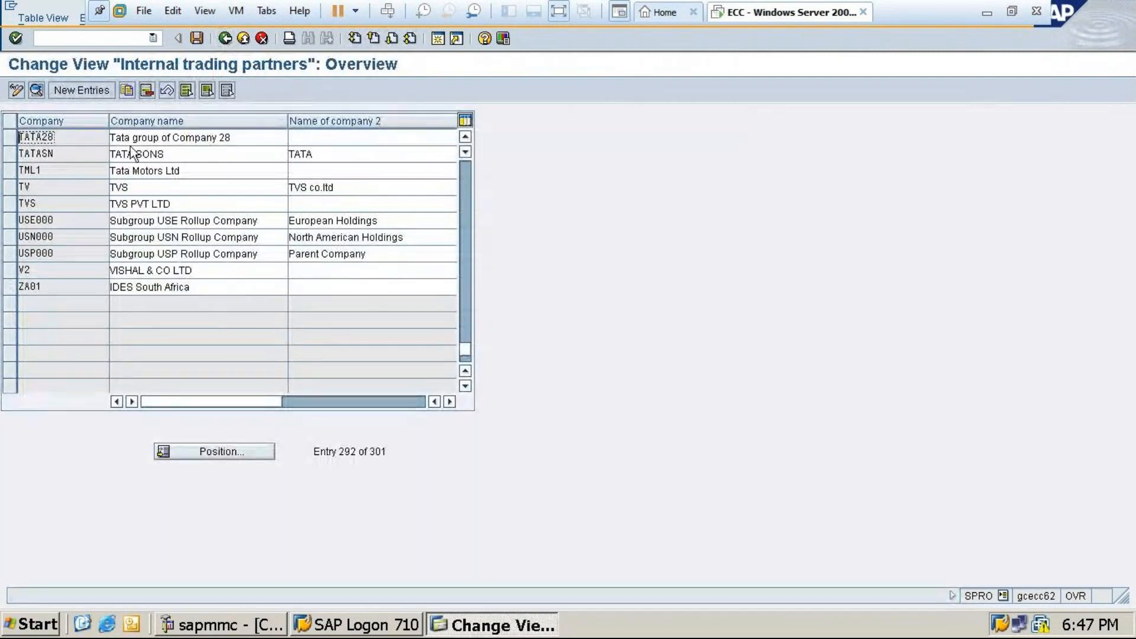
left_click(195, 37)
left_click(224, 39)
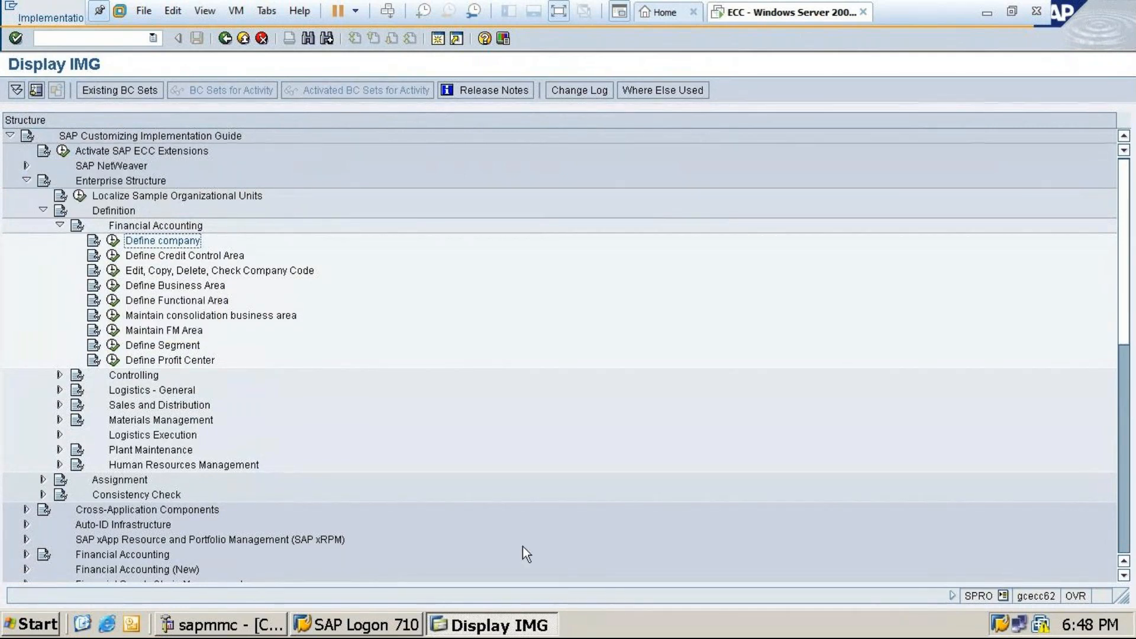
Switch to the Enterprise structure workbook in Excel and review the Define Company path notes
left_click(987, 12)
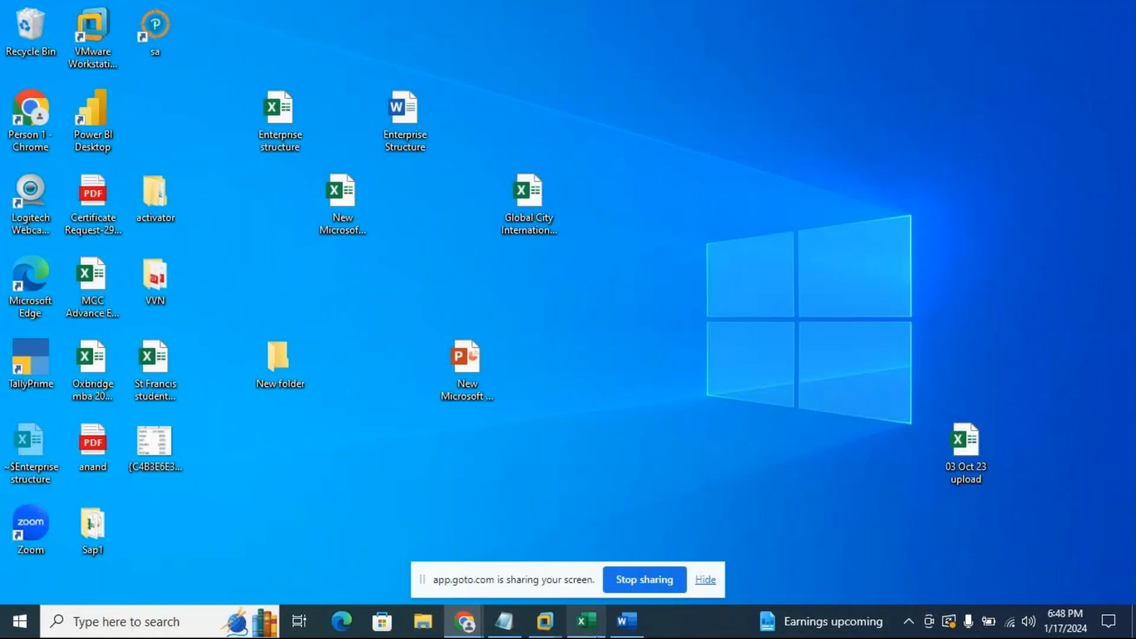
left_click(586, 622)
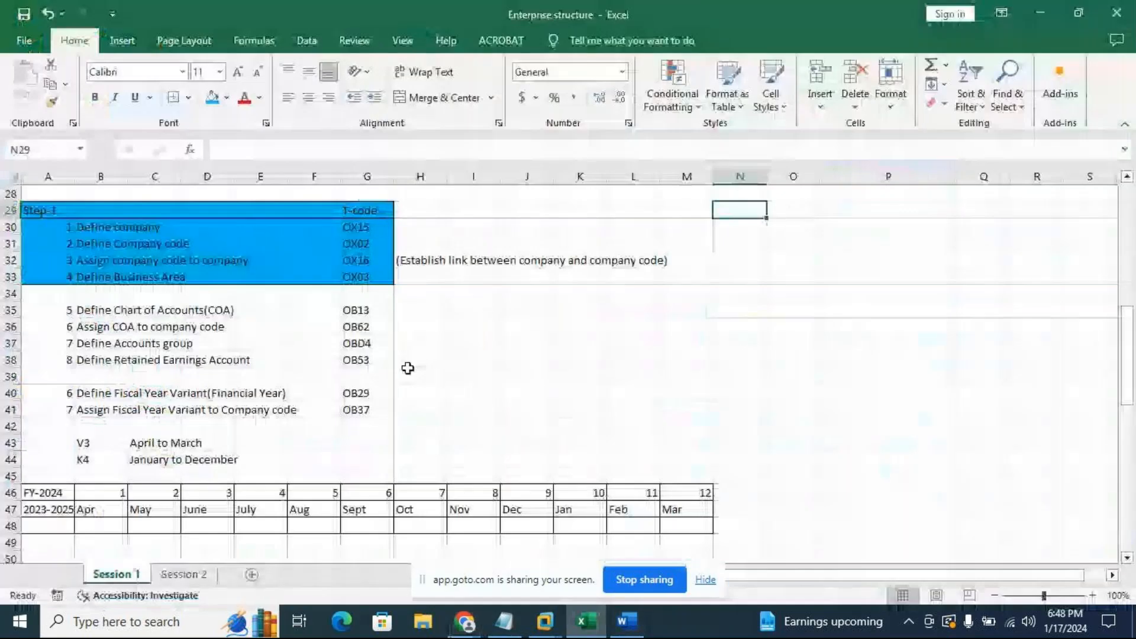
scroll(630, 327, "down", 3)
scroll(631, 328, "down", 2)
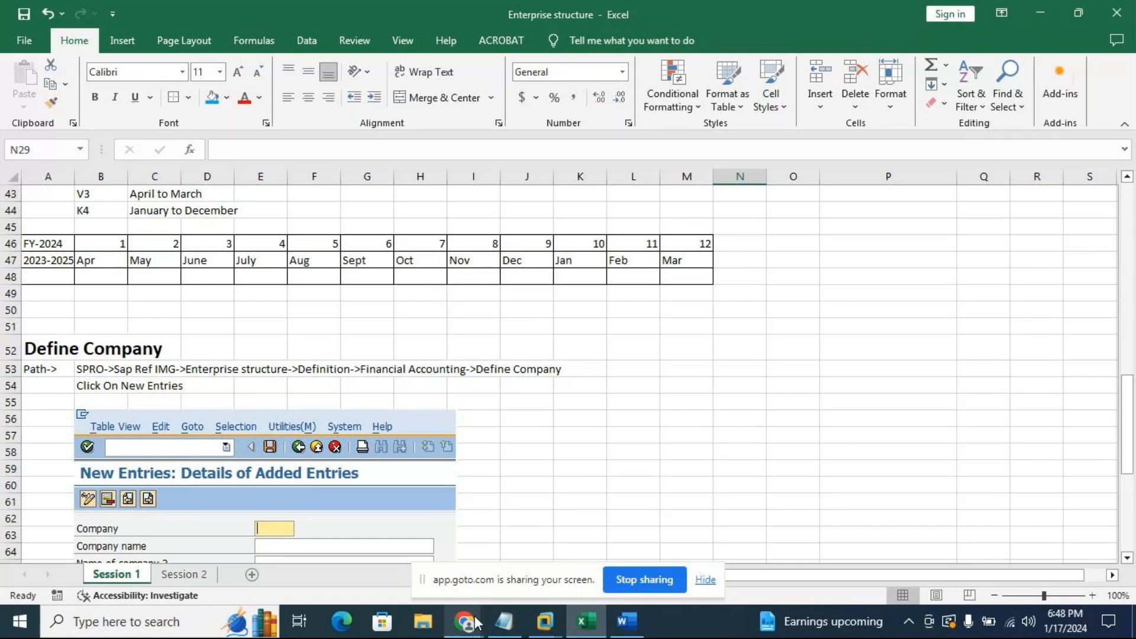
mouse_move(474, 622)
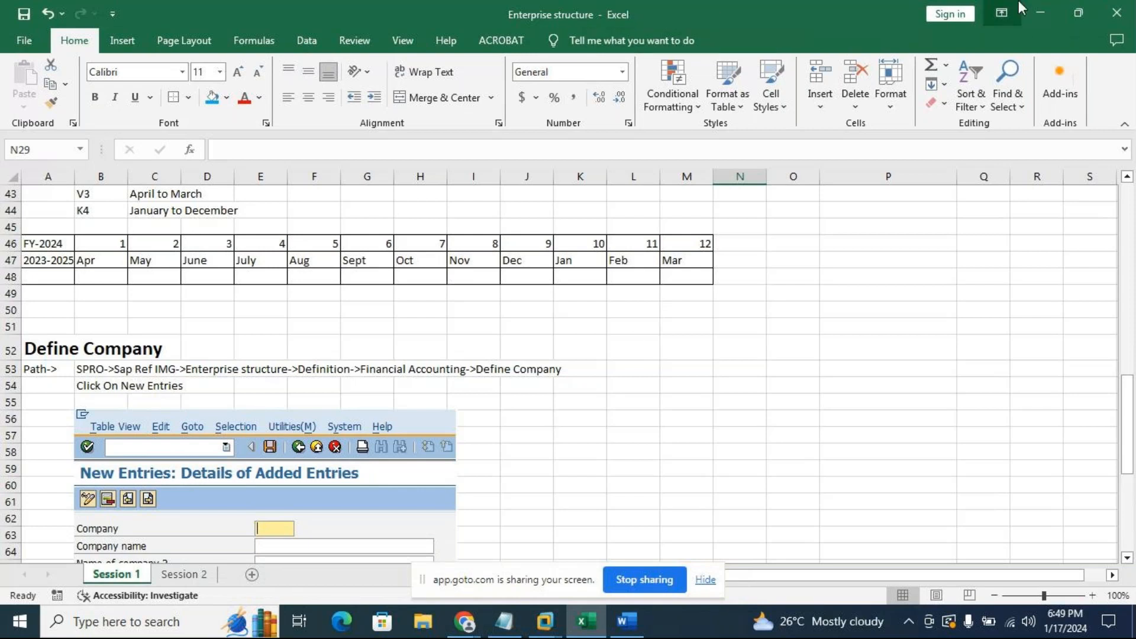
Enter "Enterprise structure->" in cell B81 as the path under the Define Company Code heading
scroll(717, 349, "down", 10)
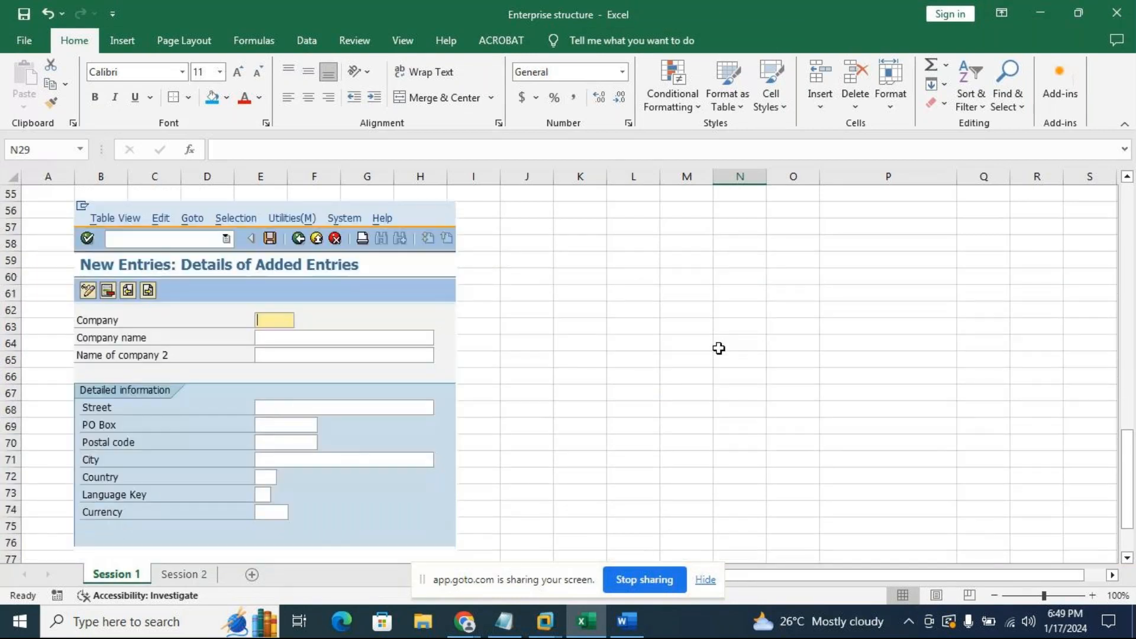
left_click(74, 335)
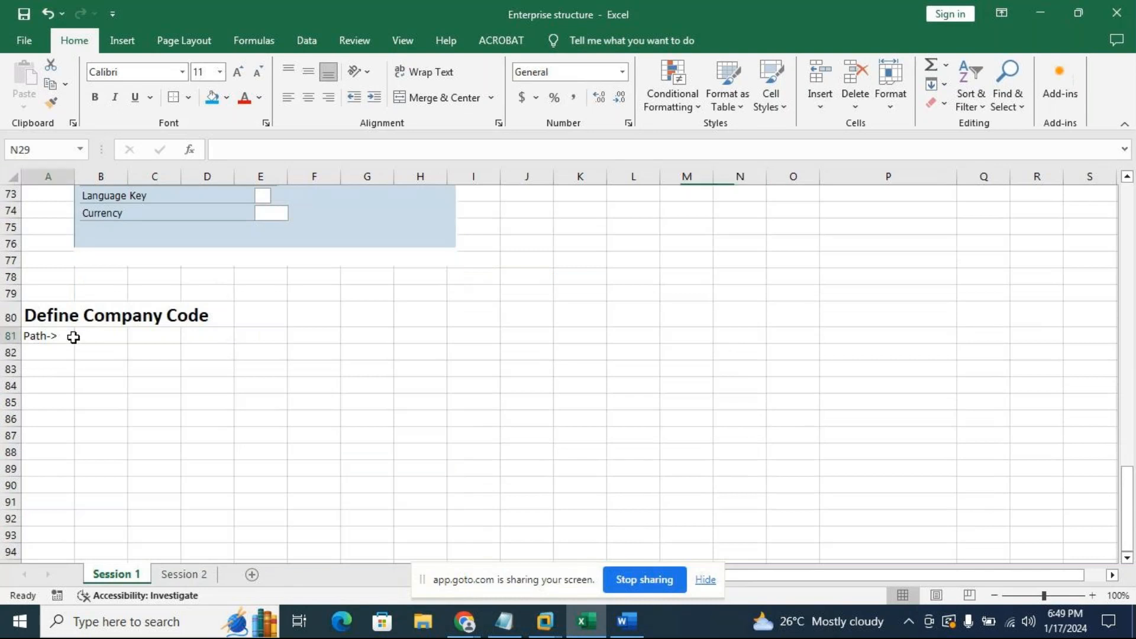
left_click(86, 333)
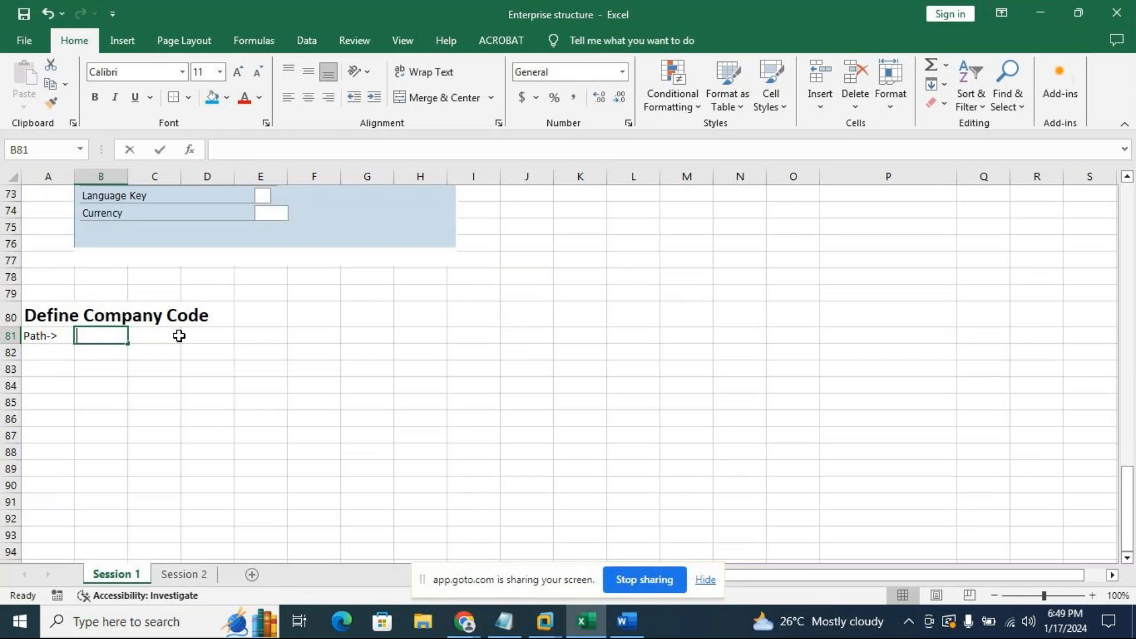
type("EnterPrise")
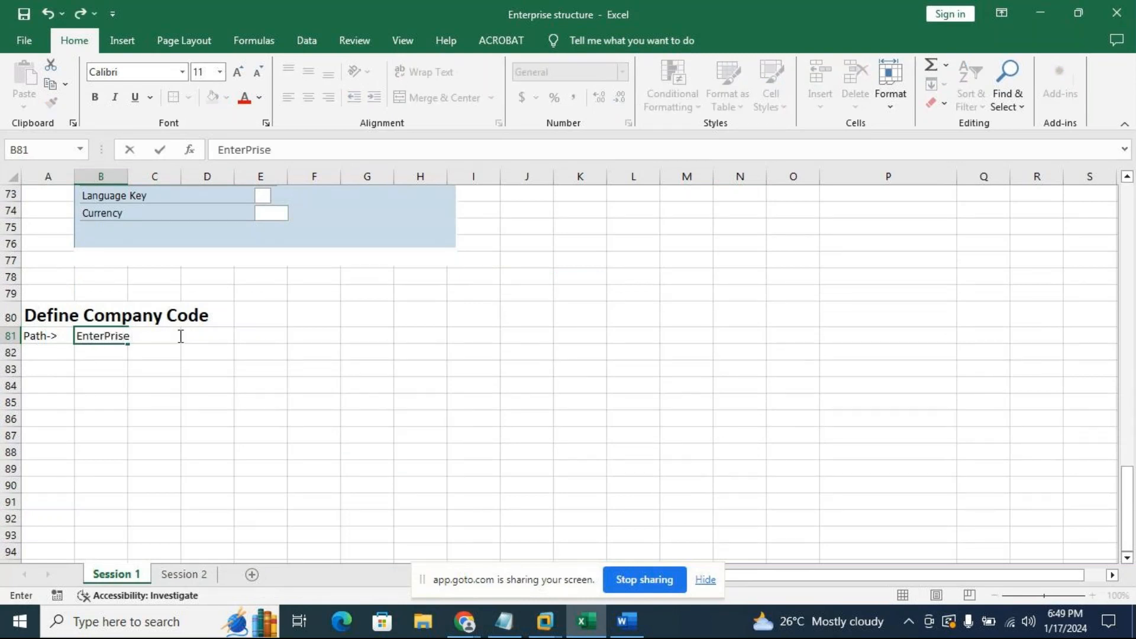
key("BackSpace")
key("BackSpace")
key("BackSpace")
key("BackSpace")
key("BackSpace")
key("BackSpace")
type("pe")
key("BackSpace")
type("rise structure->")
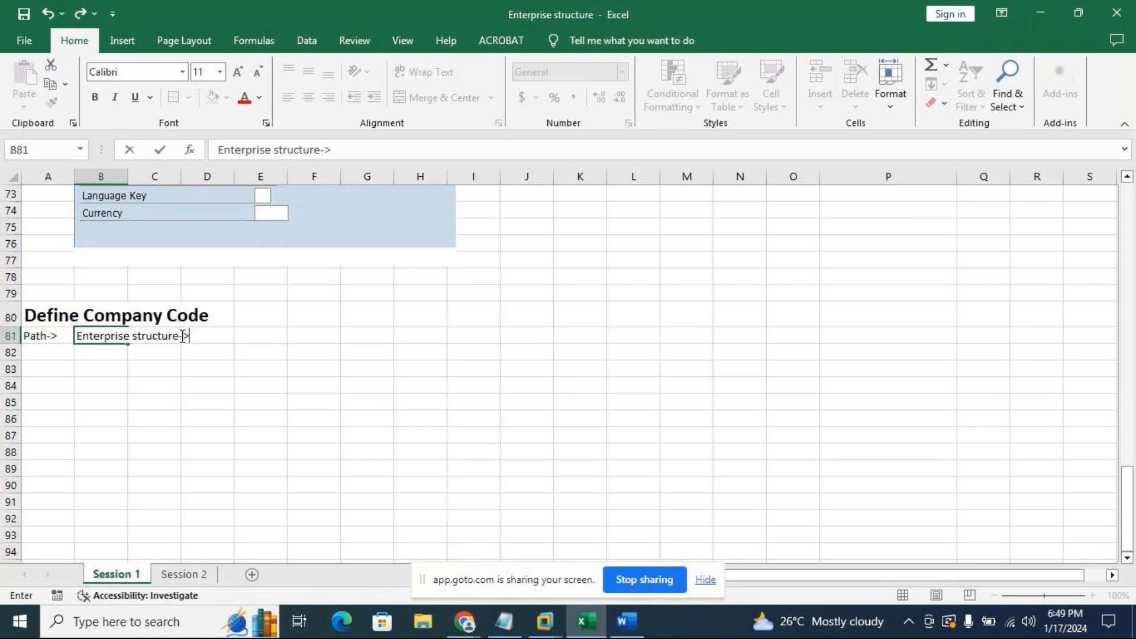
Copy the Define Company path and its "Click On New Entries" note into cells B82:B83 under the Define Company Code heading
scroll(233, 340, "up", 7)
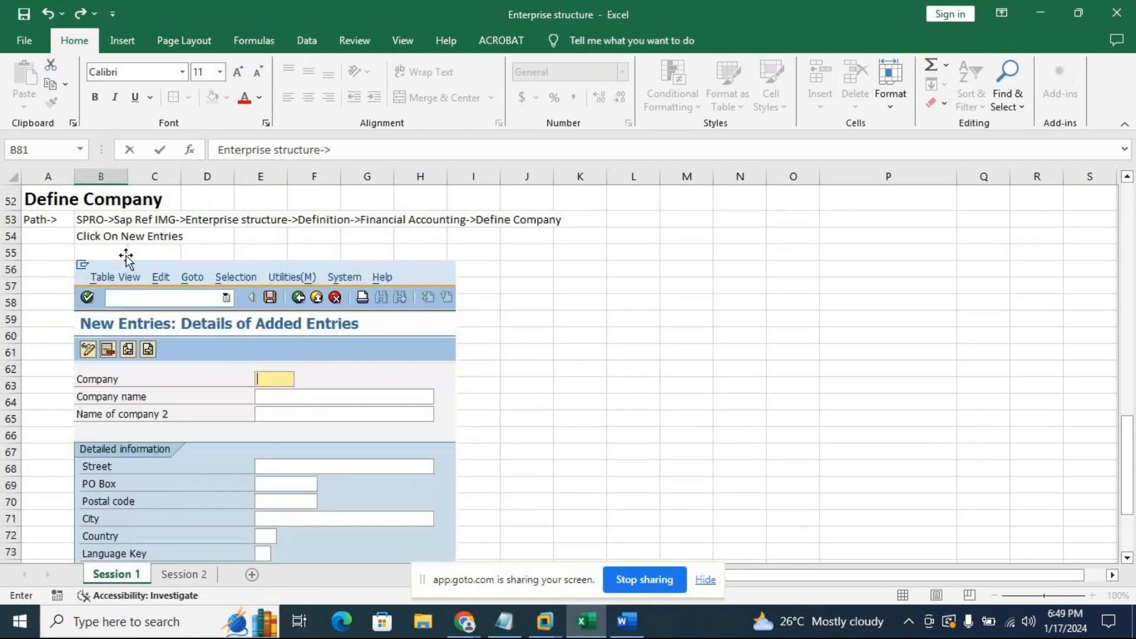
left_click_drag(95, 220, 158, 229)
key("ctrl+c")
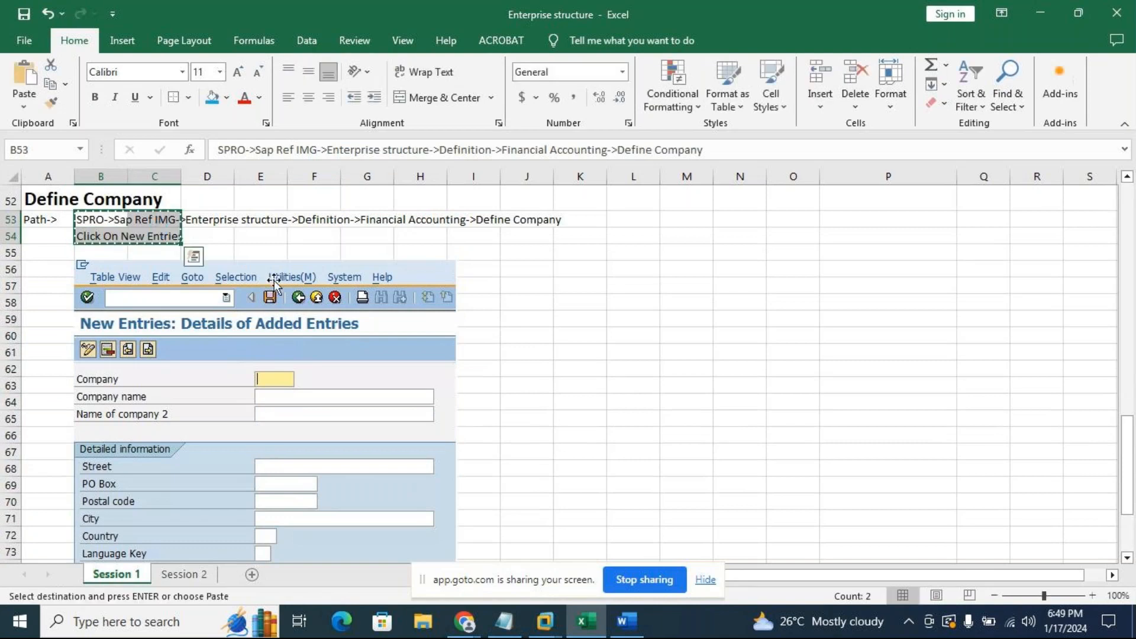
scroll(330, 286, "down", 5)
left_click(104, 454)
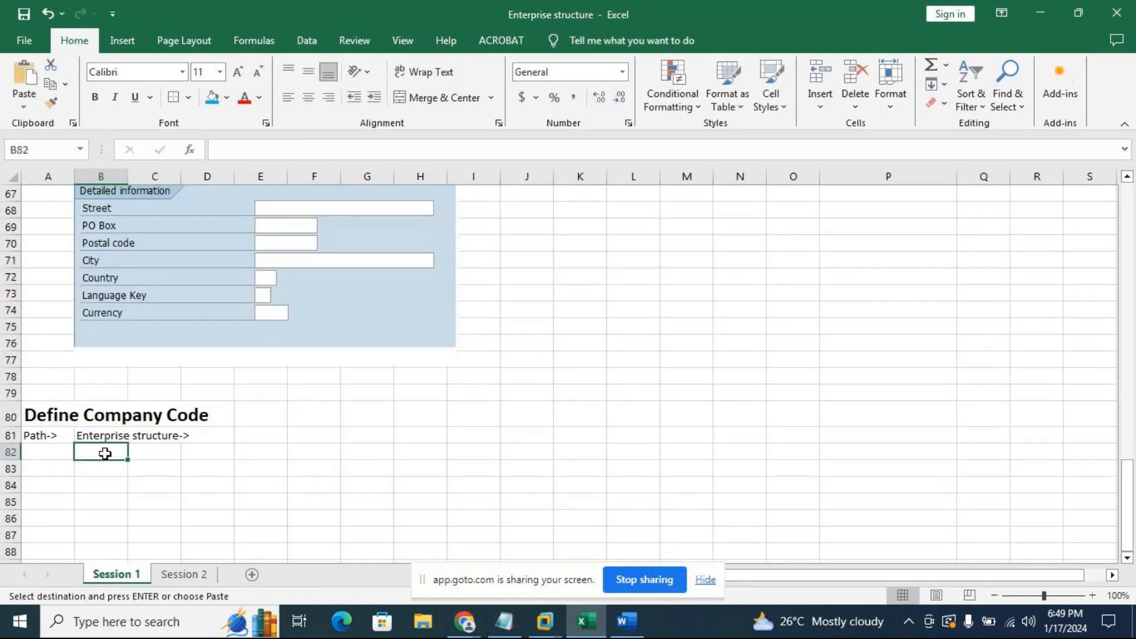
key("ctrl+v")
left_click(227, 490)
left_click(391, 497)
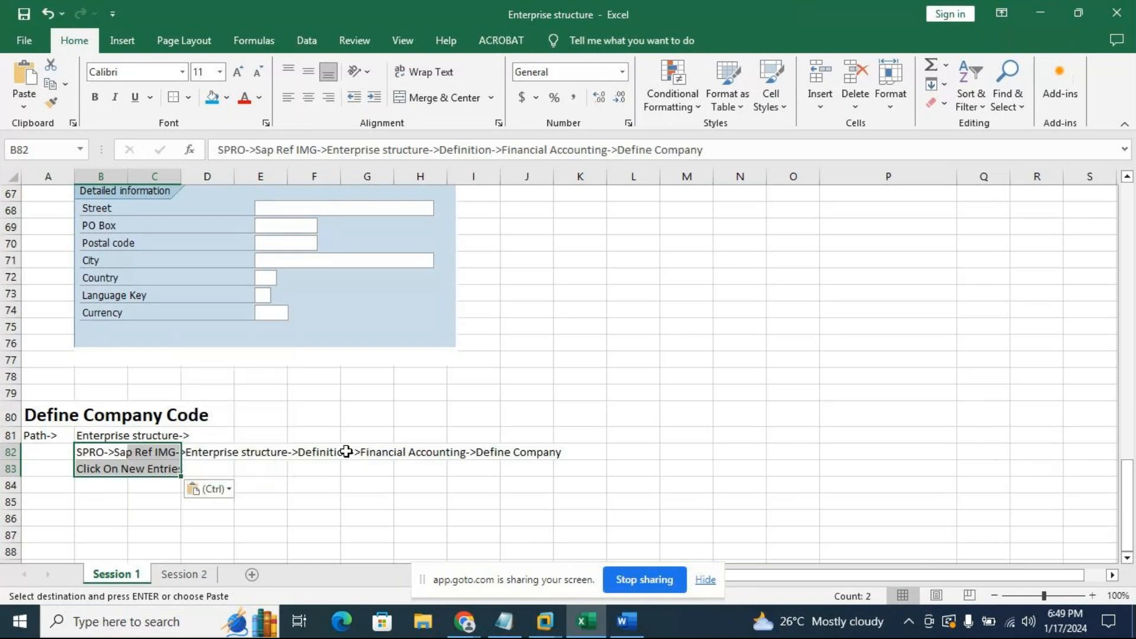
Remove "Define Company" from the end of the path in cell B82 so it stops after "Financial Accounting->"
left_click(492, 451)
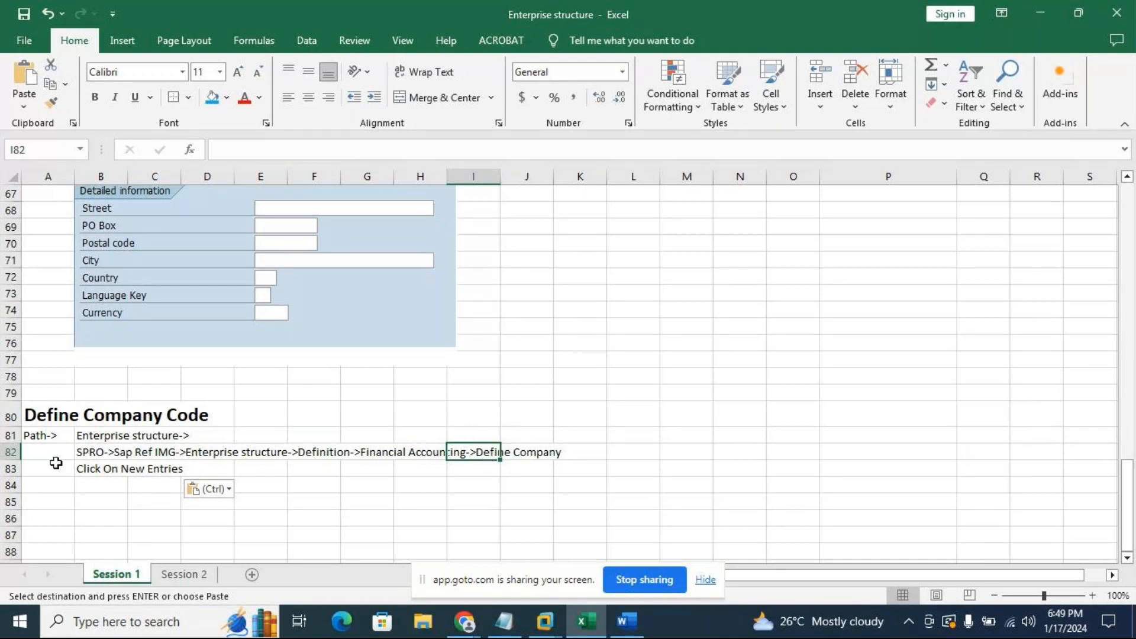
left_click(87, 452)
key("Escape")
key("F2")
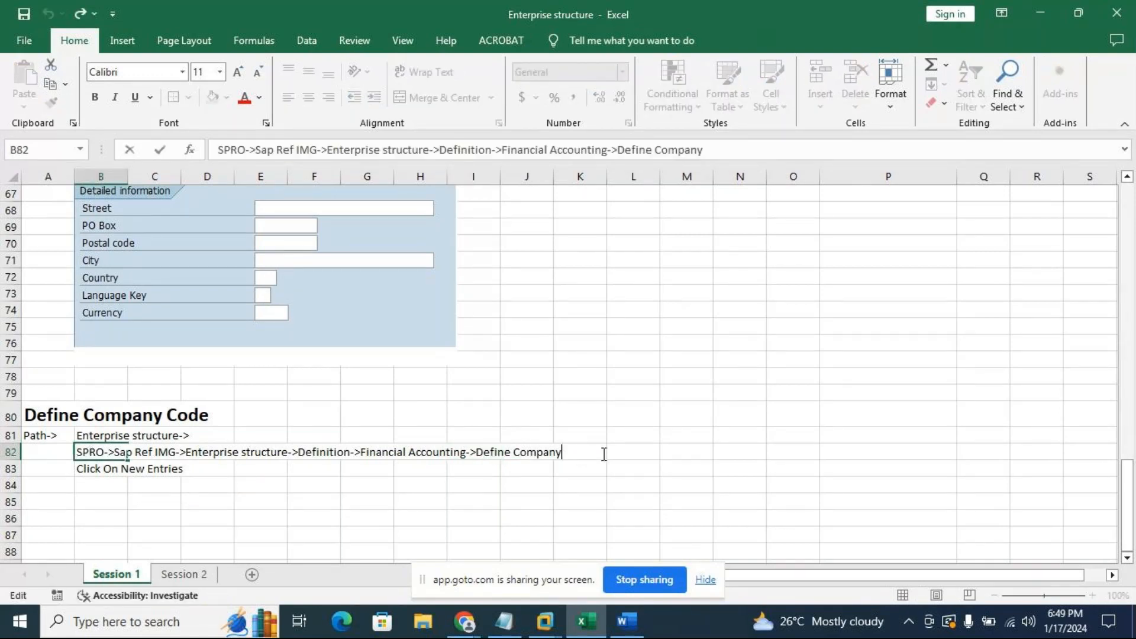
key("BackSpace")
key("BackSpace")
key("BackSpace")
key("BackSpace")
key("BackSpace")
key("BackSpace")
key("BackSpace")
key("BackSpace")
key("BackSpace")
key("BackSpace")
key("BackSpace")
key("BackSpace")
key("BackSpace")
key("BackSpace")
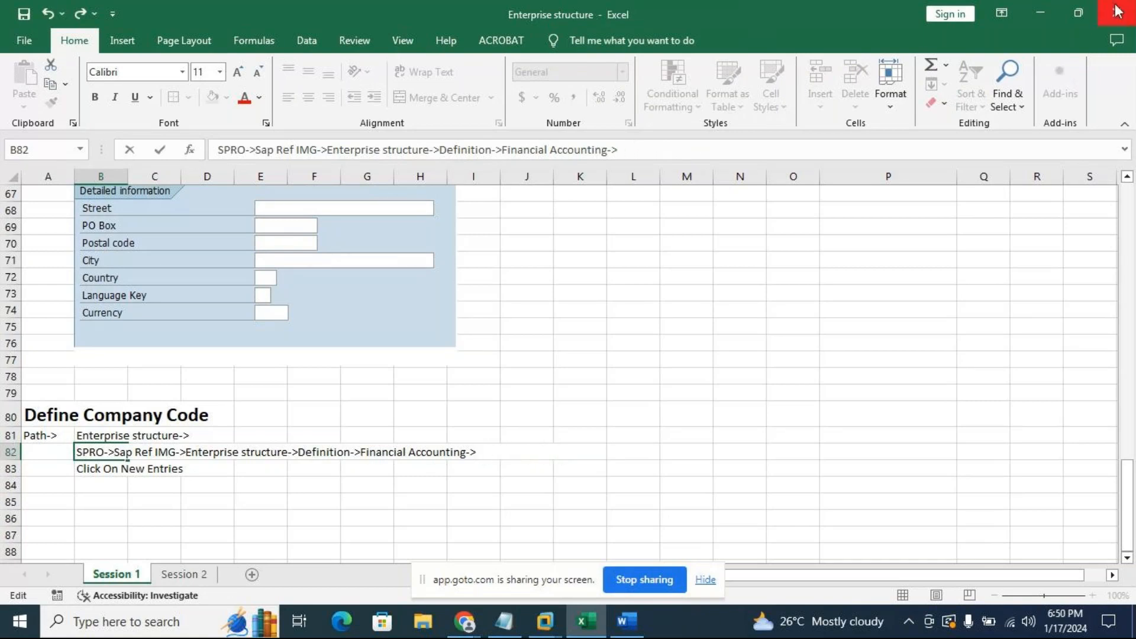
left_click(849, 373)
Switch to the SAP implementation guide and check the name of the company code activity under Financial Accounting
left_click(1040, 7)
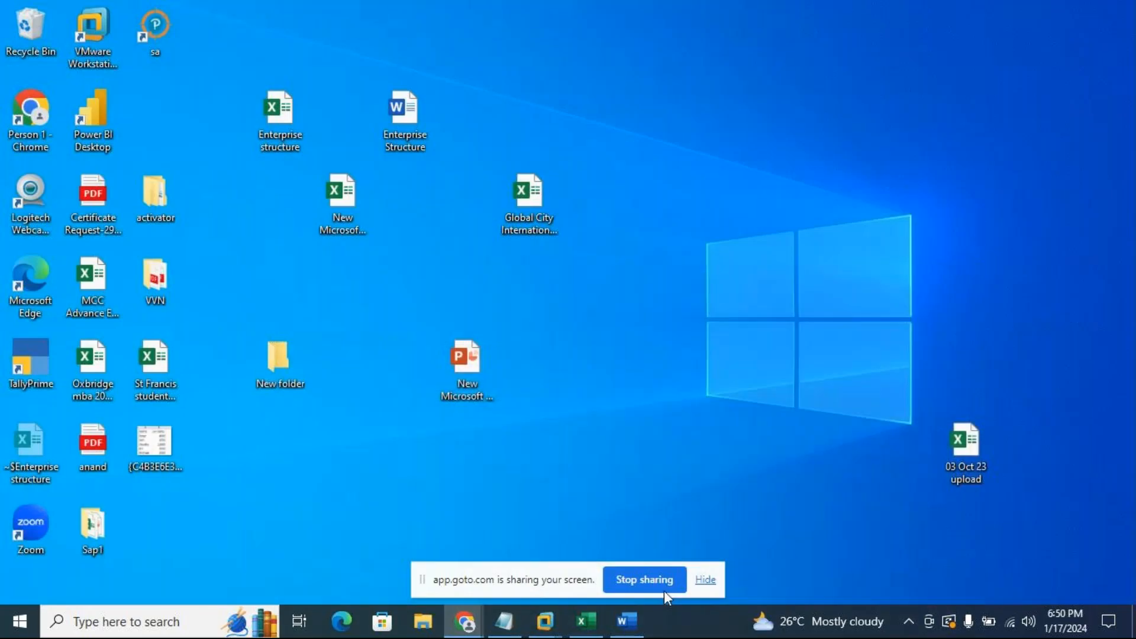
mouse_move(545, 622)
left_click(635, 528)
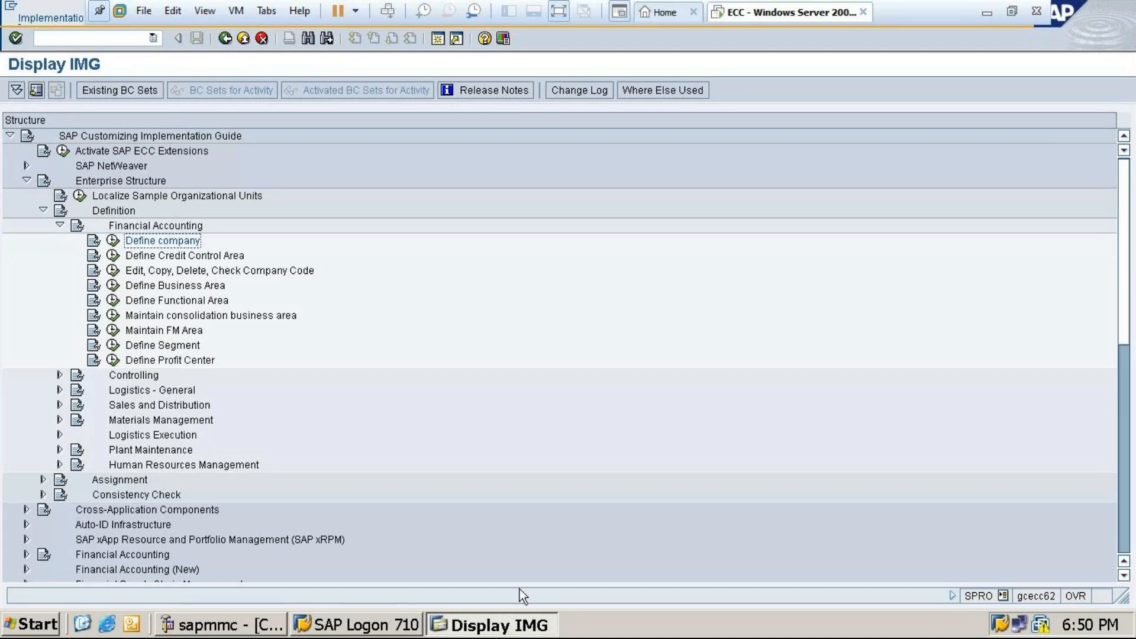
left_click(990, 16)
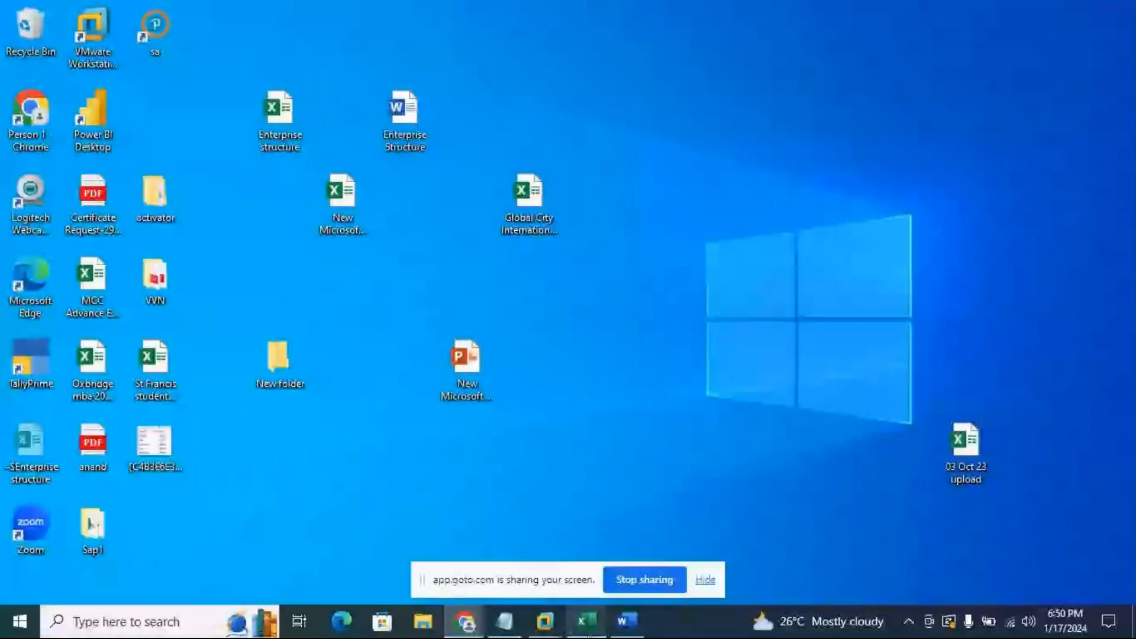
Switch back to the Enterprise structure workbook in Excel and append "Edit, Delete, Check Company code" to the path in B82
left_click(585, 621)
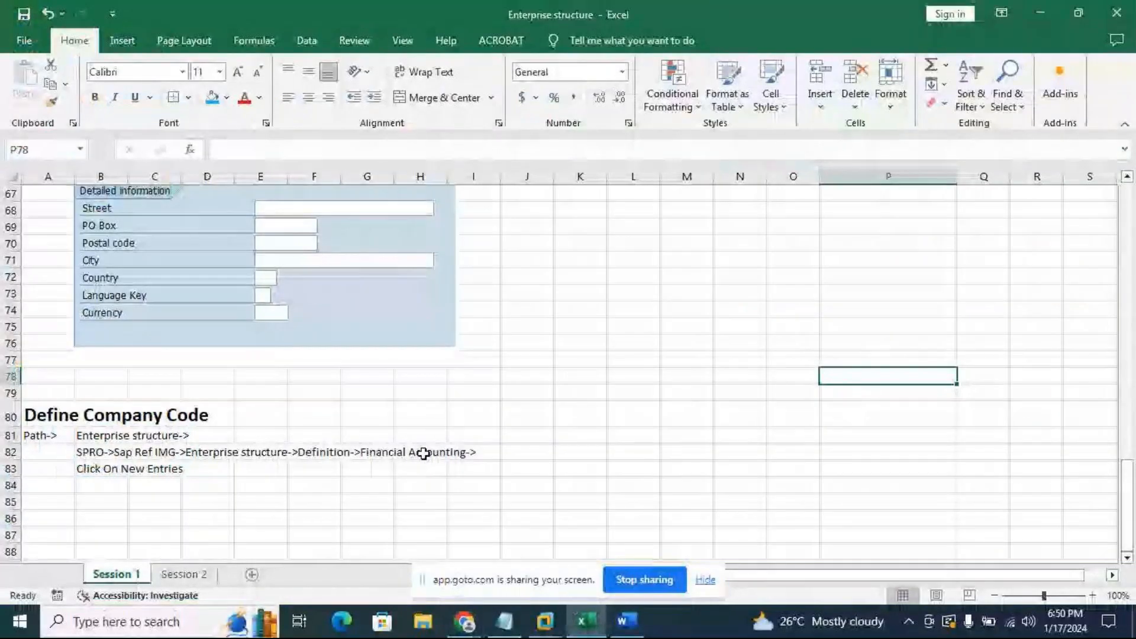
left_click(111, 456)
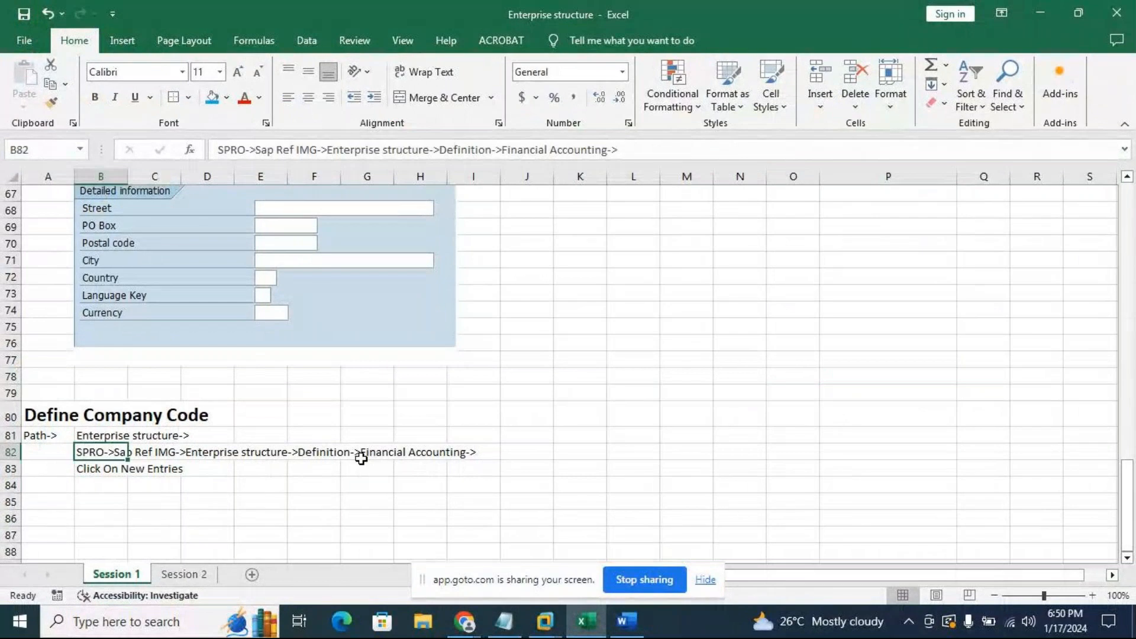
double_click(469, 452)
left_click(93, 454)
left_click(478, 453)
type("Edit, Dele")
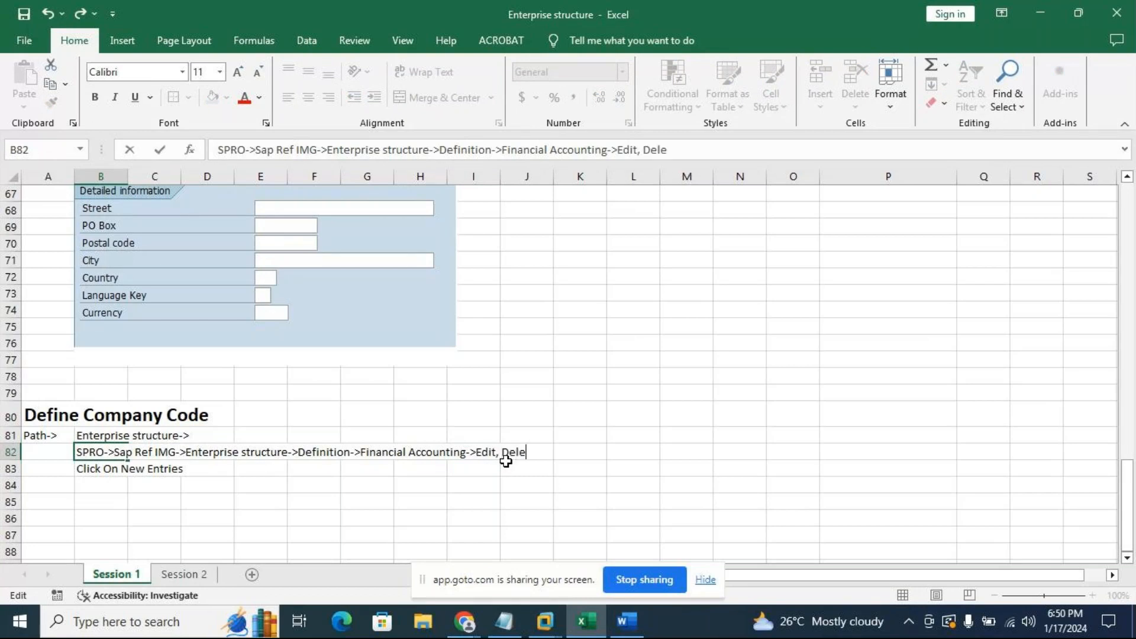
type("te, Check C")
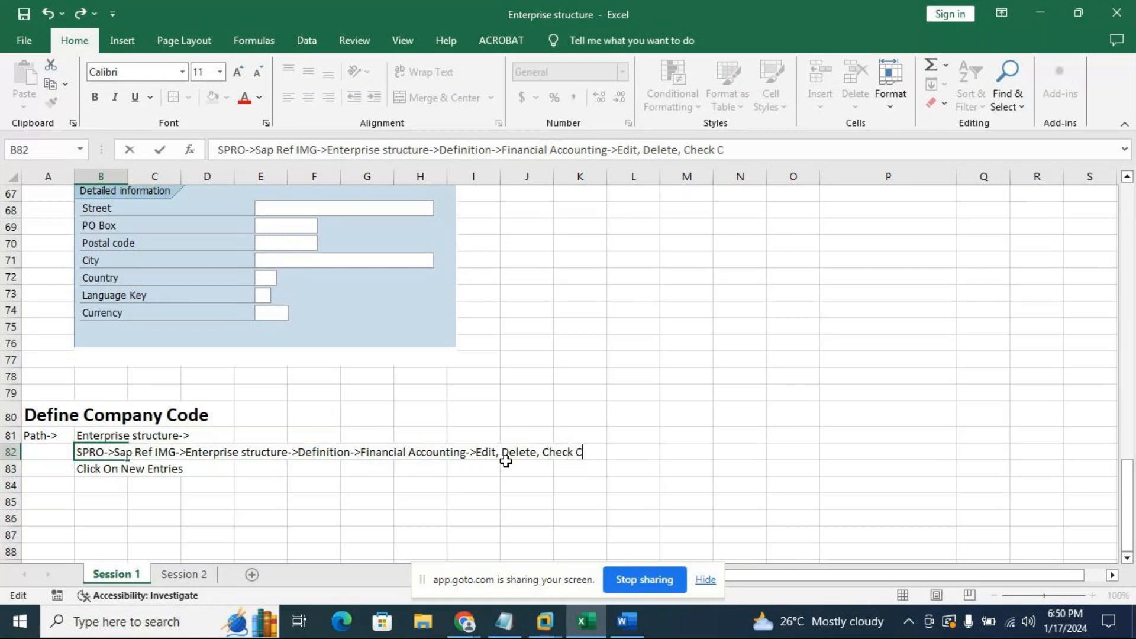
type("ompany ")
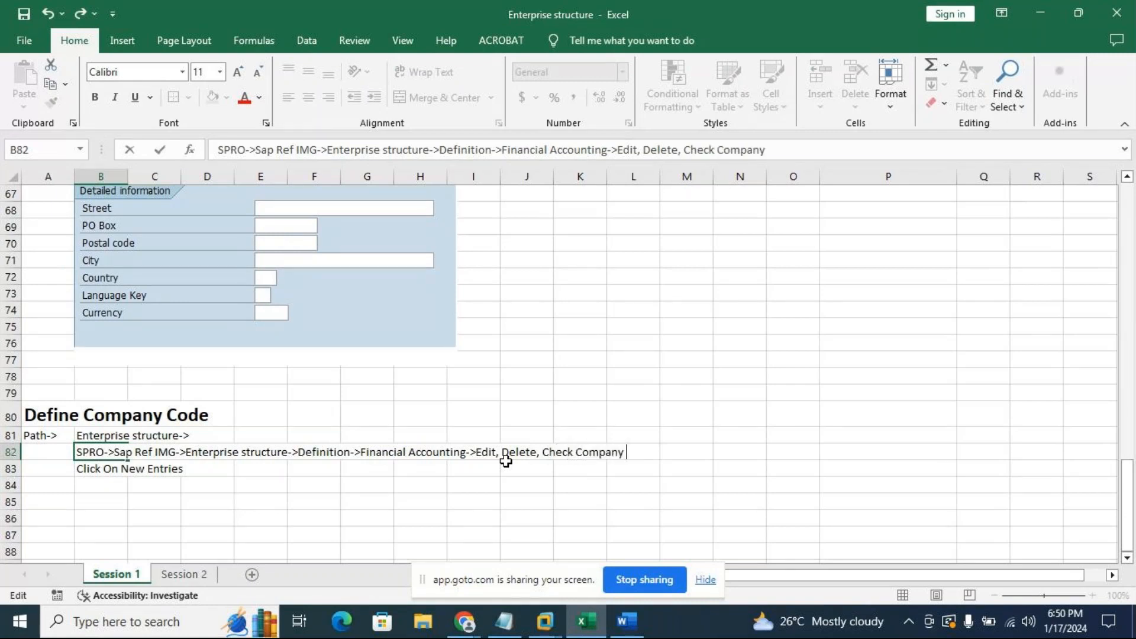
type("code")
left_click(689, 470)
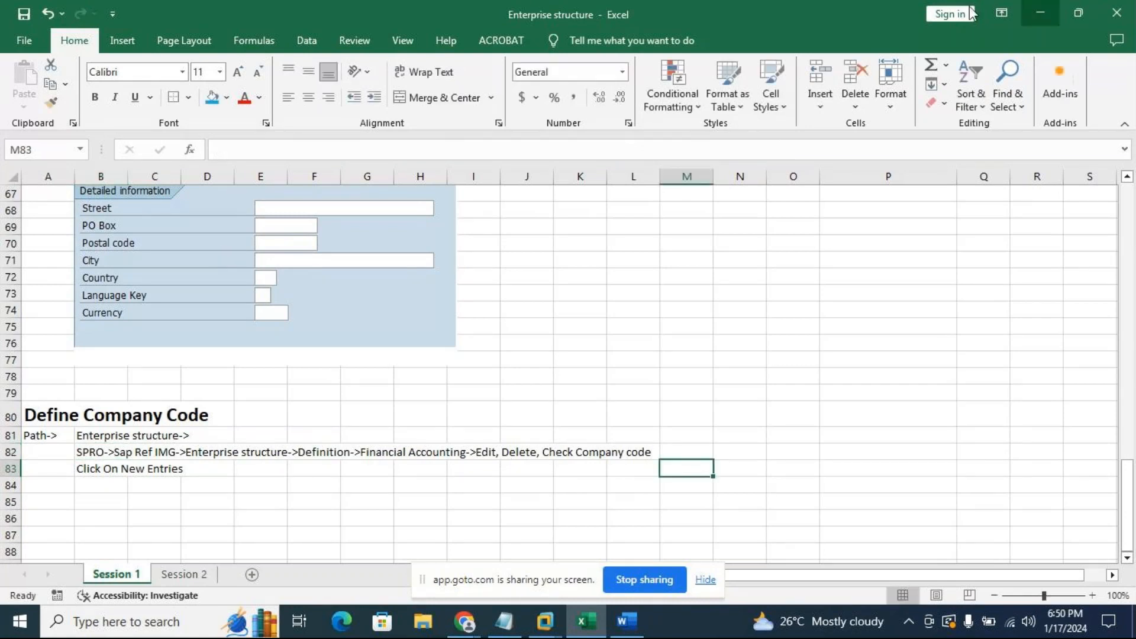
Switch to SAP, open the Edit, Copy, Delete, Check Company Code activity and select Edit Company Code Data
left_click(1035, 9)
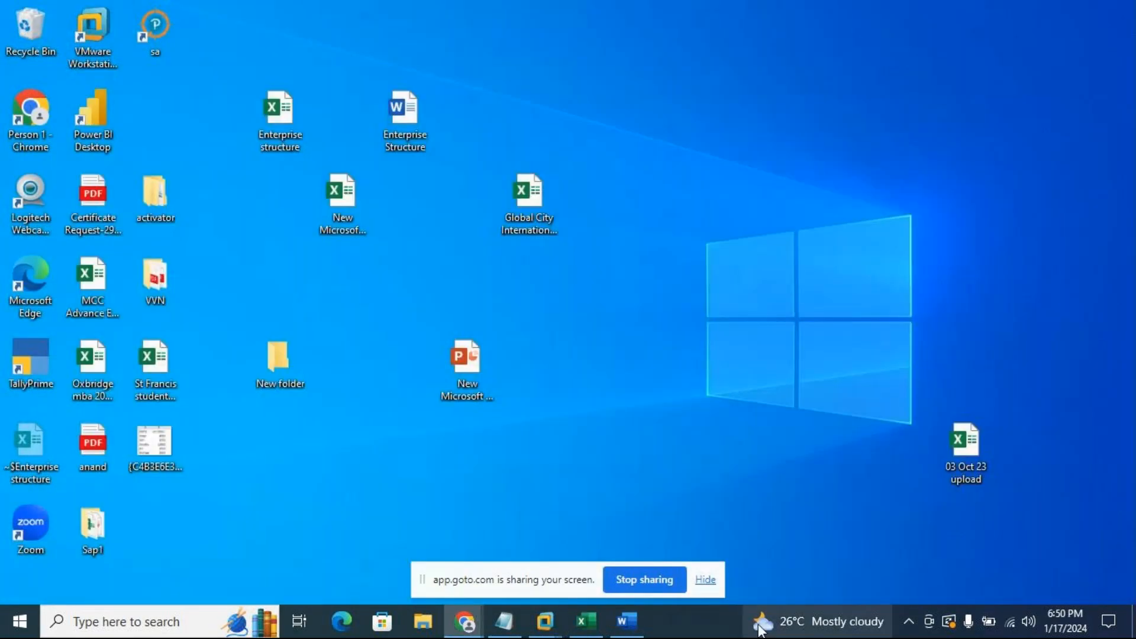
left_click(557, 621)
left_click(113, 271)
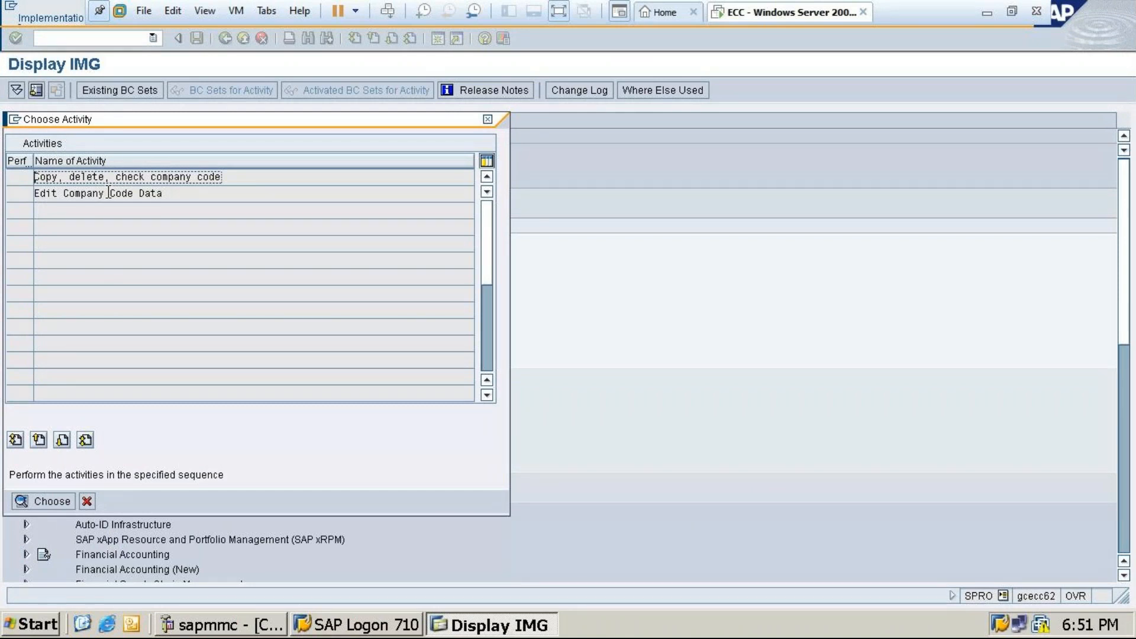
left_click(108, 193)
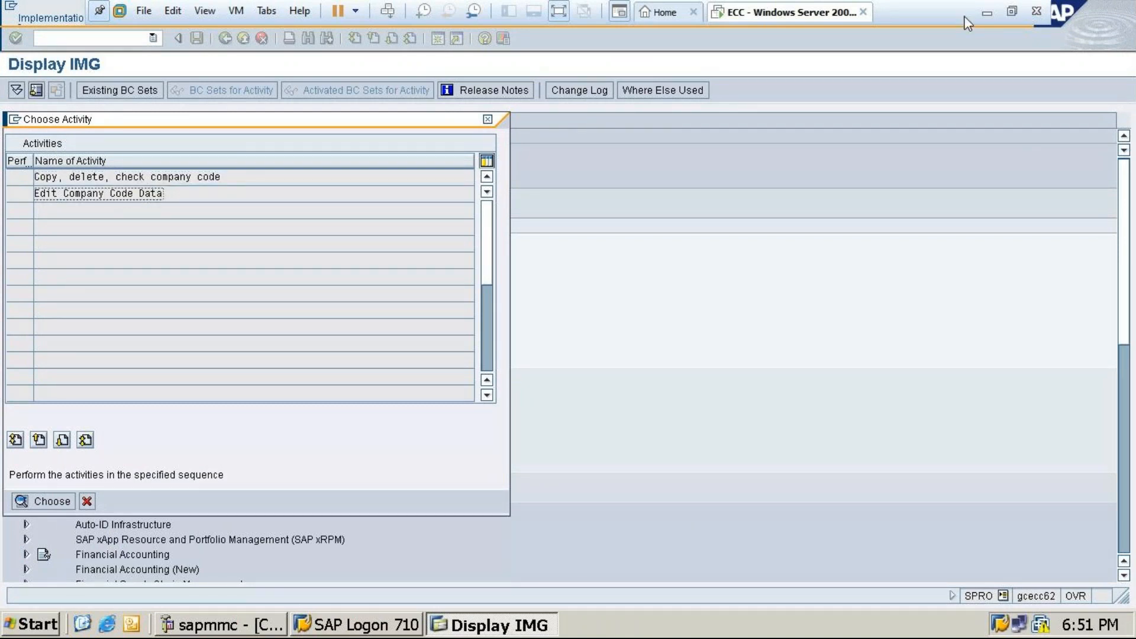
Switch to the Excel notes and append "->Edit Company code" to the path in cell B82
left_click(987, 12)
left_click(583, 621)
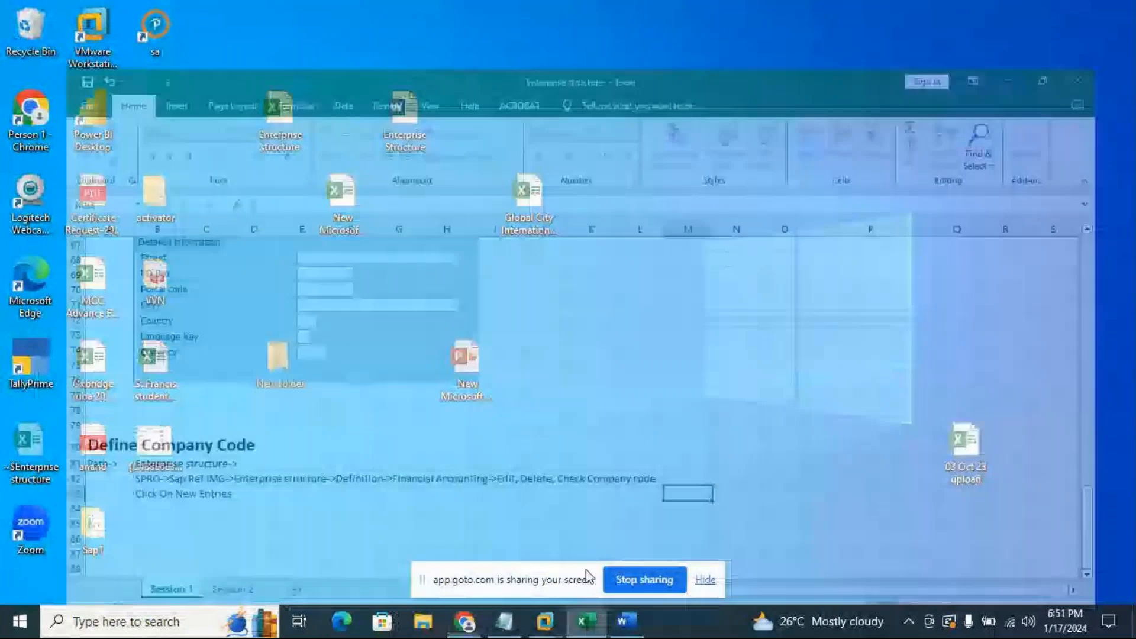
left_click(603, 456)
left_click(533, 456)
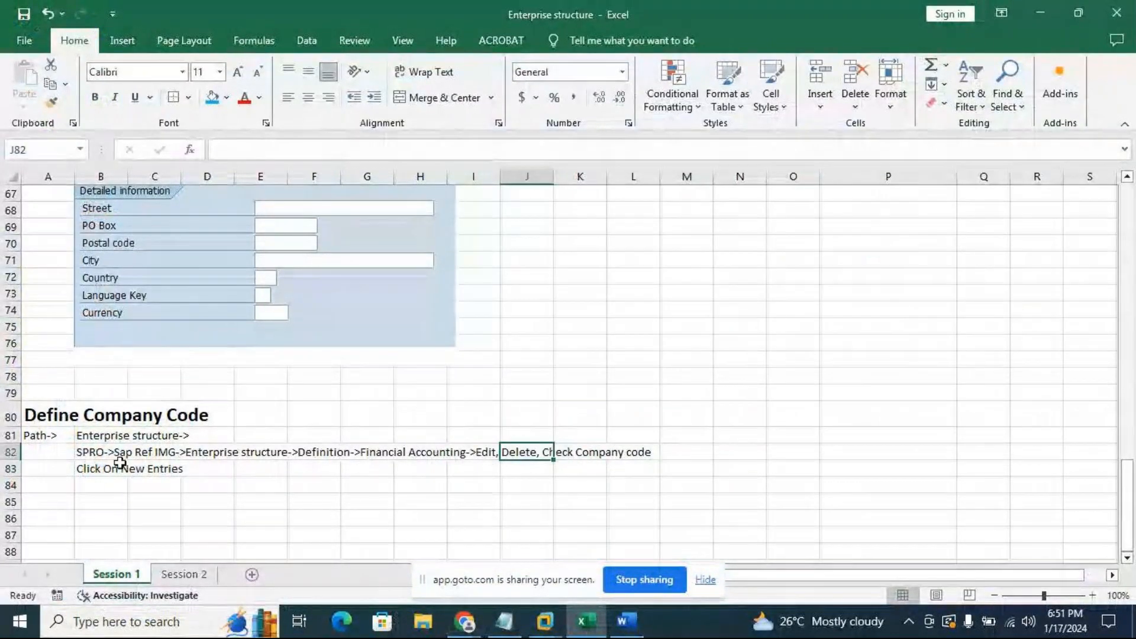
left_click(83, 453)
double_click(89, 454)
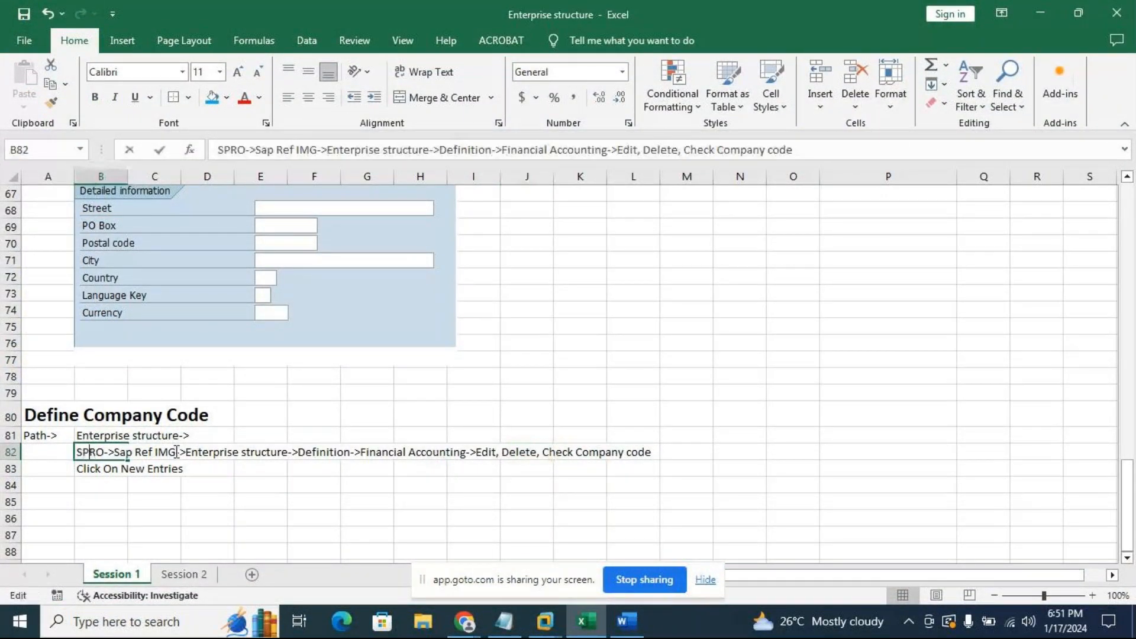
left_click(654, 454)
type("-")
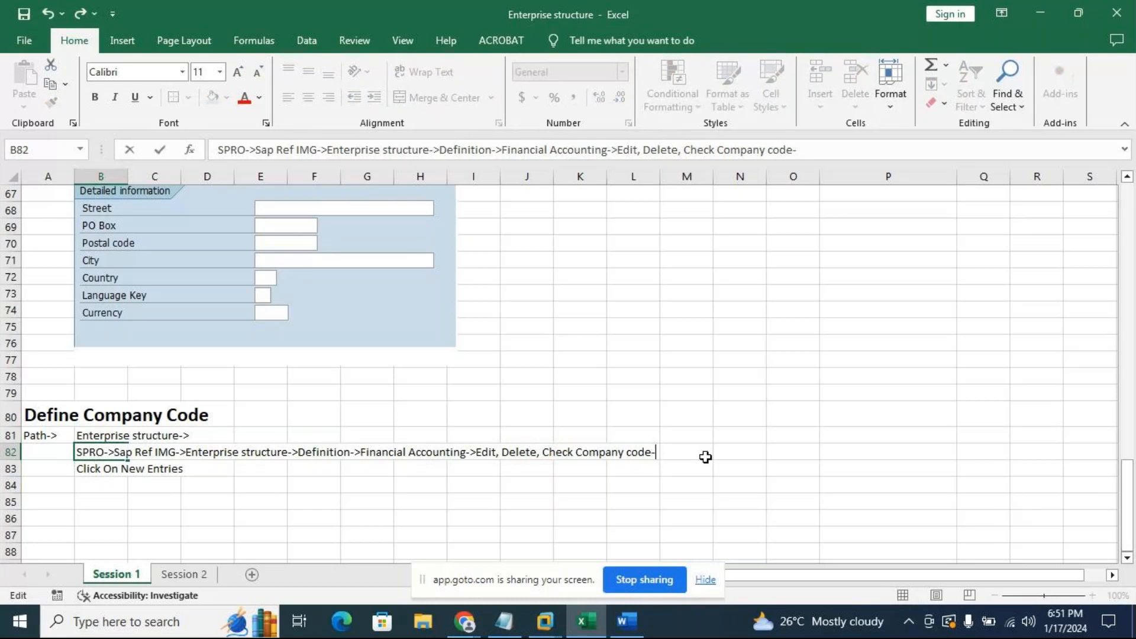
type(">Edit")
type(" Company code")
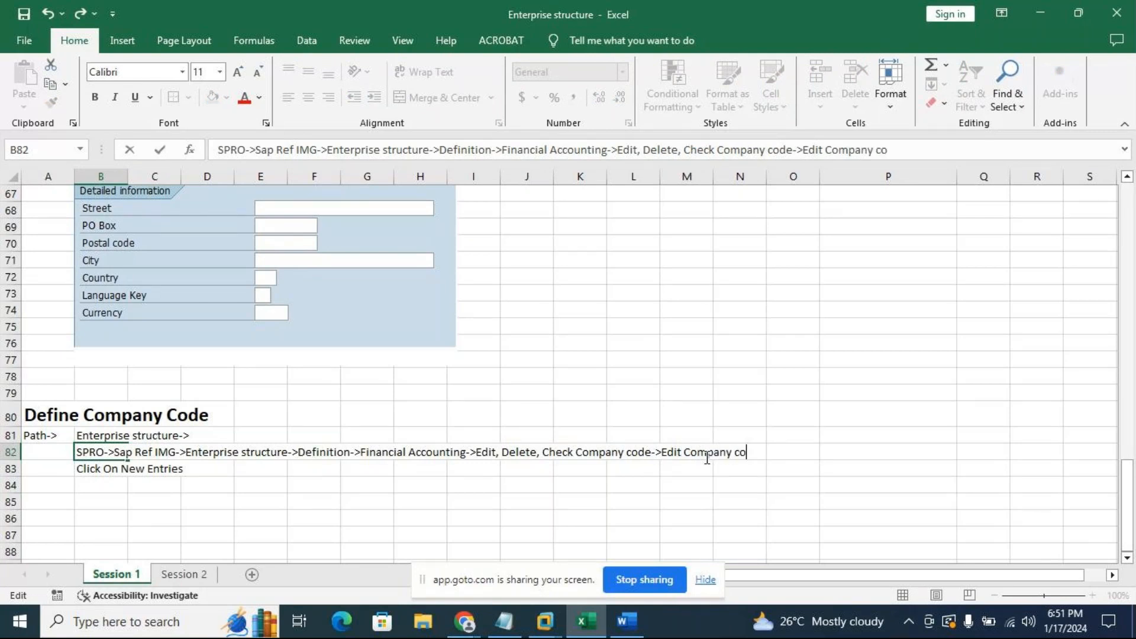
left_click(650, 506)
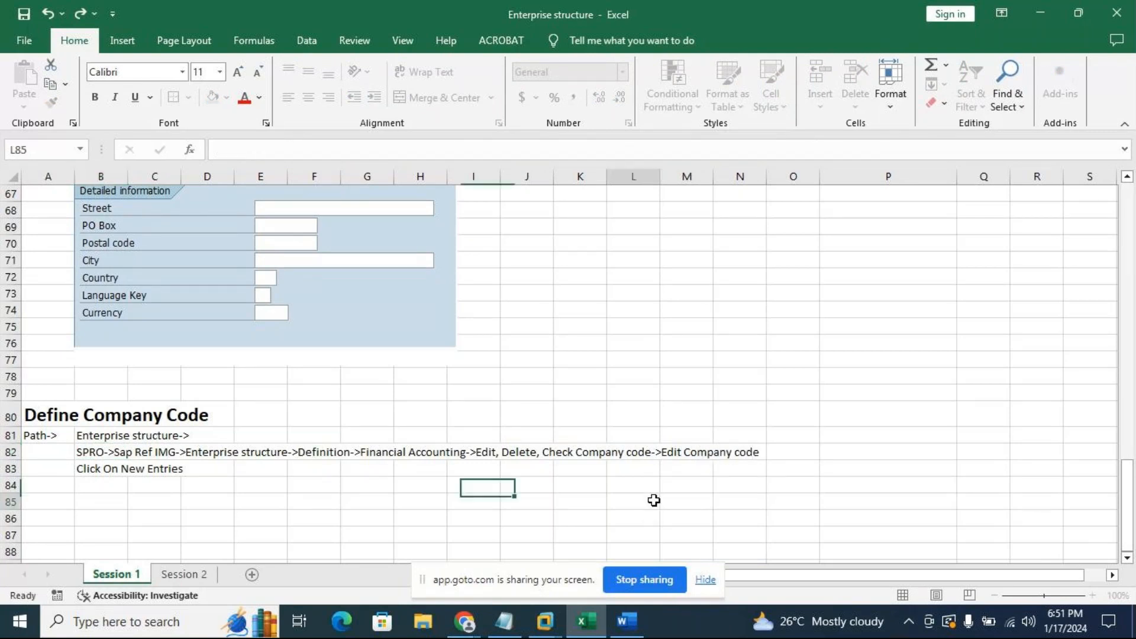
Switch back to SAP and open the Edit Company Code Data activity
mouse_move(547, 629)
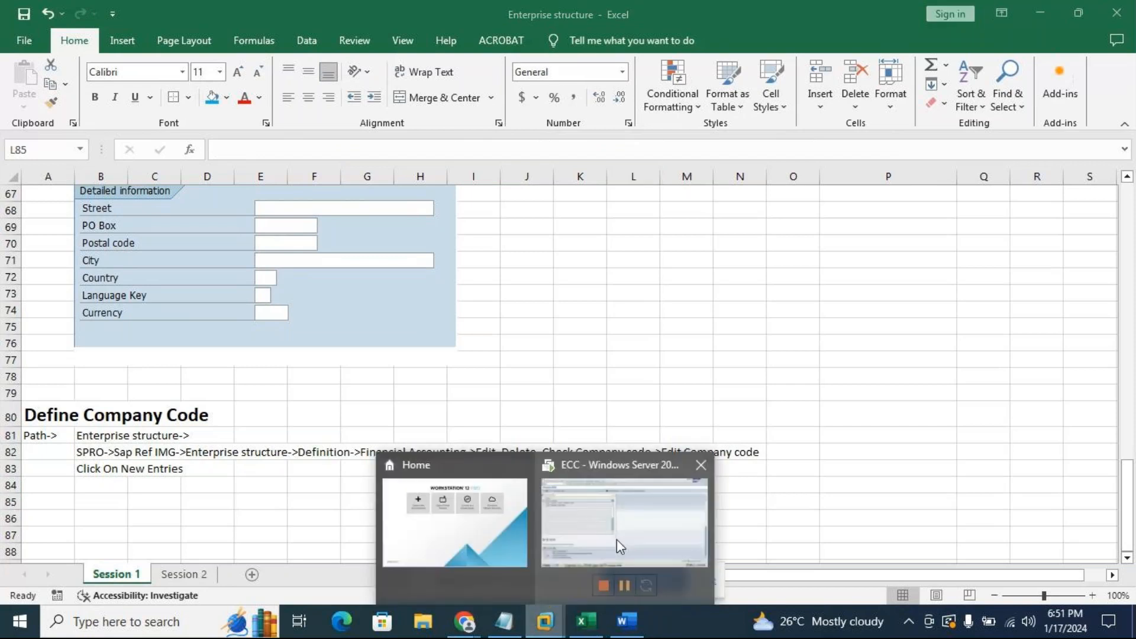
left_click(617, 539)
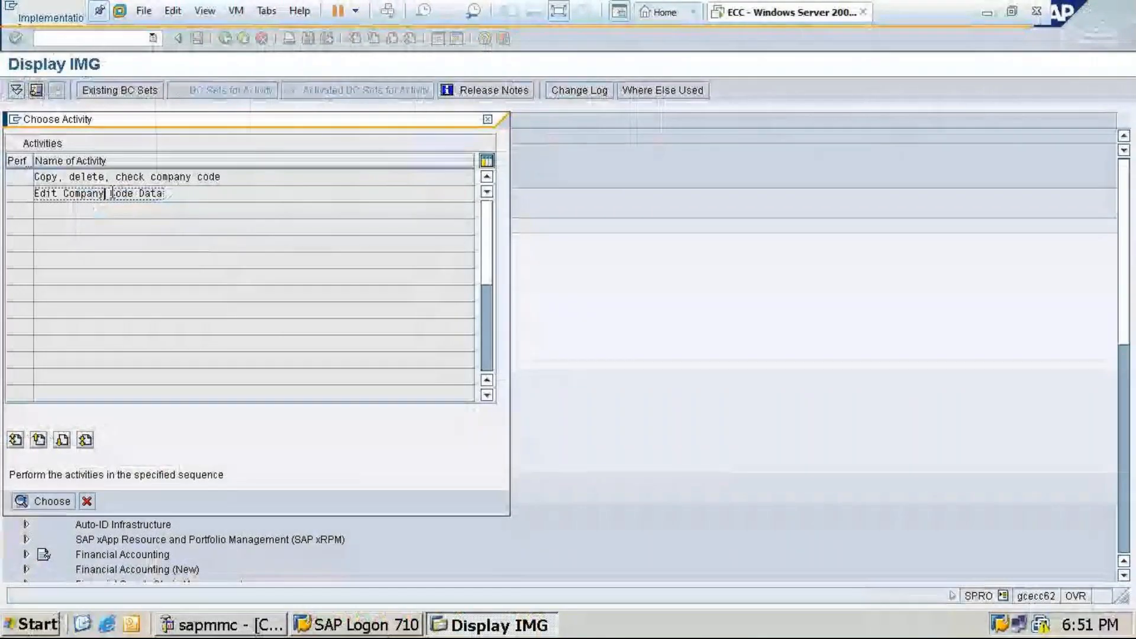
double_click(117, 193)
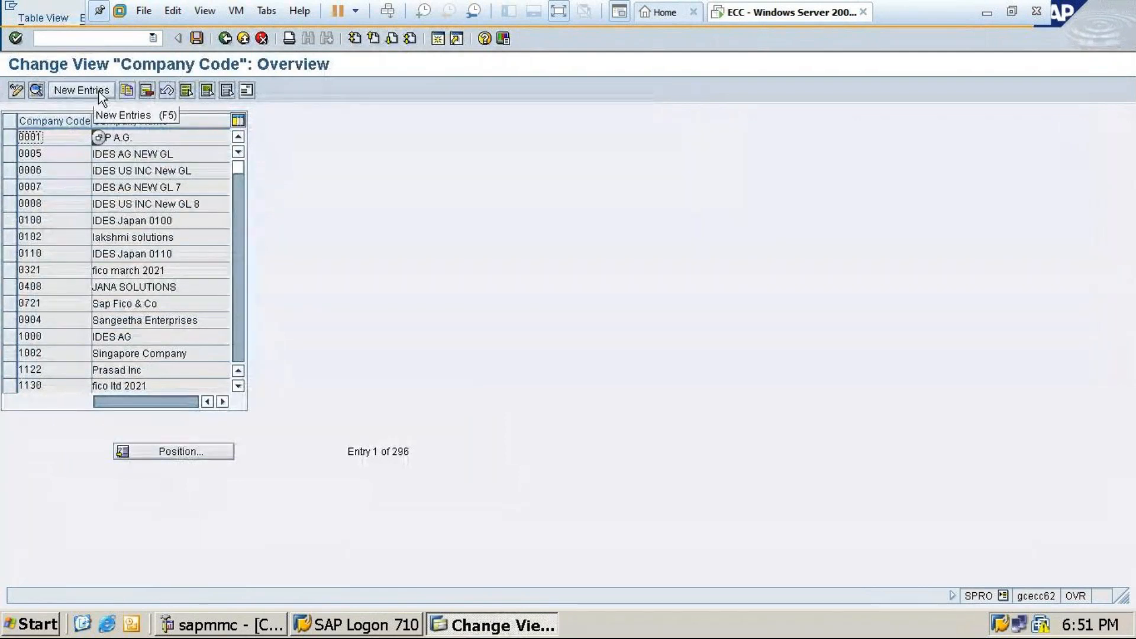
Switch to the Excel notes and add "data" to the end of the path in cell B82
left_click(987, 11)
double_click(89, 452)
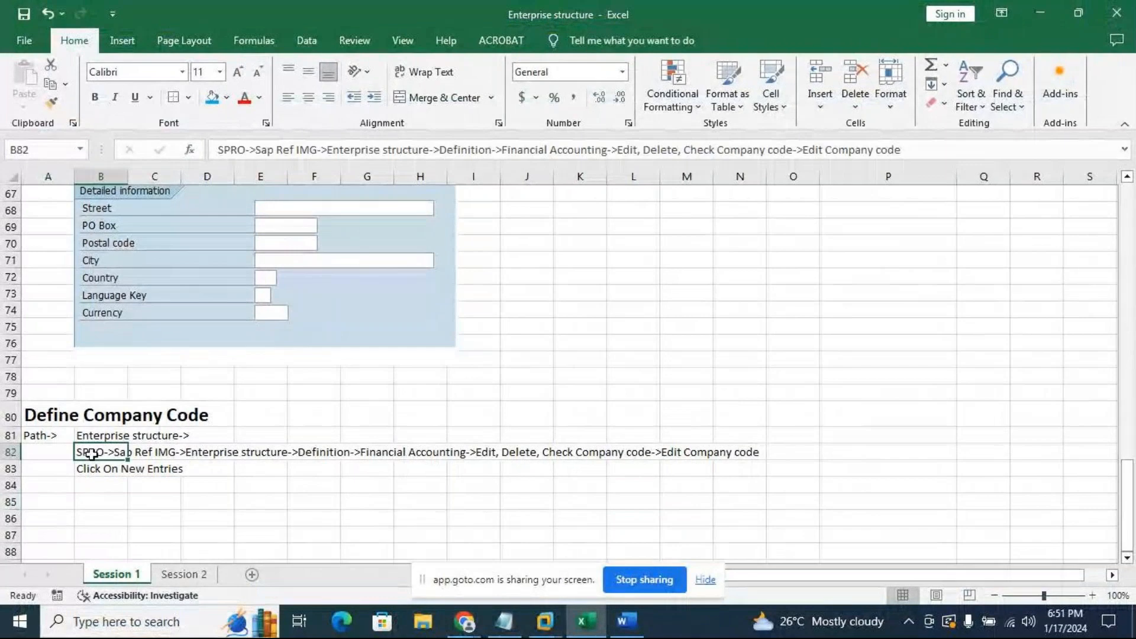
left_click(764, 451)
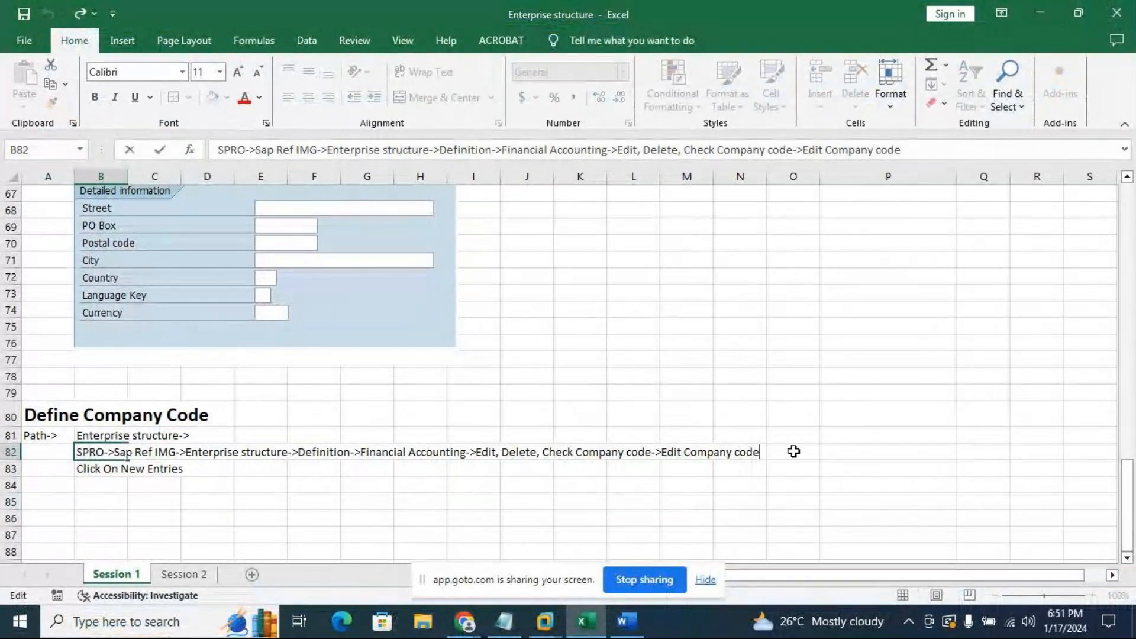
type("data")
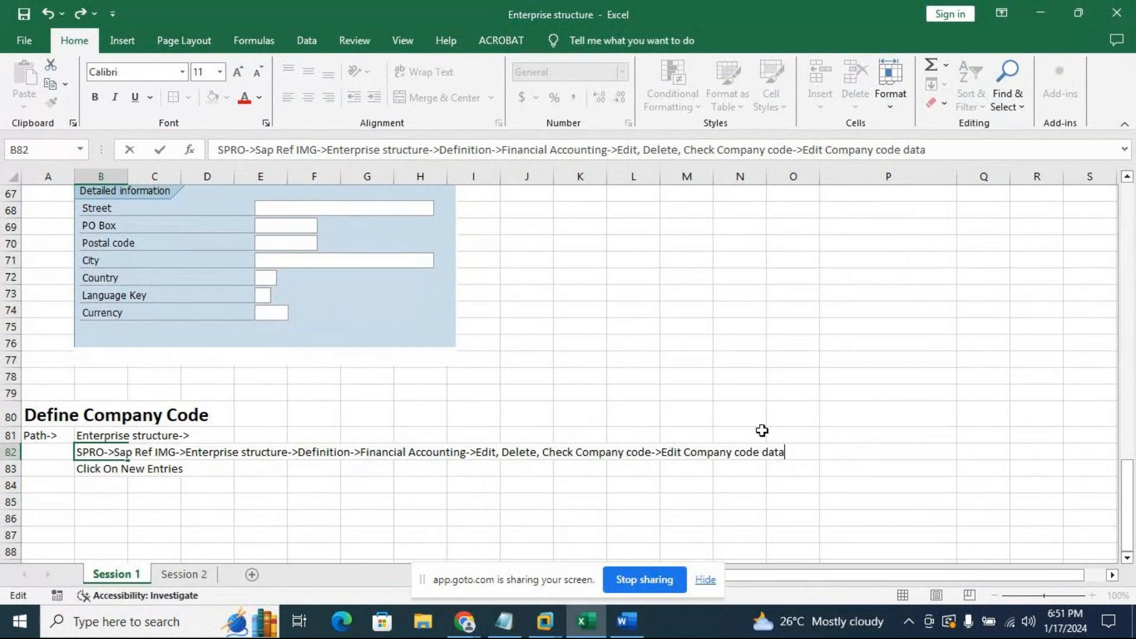
left_click(473, 487)
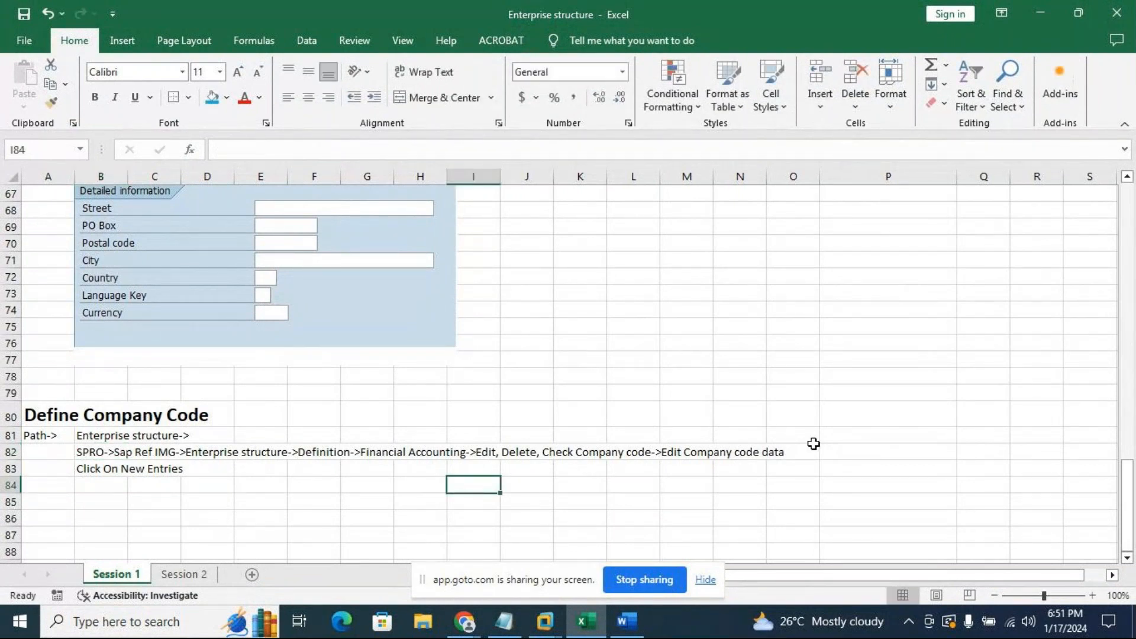
Switch to SAP and start a new company code entry MT28 with the company name "Tata Group of Company 28"
left_click(624, 623)
left_click(606, 560)
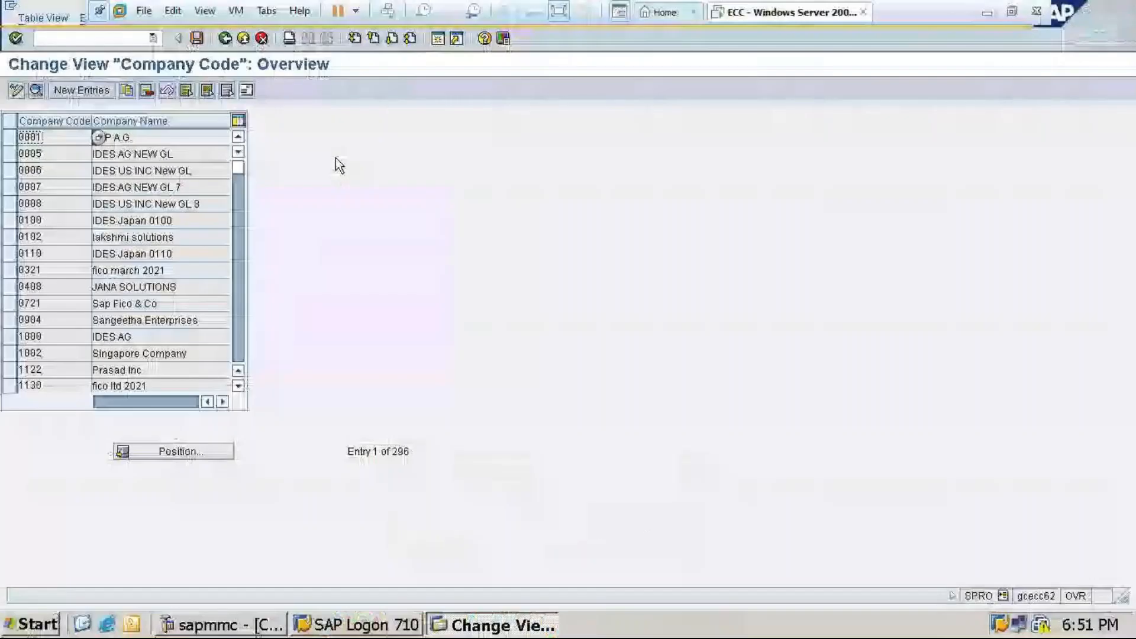
left_click(81, 91)
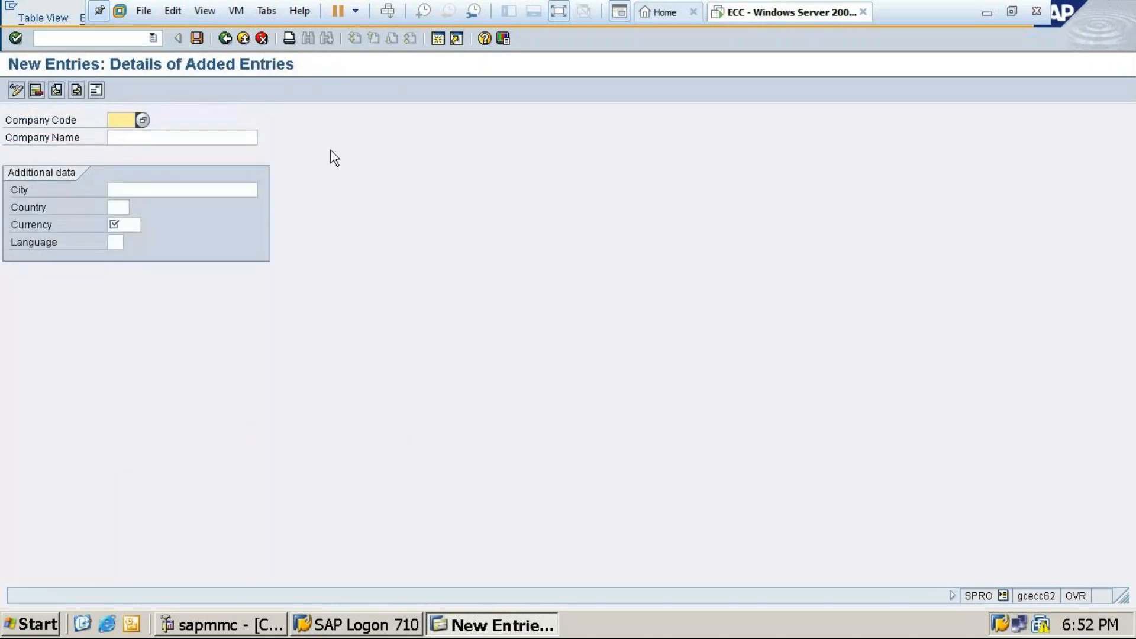
type("MT28")
left_click(228, 137)
type("Tata")
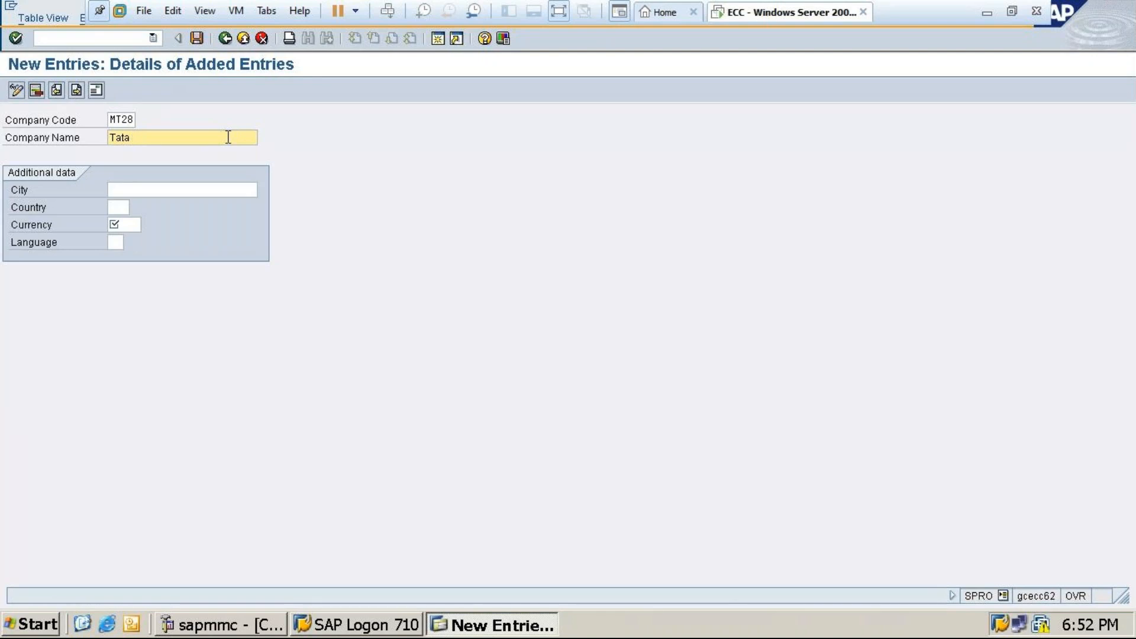
type("Group of Company 28")
Fill in the additional data for MT28 with city Bangalore, country IN, currency INR and language EN
left_click(116, 190)
type("Banga")
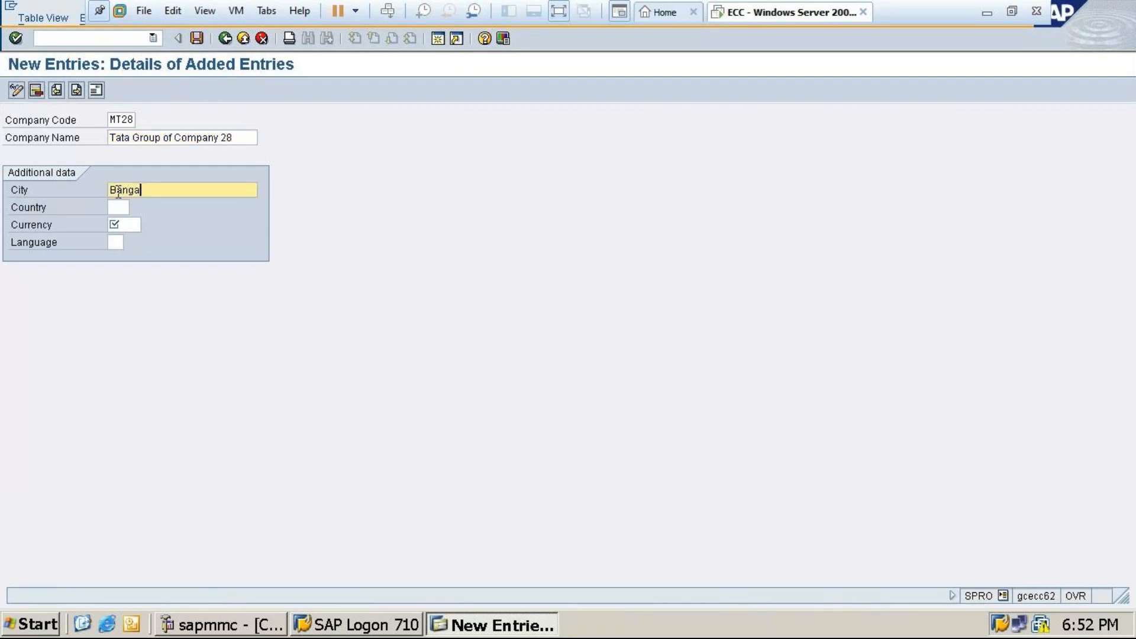
type("lore")
left_click(113, 207)
type("In")
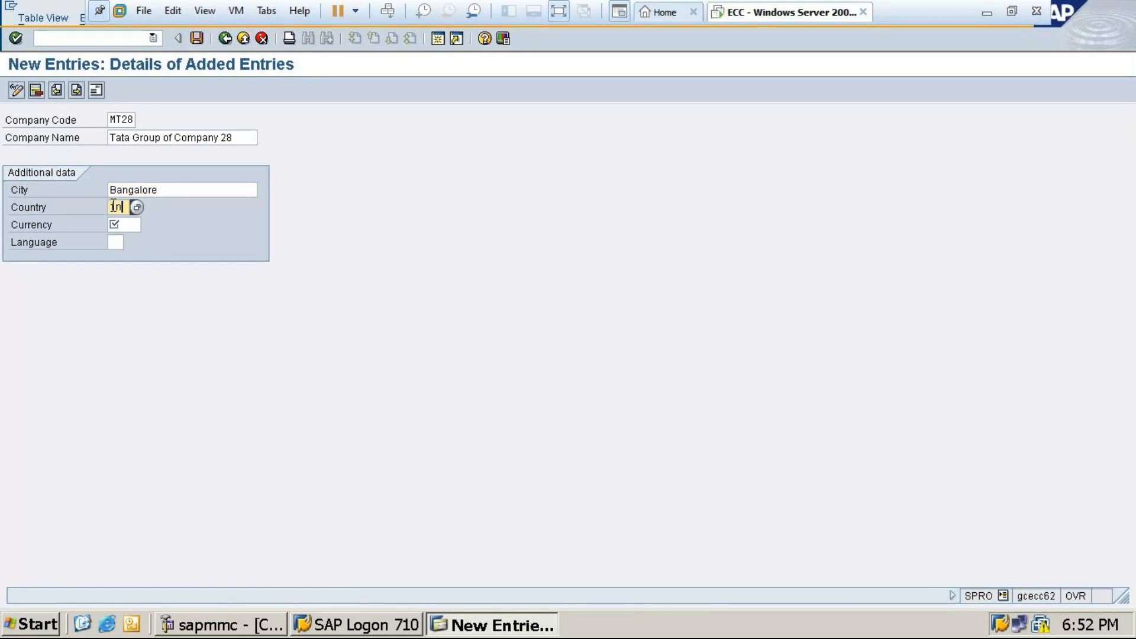
left_click(131, 220)
type("inr")
left_click(116, 242)
type("en")
Switch to the GoTo meeting, send the chat message "Everyone can see the screen" to everyone and minimize the meeting window
left_click(992, 16)
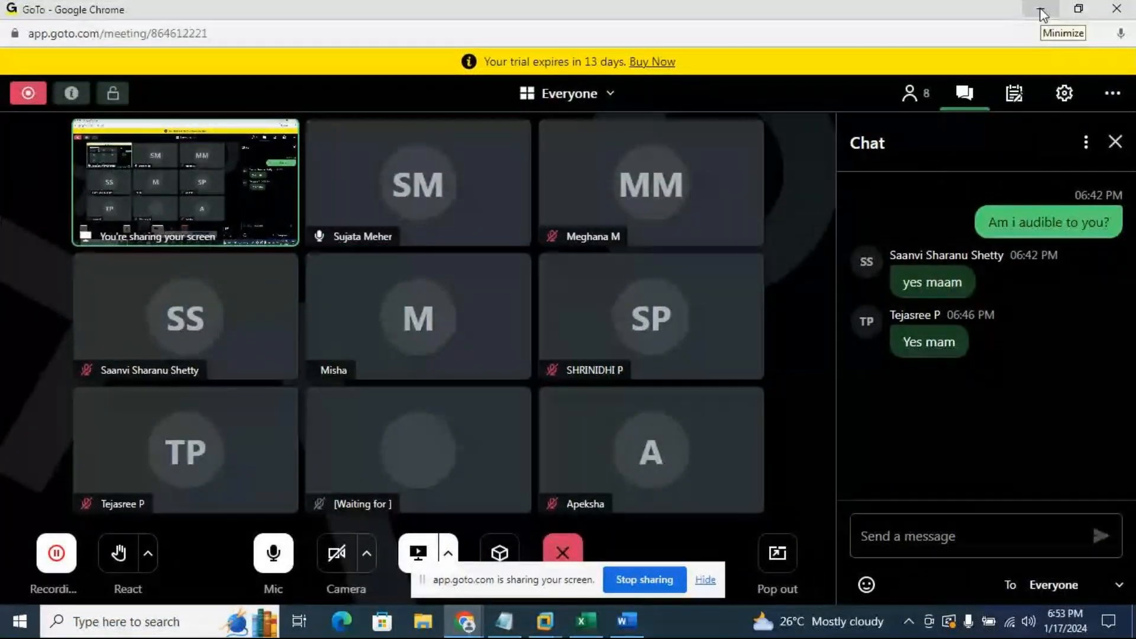
left_click(933, 536)
type("Eve")
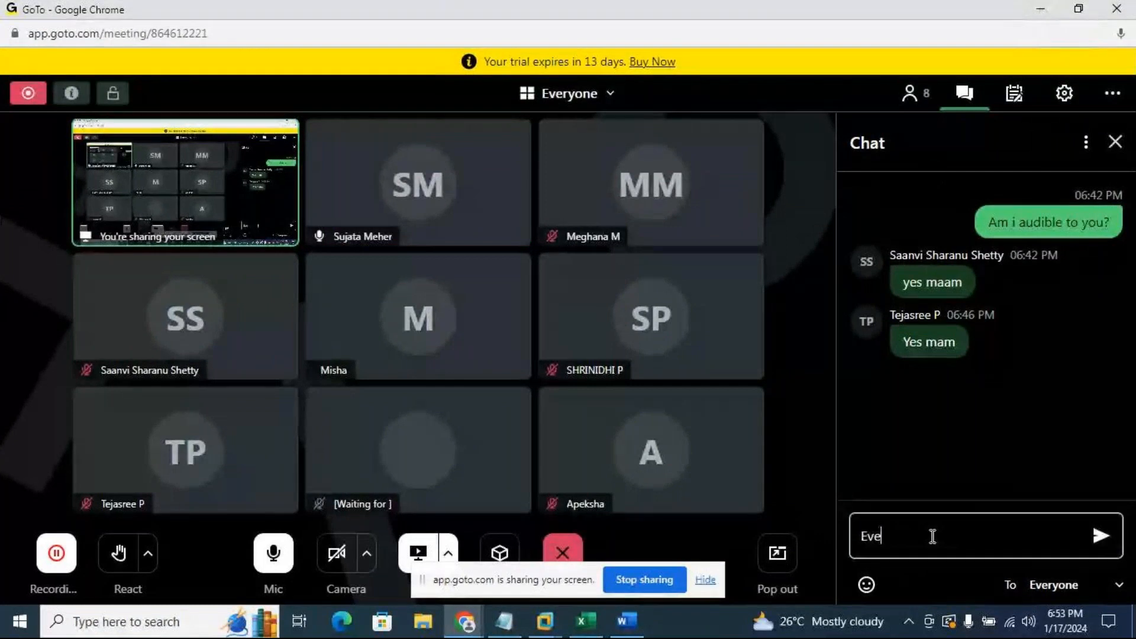
type("ryone")
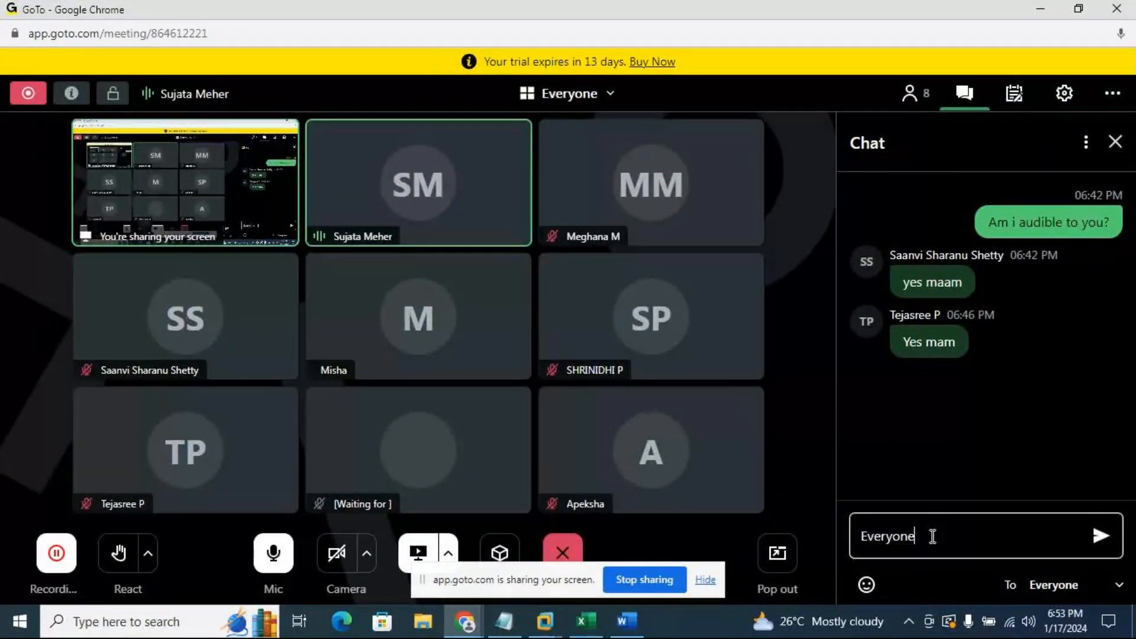
type(" ca")
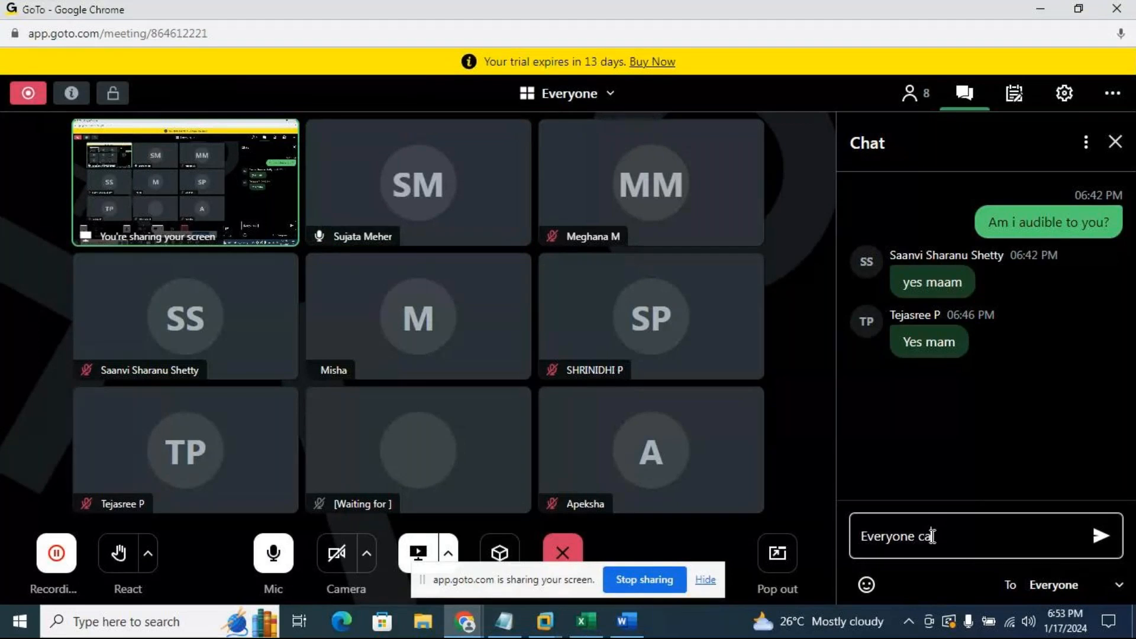
type("n see th")
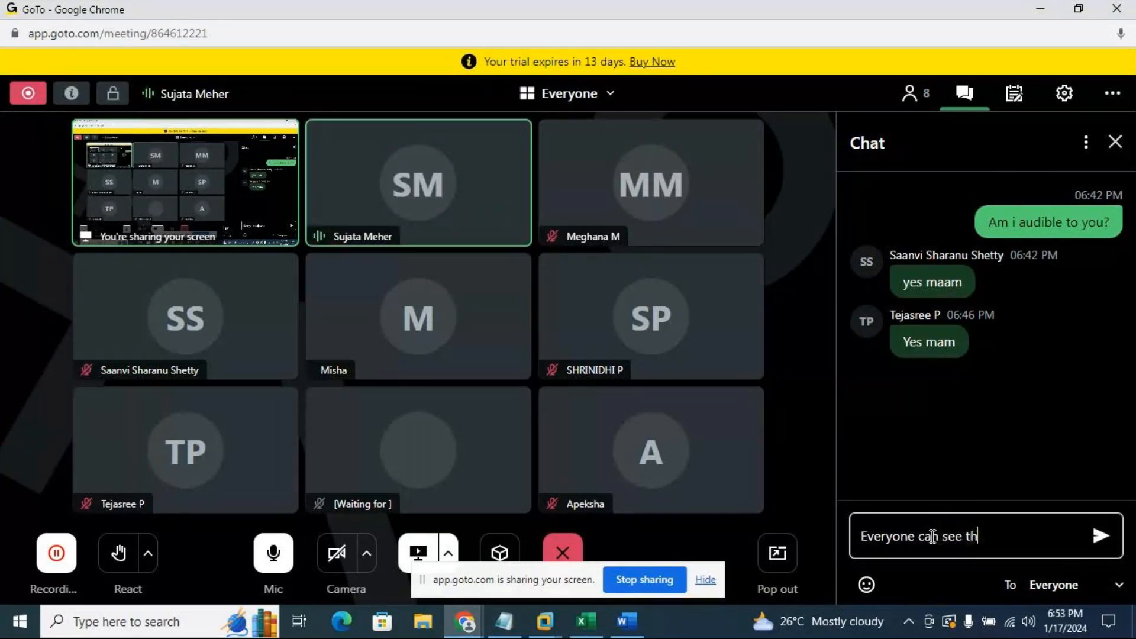
type("e scree")
type("n")
key("Return")
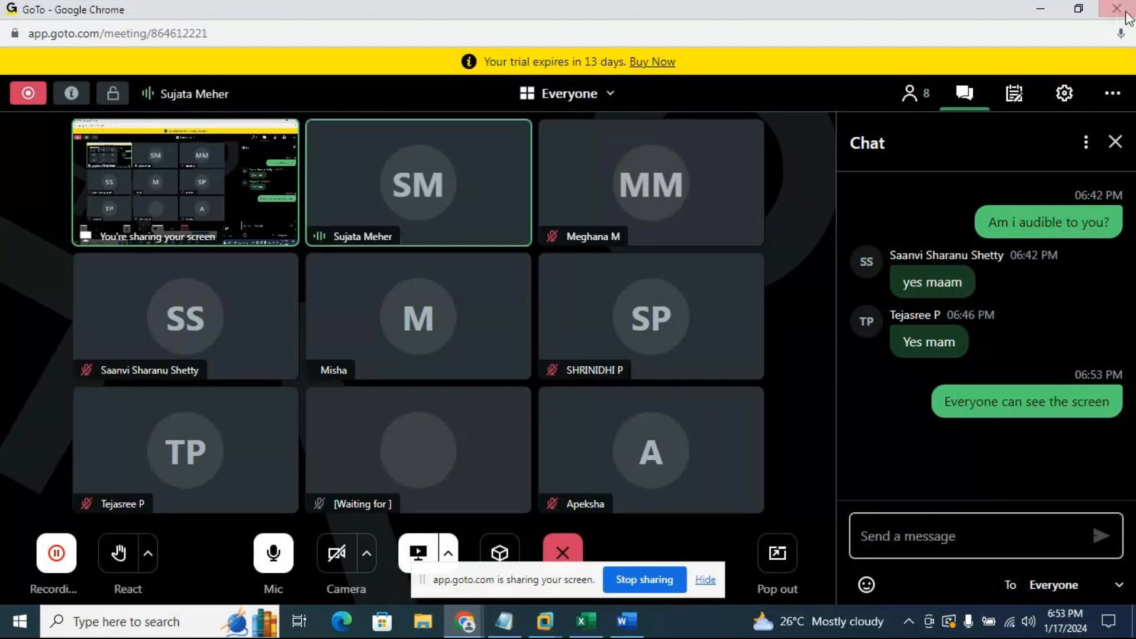
left_click(1039, 10)
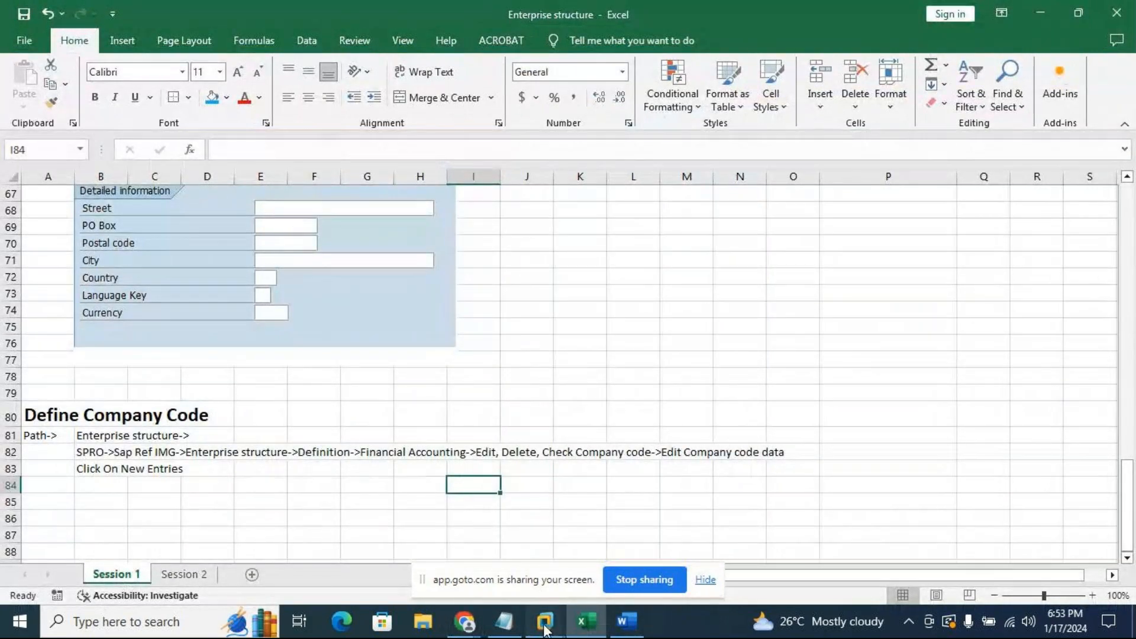
Switch back to SAP, try to save the new MT28 company code entry and discard it
mouse_move(545, 622)
left_click(621, 538)
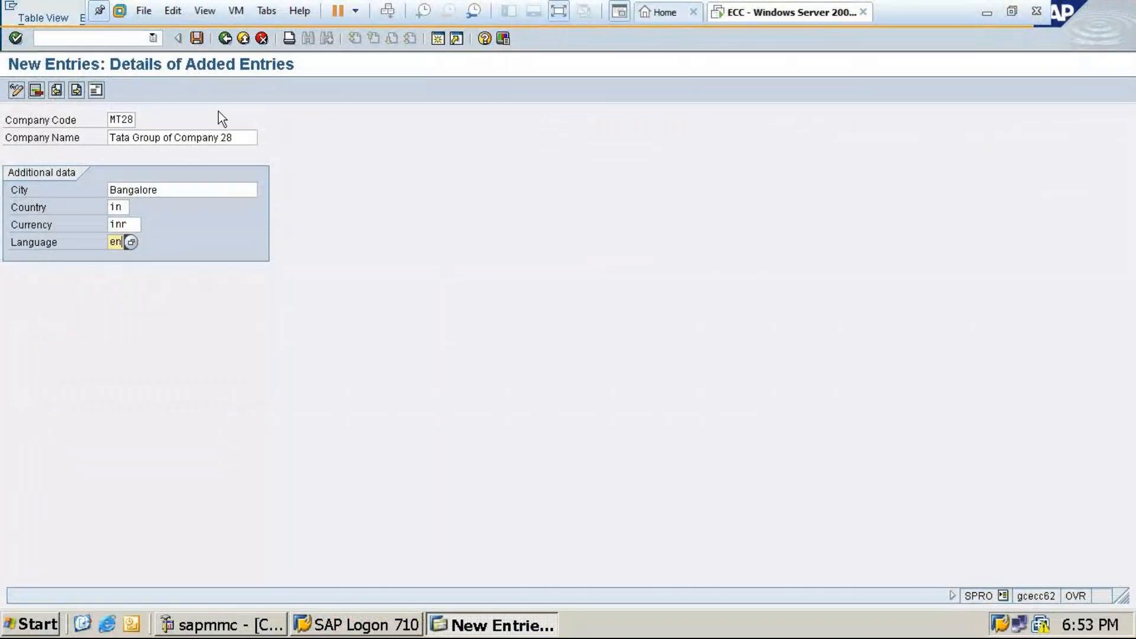
left_click(200, 38)
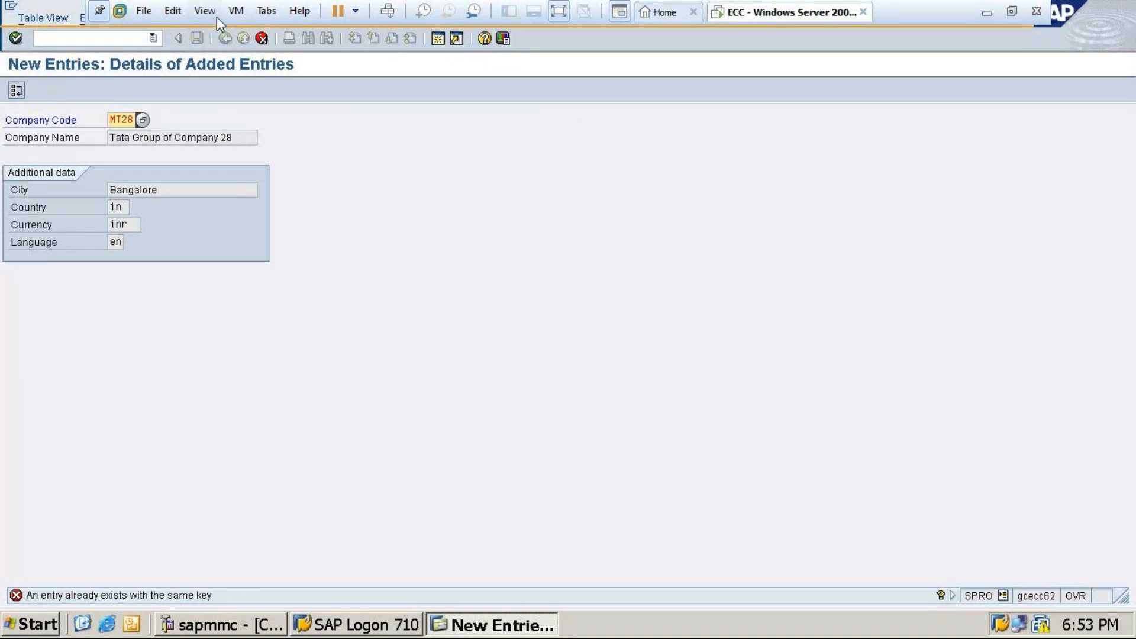
left_click(242, 39)
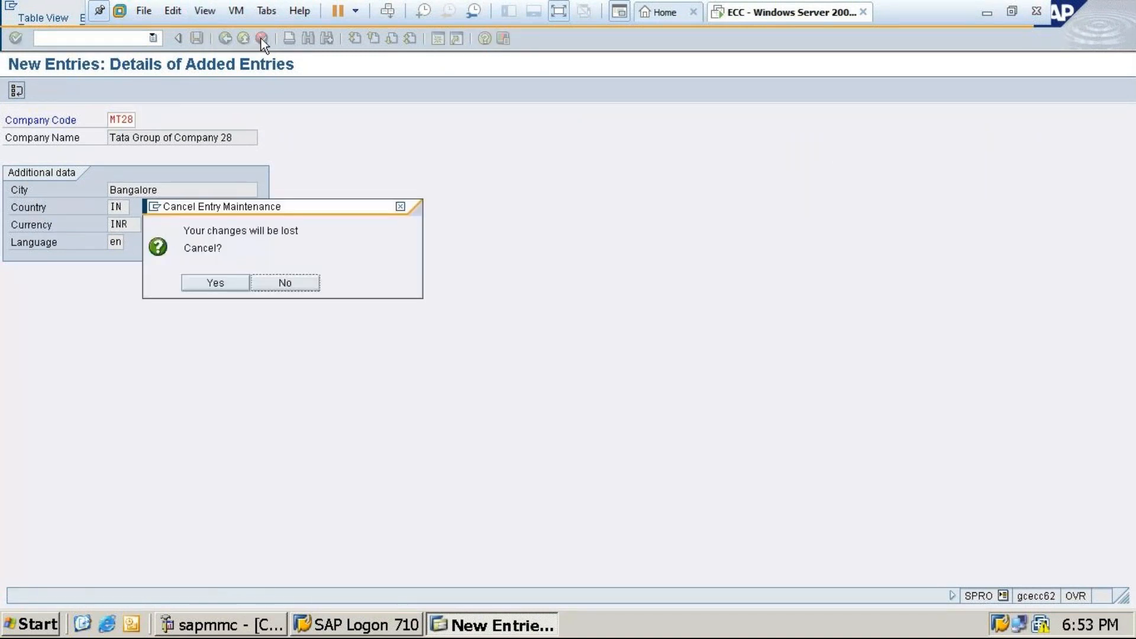
left_click(210, 282)
Look up company code MT28 in the company code overview and return to the IMG structure
left_click(164, 453)
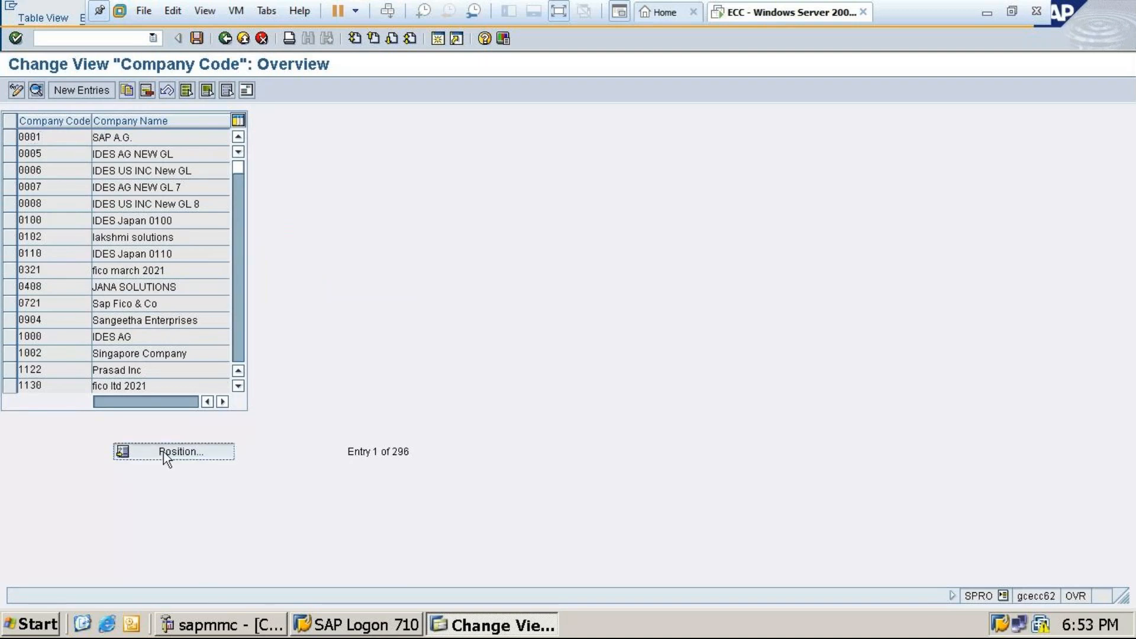
type("Mt")
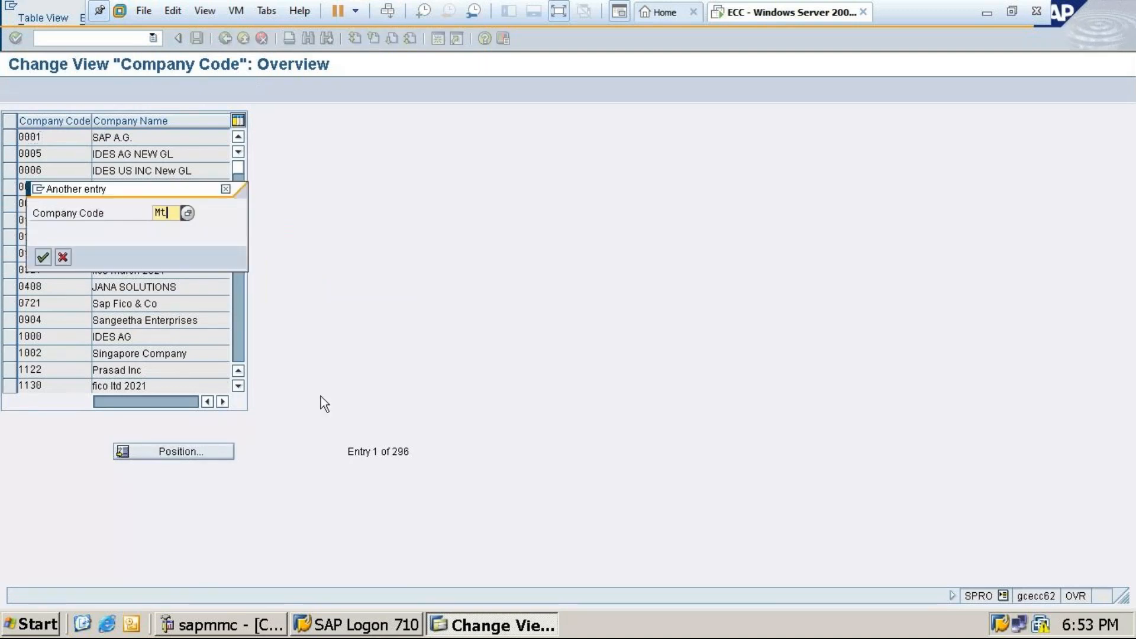
type("28")
left_click(41, 259)
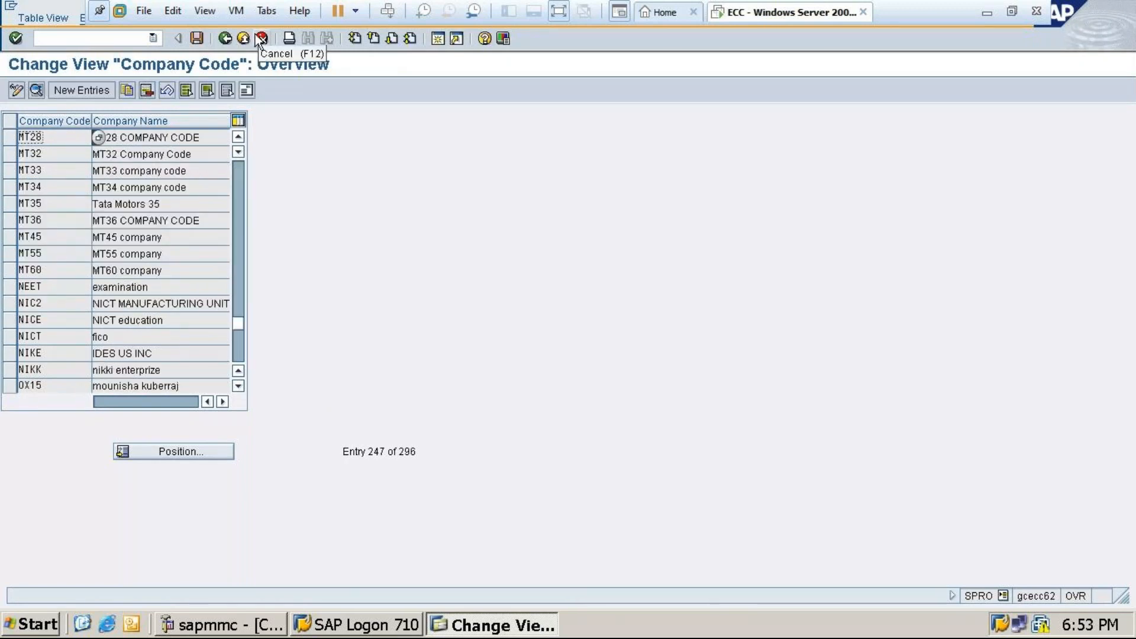
left_click(222, 39)
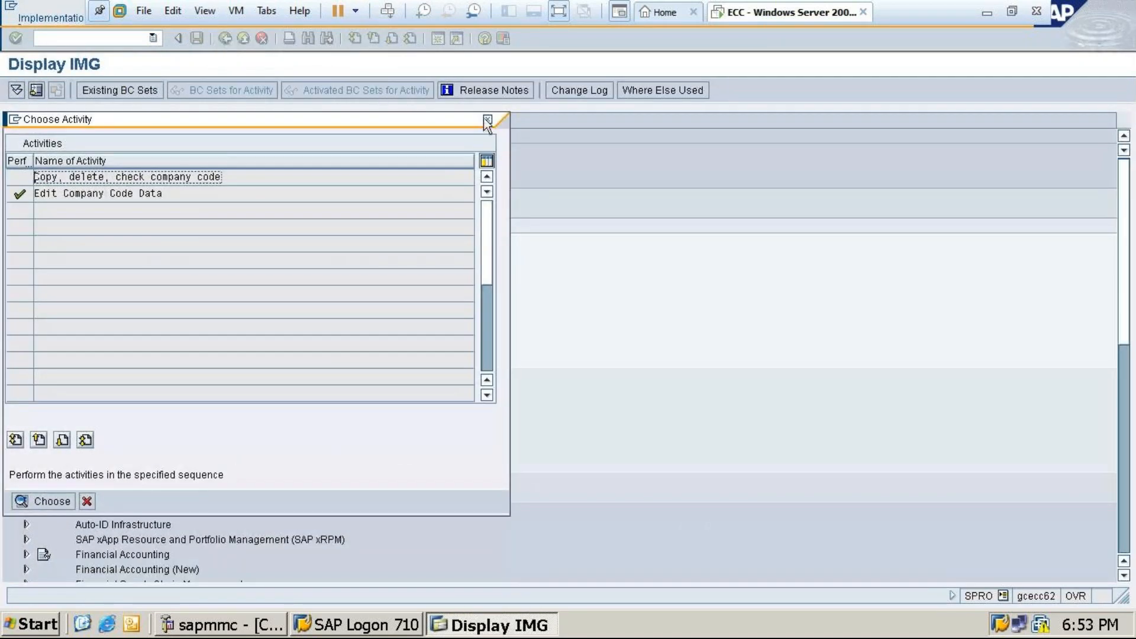
left_click(488, 119)
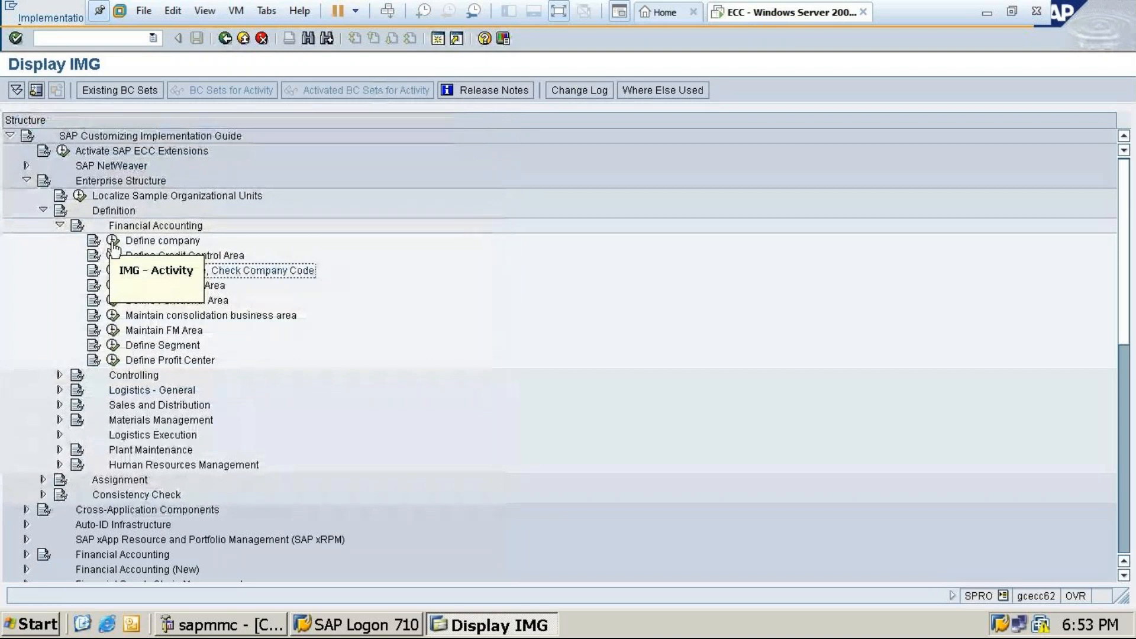
Open the Define company activity, look up company Tata10 in the list and return to the IMG structure
left_click(113, 246)
left_click(232, 455)
type("Tata")
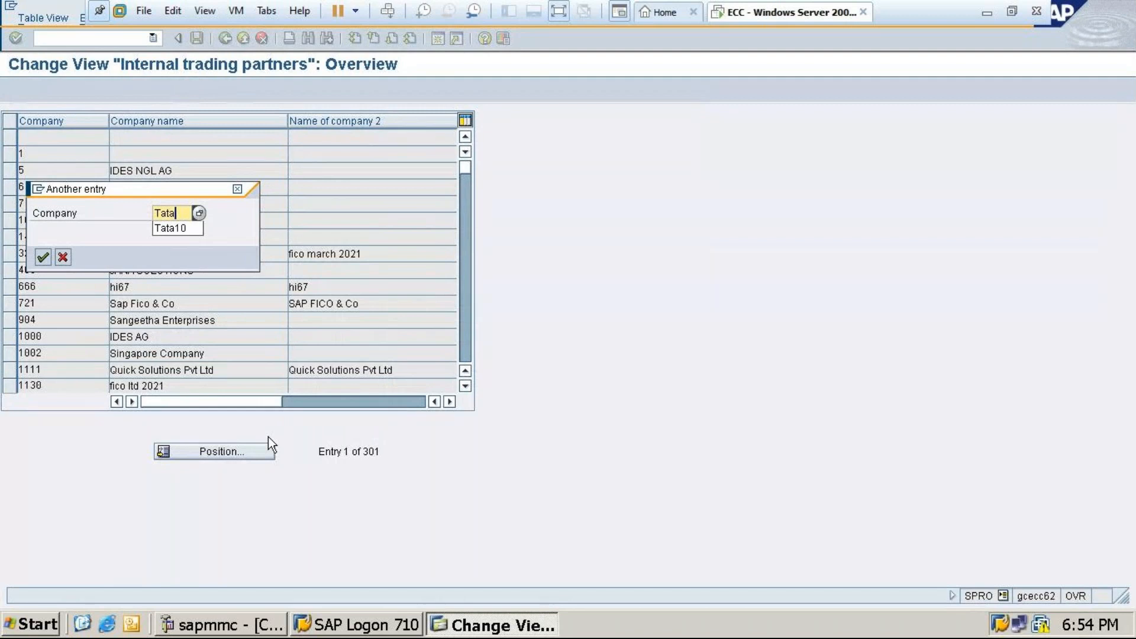
left_click(174, 229)
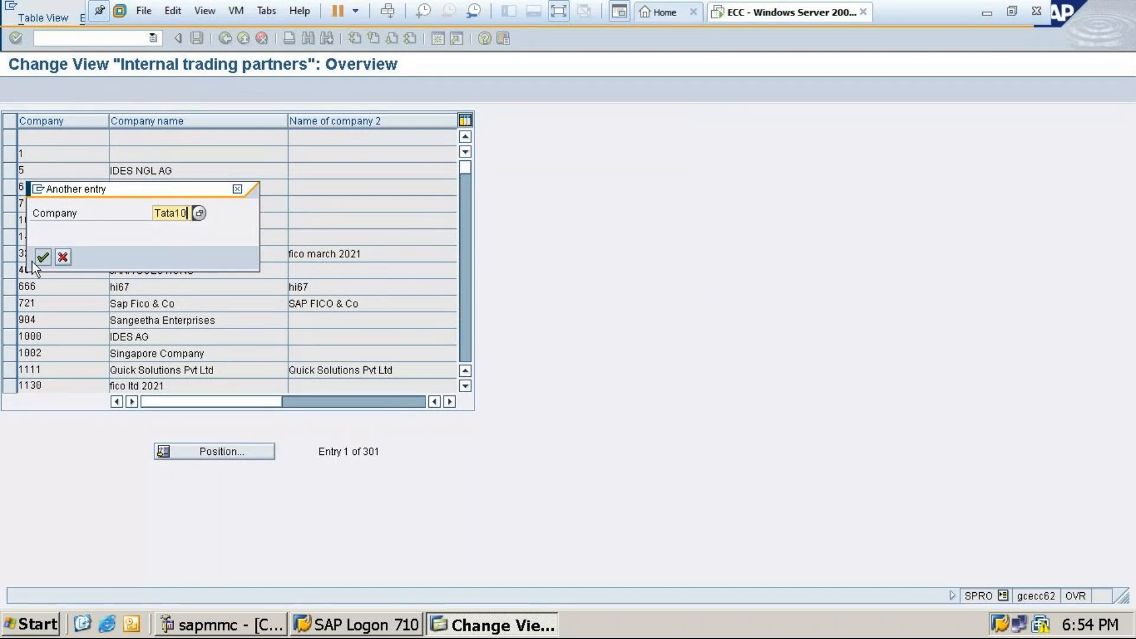
key("Return")
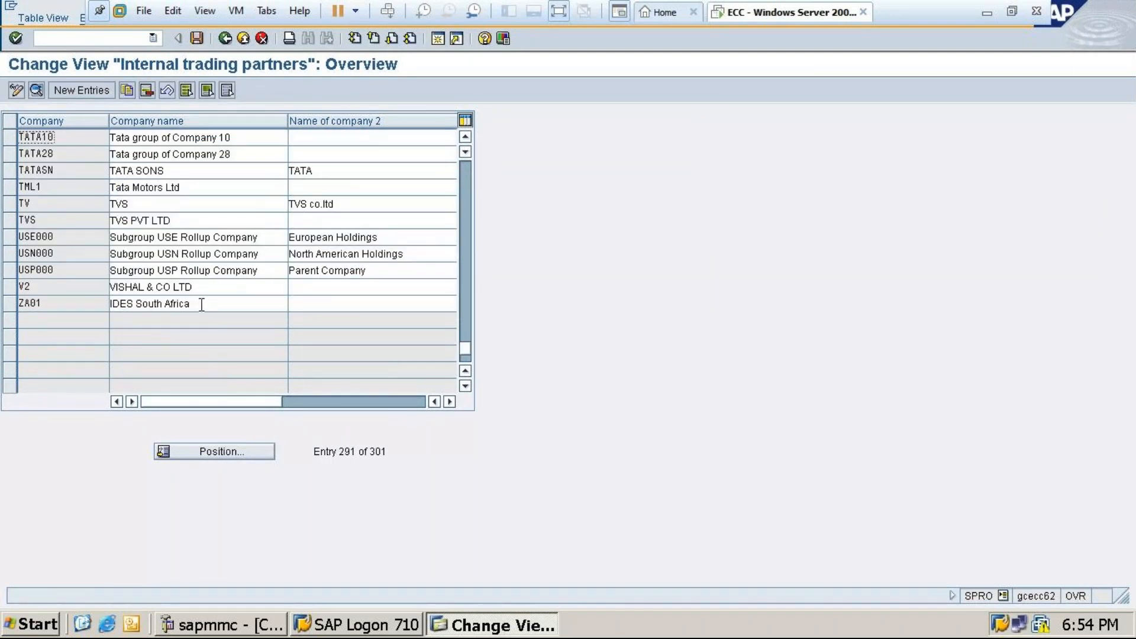
left_click(225, 38)
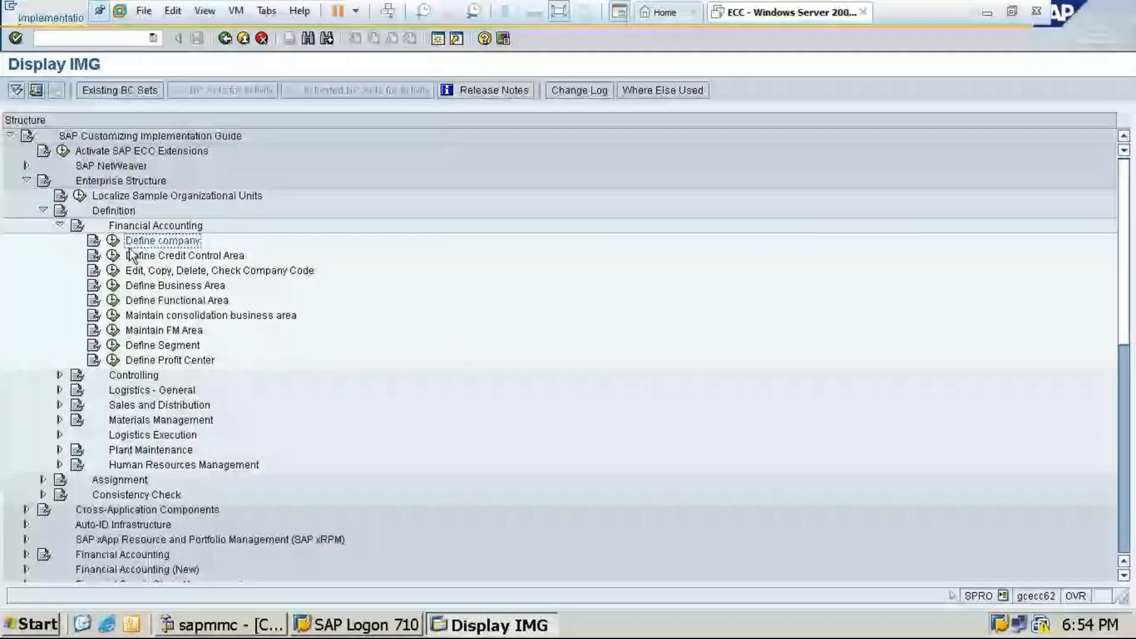
Open Edit Company Code Data, look up company codes from MT12 onward and return to the IMG structure
left_click(113, 271)
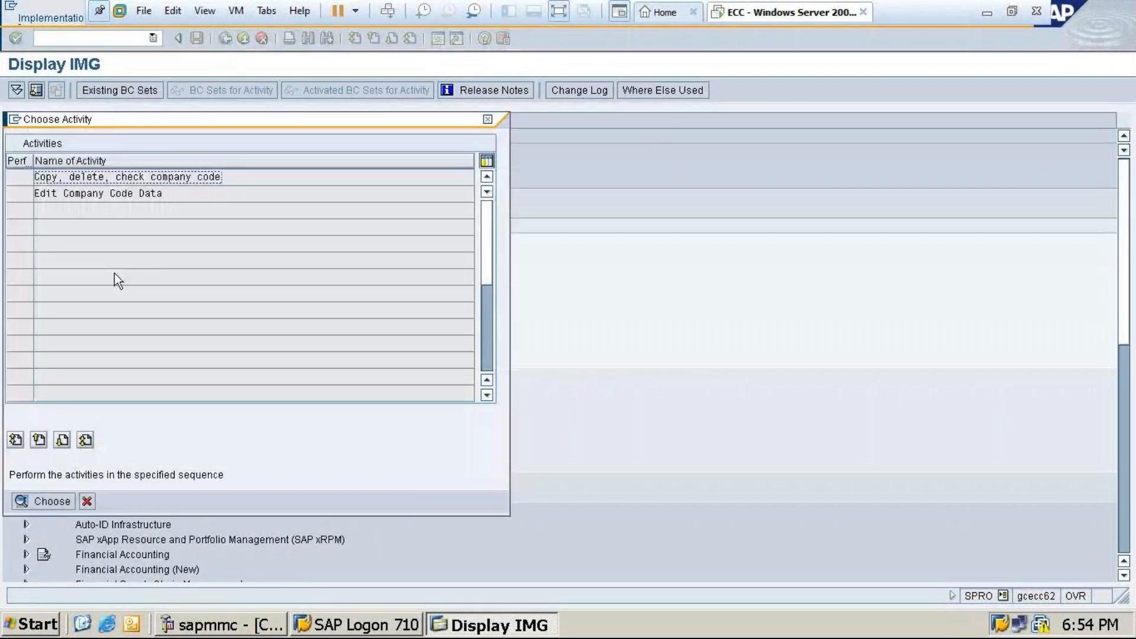
double_click(91, 192)
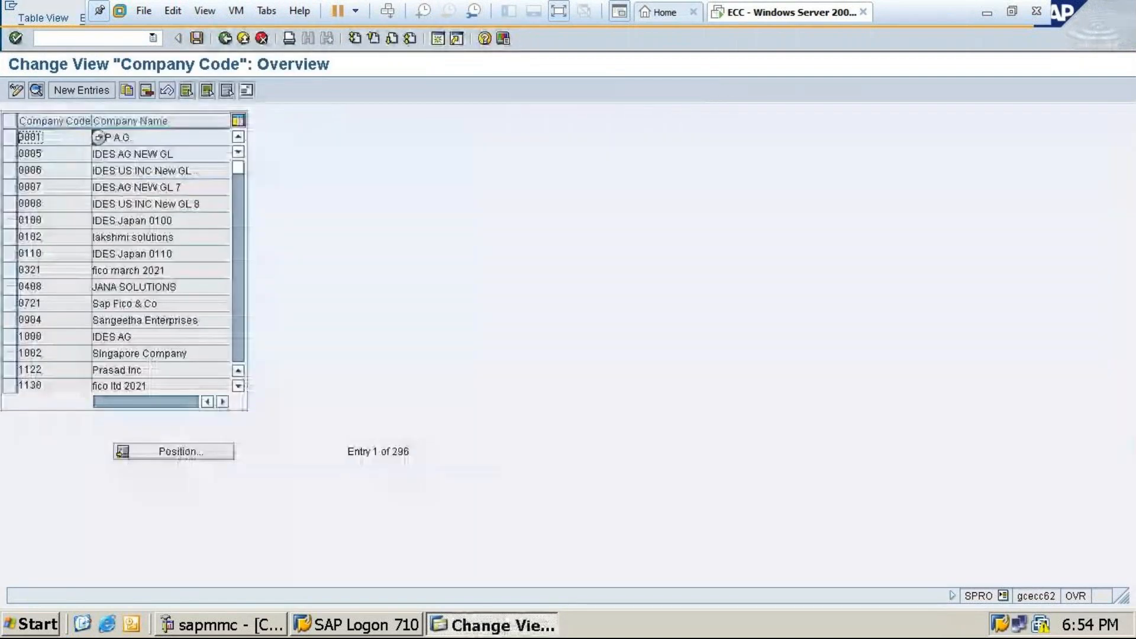
left_click(159, 449)
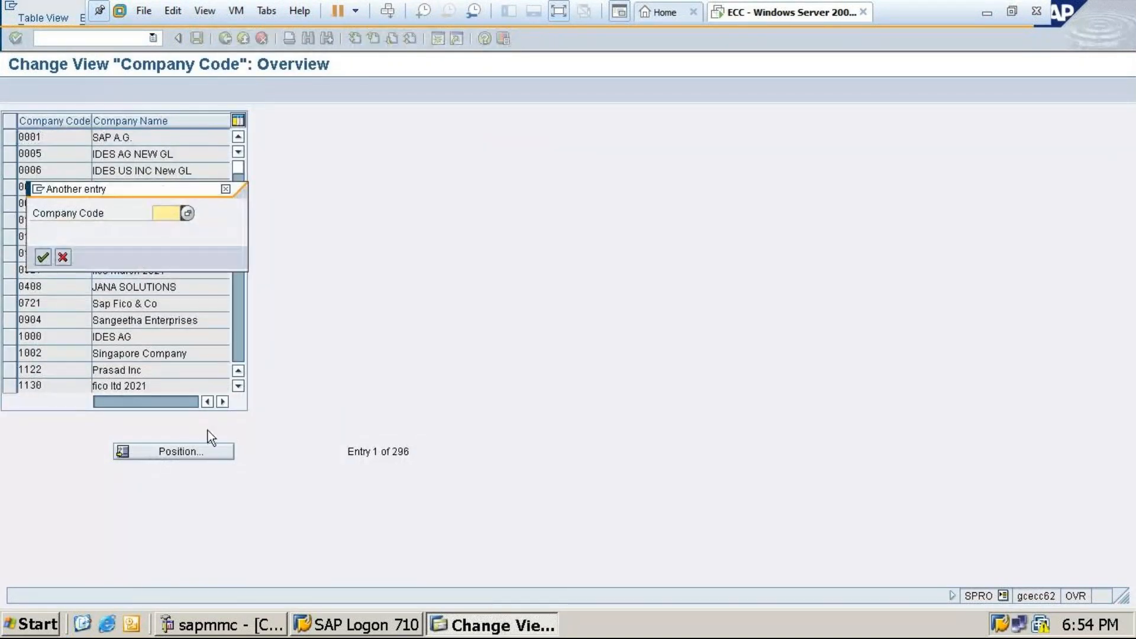
type("MT12")
key("Return")
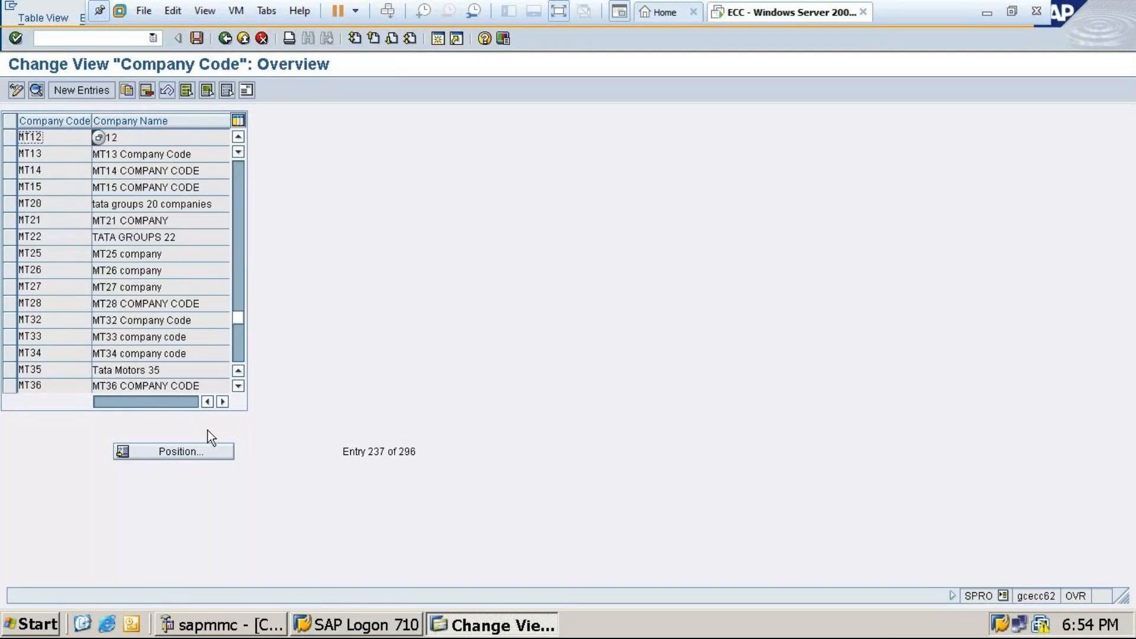
left_click(225, 39)
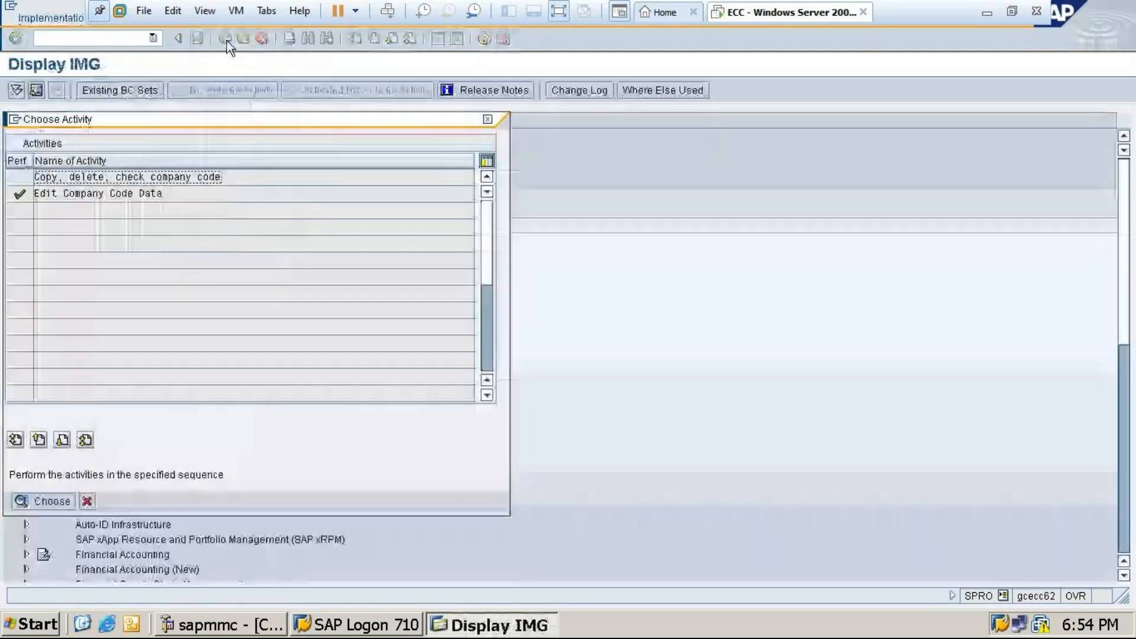
left_click(488, 119)
Reopen Edit Company Code Data and start a new entry MT10 with the company name "Tata group of Company 10"
left_click(114, 270)
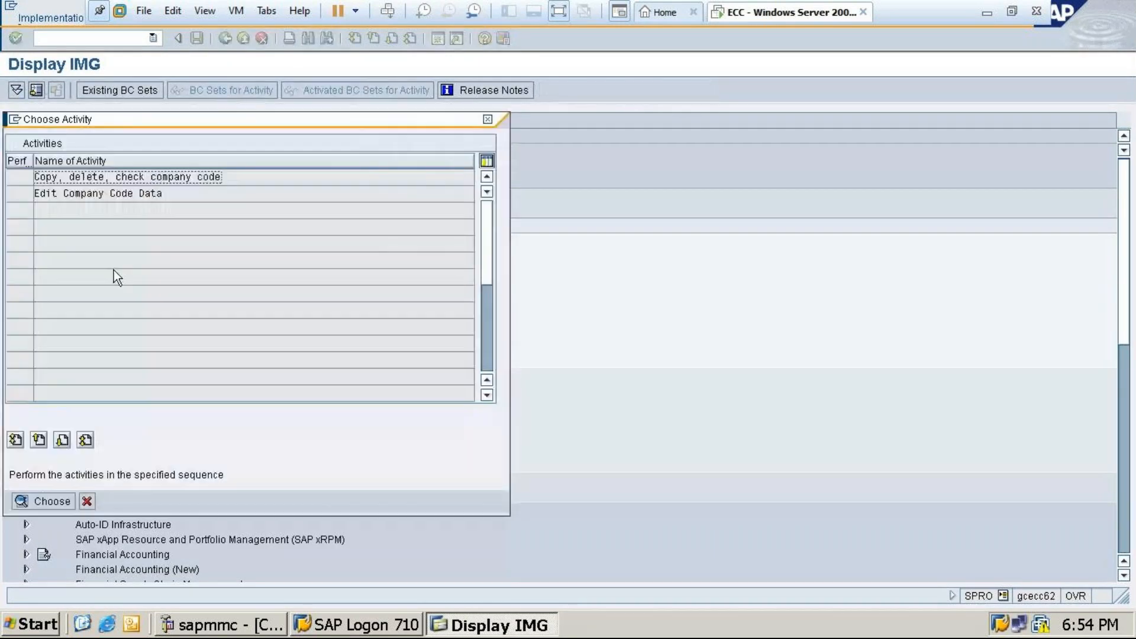
double_click(74, 193)
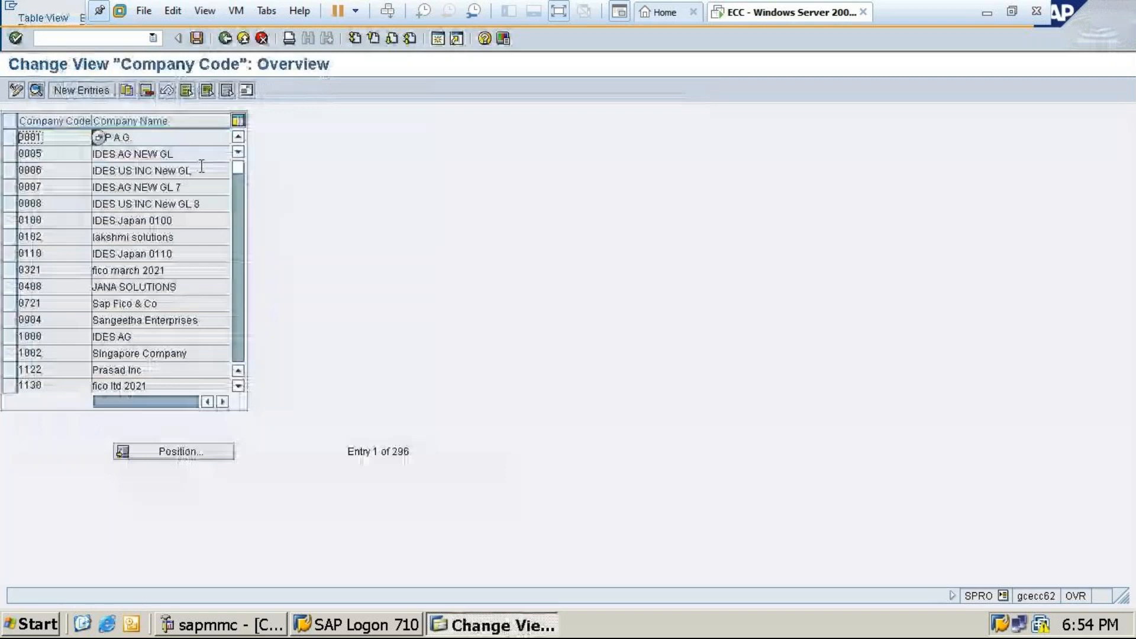
left_click(86, 90)
type("MT10")
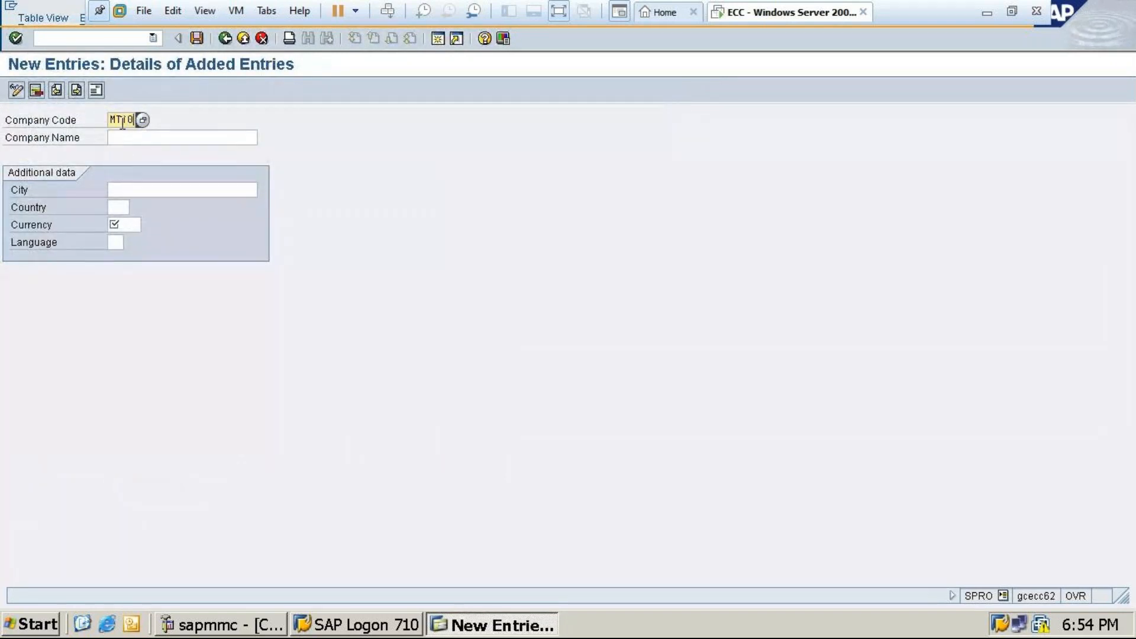
left_click(131, 139)
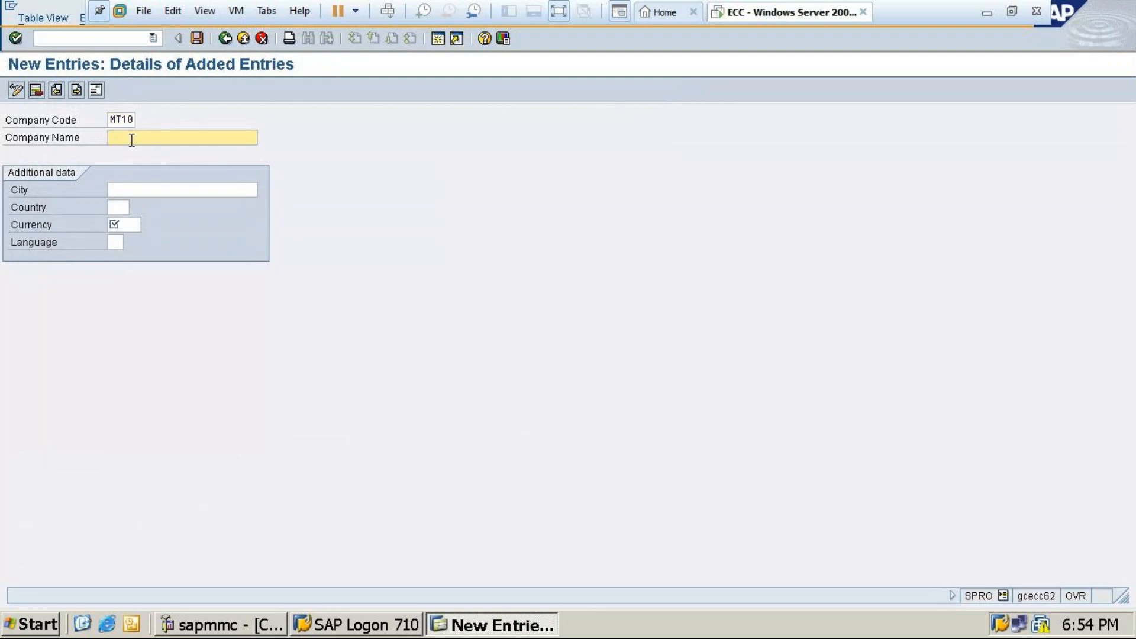
type("Tata")
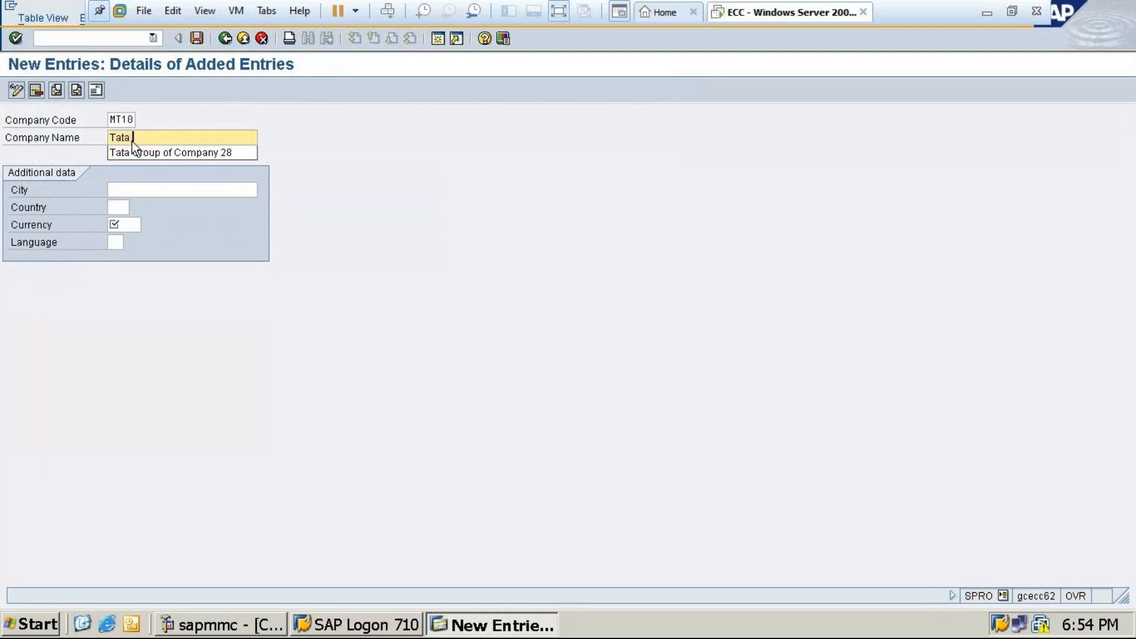
type(" group of Company 10")
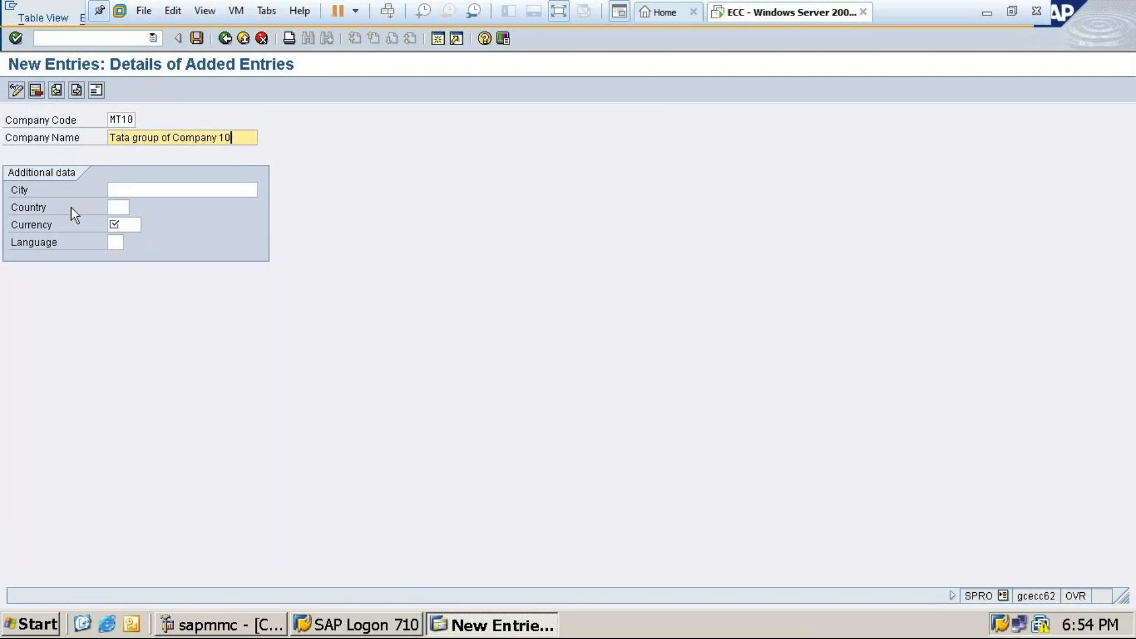
Complete MT10 with city Bangalore, country IN, currency INR and language EN, and save the entry
left_click(119, 190)
type("Bangalore")
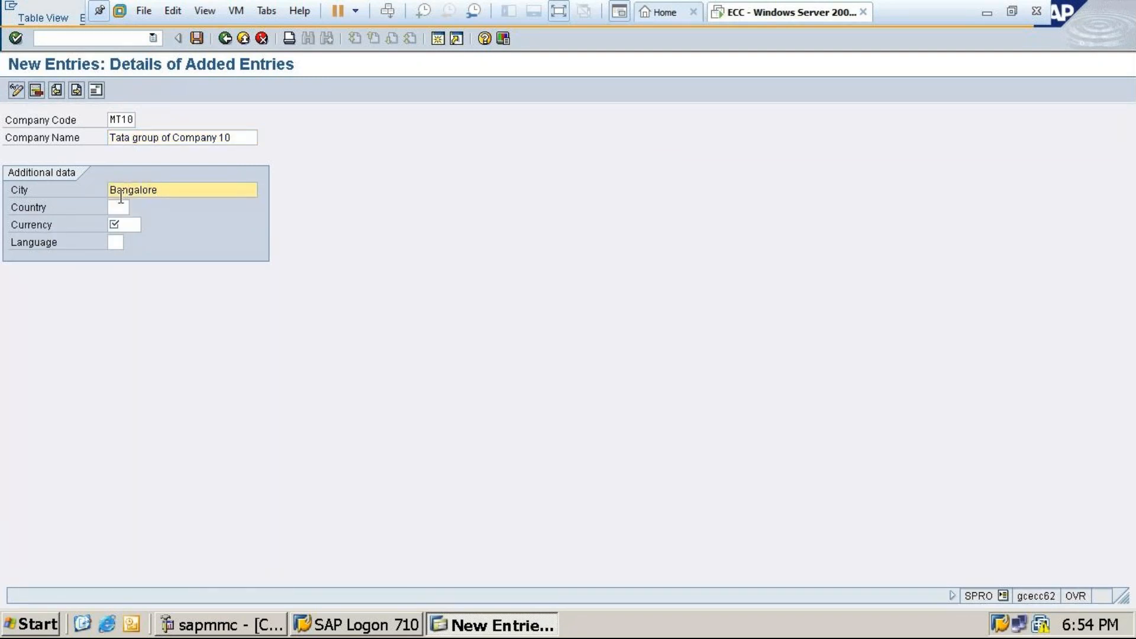
left_click(120, 207)
type("i")
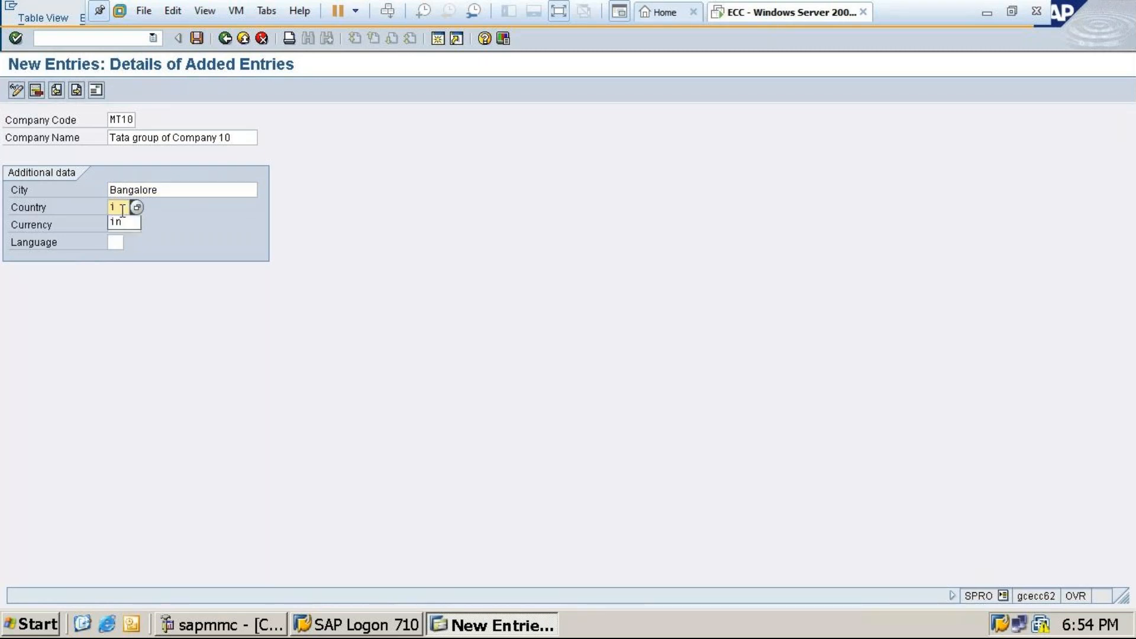
left_click(122, 221)
left_click(134, 225)
type("inr")
left_click(119, 242)
type("en")
left_click(198, 37)
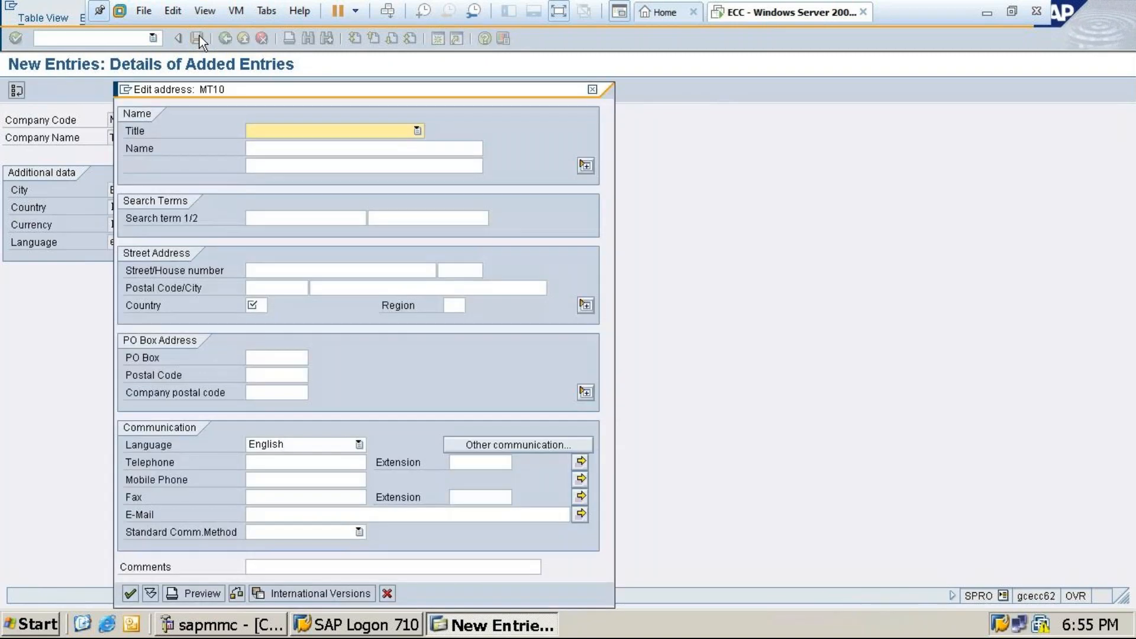
Set the MT10 address title to Company and the name to "Tata group of company 10"
left_click(286, 129)
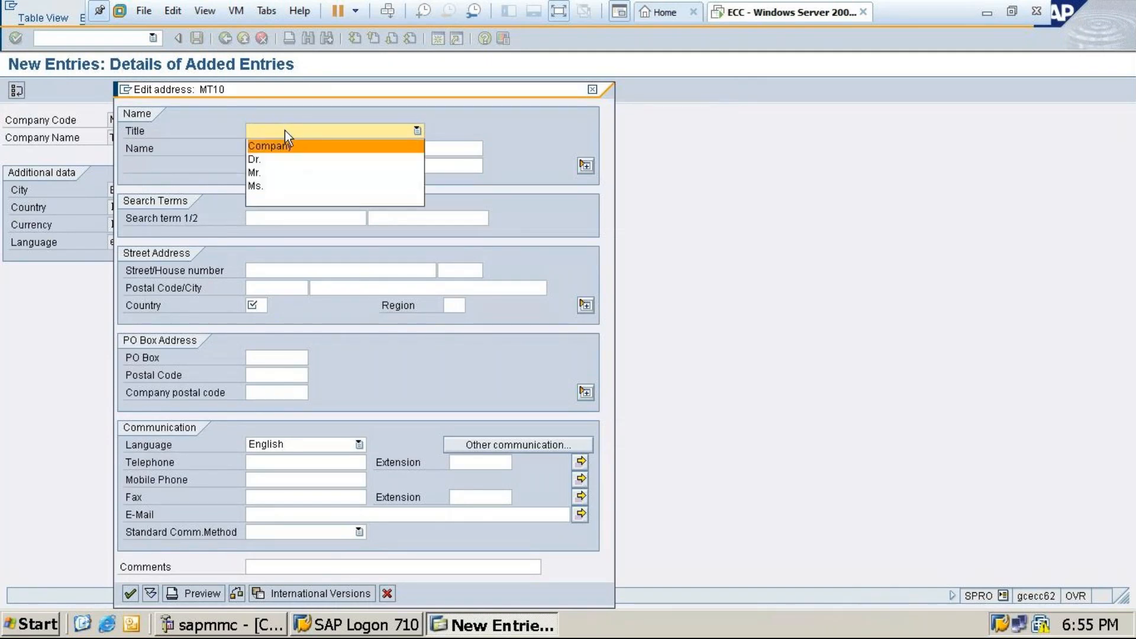
left_click(284, 141)
left_click(276, 150)
type("Tata group of")
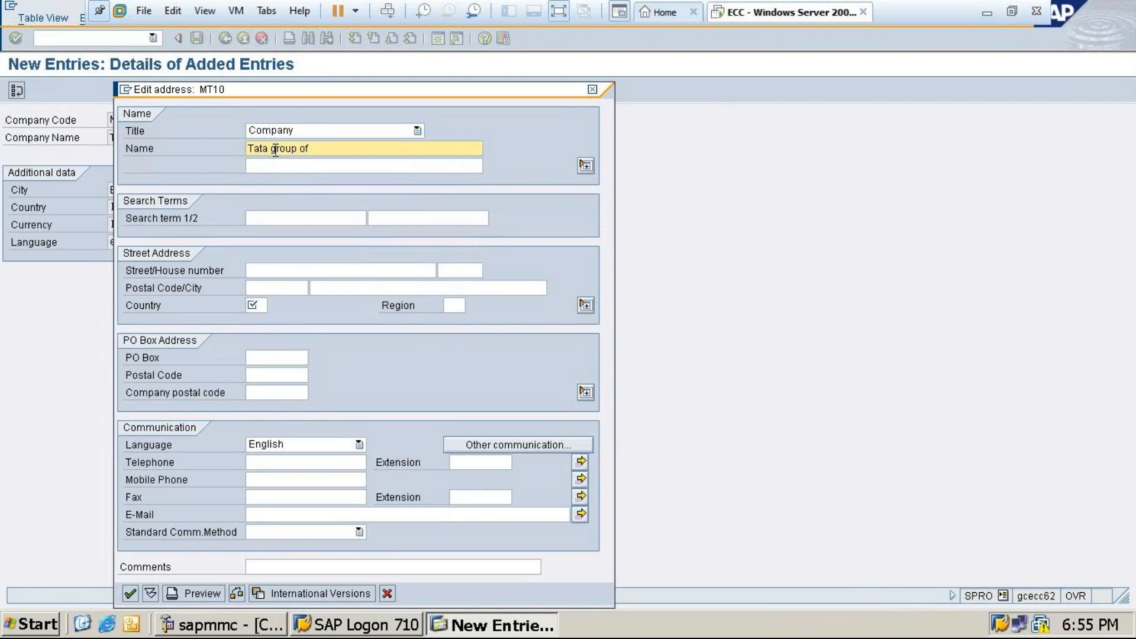
type(" company 10")
Set the MT10 street address country to IN and choose region 10, Karnataka
left_click(261, 306)
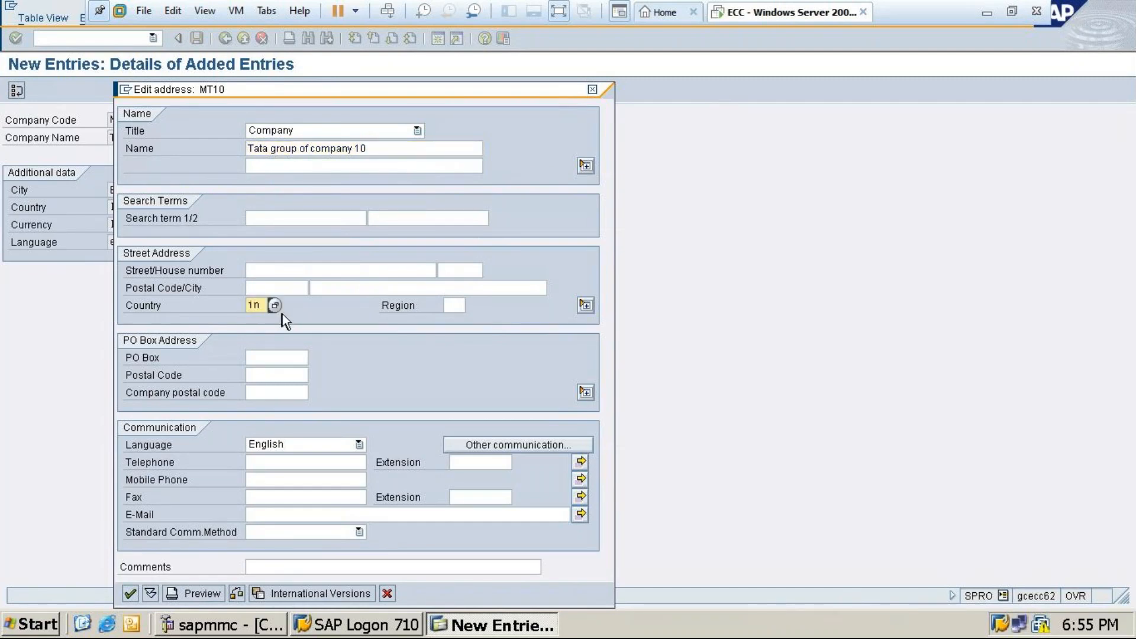
key("Tab")
type("10")
left_click(475, 301)
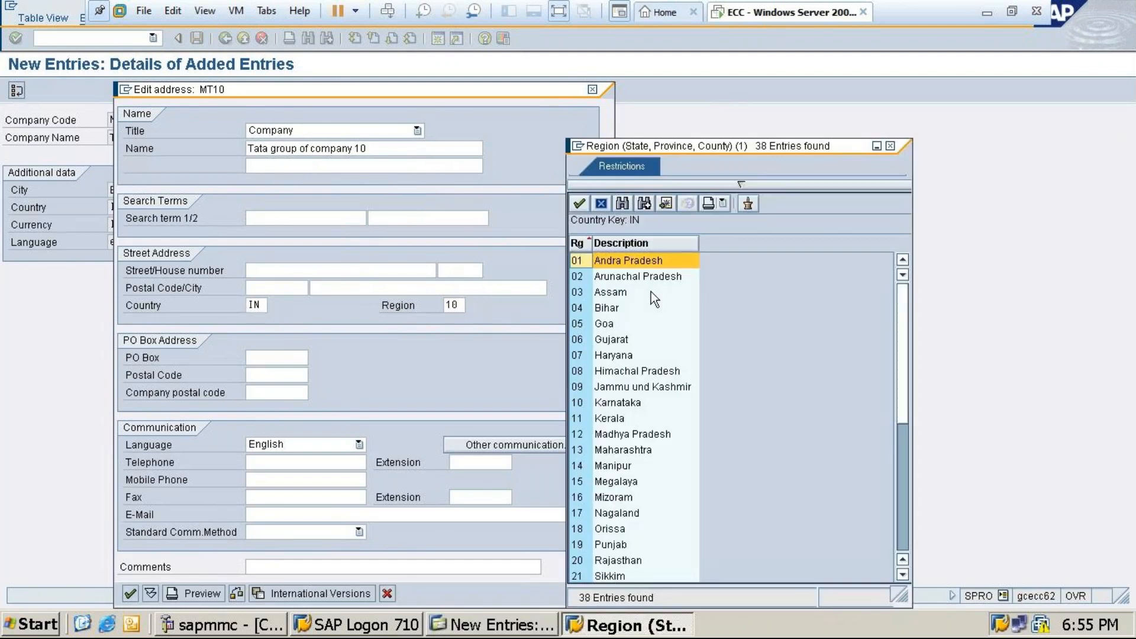
double_click(582, 402)
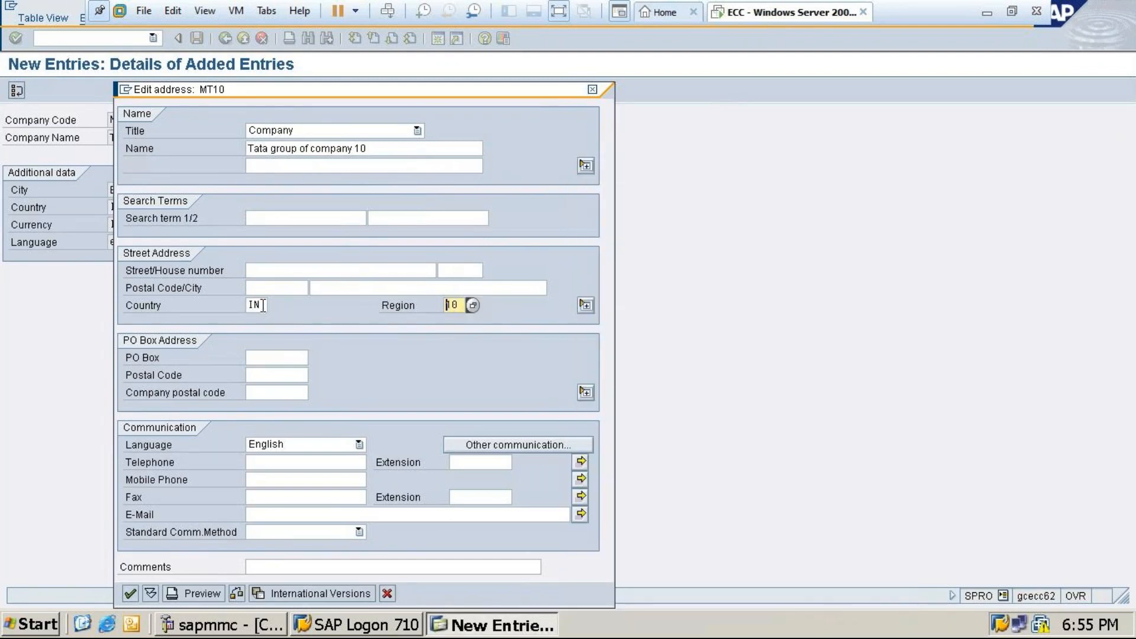
Enter the postal code and the city Bangalore in the MT10 street address, and confirm the address
left_click(266, 288)
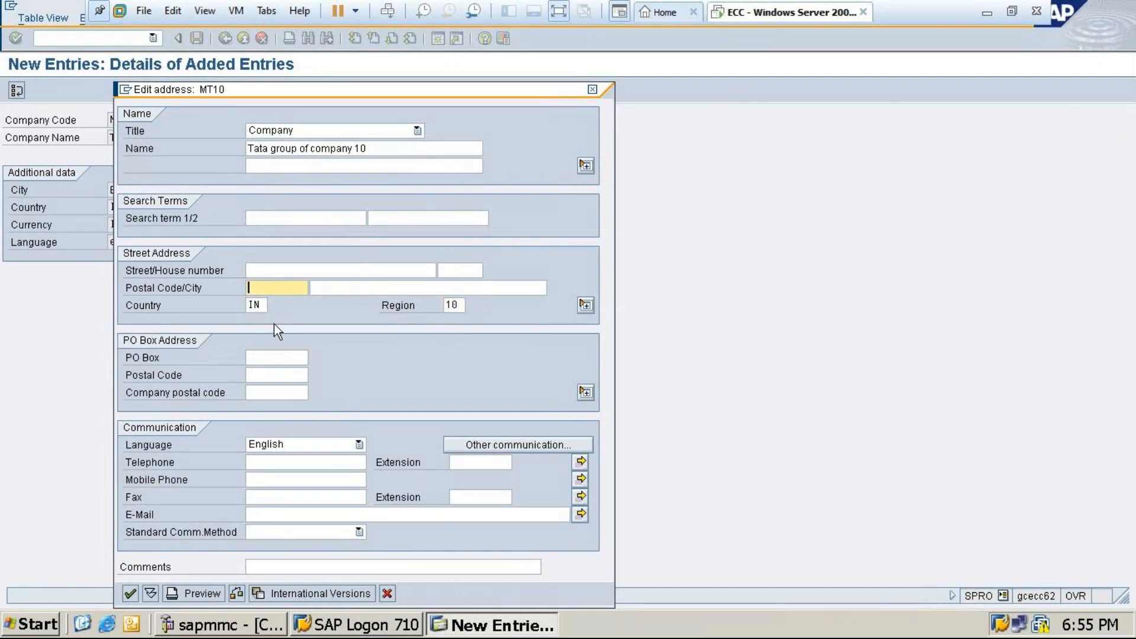
type("560011")
left_click(334, 289)
type("B")
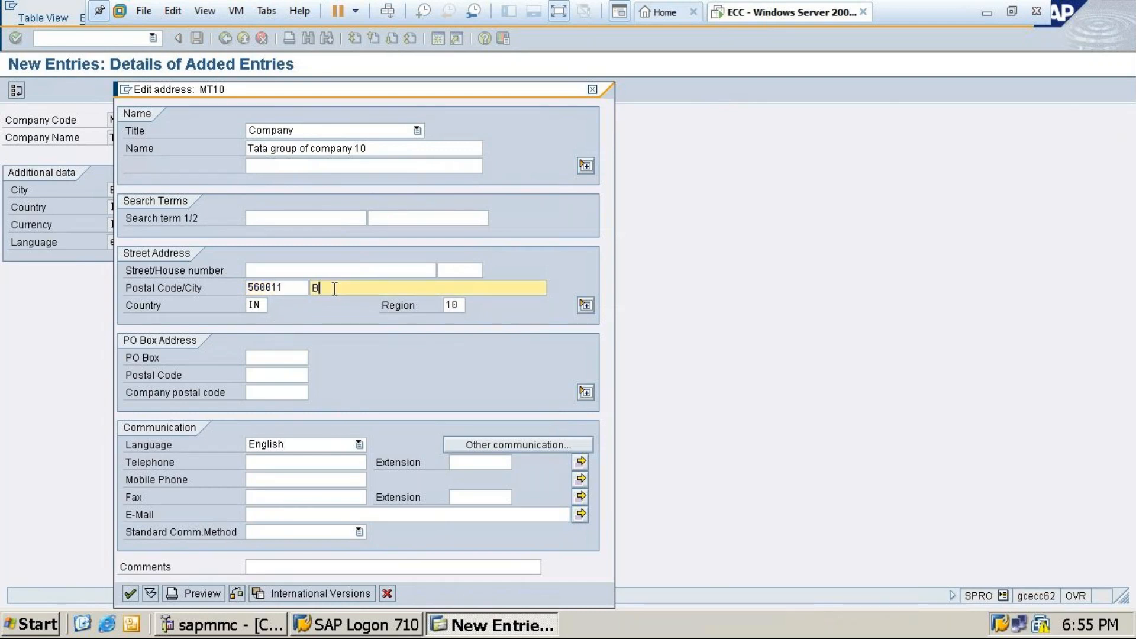
type("angalore")
left_click_drag(330, 90, 554, 78)
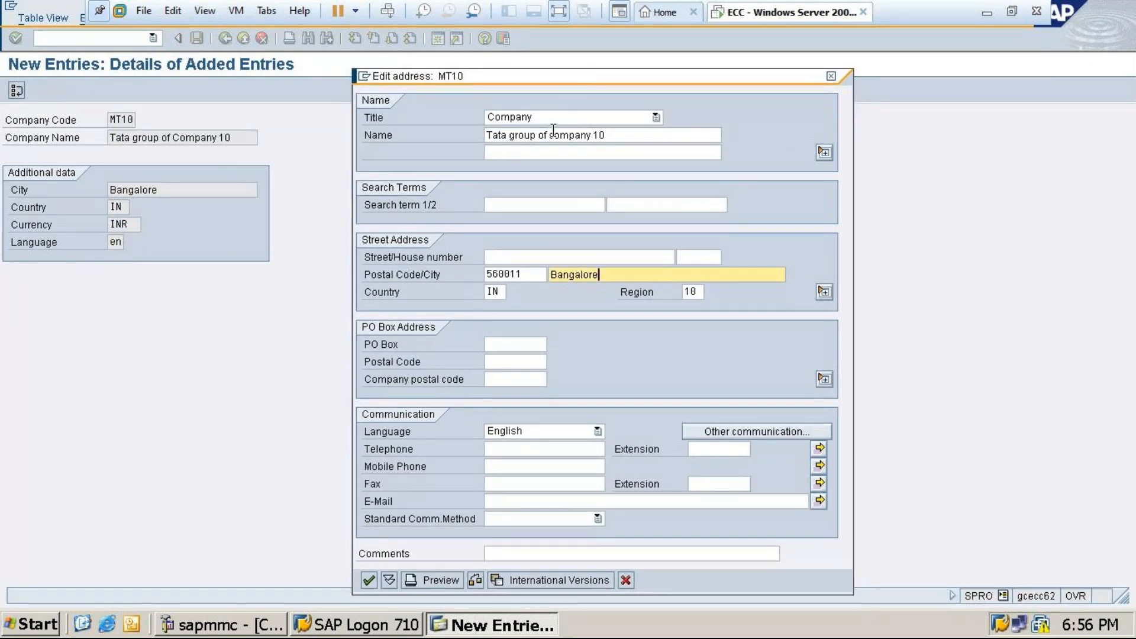
left_click_drag(628, 77, 609, 60)
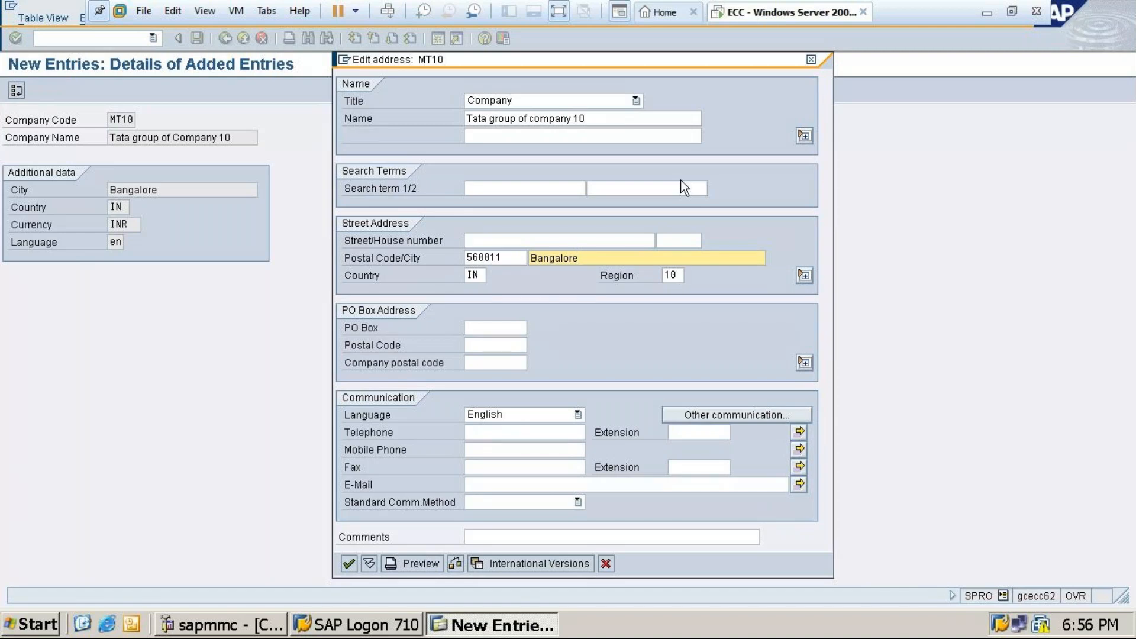
left_click(350, 563)
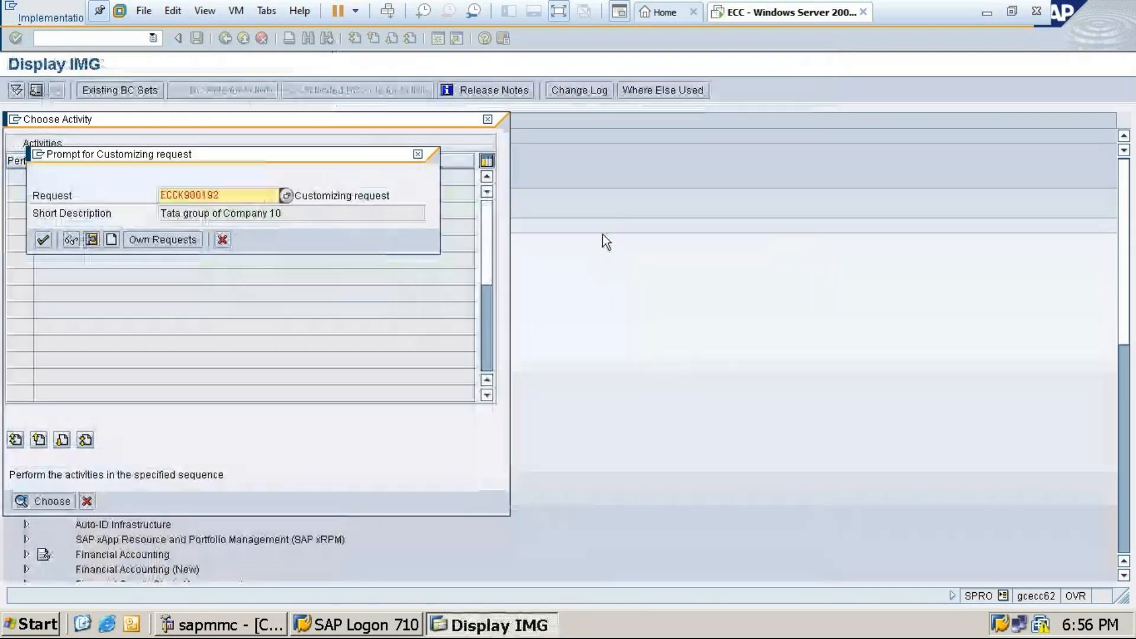
Save MT10 under the customizing request "Tata group of Company 10" and return to the company code overview
left_click(167, 197)
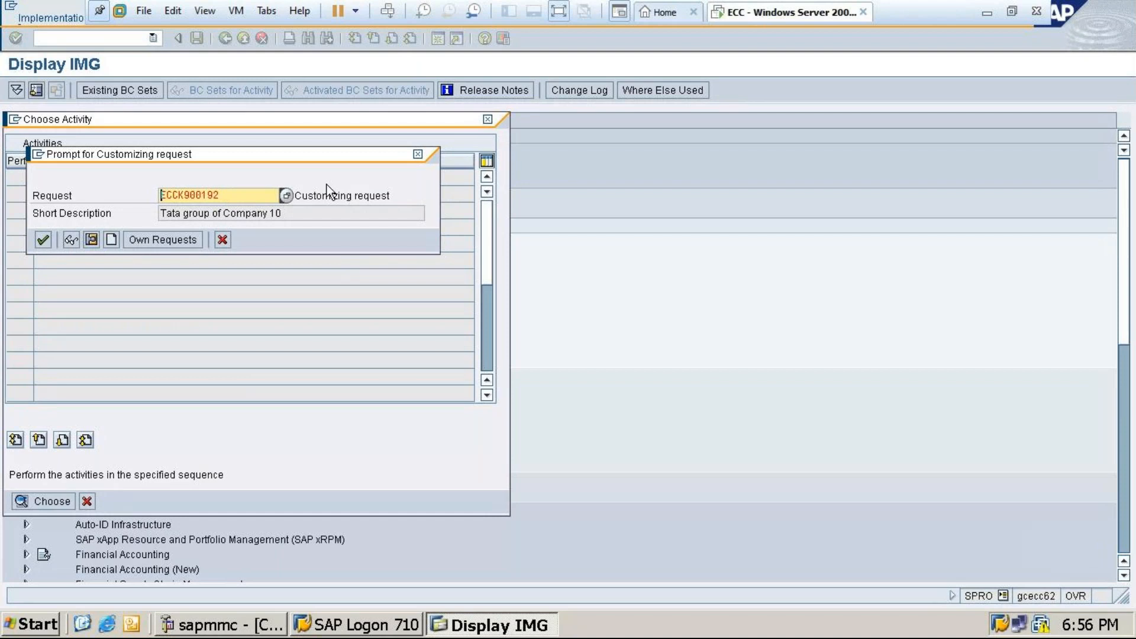
left_click(43, 240)
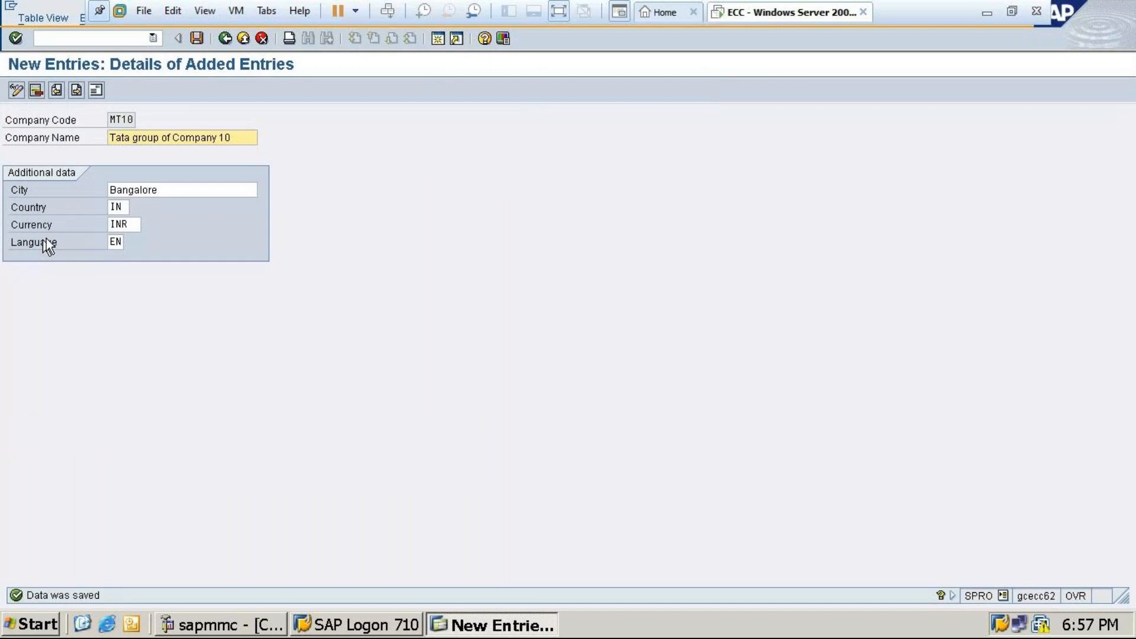
left_click(197, 38)
left_click(226, 38)
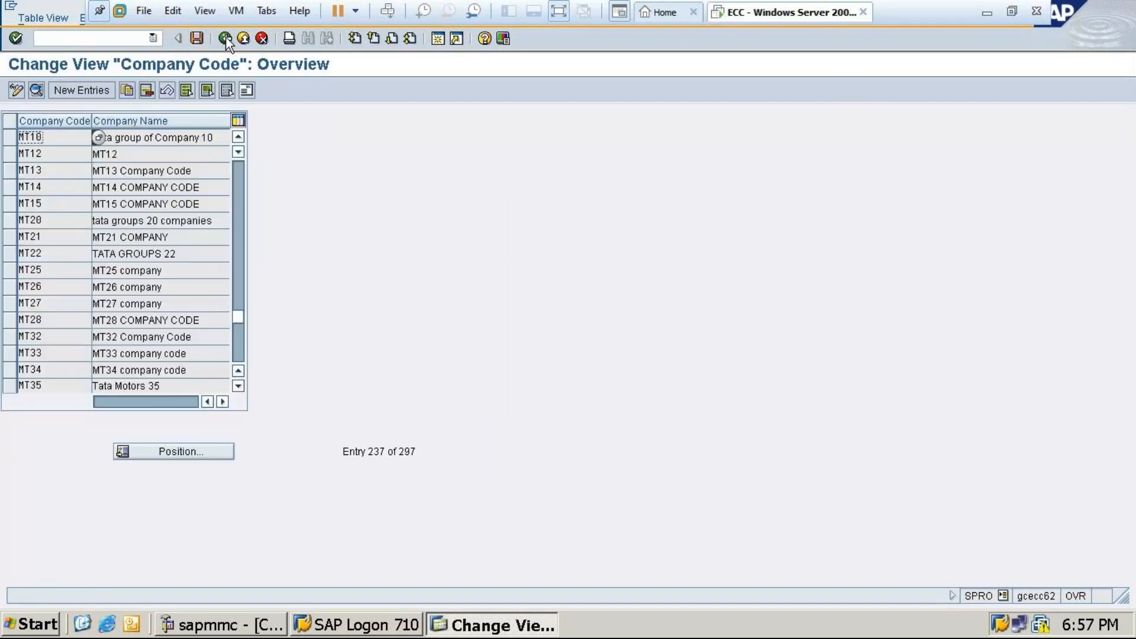
Look up company code MT10 in the overview and return to the IMG structure
left_click(160, 453)
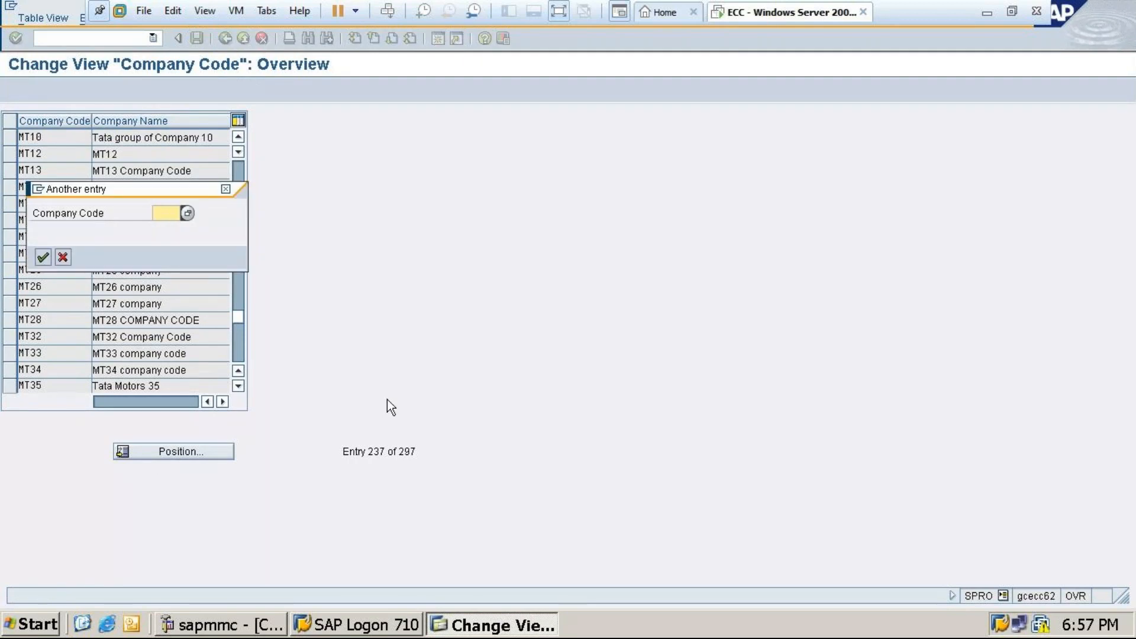
type("Mt")
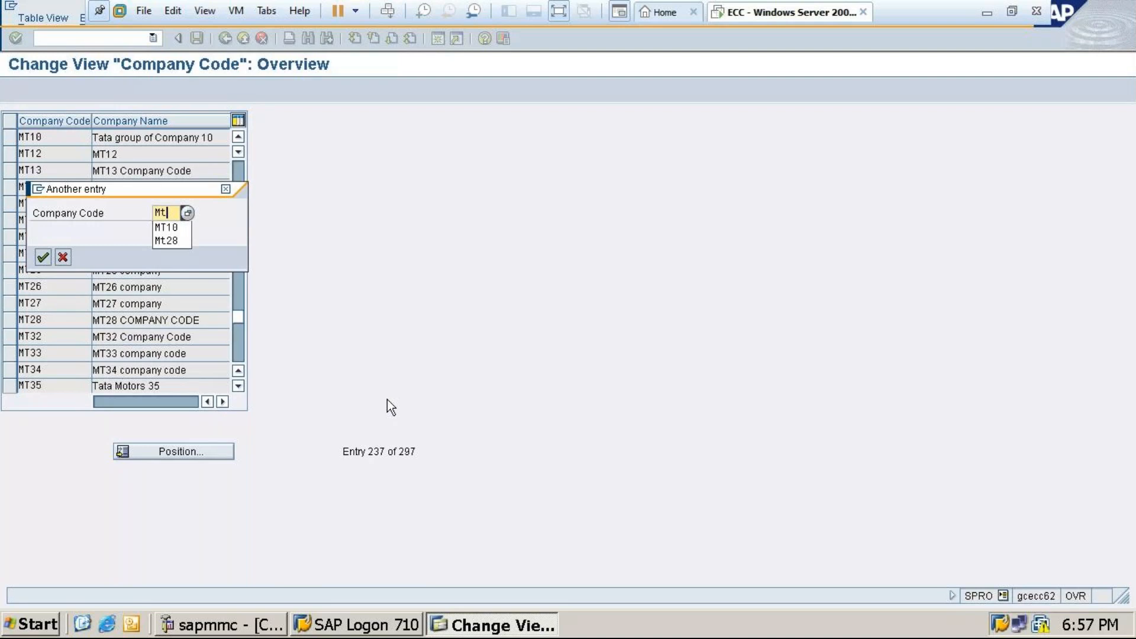
left_click(43, 256)
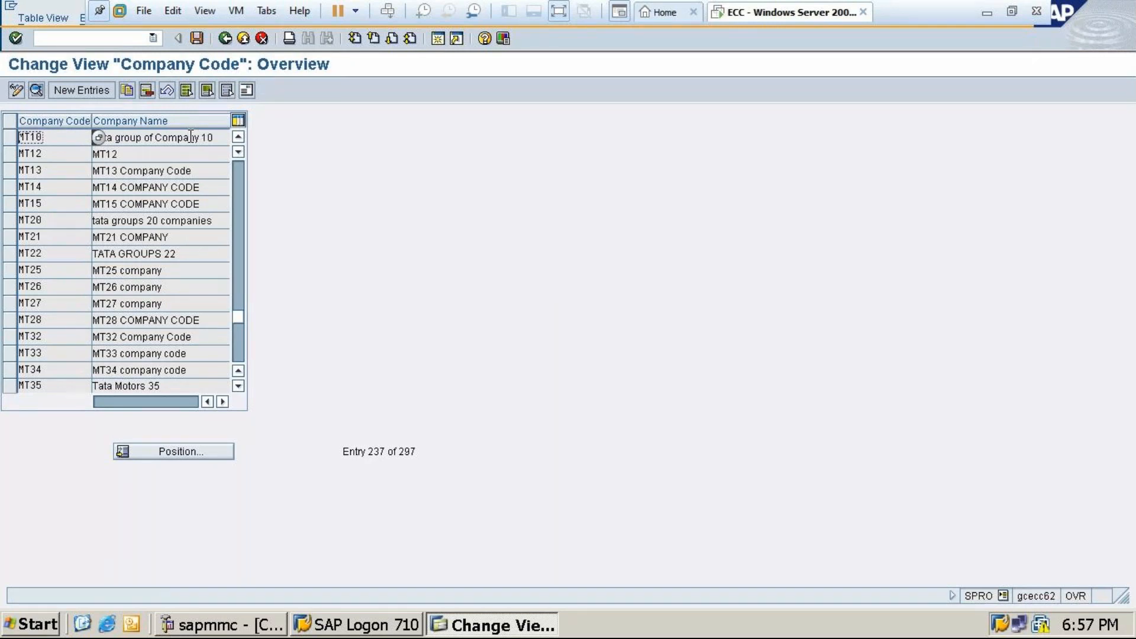
left_click(198, 39)
left_click(226, 39)
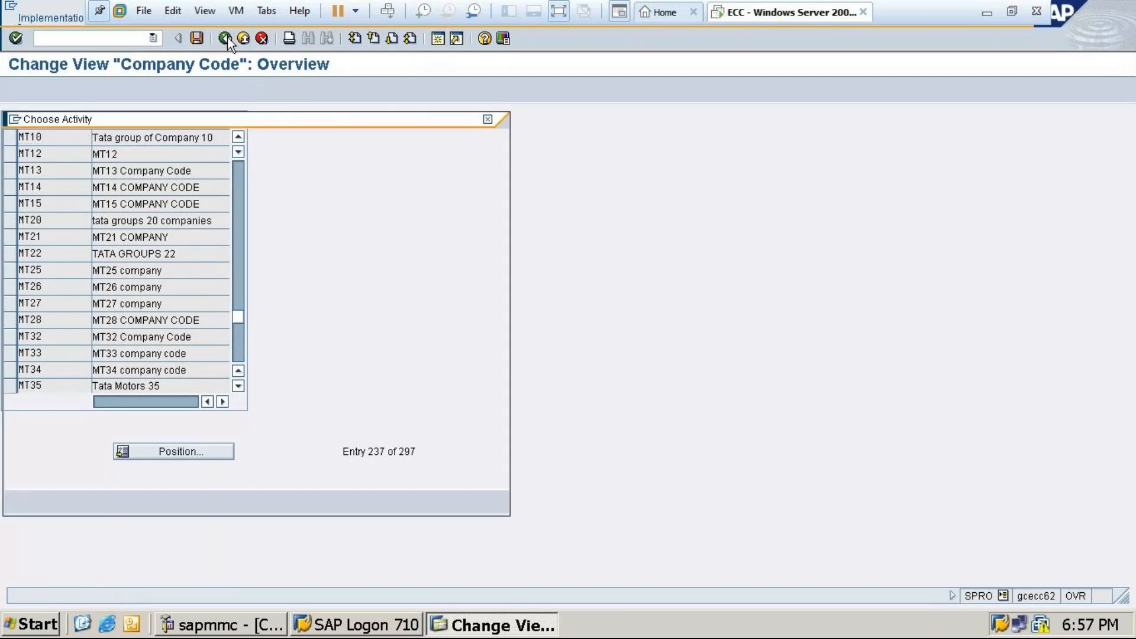
left_click(488, 120)
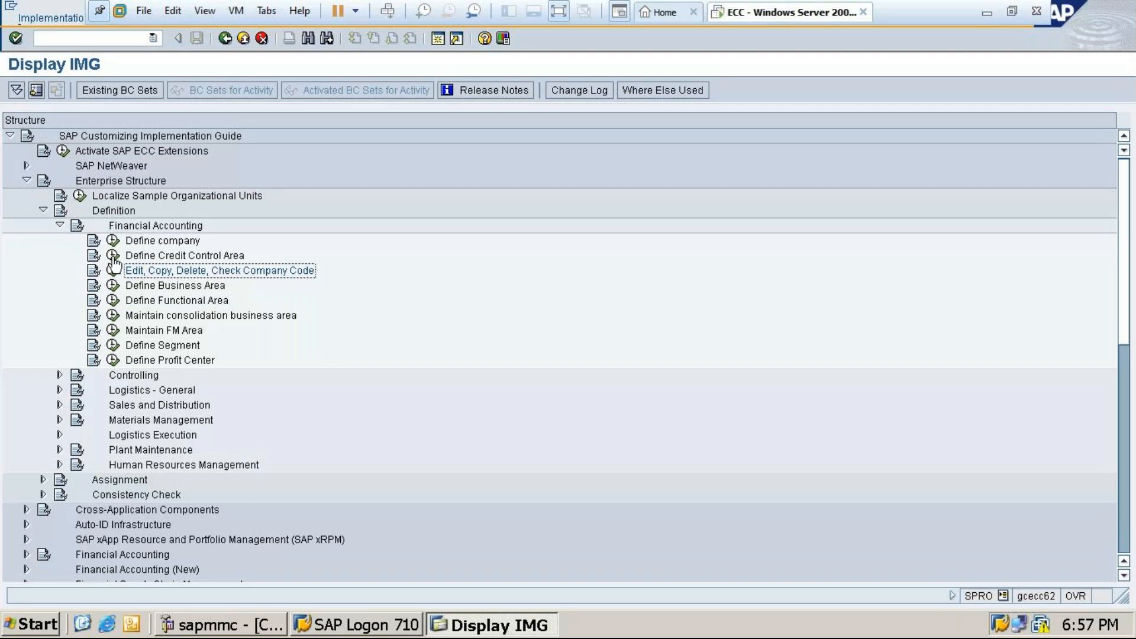
Switch to the Enterprise structure workbook in Excel and enter the heading "Define Credit Control area" in cell A86
left_click(987, 12)
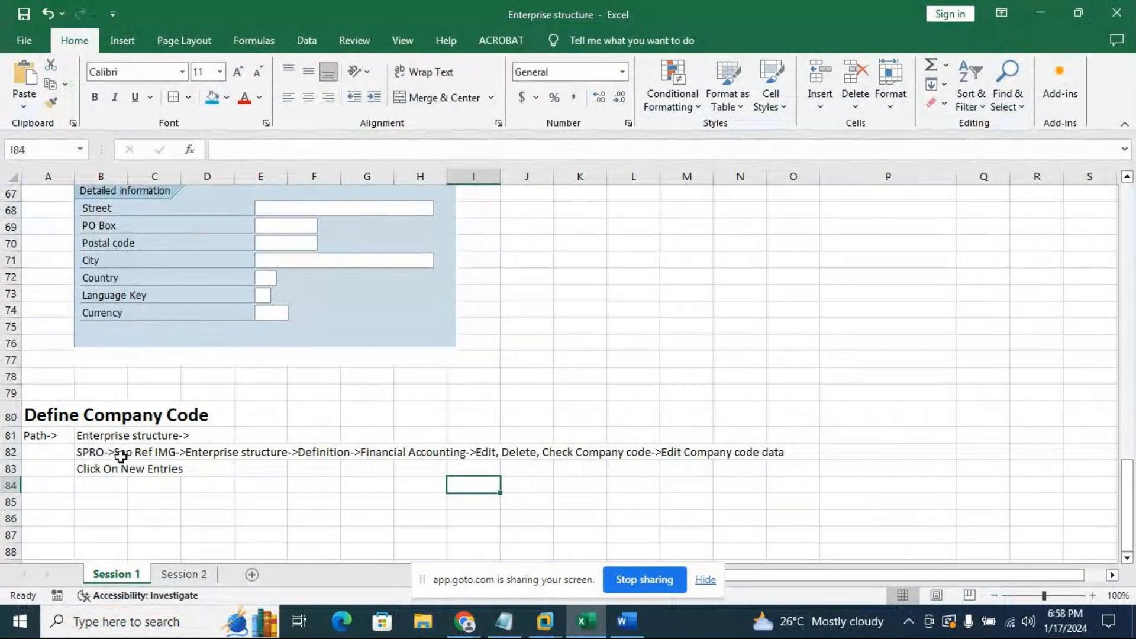
left_click(54, 517)
type("Difine")
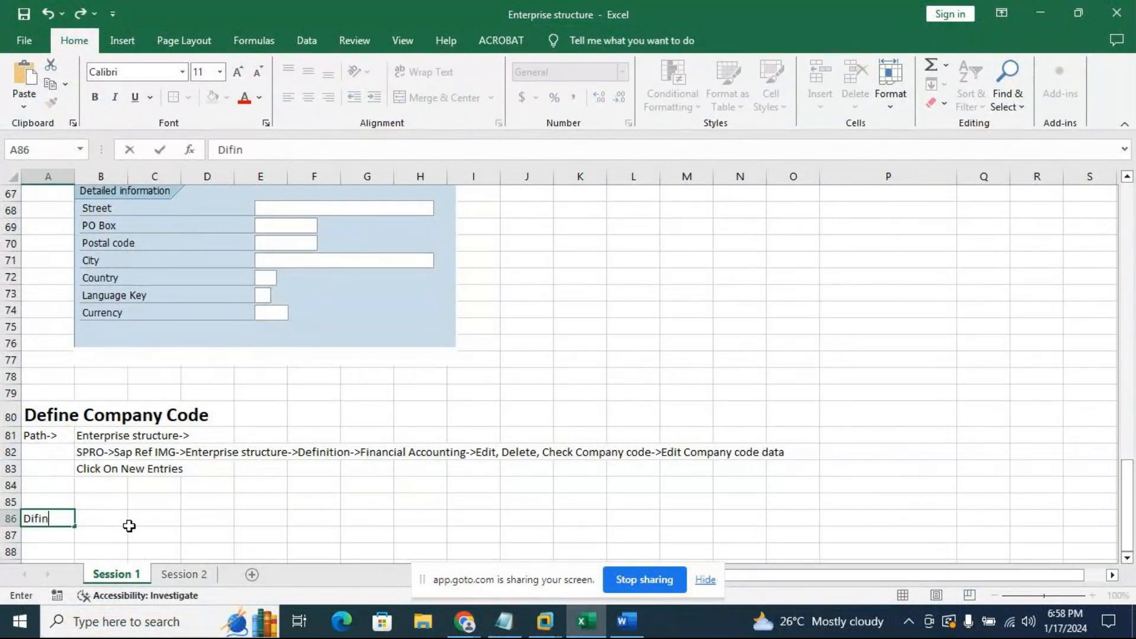
key("BackSpace")
key("BackSpace")
key("BackSpace")
key("BackSpace")
key("BackSpace")
key("BackSpace")
type("efine Credit ")
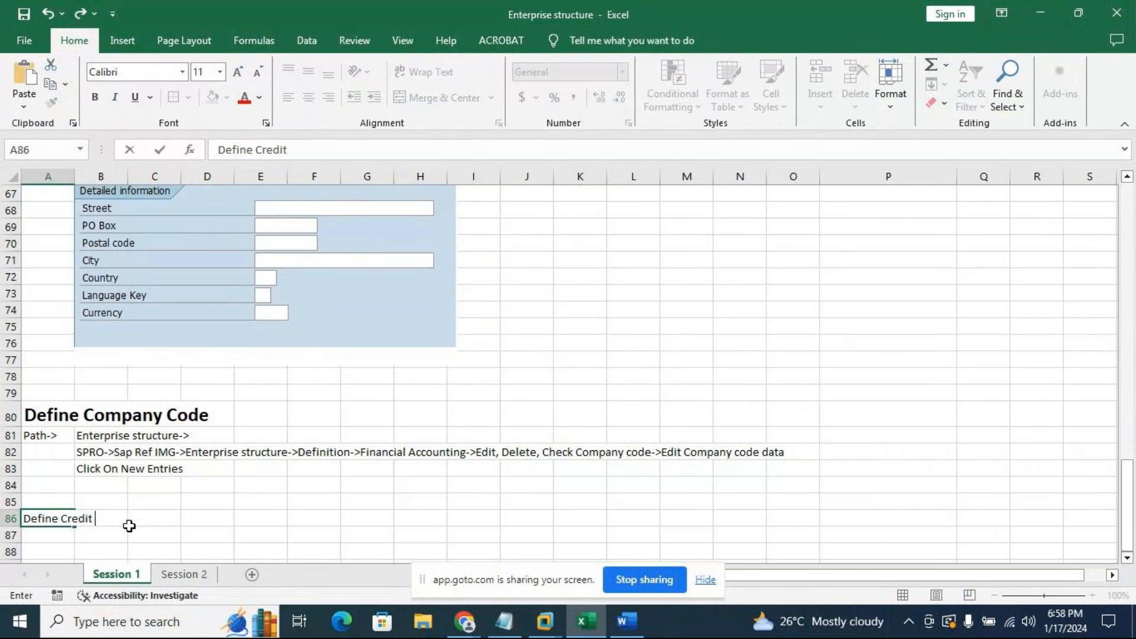
type("Control area")
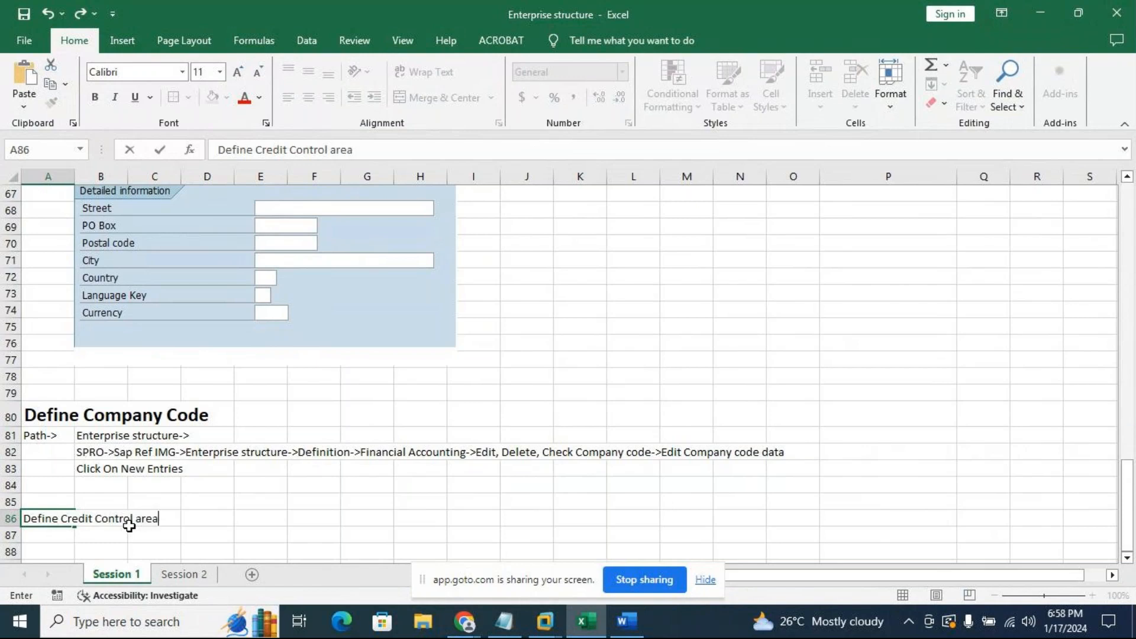
left_click(238, 546)
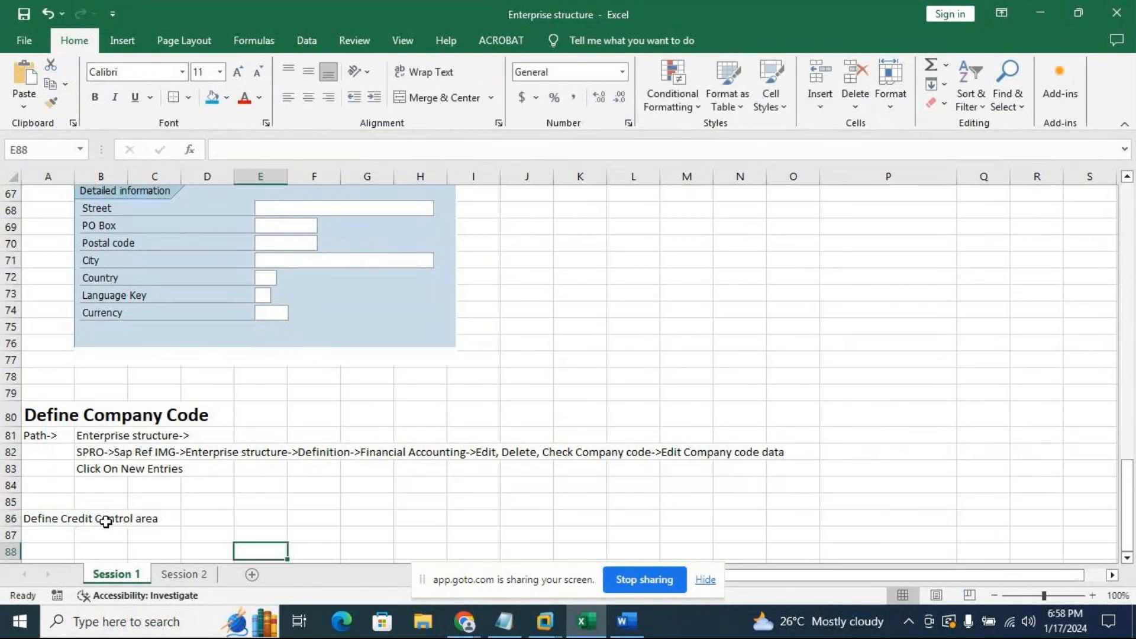
Format the Define Credit Control area heading in A86 as bold at font size 14
left_click(35, 519)
left_click(238, 72)
left_click(238, 72)
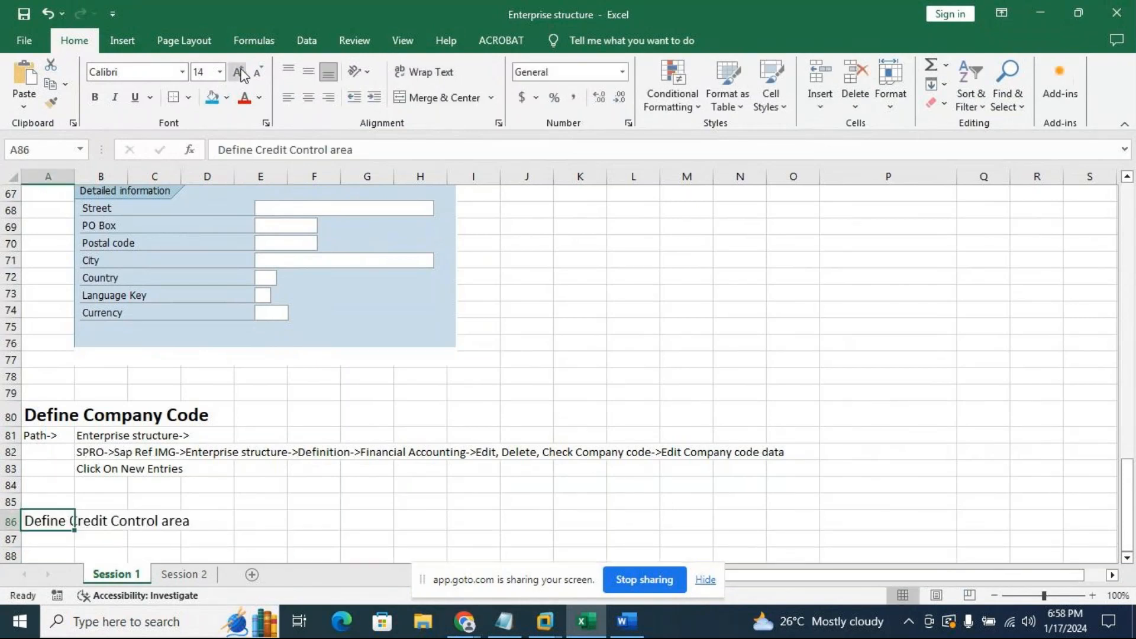
left_click(104, 99)
Copy the company code path lines in A81:O83 to A87, below the credit control area heading
scroll(353, 474, "down", 1)
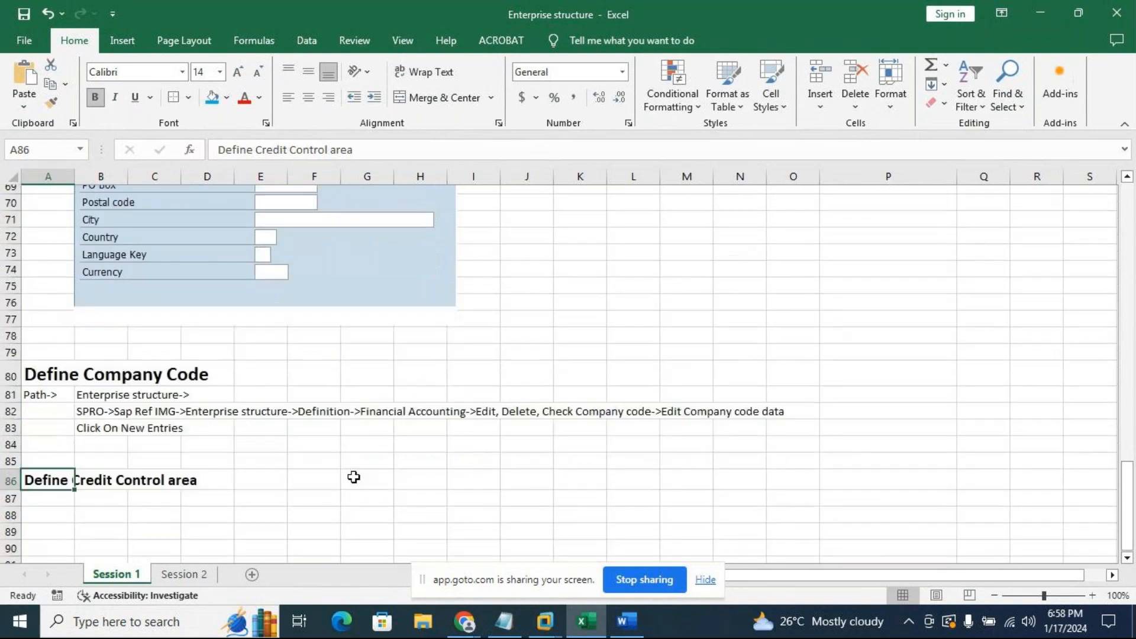
left_click(72, 386)
left_click_drag(71, 386, 796, 418)
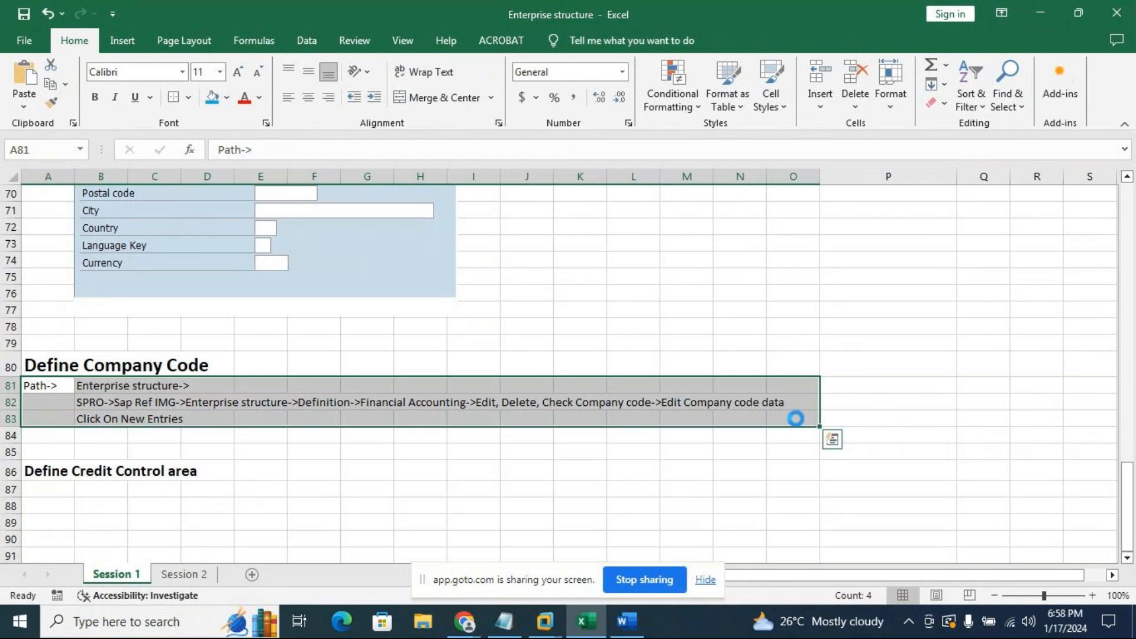
key("ctrl+c")
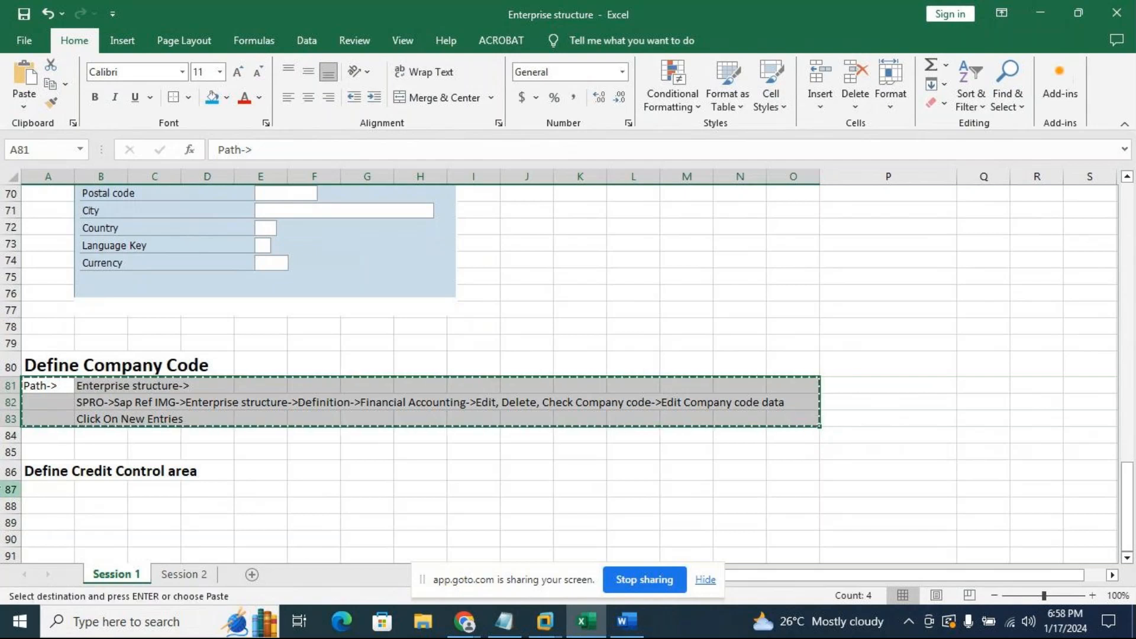
left_click(55, 492)
key("ctrl+v")
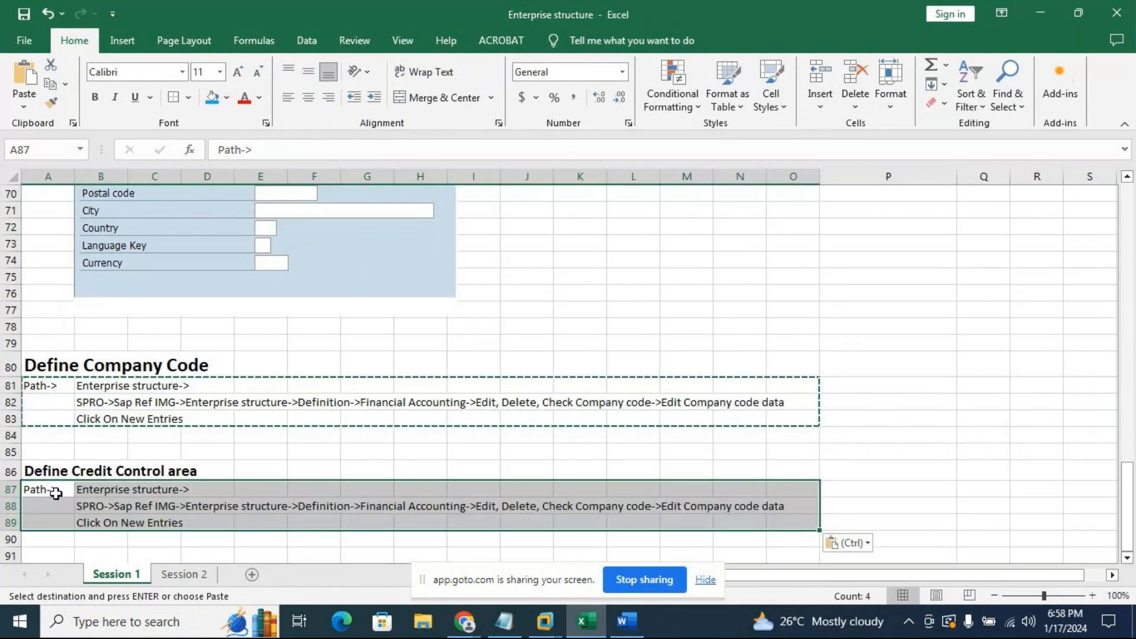
left_click(314, 436)
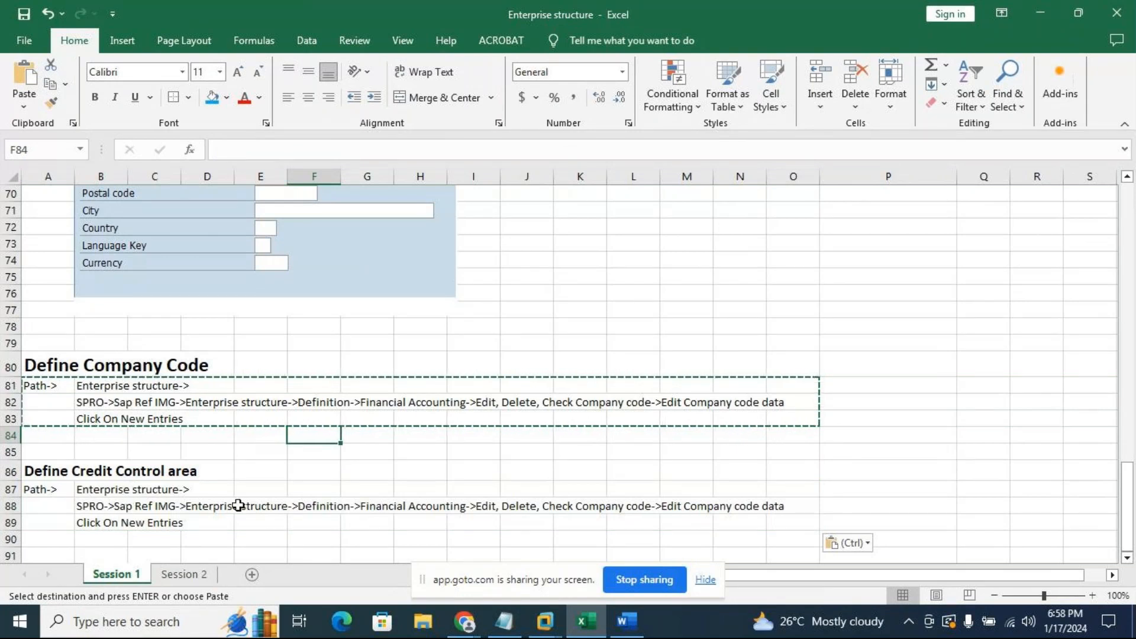
Delete everything after "Financial Accounting->" from the copied configuration path in cell B88
left_click(485, 505)
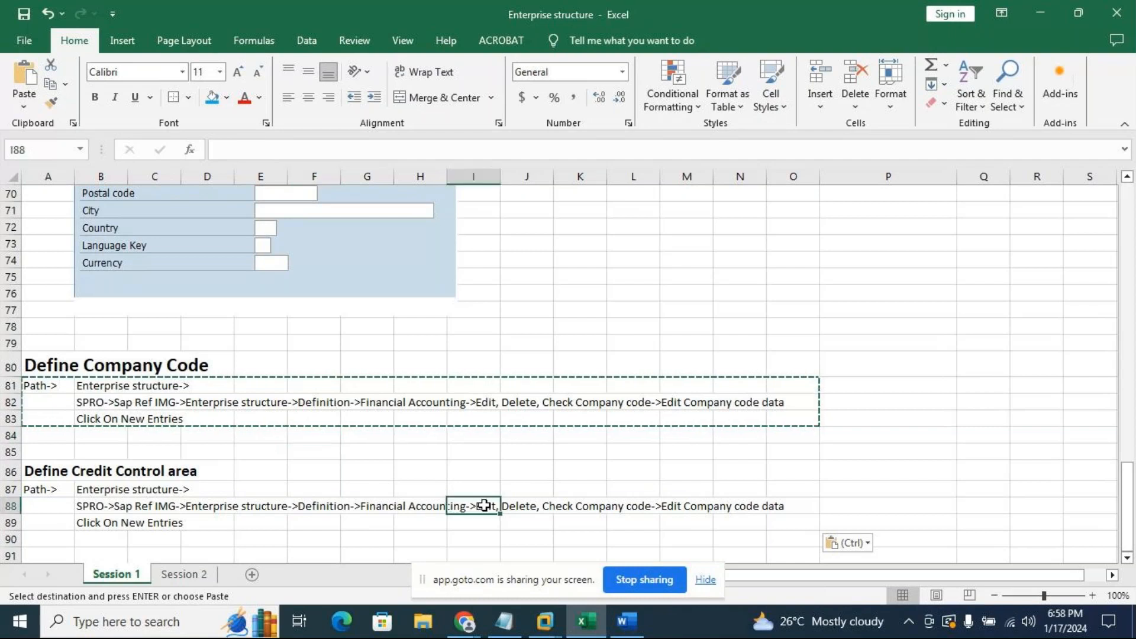
double_click(90, 506)
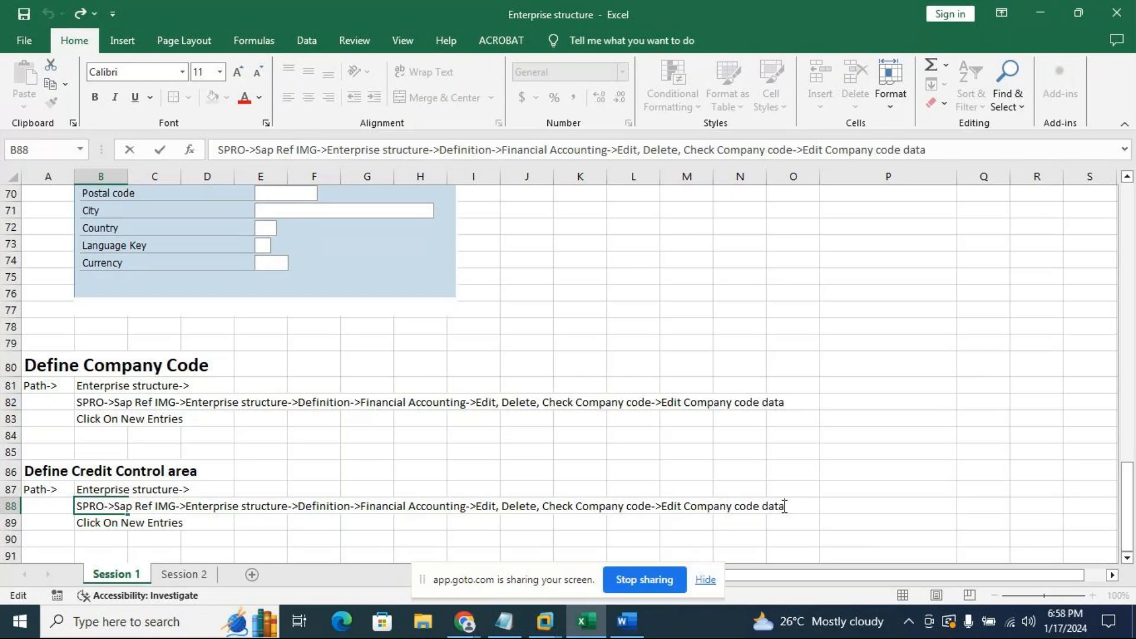
key("BackSpace")
key("BackSpace")
key("BackSpace")
key("BackSpace")
key("BackSpace")
key("BackSpace")
key("BackSpace")
key("BackSpace")
key("BackSpace")
key("BackSpace")
key("BackSpace")
key("BackSpace")
key("BackSpace")
key("BackSpace")
key("BackSpace")
key("BackSpace")
key("BackSpace")
key("BackSpace")
key("BackSpace")
key("BackSpace")
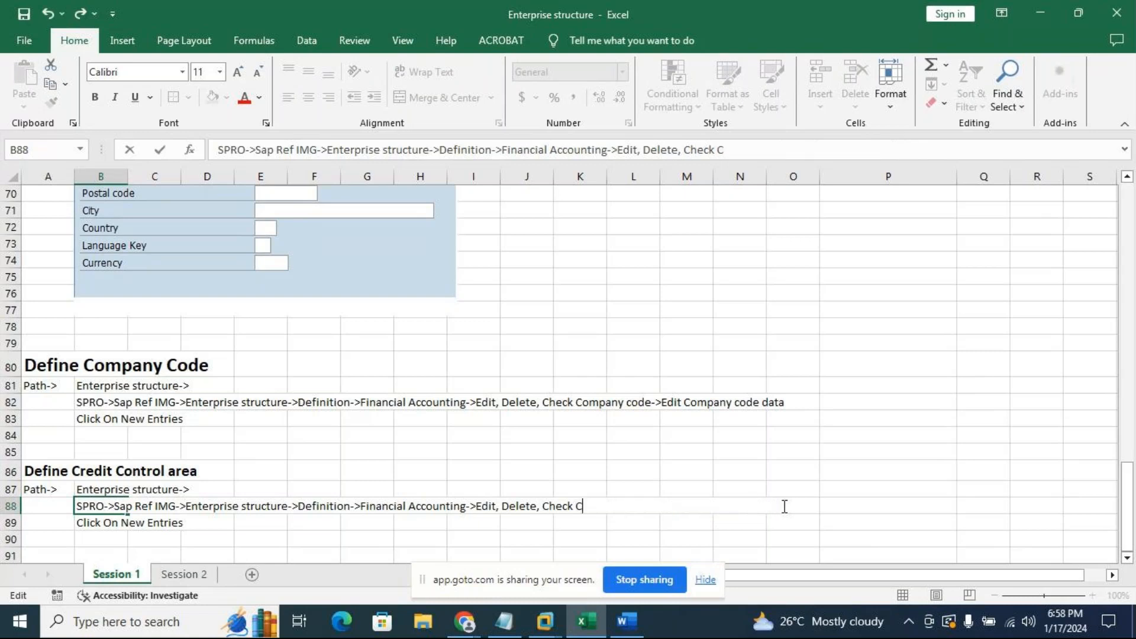
key("BackSpace")
key("BackSpace")
key("BackSpace")
key("BackSpace")
key("BackSpace")
key("BackSpace")
key("BackSpace")
key("BackSpace")
key("BackSpace")
key("BackSpace")
key("BackSpace")
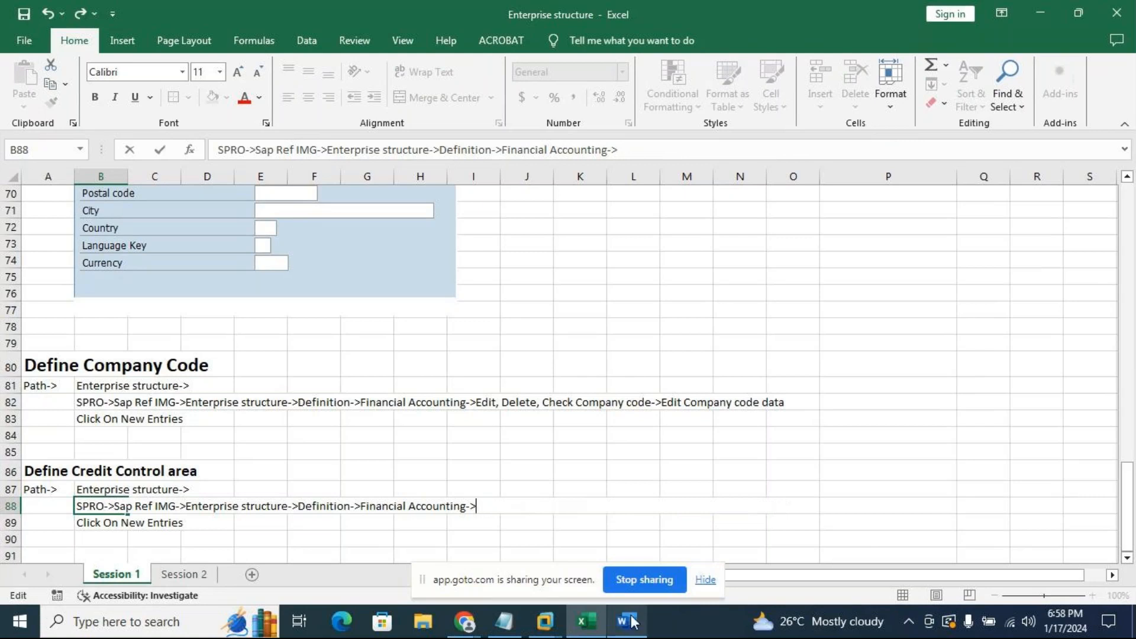
Check the activity name in the SAP IMG, return to Excel and complete the path in B88 with "Define Credit control area"
left_click(544, 621)
left_click(613, 530)
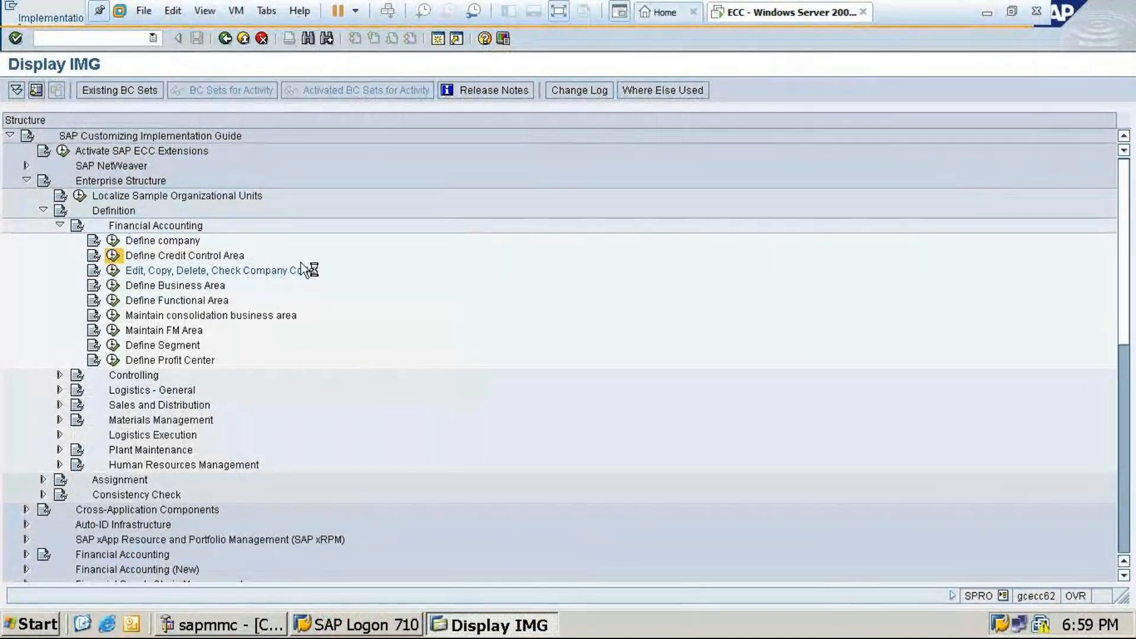
left_click(986, 12)
type("efi")
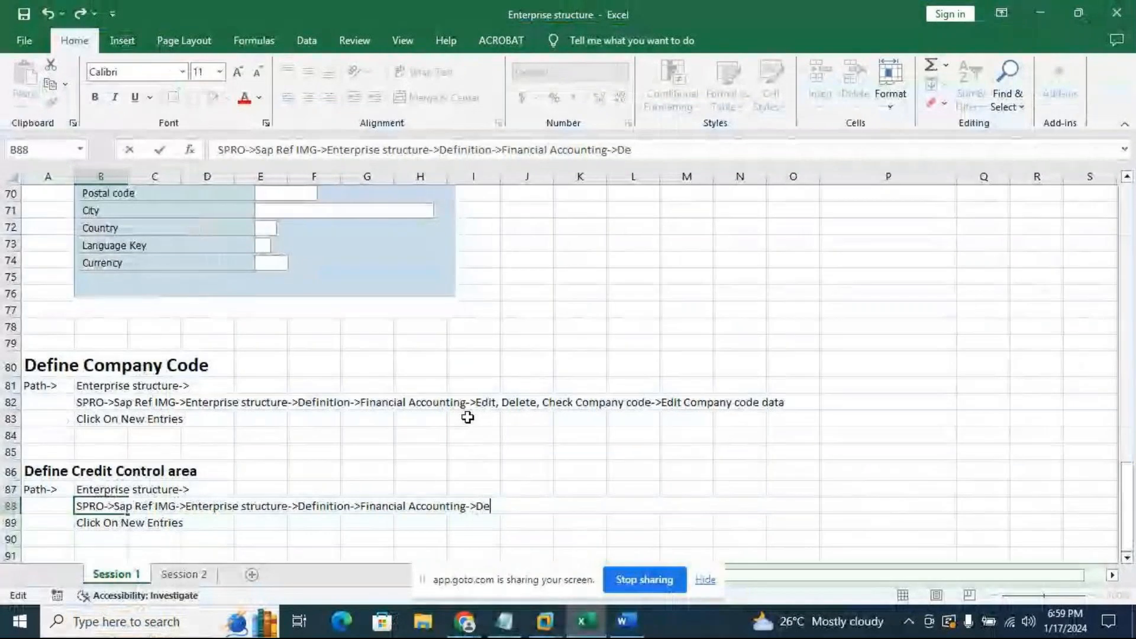
type("ne Credit ")
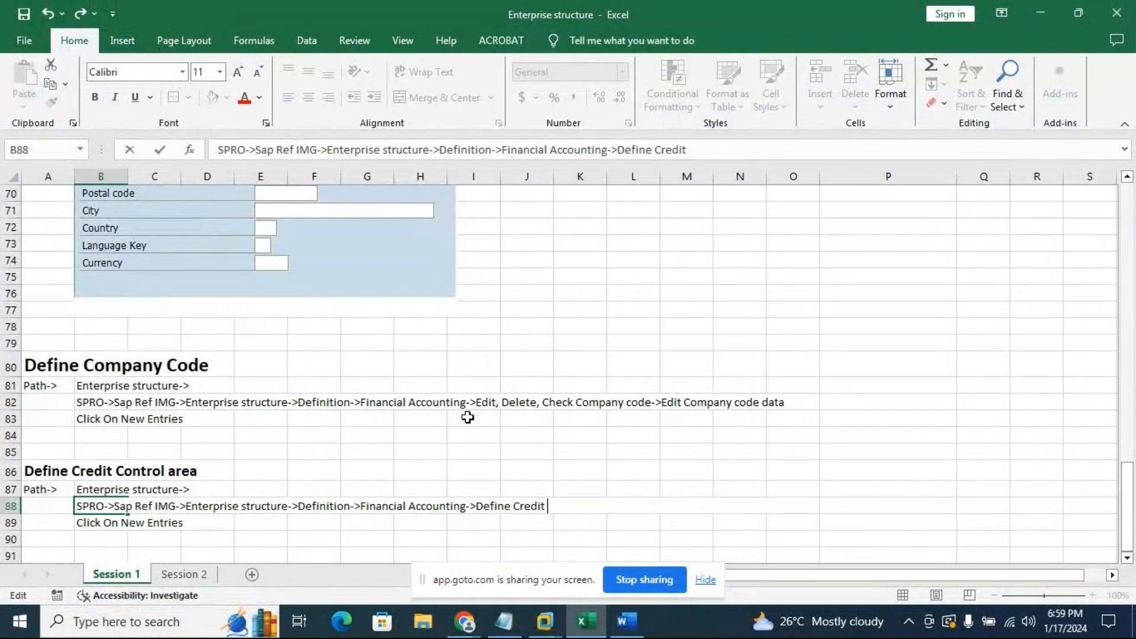
type("control area")
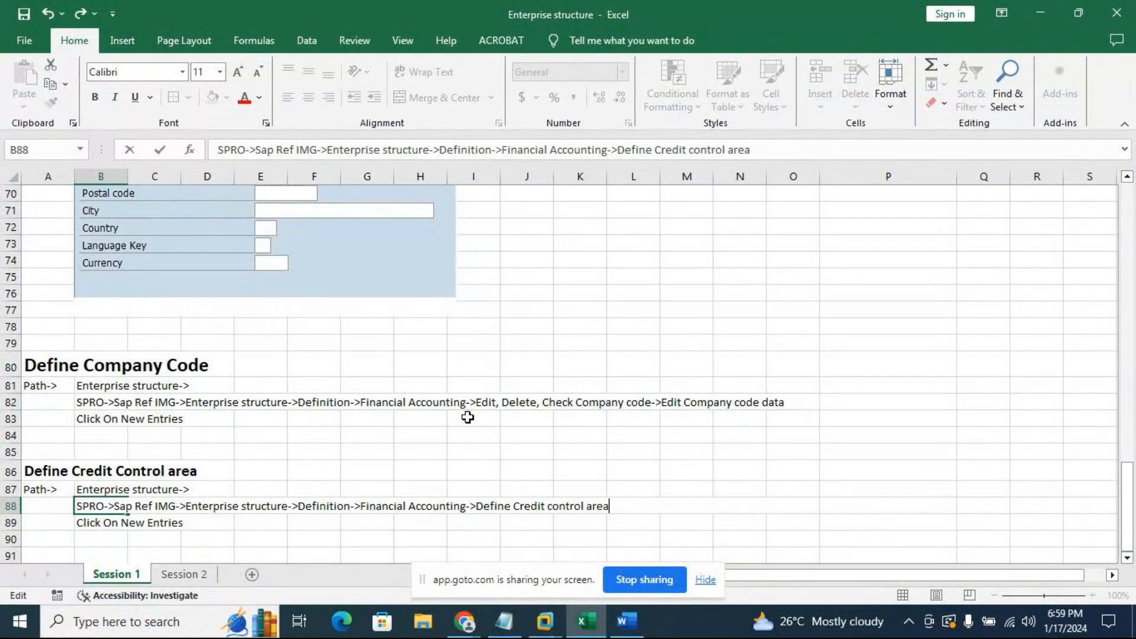
left_click(617, 471)
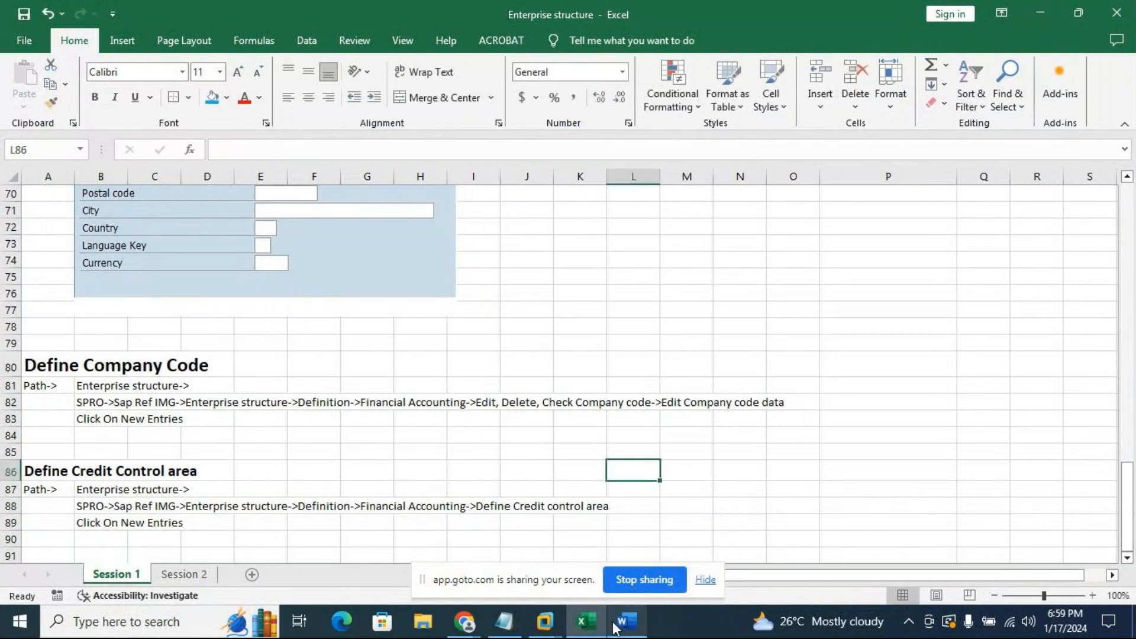
Switch to SAP, open the Define Credit Control Area activity and start a new entry
mouse_move(545, 621)
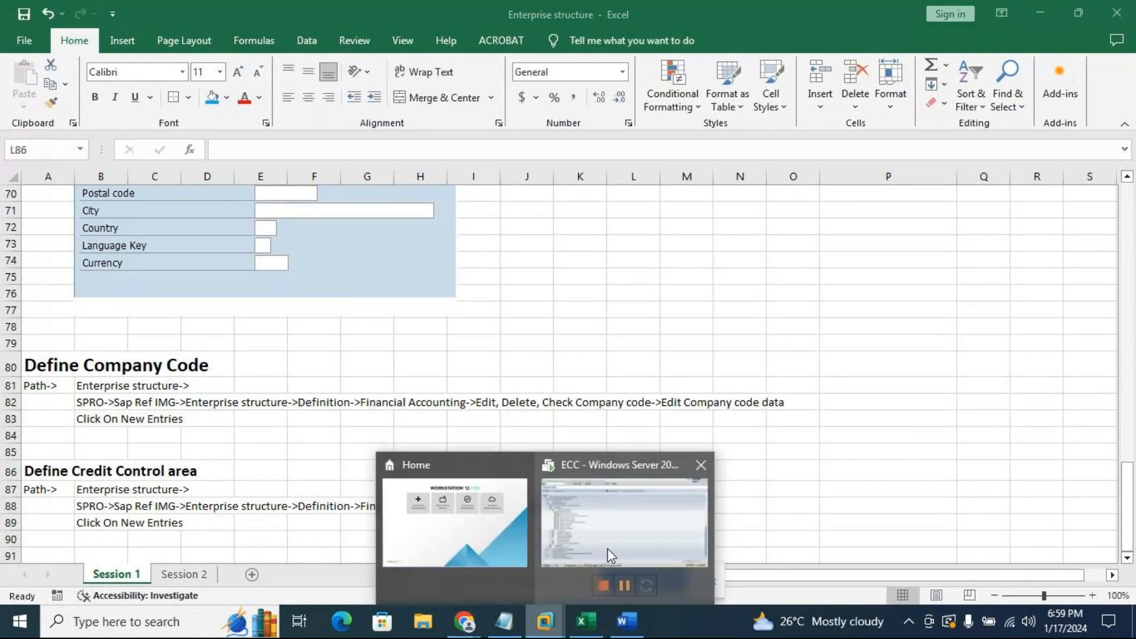
left_click(630, 538)
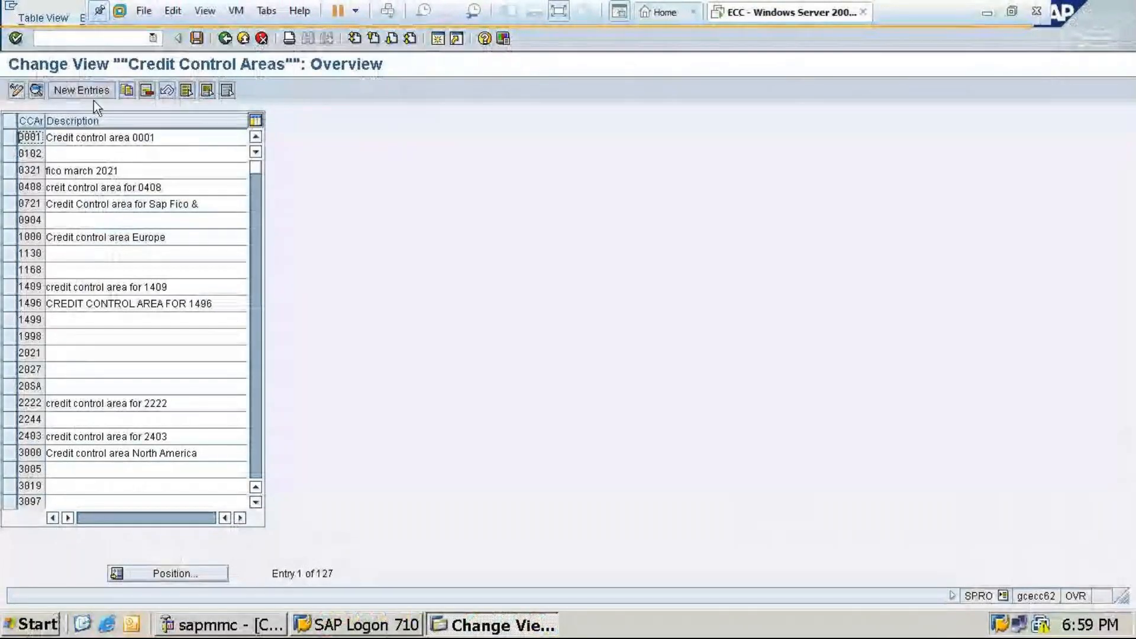
left_click(230, 38)
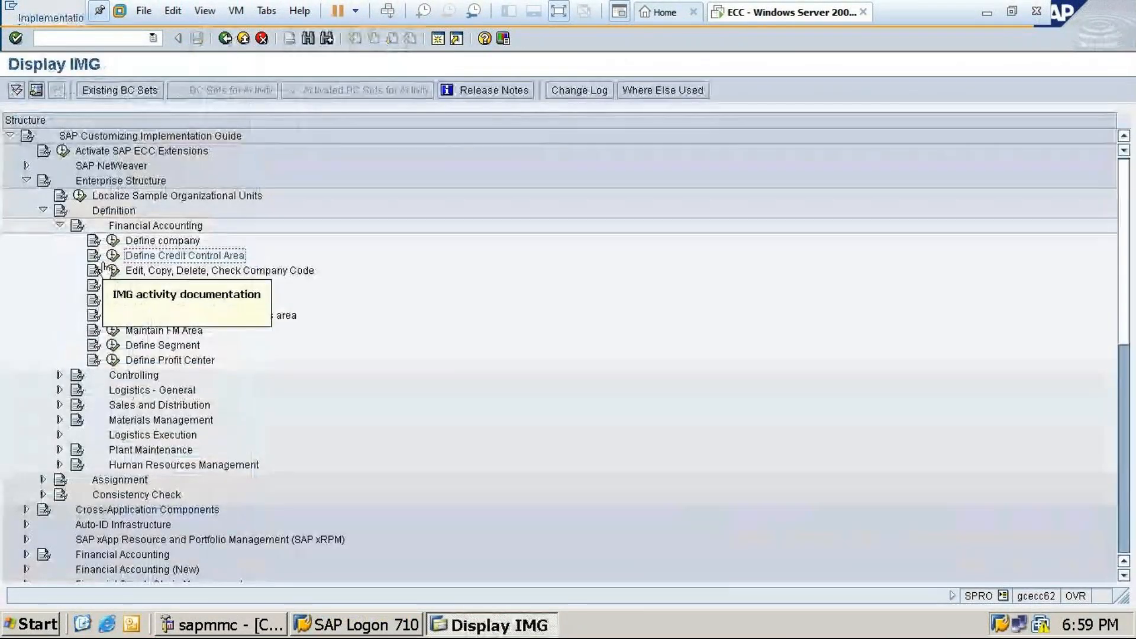
left_click(113, 256)
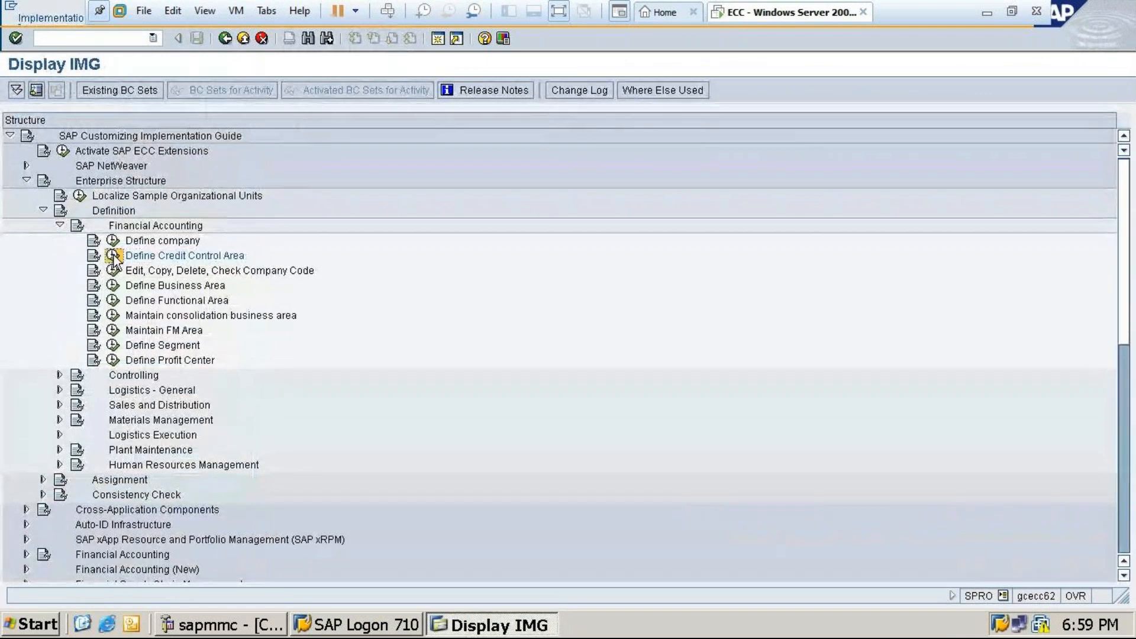
left_click(164, 574)
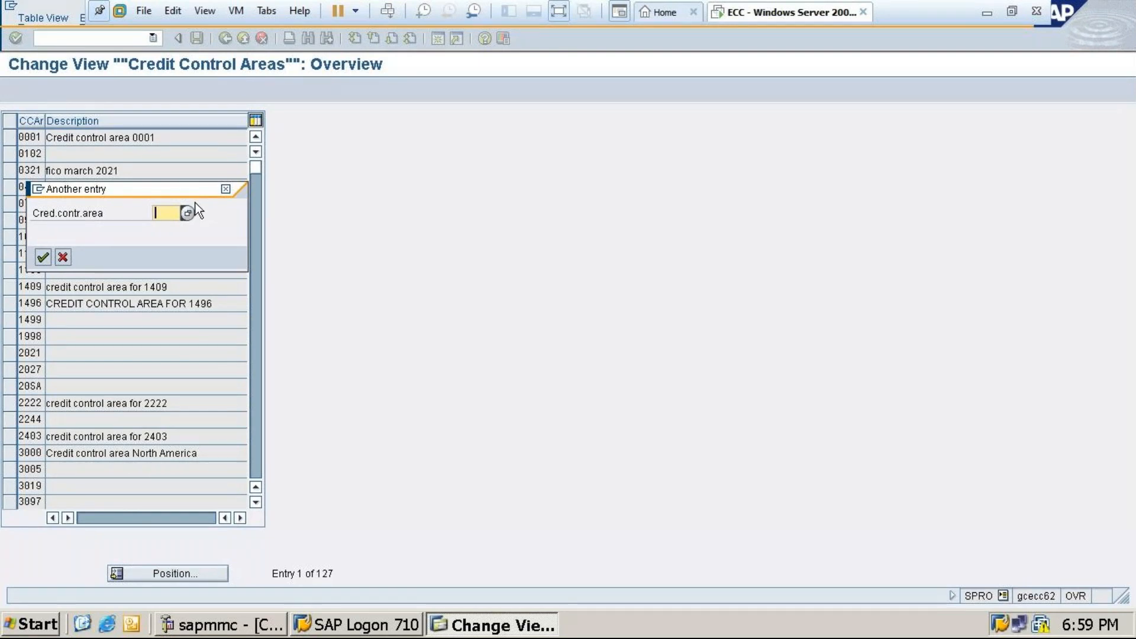
left_click(227, 191)
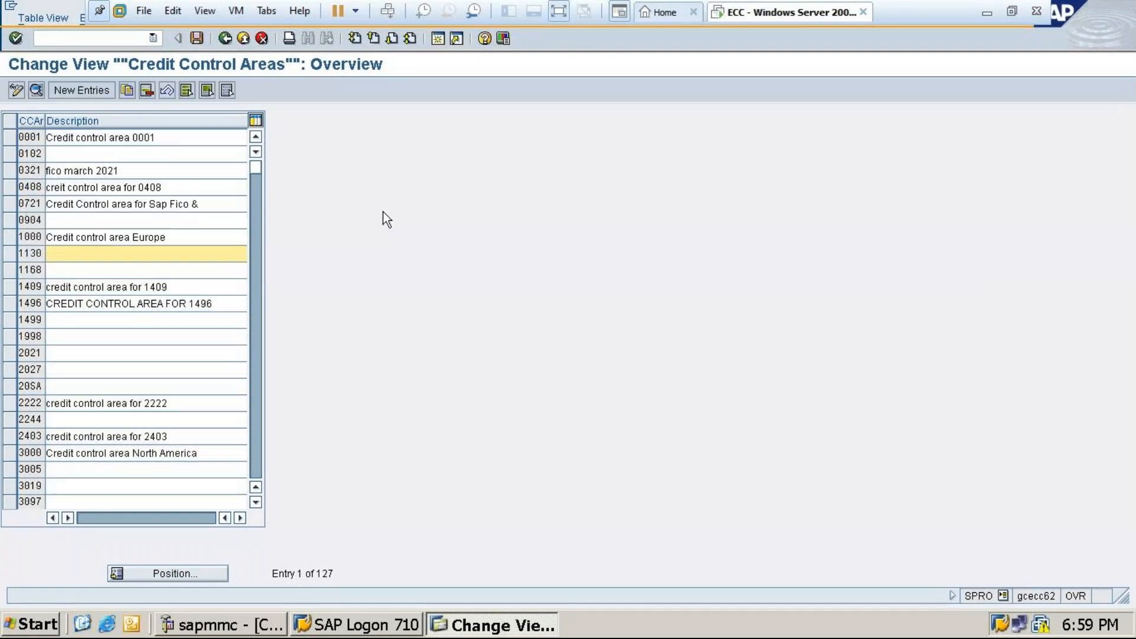
left_click(83, 93)
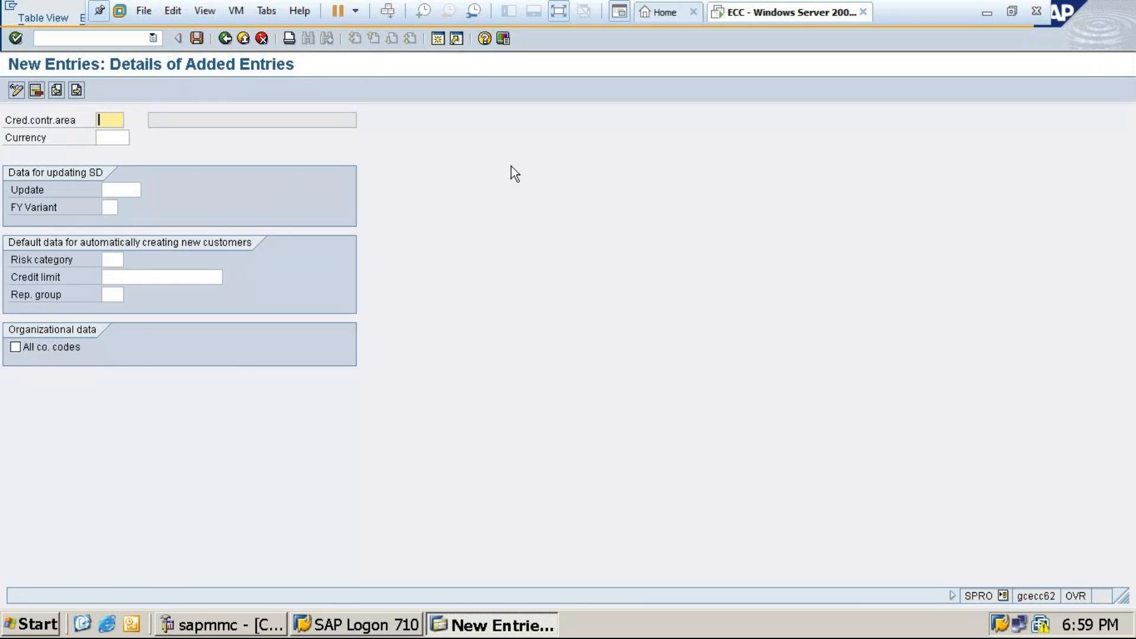
Fill in the new entry with credit control area MT10, currency INR and credit limit 100000
type("MT10")
left_click(114, 137)
type("i")
left_click(136, 137)
double_click(128, 228)
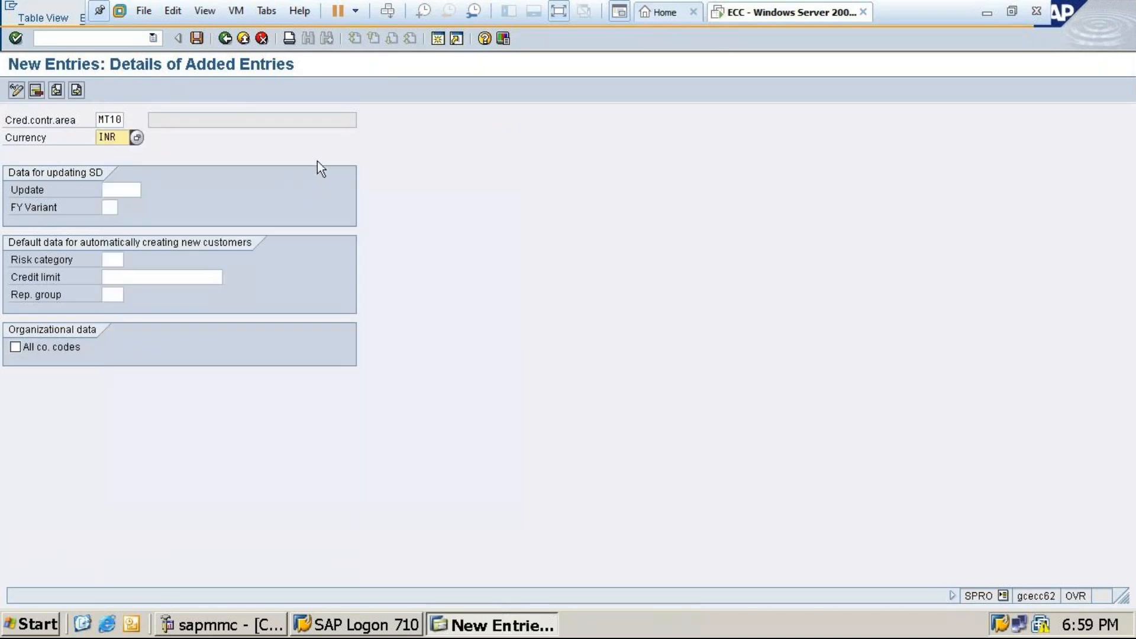
left_click(115, 277)
type("10000")
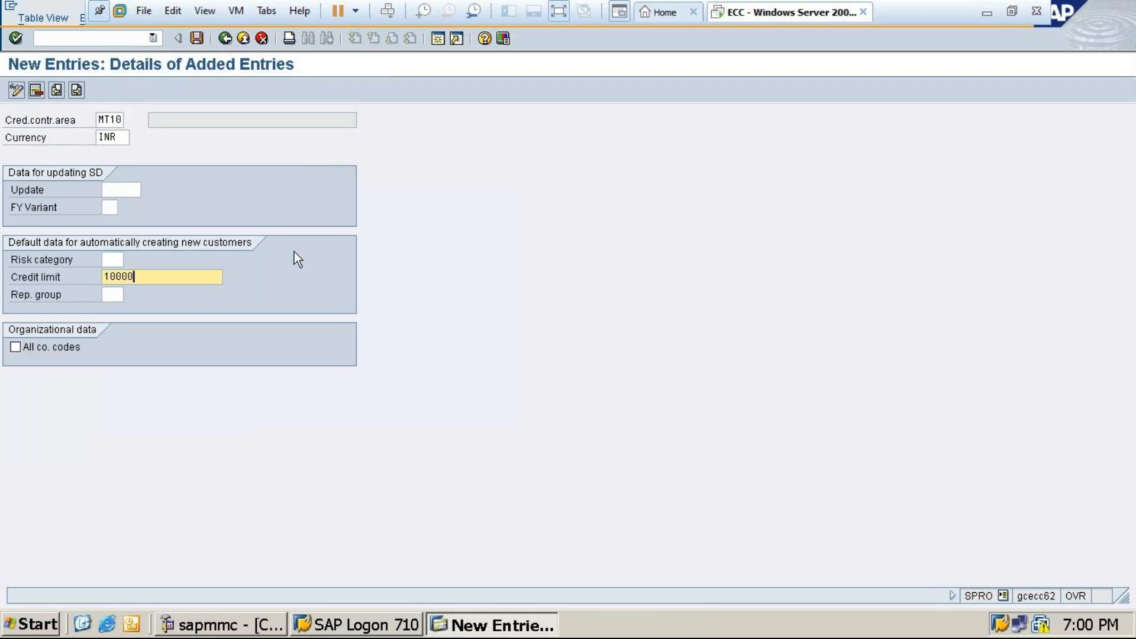
type("0")
Switch to the Enterprise structure workbook in Excel and enter "Credit control area-MT10" in cell B90
left_click(984, 14)
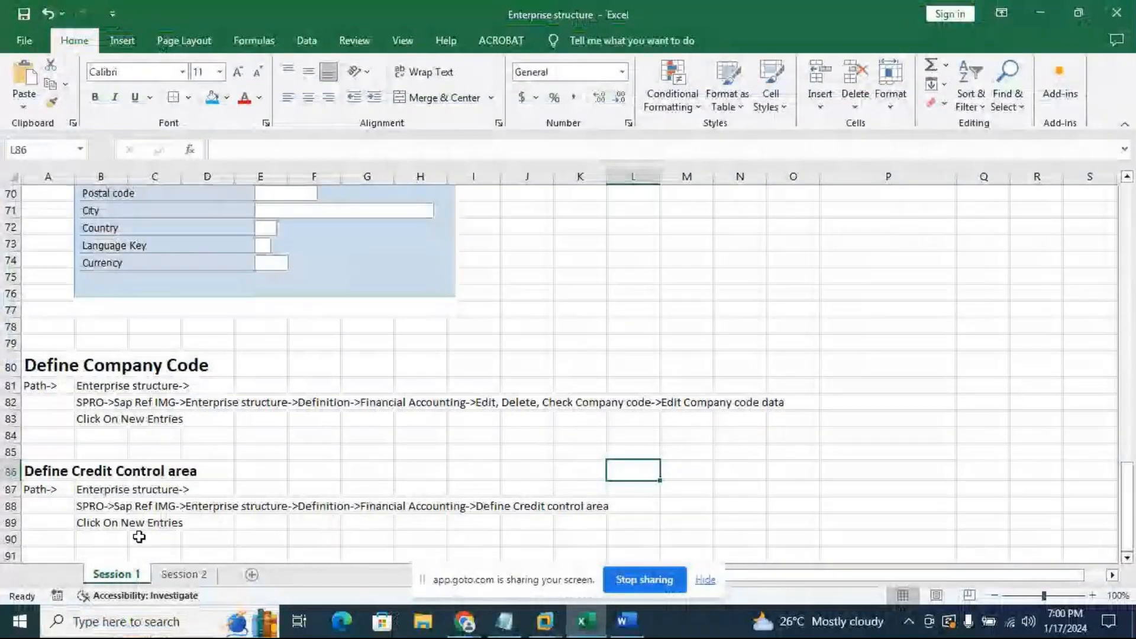
left_click(95, 538)
type("Cre")
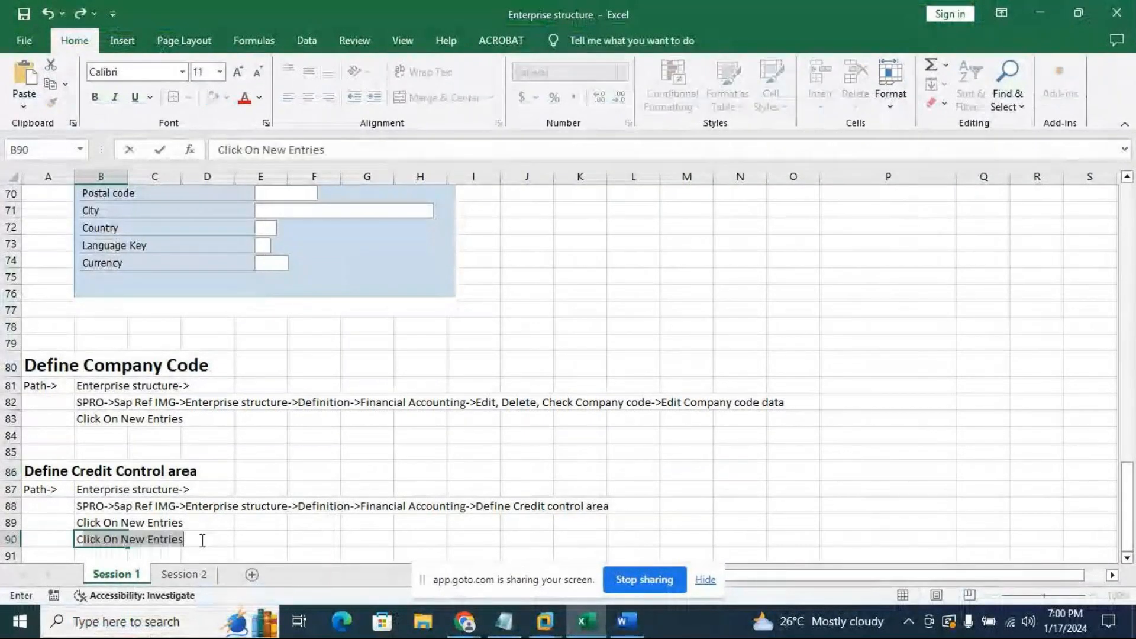
type("d")
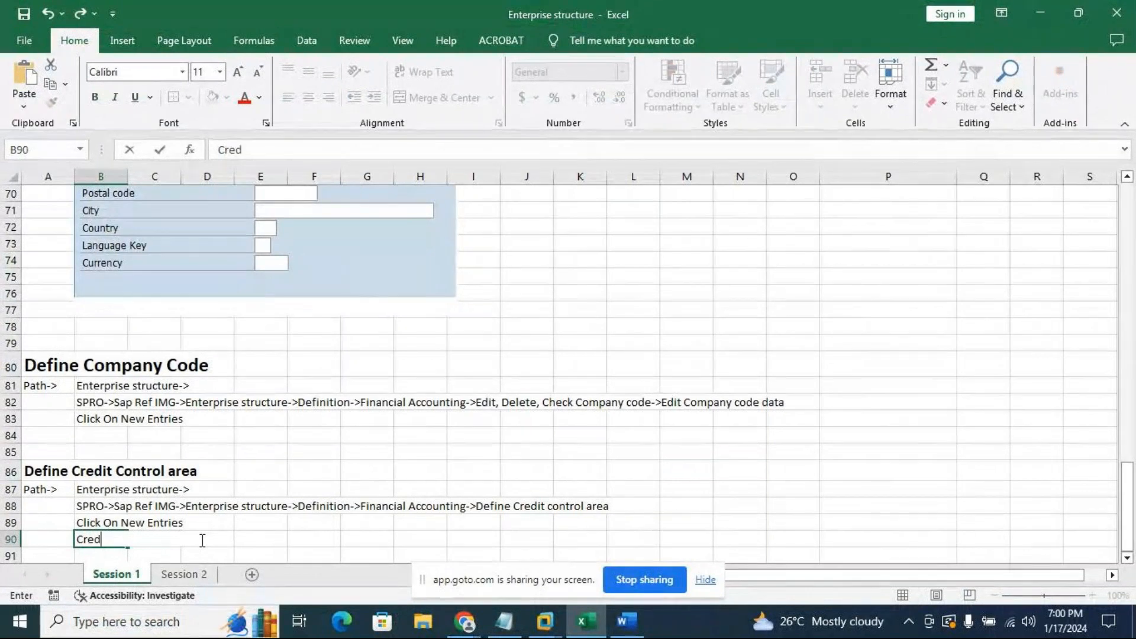
type("it cont")
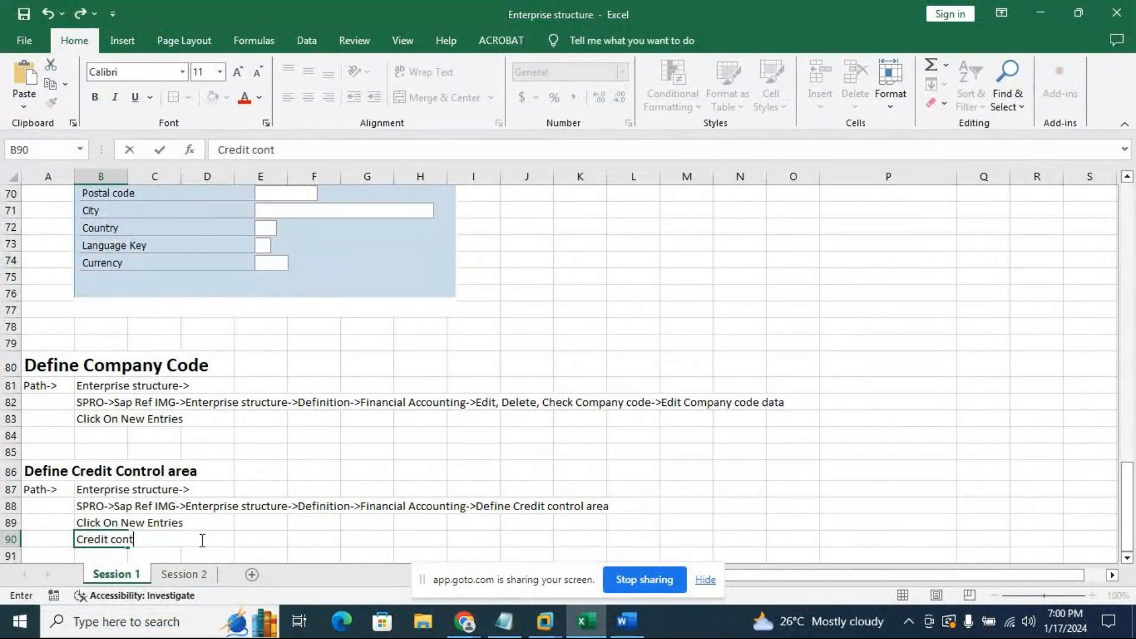
type("rol area-MT!")
key("BackSpace")
type("10")
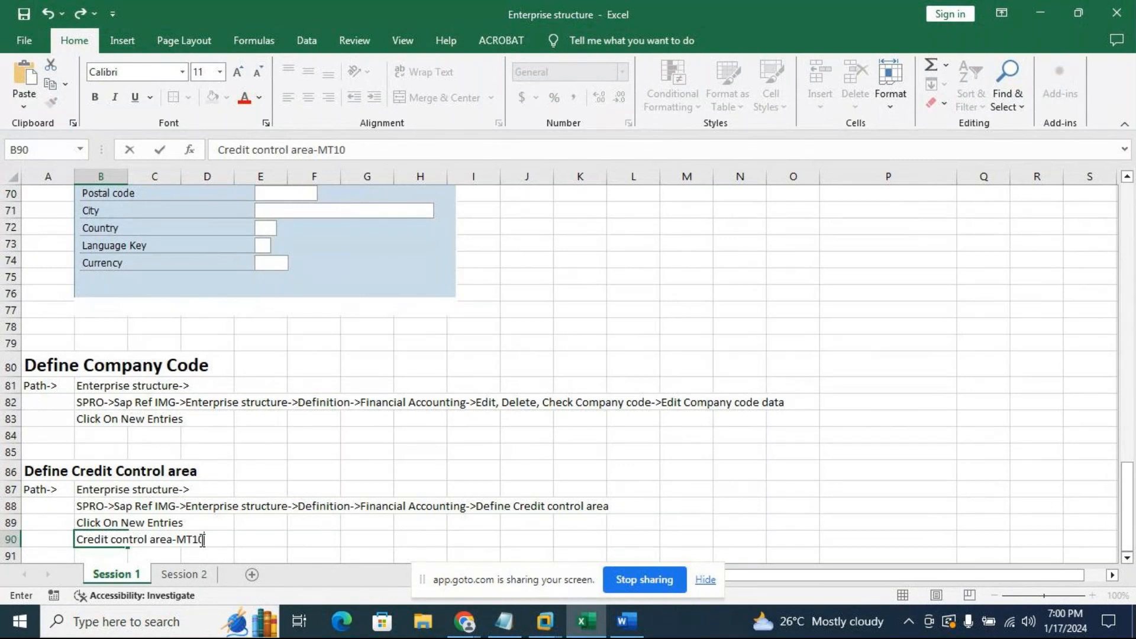
Enter "Currency-inr" in cell B91, with the currency code in lower case
scroll(202, 539, "down", 1)
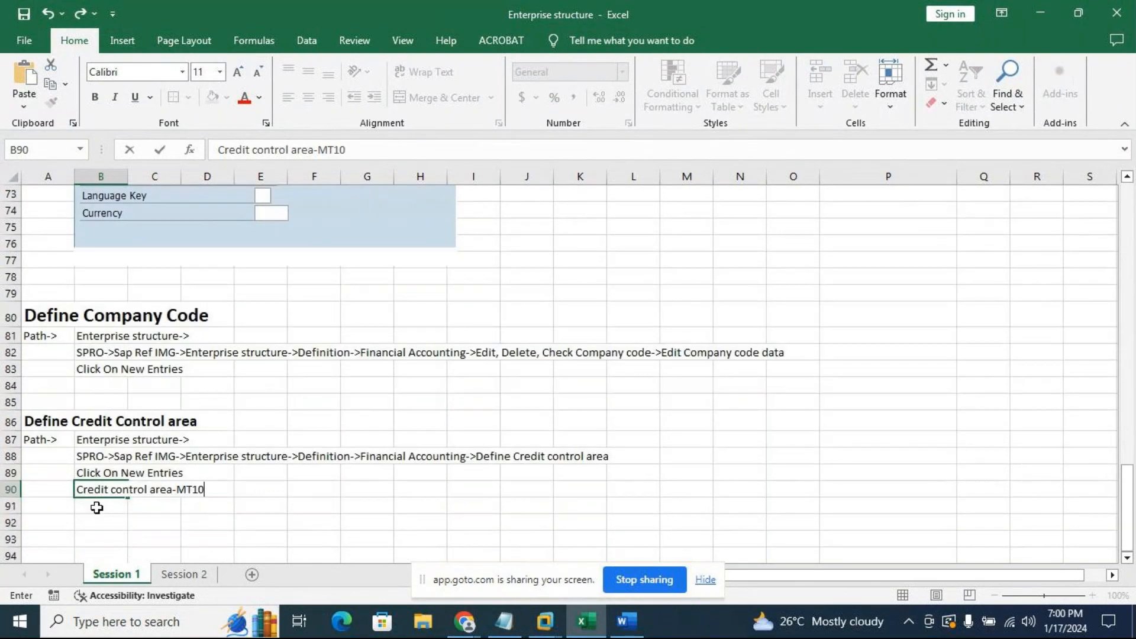
left_click(99, 501)
left_click(98, 504)
type("C")
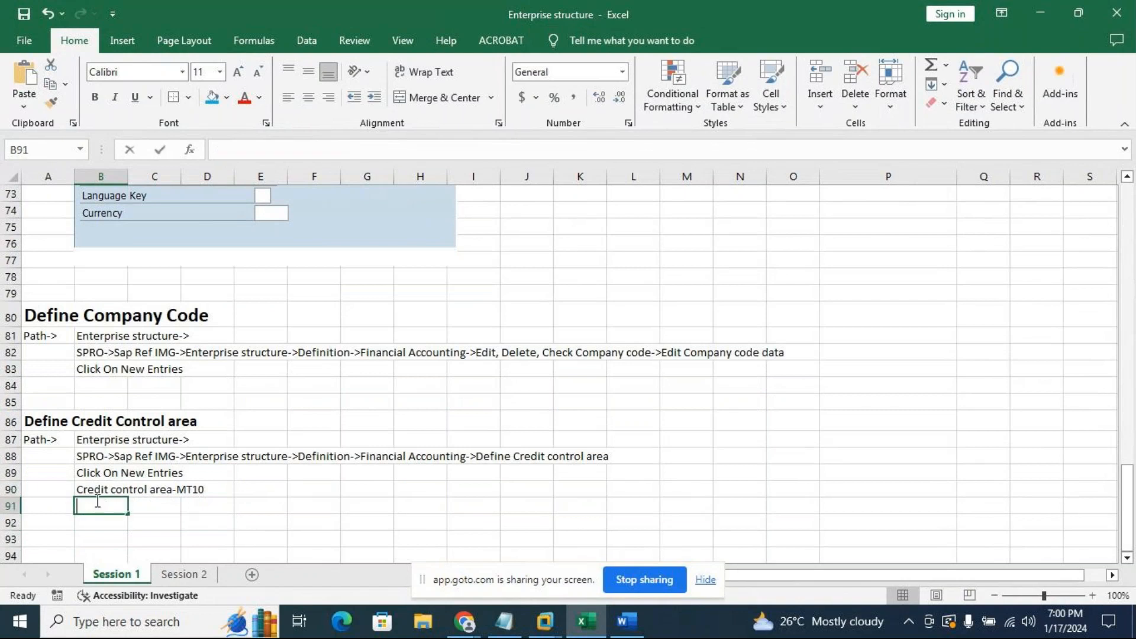
type("urrency")
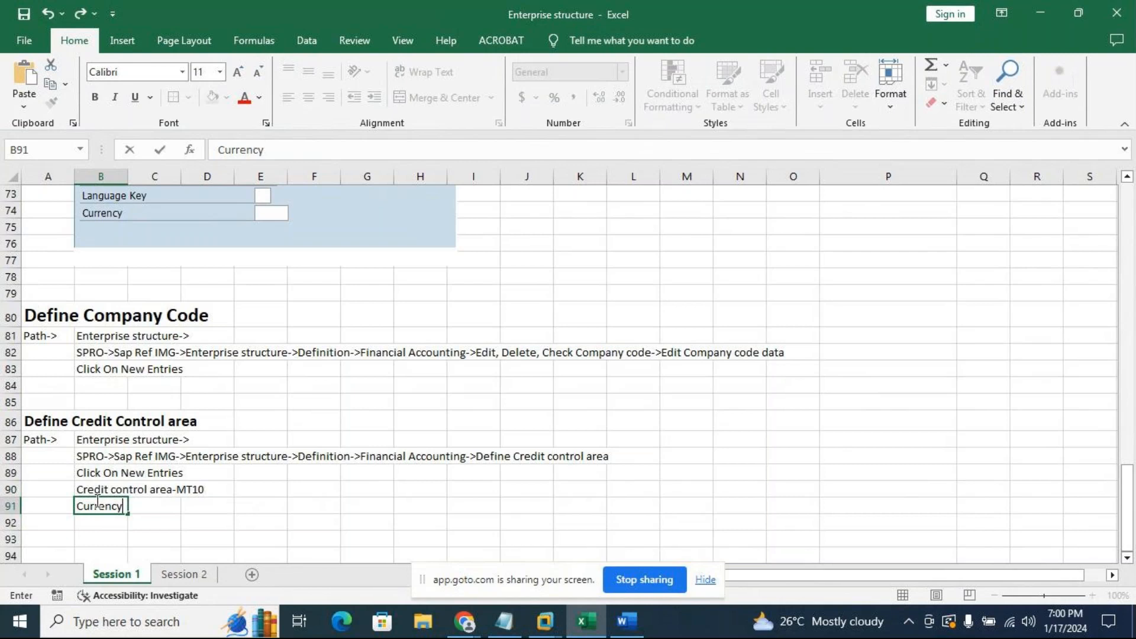
type("-INR")
key("Return")
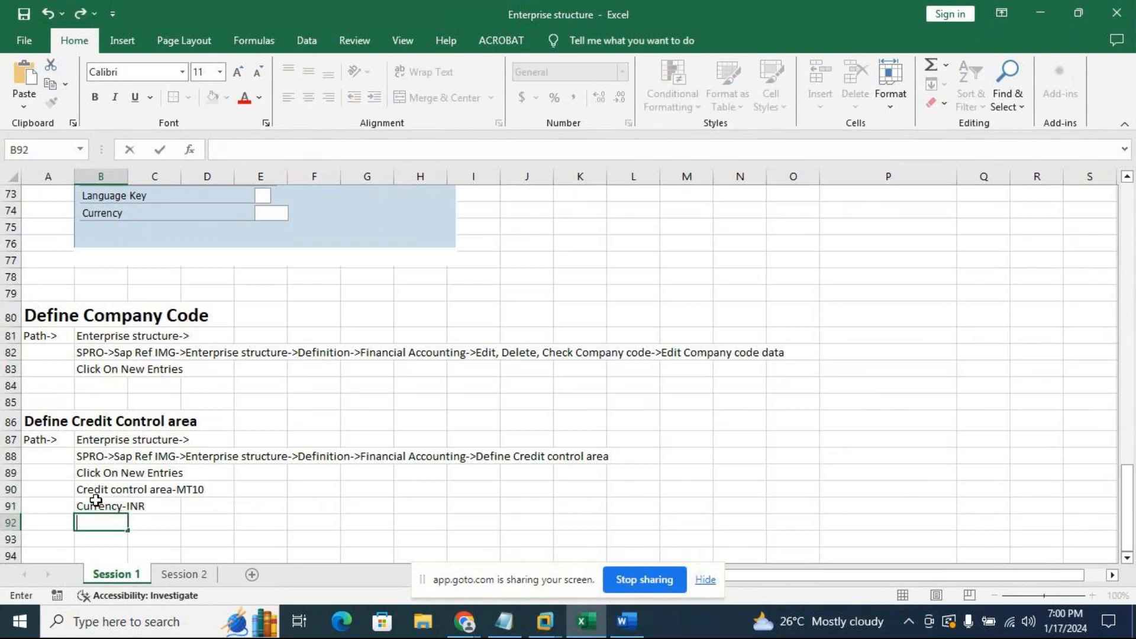
left_click(96, 501)
double_click(151, 506)
key("BackSpace")
key("BackSpace")
key("BackSpace")
type("i")
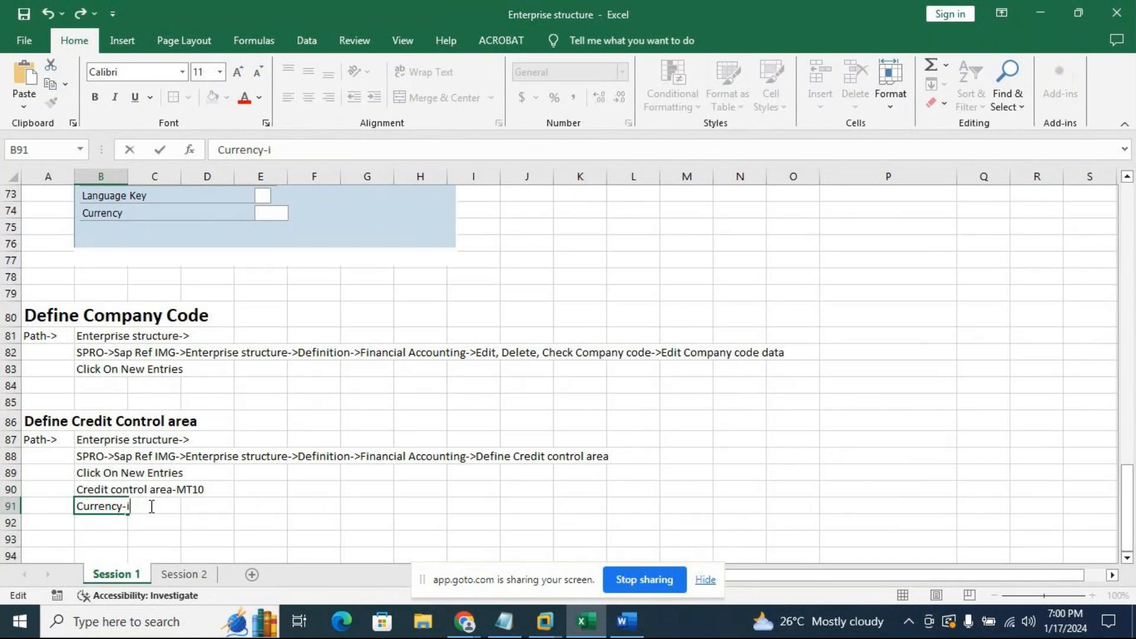
type("nr")
Enter "Credit limit-100000" in cell B92
left_click(116, 519)
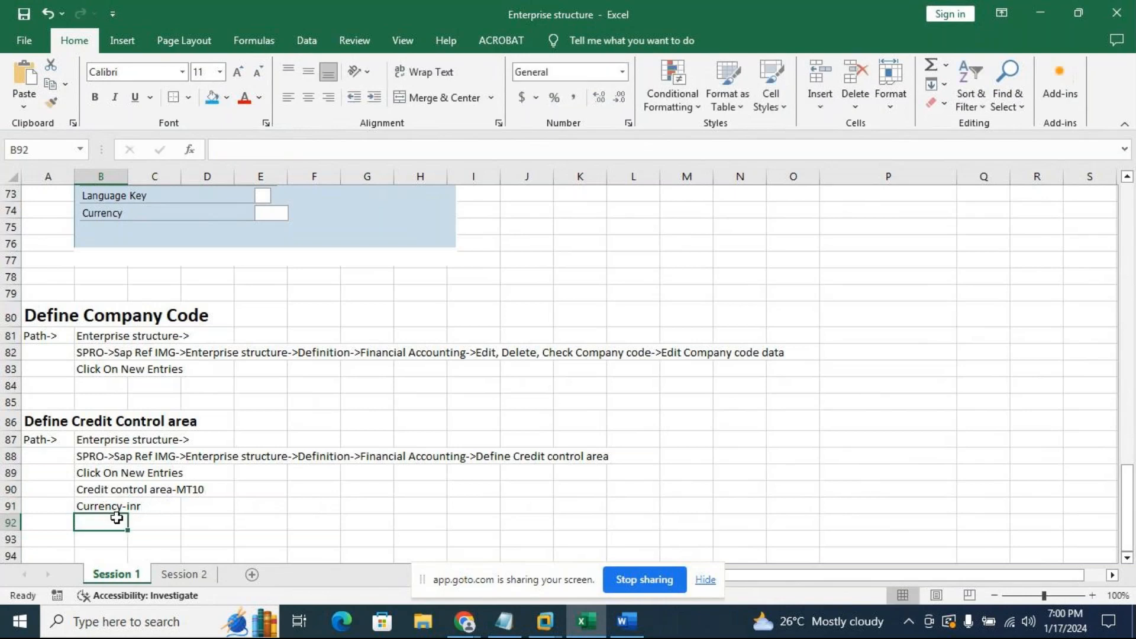
type("Credit ")
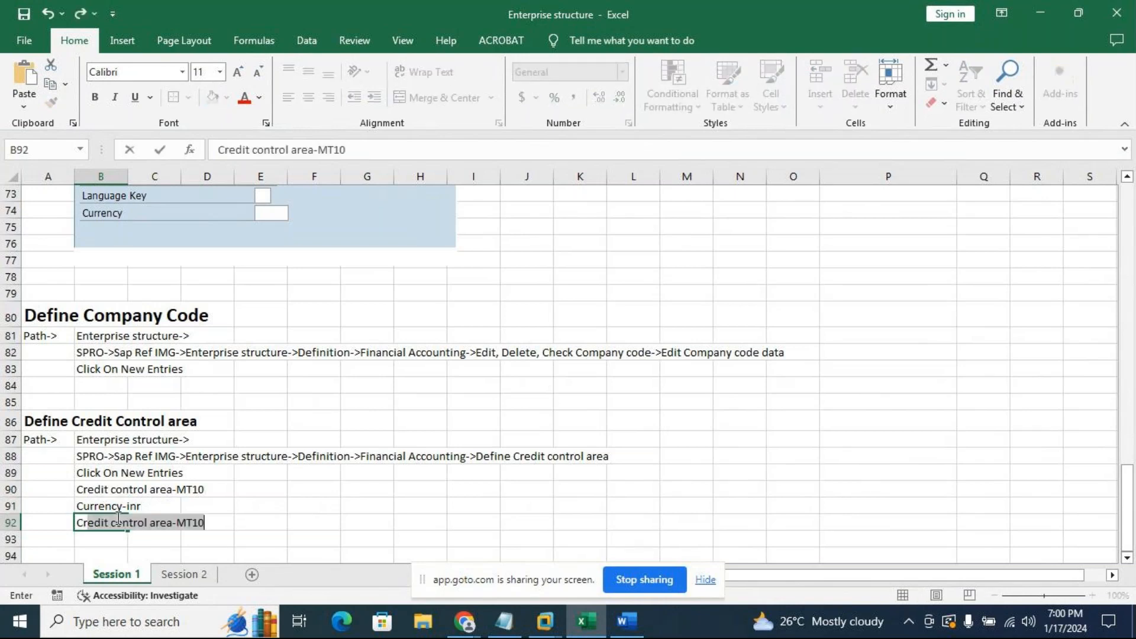
type("l")
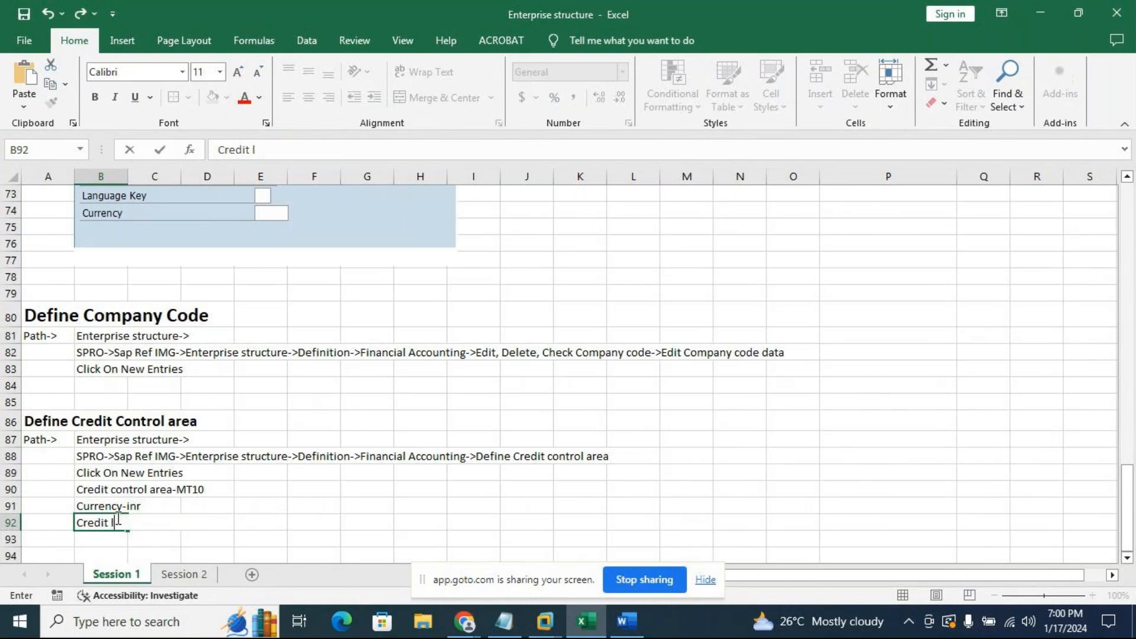
type("imit-100000")
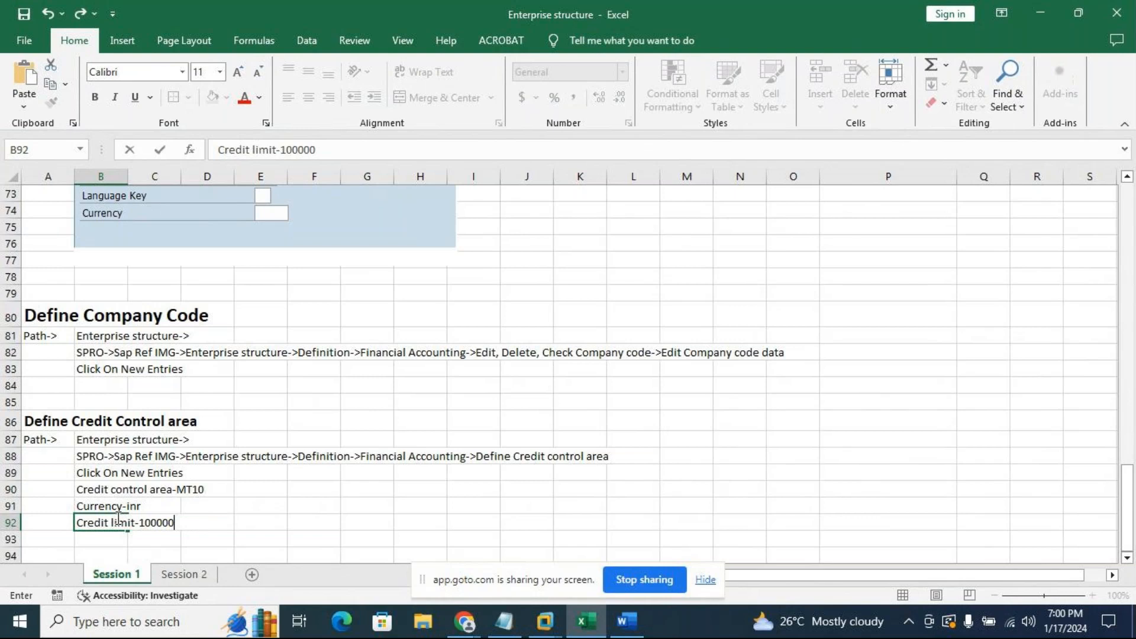
left_click(241, 536)
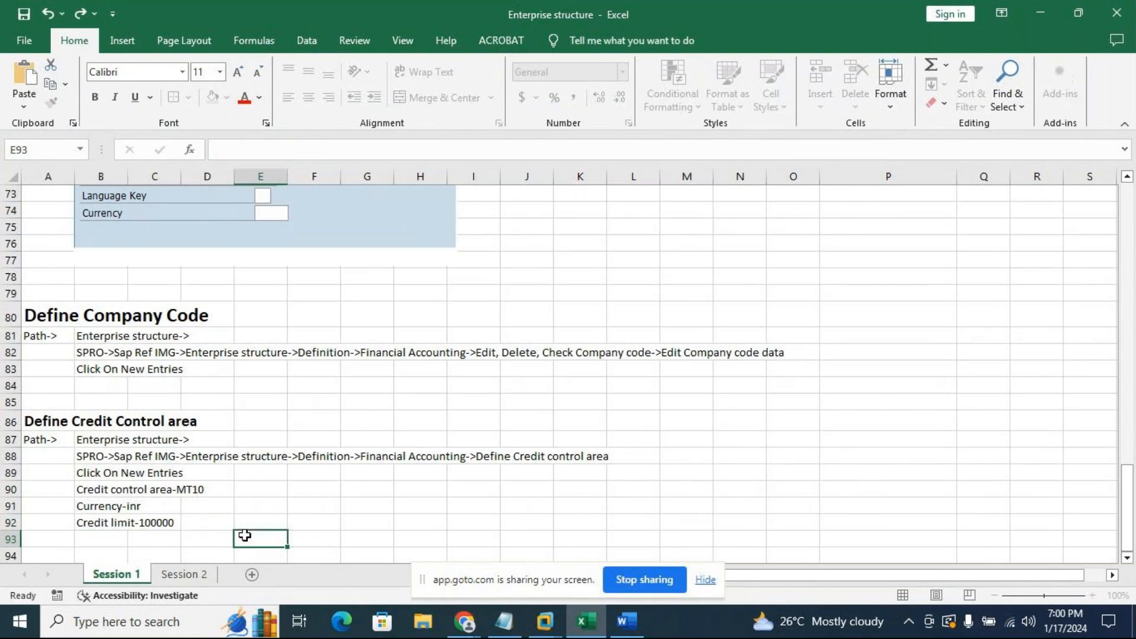
Apply a border to the credit control area details in B90:D92
left_click(83, 489)
left_click_drag(82, 490, 213, 530)
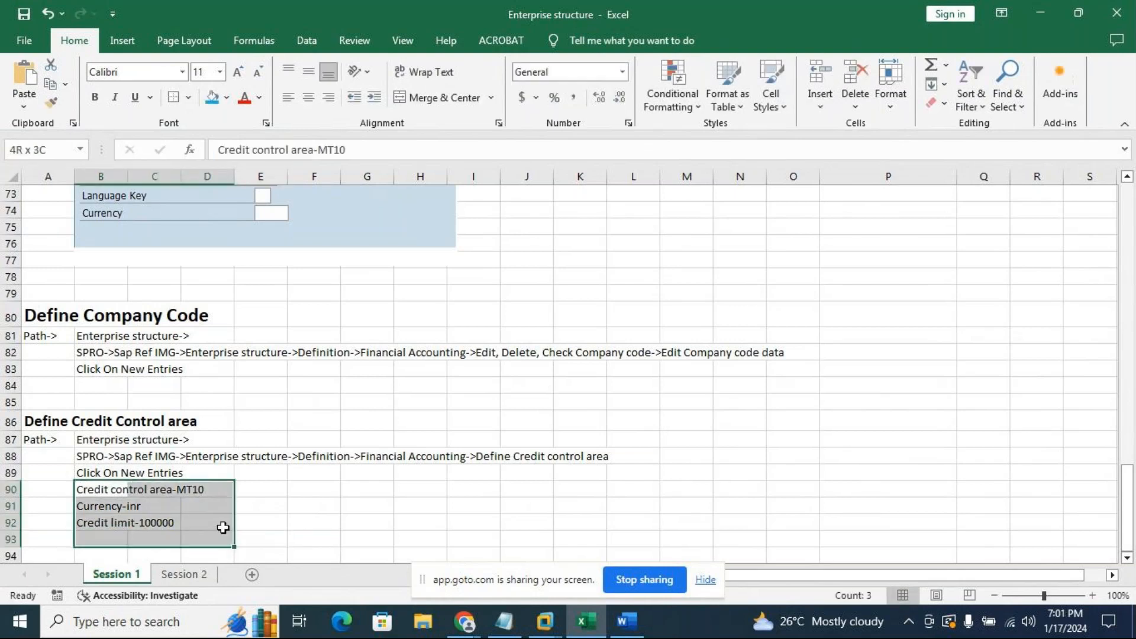
left_click(173, 97)
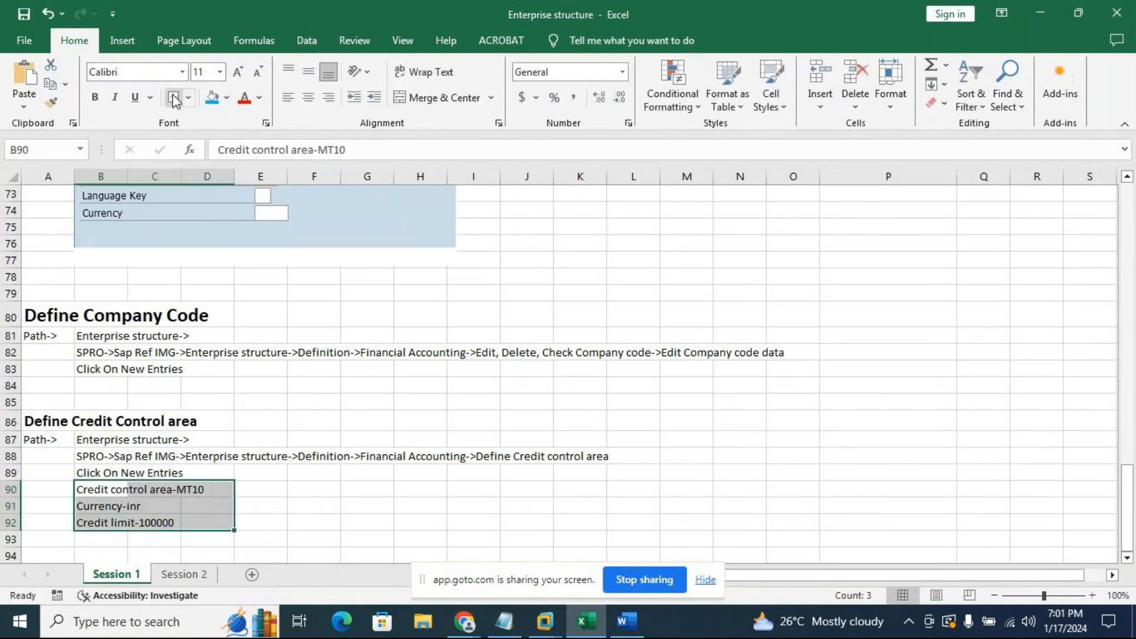
Enter "Click on save button" in cell B93 below the credit control area details and save the workbook
left_click(357, 540)
left_click(333, 405)
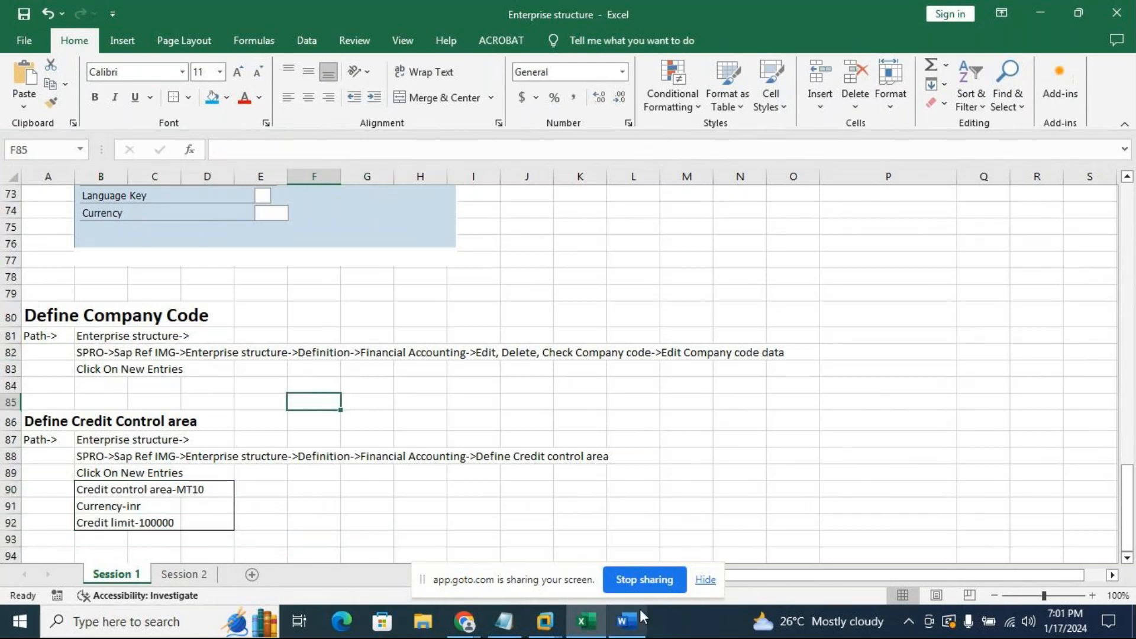
left_click(545, 622)
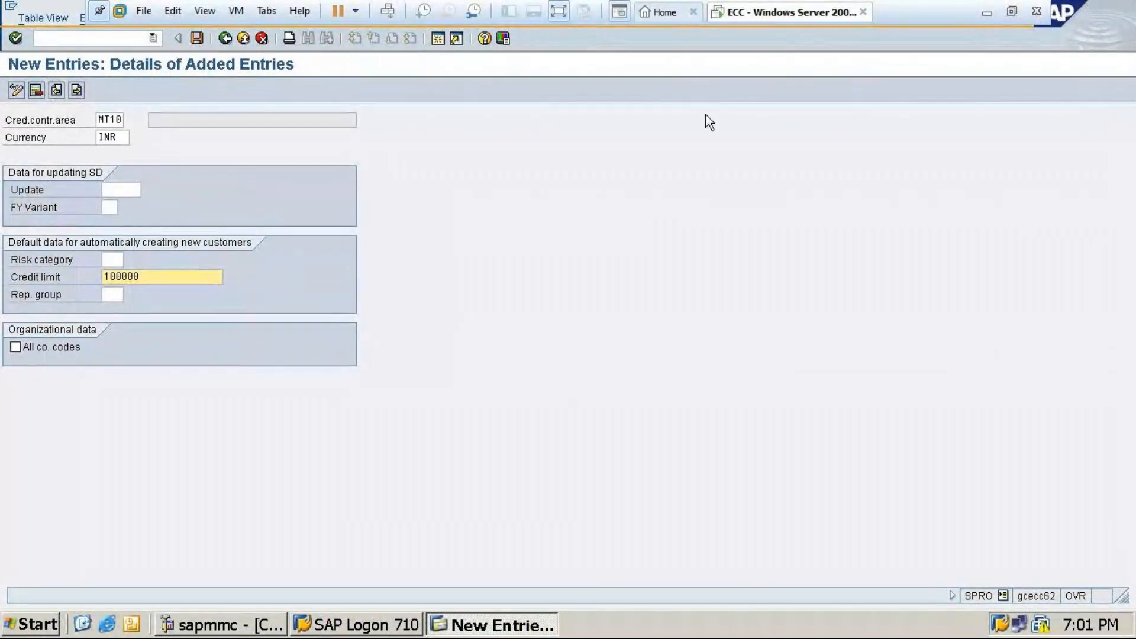
left_click(986, 11)
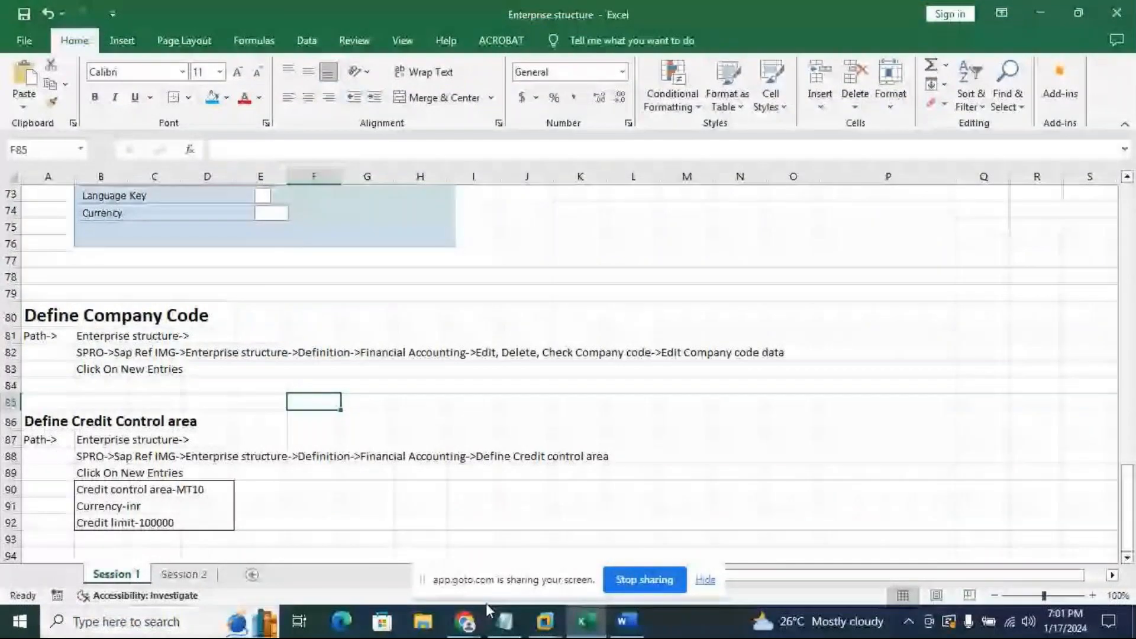
left_click(121, 539)
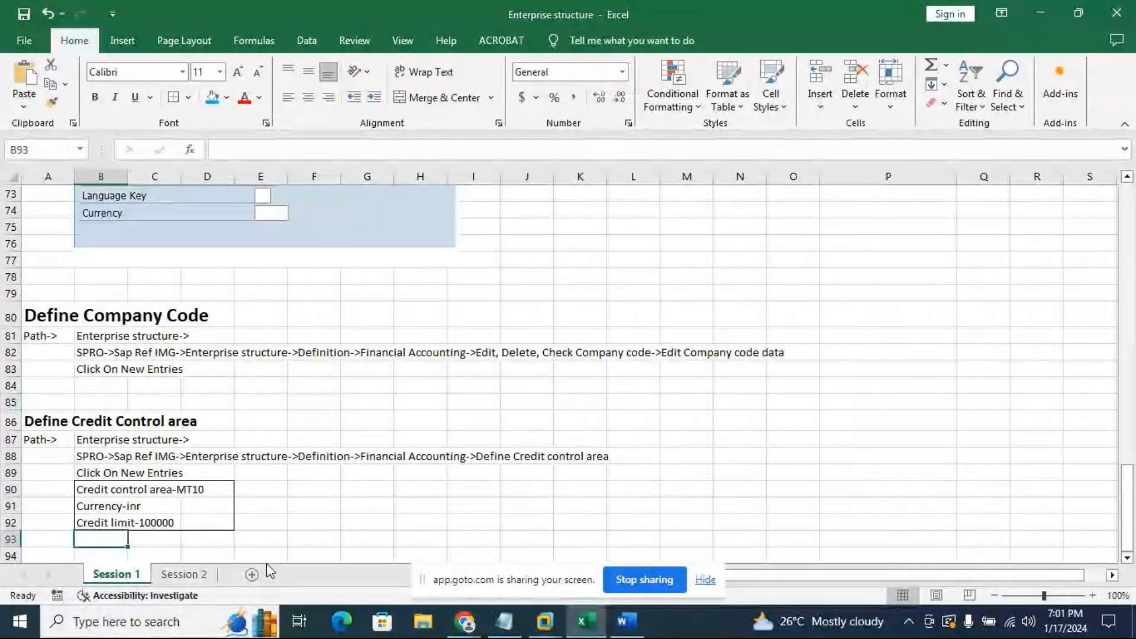
type("Click on sa")
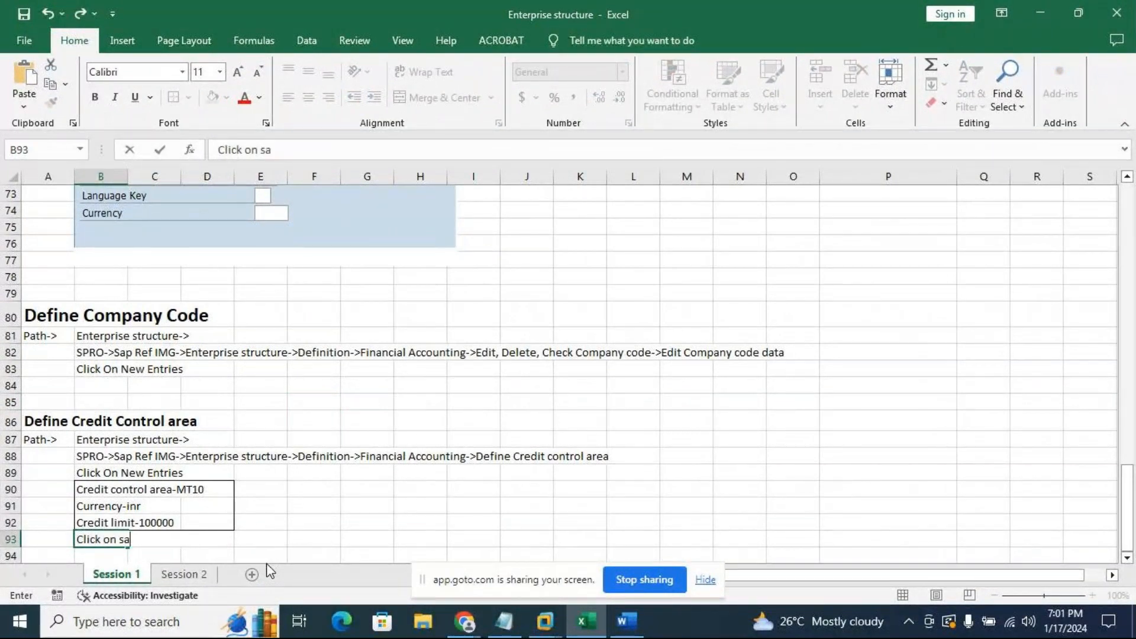
type("ve button")
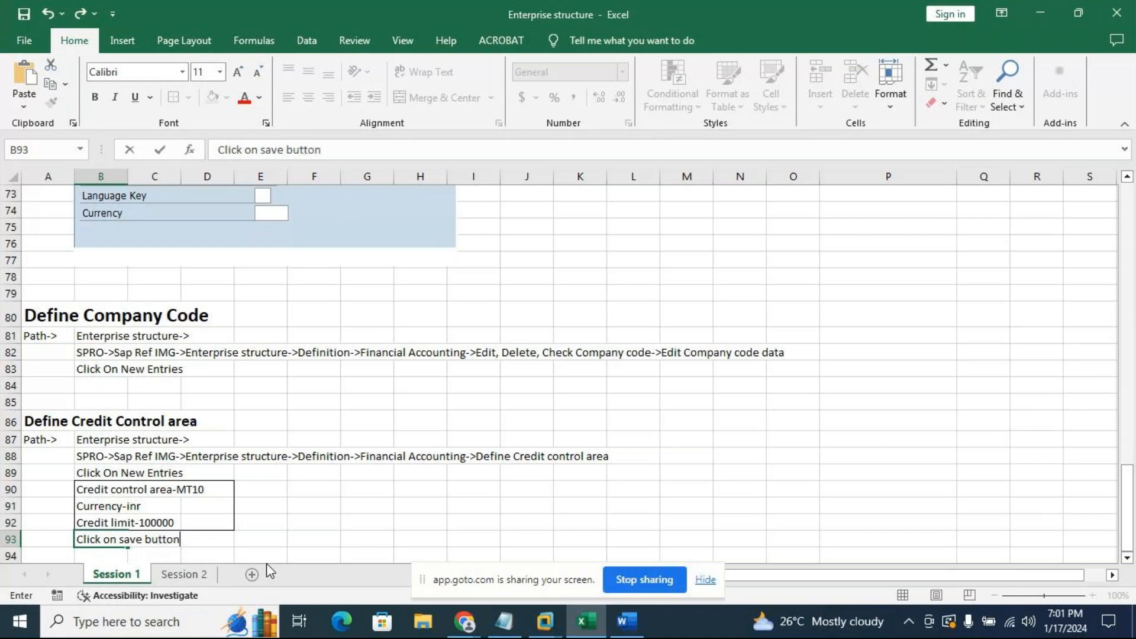
left_click(358, 519)
key("ctrl+s")
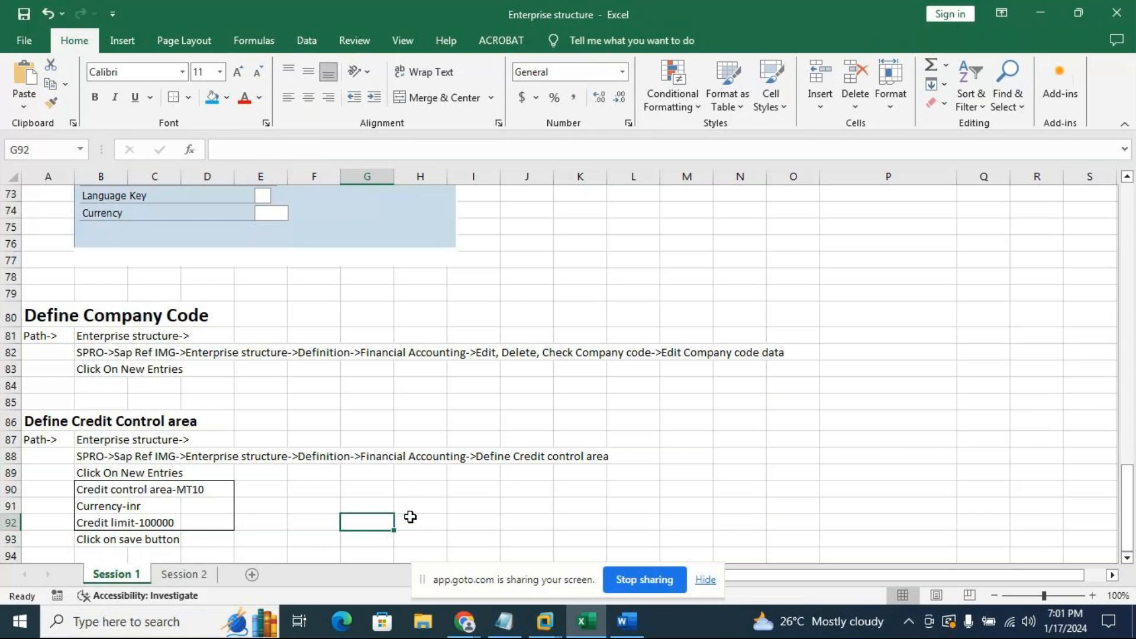
Switch to SAP and save credit control area MT10 under the customizing request described as "Tata group of Company 10"
left_click(545, 622)
left_click(605, 535)
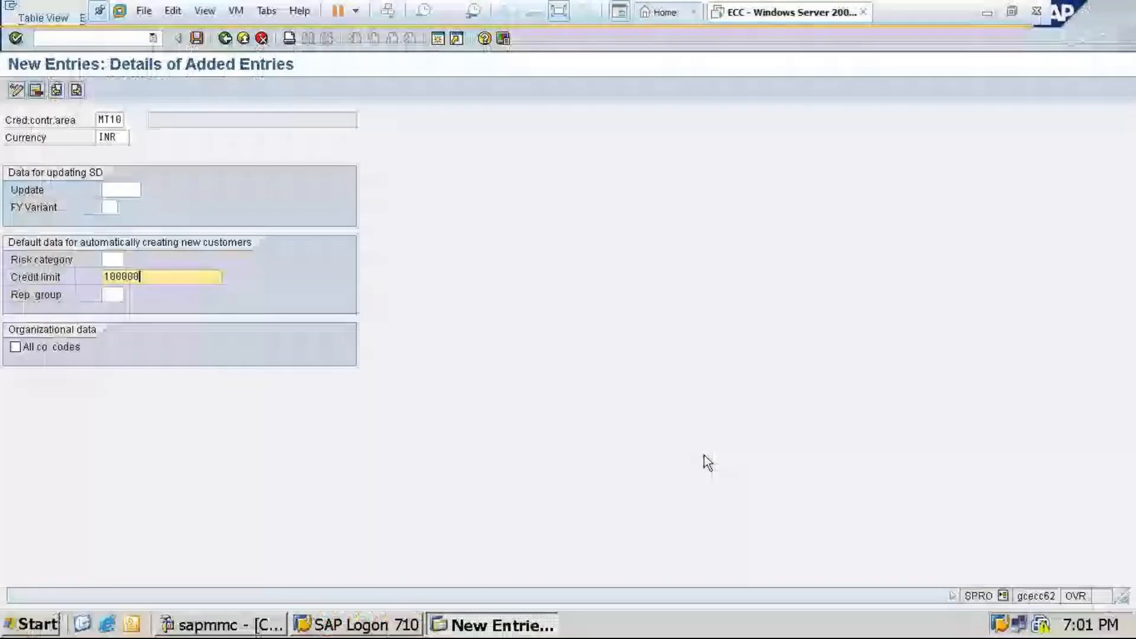
left_click(197, 38)
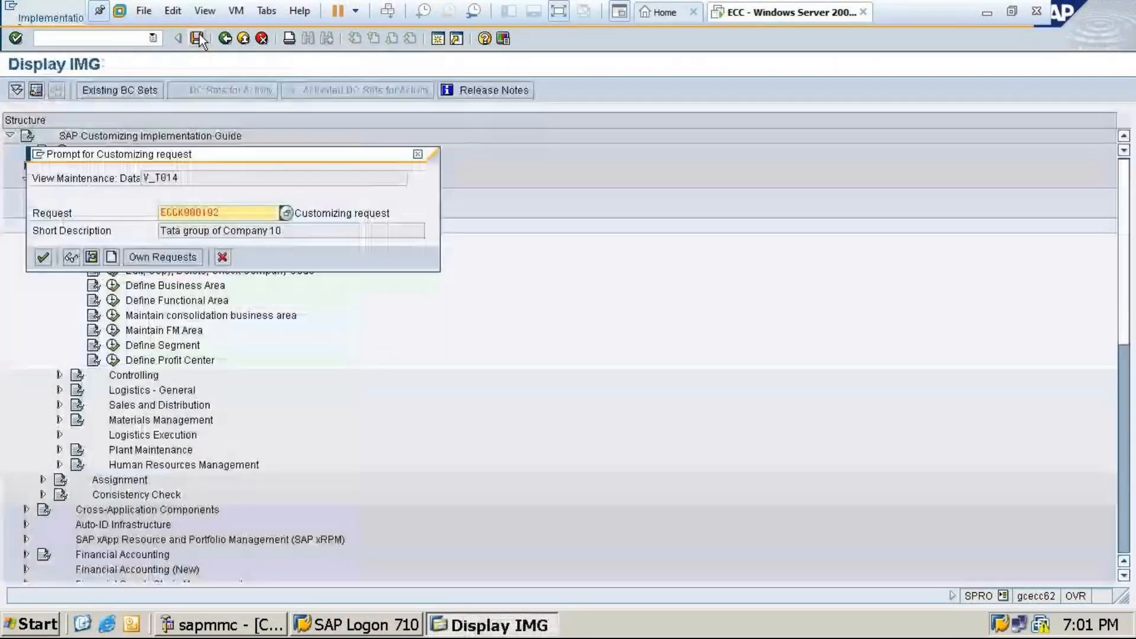
left_click(43, 255)
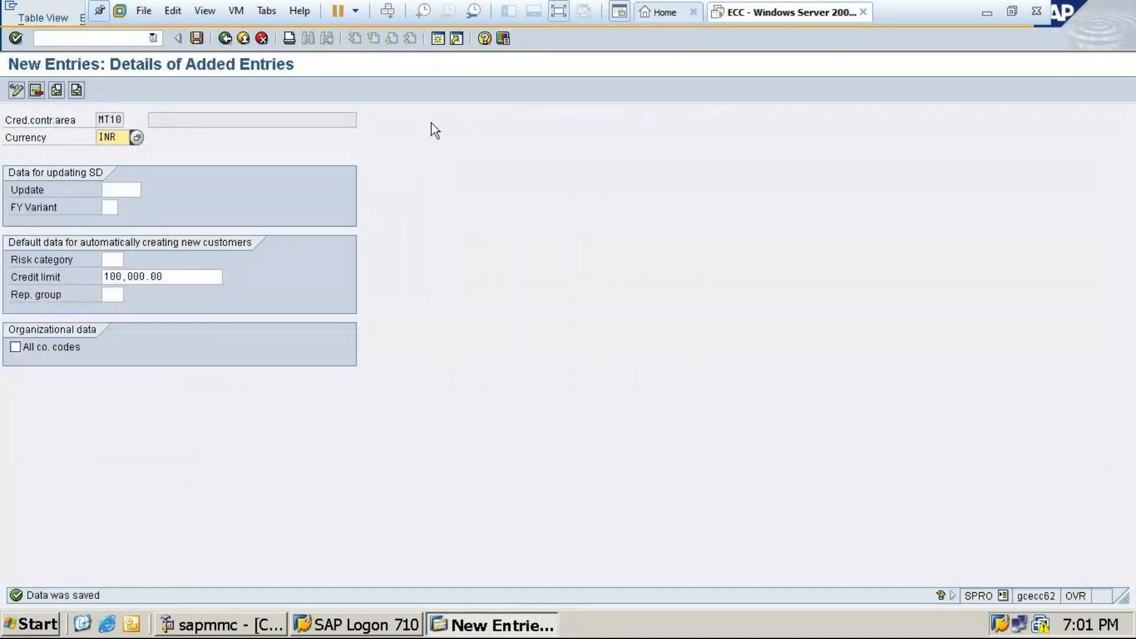
Return to the credit control areas overview, position the list at MT10 and enter the description "Credit control area MT10"
left_click(225, 39)
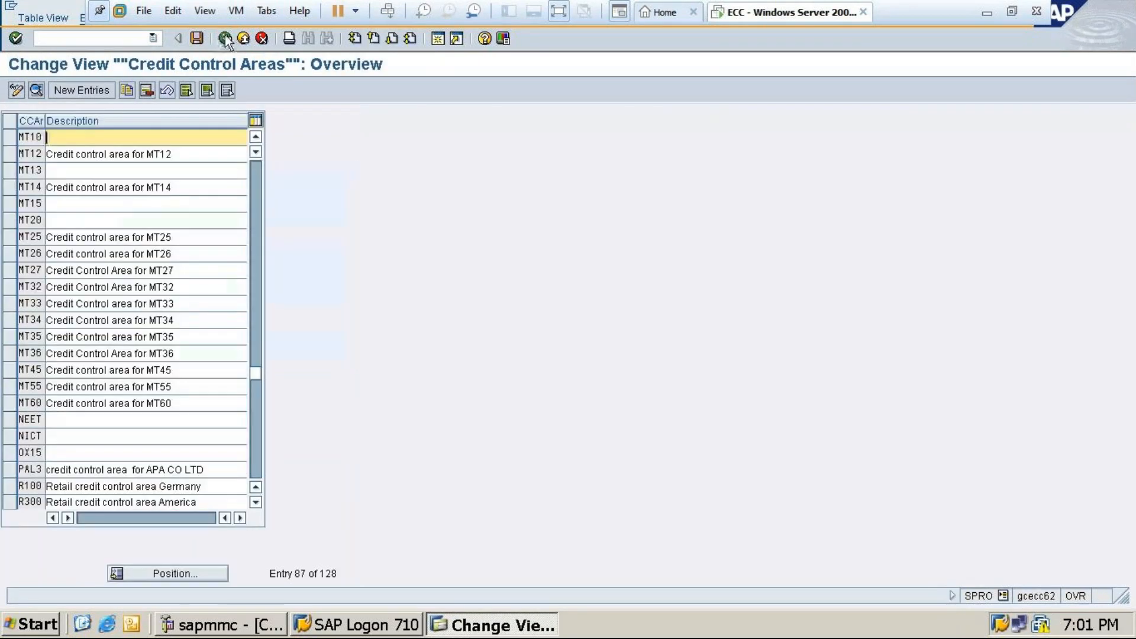
left_click(163, 572)
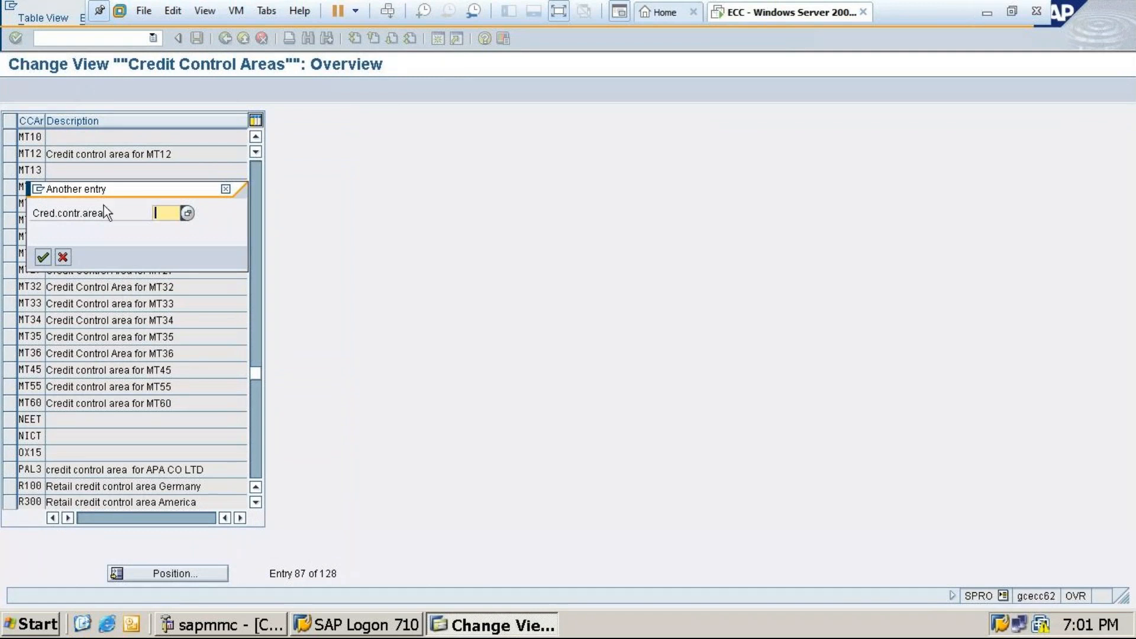
type("mt")
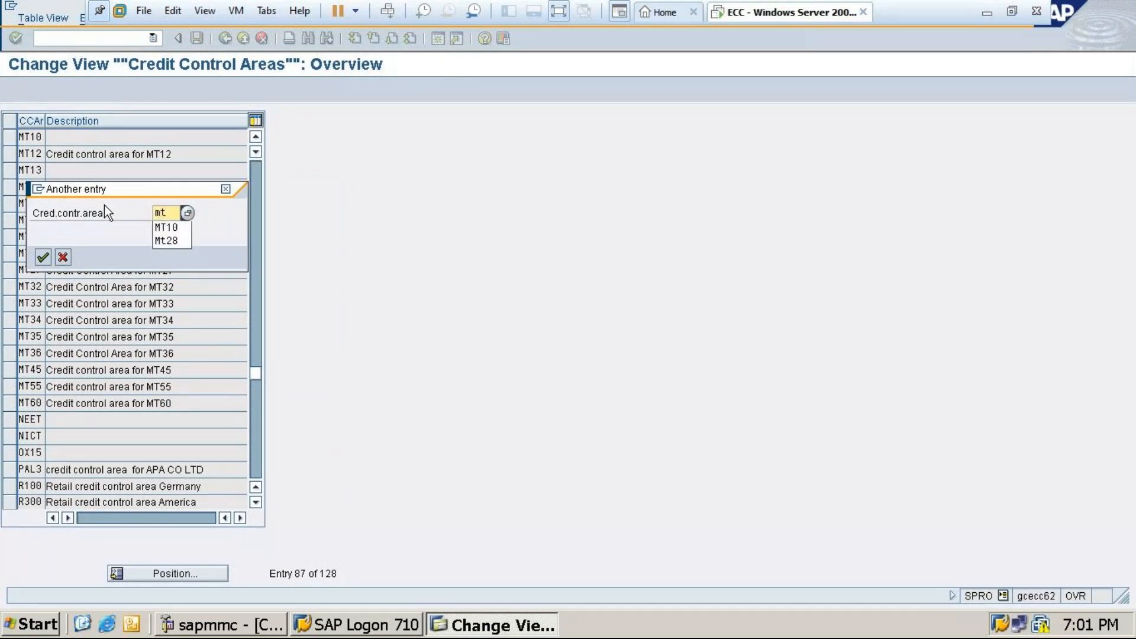
left_click(158, 228)
left_click(43, 256)
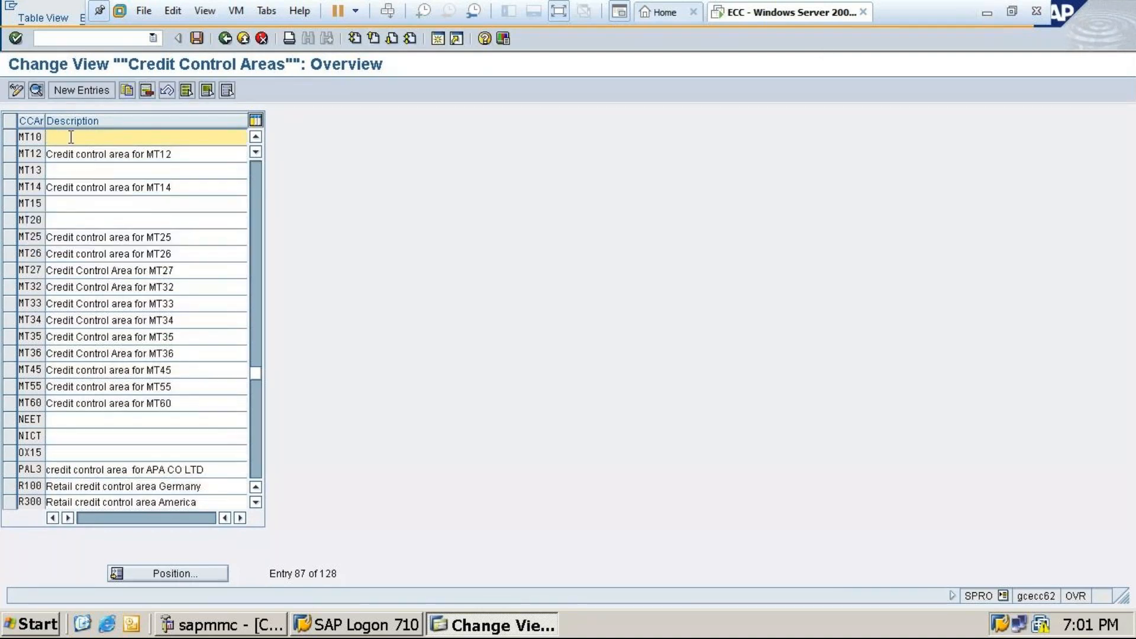
type("Credit control area MT10")
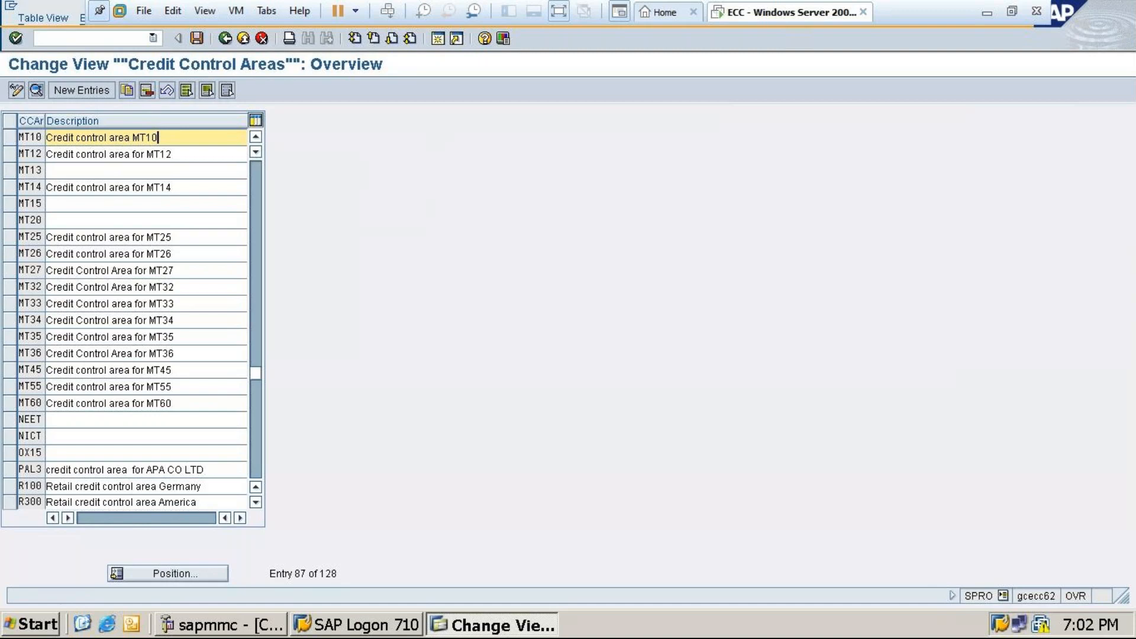
Switch back to the Enterprise structure workbook in Excel and enter "Check the position" in cell B94
left_click(981, 13)
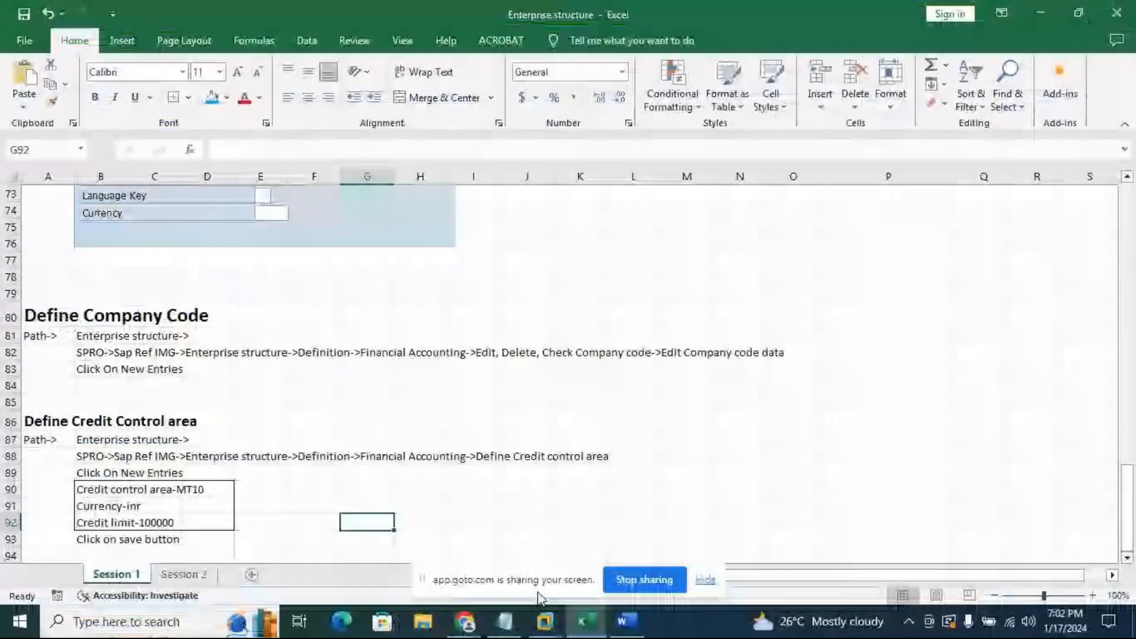
left_click(186, 551)
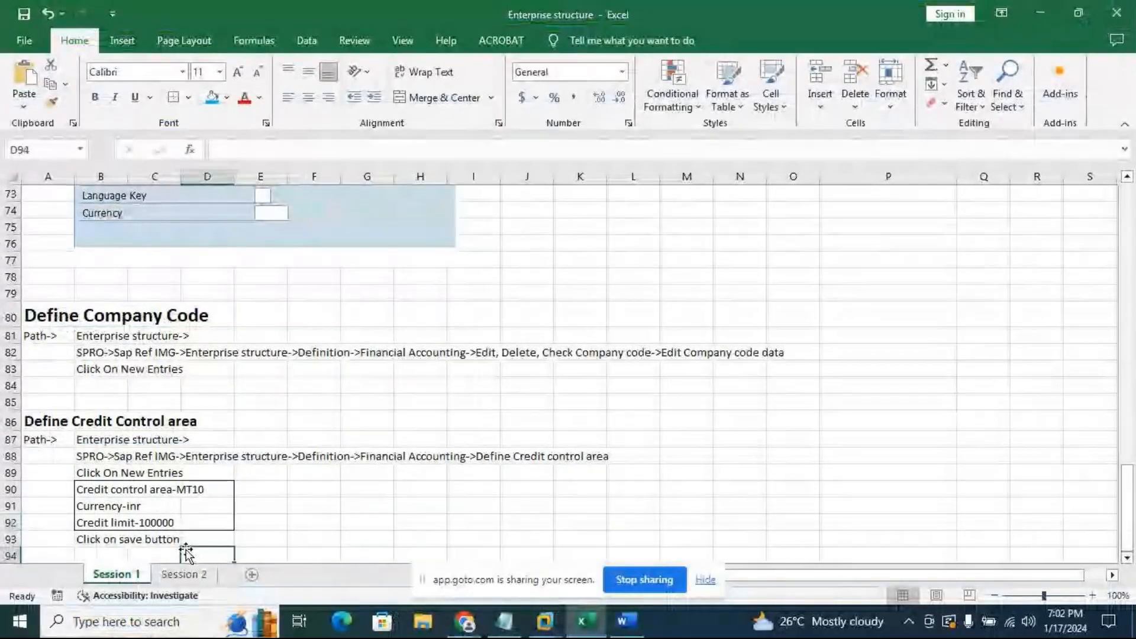
left_click(81, 557)
scroll(196, 479, "down", 2)
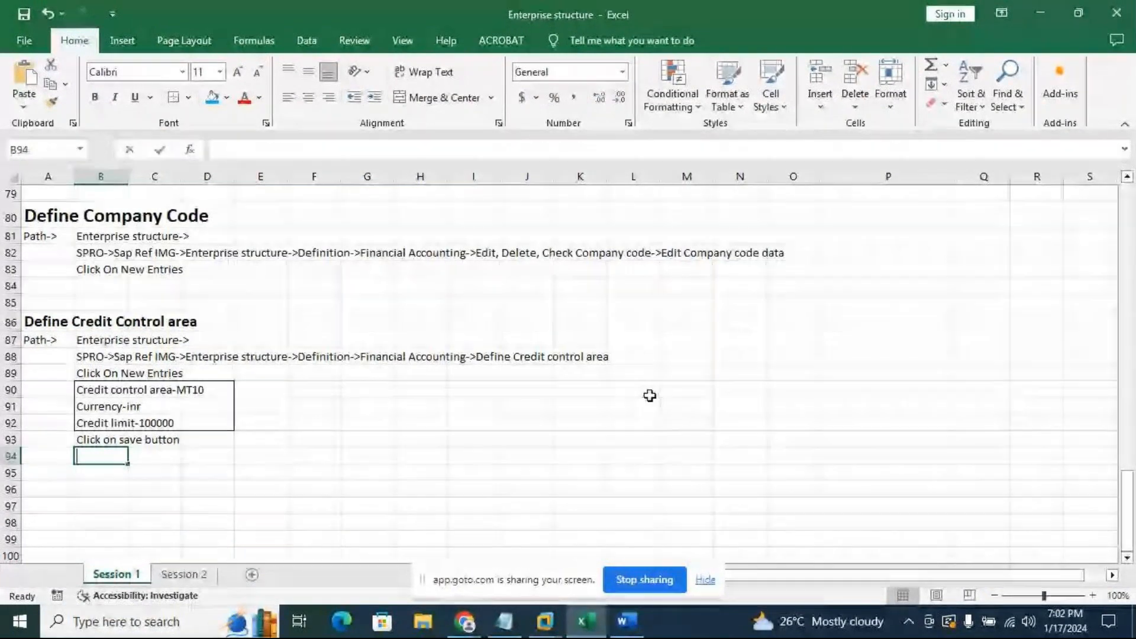
type("Check")
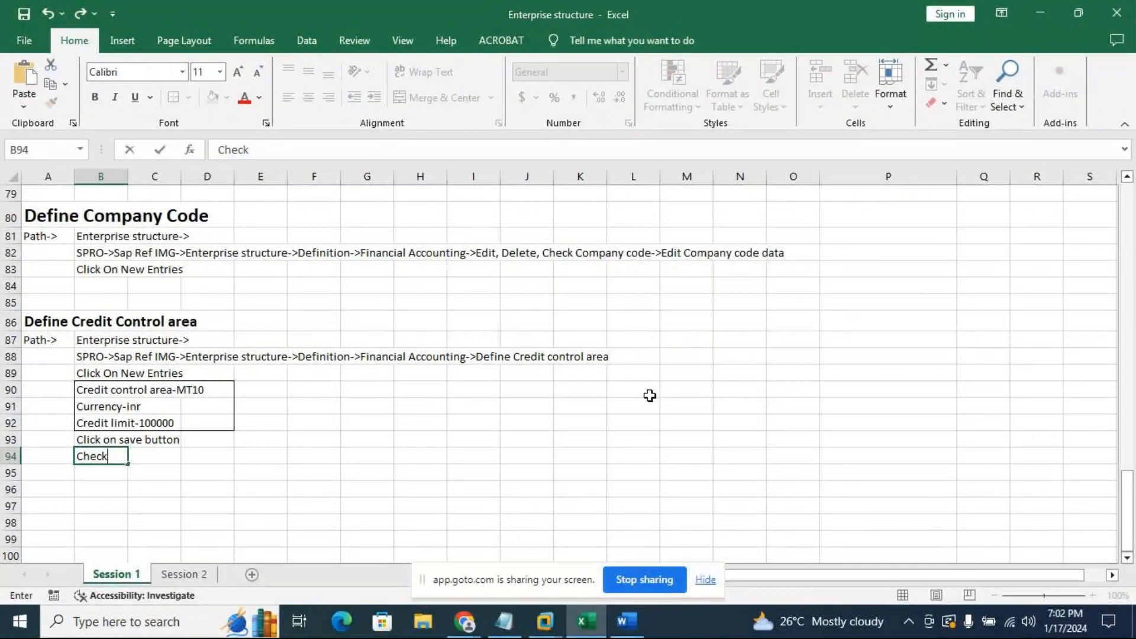
type(" the position")
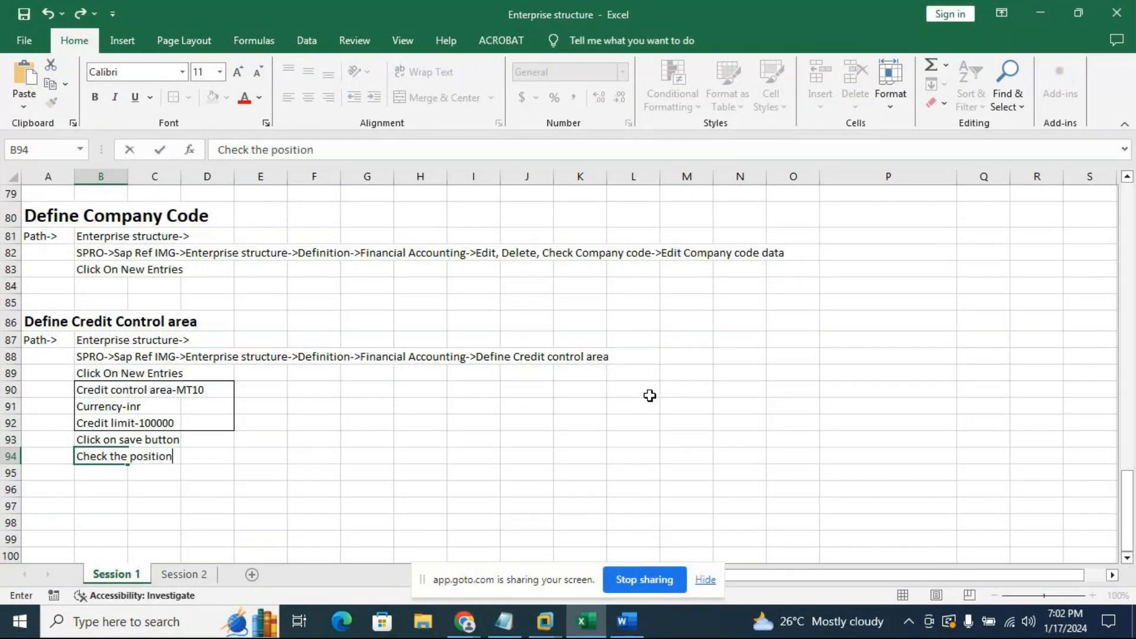
key("Return")
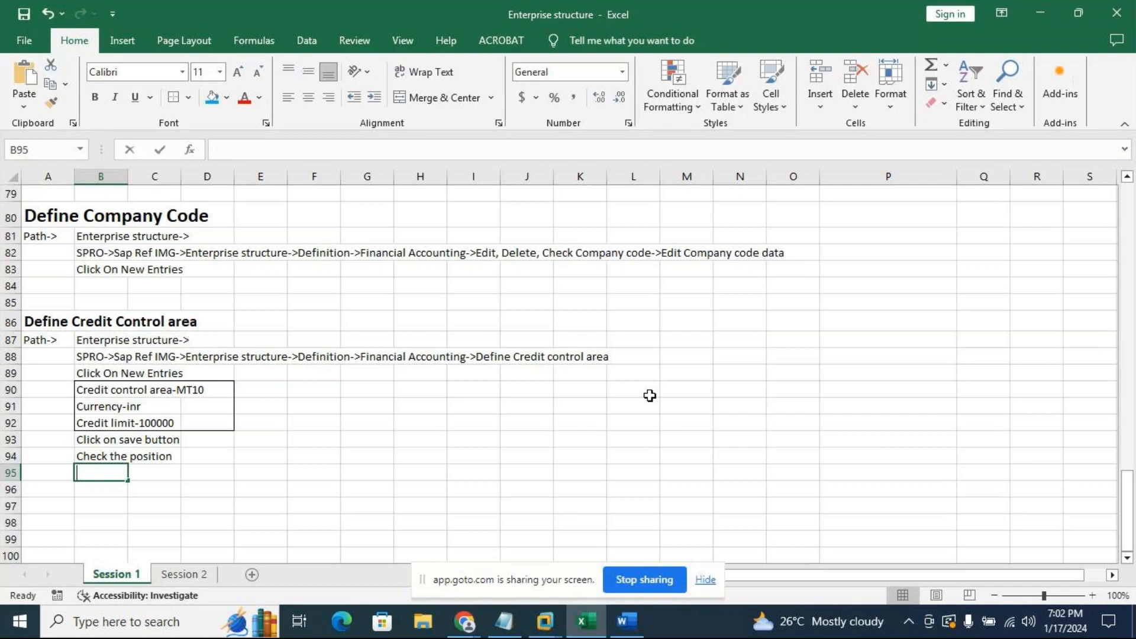
Enter "Cred. Ctrl area-MT10" in cell B95
type("Cred")
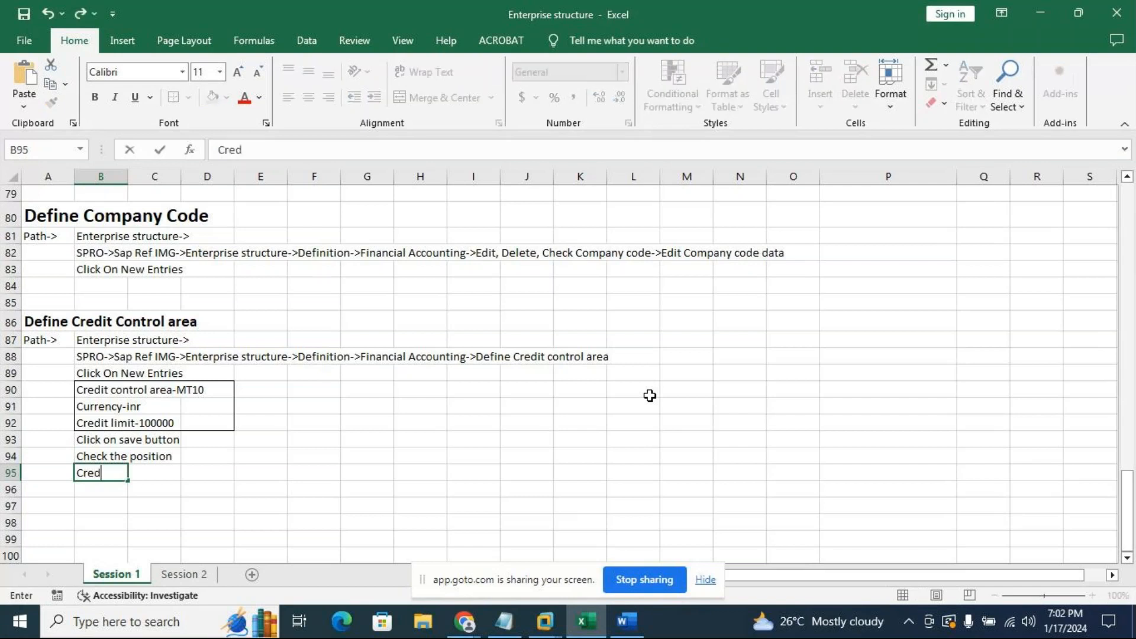
type(". ctrl area-")
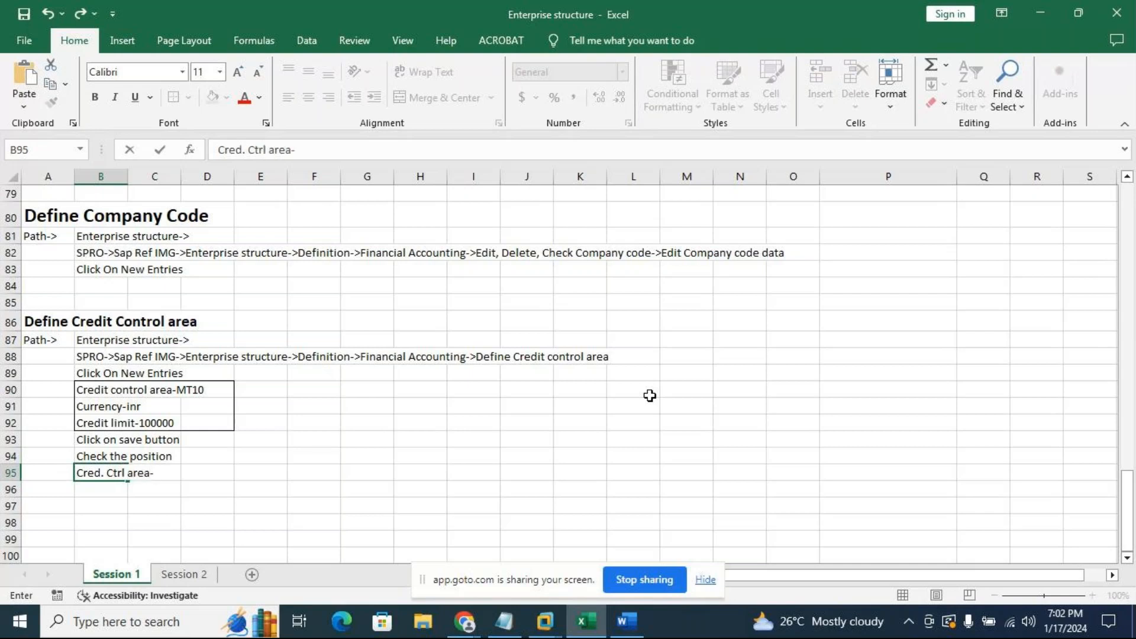
type("MT10")
left_click(401, 441)
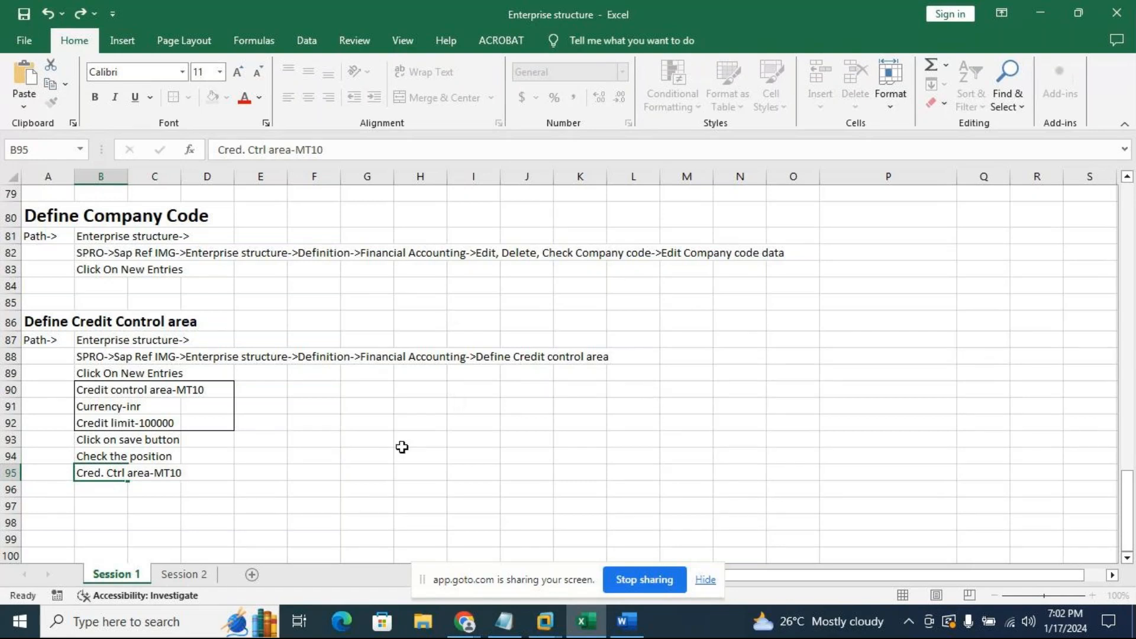
Enter the company code "MT10" in cell E80 beside the Define Company Code heading
left_click(241, 221)
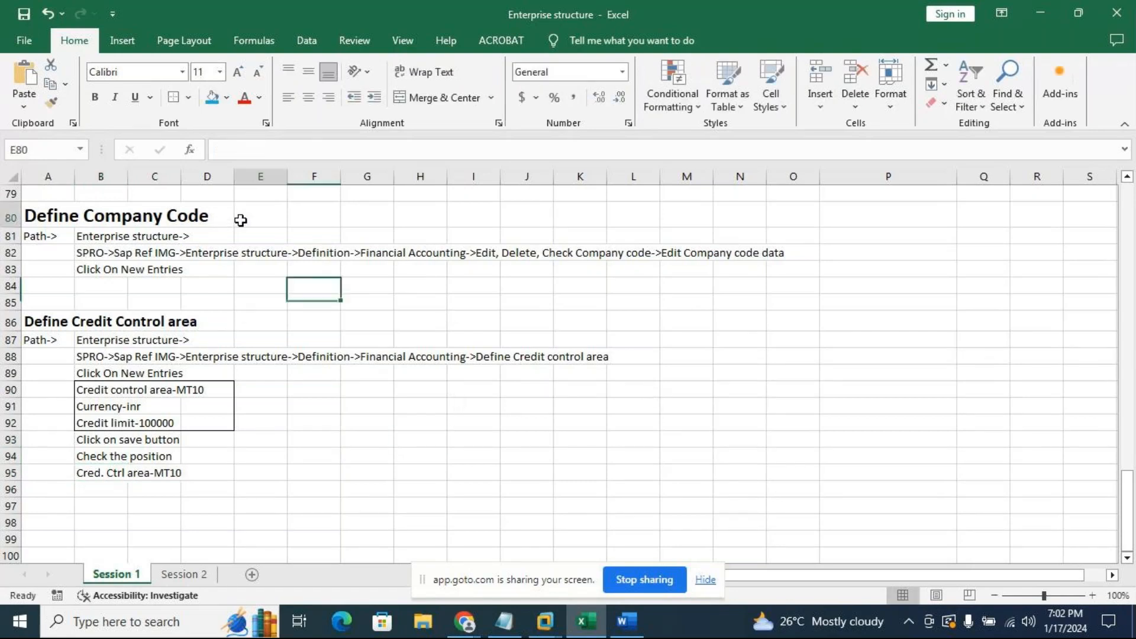
double_click(282, 225)
type("MT10")
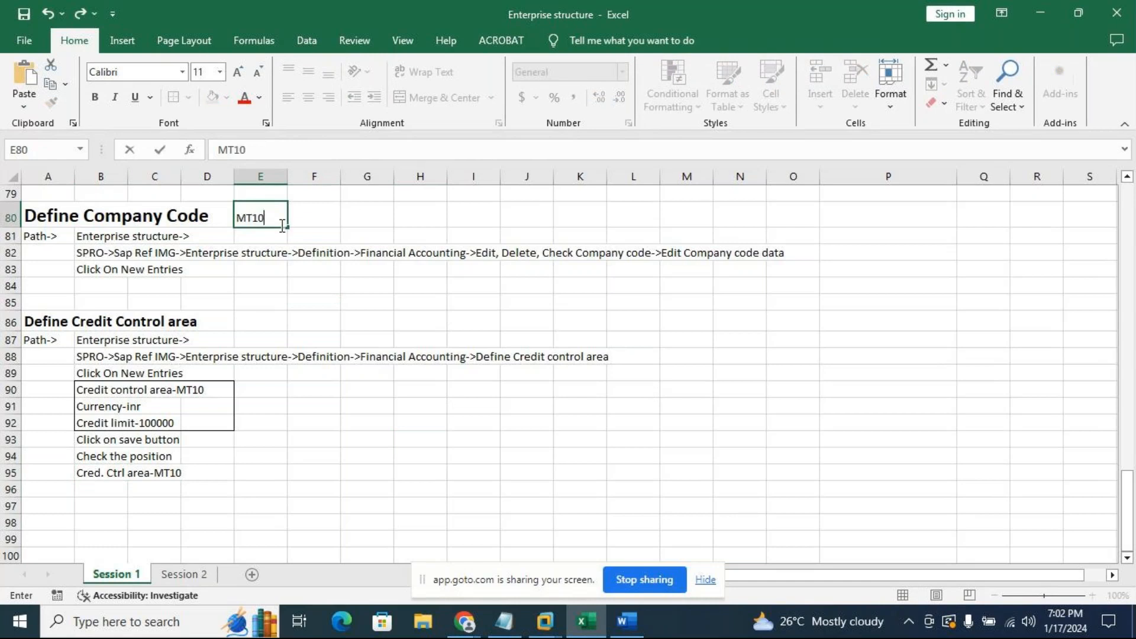
left_click(353, 212)
Enter "Tata10" in cell D52 beside the Define Company heading
scroll(299, 339, "up", 3)
scroll(299, 338, "up", 8)
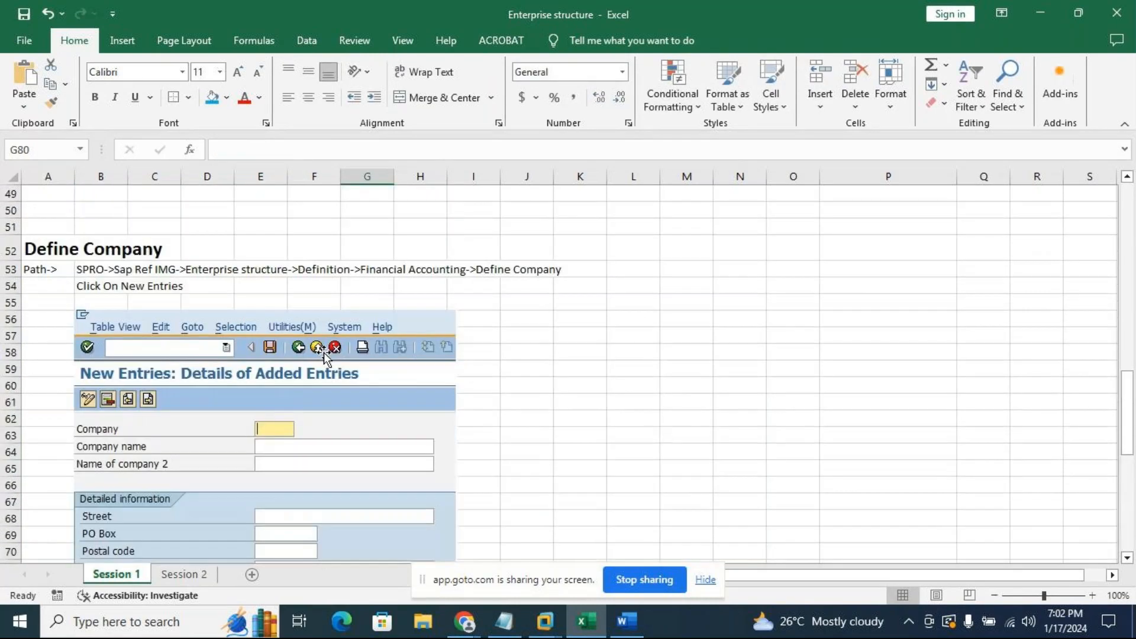
left_click(202, 289)
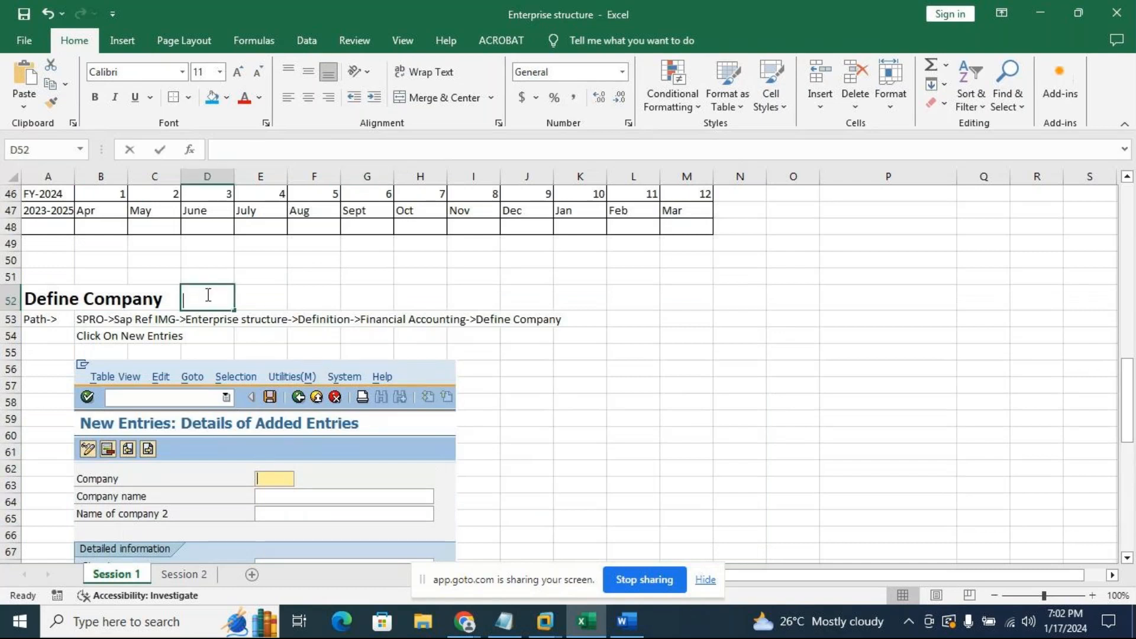
type("Tata")
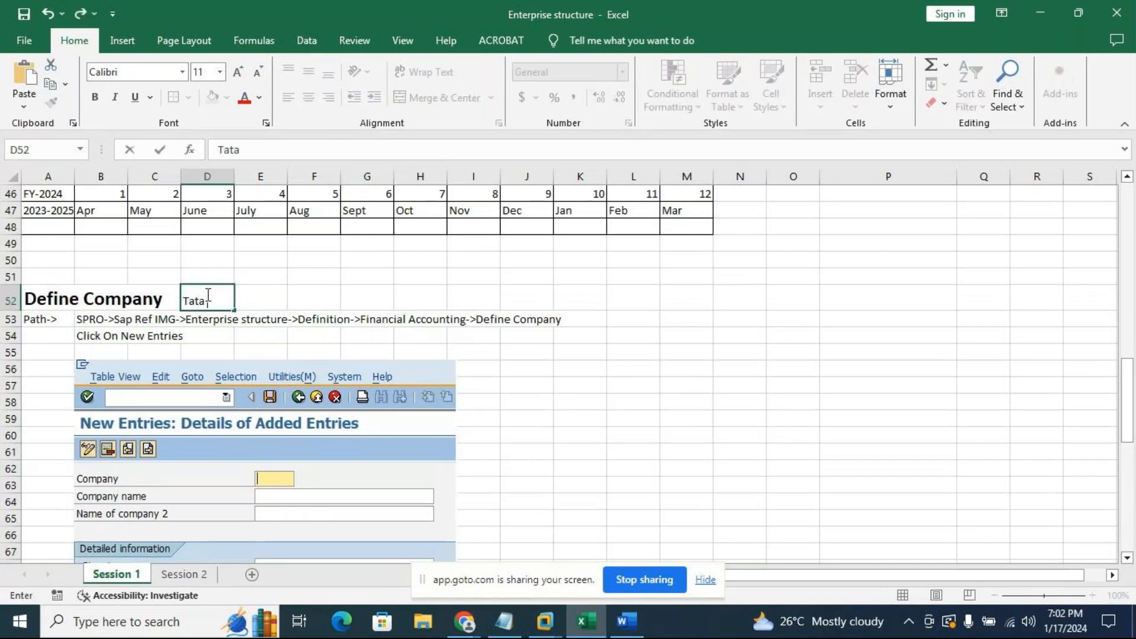
type("10")
Merge and center cells E52:I52 and enter "Tata Group of Company" in the merged cell
left_click_drag(272, 299, 450, 300)
left_click(427, 97)
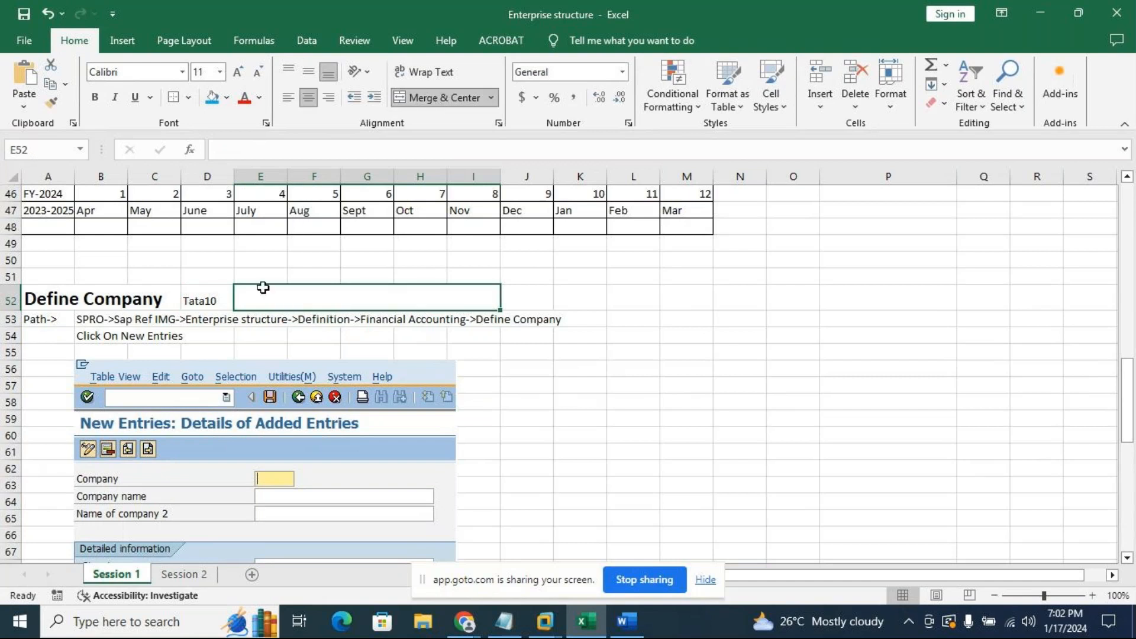
type("Tata Group of ")
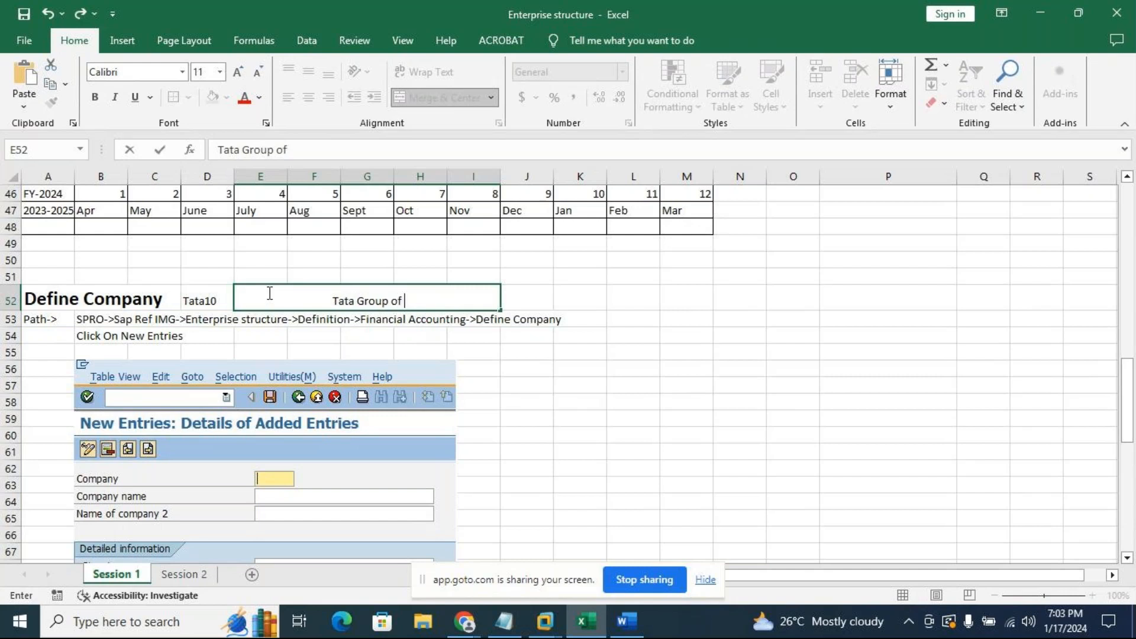
type("Company")
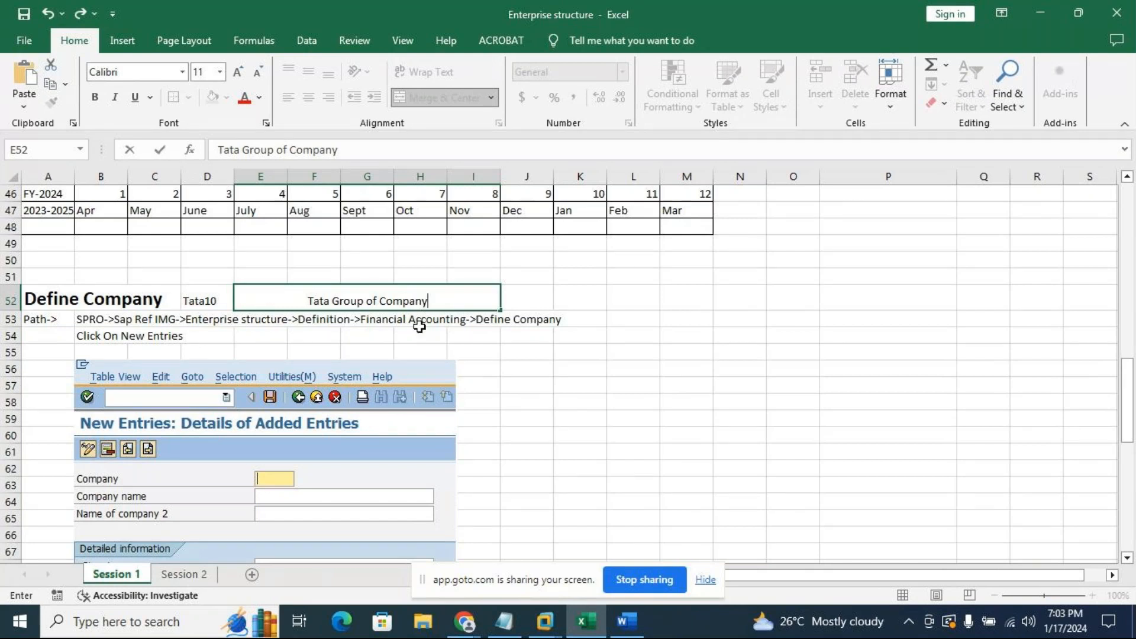
left_click(533, 337)
Format the merged "Tata Group of Company" cell E52 with a blue fill and white, bold, larger text
left_click(374, 295)
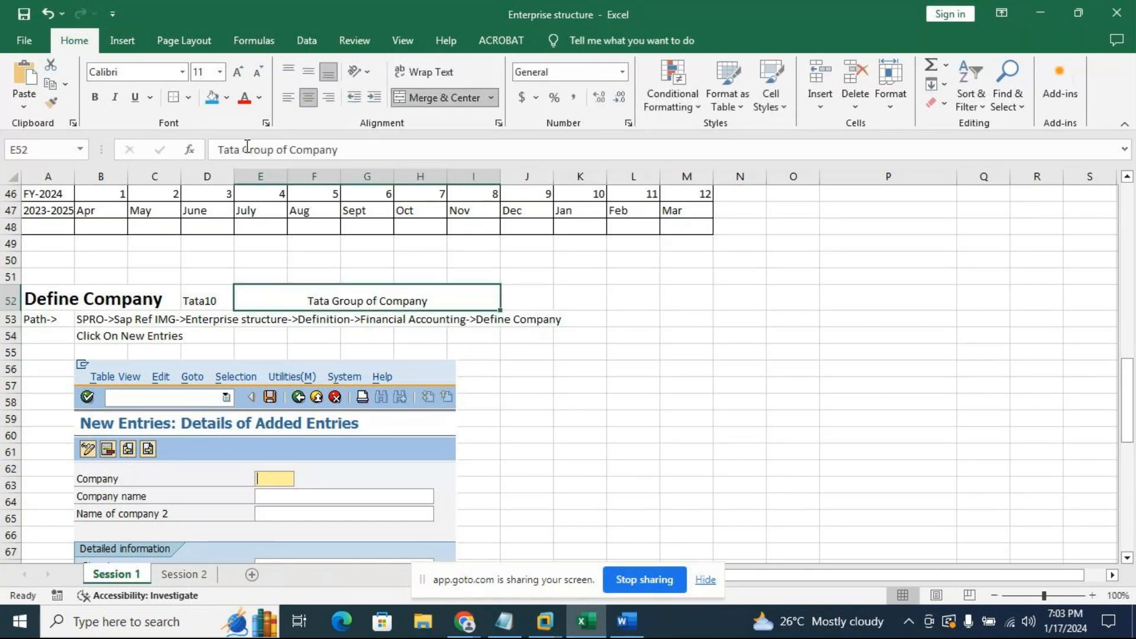
left_click(228, 97)
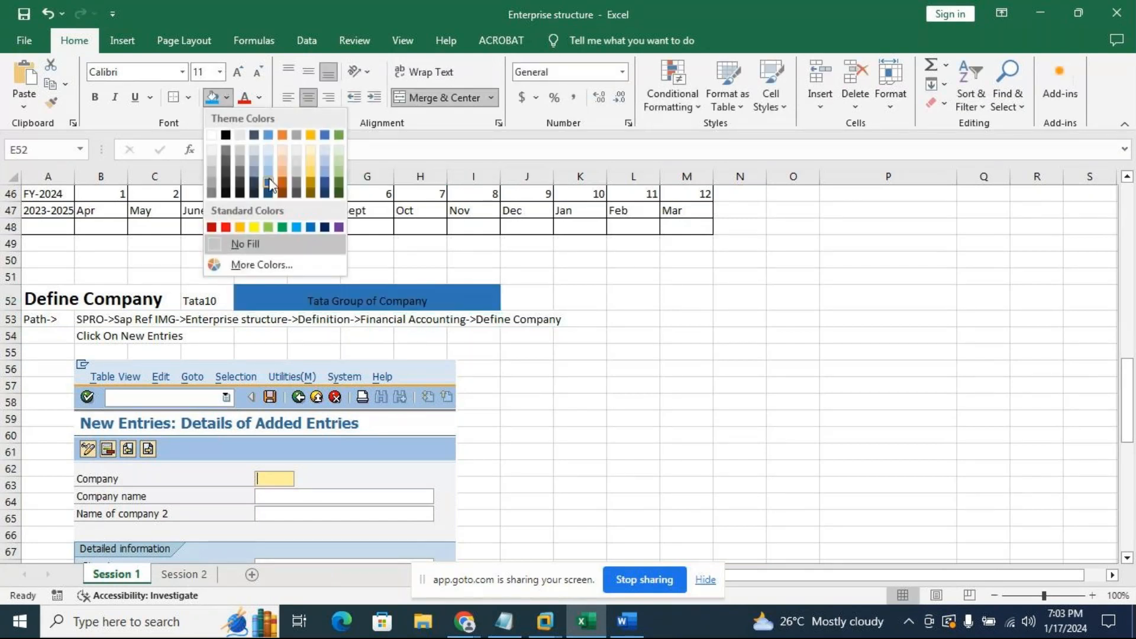
left_click(311, 226)
left_click(261, 99)
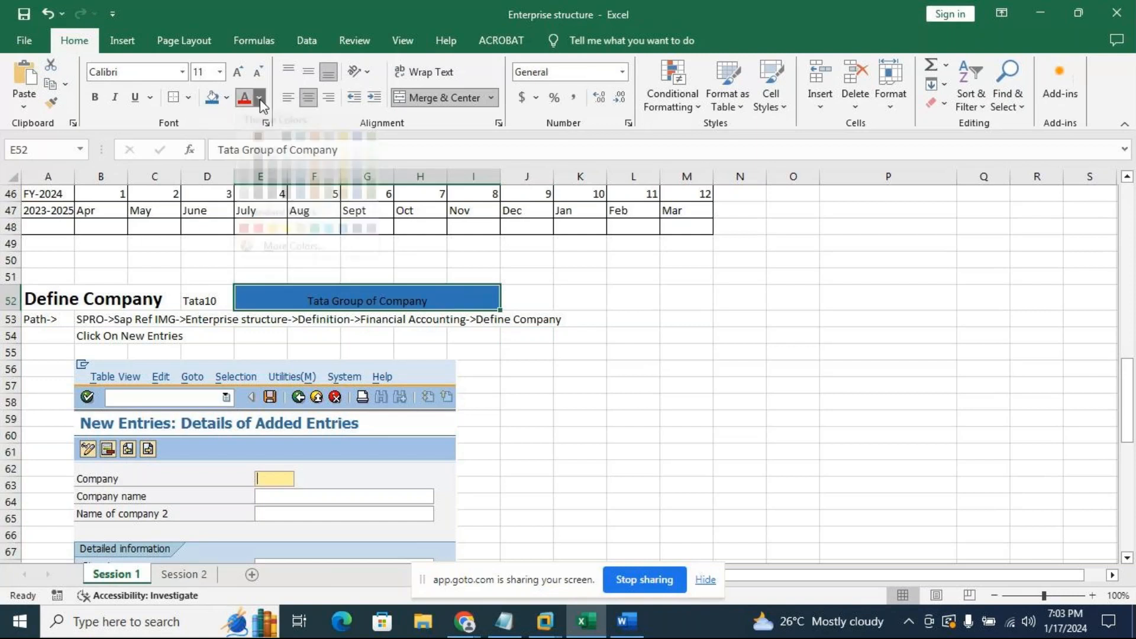
left_click(245, 136)
left_click(238, 72)
left_click(238, 71)
left_click(238, 71)
left_click(238, 72)
left_click(96, 99)
left_click(631, 436)
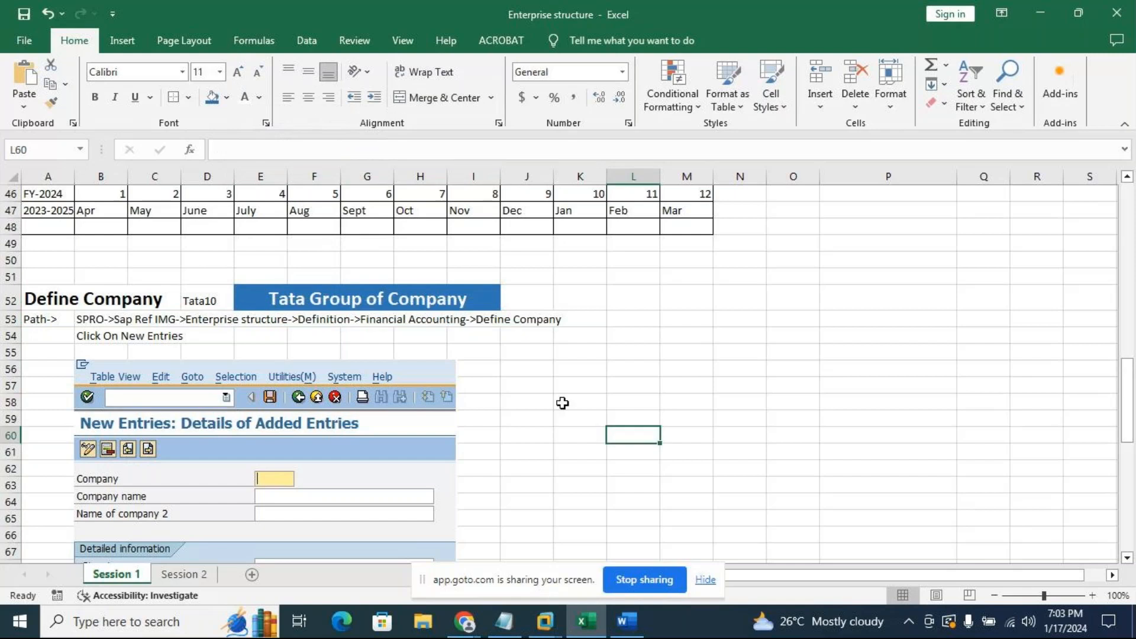
Format cell D52 "Tata10" with a blue fill and white, bold text at size 16
left_click(203, 303)
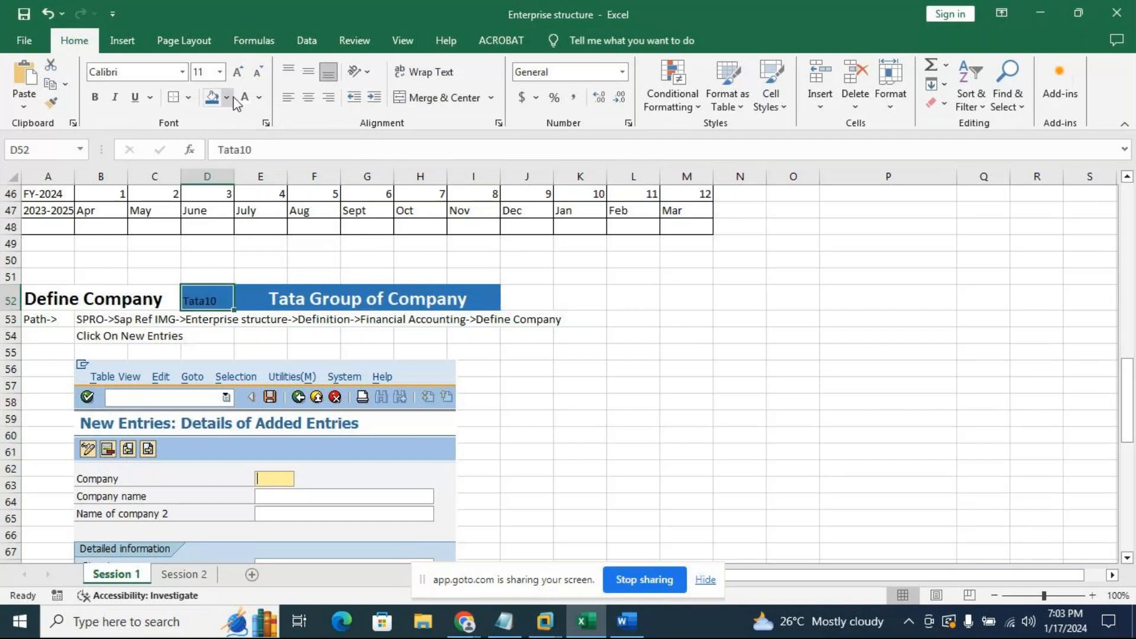
left_click(239, 74)
left_click(239, 74)
left_click(239, 74)
key("ctrl+b")
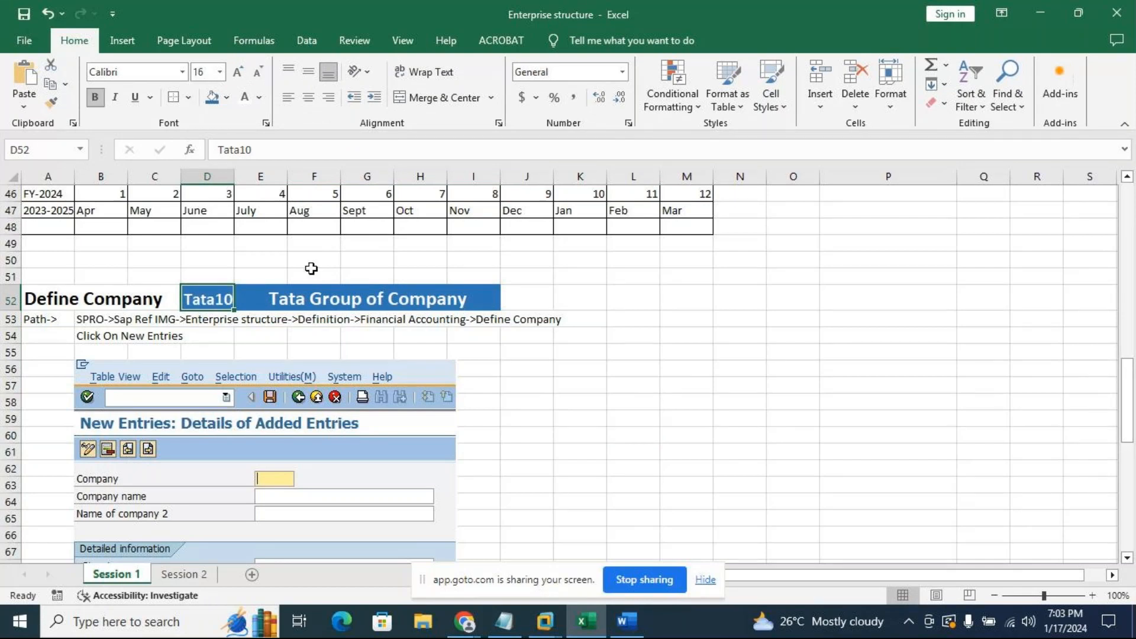
Format company code cell E80 "MT10" with a blue fill and white, bold, larger text
scroll(520, 424, "down", 6)
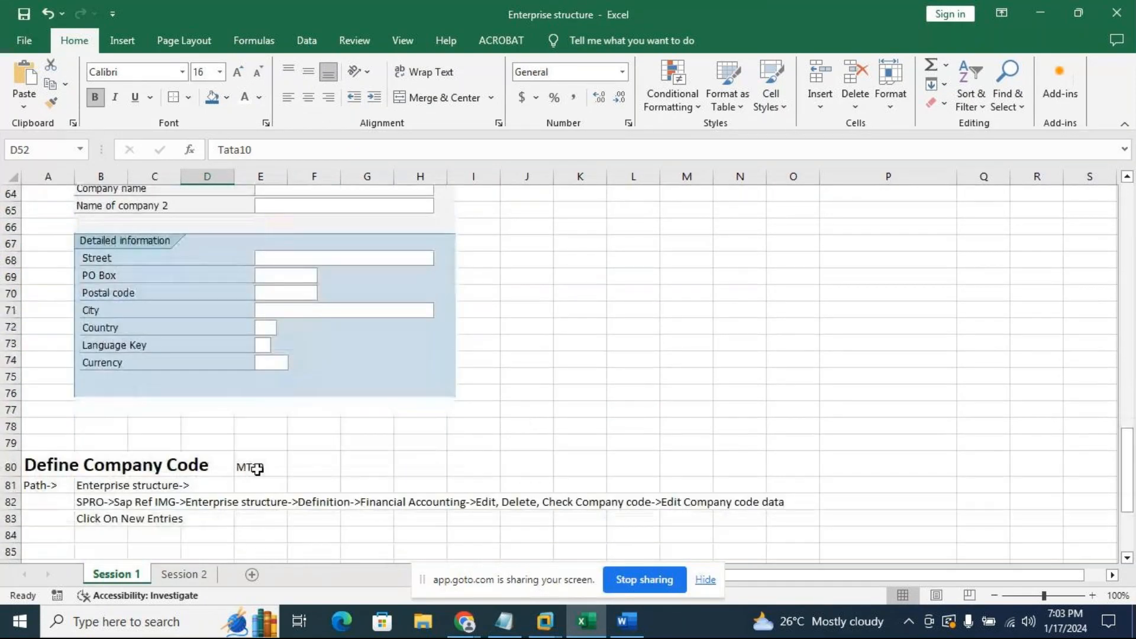
left_click(257, 470)
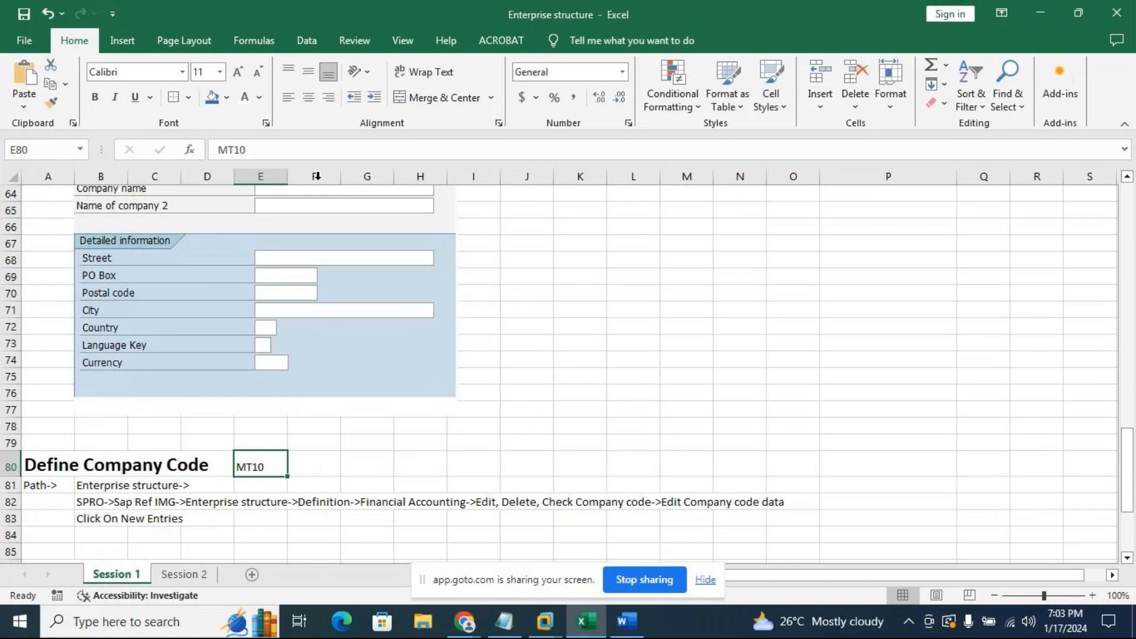
left_click(212, 98)
left_click(245, 98)
left_click(95, 100)
left_click(237, 76)
left_click(237, 76)
left_click(237, 75)
left_click(355, 379)
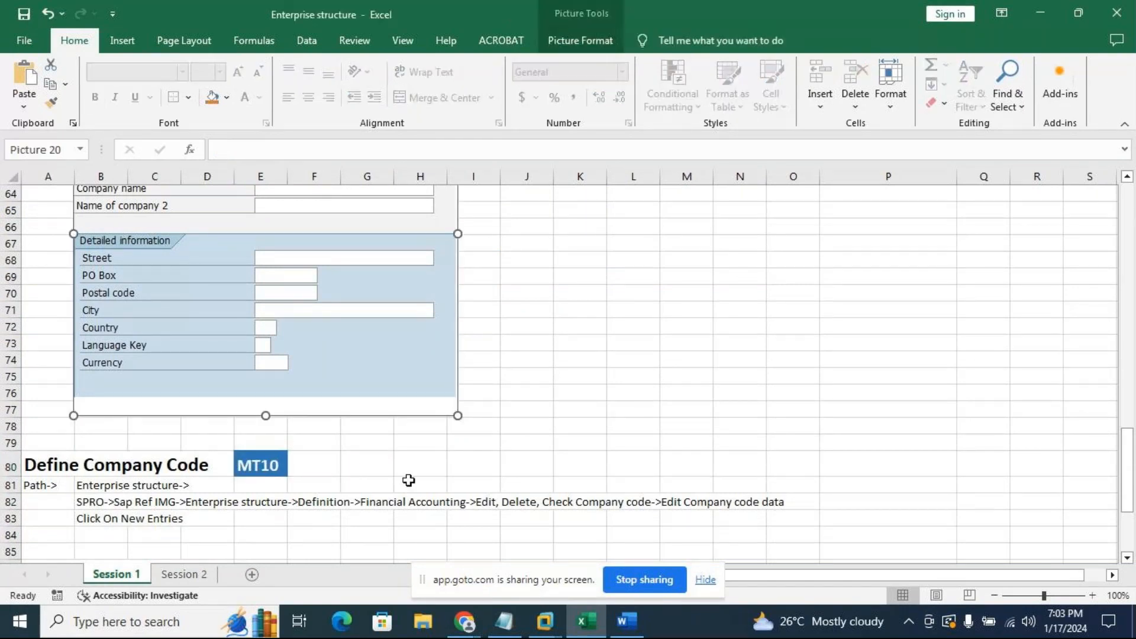
Switch to SAP and save the credit control areas overview, and return to cell B96 in the Excel sheet
scroll(409, 479, "down", 4)
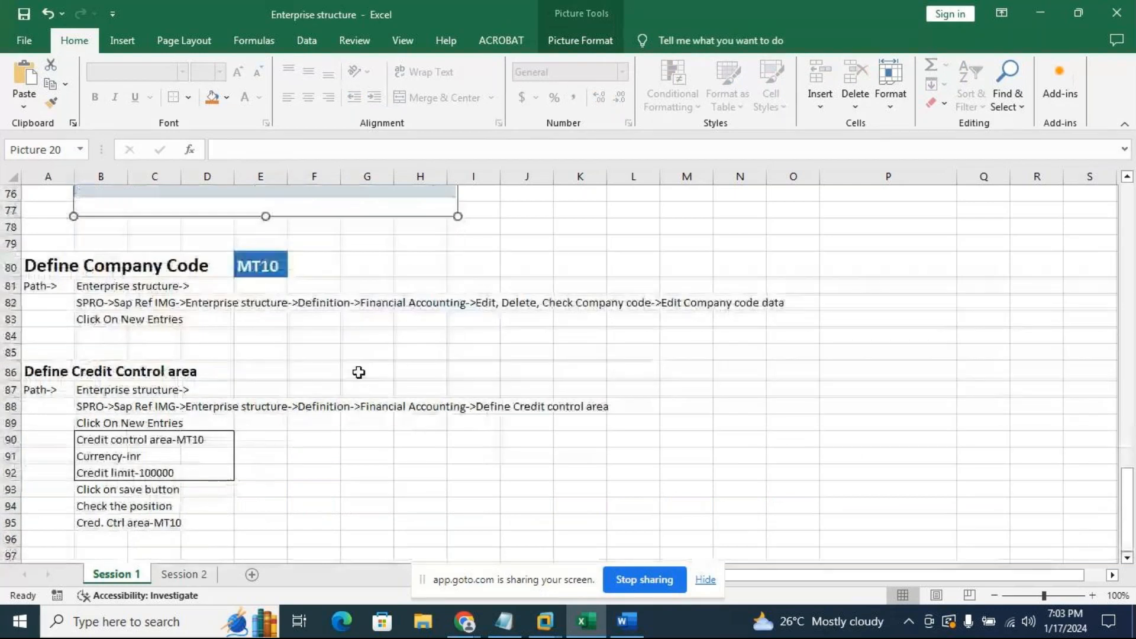
scroll(341, 473, "down", 3)
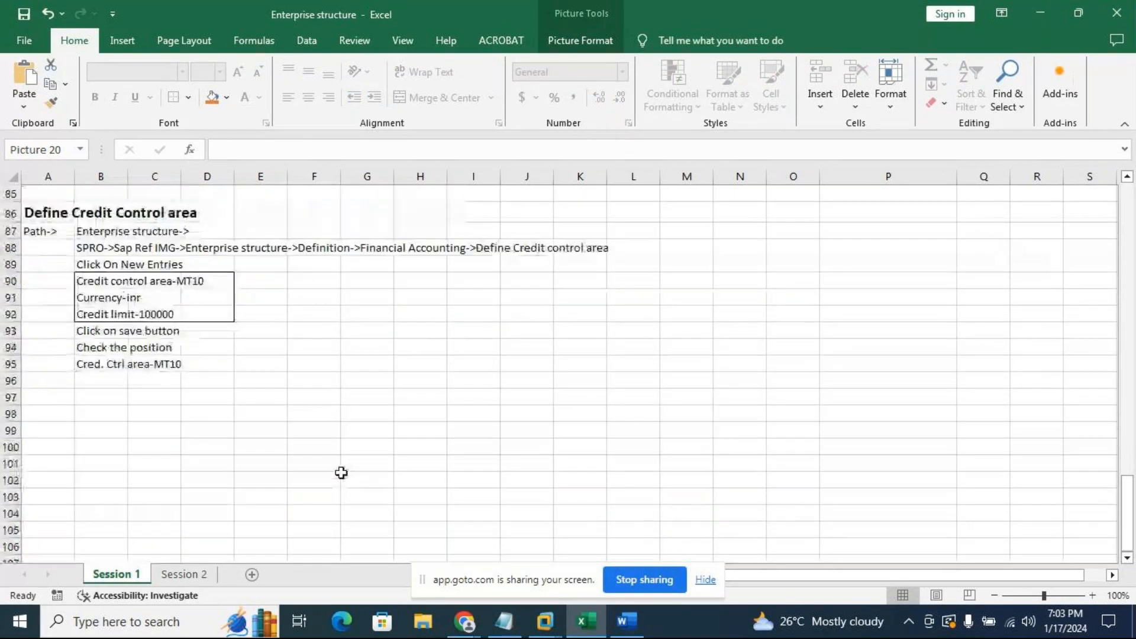
left_click(337, 300)
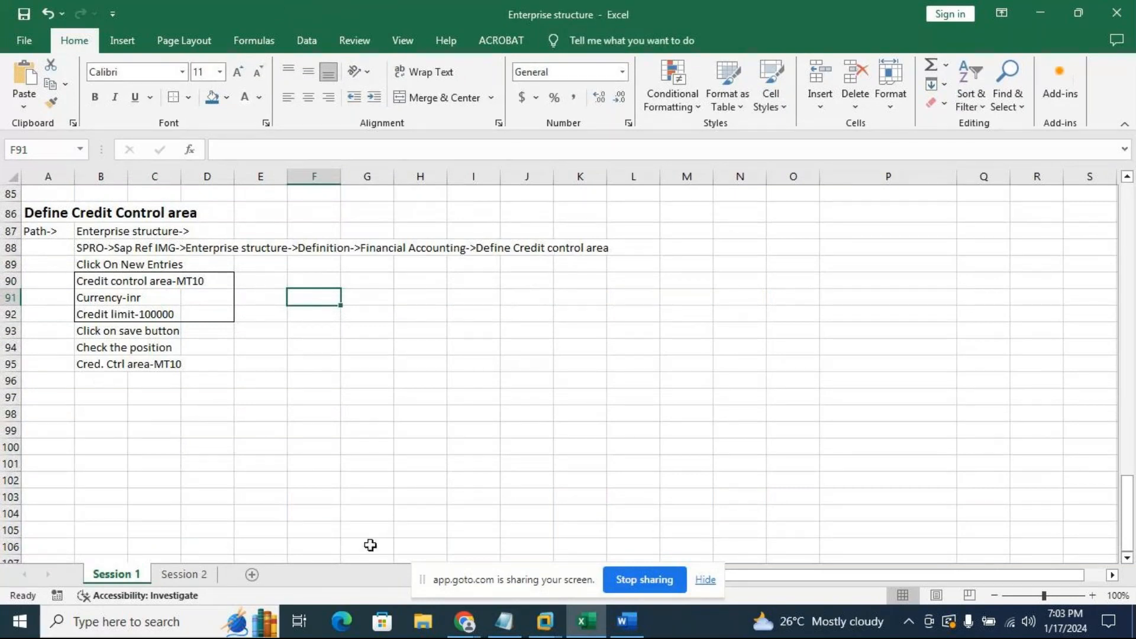
key("alt+Tab")
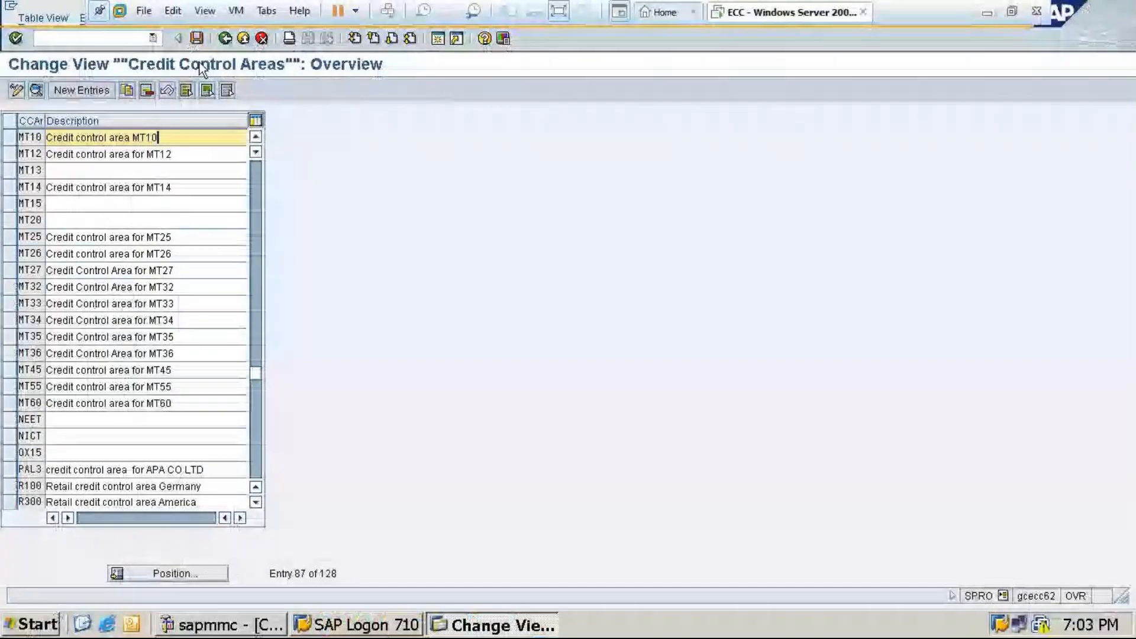
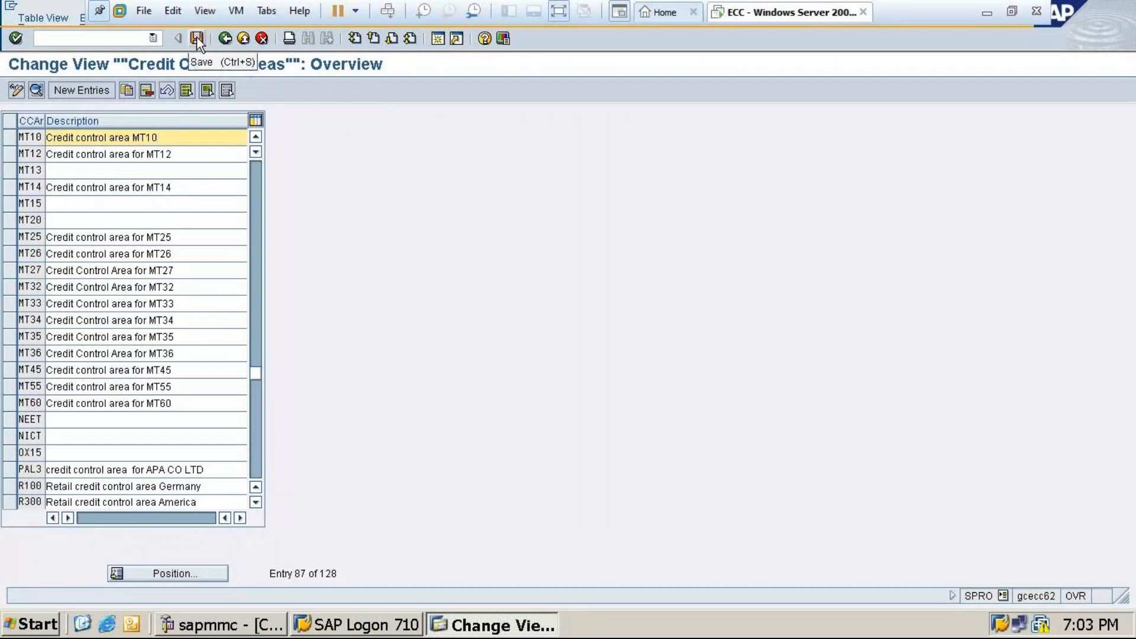
left_click(197, 38)
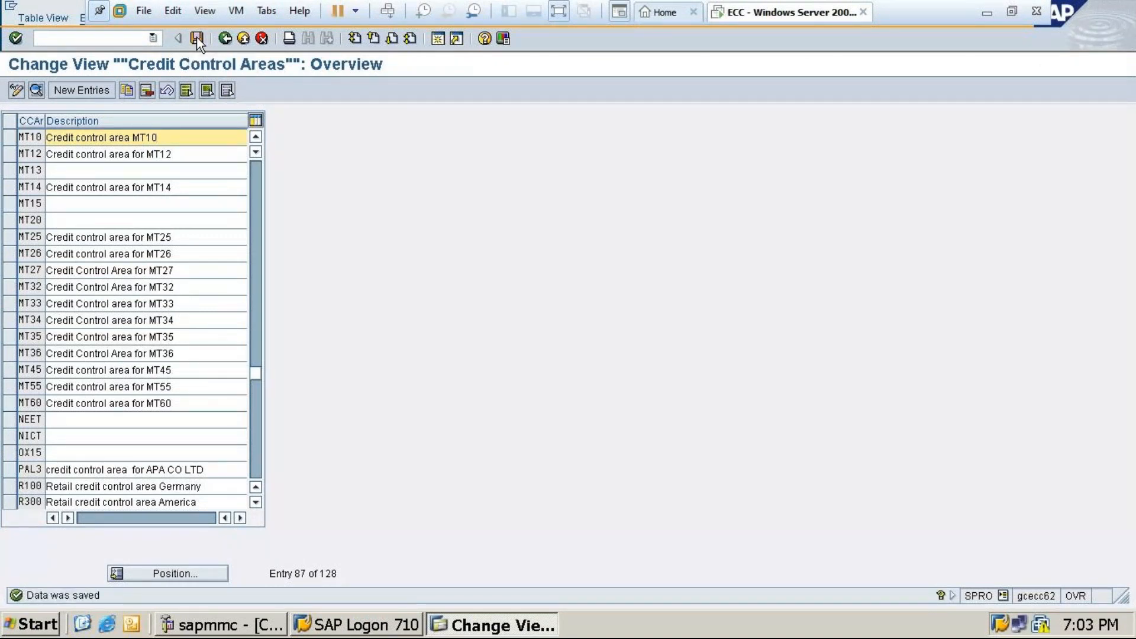
left_click(987, 17)
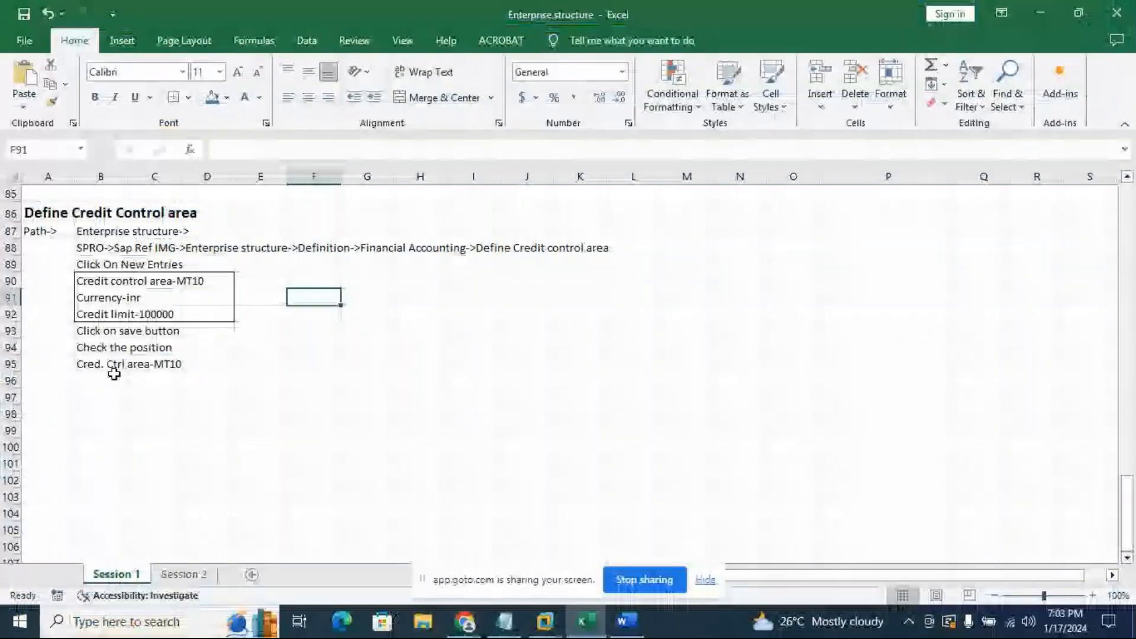
left_click(94, 380)
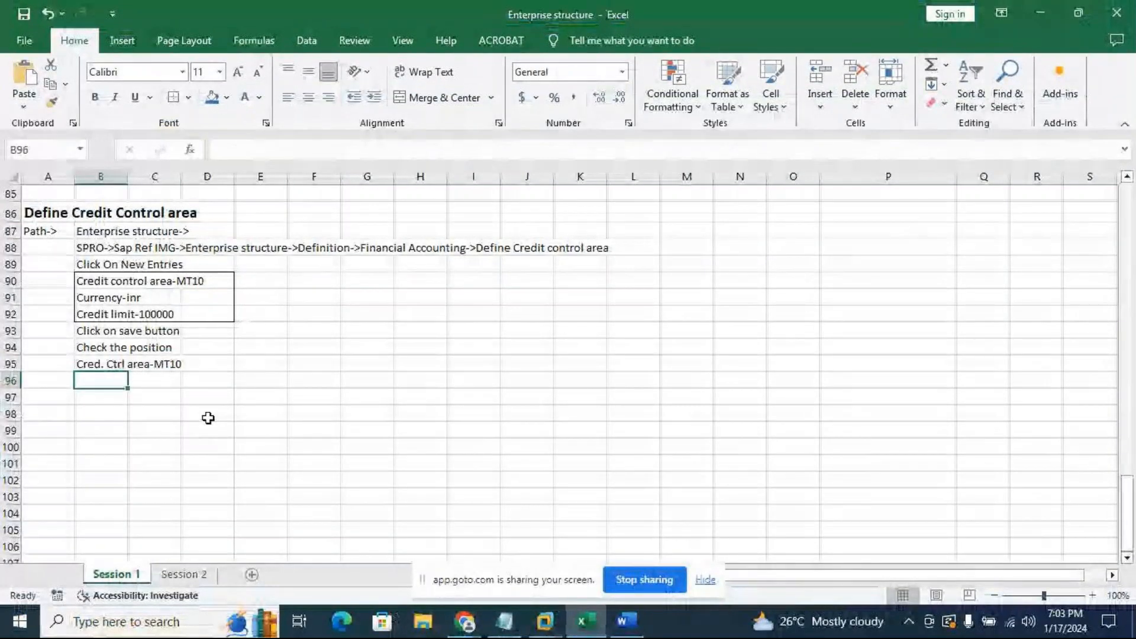
type("Cli")
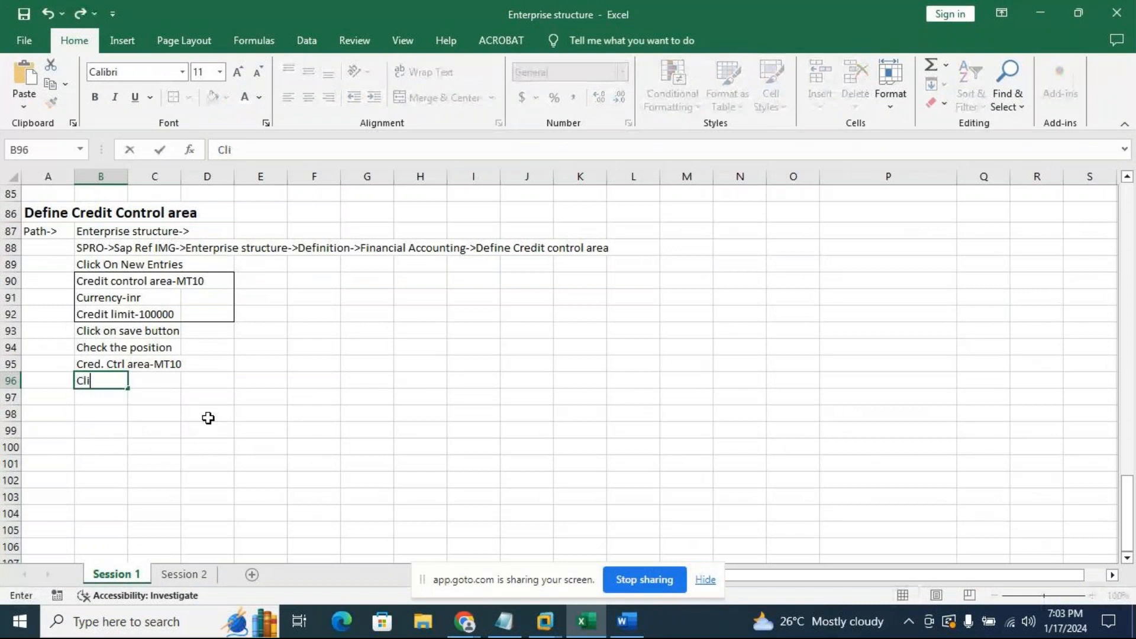
key("BackSpace")
key("BackSpace")
key("BackSpace")
Check the column headings of SAP's credit control areas overview, and enter "CCAR-" in B96 and "Description" in C96 of the Excel sheet
left_click(546, 622)
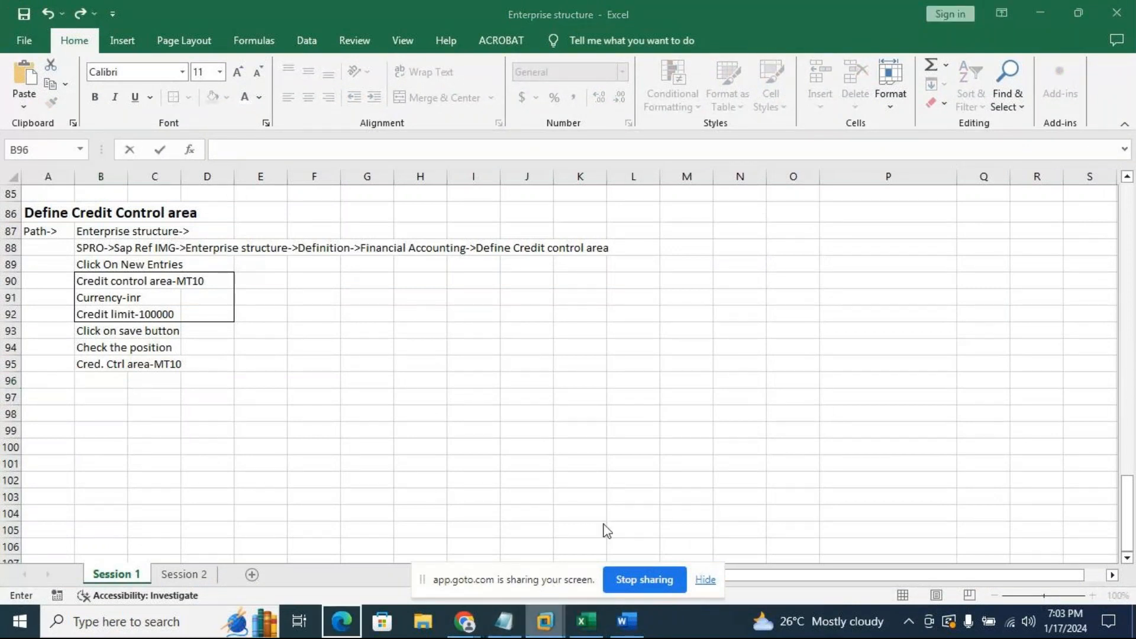
left_click(544, 622)
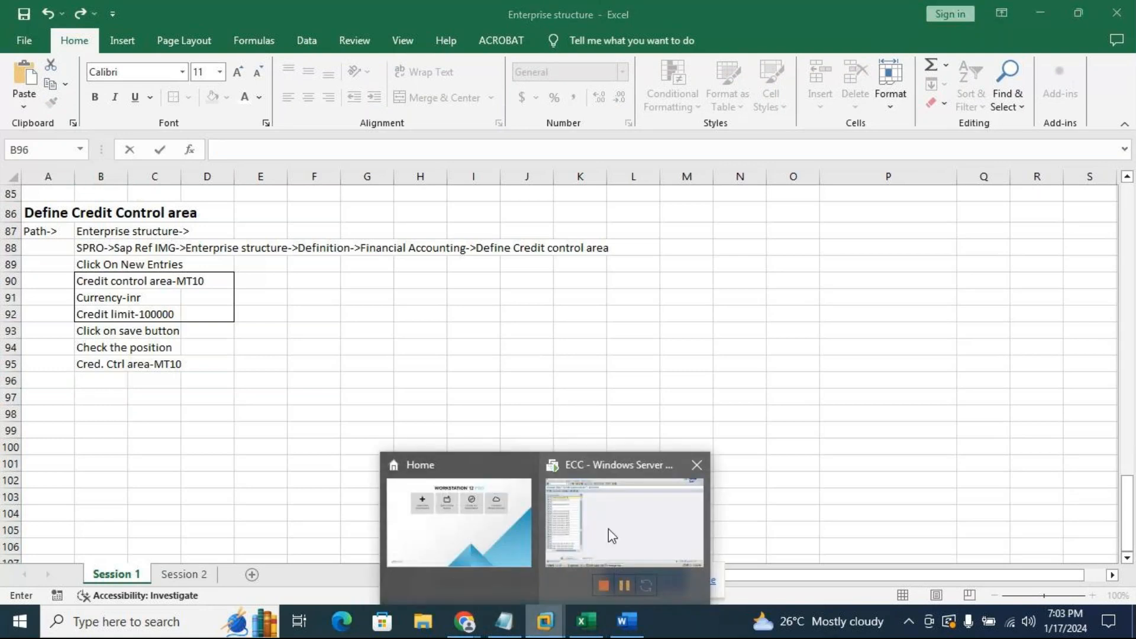
left_click(626, 531)
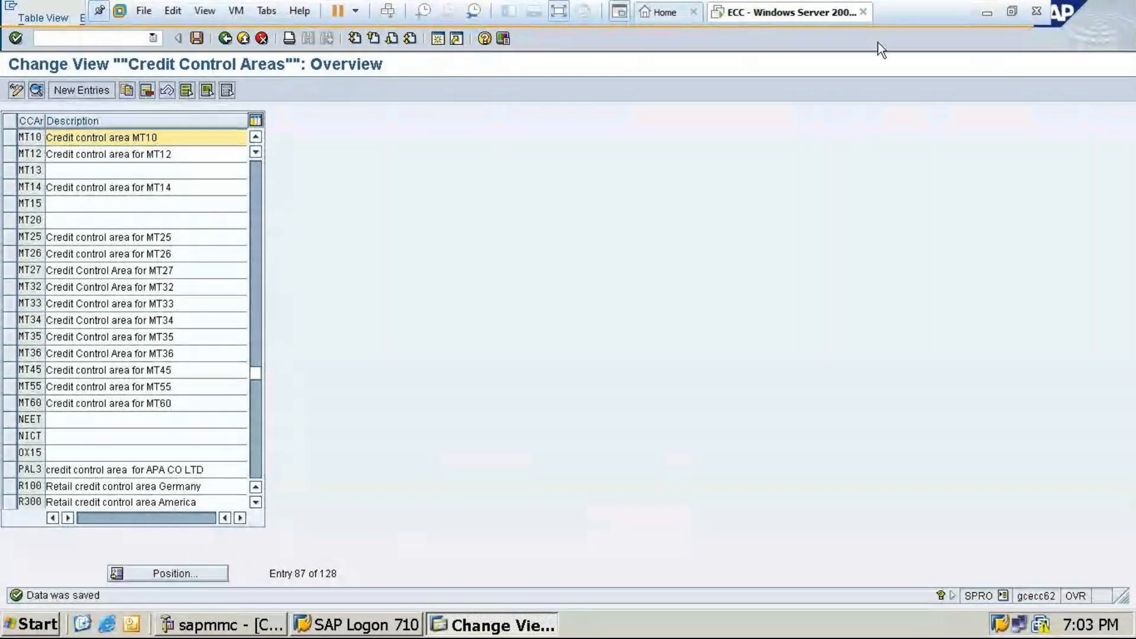
left_click(988, 12)
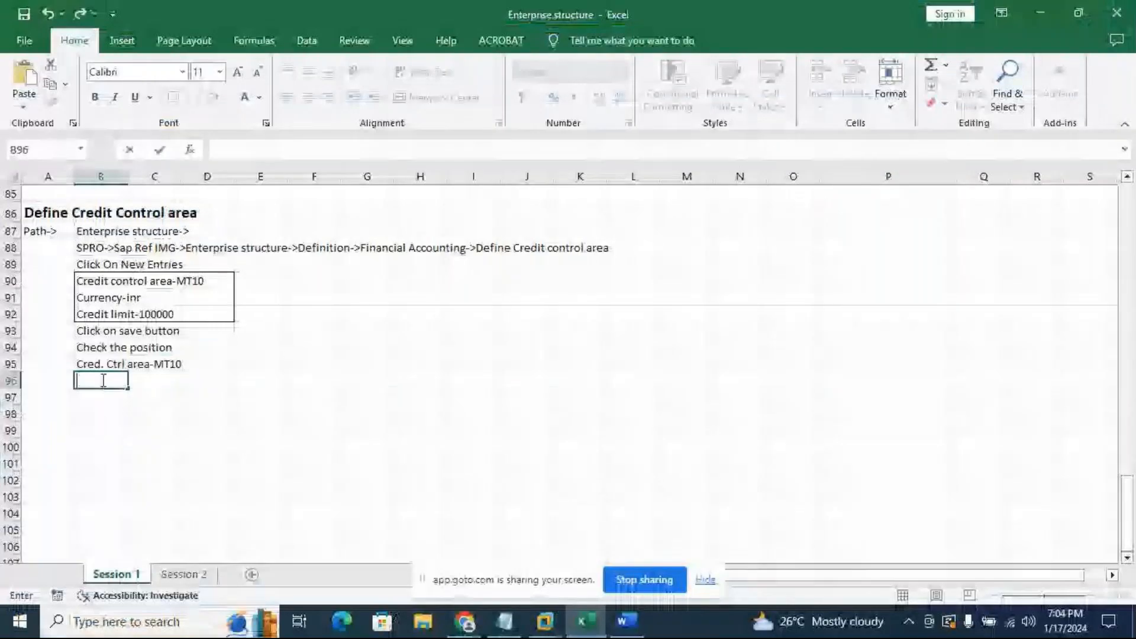
type("CC")
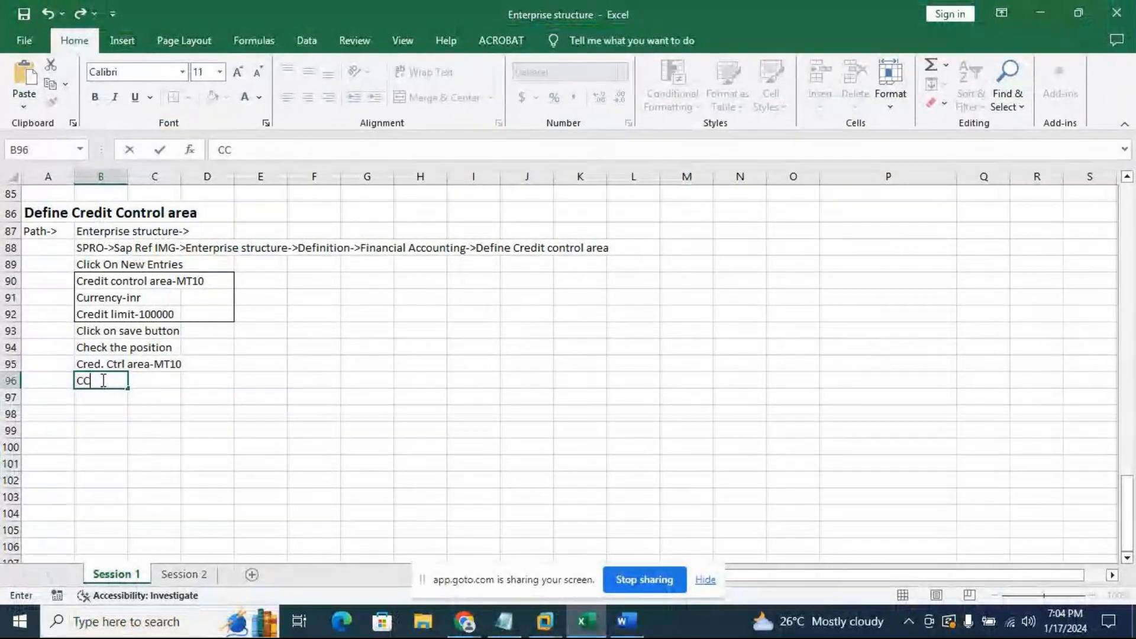
type("AR-")
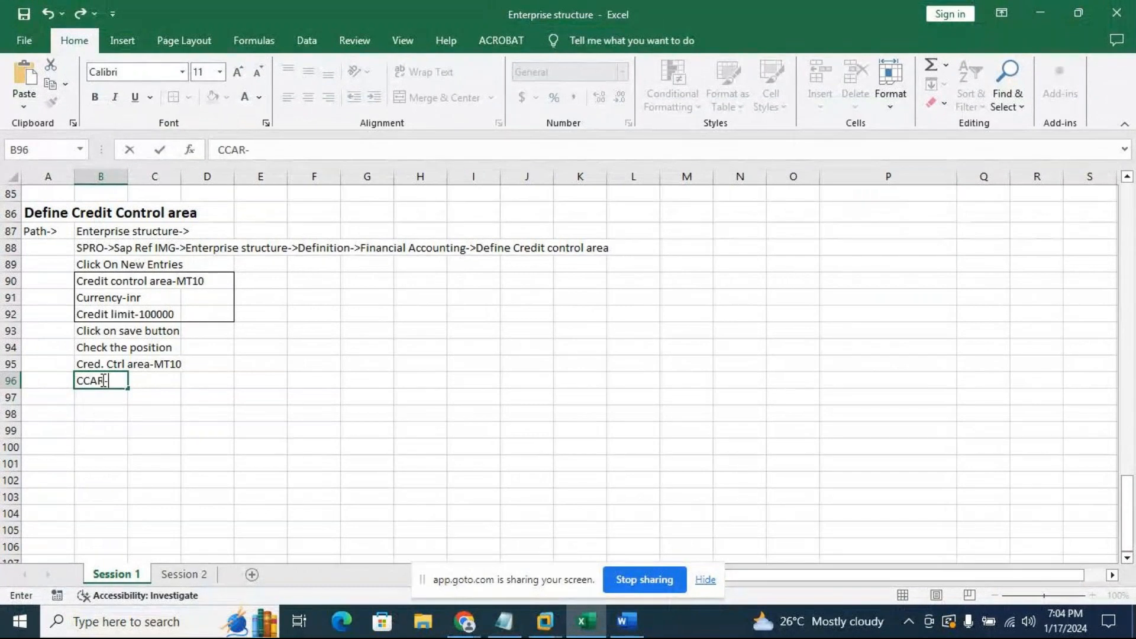
left_click(157, 382)
type("Desc")
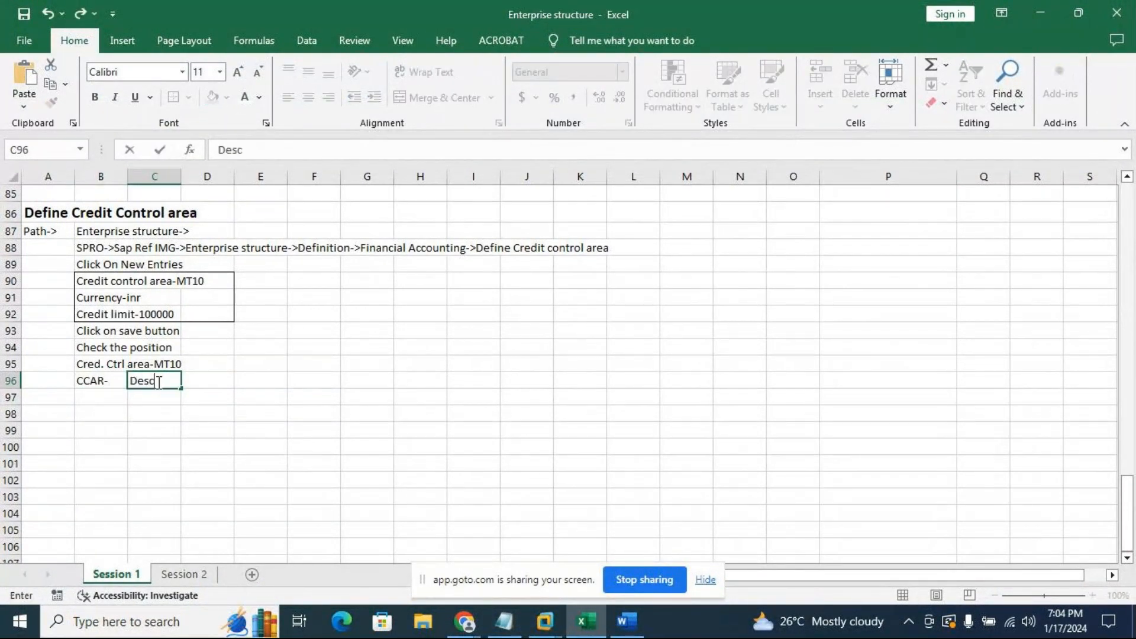
type("ription")
left_click(317, 508)
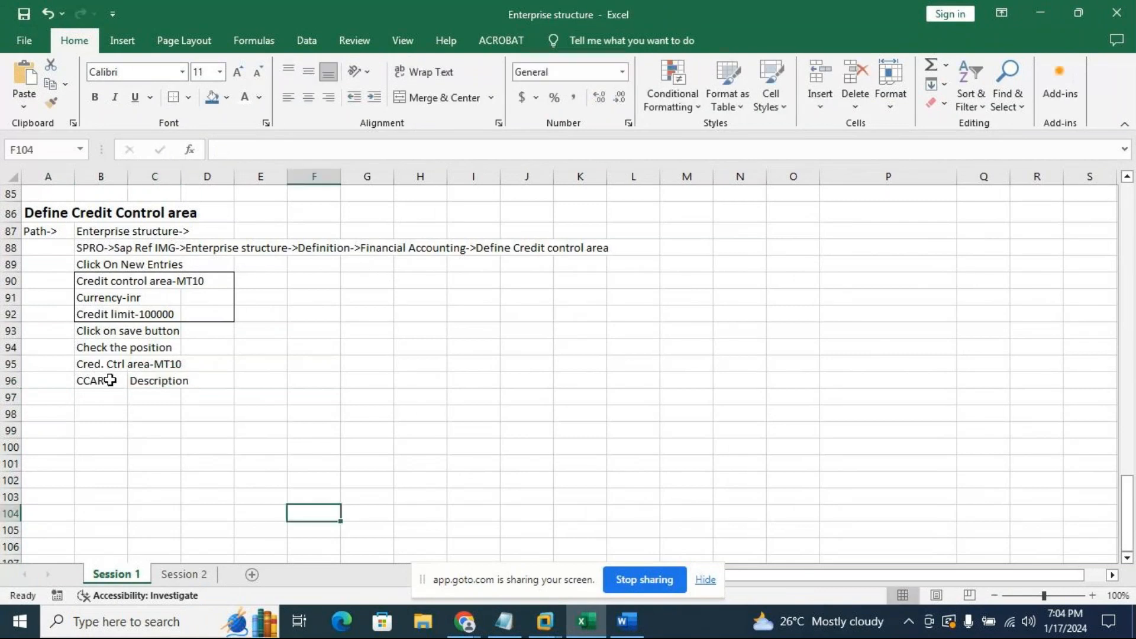
Enter "MT10" in B97 and "Credit control area for MT10" in C97
left_click(103, 399)
type("MT10")
left_click(147, 403)
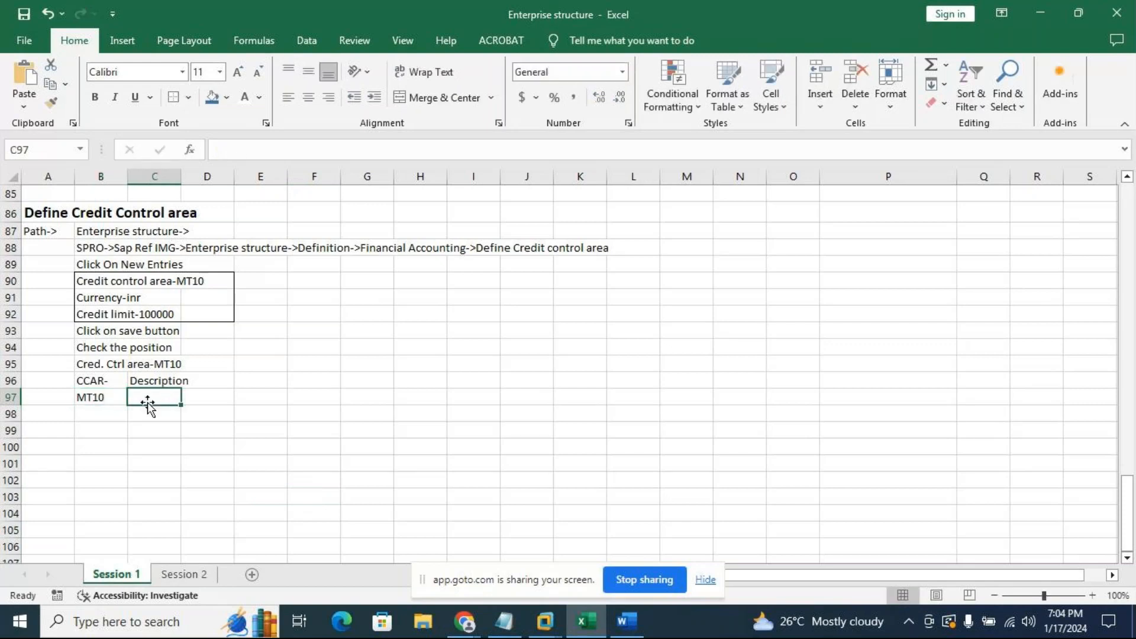
type("Cre")
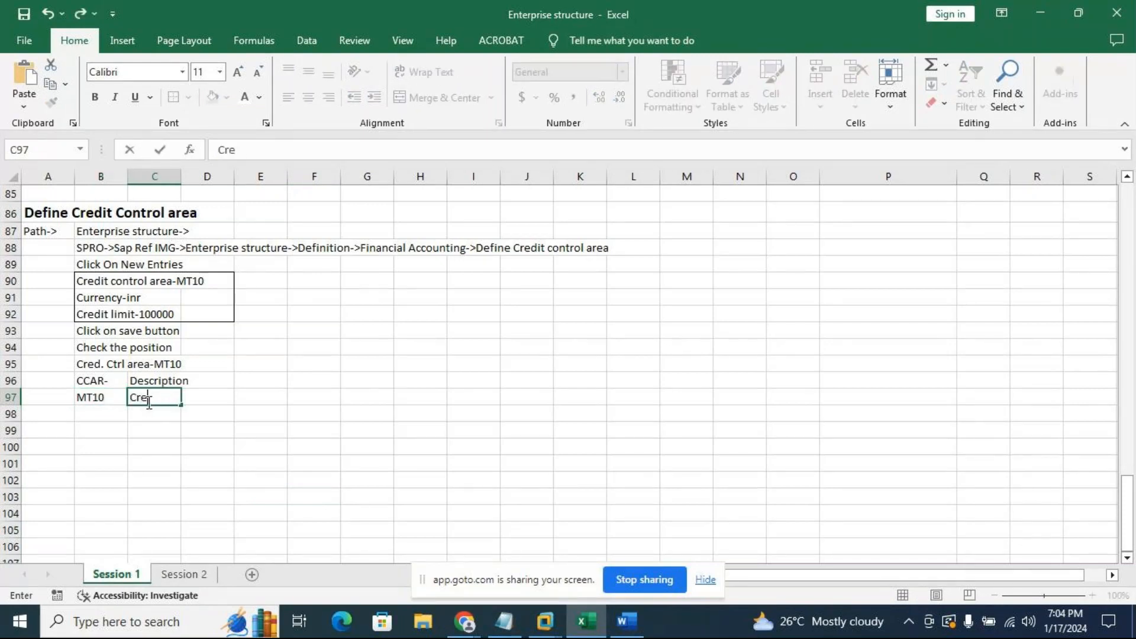
type("dit control area for MT10")
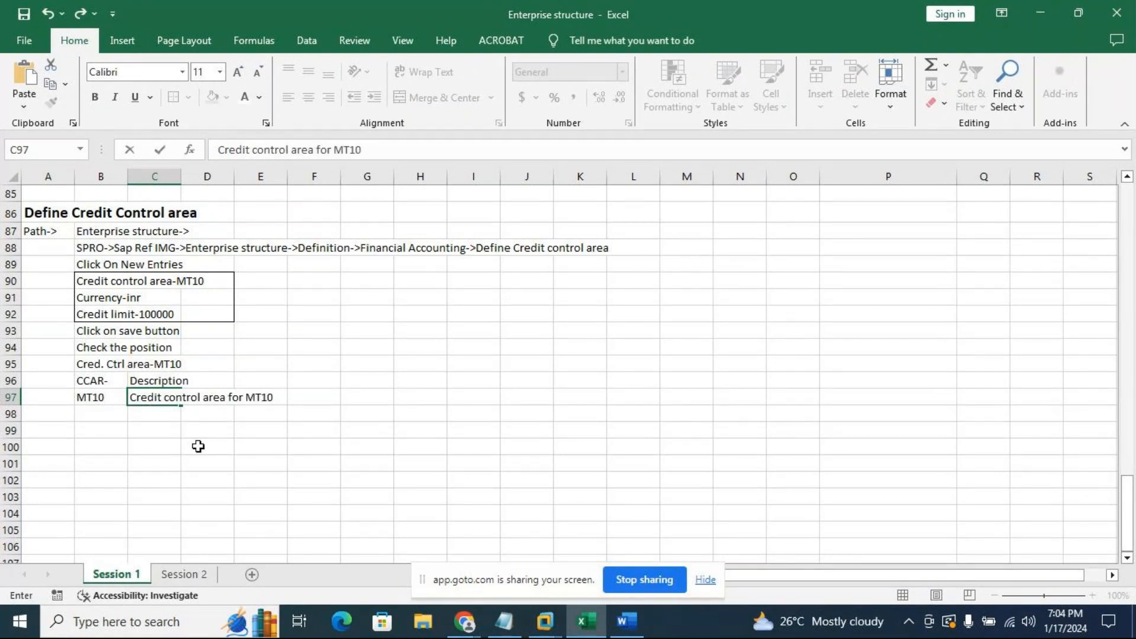
left_click(214, 461)
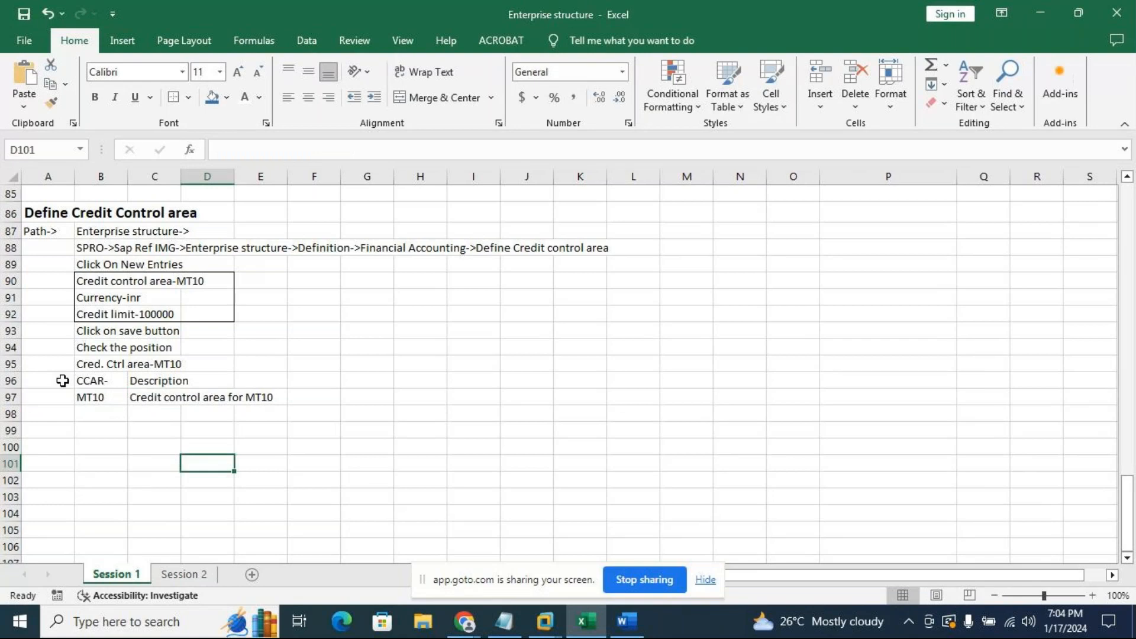
Apply outside and inner borders to the small credit control area table in B96:E97
left_click_drag(85, 378, 279, 400)
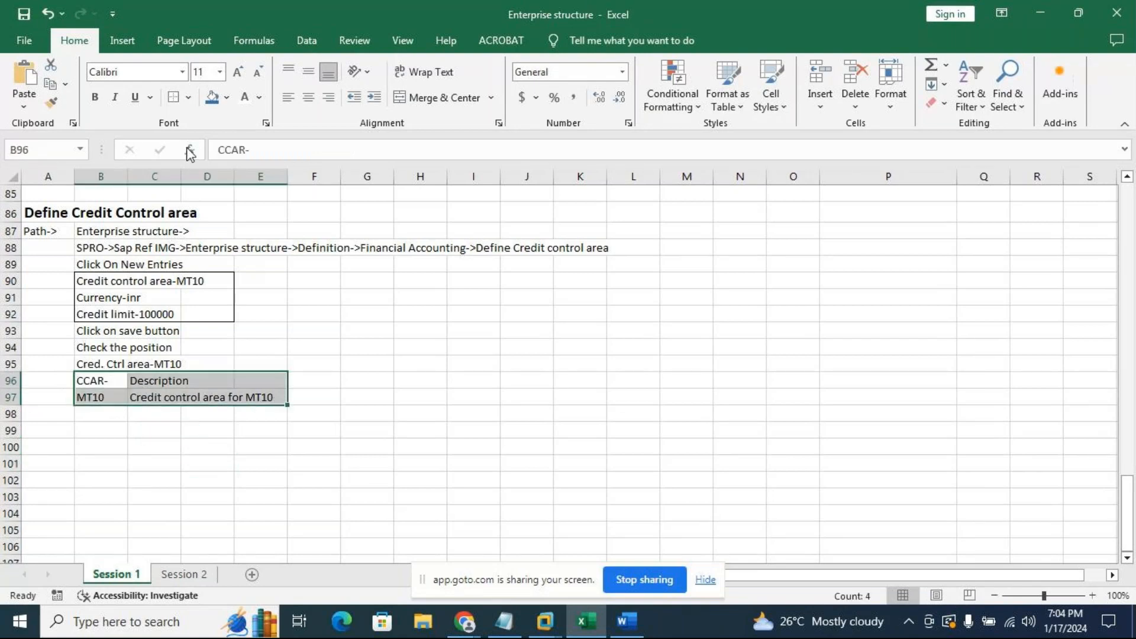
left_click(173, 97)
left_click(367, 380)
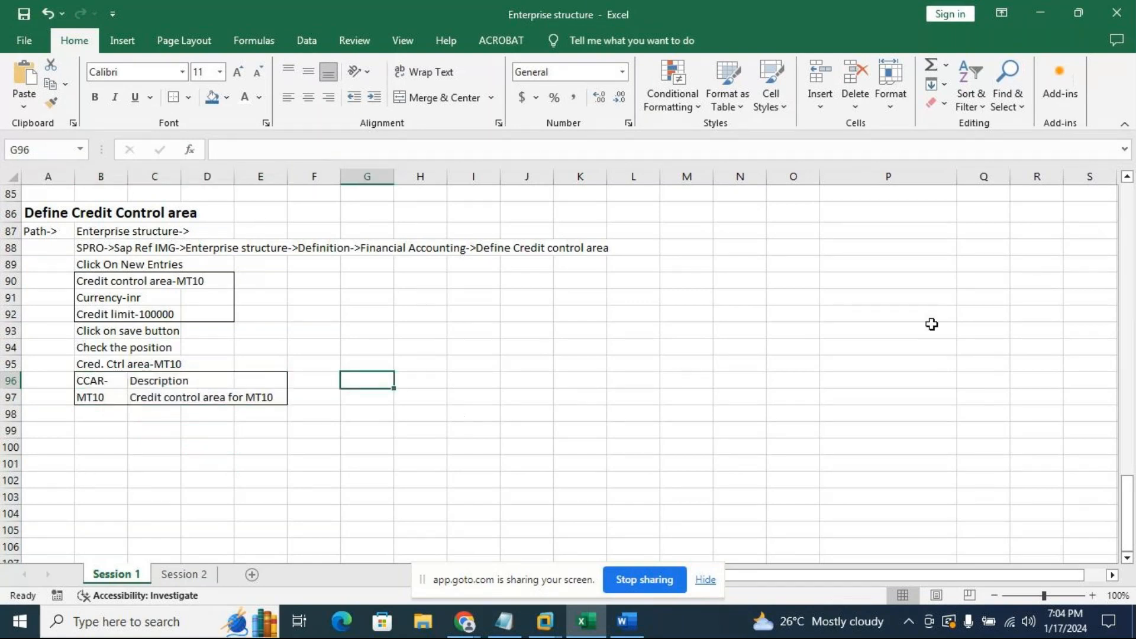
left_click_drag(76, 378, 279, 400)
left_click(188, 98)
left_click(219, 241)
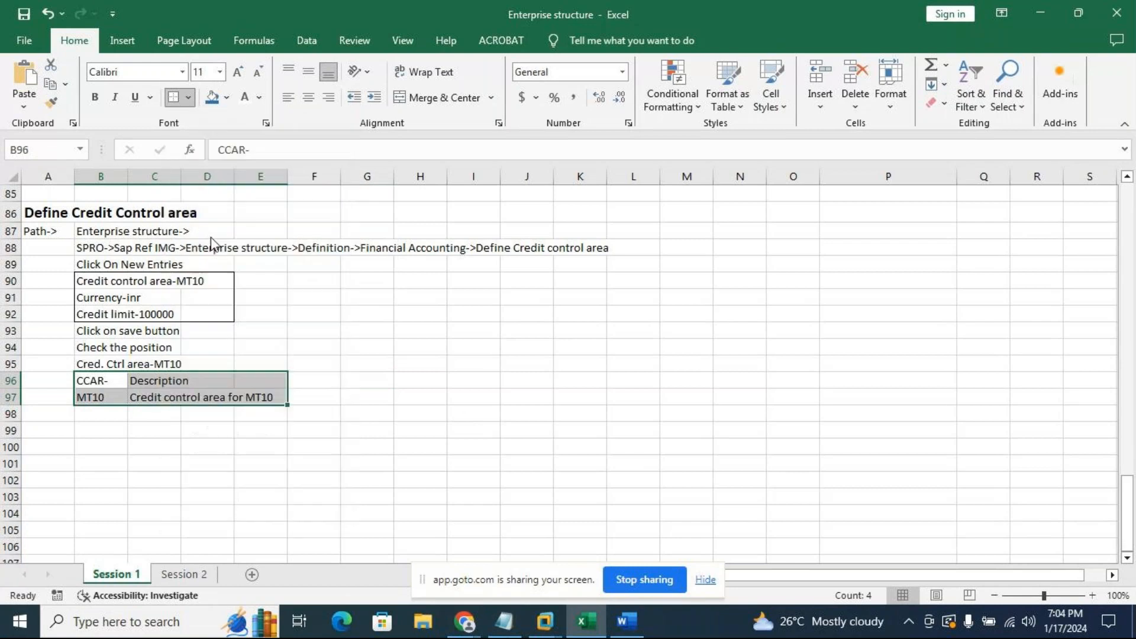
left_click(373, 381)
Merge and center the "Description" heading across C96:E96
left_click_drag(157, 379, 266, 382)
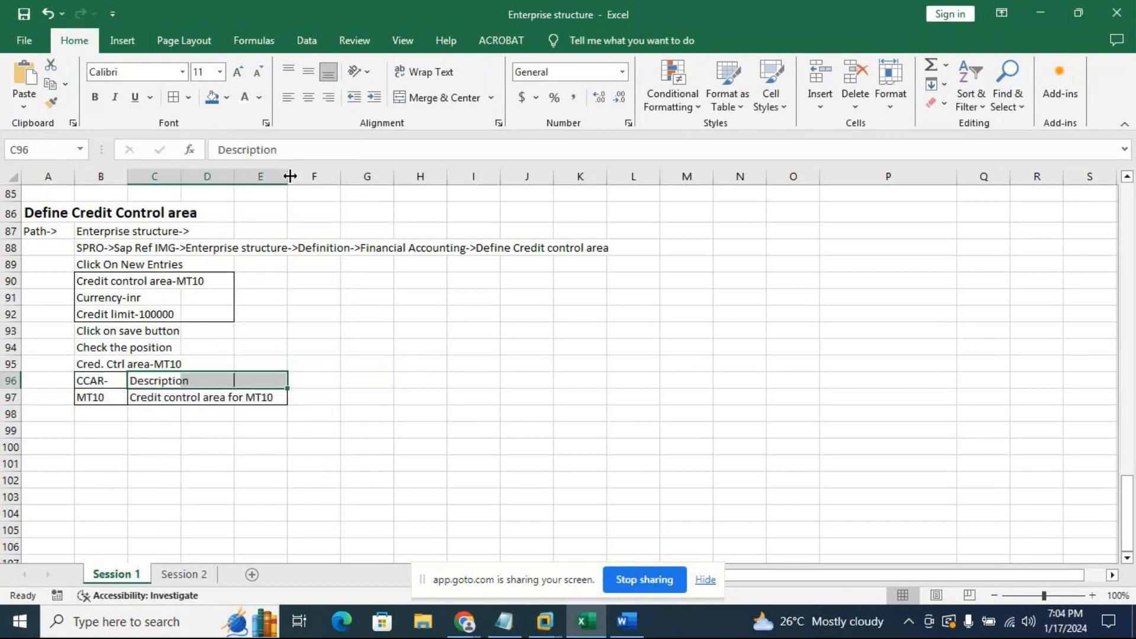
left_click(408, 96)
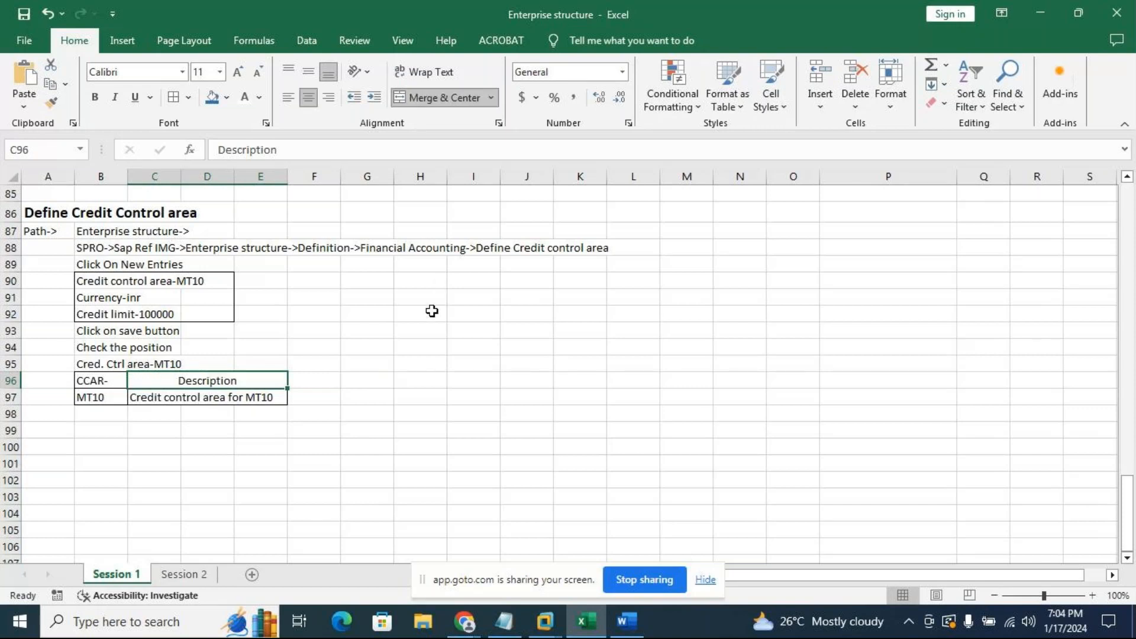
left_click(421, 380)
left_click(317, 446)
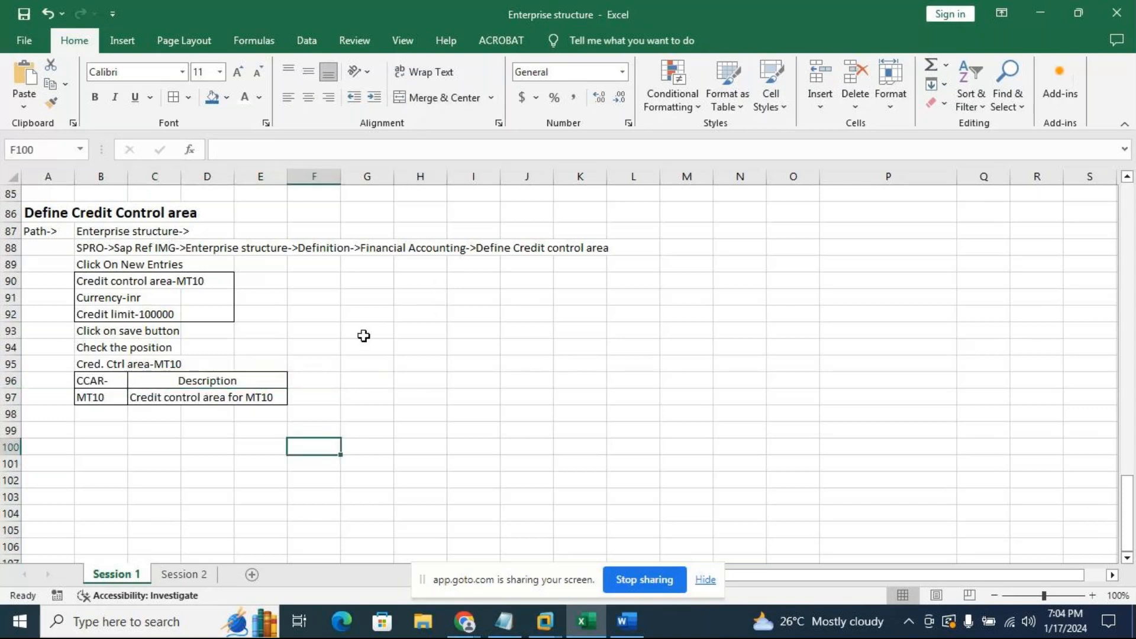
left_click(451, 342)
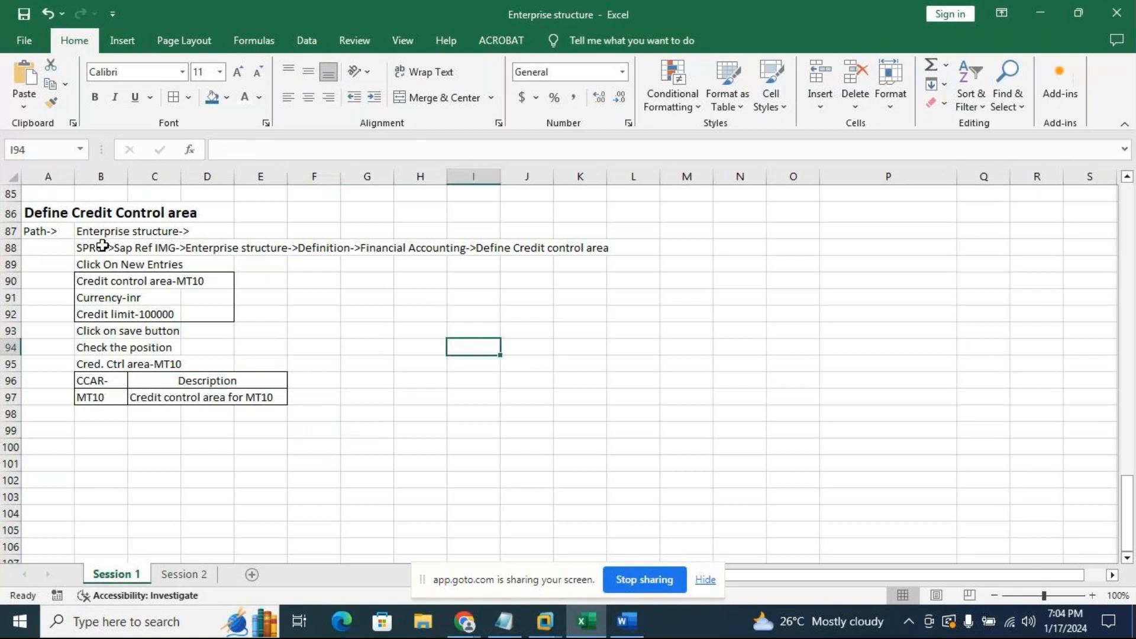
Set the font color of the "Define Company" heading in A52 to standard red
scroll(432, 396, "up", 13)
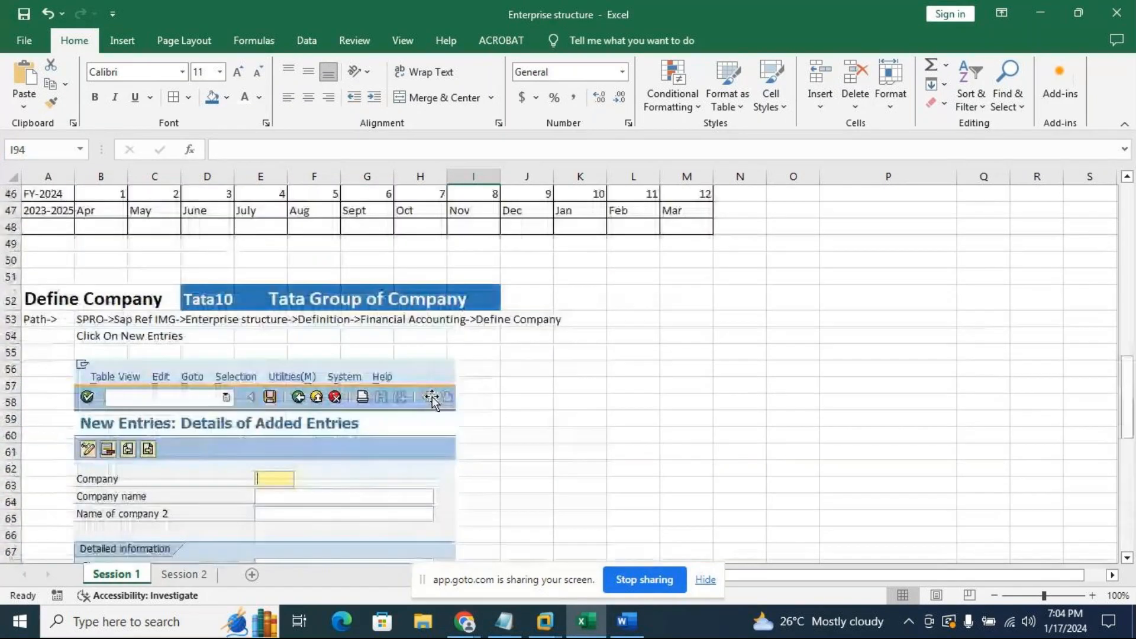
left_click(82, 299)
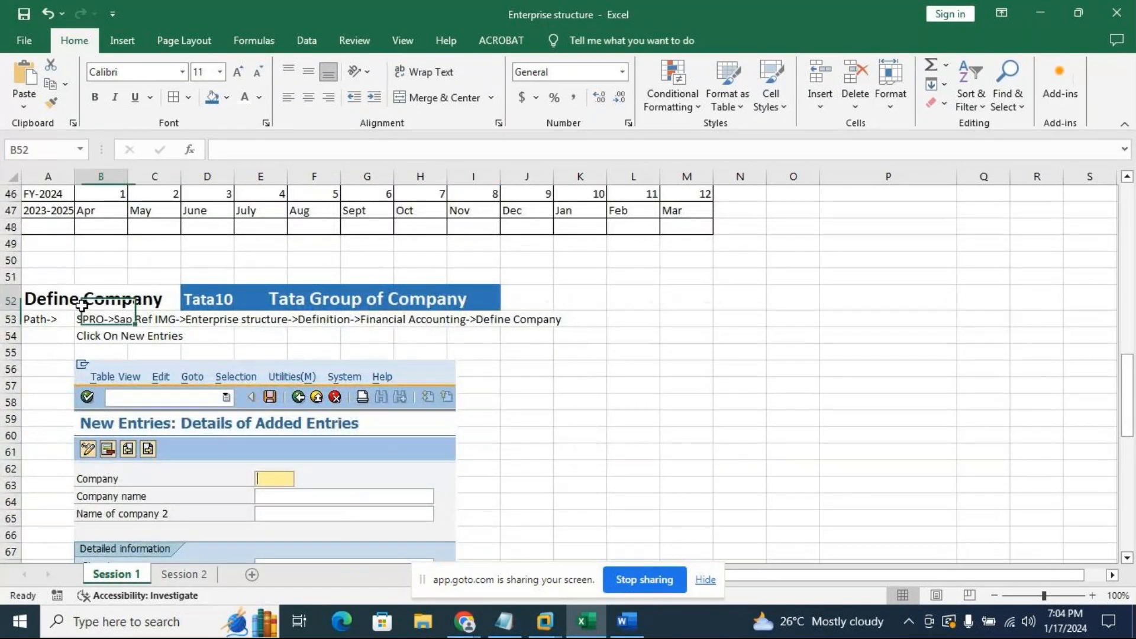
left_click(45, 291)
left_click(259, 97)
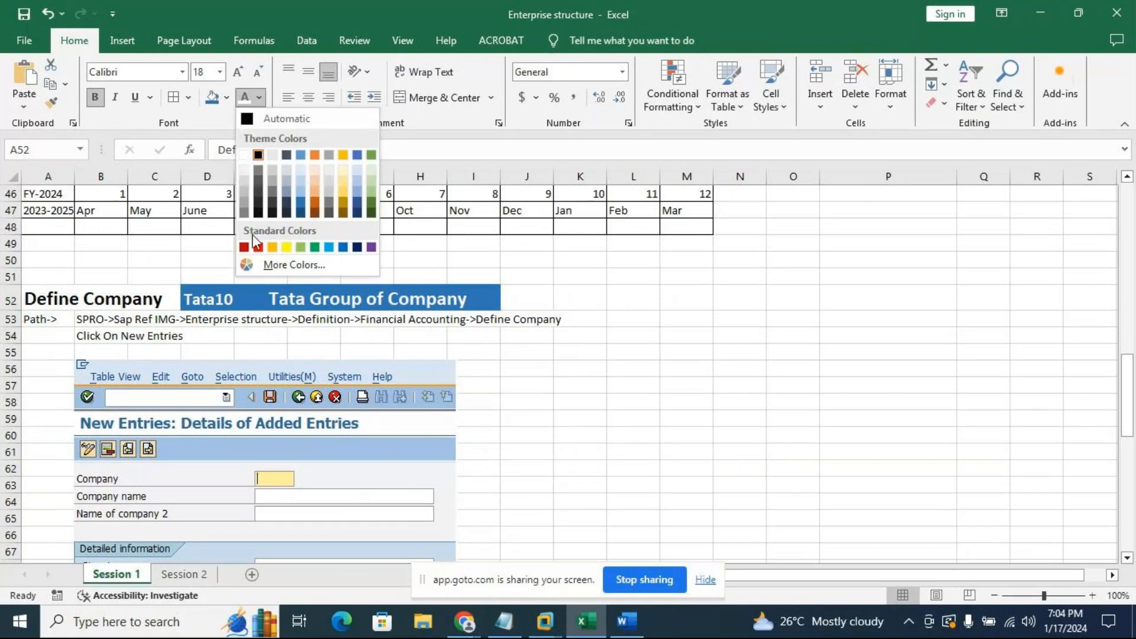
left_click(256, 246)
Apply the same red font color to the "Define Company Code" heading in A80
scroll(437, 374, "down", 2)
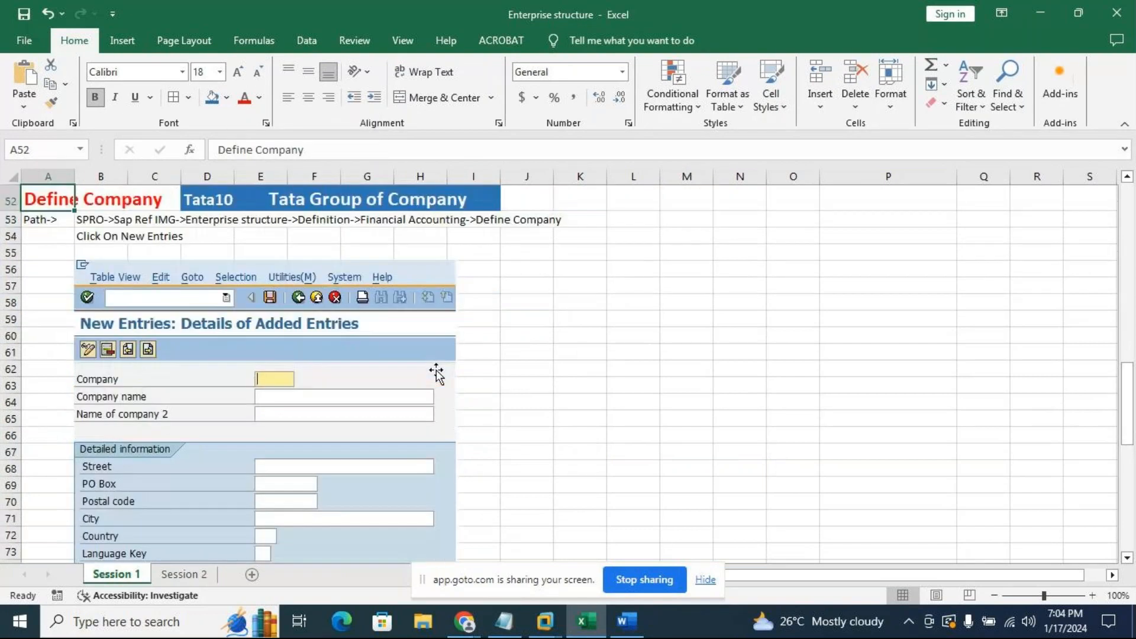
scroll(438, 379, "down", 1)
left_click(473, 391)
scroll(500, 392, "down", 3)
left_click(55, 465)
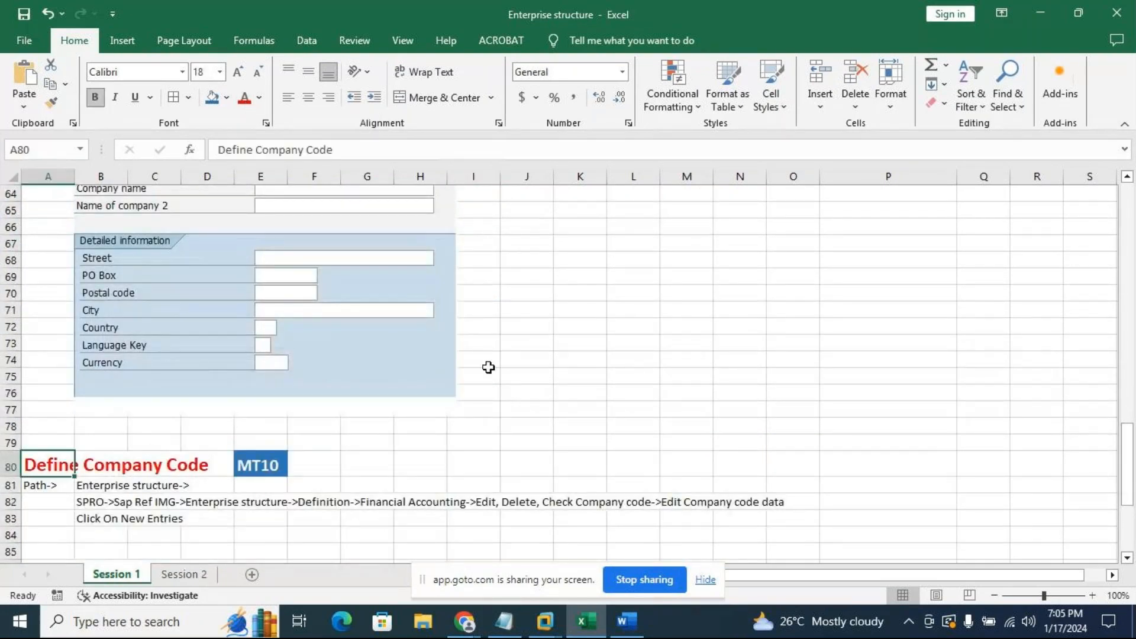
left_click(246, 103)
Enlarge the "Define Credit Control area" heading in A86 to 18 pt and color its text red
scroll(487, 367, "down", 2)
scroll(264, 424, "down", 1)
left_click(65, 414)
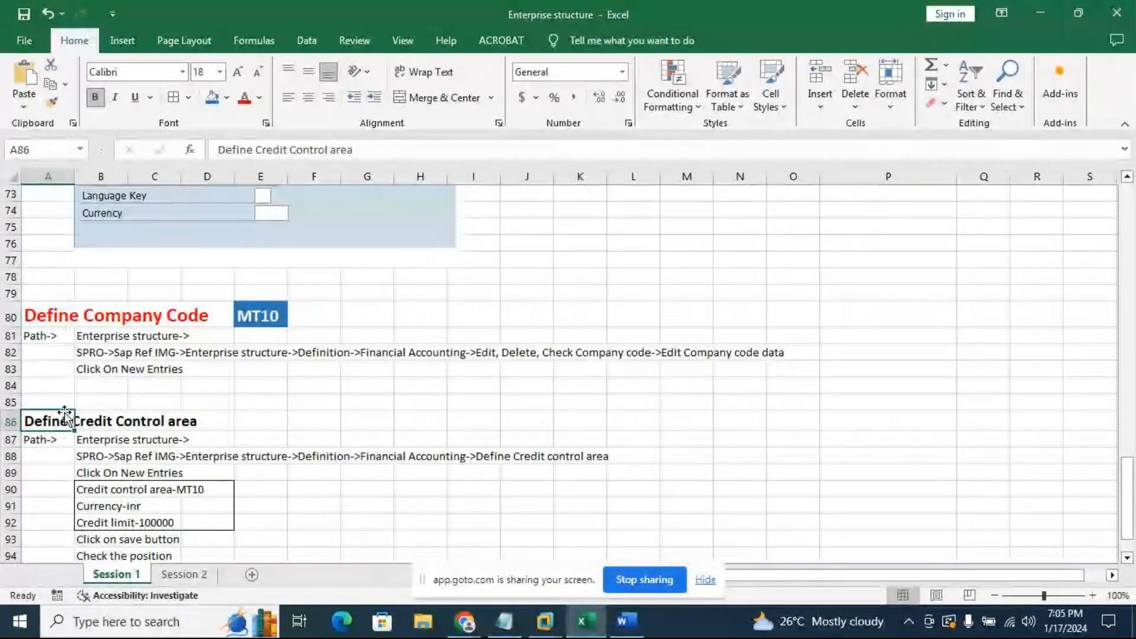
left_click(239, 71)
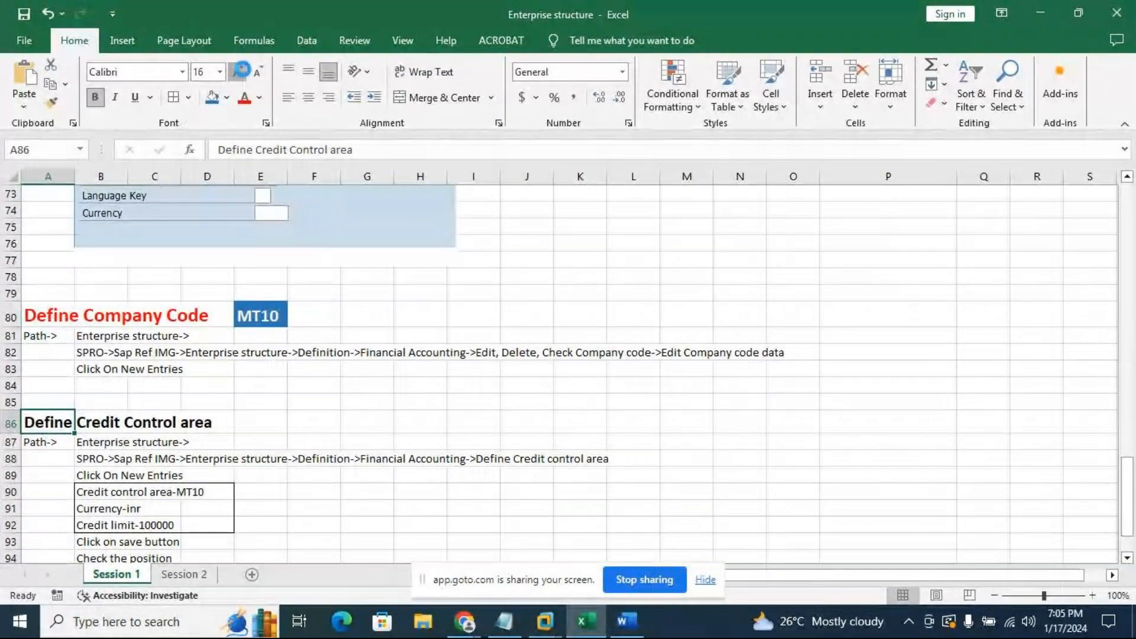
left_click(238, 71)
left_click(244, 97)
left_click(294, 390)
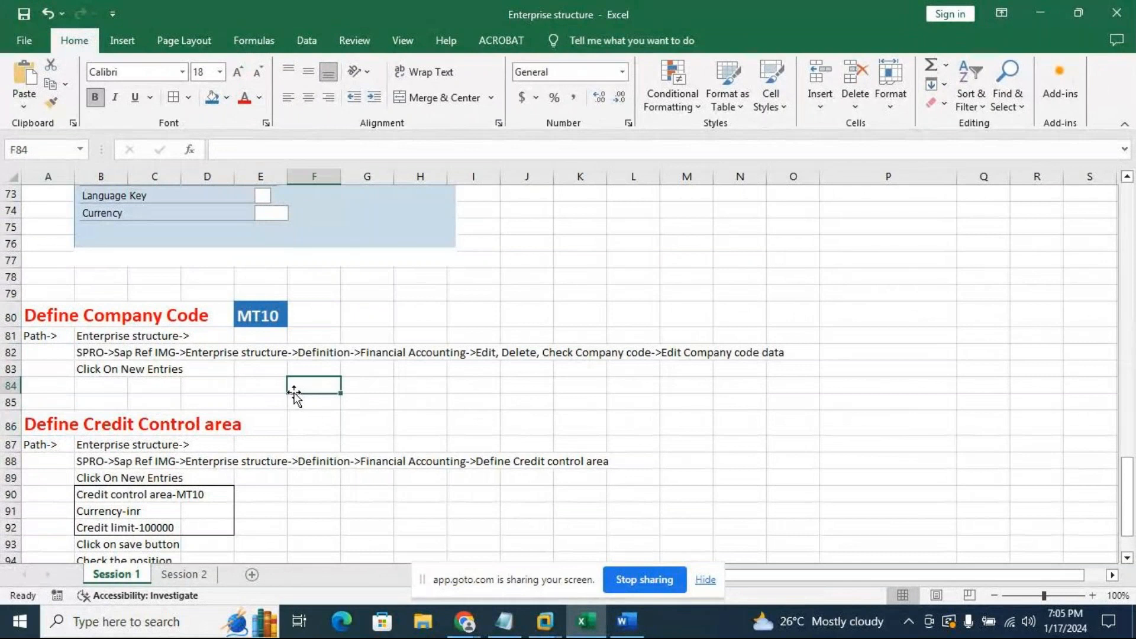
Switch to SAP, save the credit control areas overview and return to the Display IMG structure
scroll(294, 390, "down", 5)
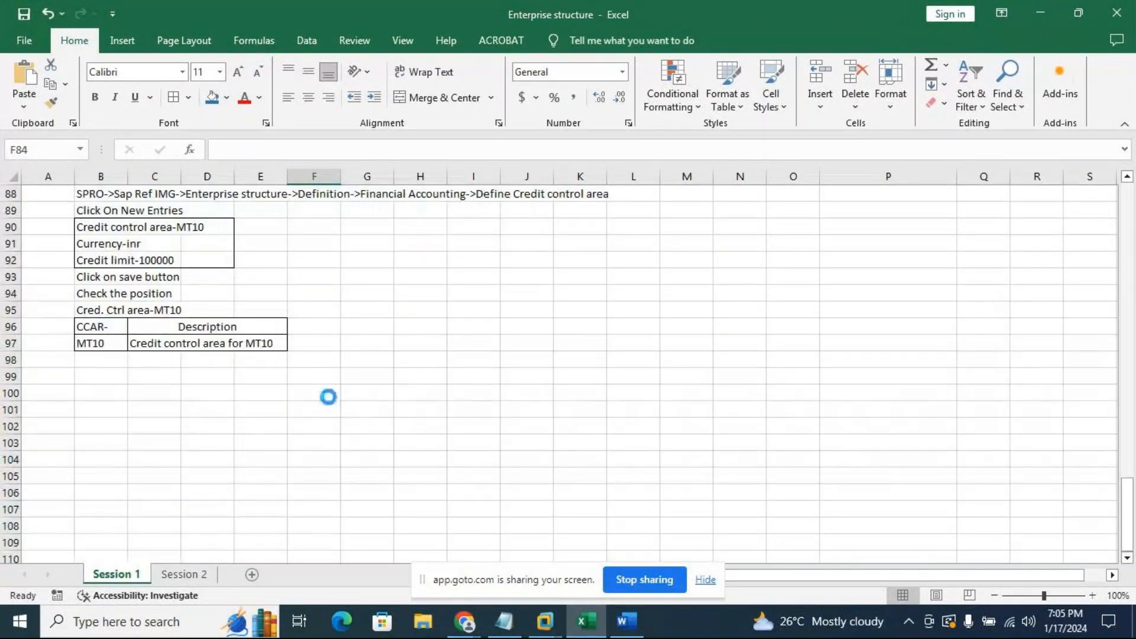
mouse_move(544, 618)
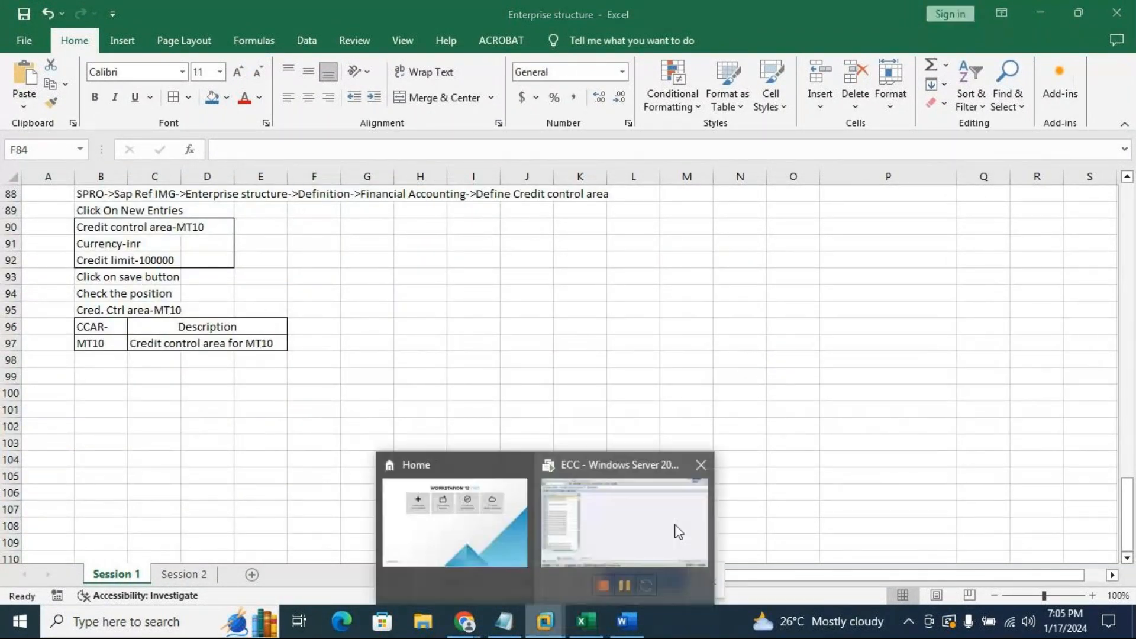
left_click(678, 532)
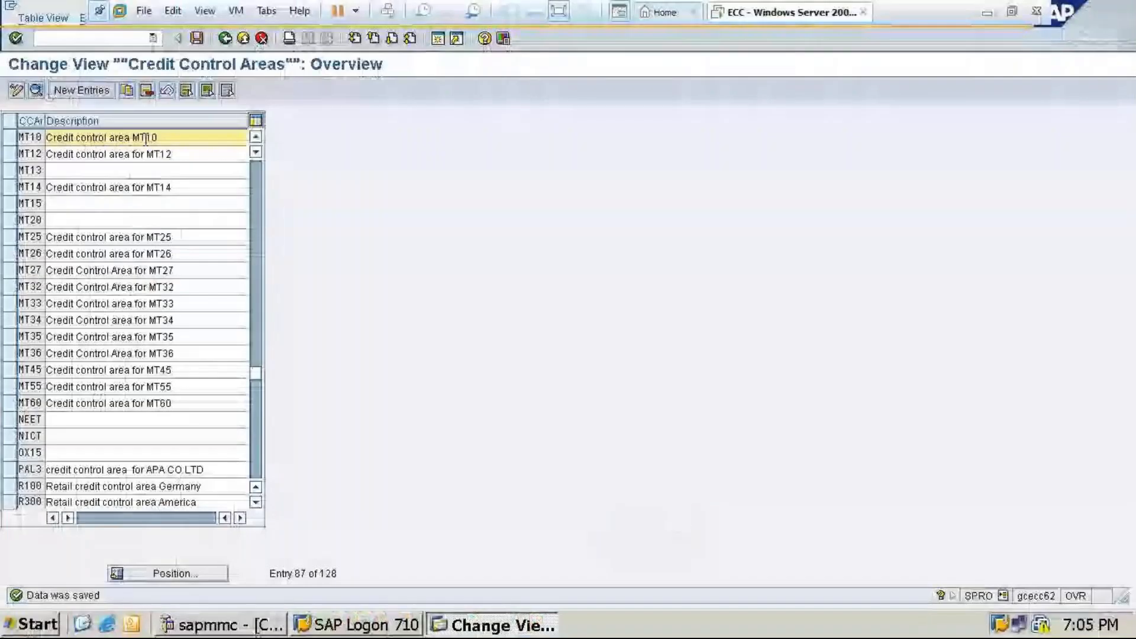
left_click(197, 38)
left_click(225, 38)
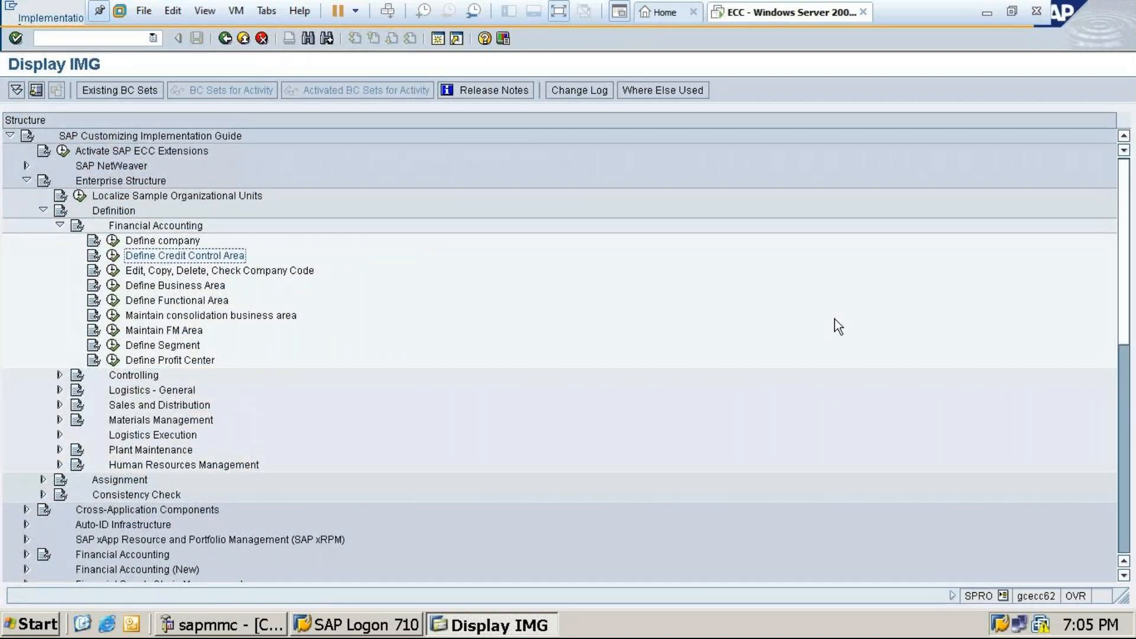
Switch to the GoTo meeting, send the chat message "Any doubts?" to everyone, and return to the Excel sheet
left_click(987, 12)
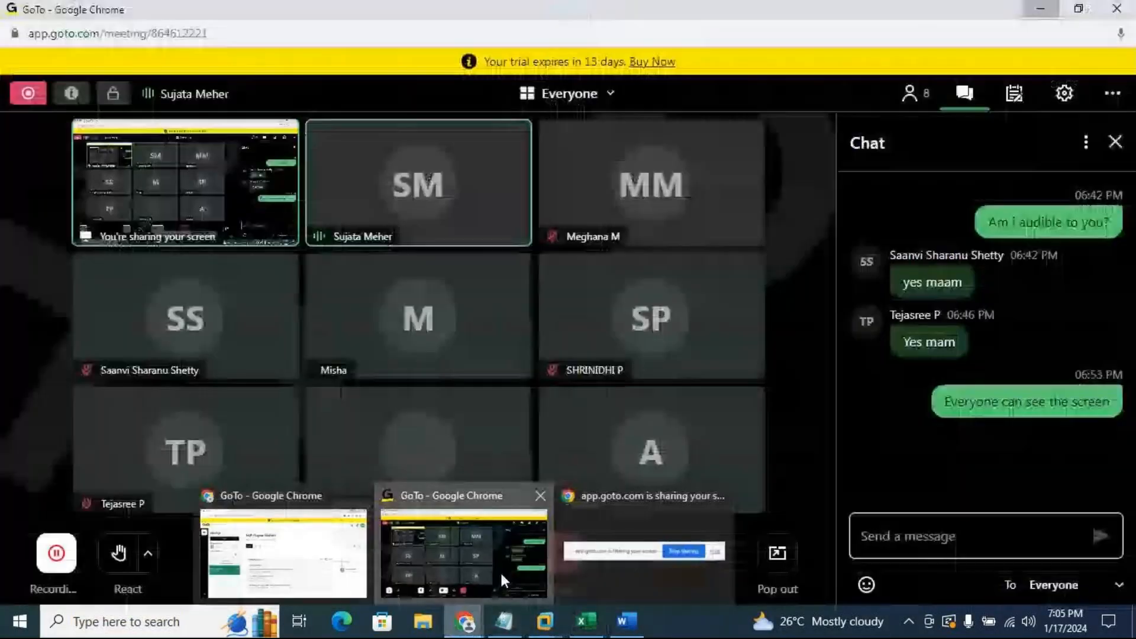
left_click(500, 570)
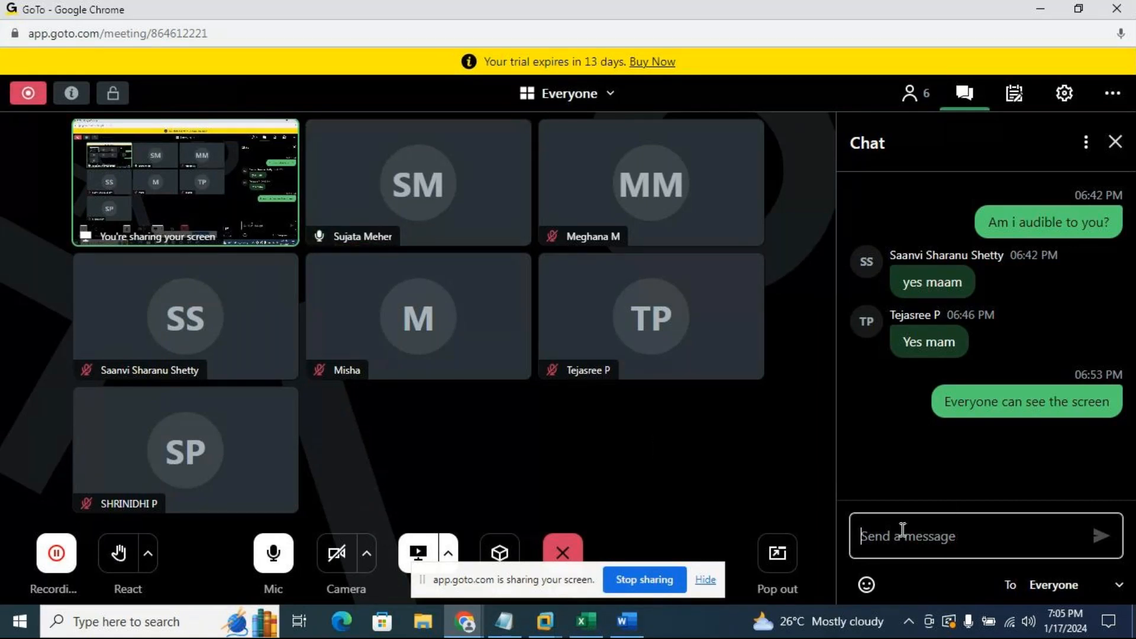
type("Any do")
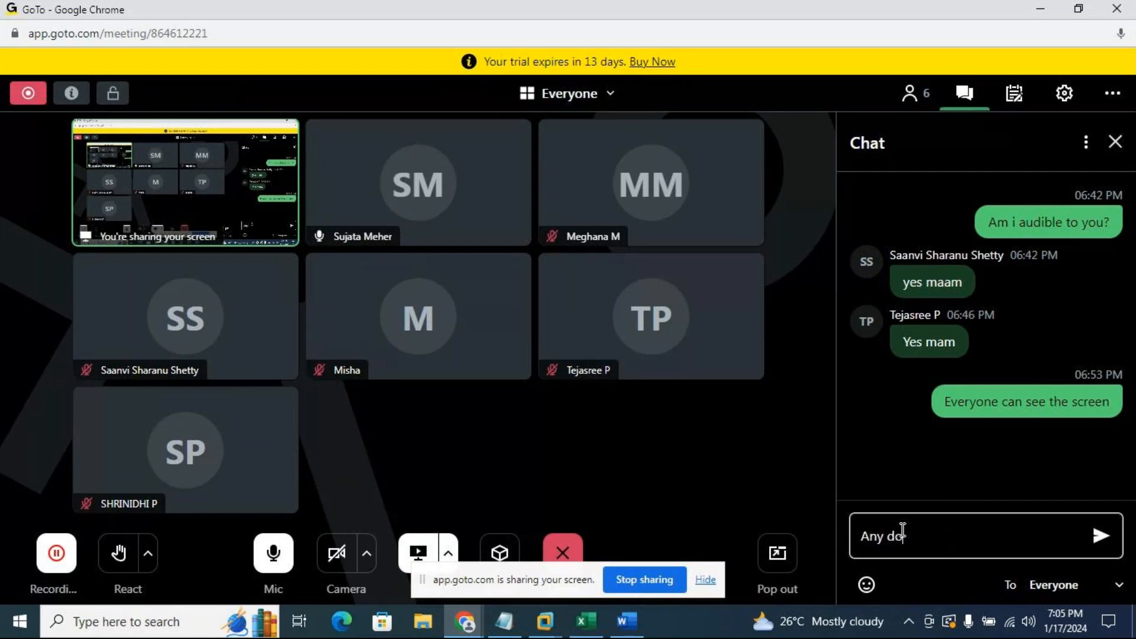
type("ubts")
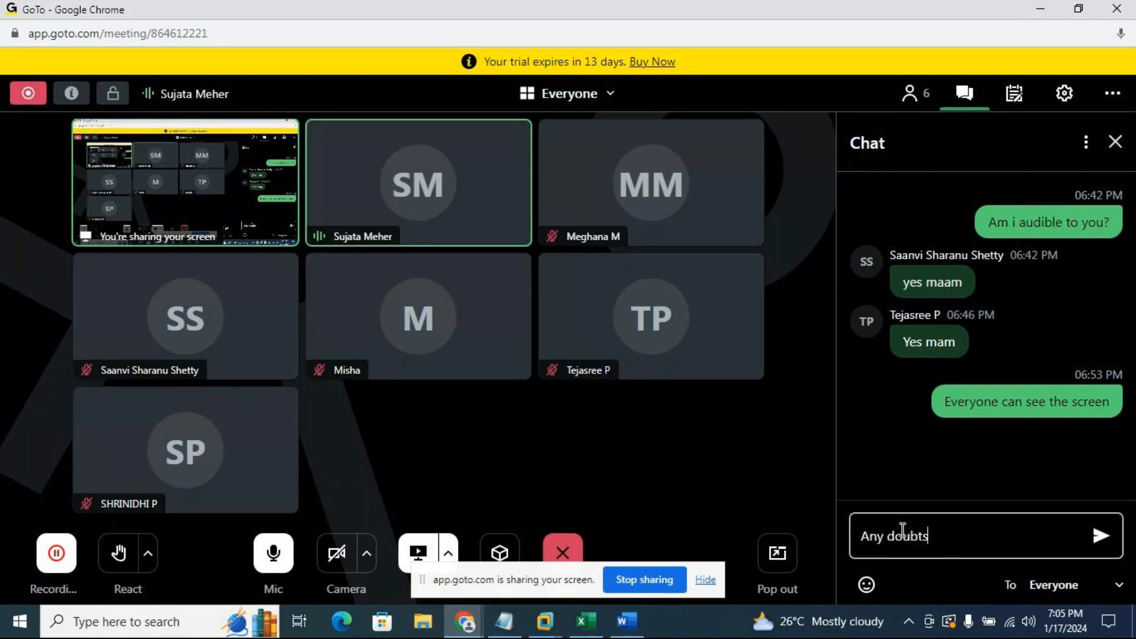
type("?")
key("Return")
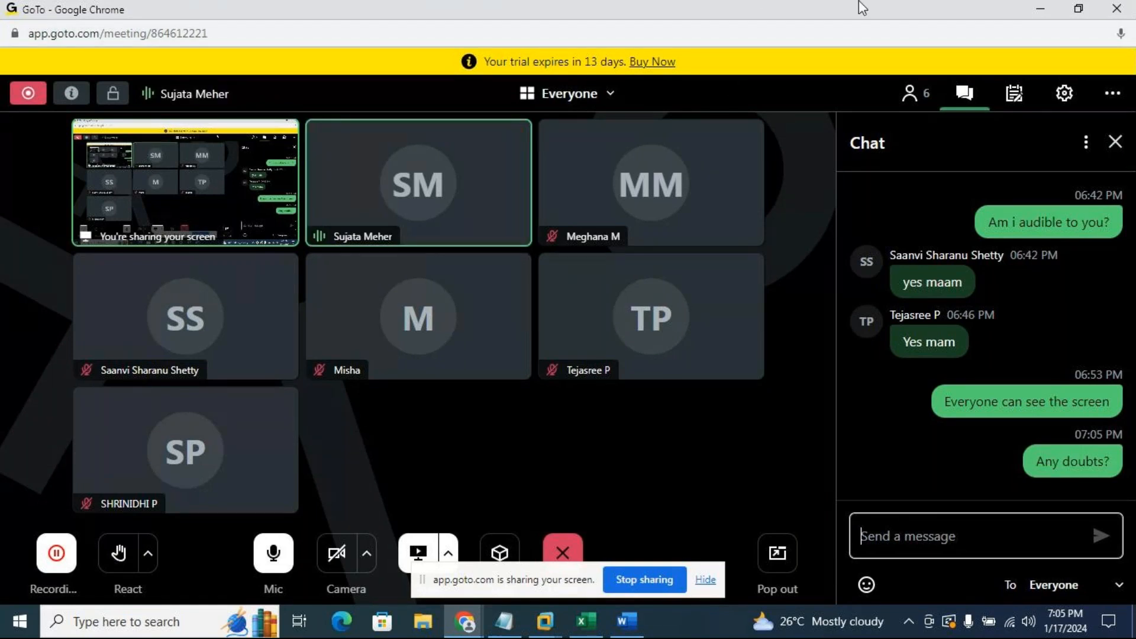
left_click(1035, 8)
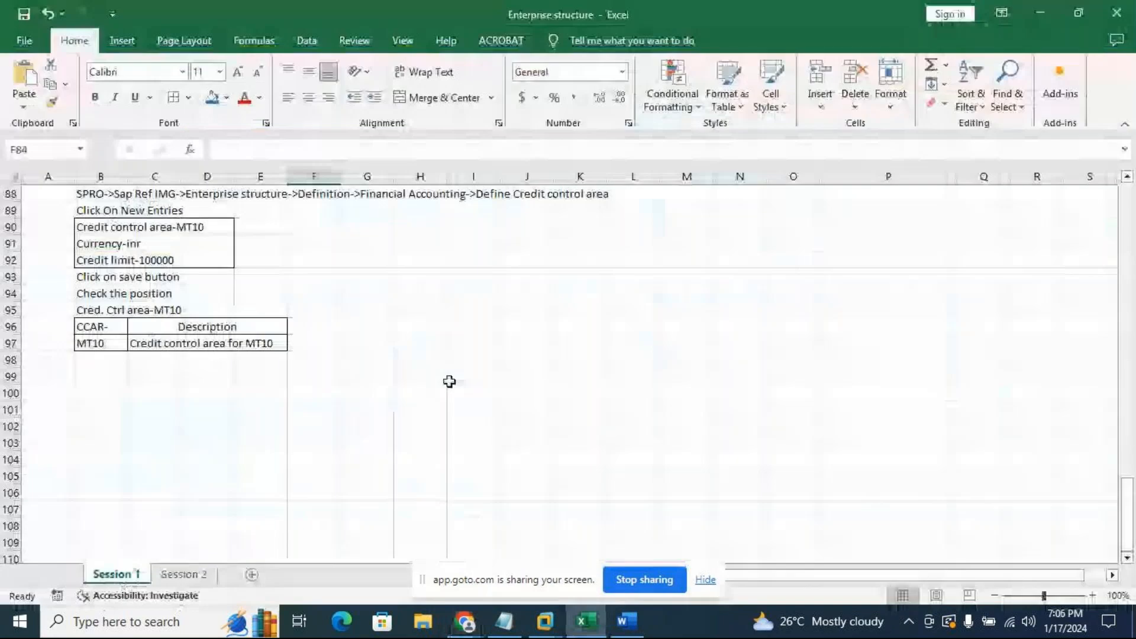
Enter the heading "Define Business Area" in A100, below the credit control area table
scroll(353, 429, "up", 1)
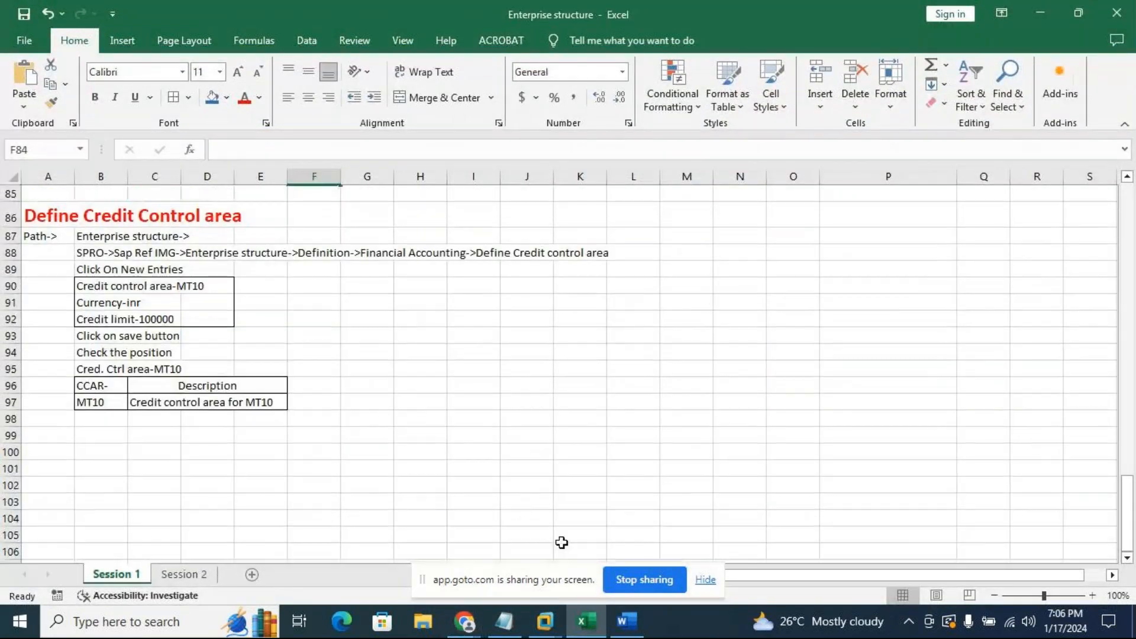
left_click(64, 454)
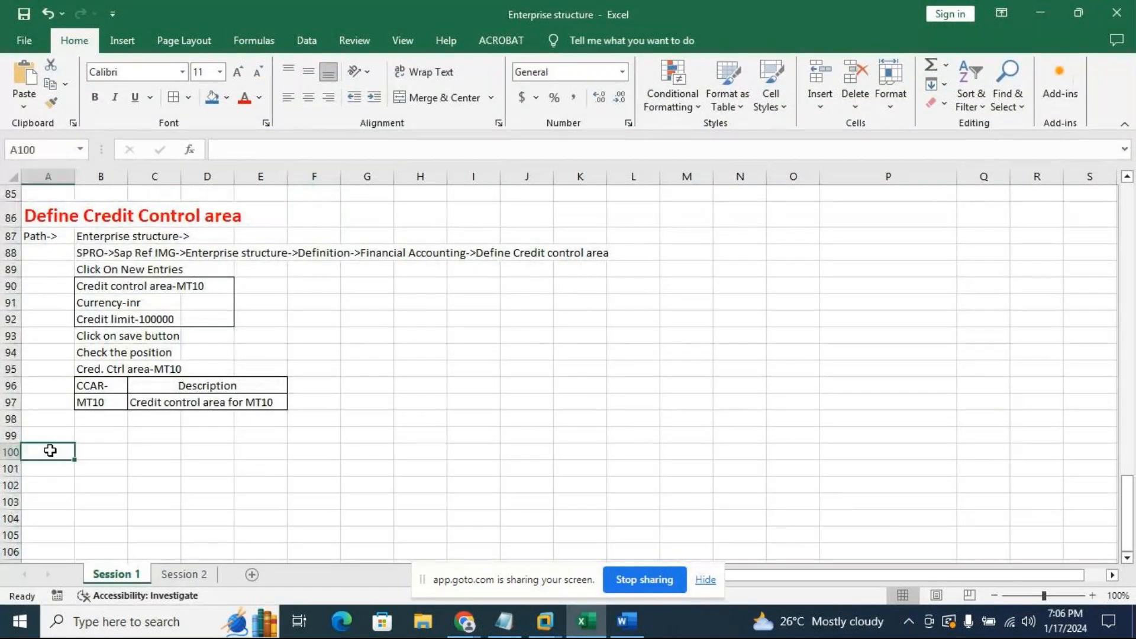
type("Define Business ")
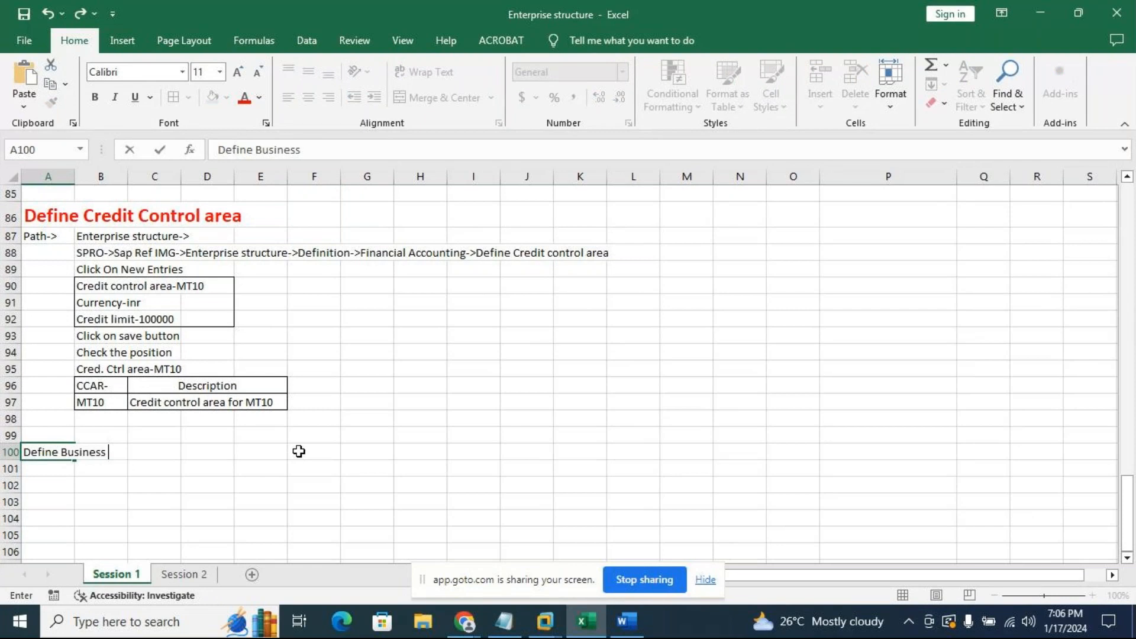
type("Area")
left_click(294, 466)
Format the "Define Business Area" heading in A100 as red, bold, 14 pt text
left_click(26, 455)
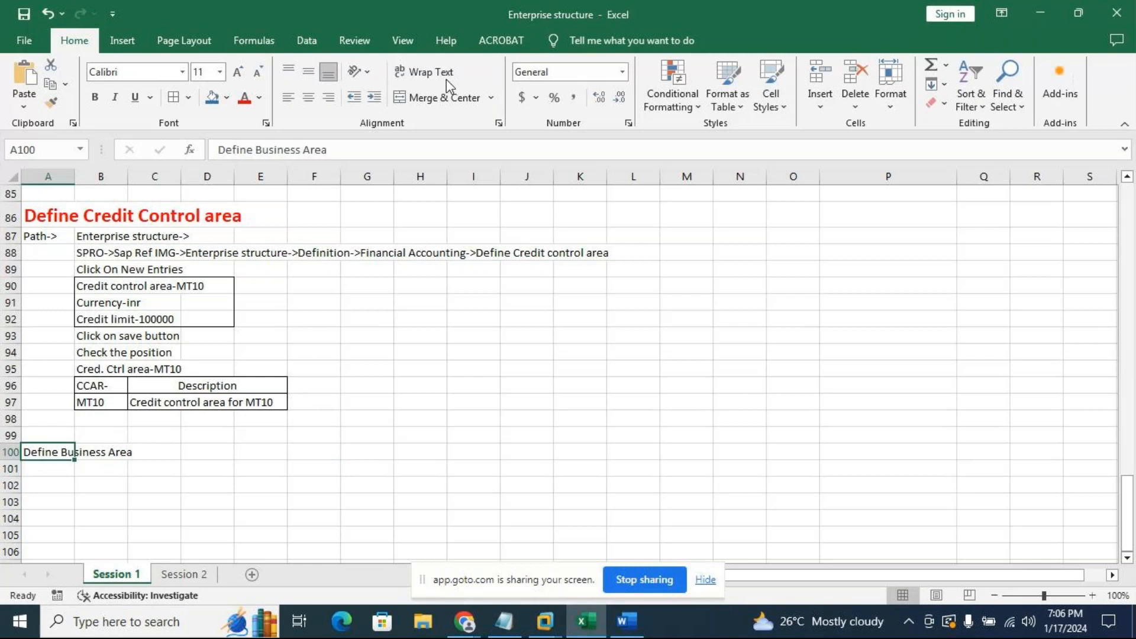
left_click(244, 97)
left_click(238, 72)
left_click(238, 72)
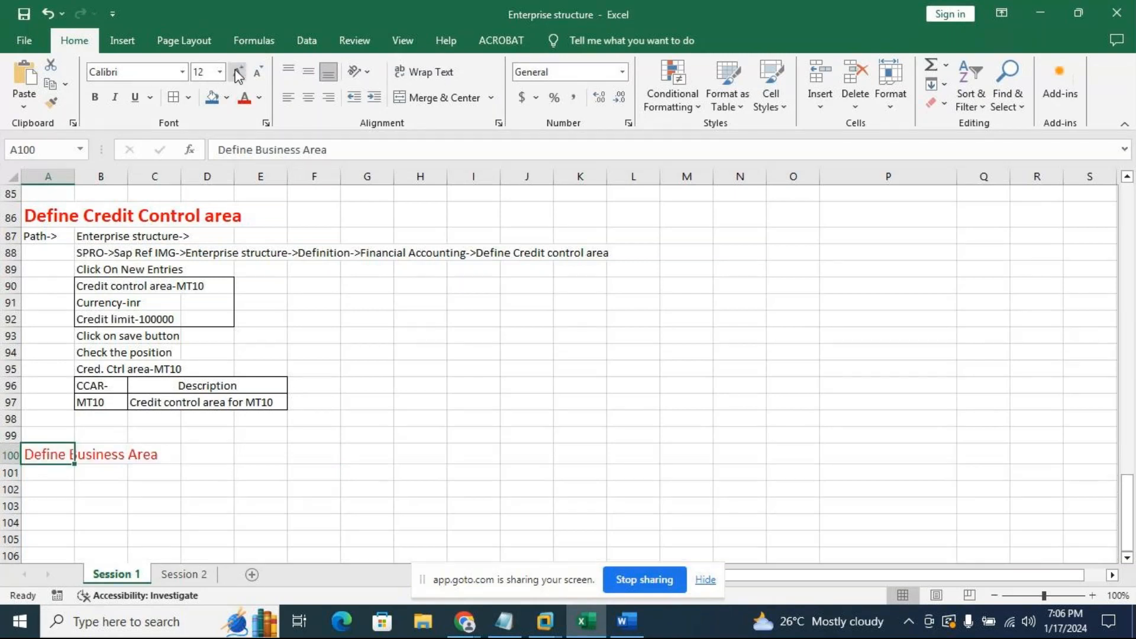
left_click(97, 97)
left_click(439, 406)
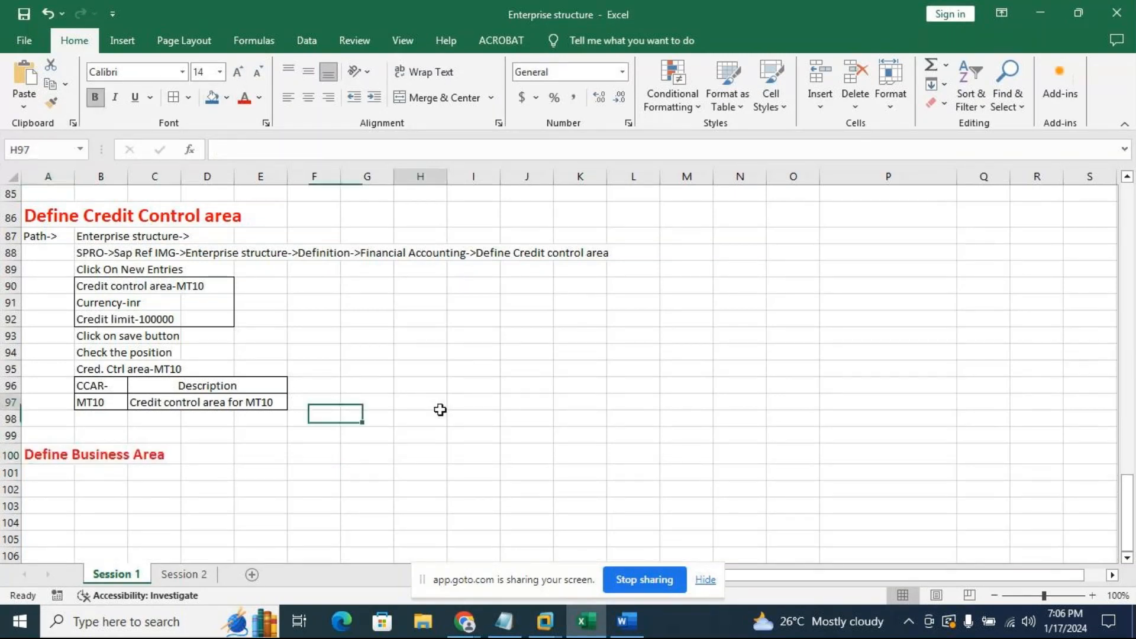
Replace the company name in G1 of the structure diagram with "Tata group of Company"
scroll(471, 409, "up", 19)
scroll(474, 410, "up", 6)
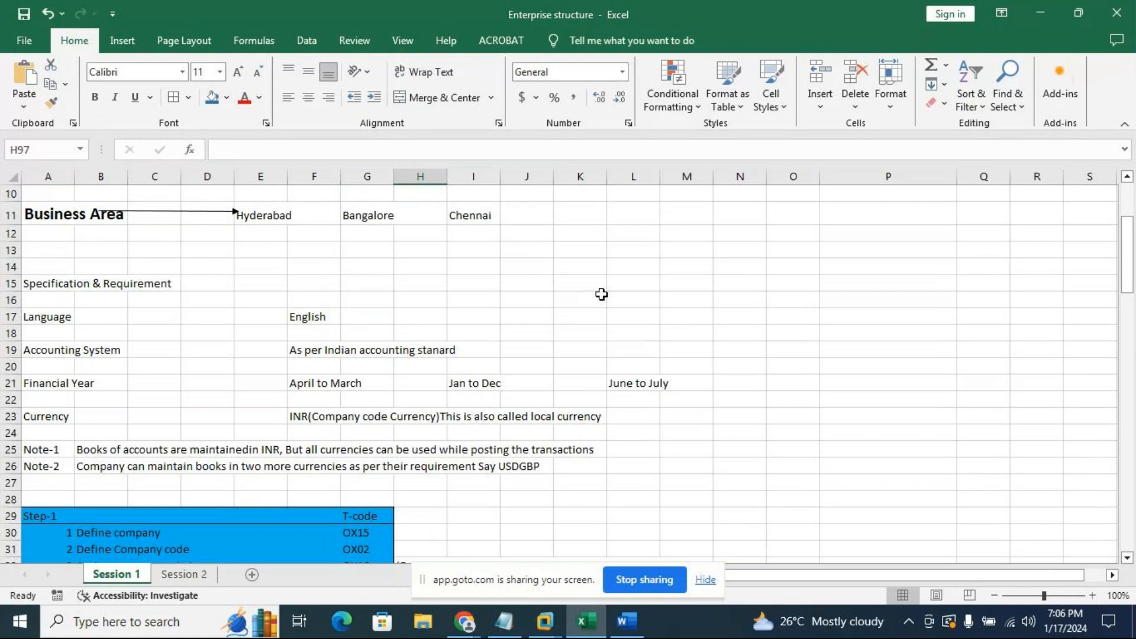
scroll(688, 338, "up", 3)
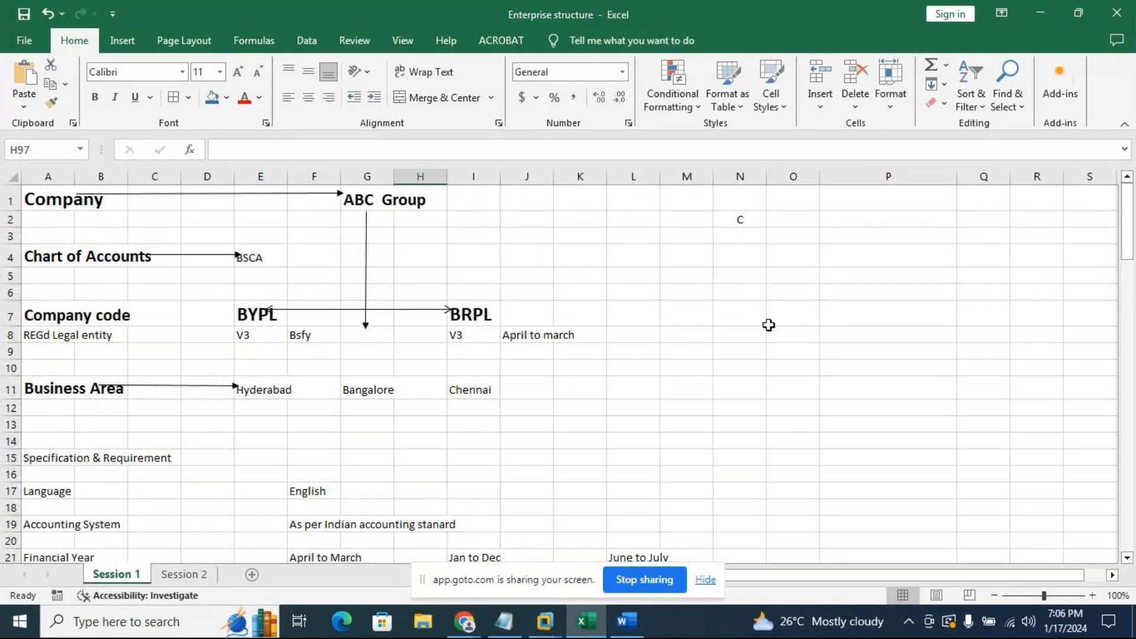
left_click(366, 202)
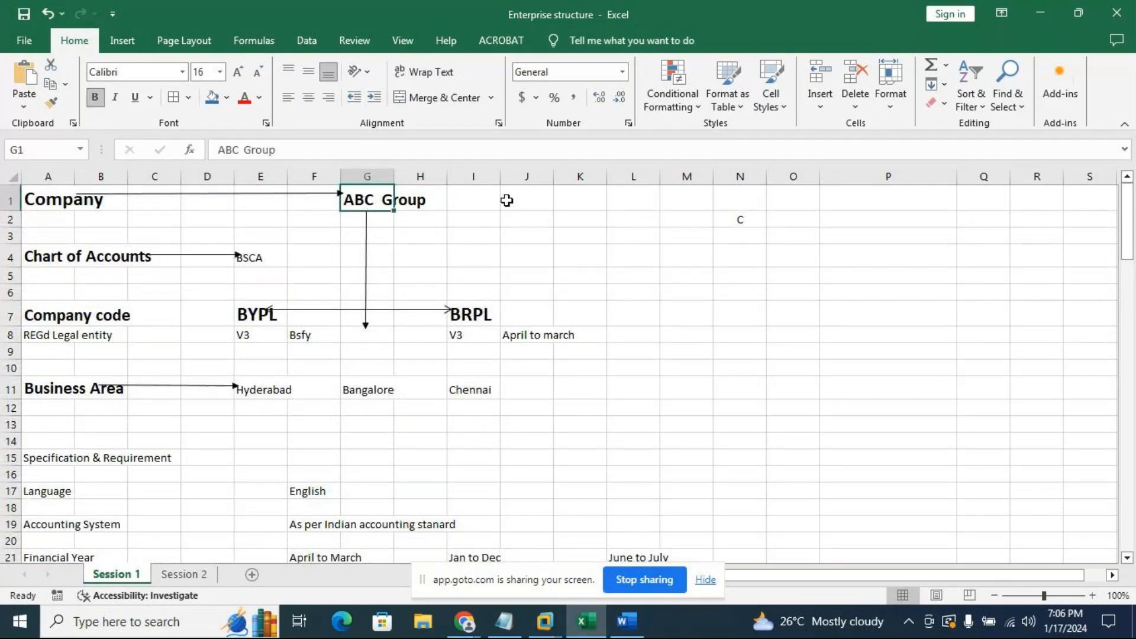
type("Tata ")
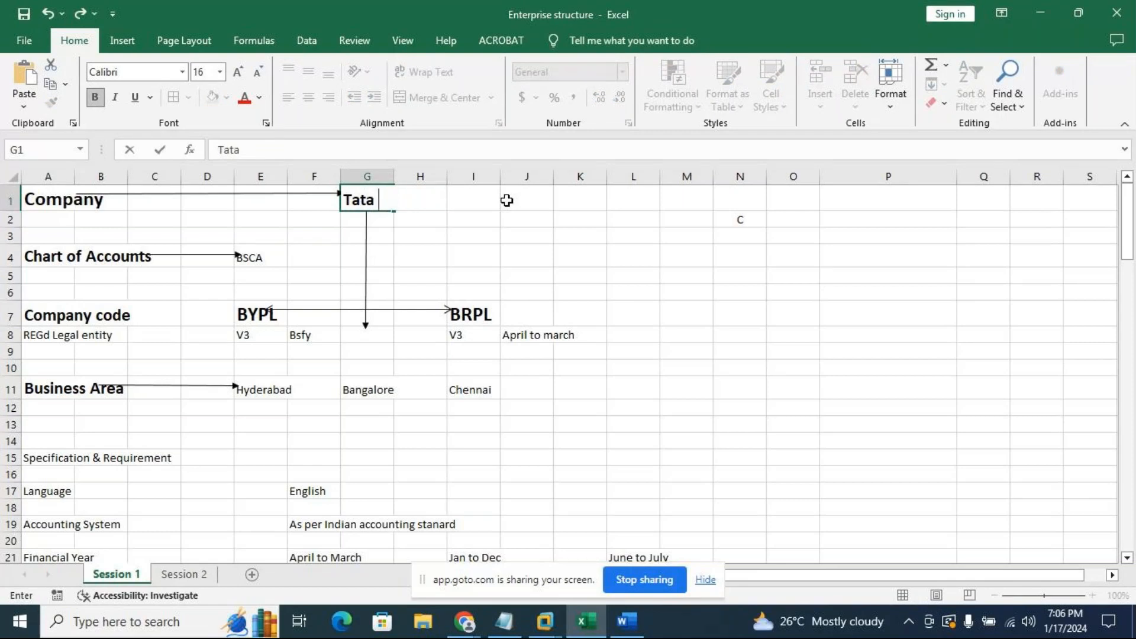
type("group of ")
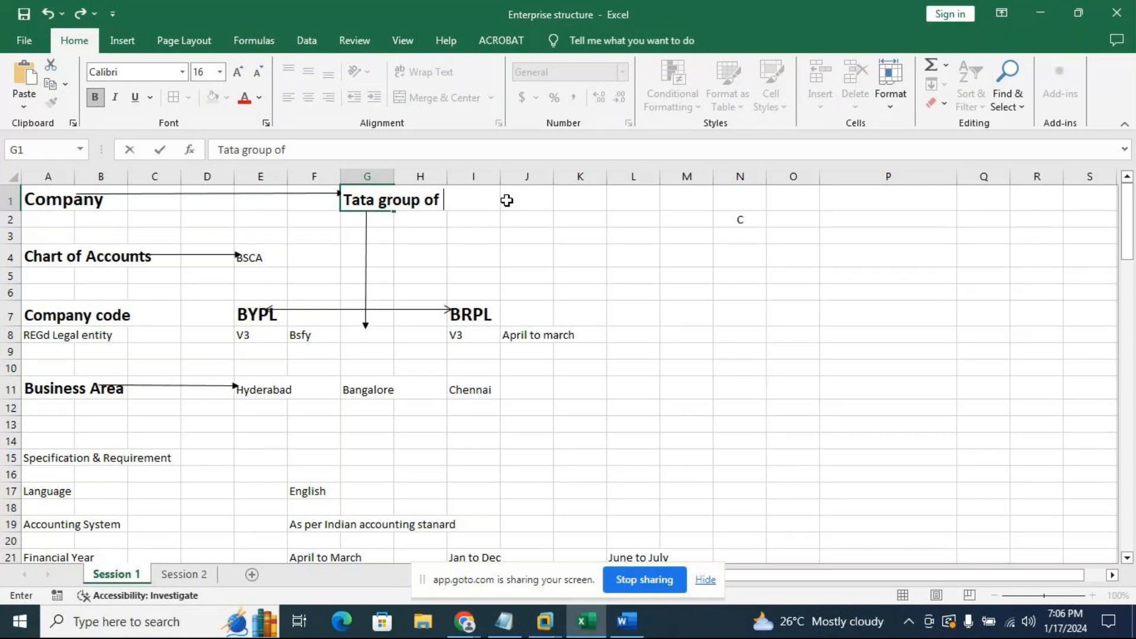
type("Company")
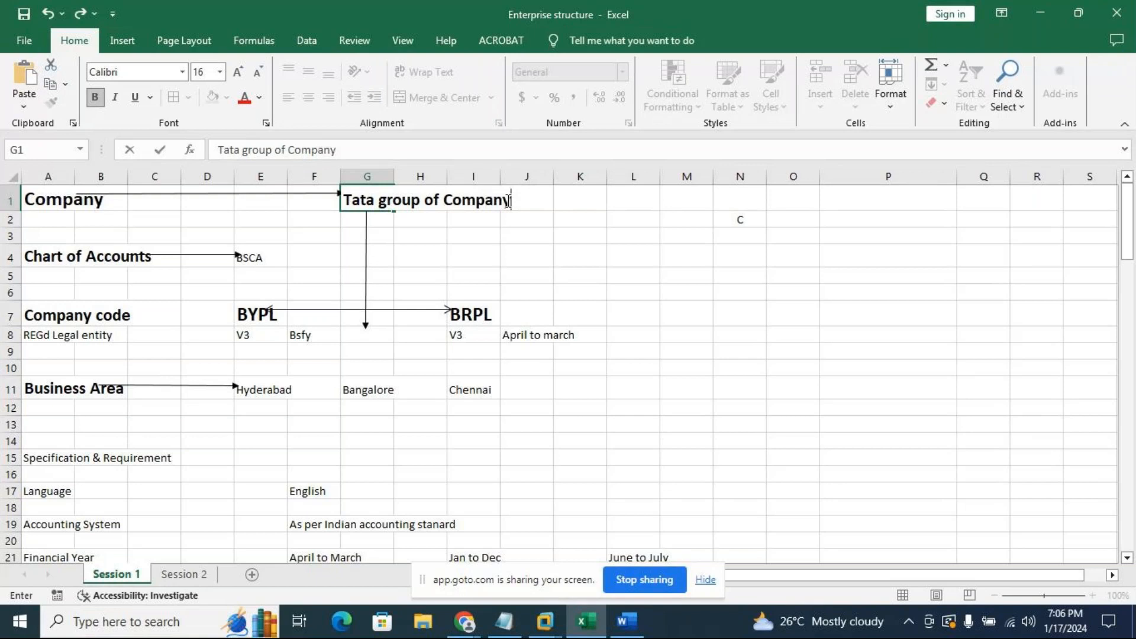
left_click(583, 275)
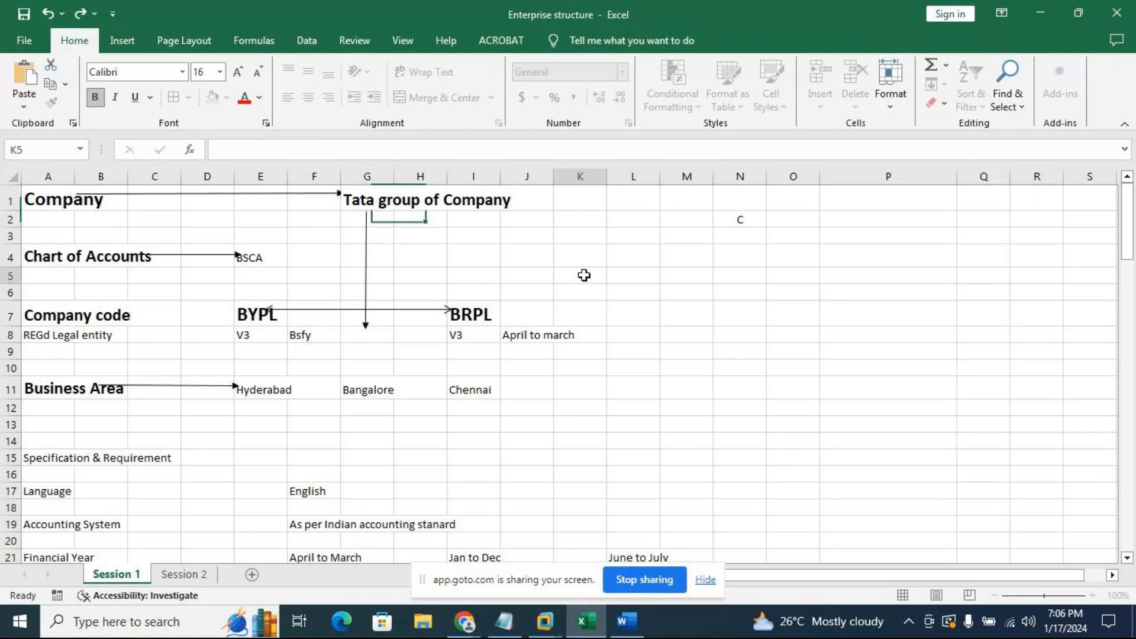
Replace the two company codes in E7 and I7 of the structure diagram with MT10 and MT28
left_click(257, 316)
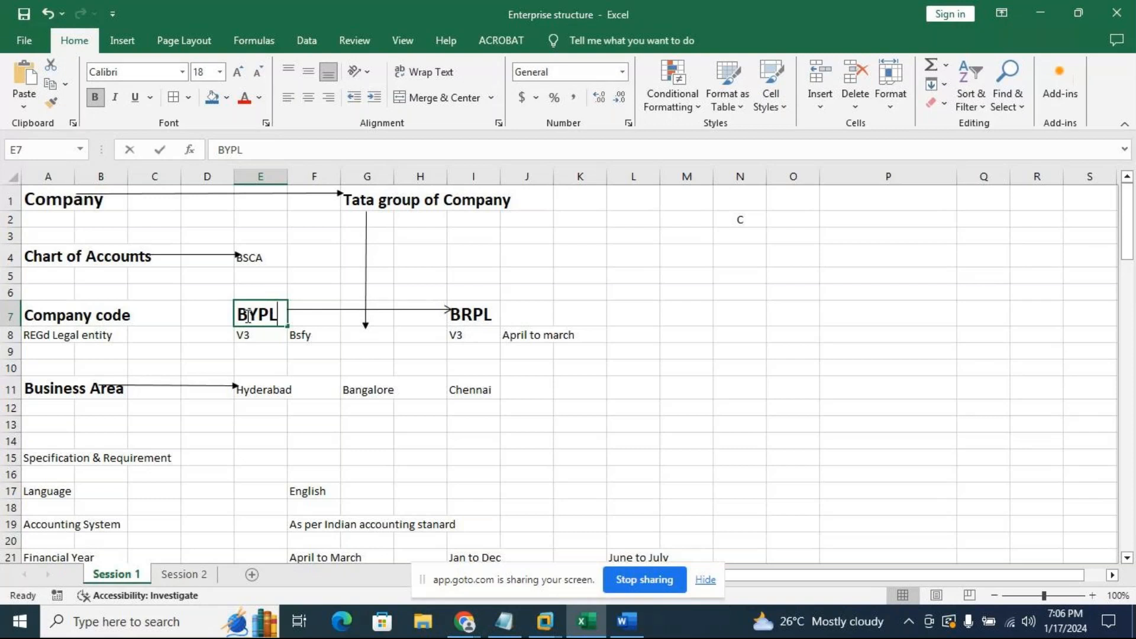
type("MT10")
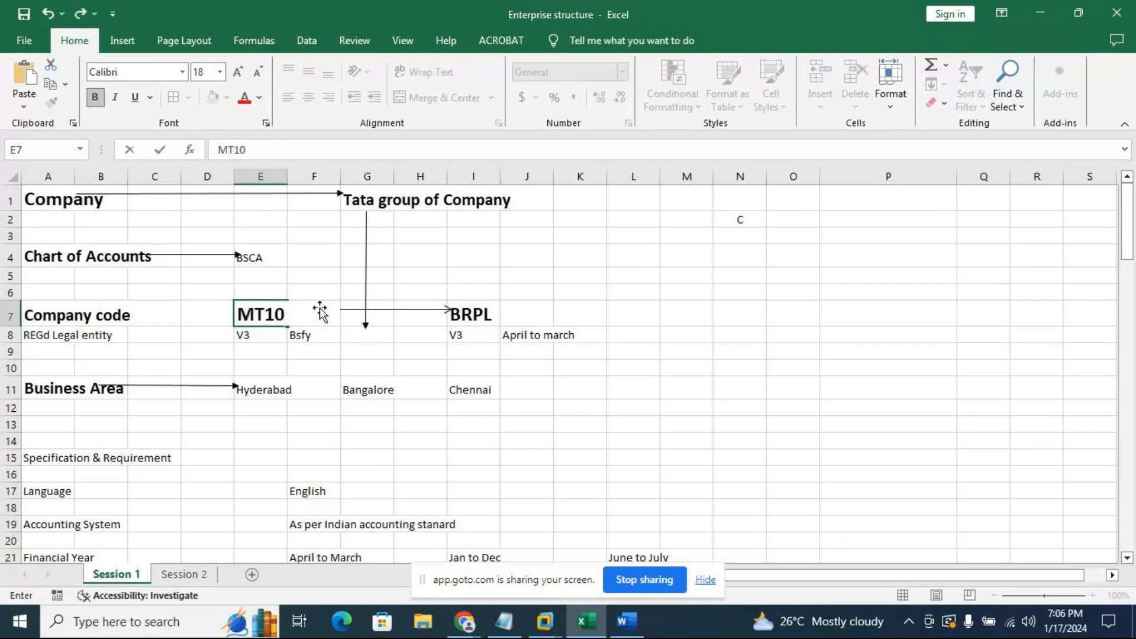
left_click(474, 309)
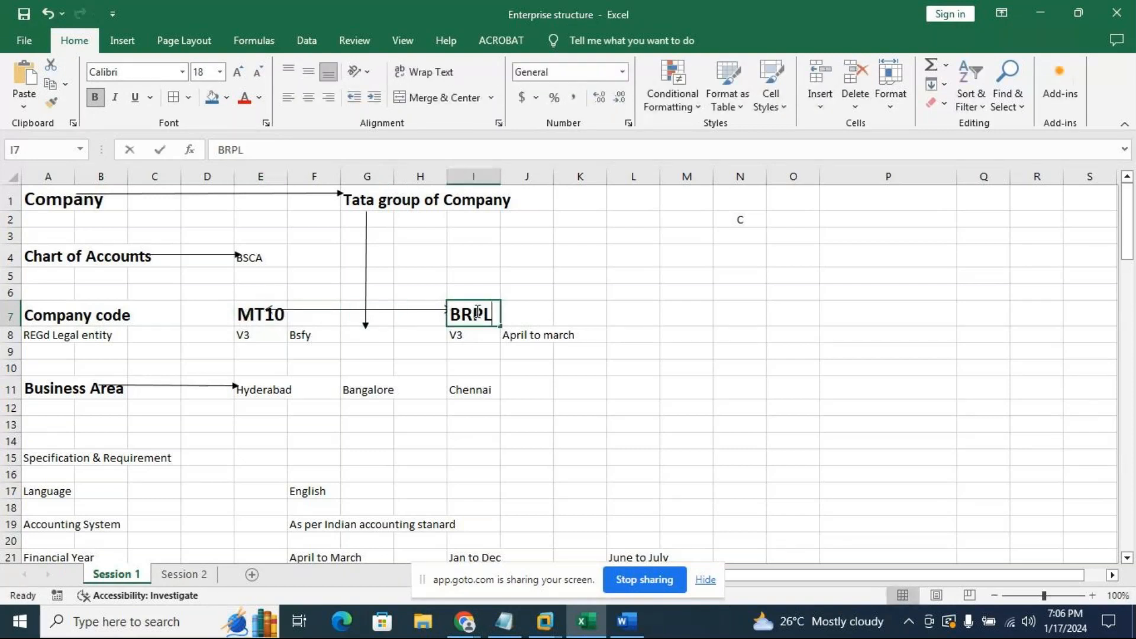
type("MT28")
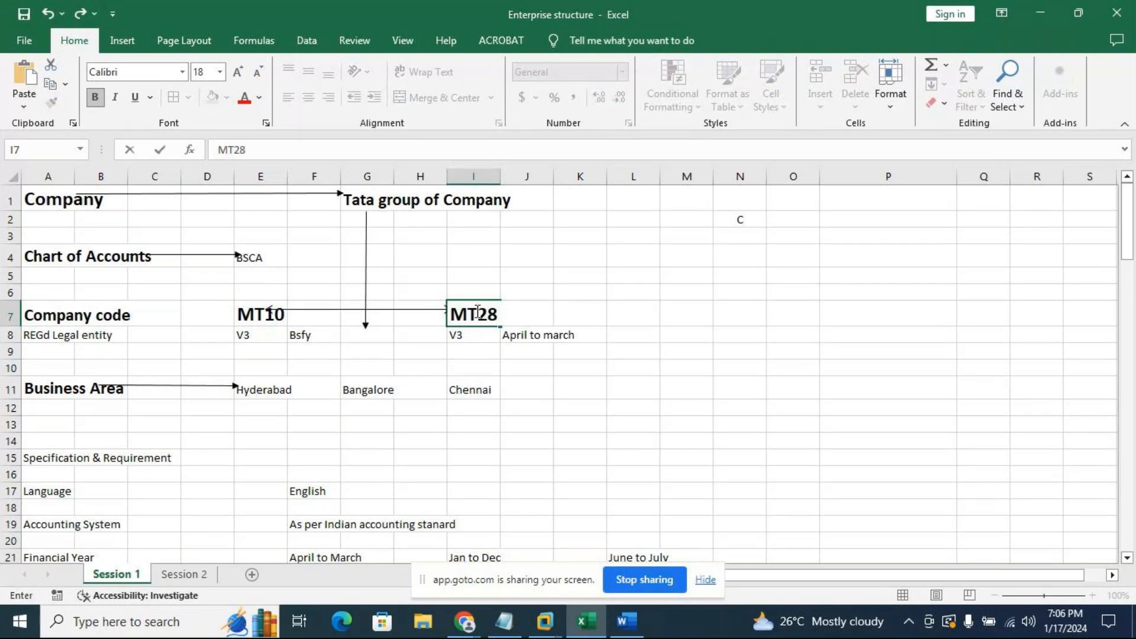
left_click(678, 364)
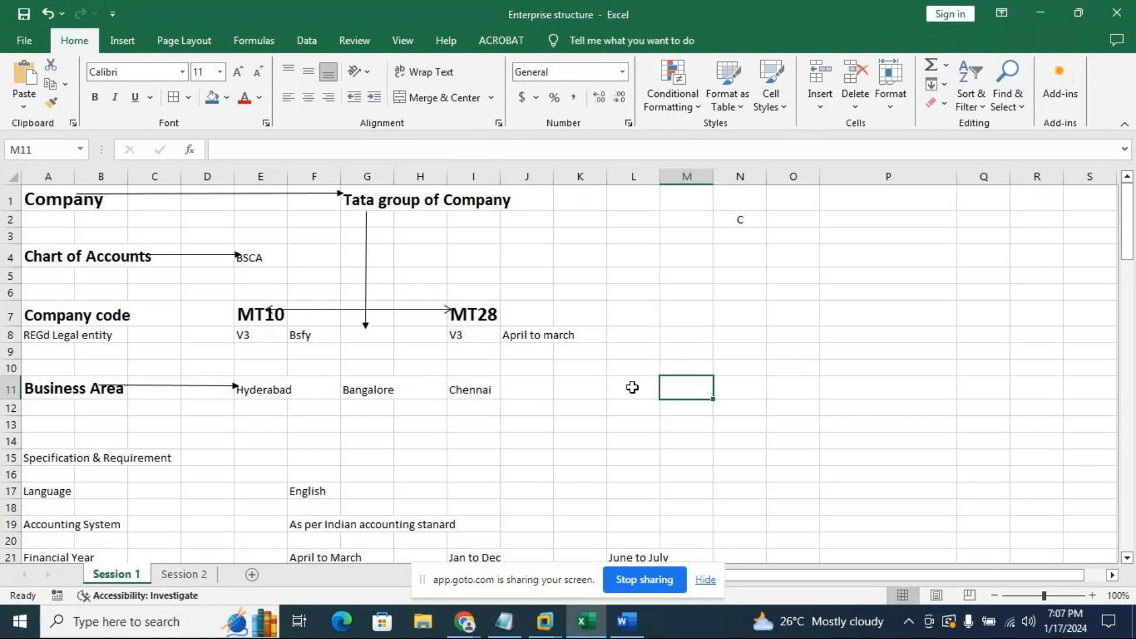
Colour the business area names Hyderabad, Bangalore and Chennai in row 11 green
left_click(244, 390)
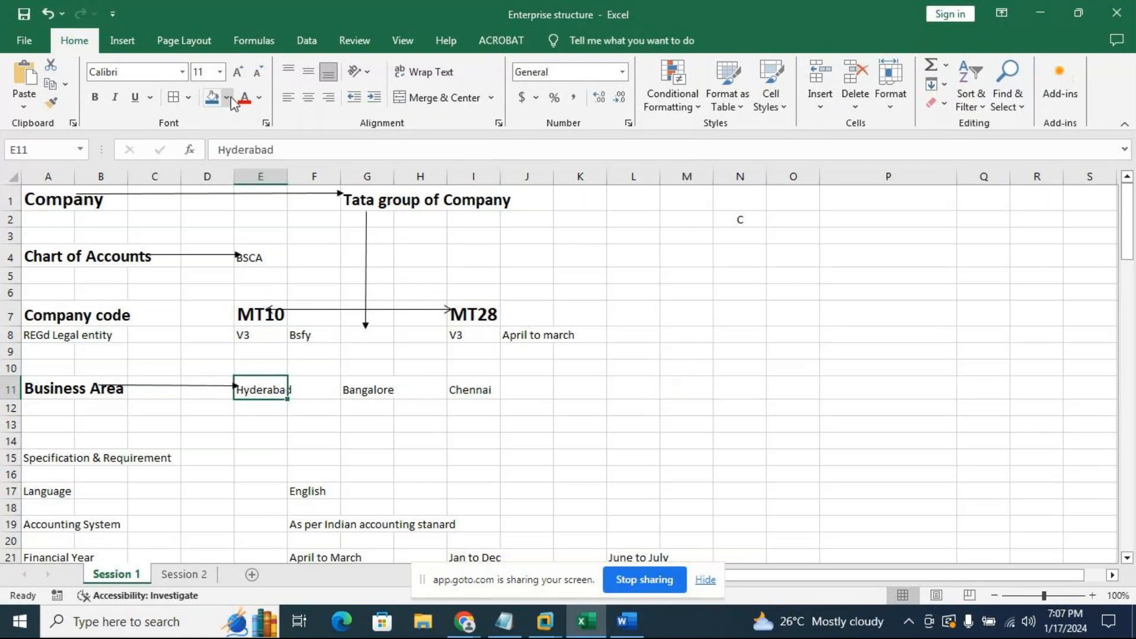
left_click(259, 98)
left_click(315, 248)
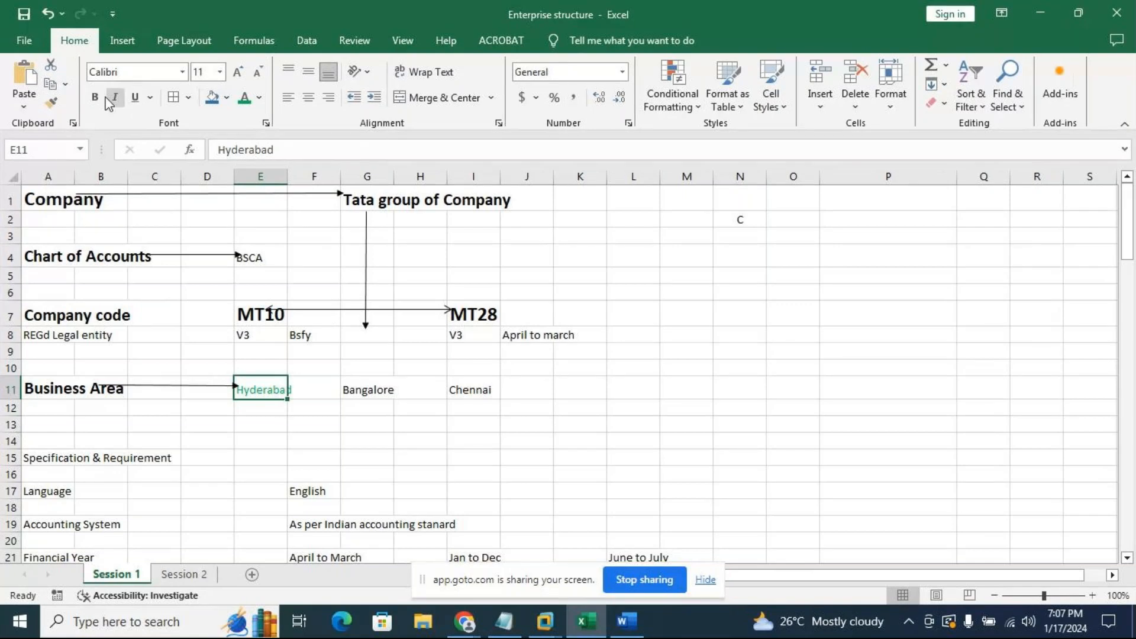
left_click(367, 390)
left_click(244, 98)
left_click(465, 389)
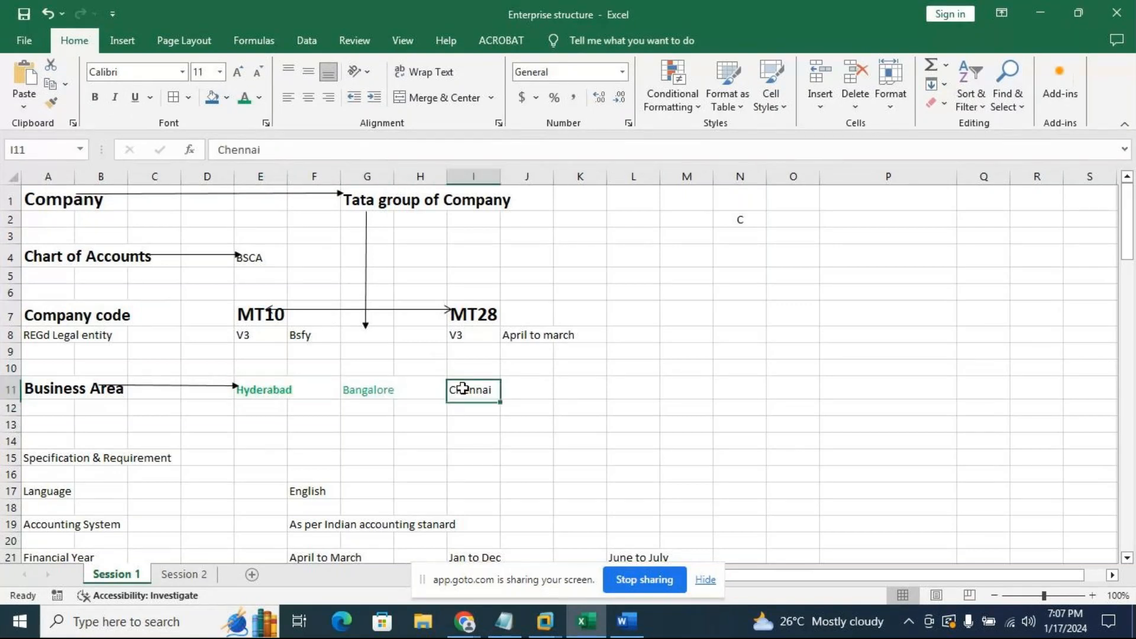
left_click(245, 98)
Make the three business area names in row 11 bold and enlarge their font by three size increments
left_click_drag(390, 389, 467, 391)
left_click(96, 98)
left_click(238, 71)
left_click(237, 72)
left_click(237, 72)
left_click(263, 384)
left_click(238, 74)
left_click(238, 73)
left_click(238, 74)
left_click(730, 420)
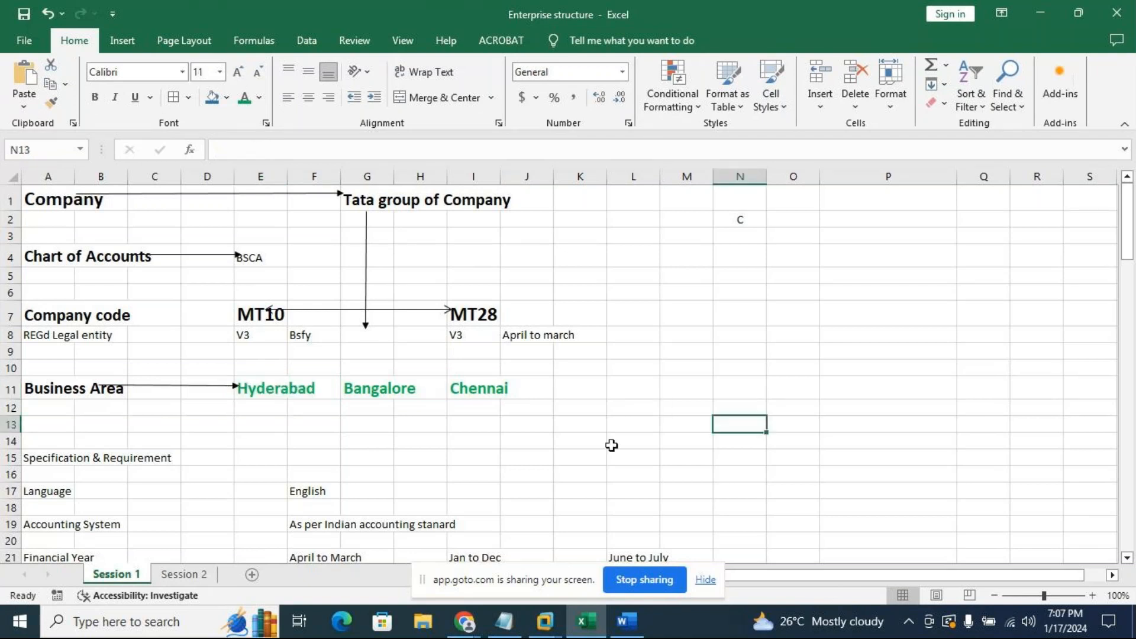
Copy the credit control area path from A87:K88 to A101, below the "Define Business Area" heading
left_click(615, 442)
scroll(560, 450, "down", 1)
scroll(525, 345, "down", 5)
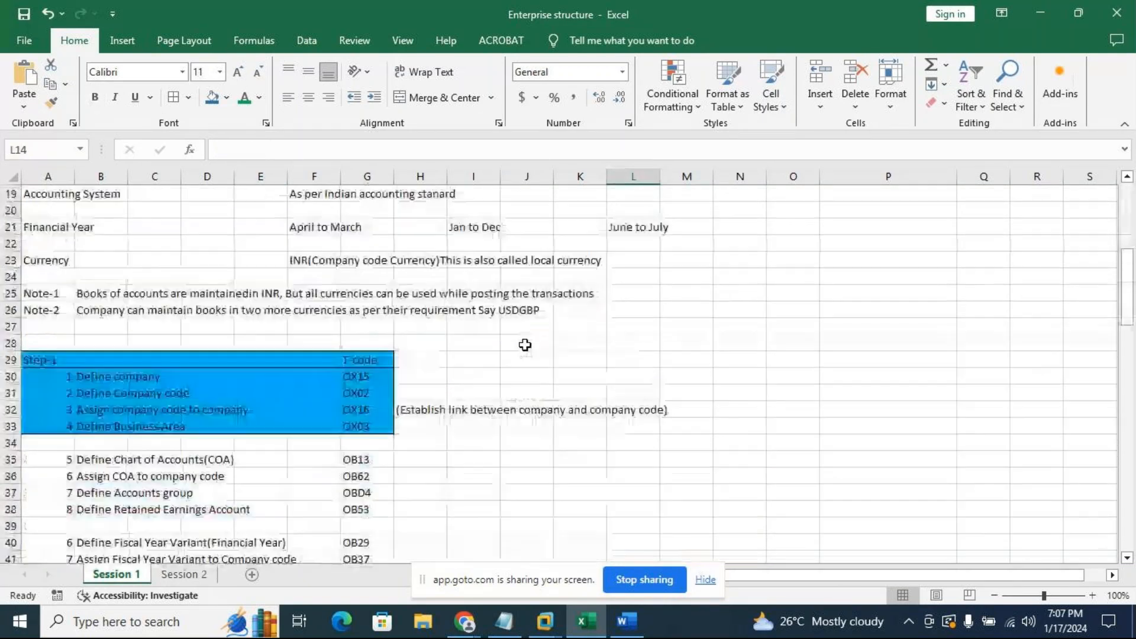
scroll(525, 345, "down", 17)
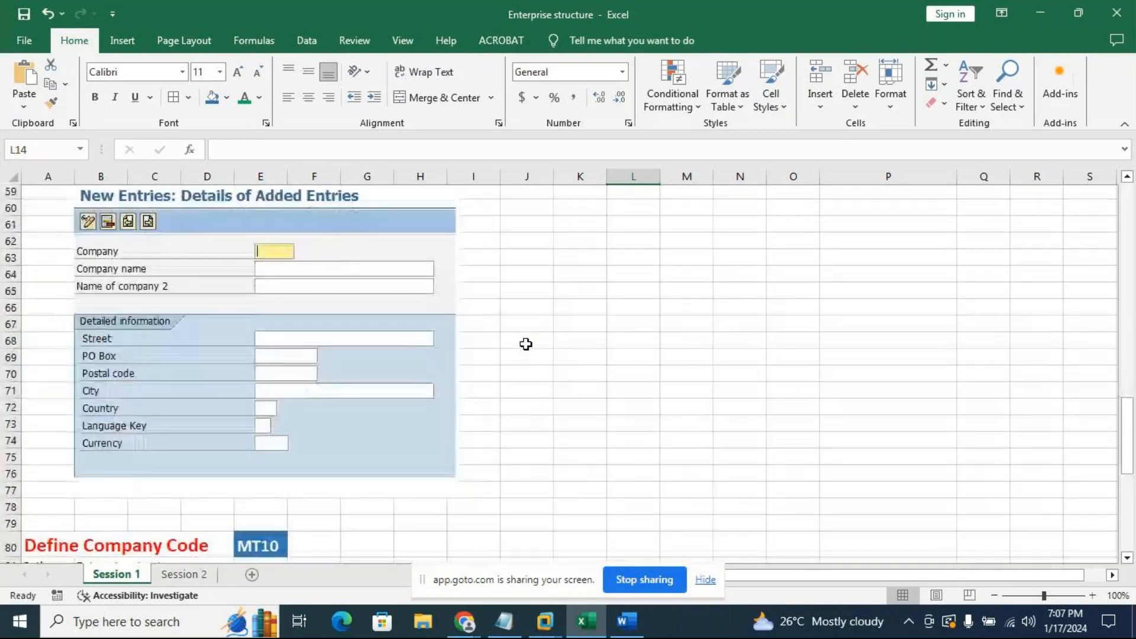
scroll(526, 344, "down", 7)
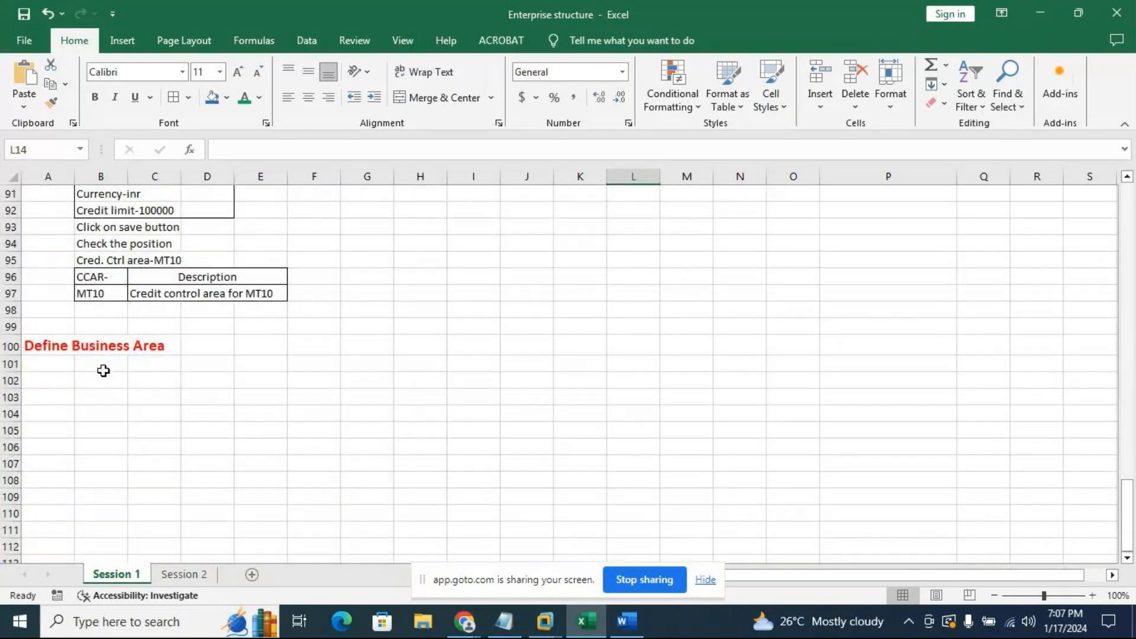
scroll(110, 371, "up", 2)
left_click_drag(36, 237, 583, 252)
key("ctrl+c")
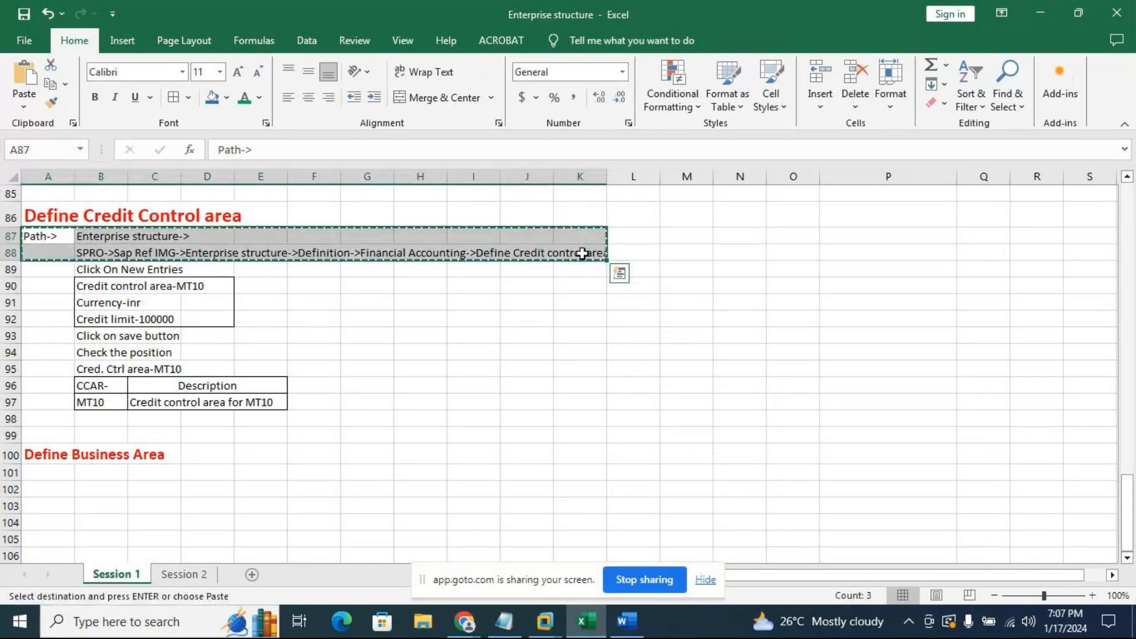
left_click(51, 474)
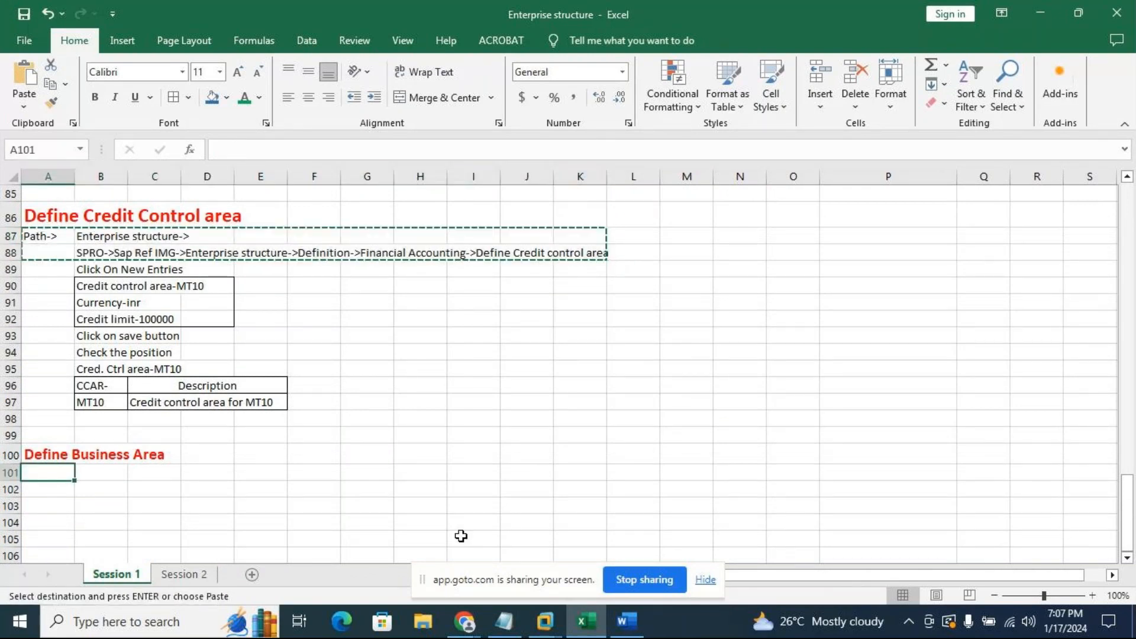
key("ctrl+v")
left_click(631, 352)
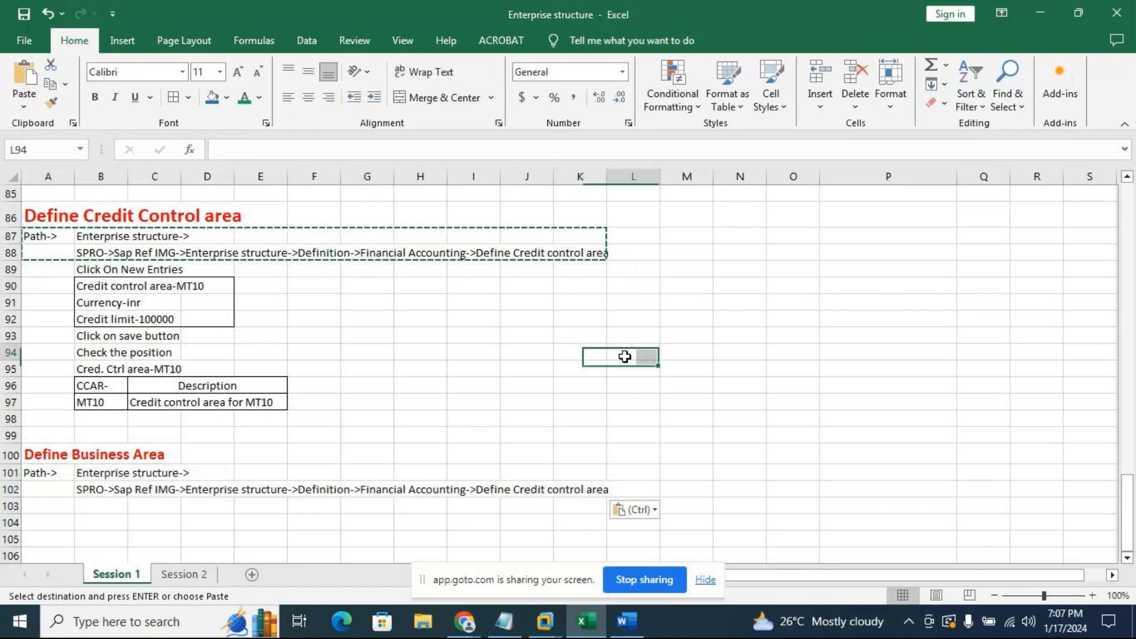
left_click(651, 301)
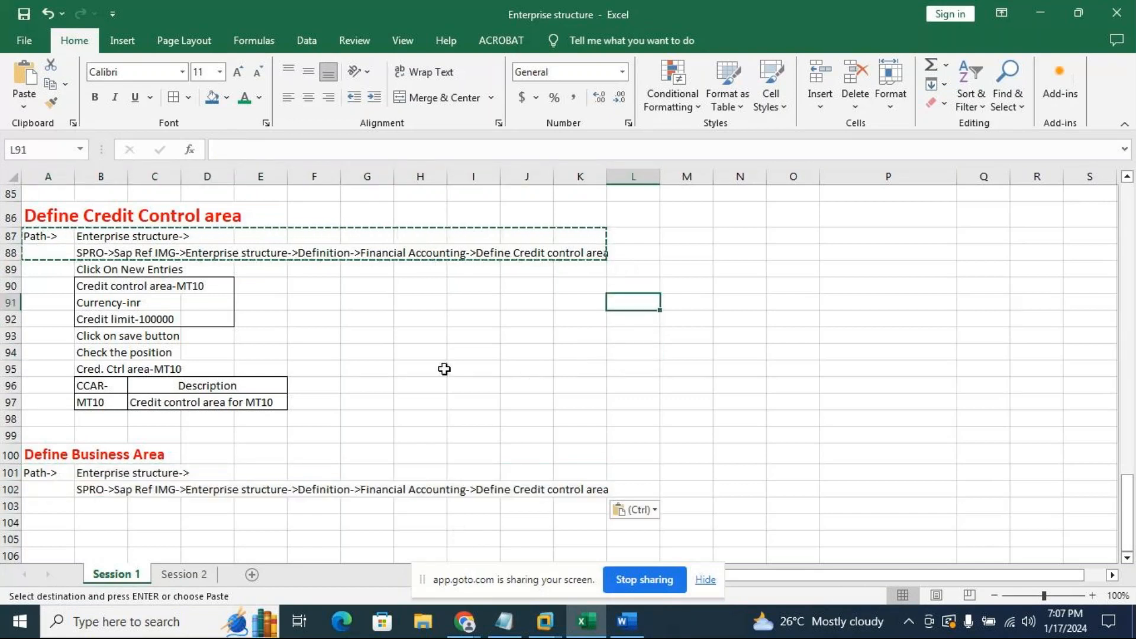
double_click(694, 447)
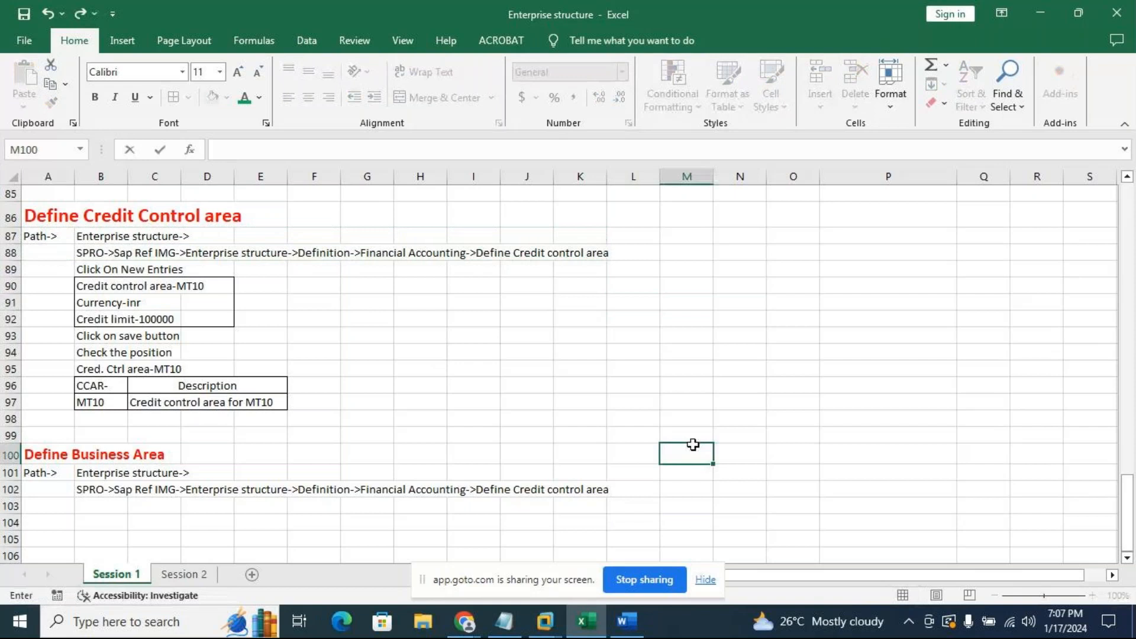
scroll(694, 444, "down", 2)
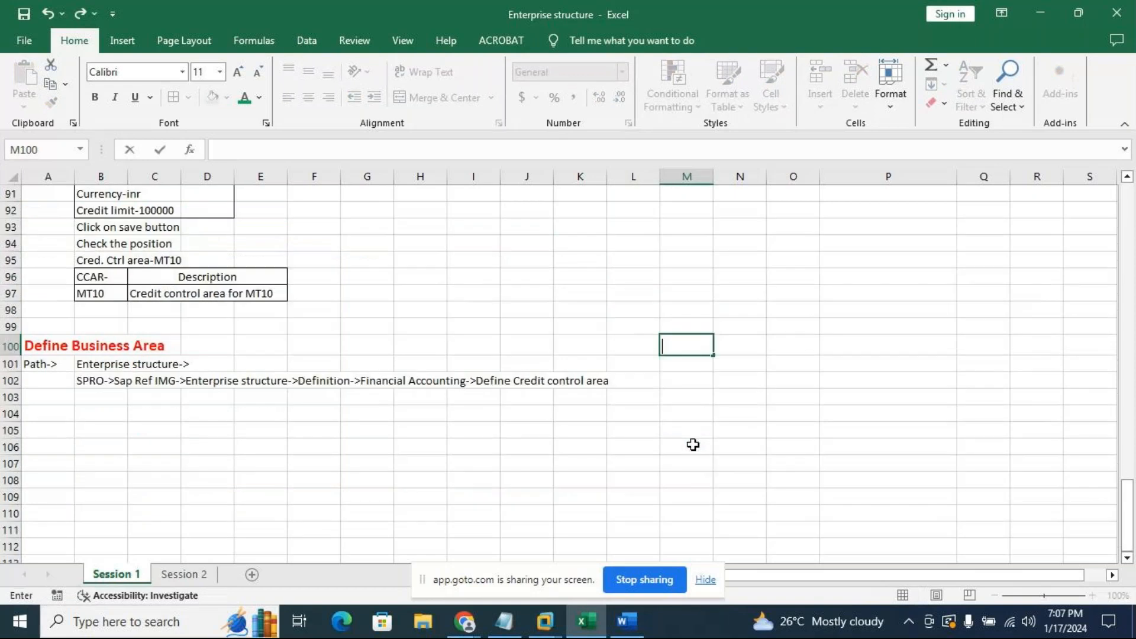
Change the end of the copied path in B102 from "Define Credit control area" to "Define Business area"
left_click(98, 398)
scroll(190, 406, "up", 2)
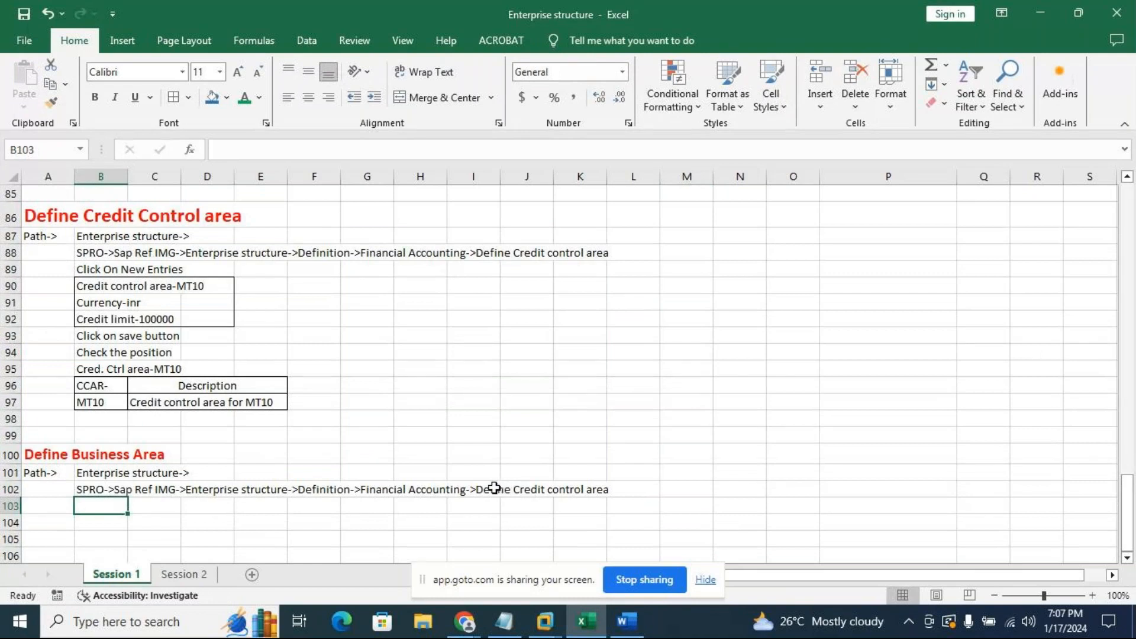
double_click(89, 490)
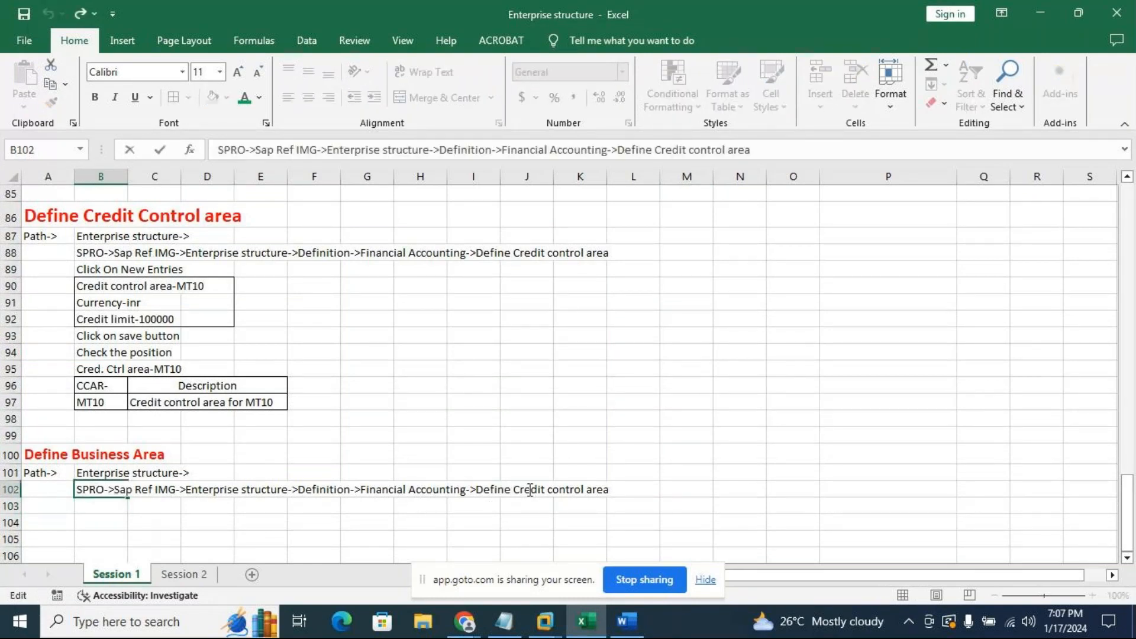
left_click(584, 489)
key("BackSpace")
key("BackSpace")
key("BackSpace")
key("BackSpace")
key("BackSpace")
key("BackSpace")
key("BackSpace")
key("BackSpace")
key("BackSpace")
key("BackSpace")
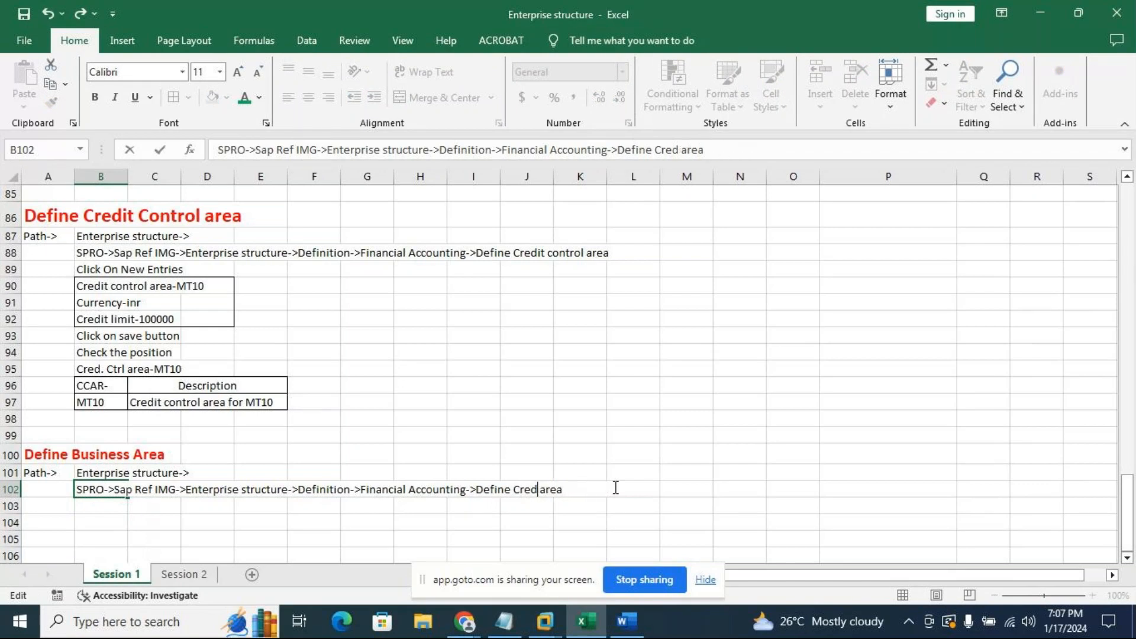
key("BackSpace")
key("BackSpace")
key("BackSpace")
key("BackSpace")
type("Business")
left_click(679, 438)
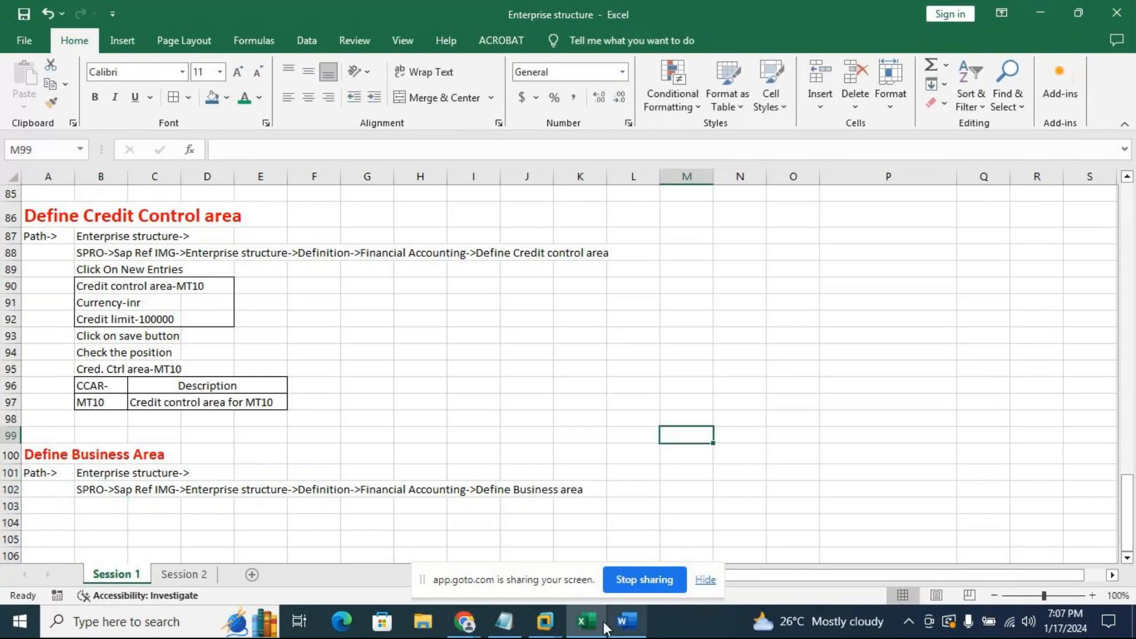
Switch to the SAP virtual machine, open Define Business Area under Financial Accounting definitions, and start new entries
left_click(542, 625)
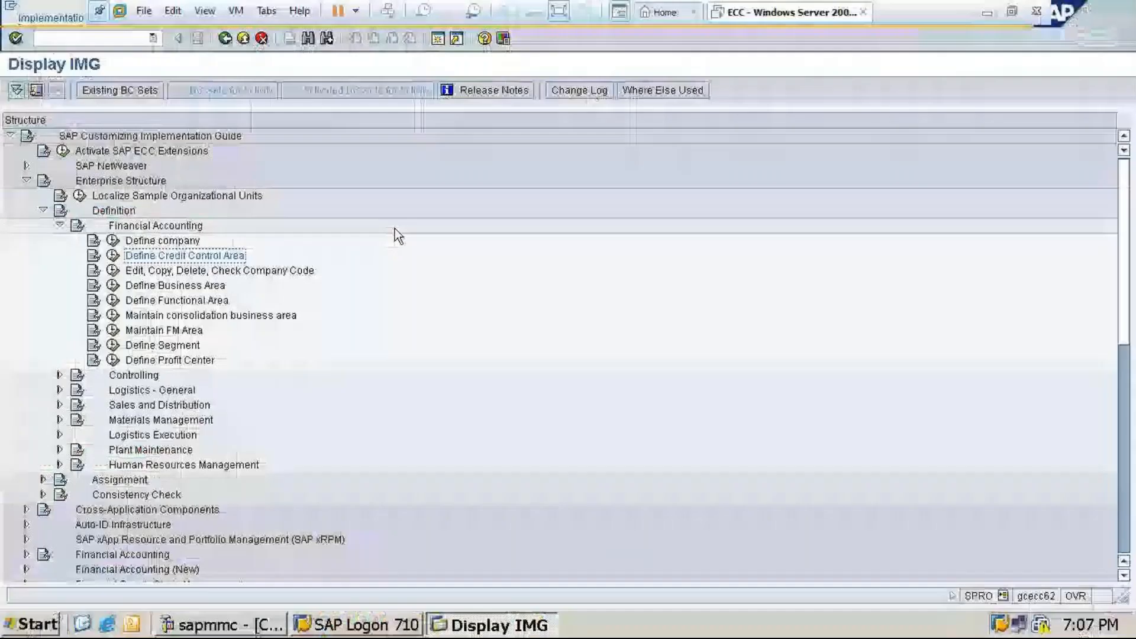
left_click(113, 286)
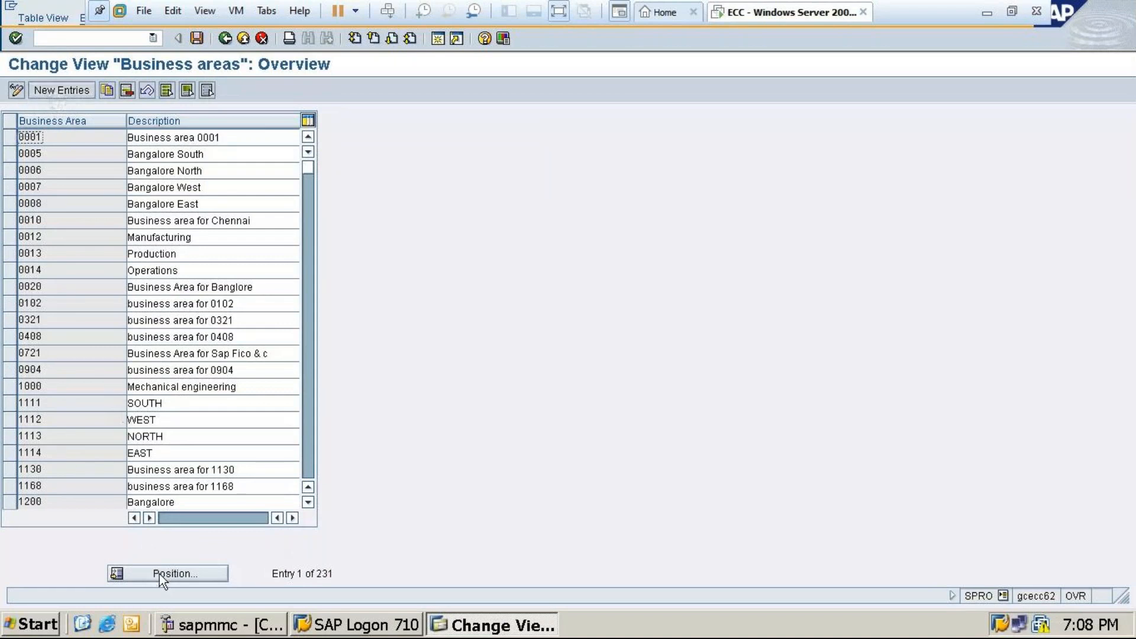
left_click(62, 91)
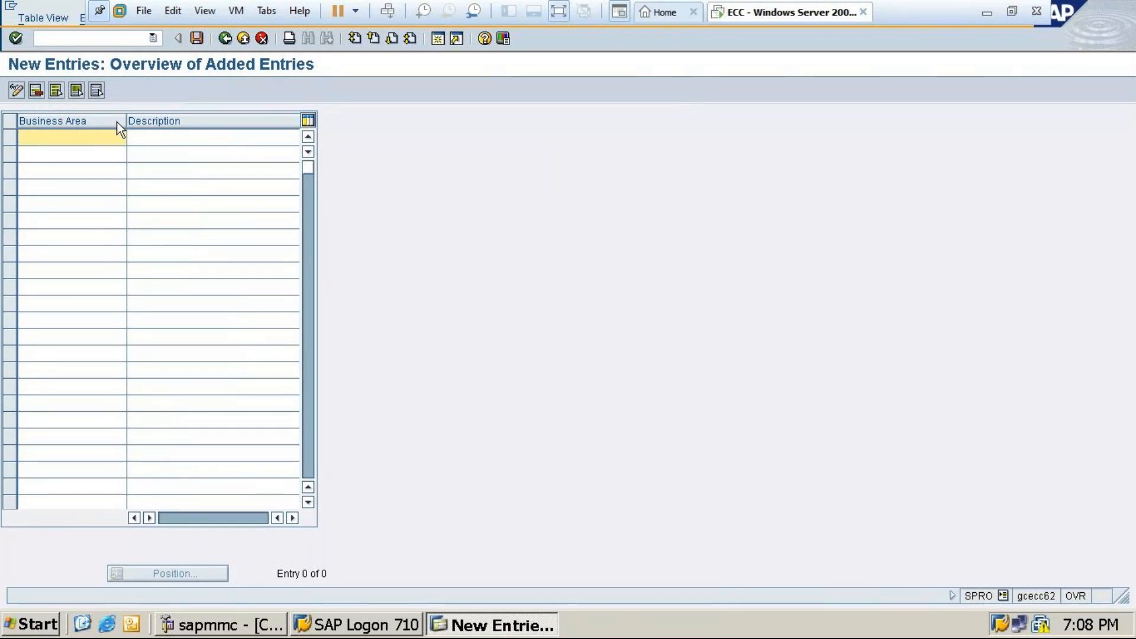
Enter business area BANG with the description "Business area for MT10" in the first row
type("HY")
key("BackSpace")
key("BackSpace")
type("HYD")
key("BackSpace")
key("BackSpace")
key("BackSpace")
type("BANG")
left_click(133, 135)
type("b")
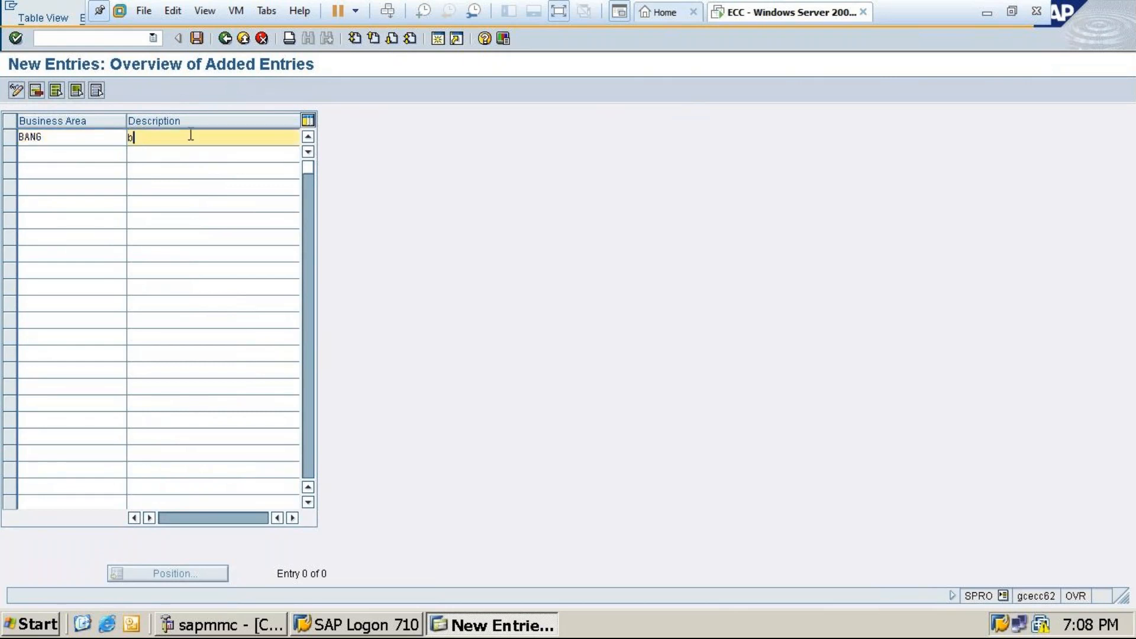
type("usiness")
key("BackSpace")
key("BackSpace")
key("BackSpace")
key("BackSpace")
key("BackSpace")
key("BackSpace")
key("BackSpace")
key("BackSpace")
key("BackSpace")
type("Busine")
type("area fot")
key("BackSpace")
key("BackSpace")
type("r Mt")
key("BackSpace")
type("T10")
Enter business area HYDE with the description "Business area for MT10" in the second row and try to save both entries
left_click(63, 152)
type("Hyde")
key("BackSpace")
key("BackSpace")
key("BackSpace")
type("YDE")
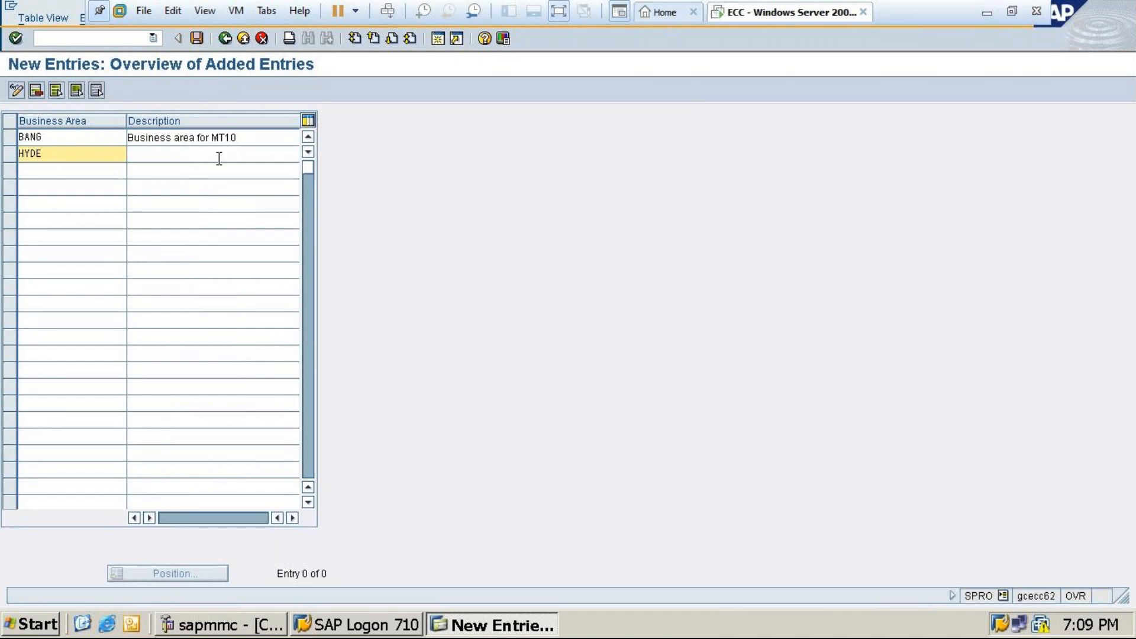
left_click(180, 154)
type("Bu")
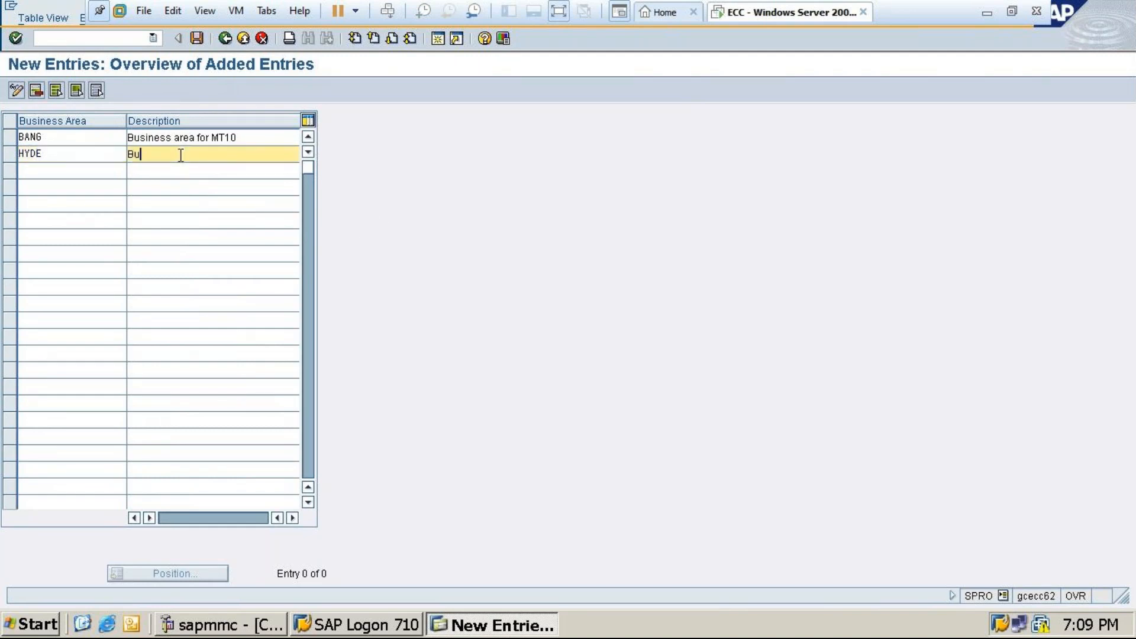
type("siness area for MT10")
left_click(192, 39)
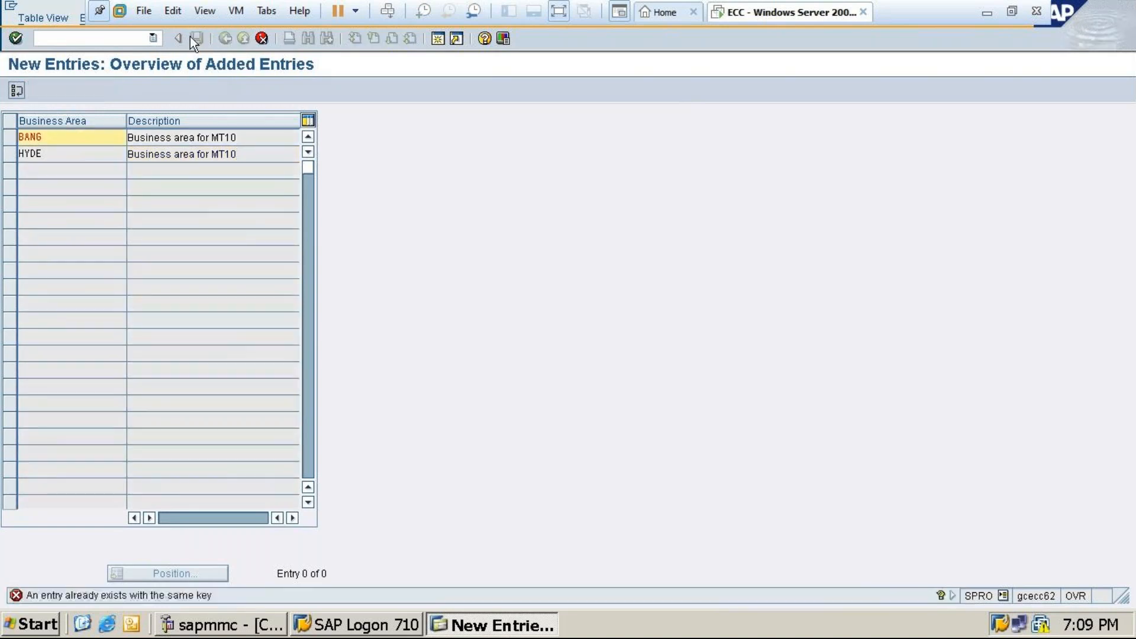
Try replacing business area code BANG with MT10, and discard the unsaved new entries
left_click(73, 138)
key("BackSpace")
key("BackSpace")
key("BackSpace")
key("BackSpace")
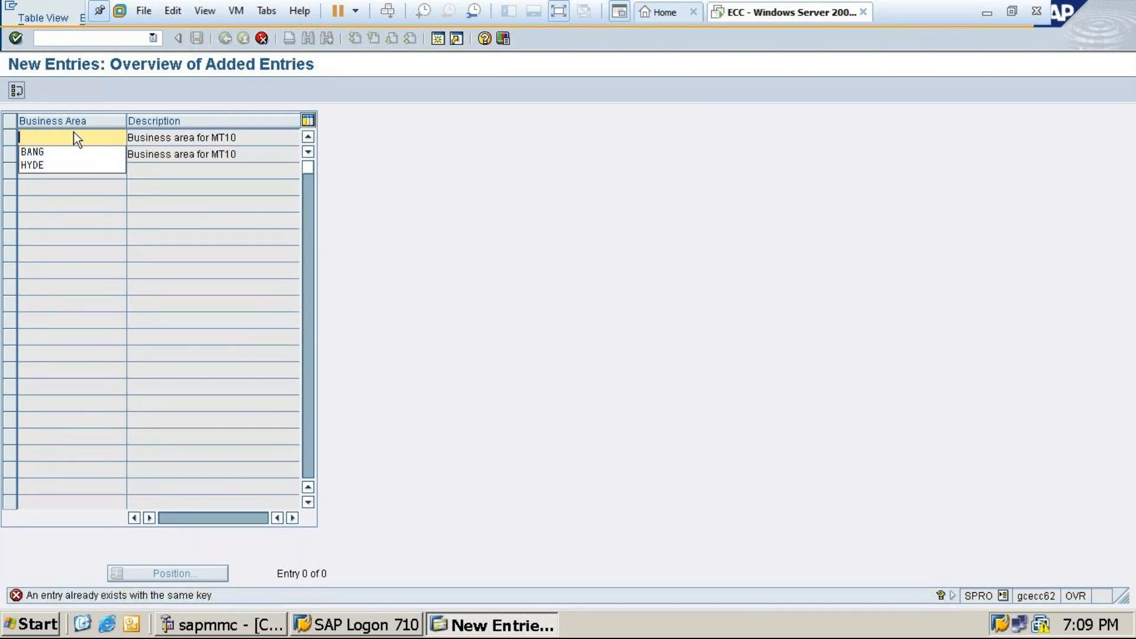
type("MT10")
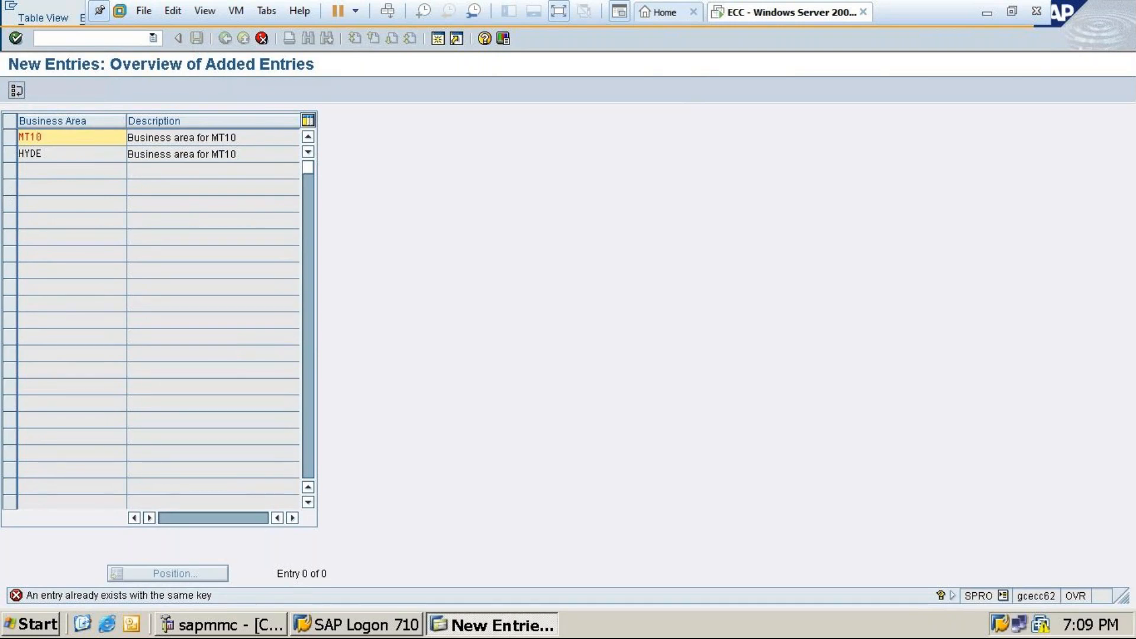
left_click(82, 154)
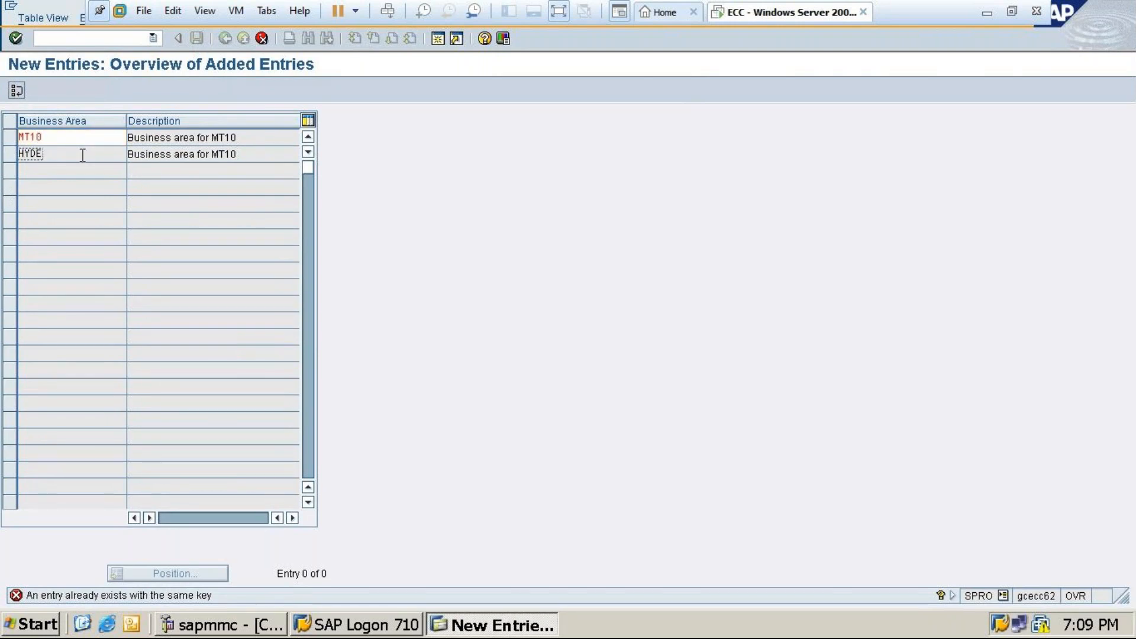
left_click(261, 38)
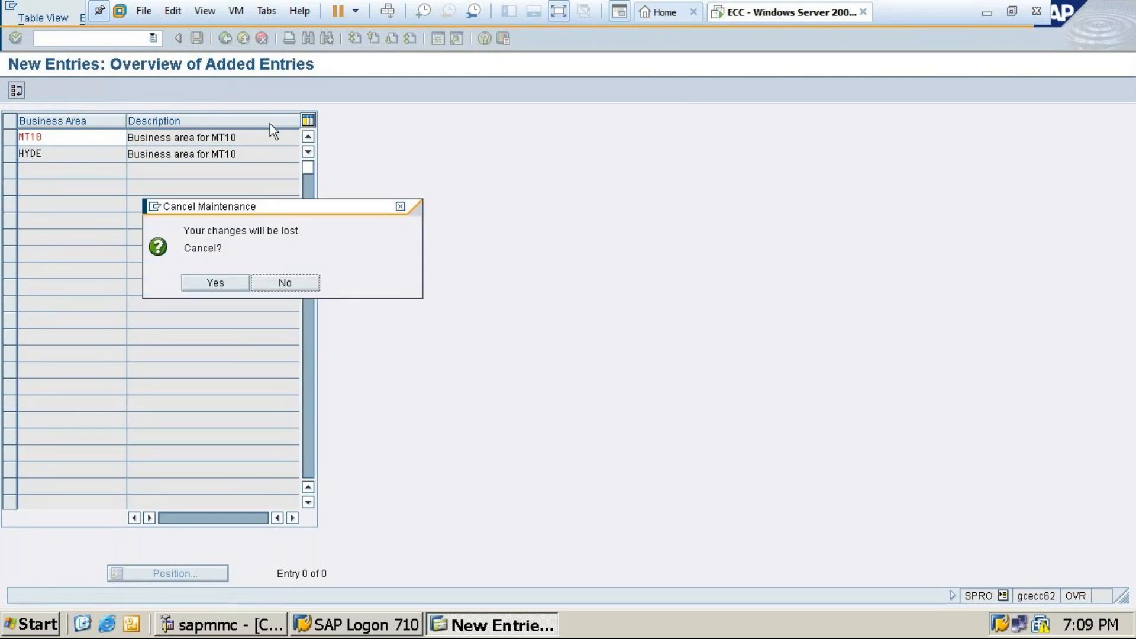
left_click(234, 283)
Enter business area MT10 with the description "Business area for MT10" and save it to the proposed customizing request
left_click(88, 137)
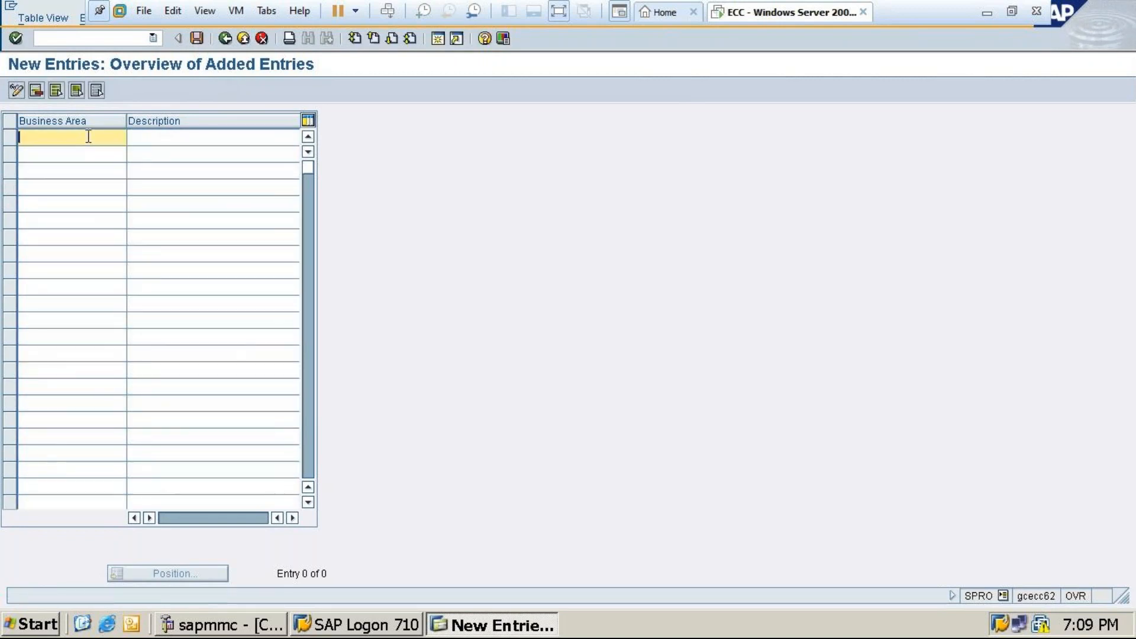
type("MT10")
left_click(144, 136)
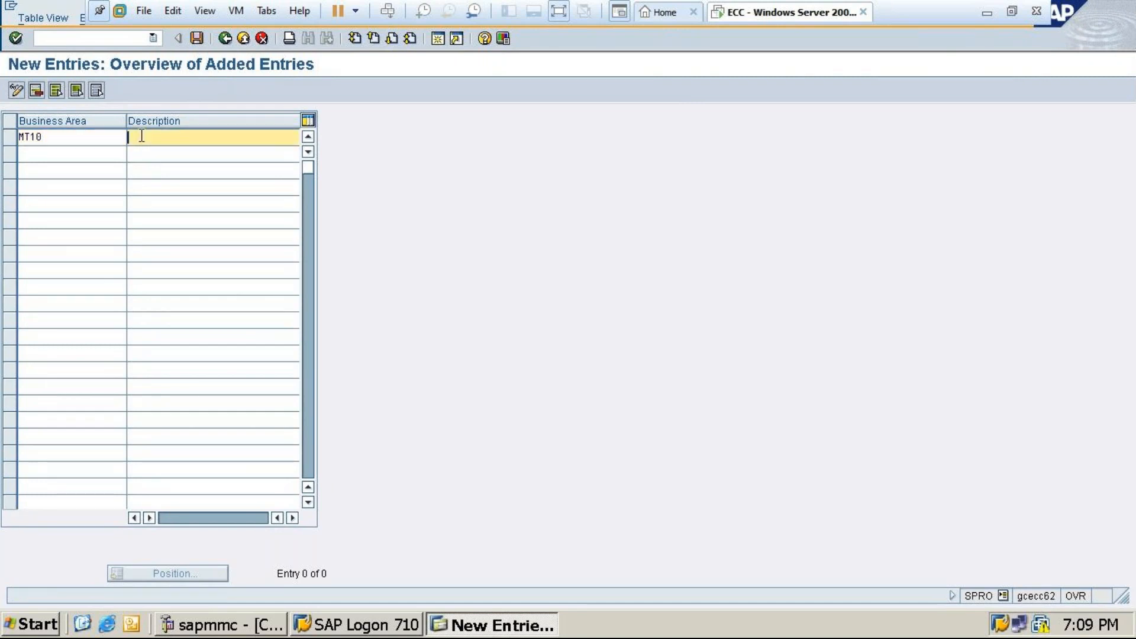
type("Business")
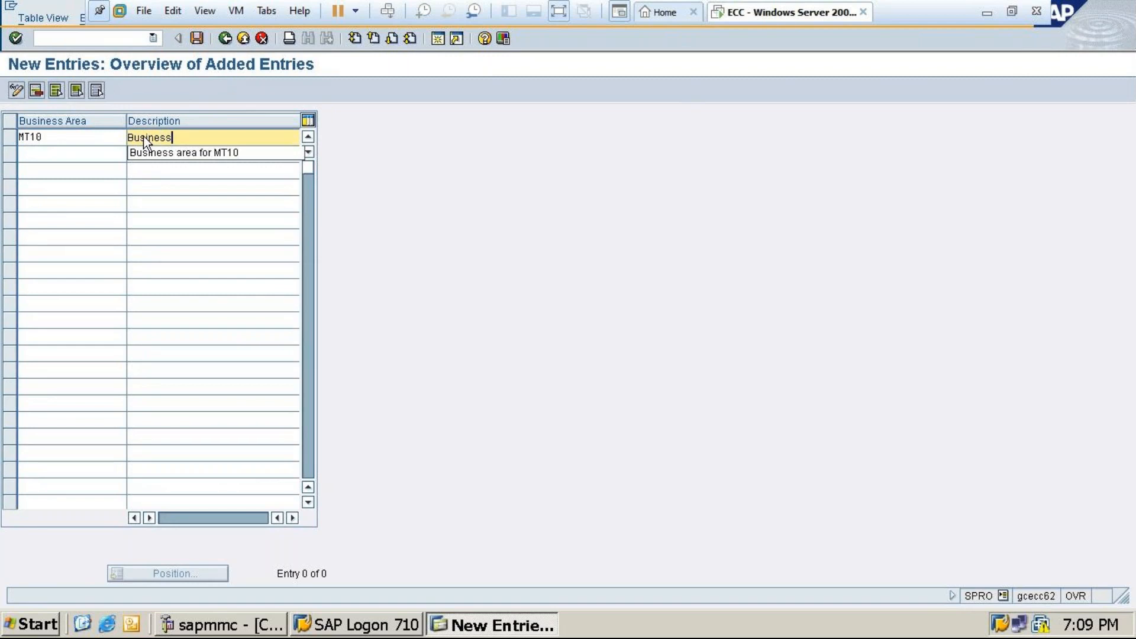
key("Return")
left_click(198, 38)
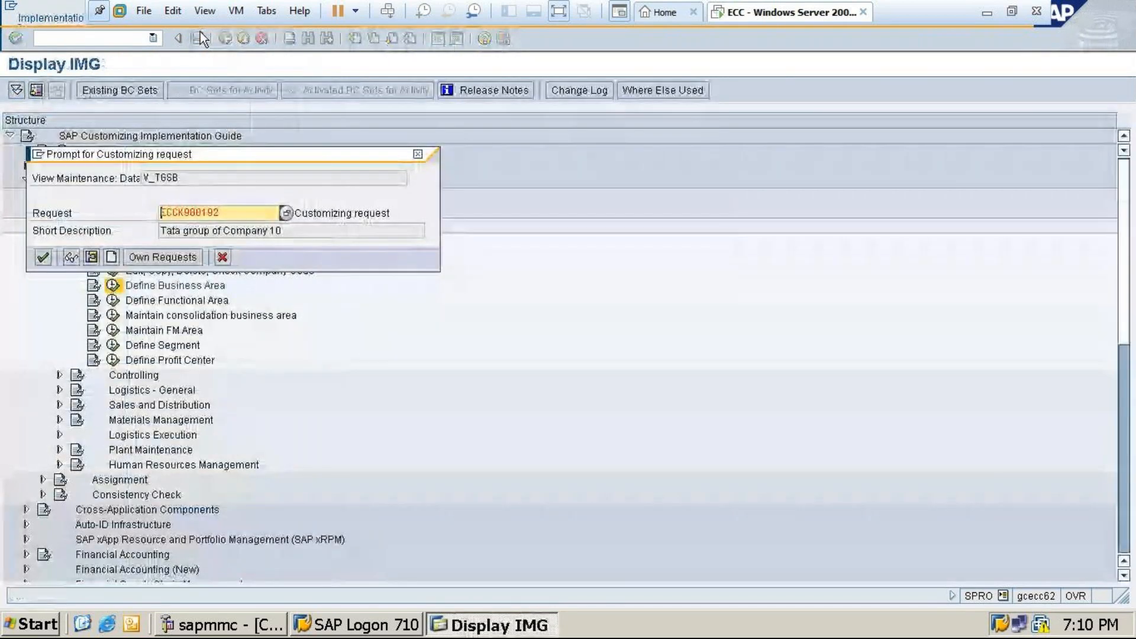
left_click(41, 258)
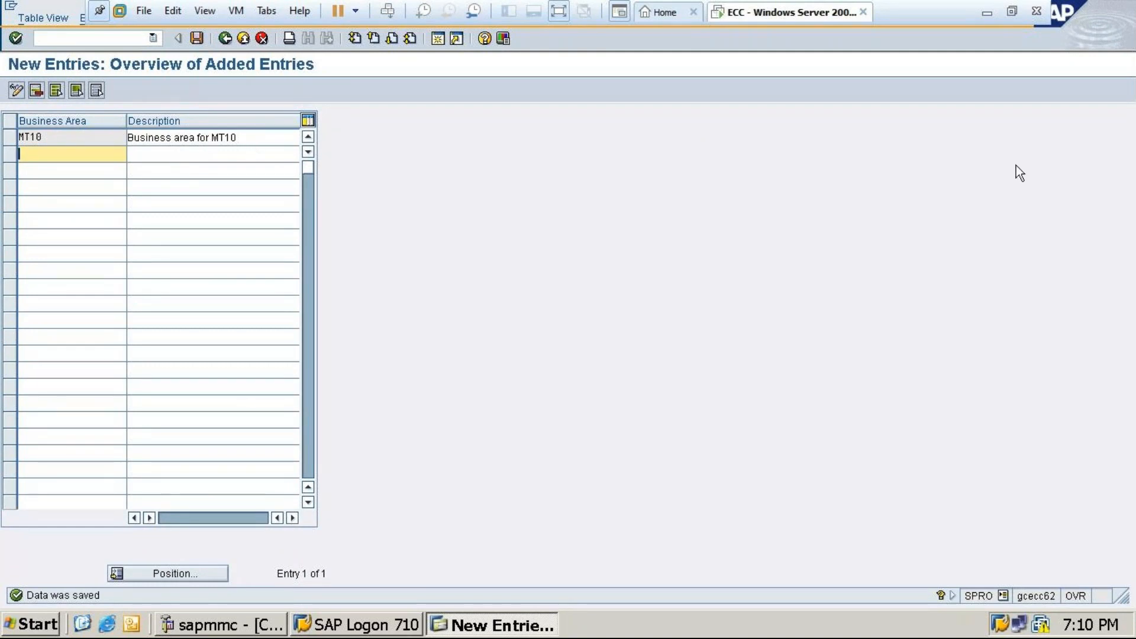
Switch to the Excel notes and enter "Click on New entries" in B103 under the Define Business Area path
left_click(993, 16)
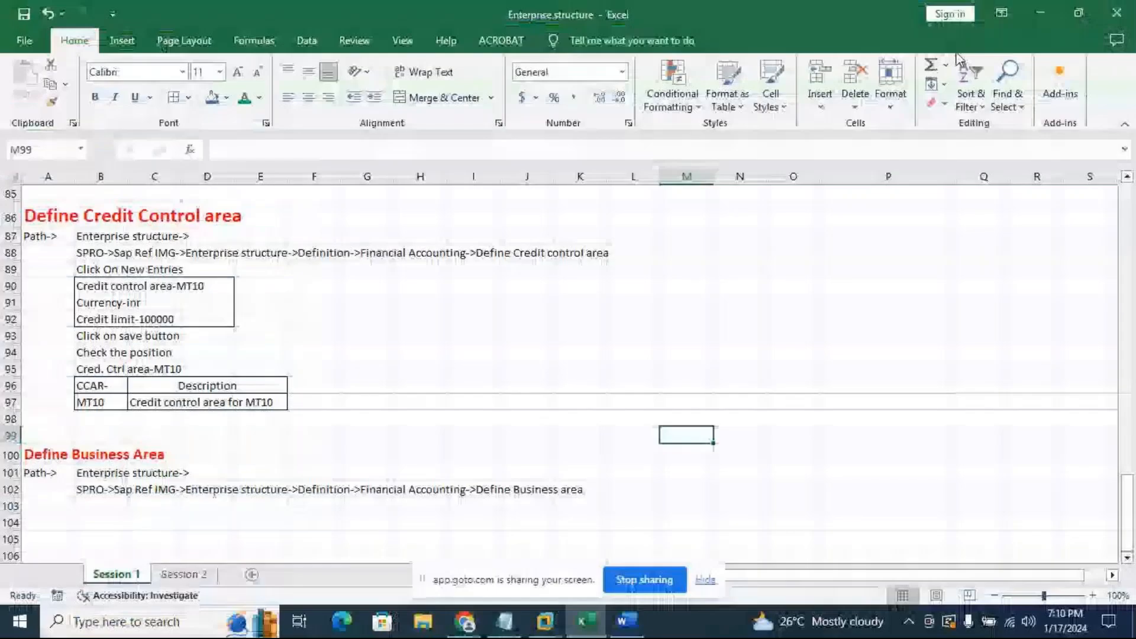
left_click(106, 506)
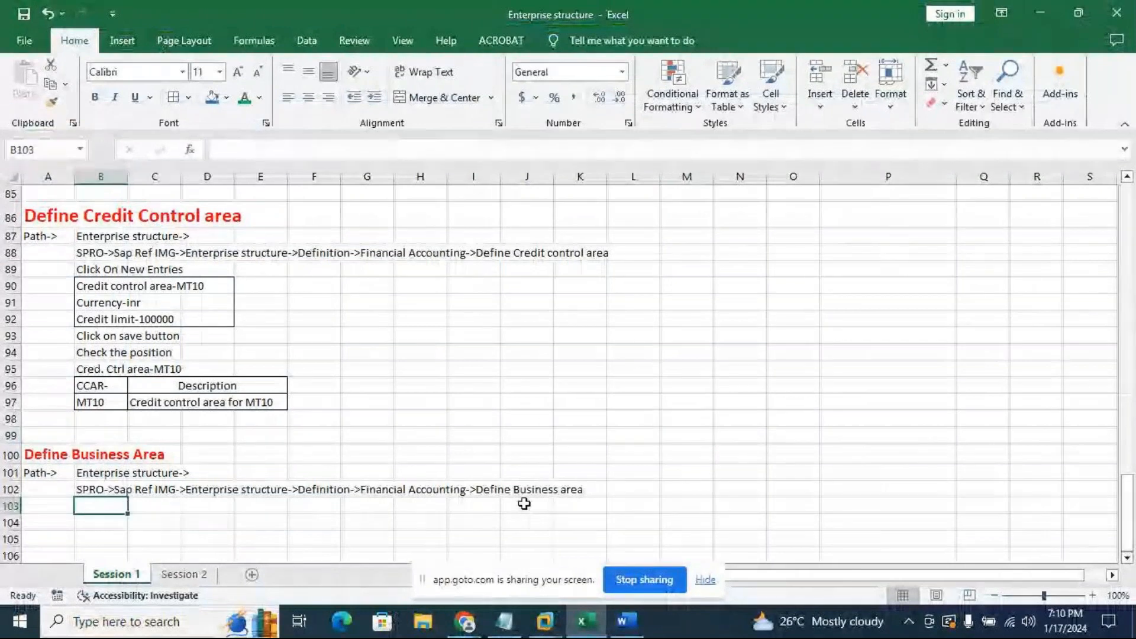
type("Click on")
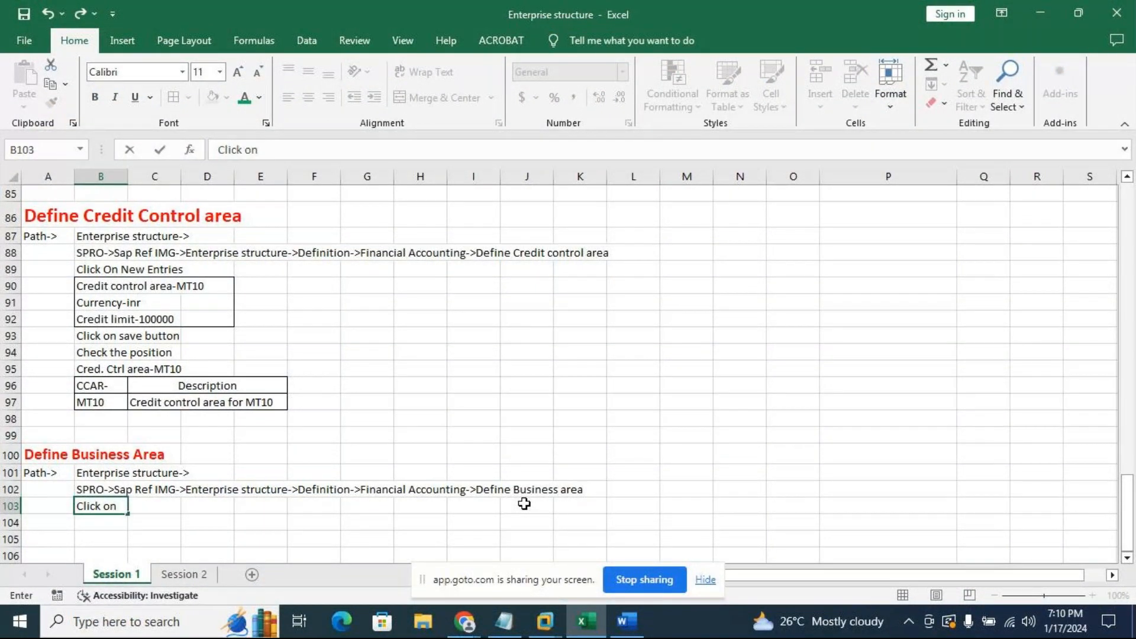
type(" New entries")
key("Return")
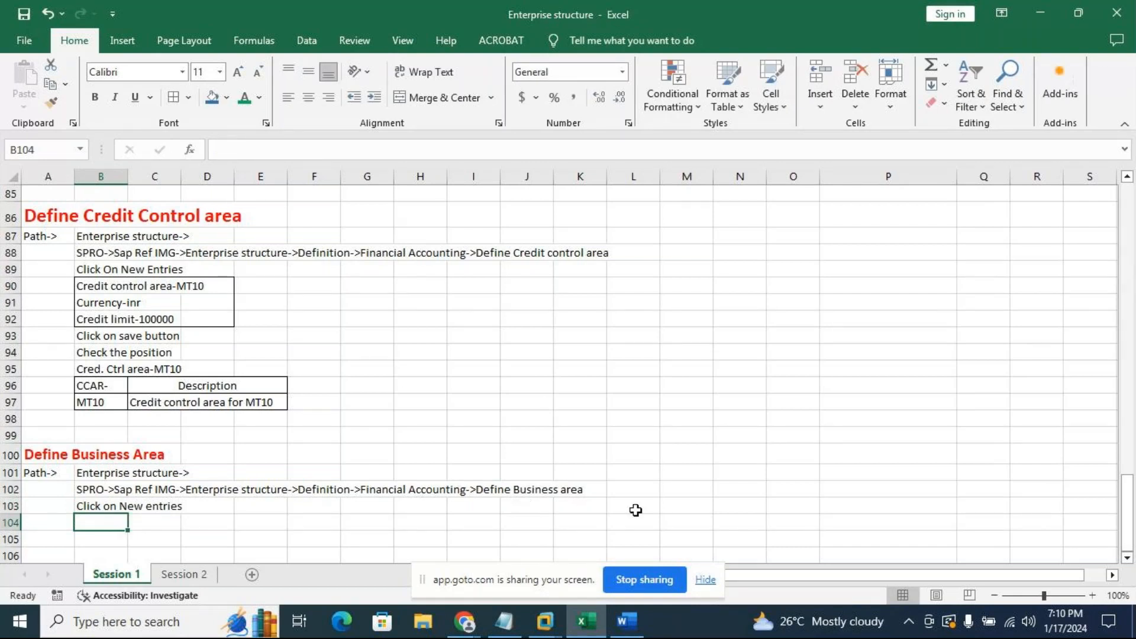
Check the field names in SAP, enter headings "Business area" in B104 and "Description" in C104, and widen column B to fit
mouse_move(545, 621)
left_click(567, 548)
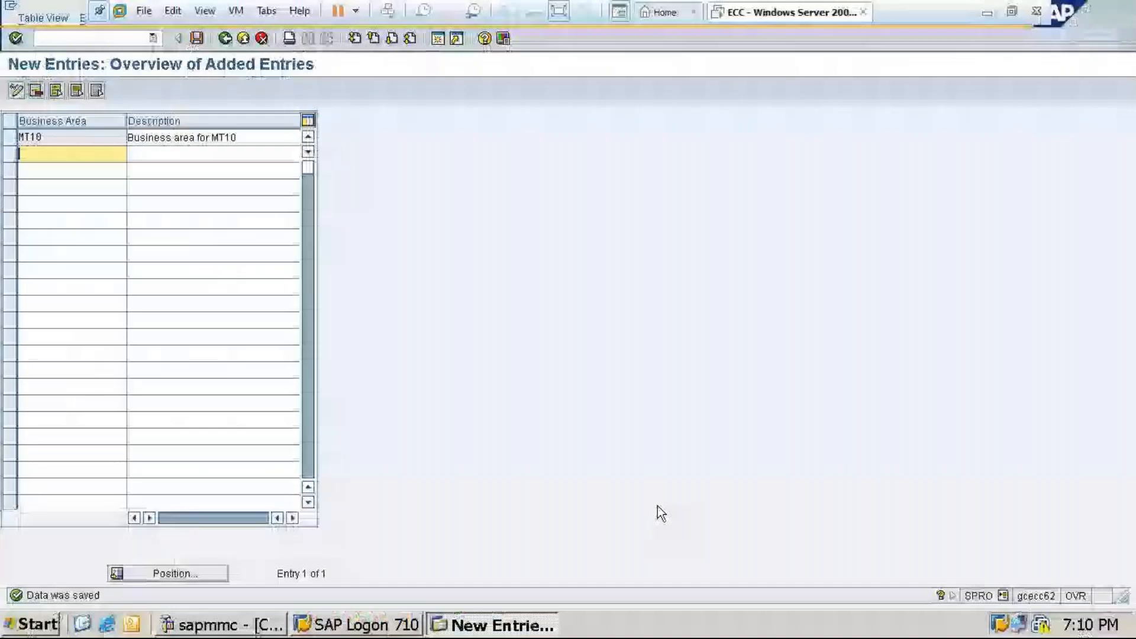
left_click(987, 12)
type("B")
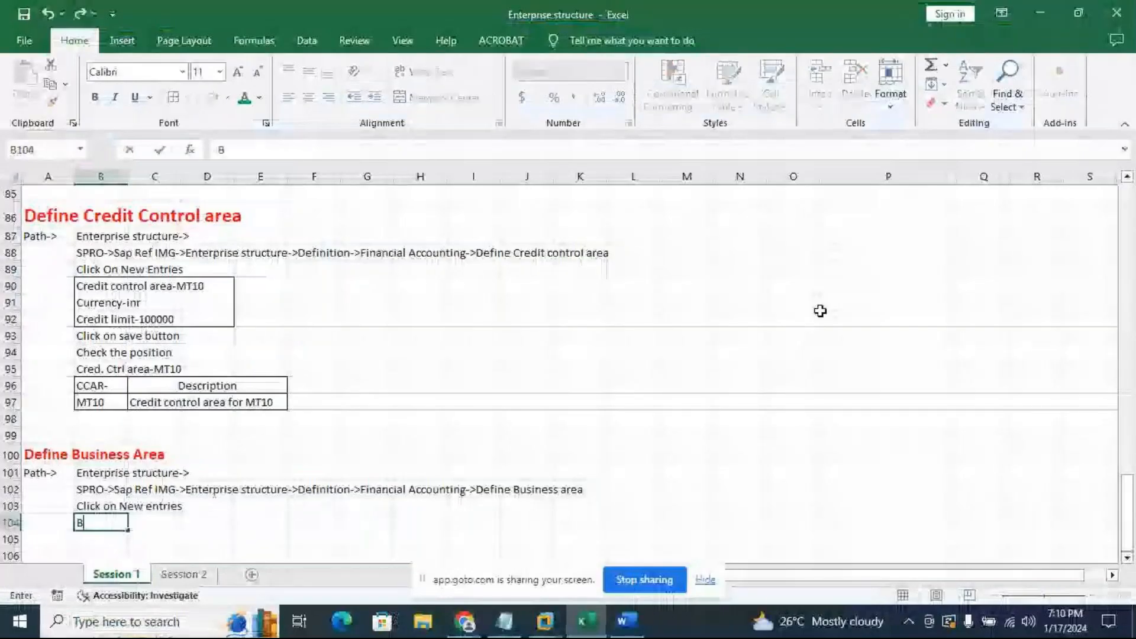
type("usiness ")
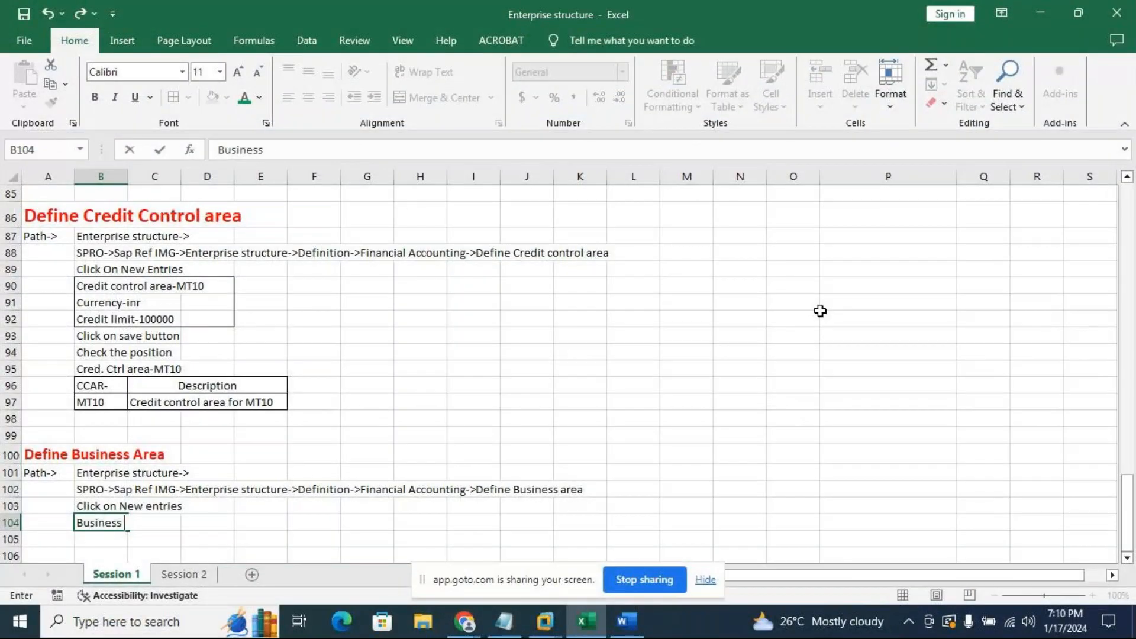
type("area")
key("Tab")
type("Descript")
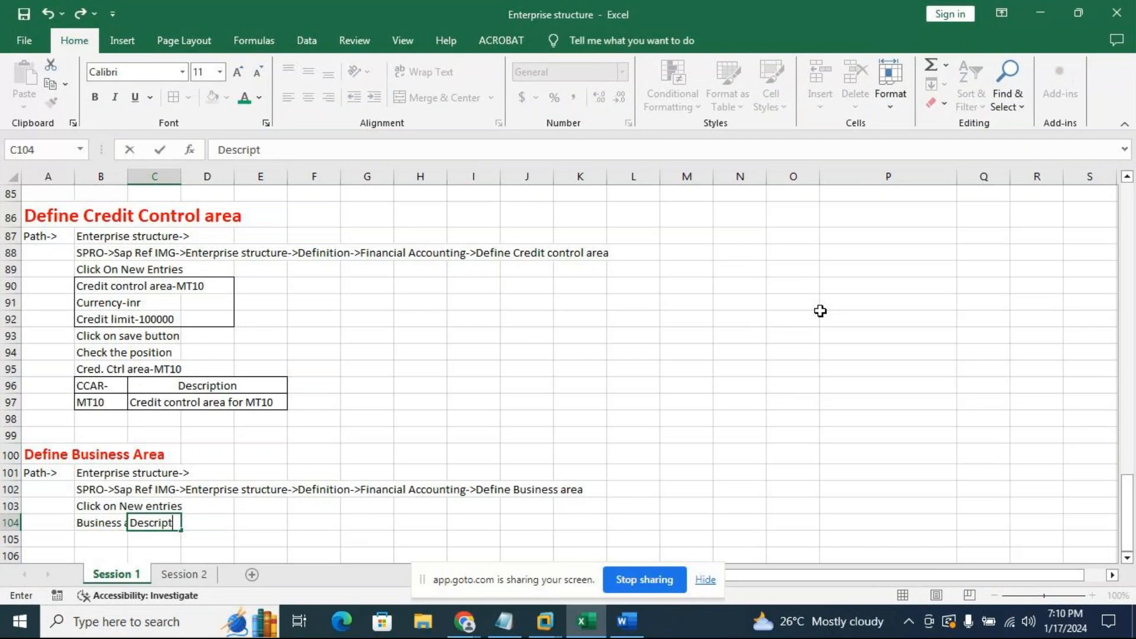
type("ion")
left_click(246, 523)
left_click_drag(126, 176, 147, 176)
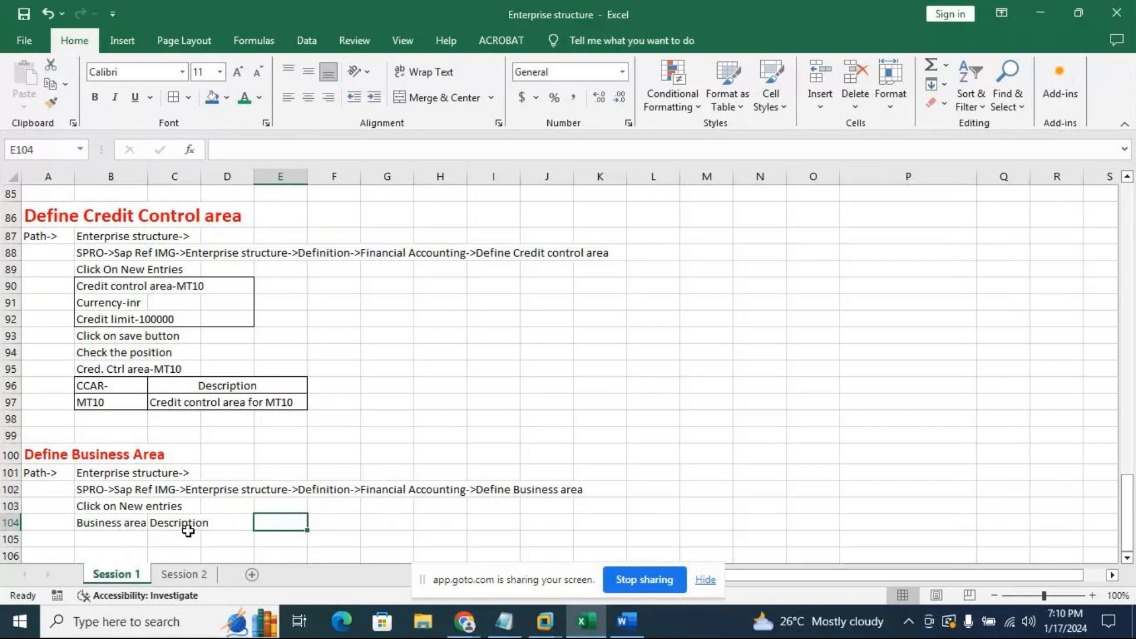
Enter MT10 in B105 below the Business area heading
left_click(110, 537)
mouse_move(858, 628)
type("MT")
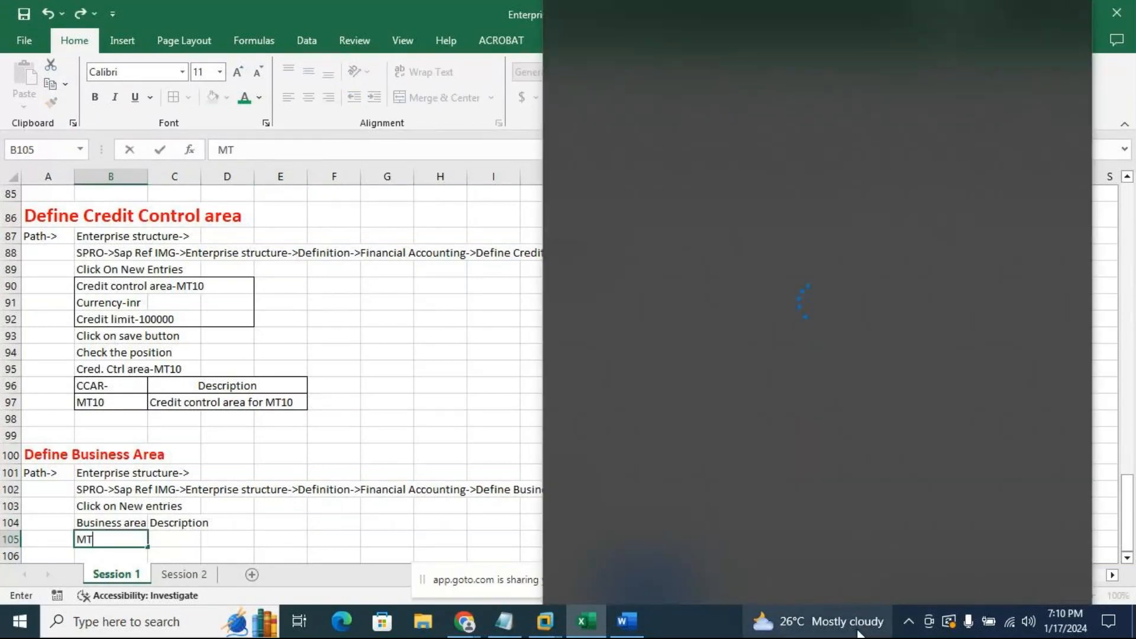
left_click(446, 399)
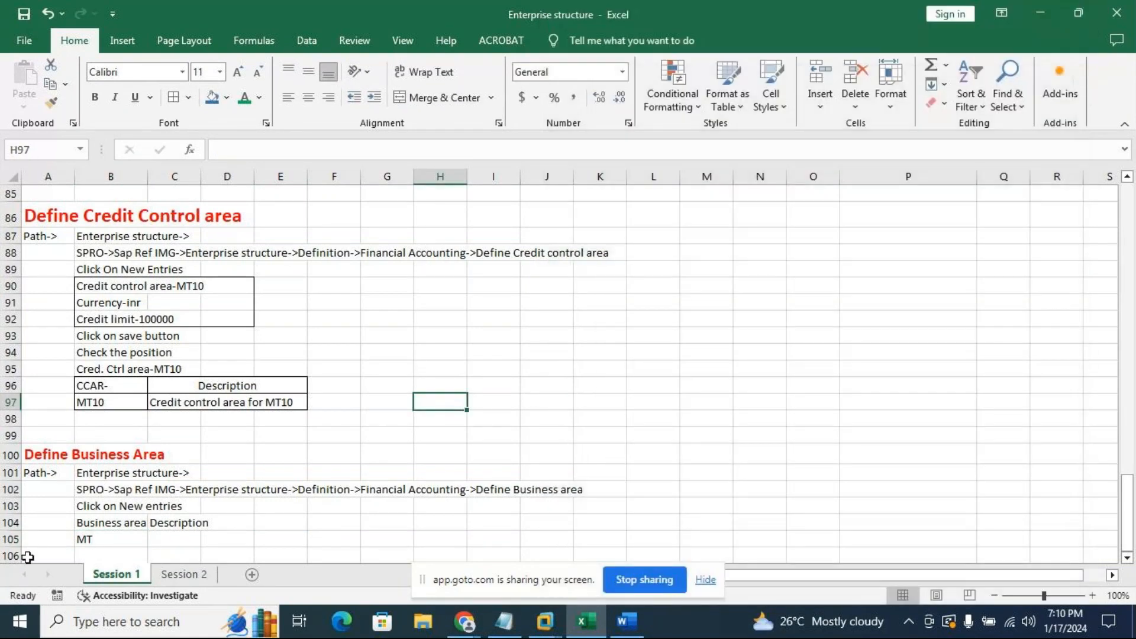
left_click(99, 540)
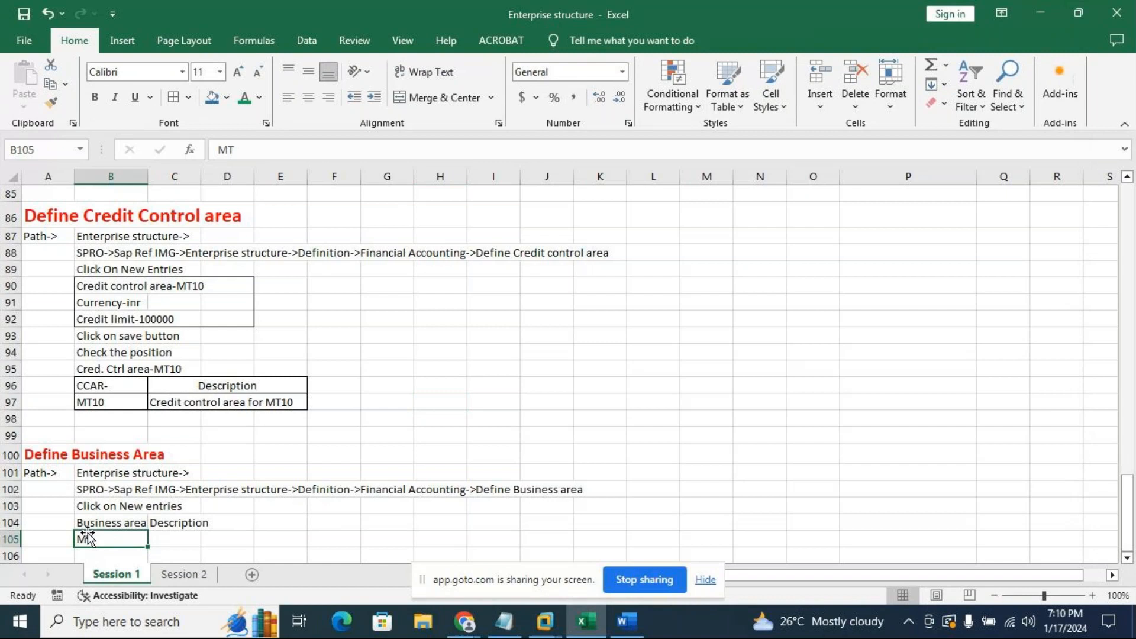
double_click(92, 540)
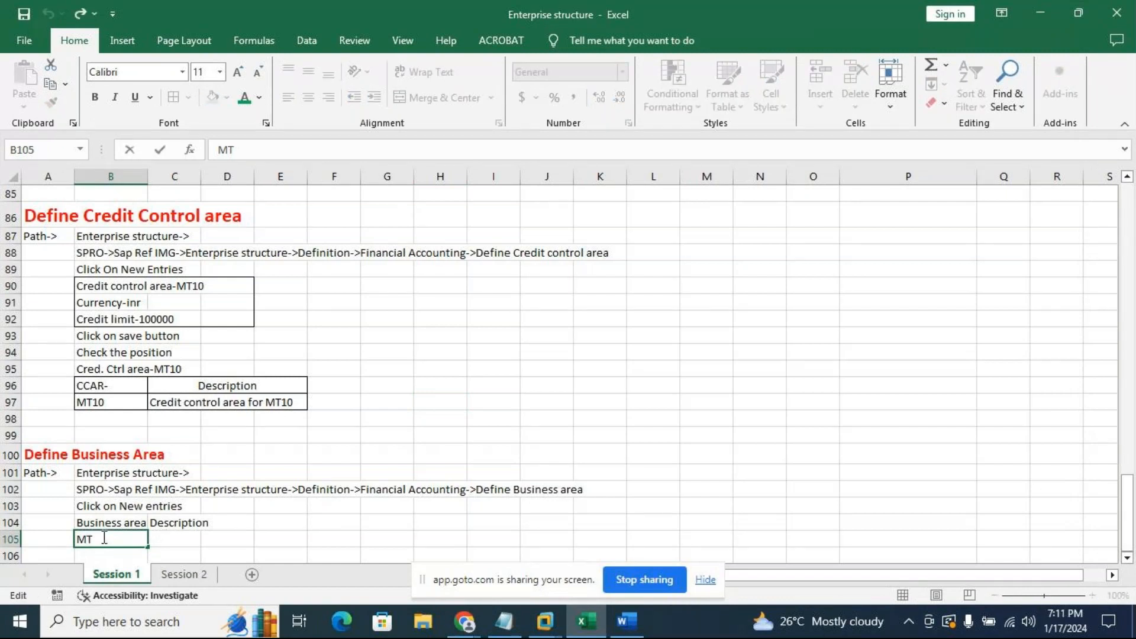
type("10")
Widen column C and enter "Business area for MT10" in C105 below the Description heading
left_click(172, 540)
left_click_drag(201, 176, 257, 176)
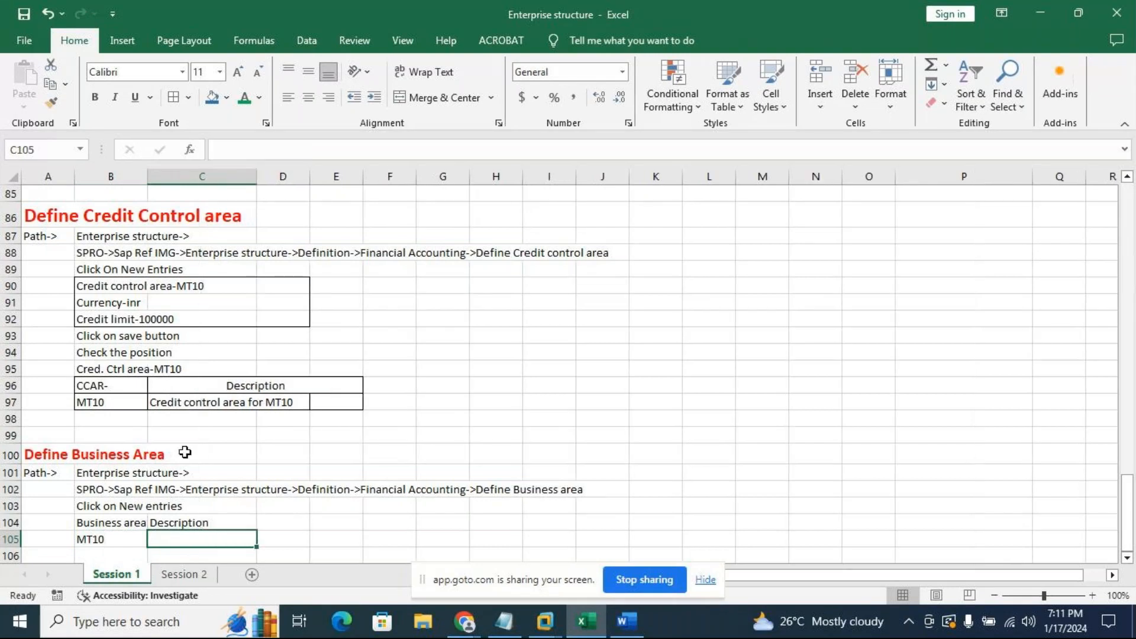
double_click(152, 542)
type("Bu")
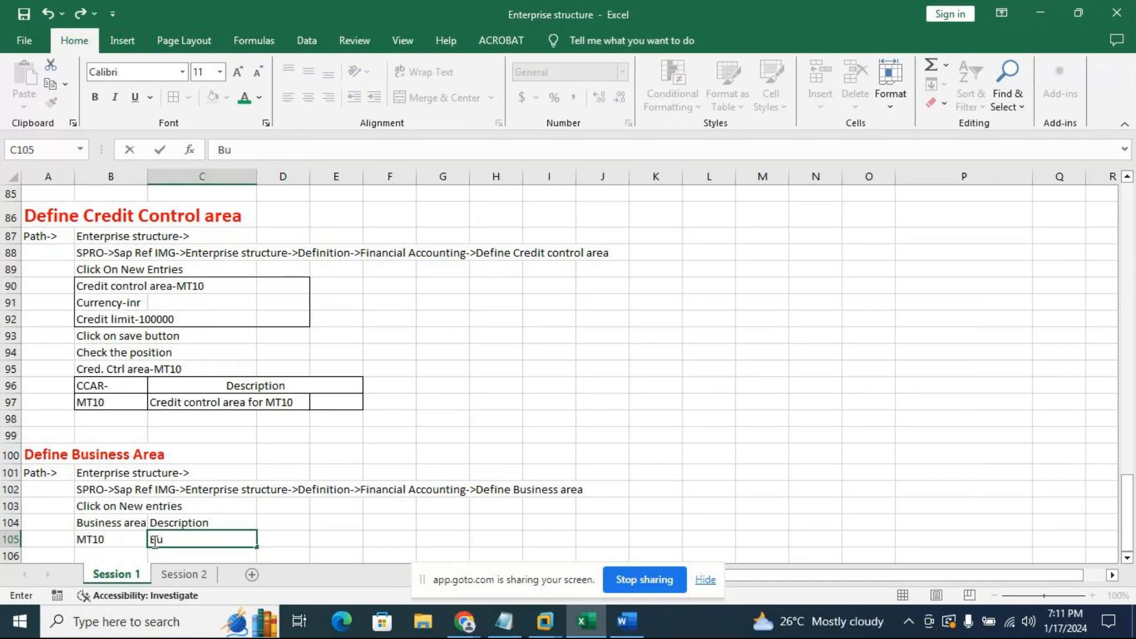
type("siness area fot")
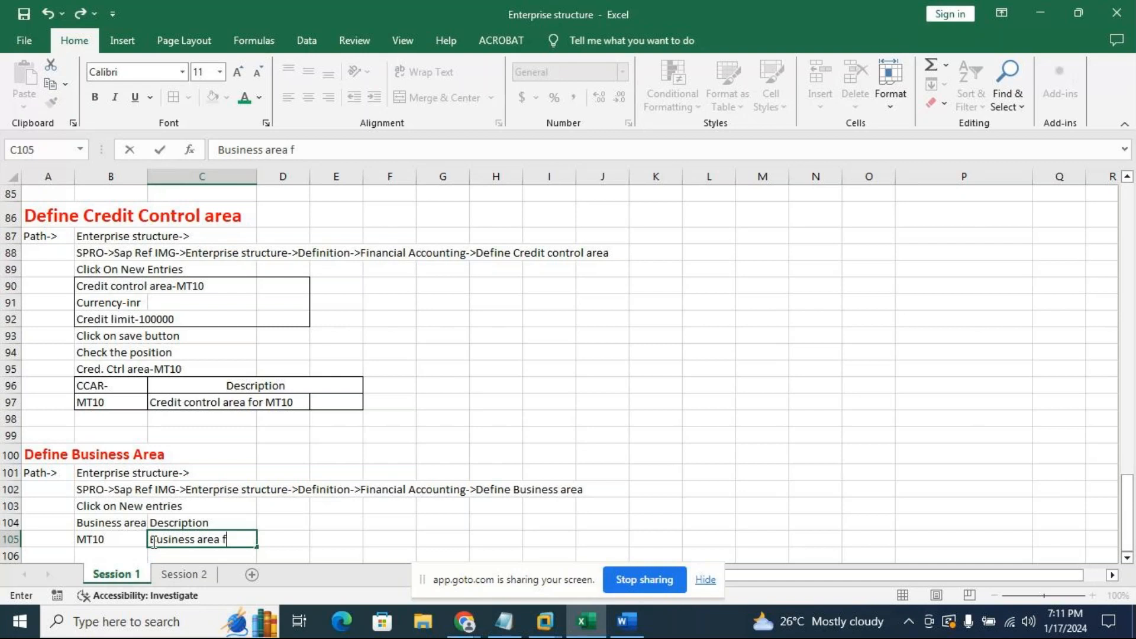
key("BackSpace")
key("BackSpace")
type("r MT10")
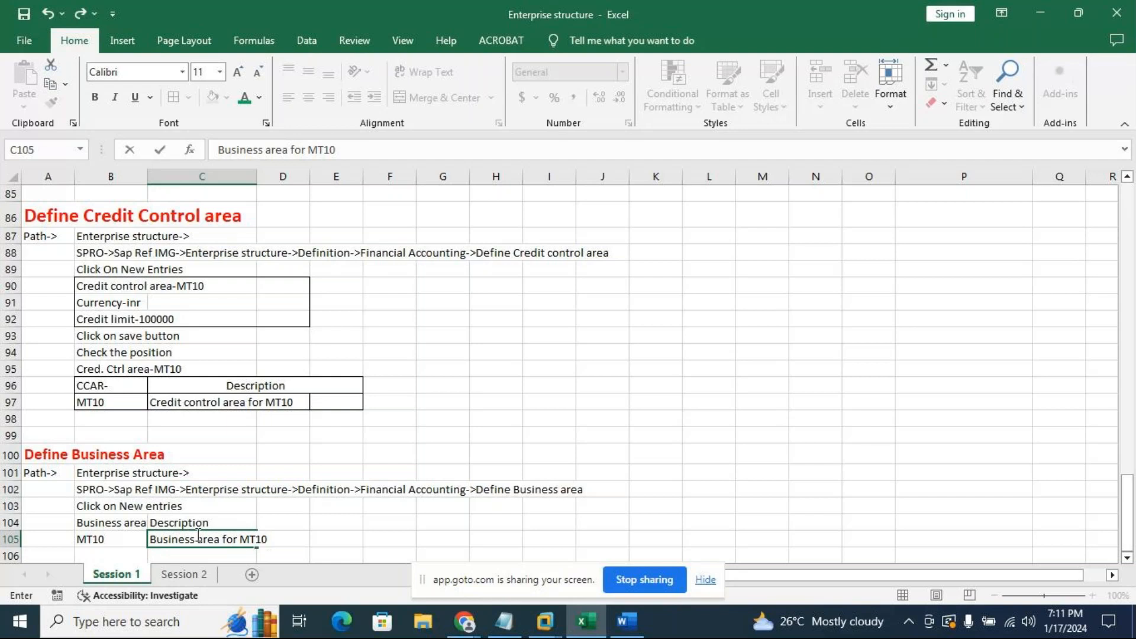
left_click(290, 532)
Add borders around the cells of B104:C105 and widen column C to fit the description text
left_click_drag(82, 523, 233, 538)
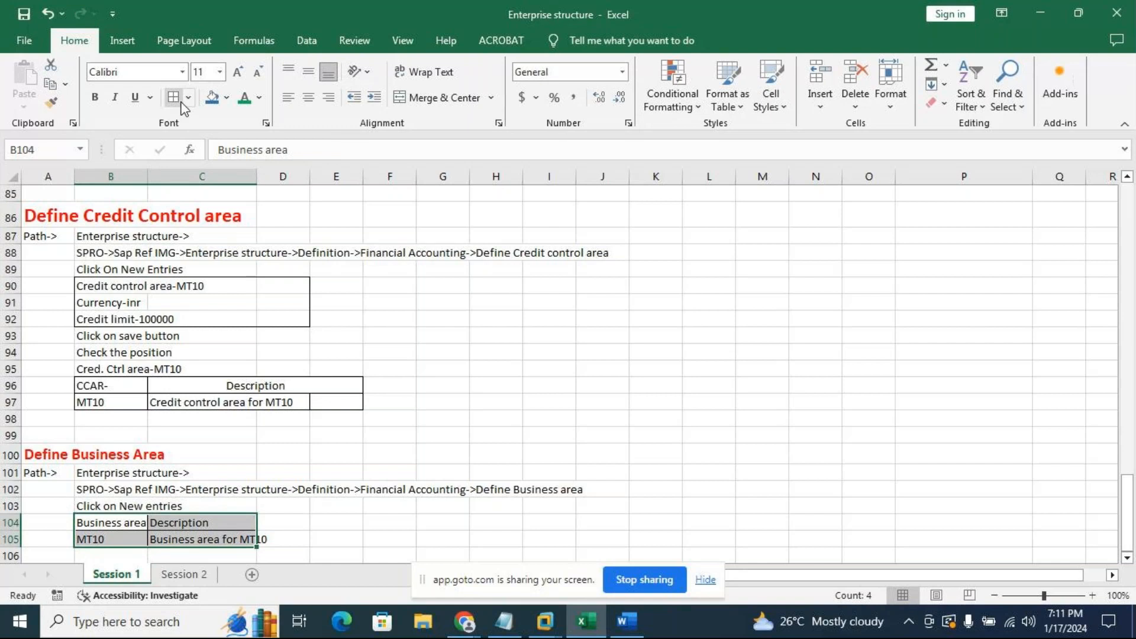
left_click(336, 555)
left_click_drag(258, 177, 271, 178)
left_click(302, 536)
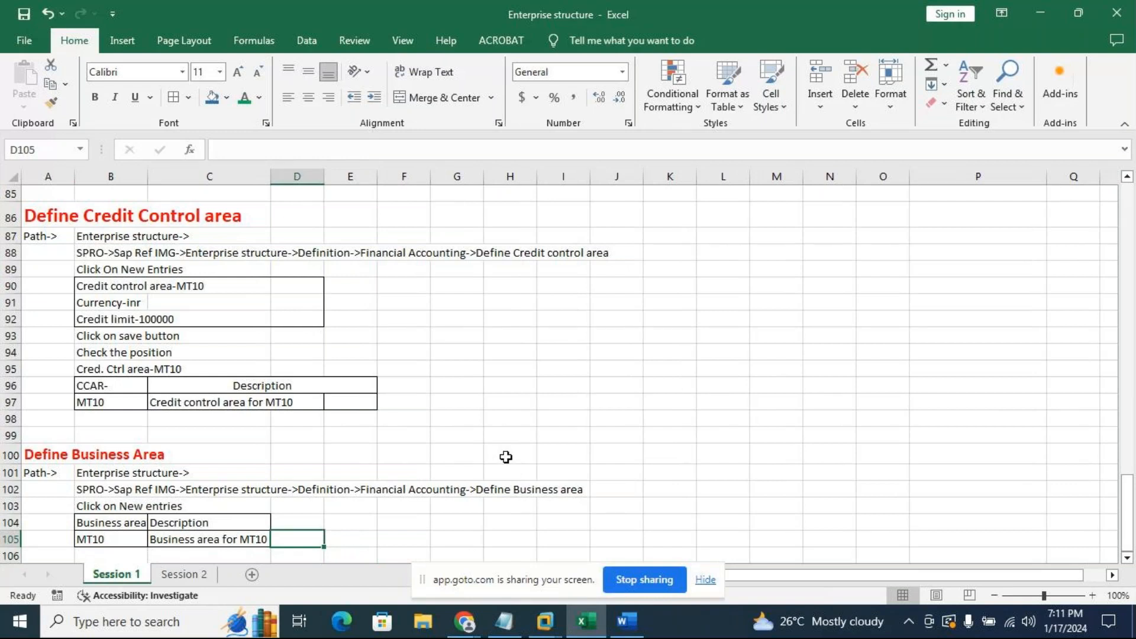
Enter the note "Click on save button" in B106 below the business area table
scroll(506, 457, "down", 3)
scroll(89, 449, "up", 1)
left_click(88, 449)
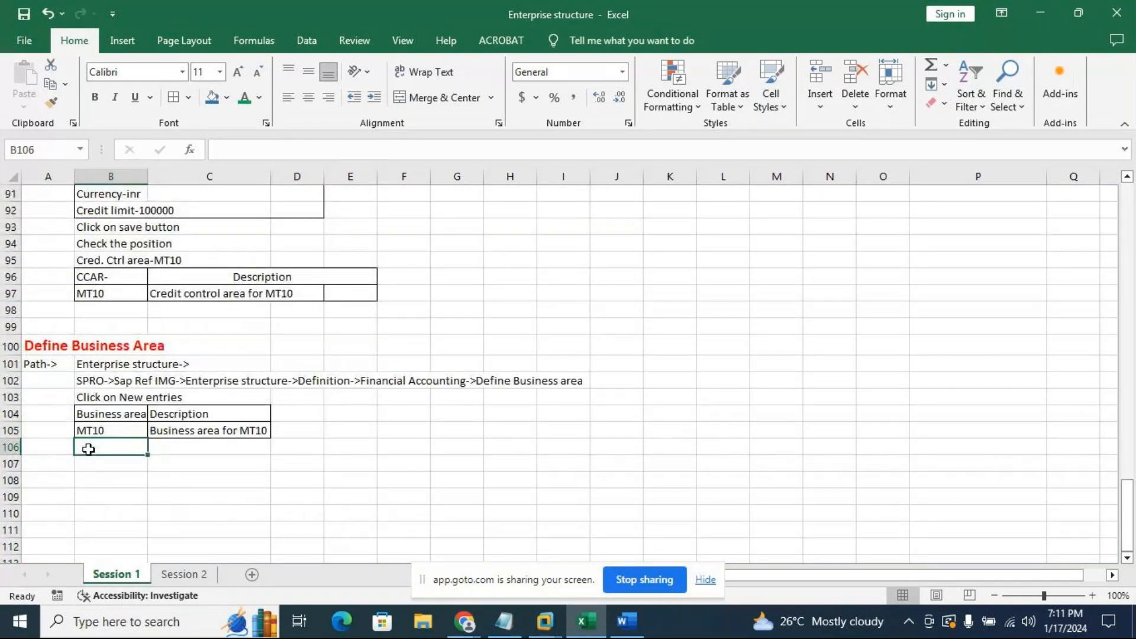
type("Click on ")
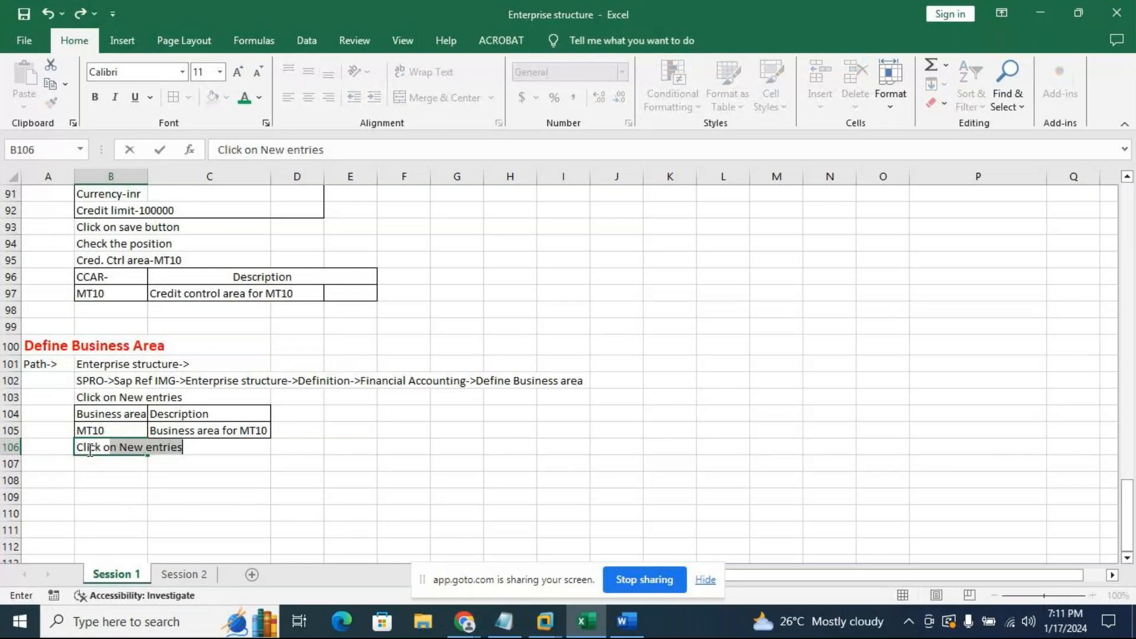
type("sa")
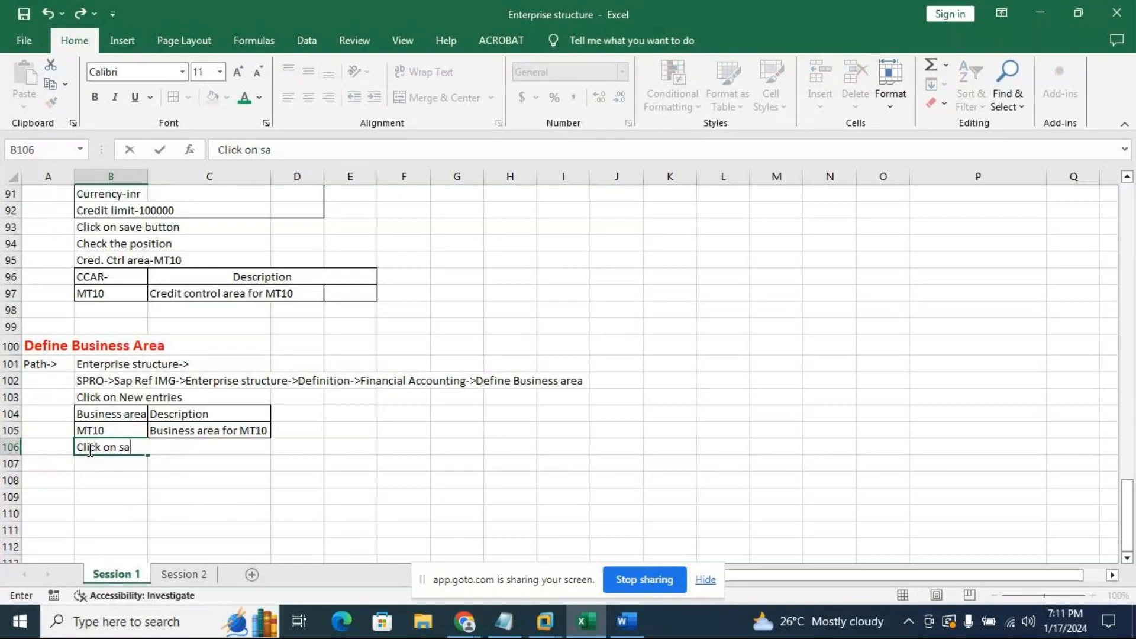
type("ve button")
left_click(350, 496)
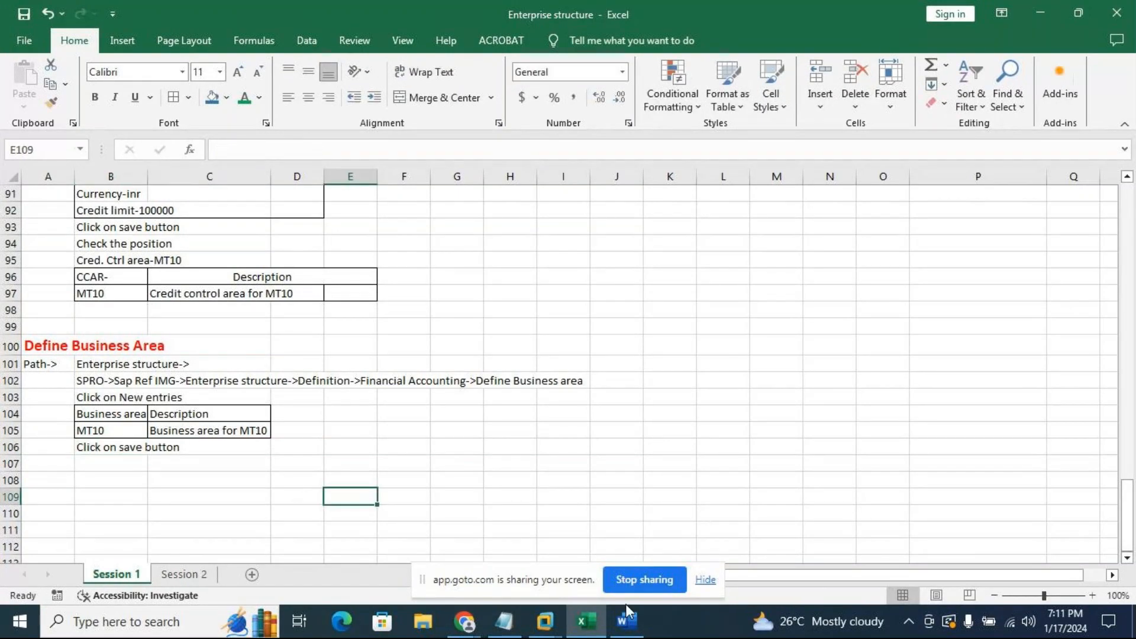
Switch to the SAP virtual machine, return to the Business areas overview, and open the Position entry dialog
mouse_move(545, 622)
left_click(627, 527)
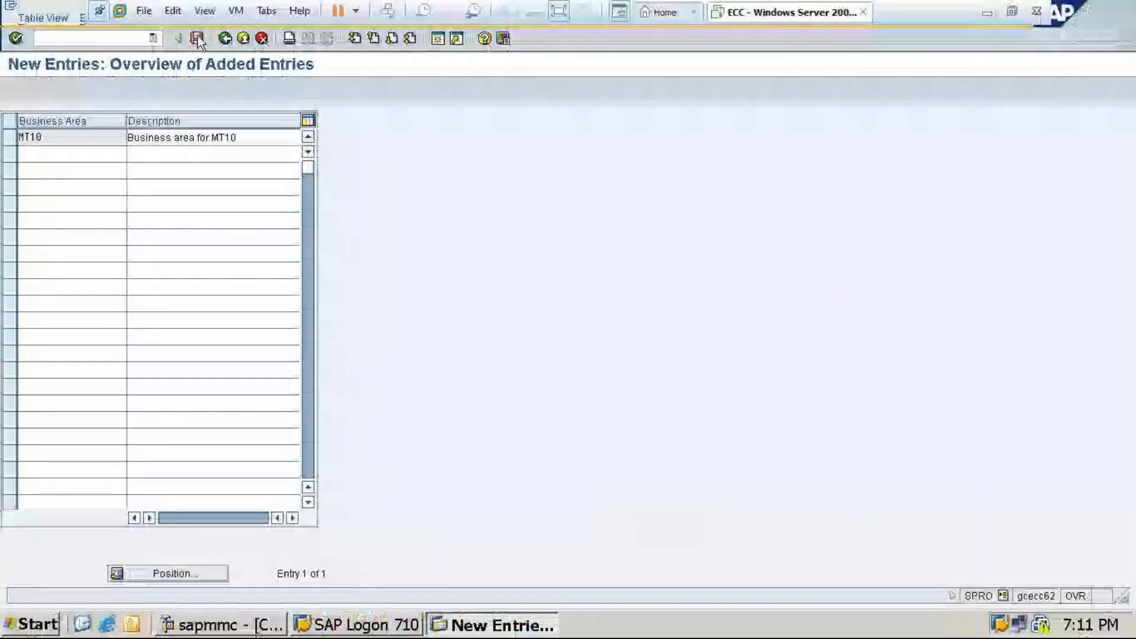
left_click(225, 39)
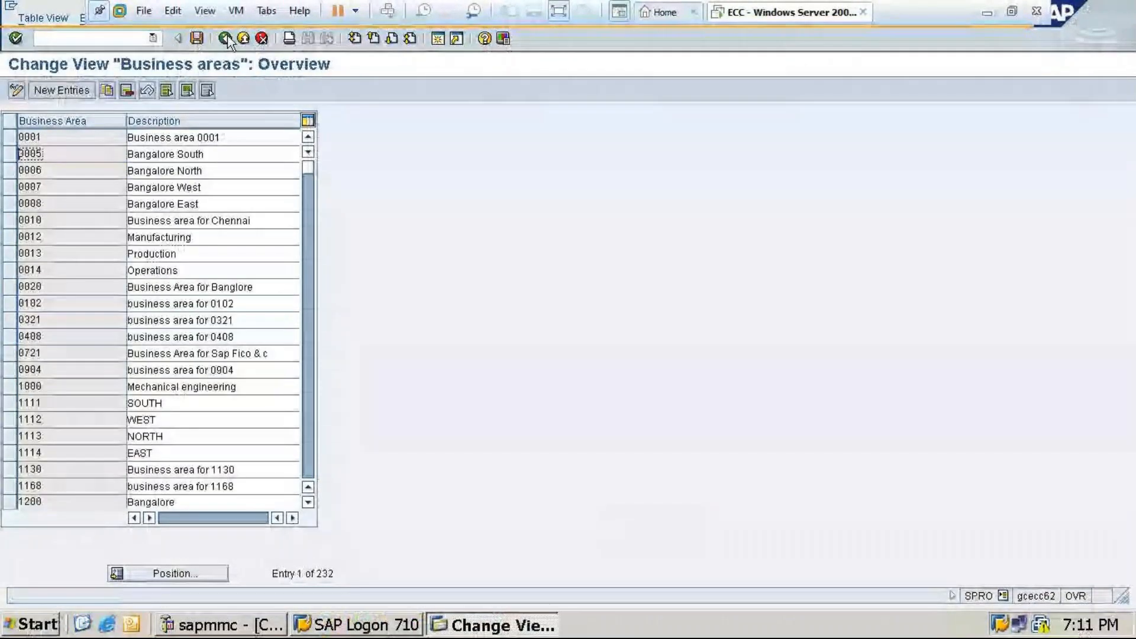
left_click(172, 574)
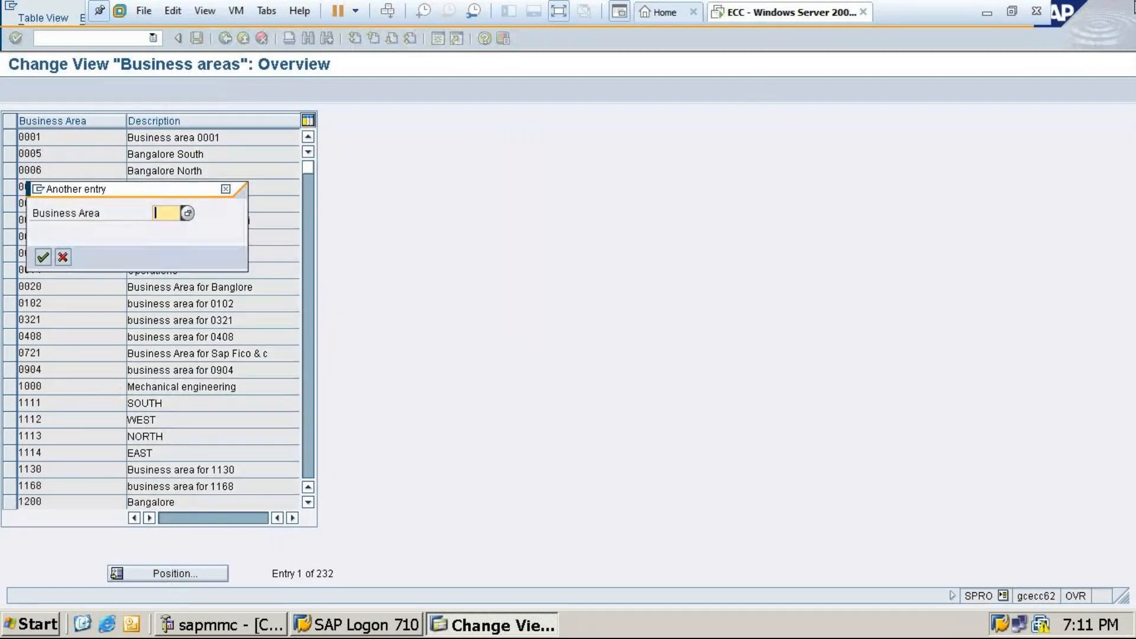
Switch back to Excel, enter the note "Click on position" in B107, and start the next note in B108
left_click(987, 12)
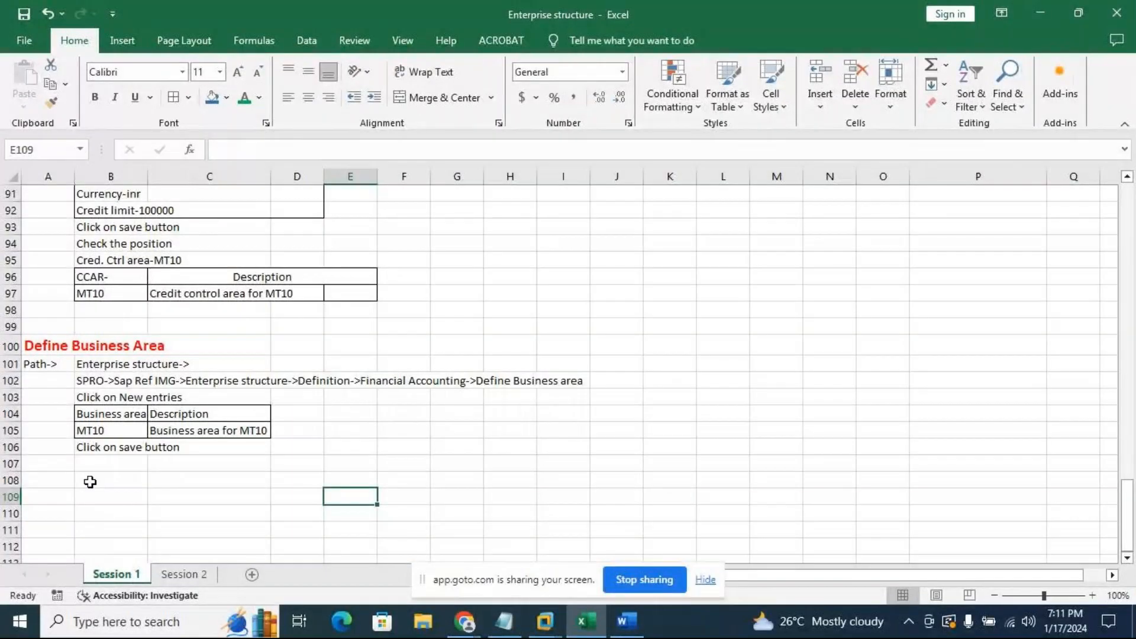
left_click(81, 464)
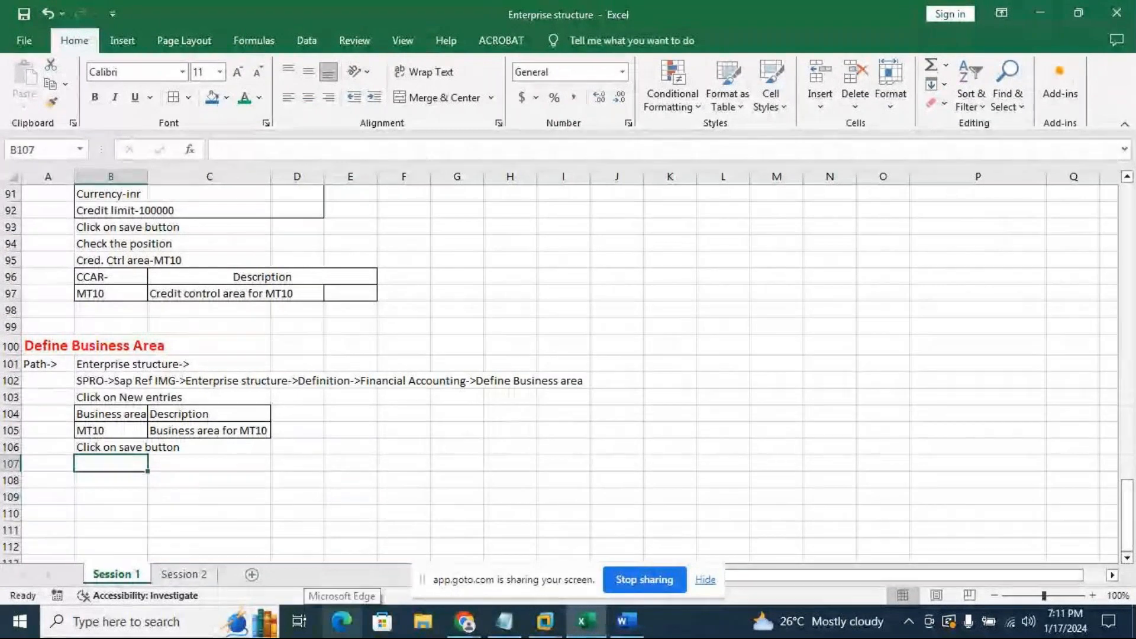
type("C")
key("BackSpace")
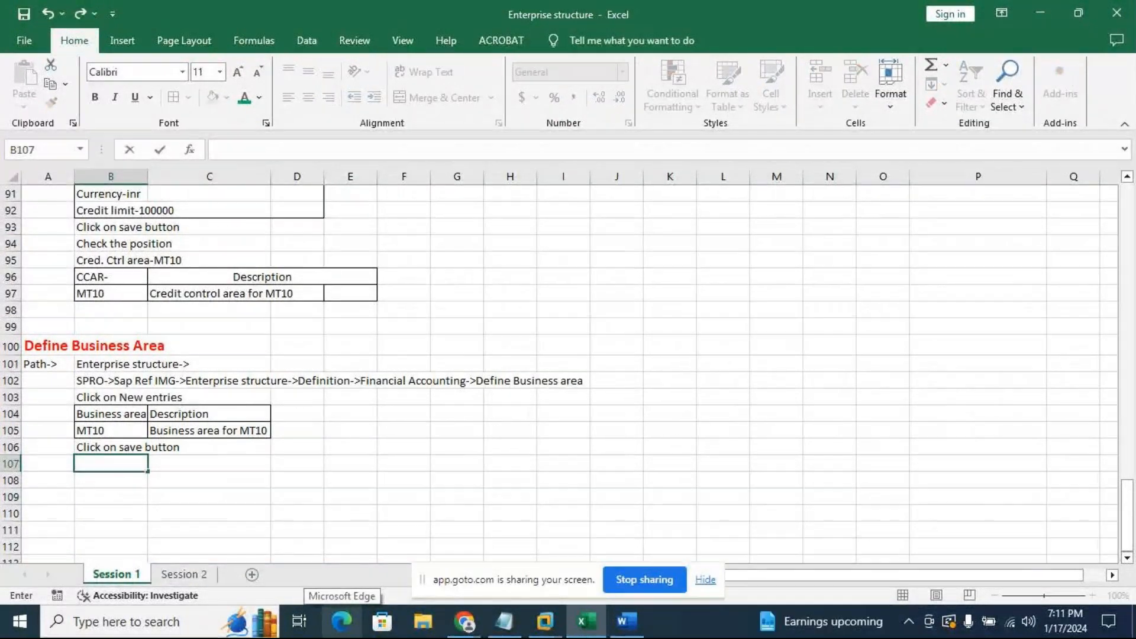
type("Clicko")
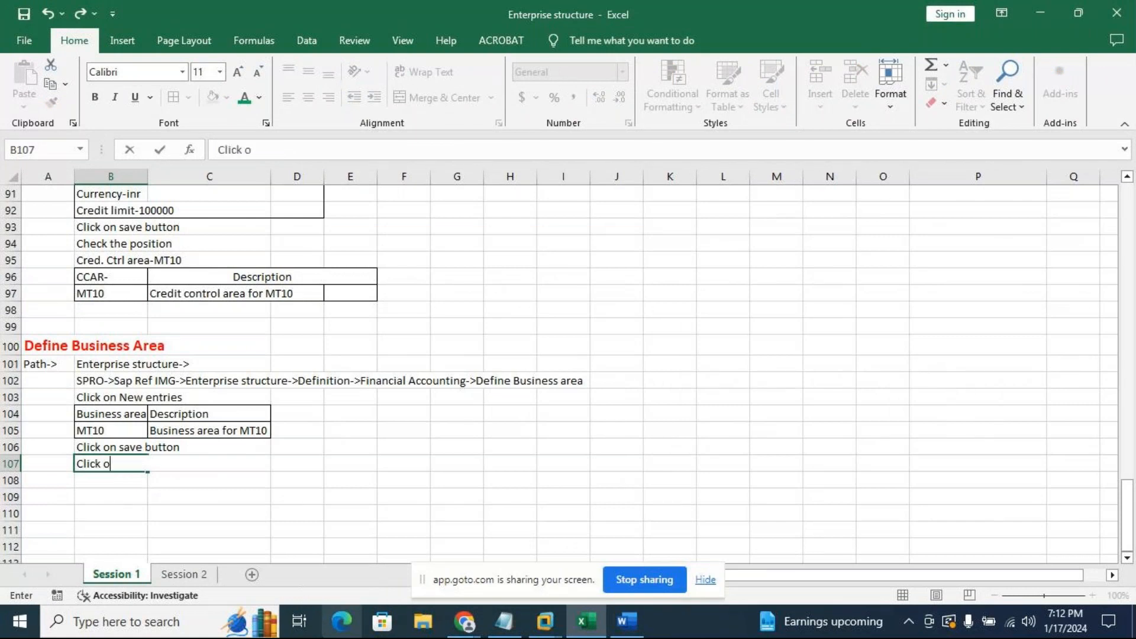
type("n position")
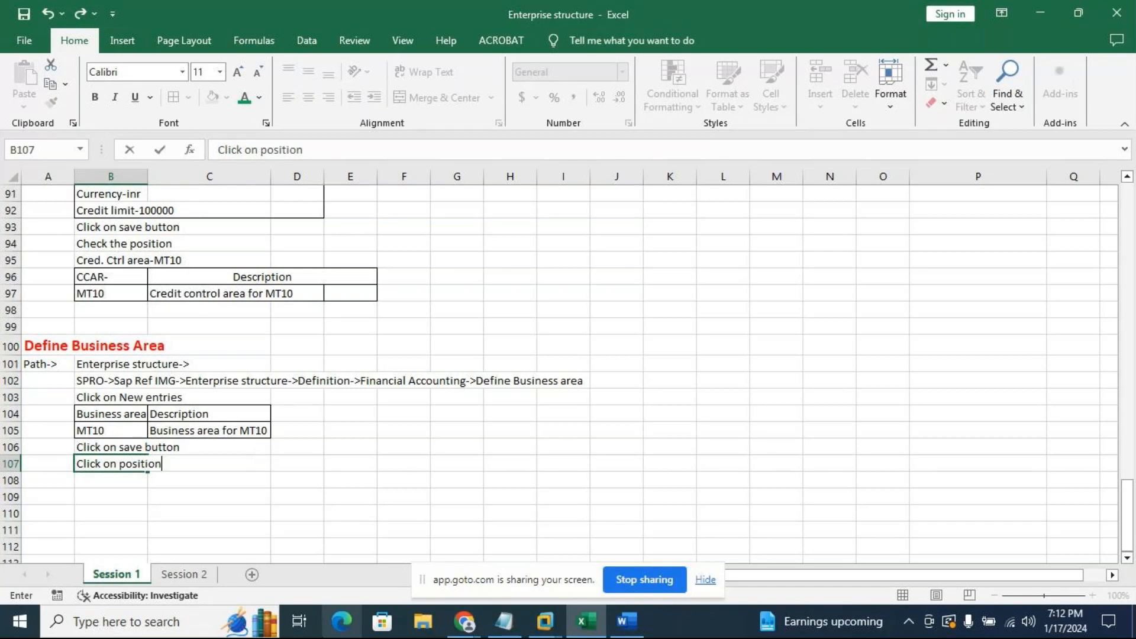
key("Return")
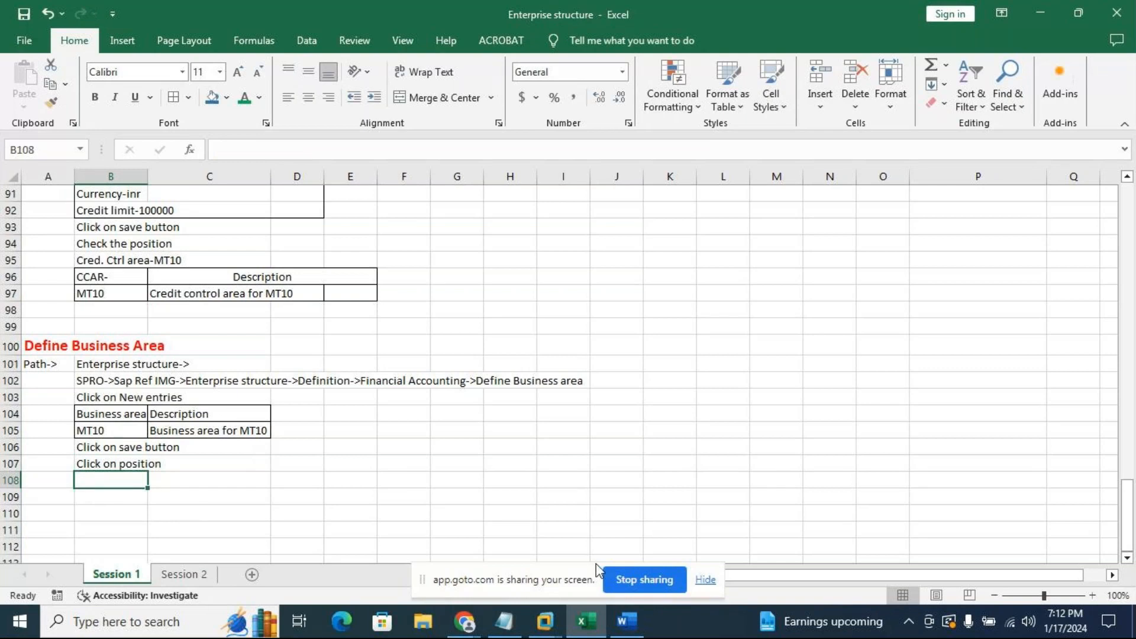
type("C")
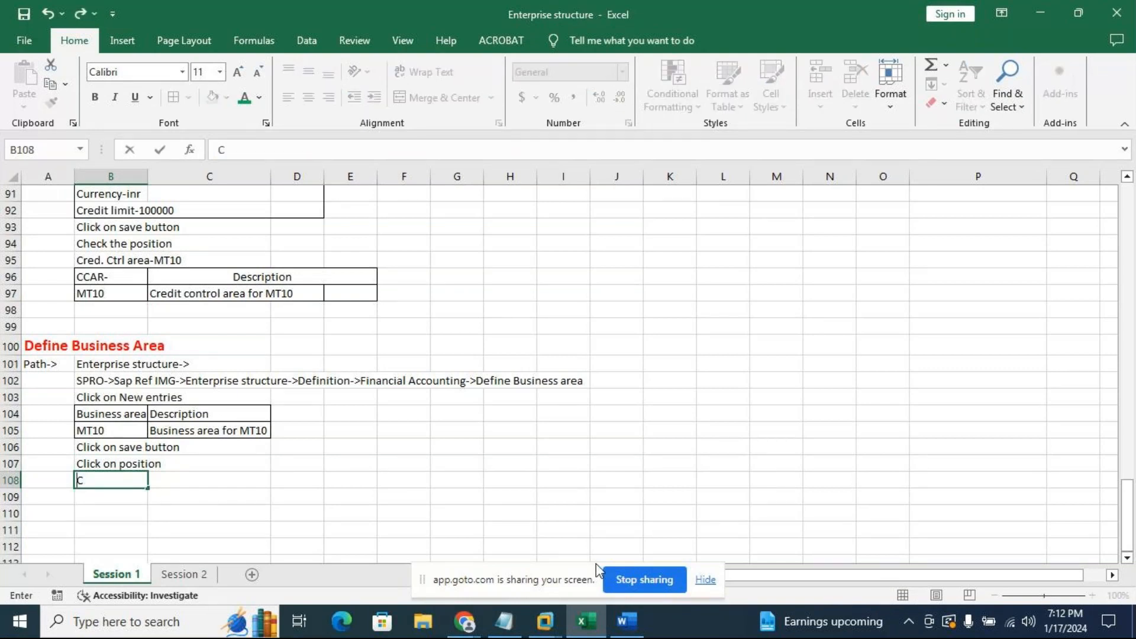
Enter "Business area- MT10" in cell B108, below the "Click on position" note
key("BackSpace")
type("Busu")
key("BackSpace")
type("iness ")
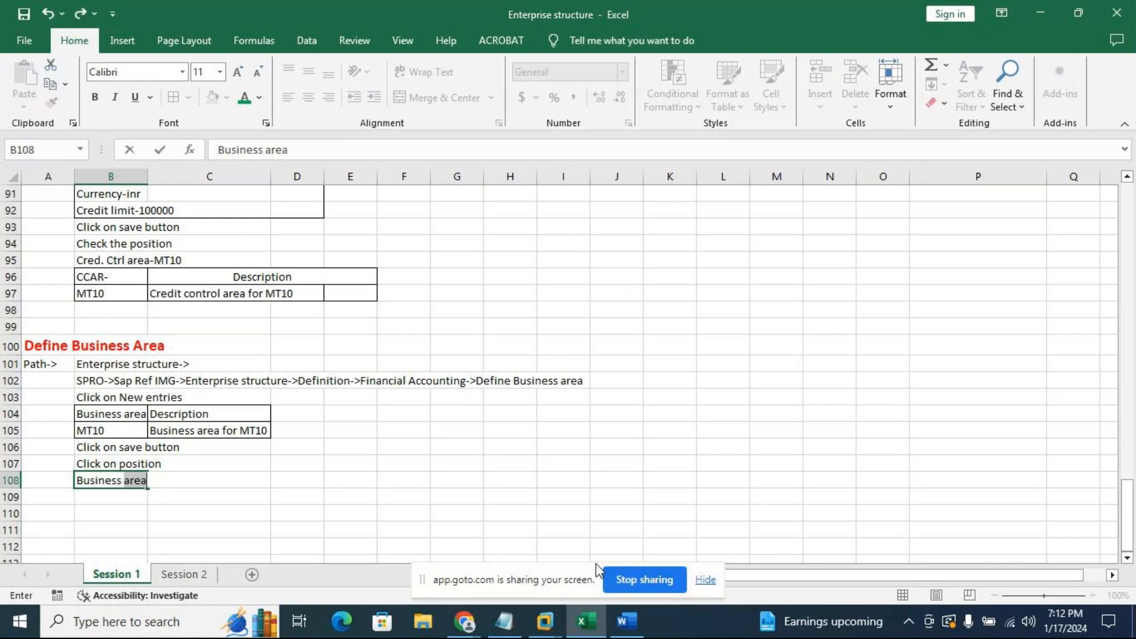
type("area- MT10")
key("Return")
Add the note "Click on continue button" in cell B109
type("Click ")
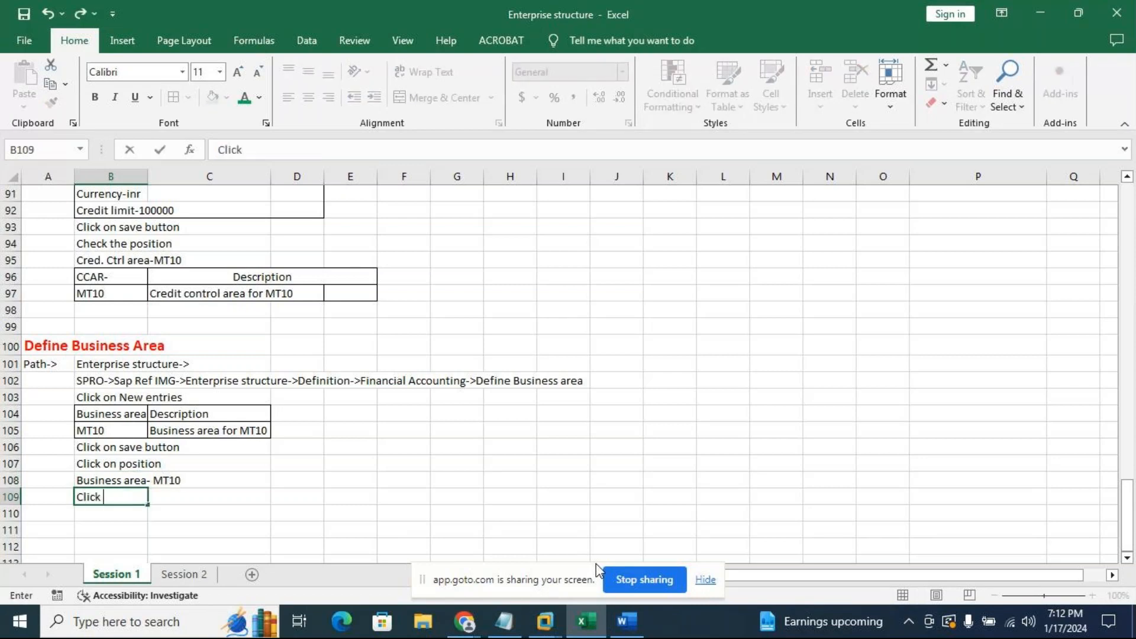
type("on continue ")
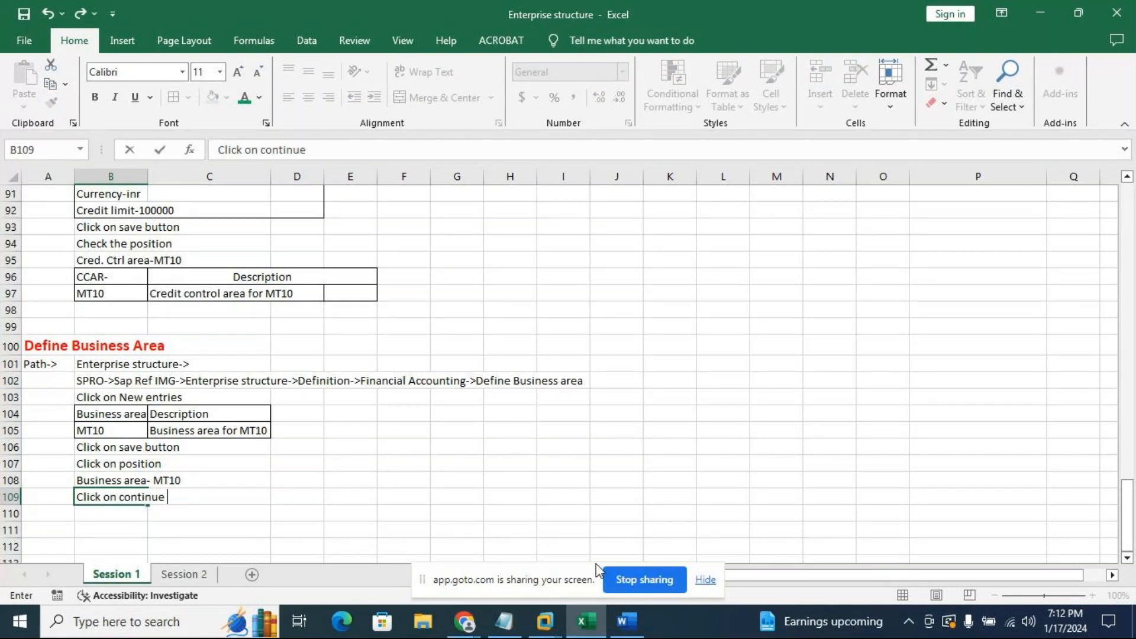
type("button")
left_click(343, 466)
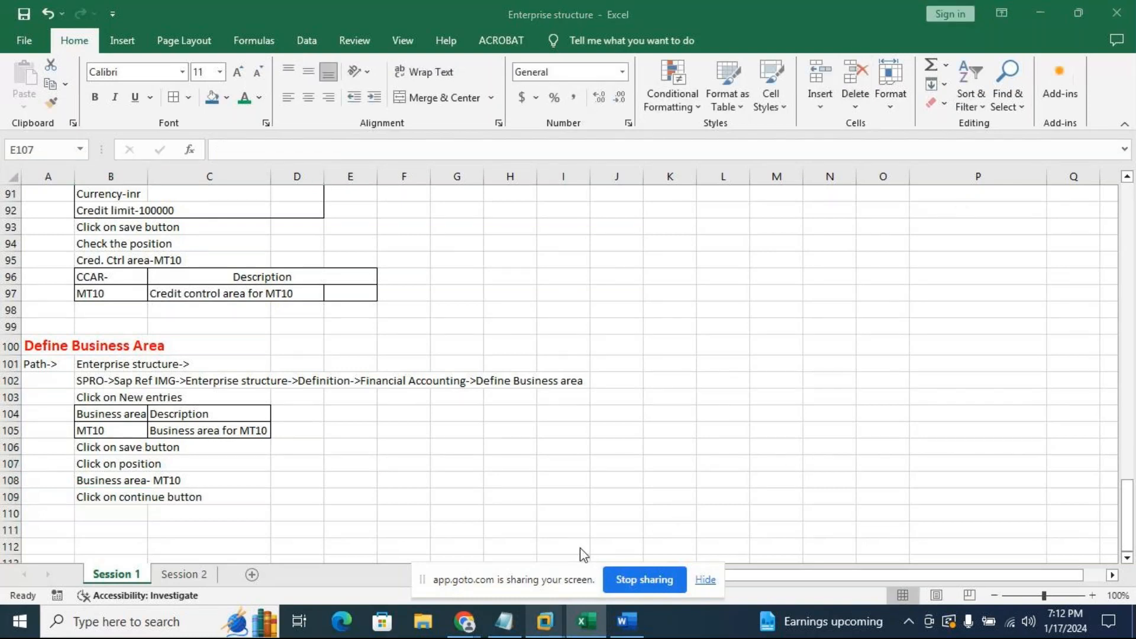
Switch to the SAP window, position the Business areas list at business area MT10, and save the view
mouse_move(545, 622)
left_click(626, 515)
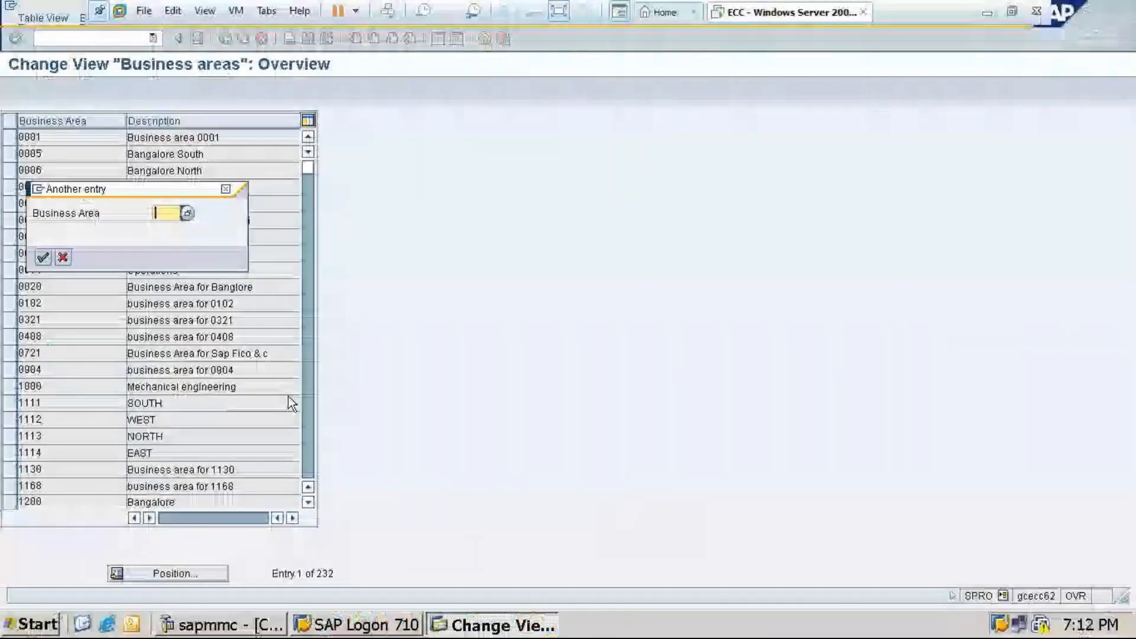
left_click(43, 260)
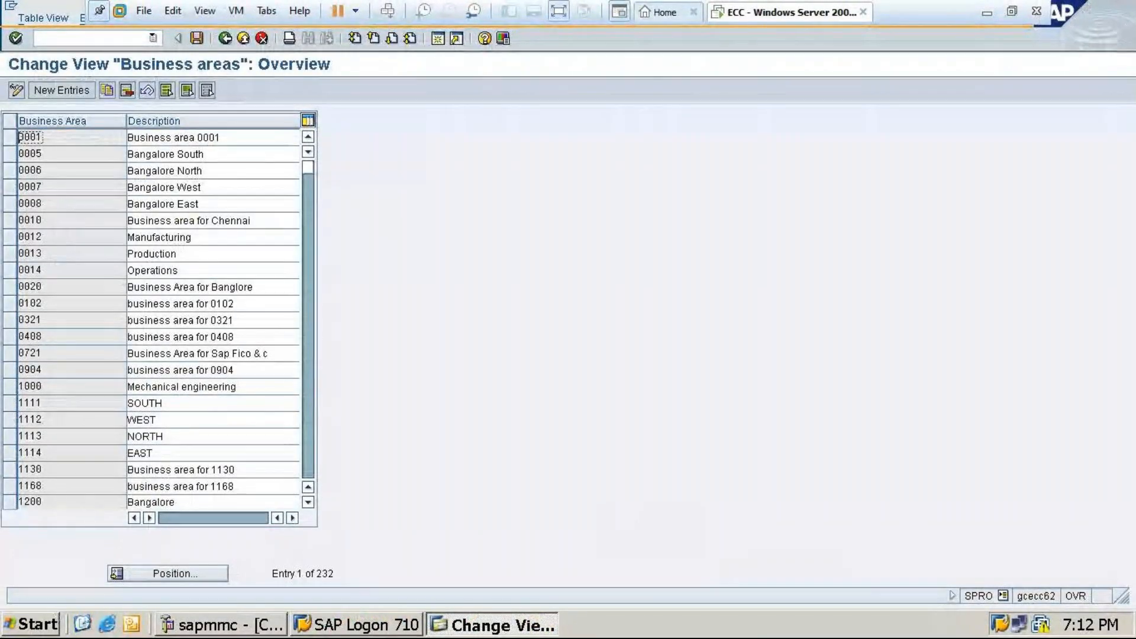
left_click(172, 574)
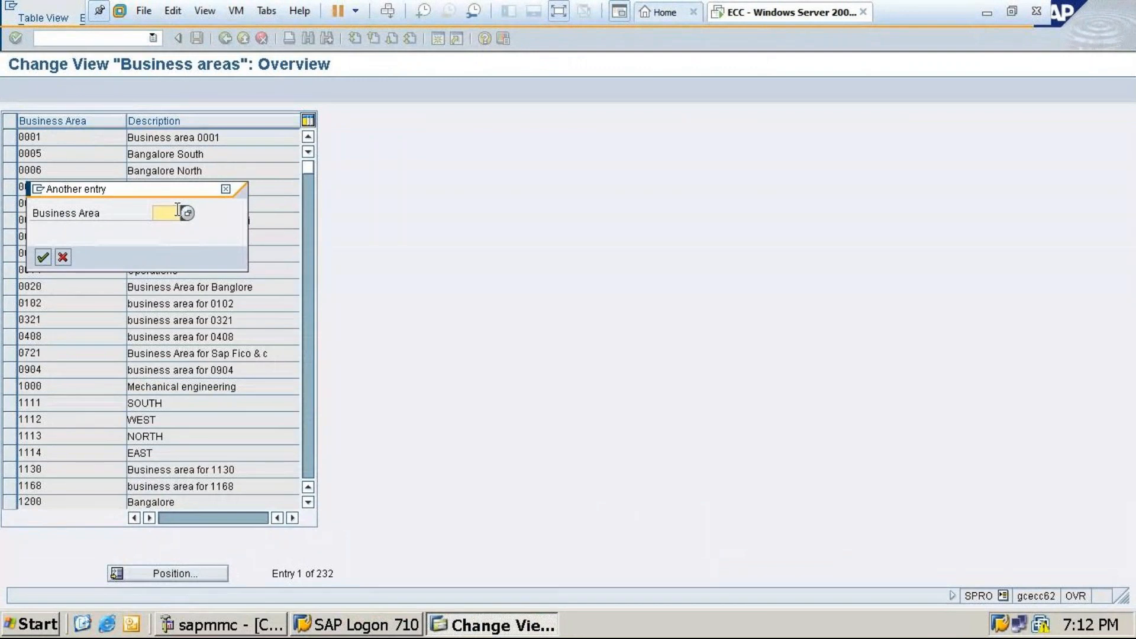
type("m")
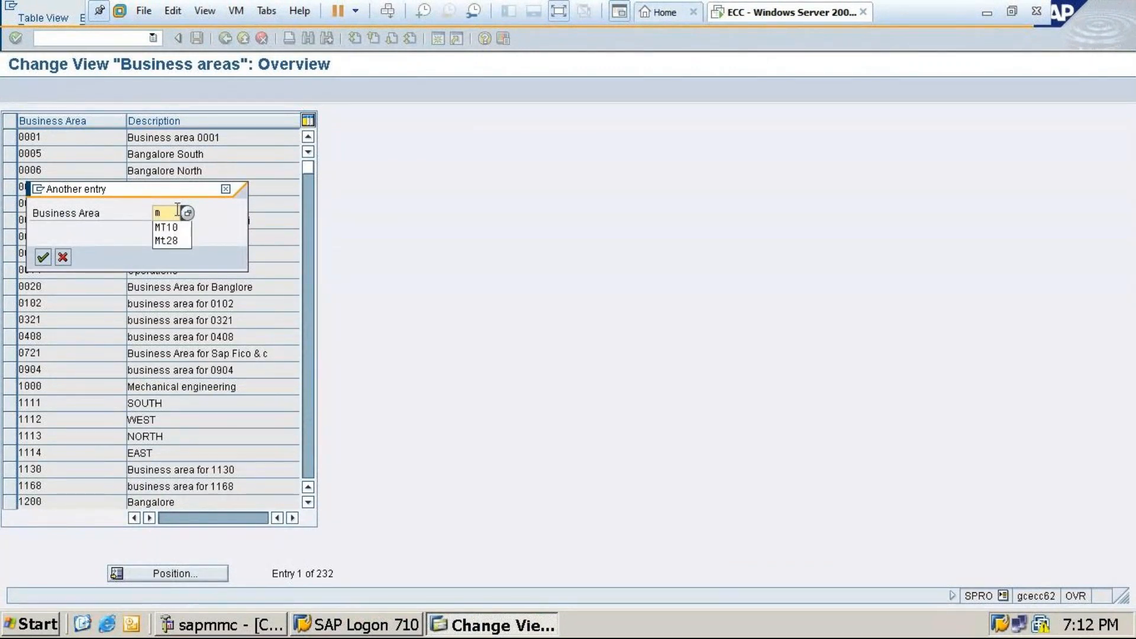
left_click(170, 227)
left_click(44, 256)
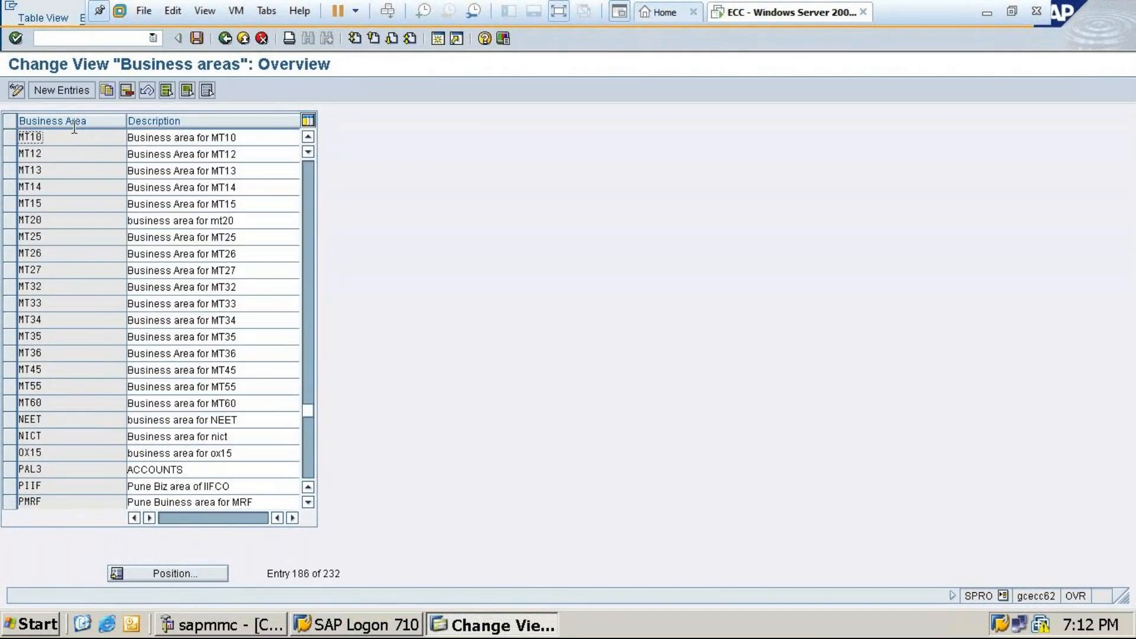
left_click(196, 39)
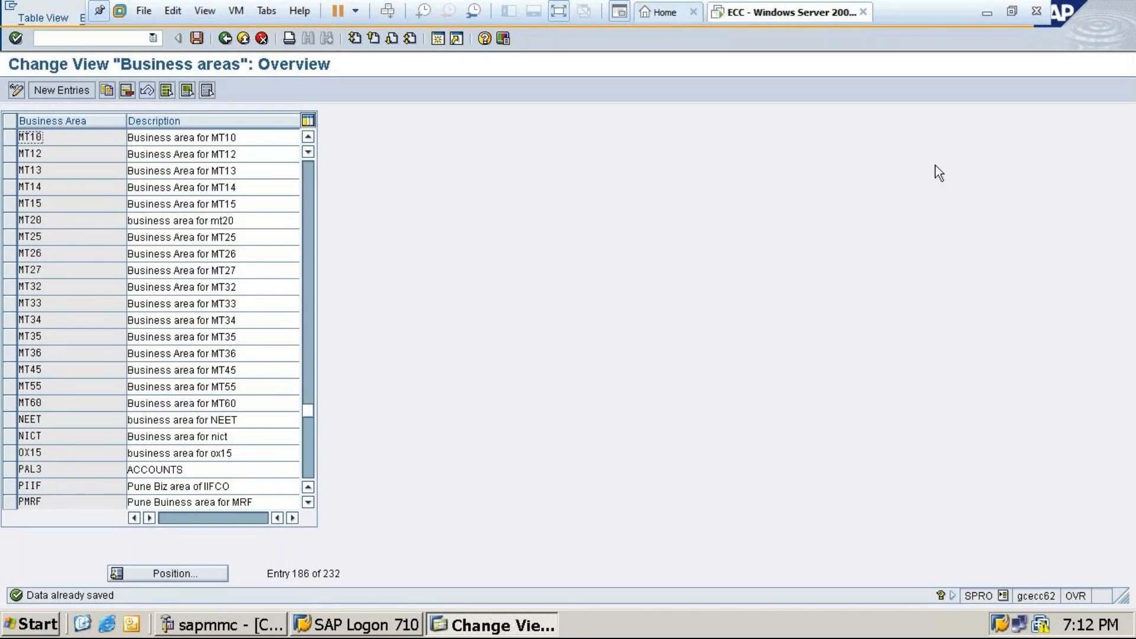
Return to the Excel notes and enlarge the "Define Business Area" heading in A100 by two font-size increments
left_click(987, 13)
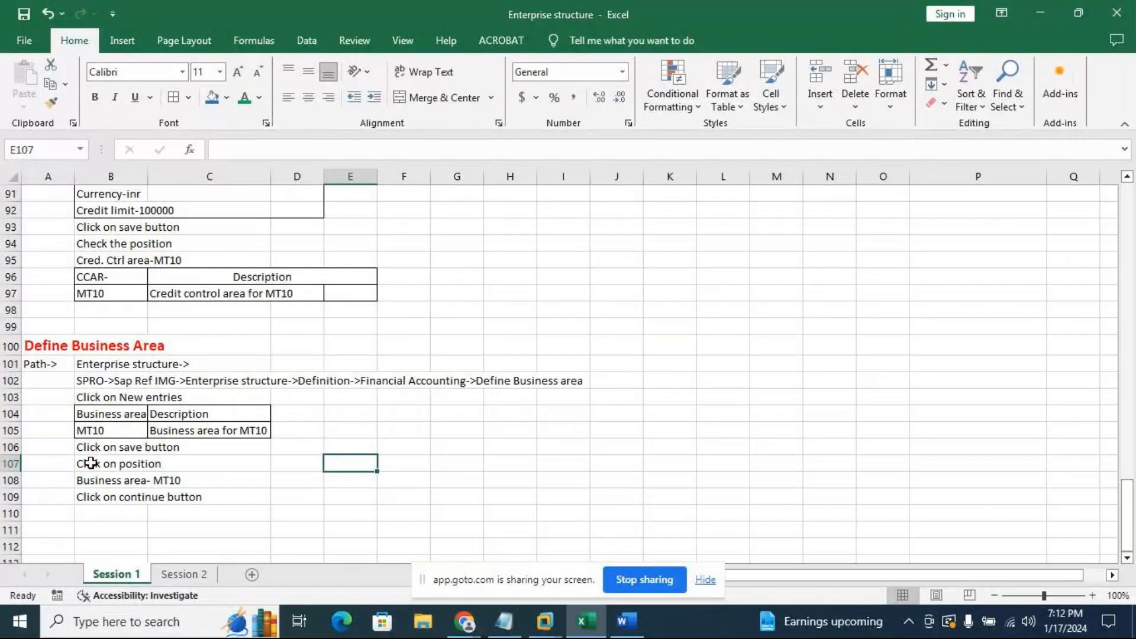
left_click(259, 463)
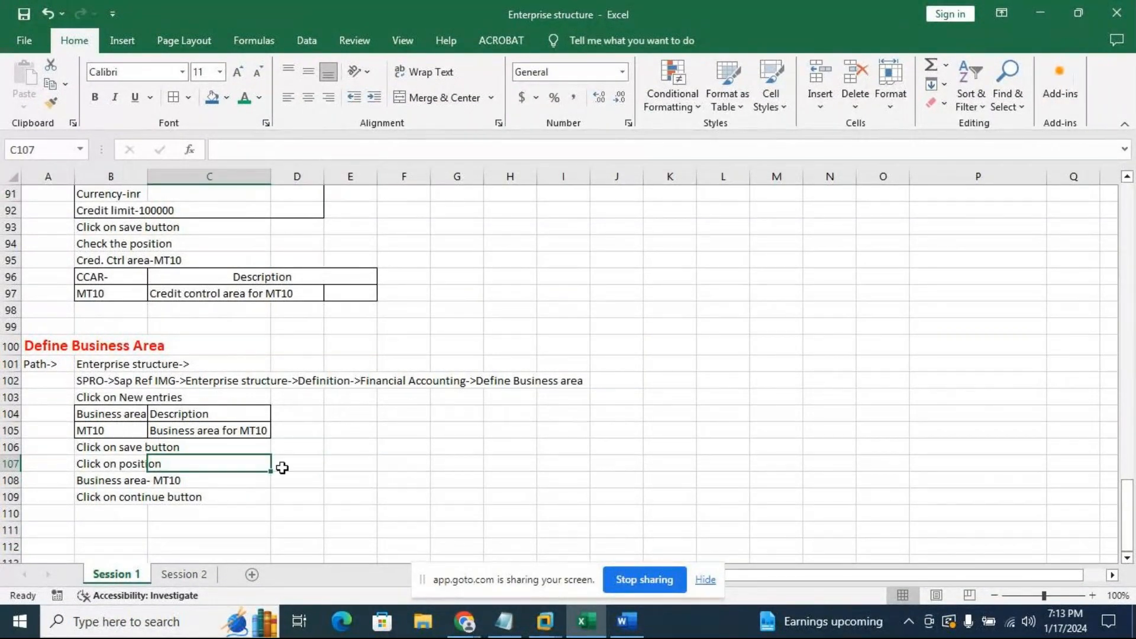
left_click(342, 468)
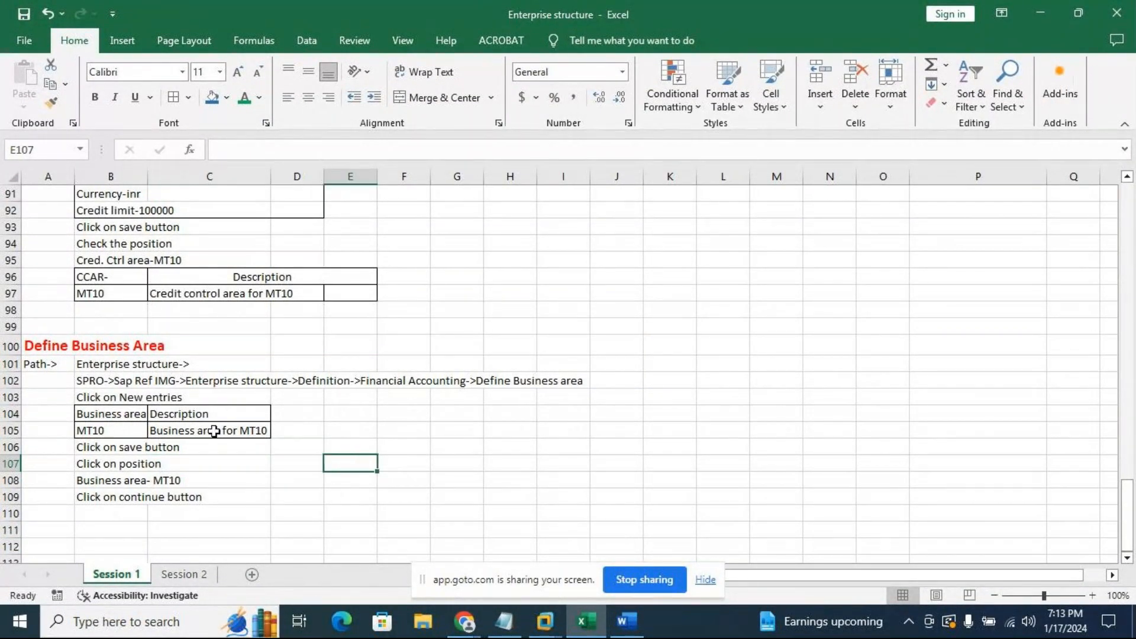
scroll(214, 430, "up", 5)
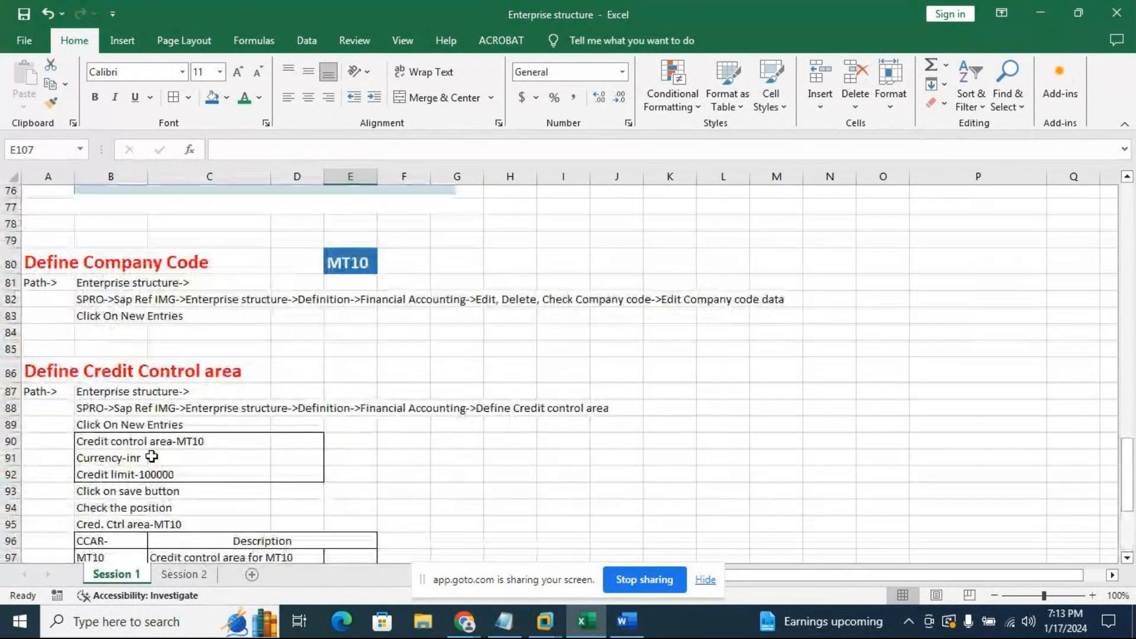
scroll(152, 457, "down", 2)
left_click(48, 504)
left_click(234, 73)
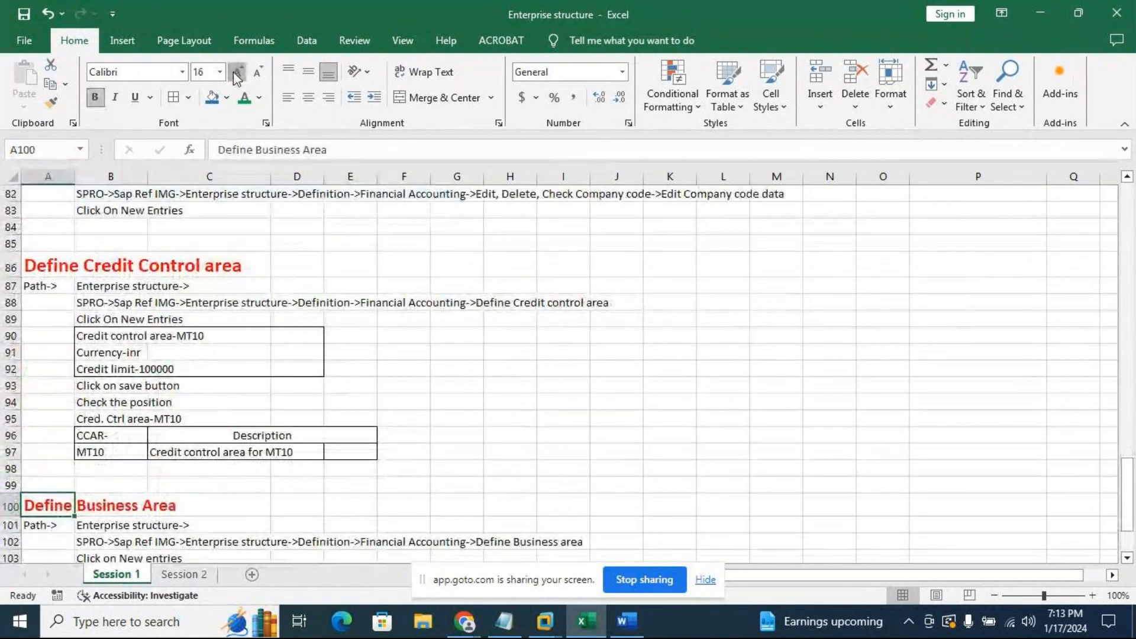
left_click(233, 73)
left_click(414, 402)
scroll(414, 402, "down", 5)
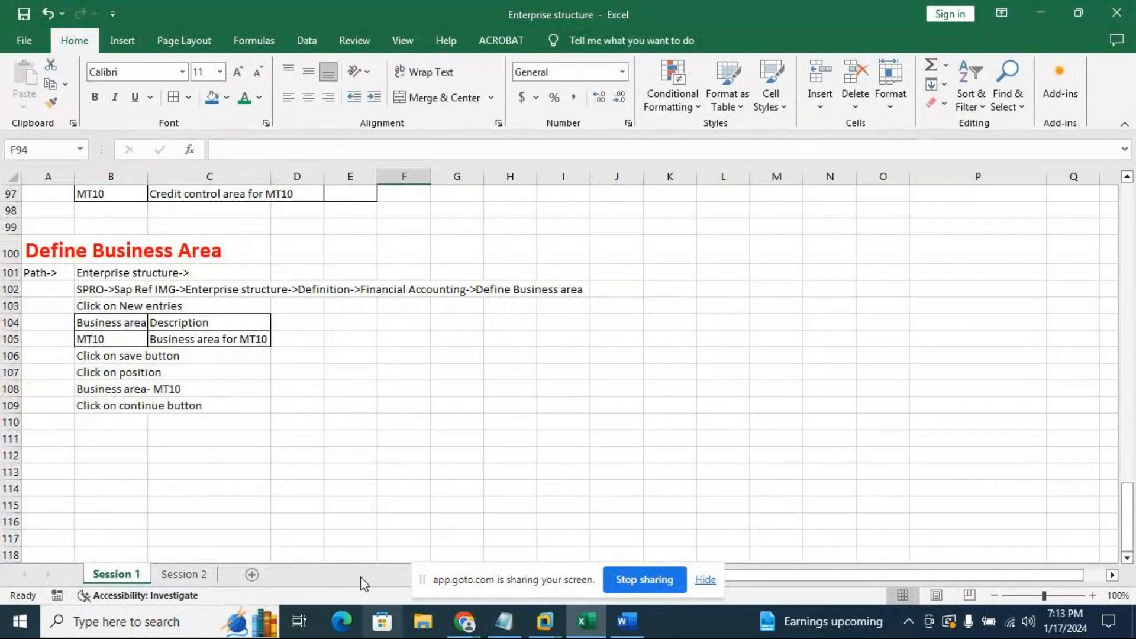
Review the company code, credit control area and business area notes, and check the GoTo meeting window before returning to the workbook
scroll(464, 373, "up", 10)
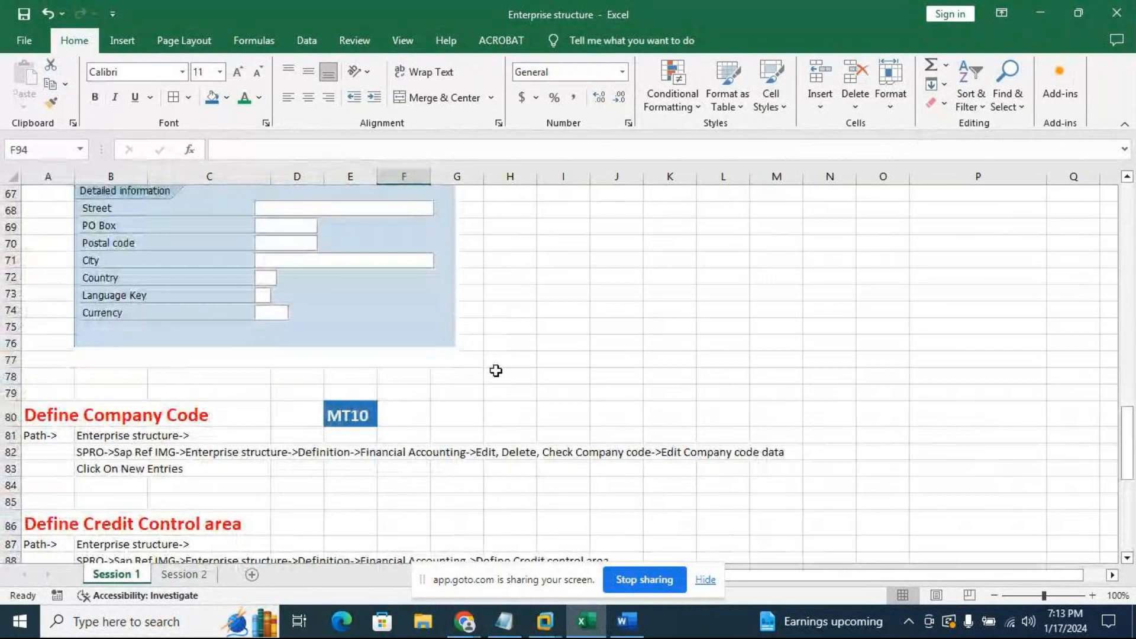
scroll(579, 462, "down", 2)
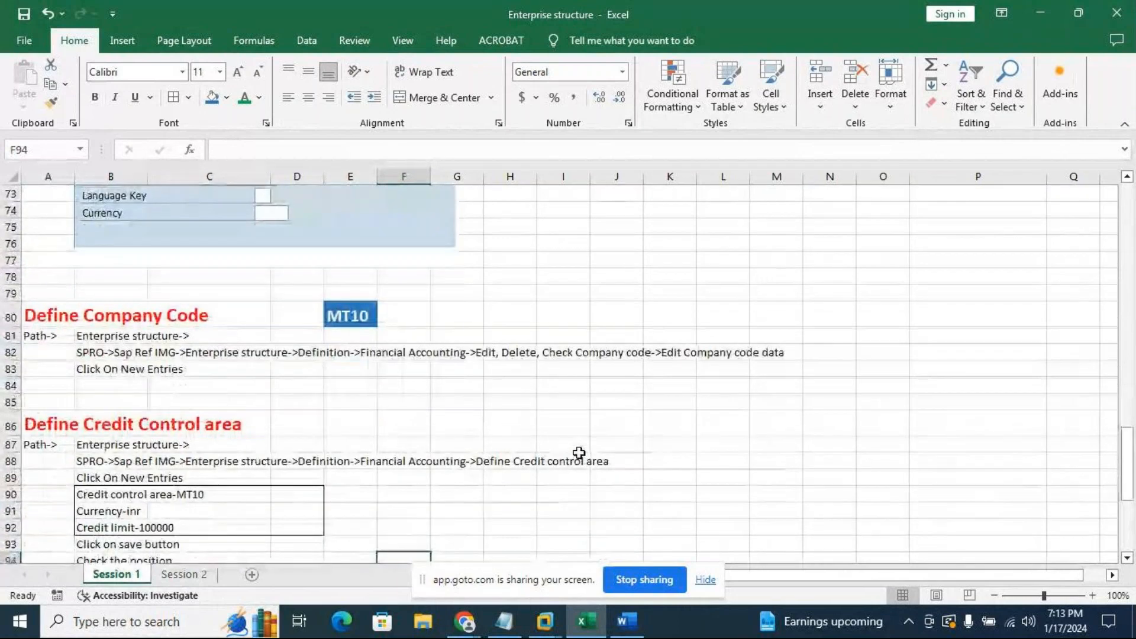
scroll(579, 453, "down", 2)
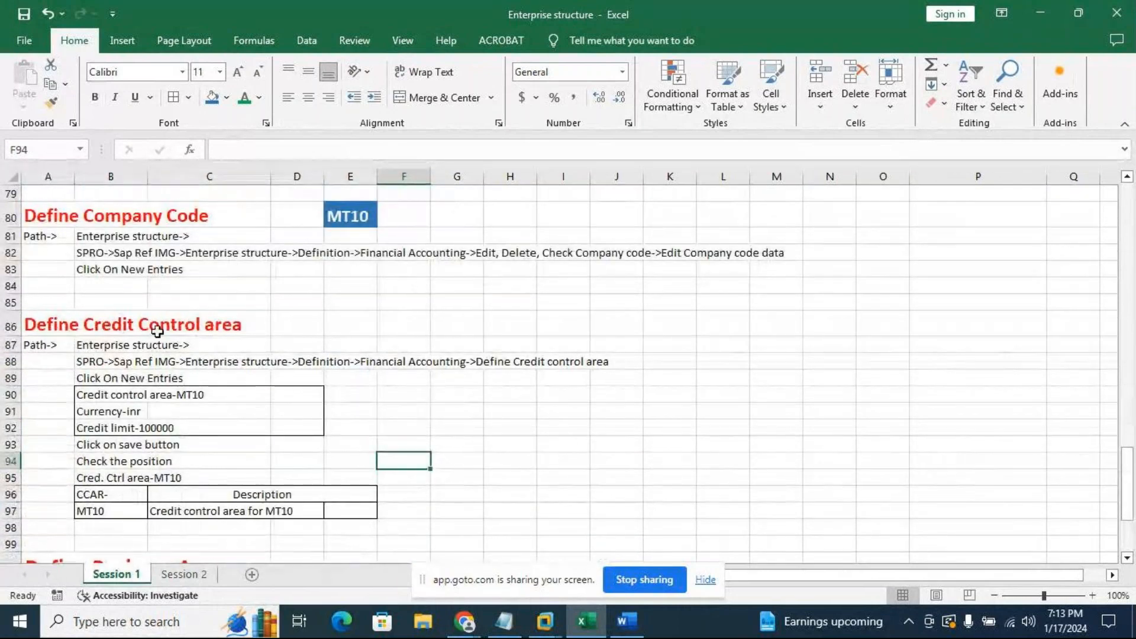
scroll(223, 328, "down", 2)
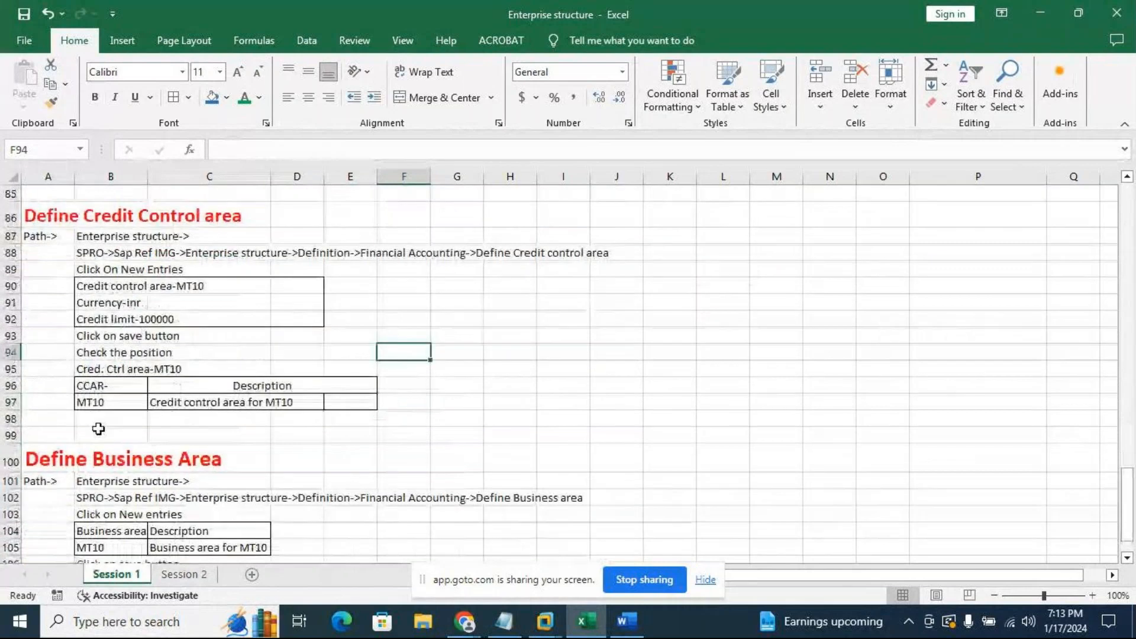
scroll(253, 451, "down", 3)
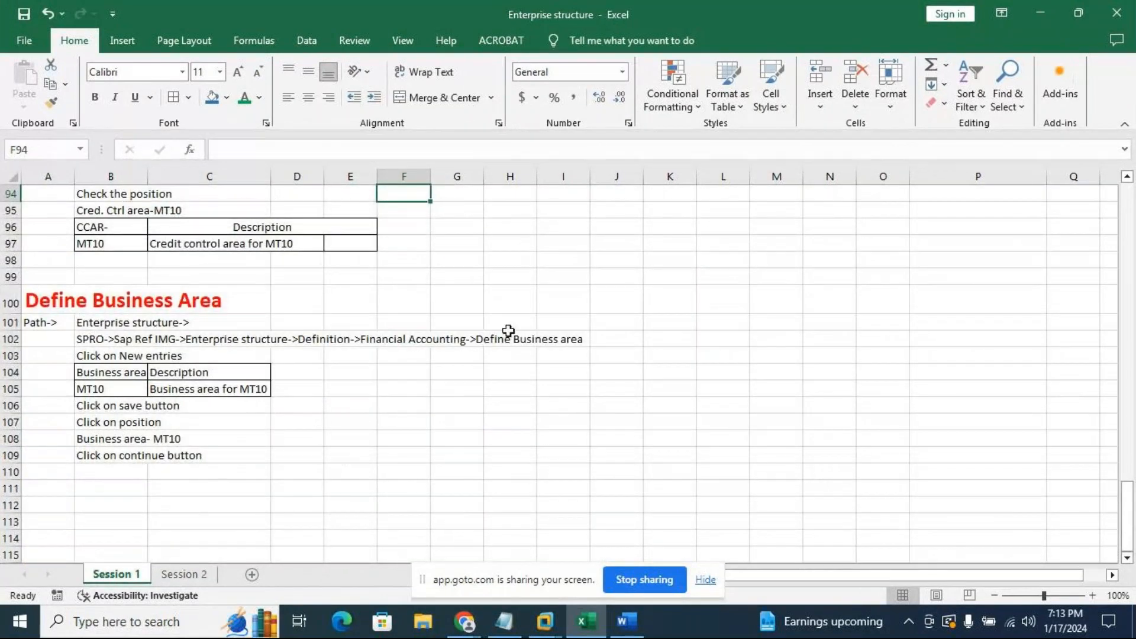
left_click(537, 630)
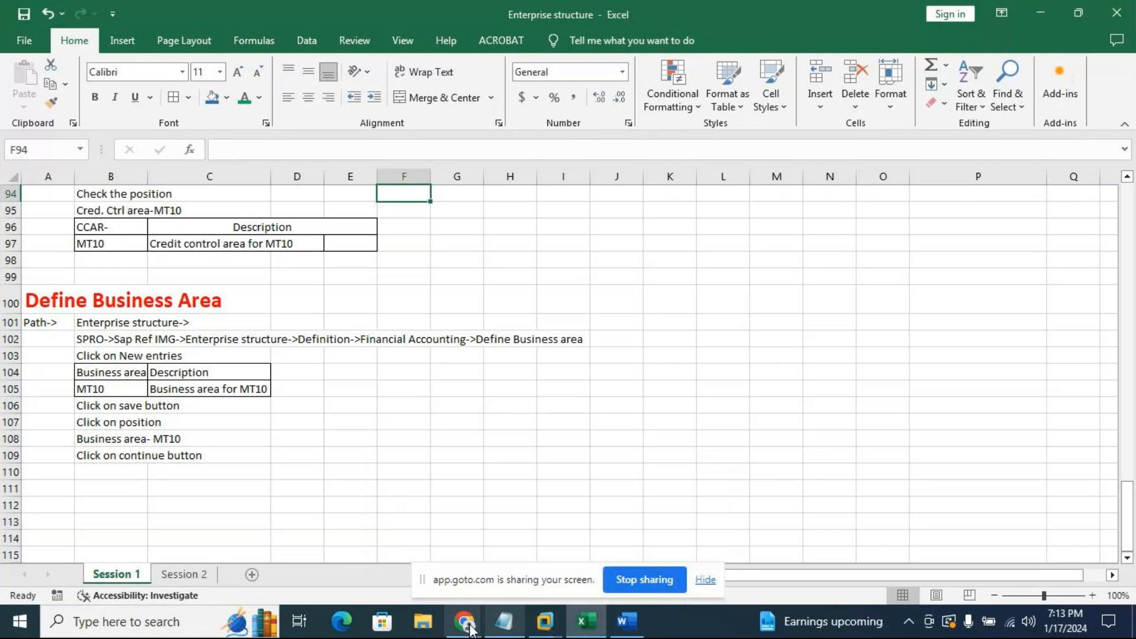
mouse_move(464, 628)
left_click(496, 585)
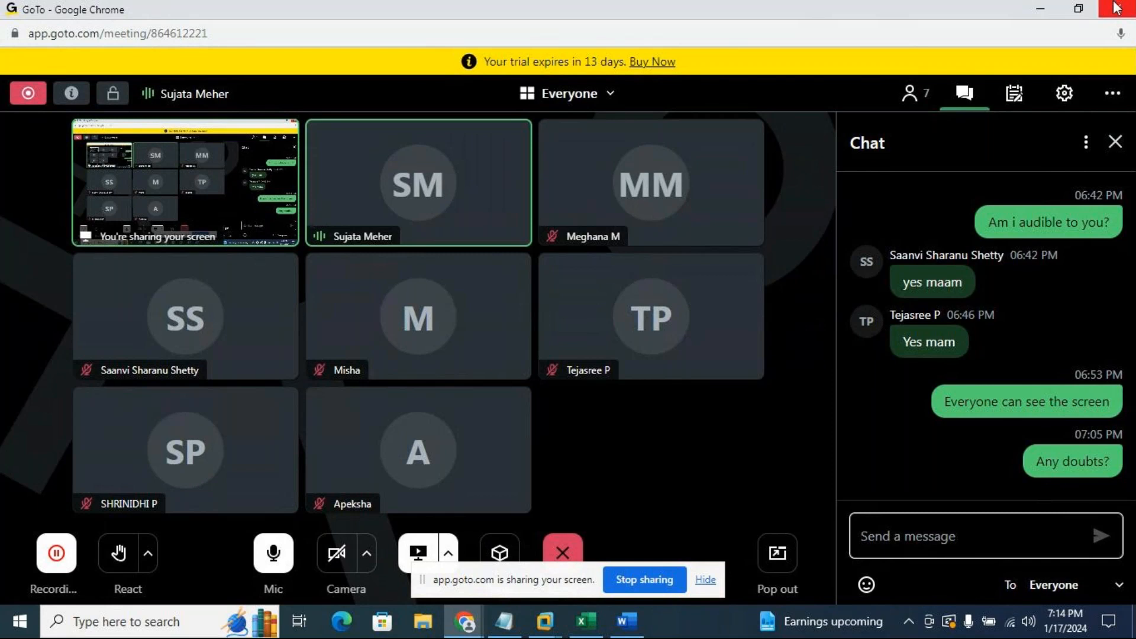
left_click(1045, 8)
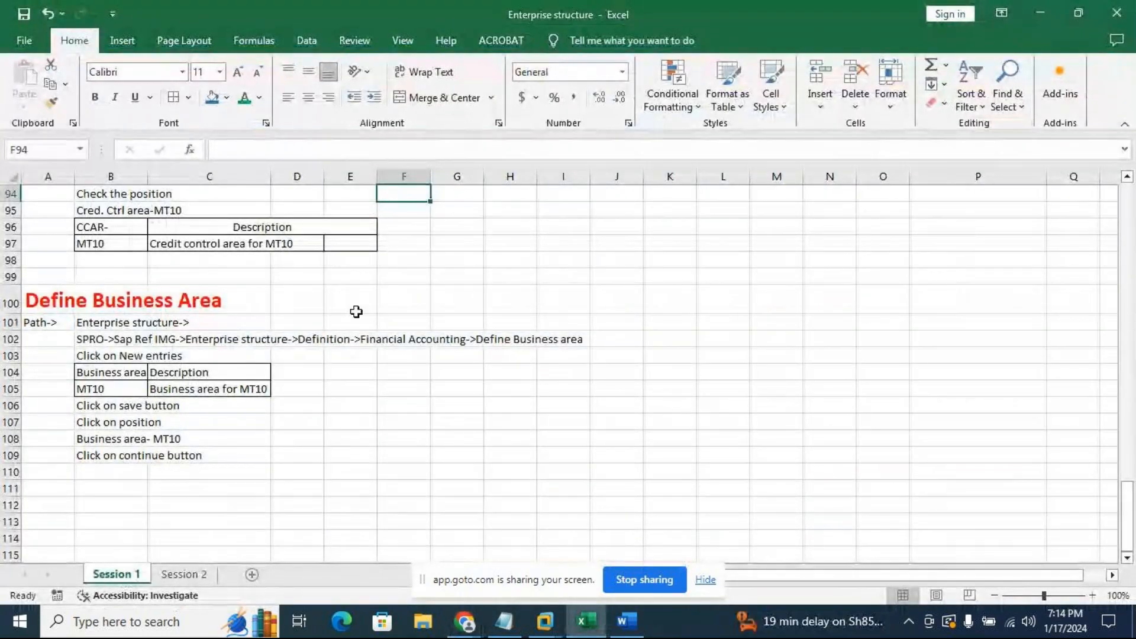
Enter the new section heading "Assign the company code to company" in cell A111
left_click(41, 489)
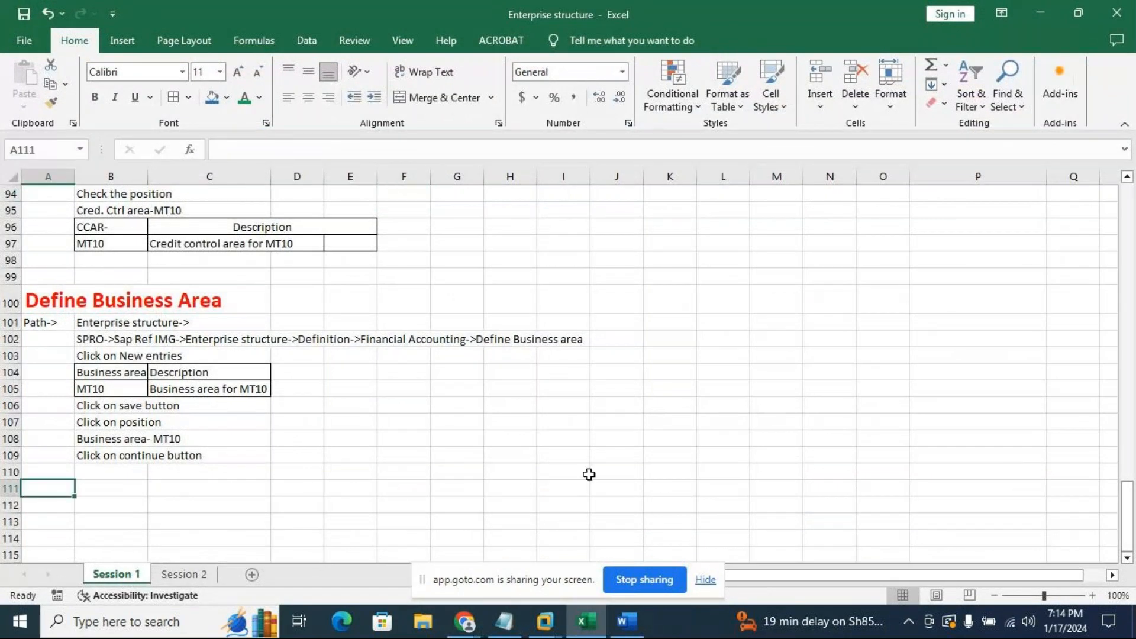
type("Assig")
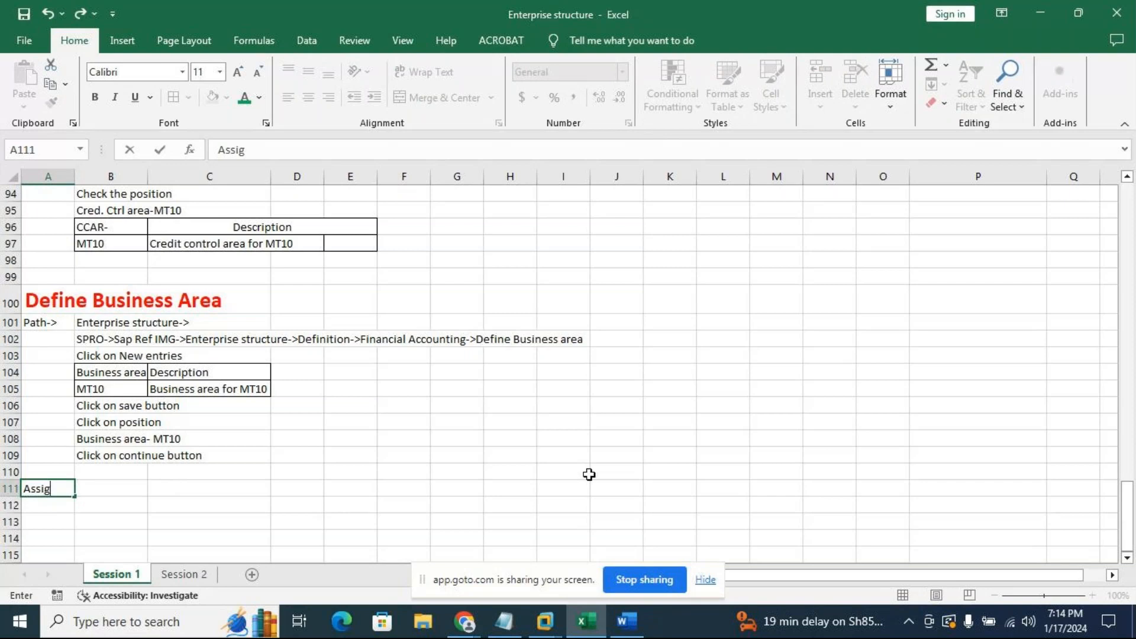
type("n the company code t")
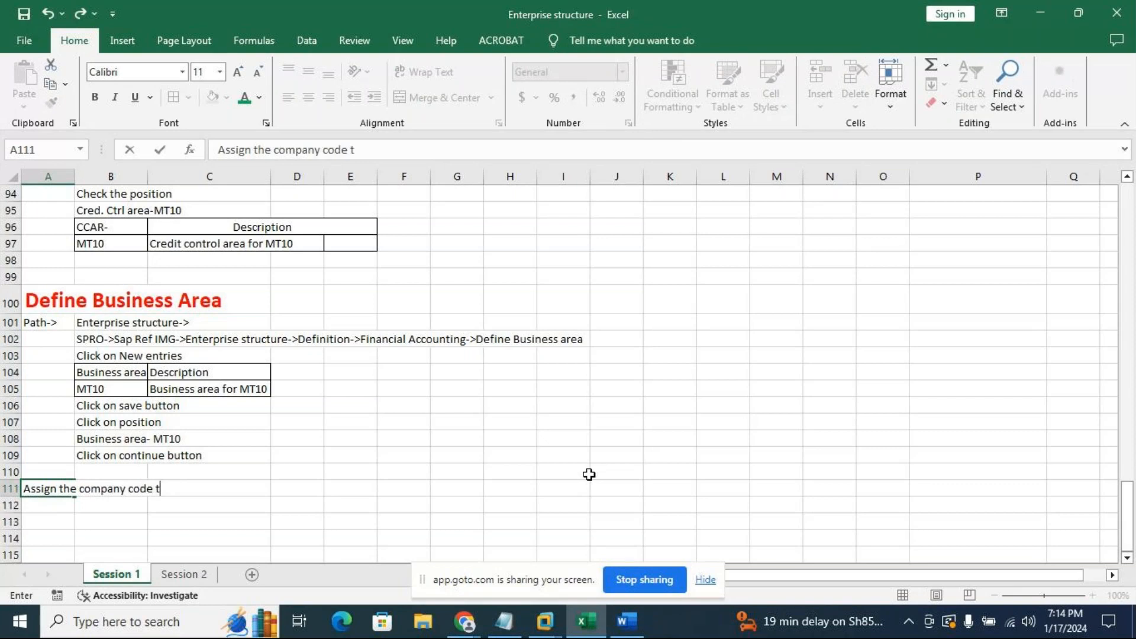
type("o compa")
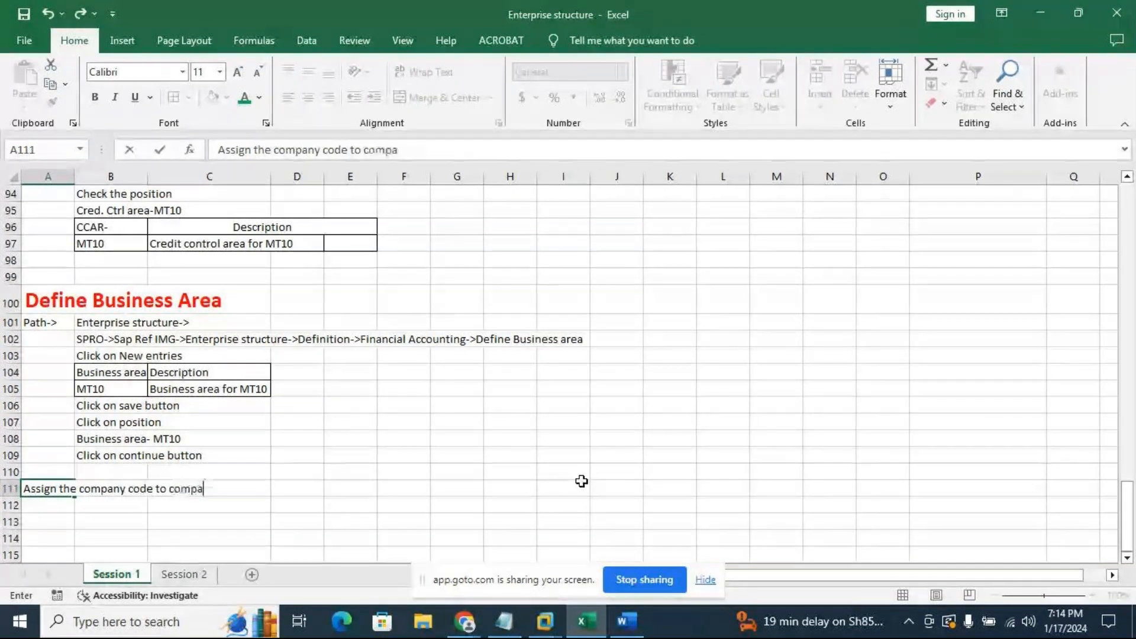
type("ny")
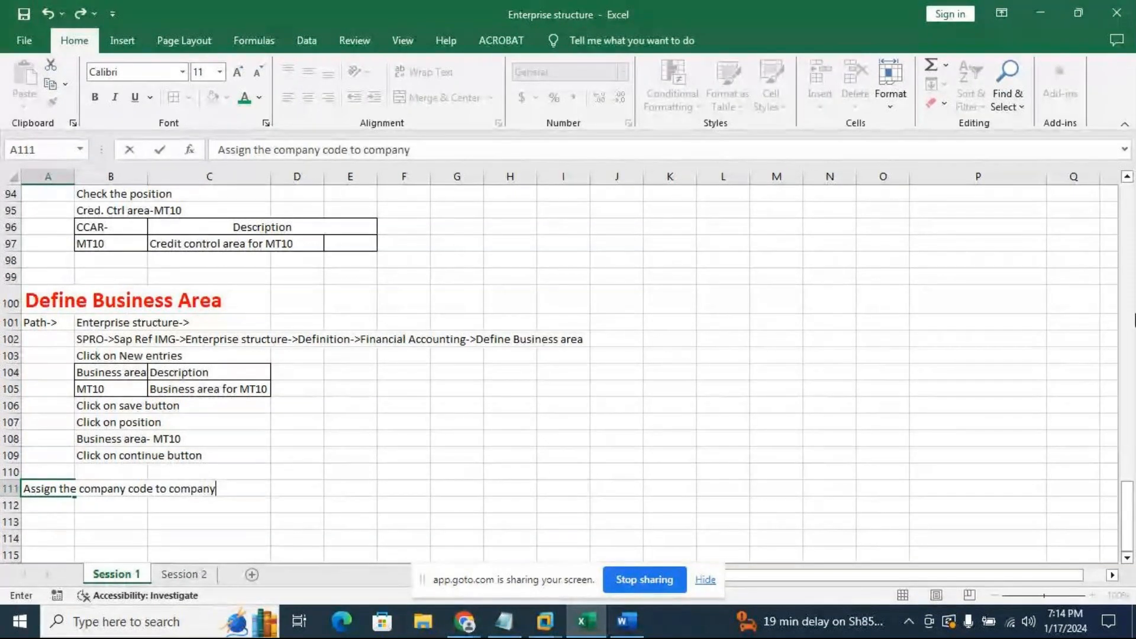
left_click(457, 460)
Format the "Assign the company code to company" heading as bold red text and enlarge its font by five increments
left_click(44, 490)
left_click_drag(45, 491, 269, 489)
left_click(237, 72)
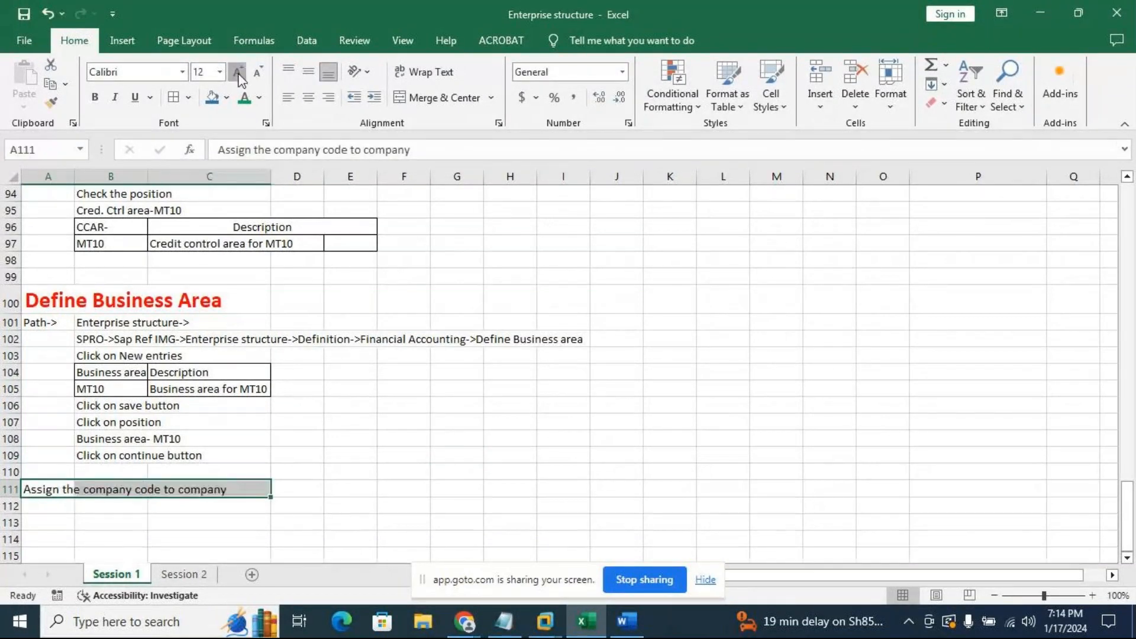
left_click(237, 72)
left_click(238, 72)
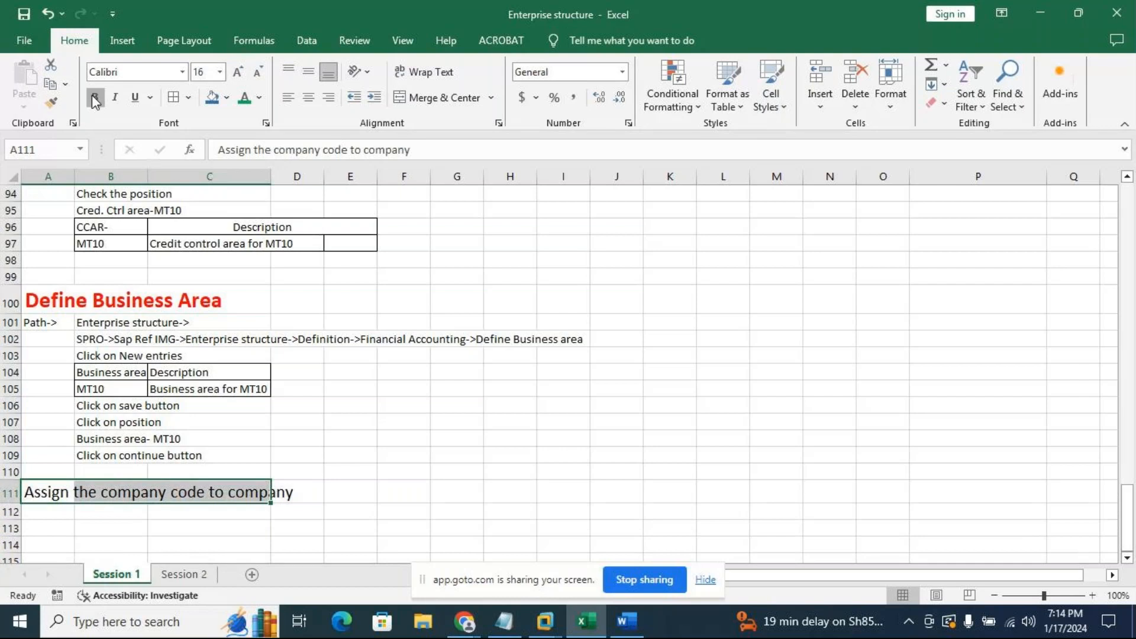
left_click(94, 97)
left_click(259, 98)
left_click(258, 247)
left_click(238, 72)
left_click(238, 72)
left_click(350, 406)
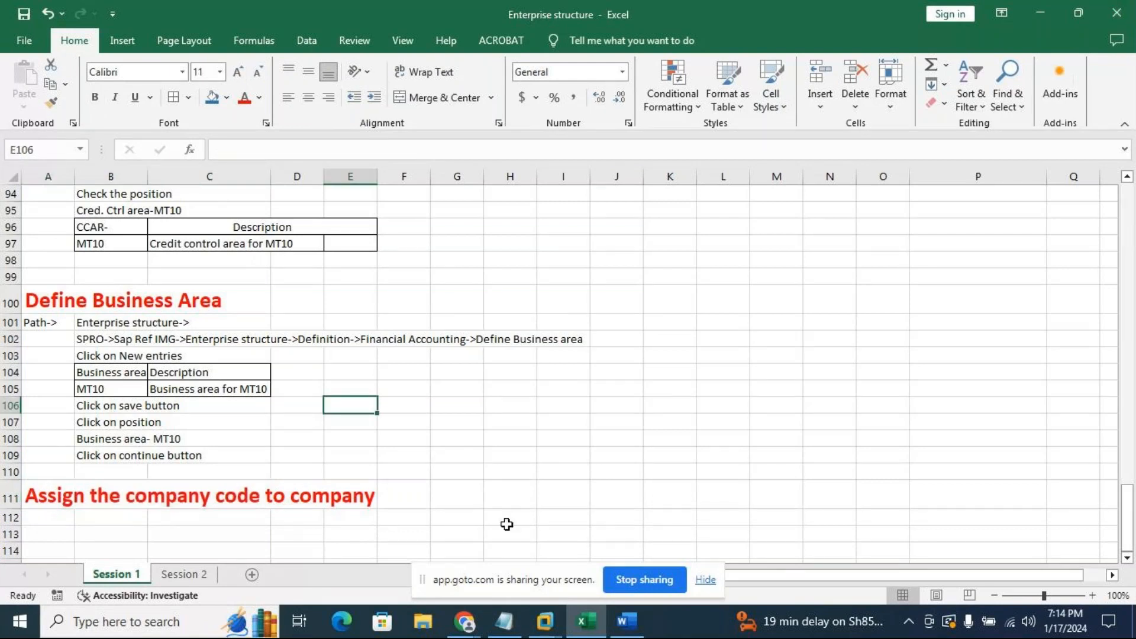
Switch back to the SAP window and save the Business areas overview
left_click(546, 621)
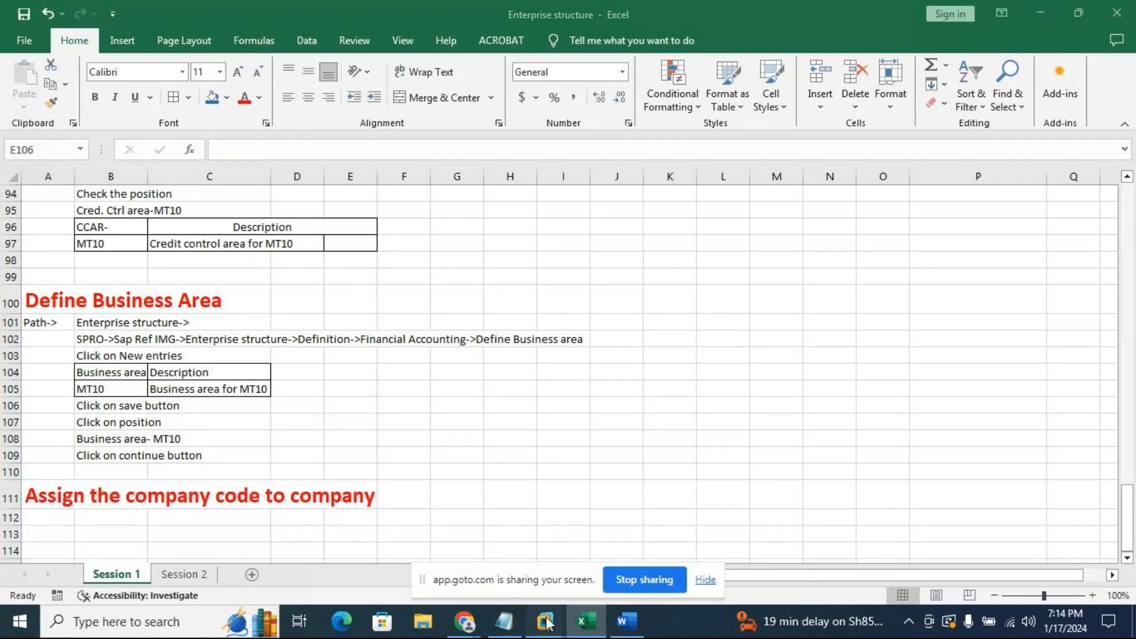
left_click(651, 528)
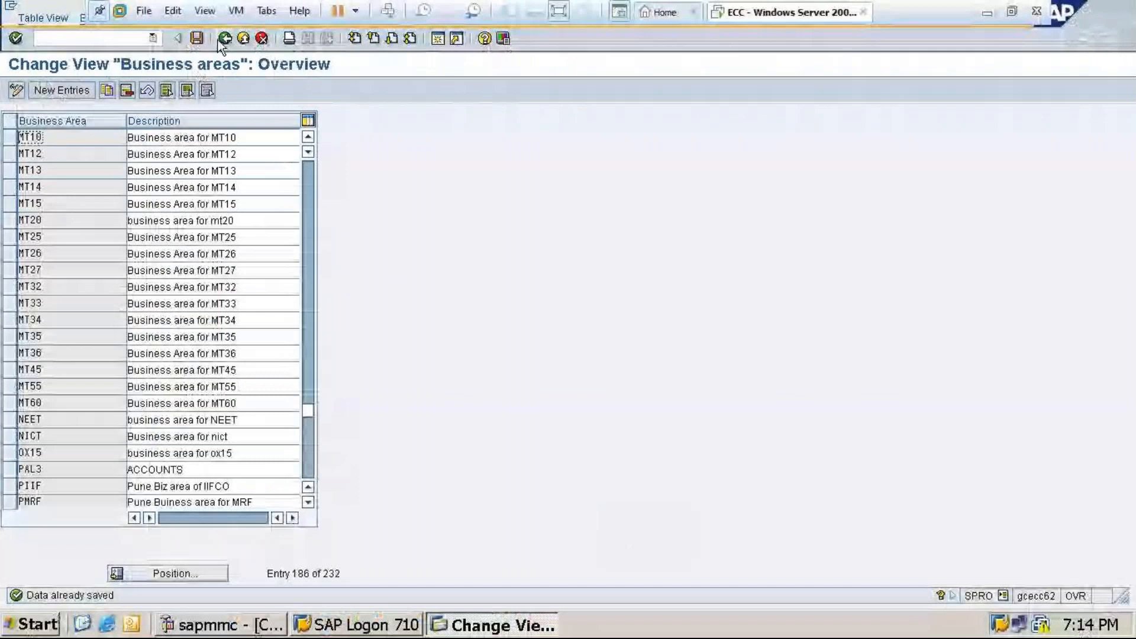
left_click(198, 39)
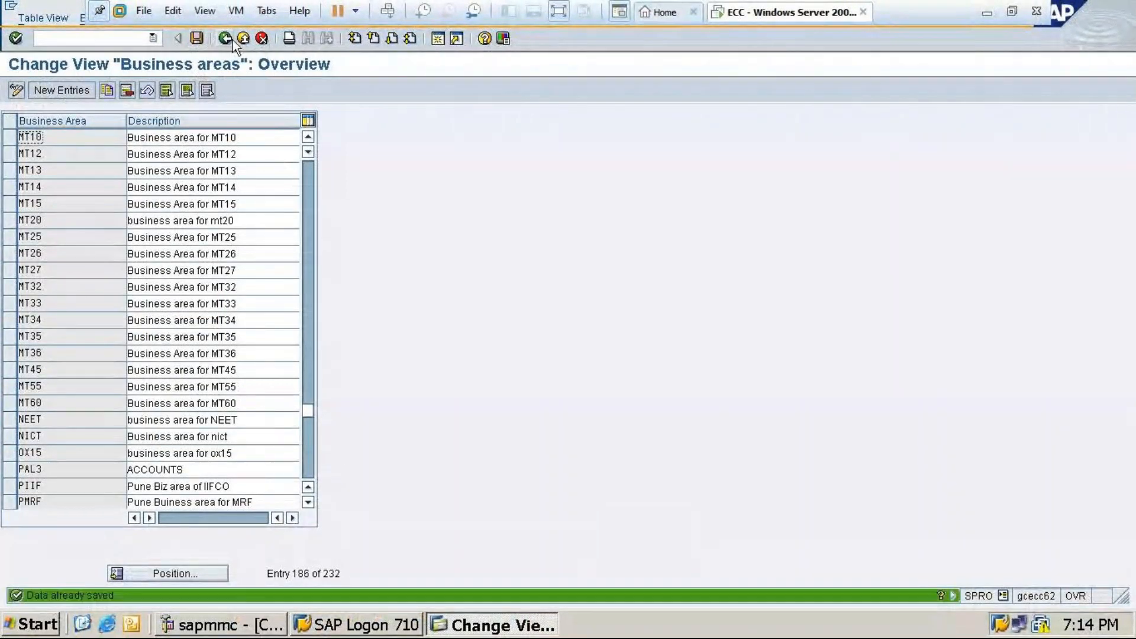
Return to the implementation guide, collapse the Definition branch and expand Assignment under Enterprise Structure
left_click(226, 38)
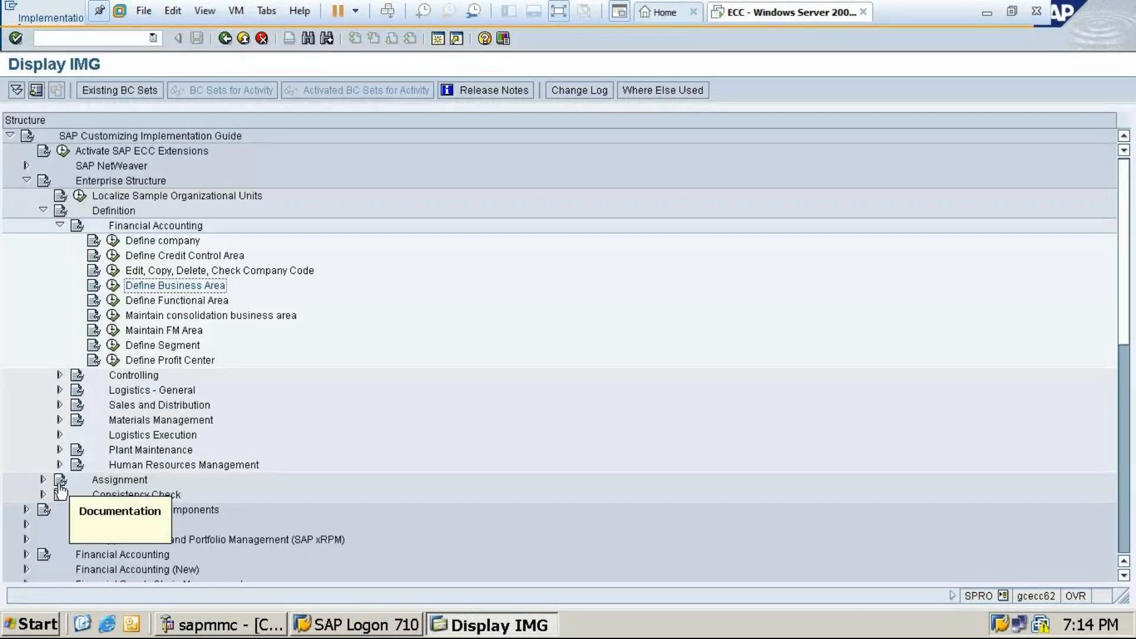
left_click(60, 225)
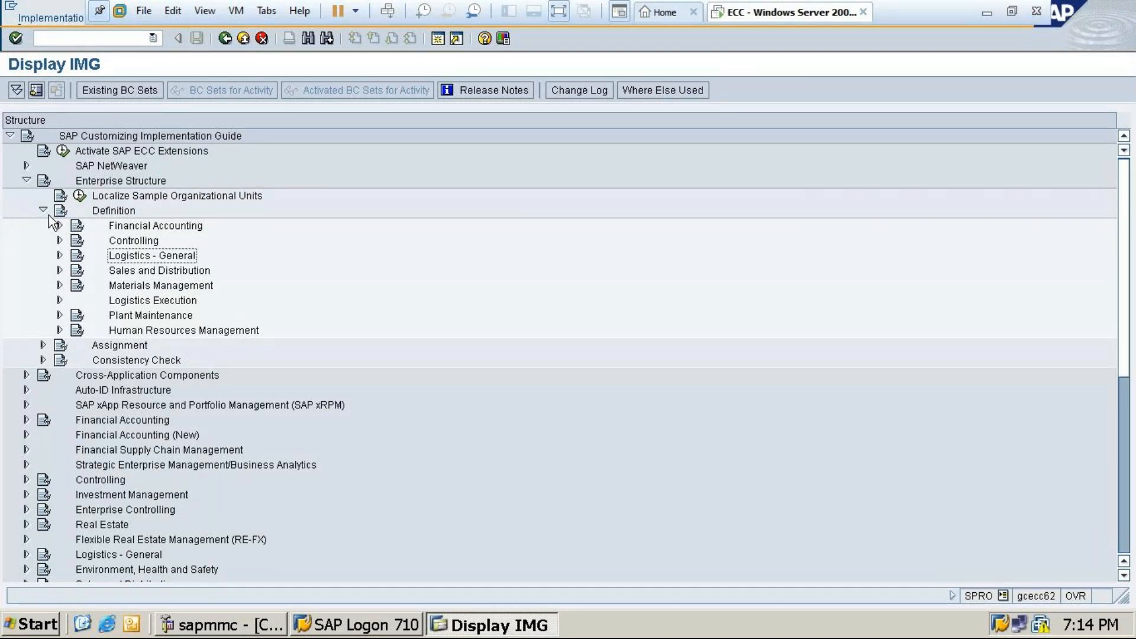
left_click(43, 211)
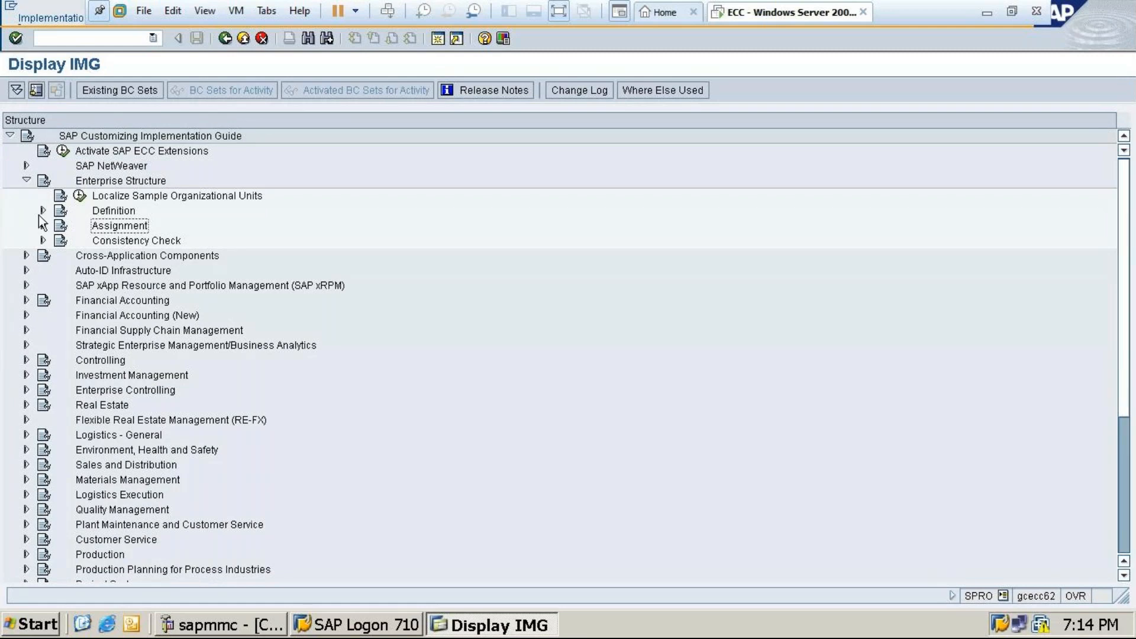
left_click(43, 225)
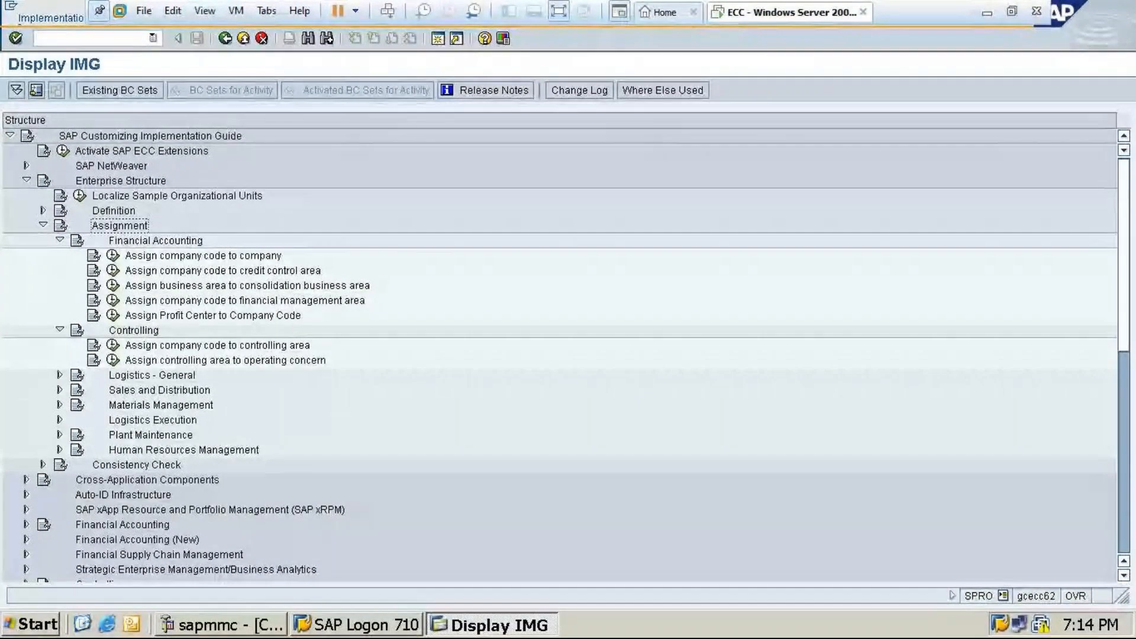
Switch to the Excel workbook and copy the Define Business Area path rows A101:I102 to A112, under the company code assignment heading
left_click(988, 11)
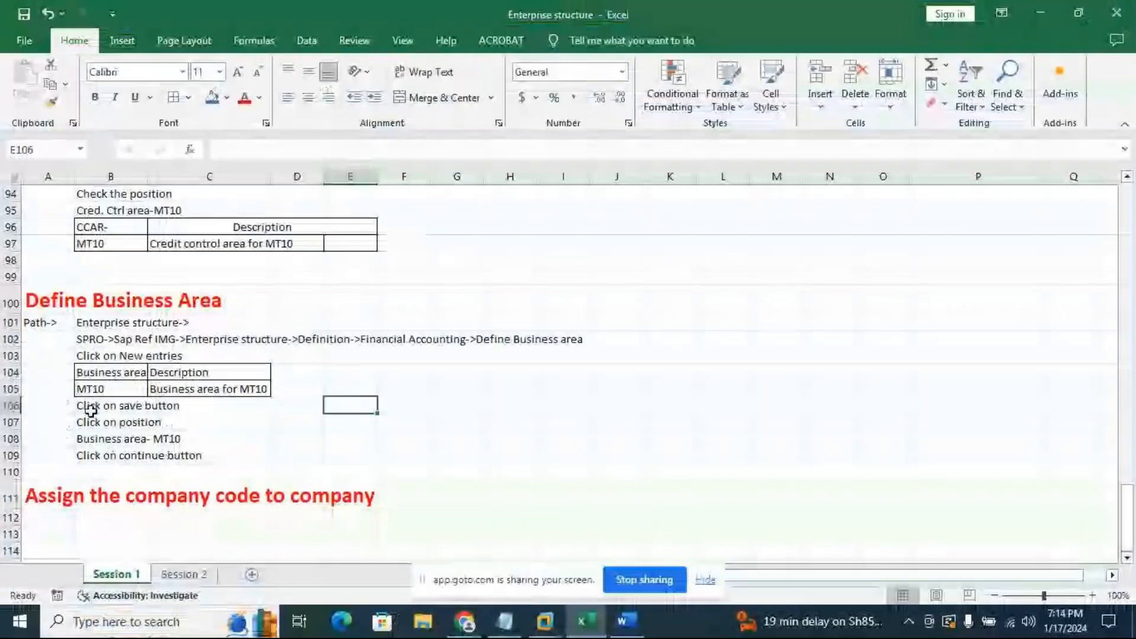
left_click_drag(51, 322, 568, 342)
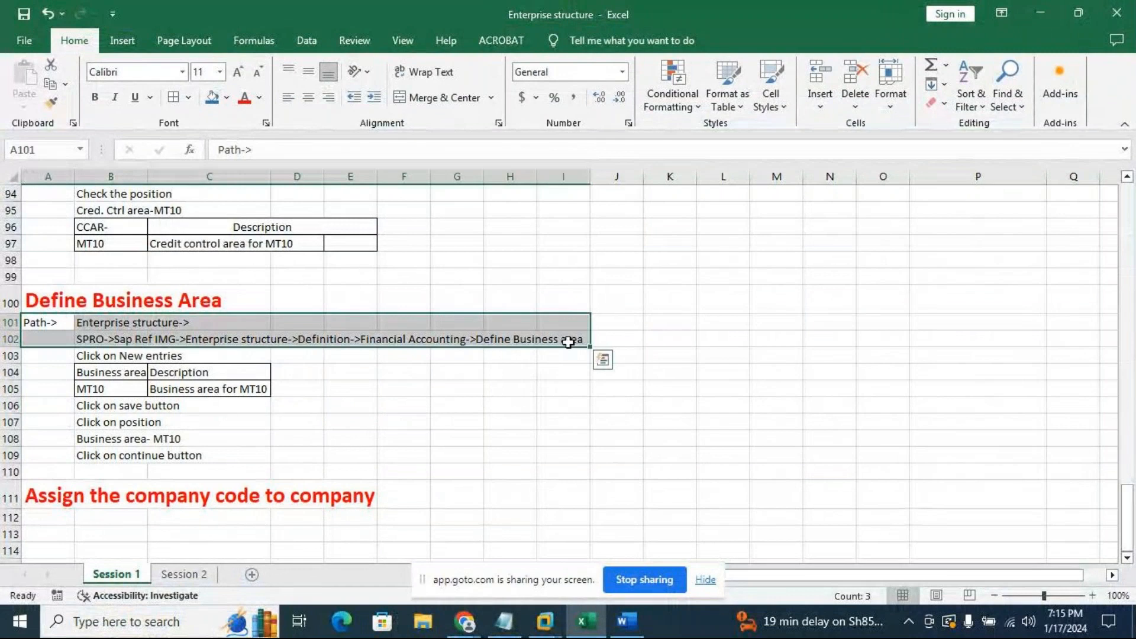
key("ctrl+c")
left_click(46, 517)
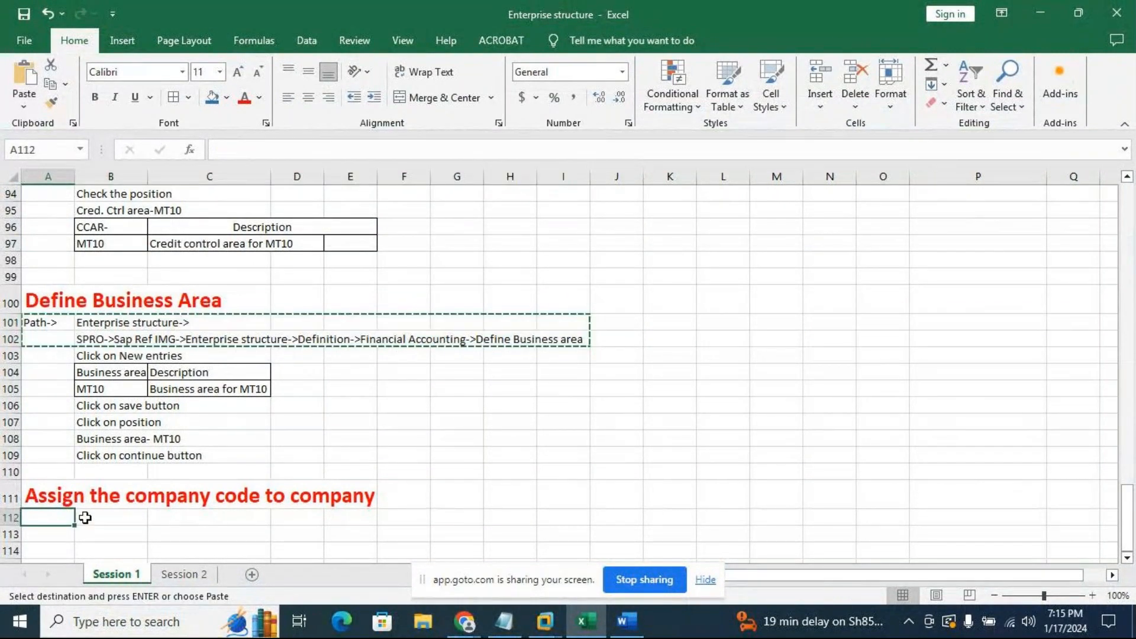
key("ctrl+v")
left_click(555, 439)
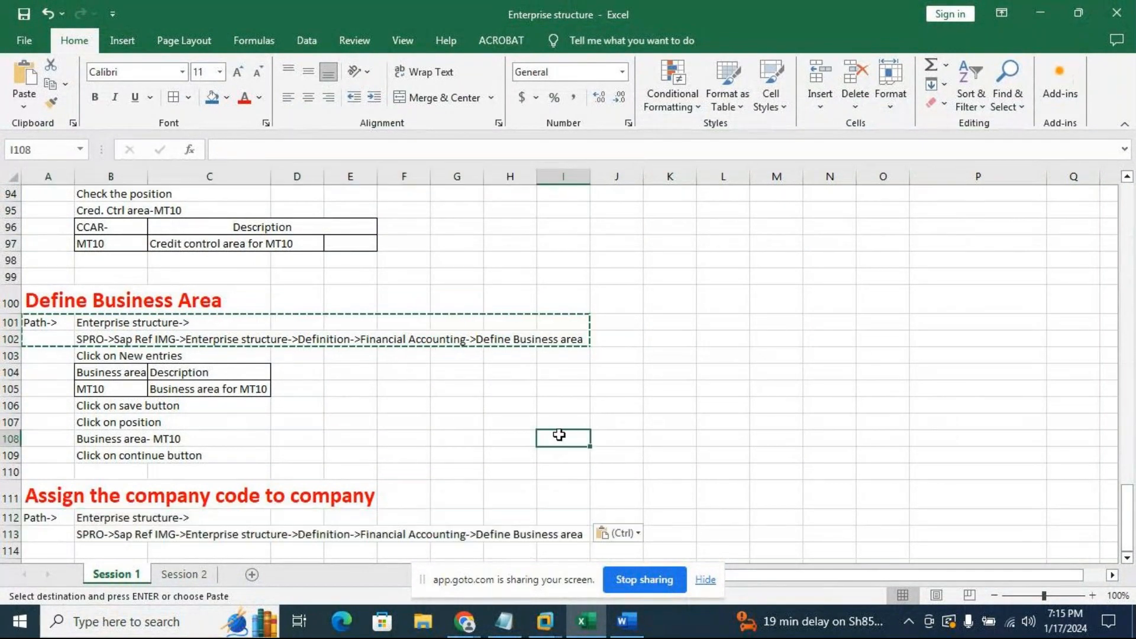
double_click(541, 440)
scroll(74, 477, "down", 2)
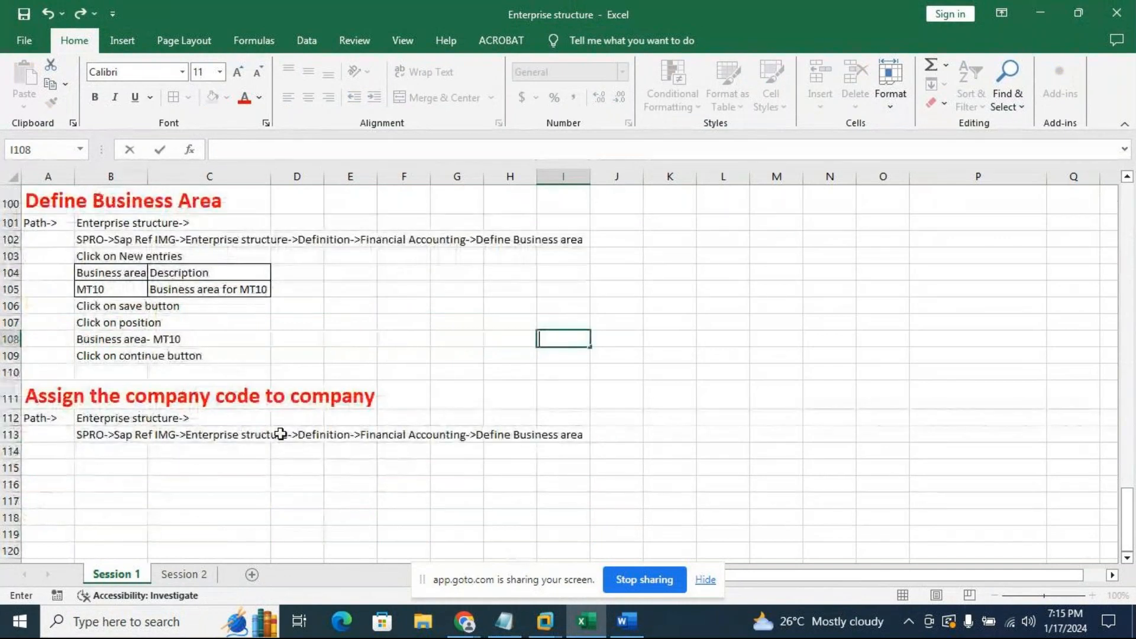
Edit the copied path in B113, replacing everything after "Enterprise structure->" with "Assignment"
left_click(305, 434)
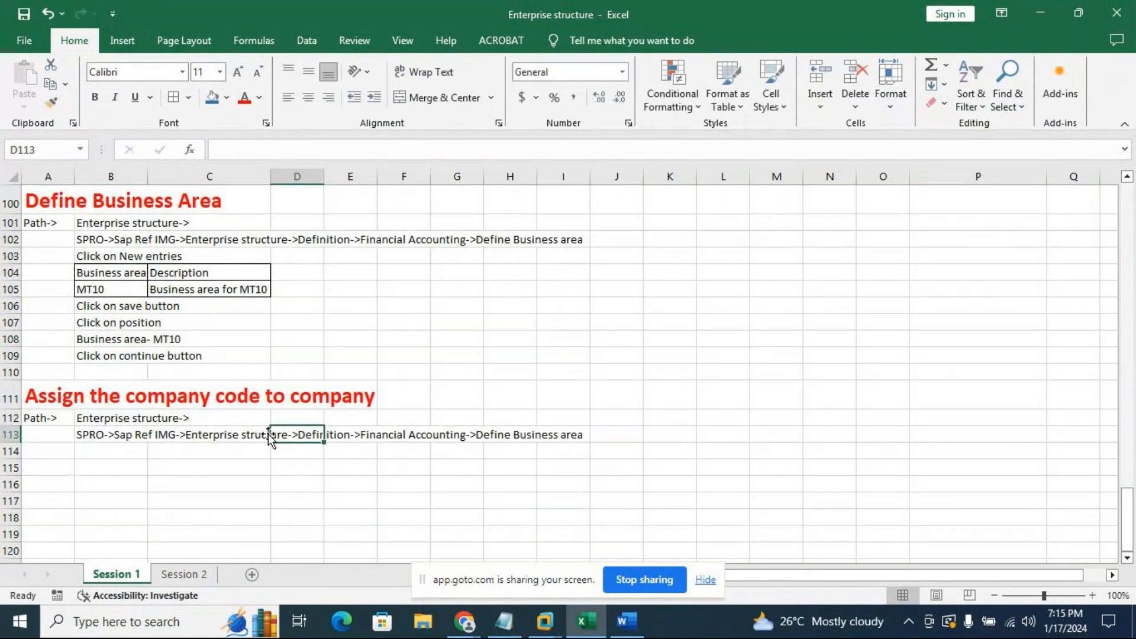
left_click(102, 434)
key("F2")
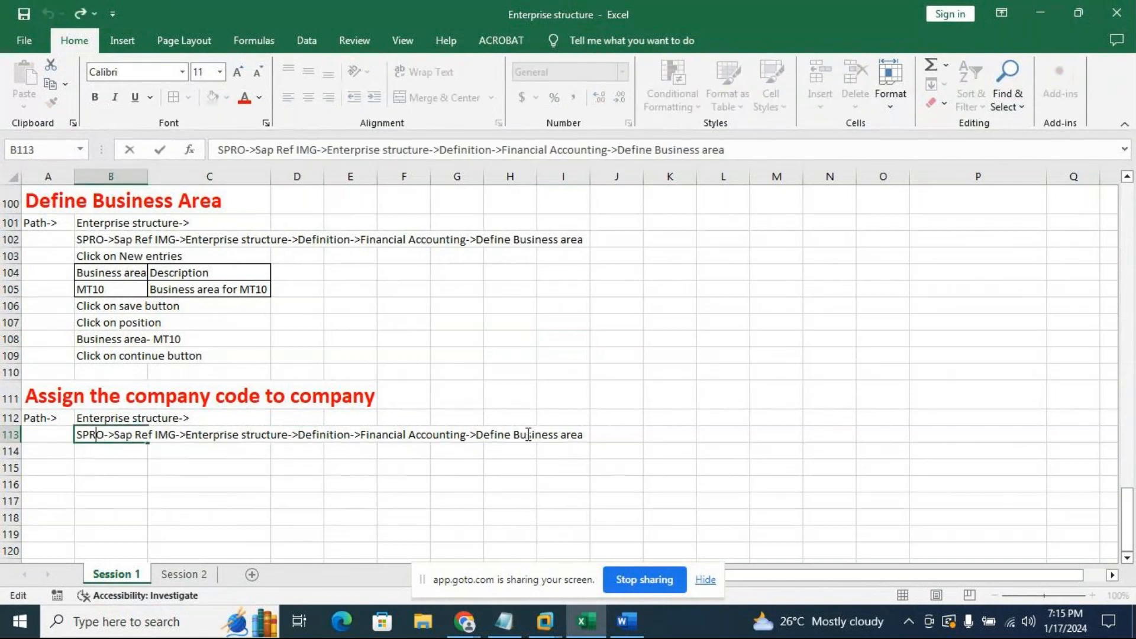
key("BackSpace")
key("BackSpace")
key("BackSpace")
key("BackSpace")
key("BackSpace")
key("BackSpace")
key("BackSpace")
key("BackSpace")
key("BackSpace")
key("BackSpace")
key("BackSpace")
key("BackSpace")
key("BackSpace")
key("BackSpace")
key("BackSpace")
key("BackSpace")
key("BackSpace")
key("BackSpace")
key("BackSpace")
key("BackSpace")
key("BackSpace")
key("BackSpace")
key("BackSpace")
key("BackSpace")
key("BackSpace")
key("BackSpace")
key("BackSpace")
key("BackSpace")
key("BackSpace")
key("BackSpace")
key("BackSpace")
key("BackSpace")
key("BackSpace")
key("BackSpace")
key("BackSpace")
key("BackSpace")
key("BackSpace")
key("BackSpace")
key("BackSpace")
type("assignm")
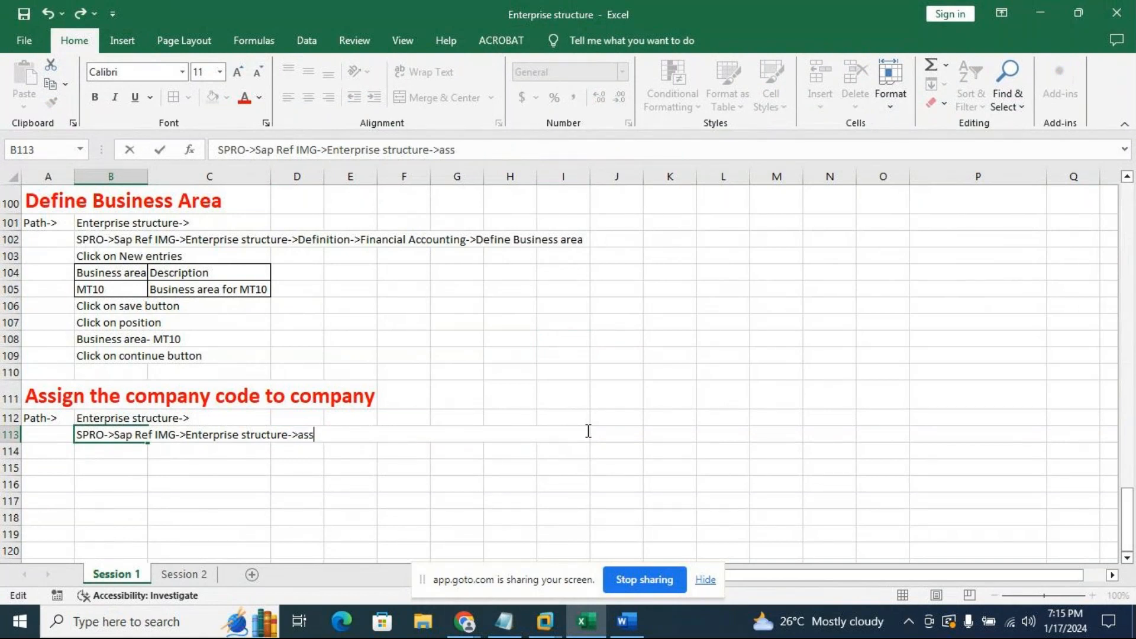
type("nt")
left_click(306, 435)
key("BackSpace")
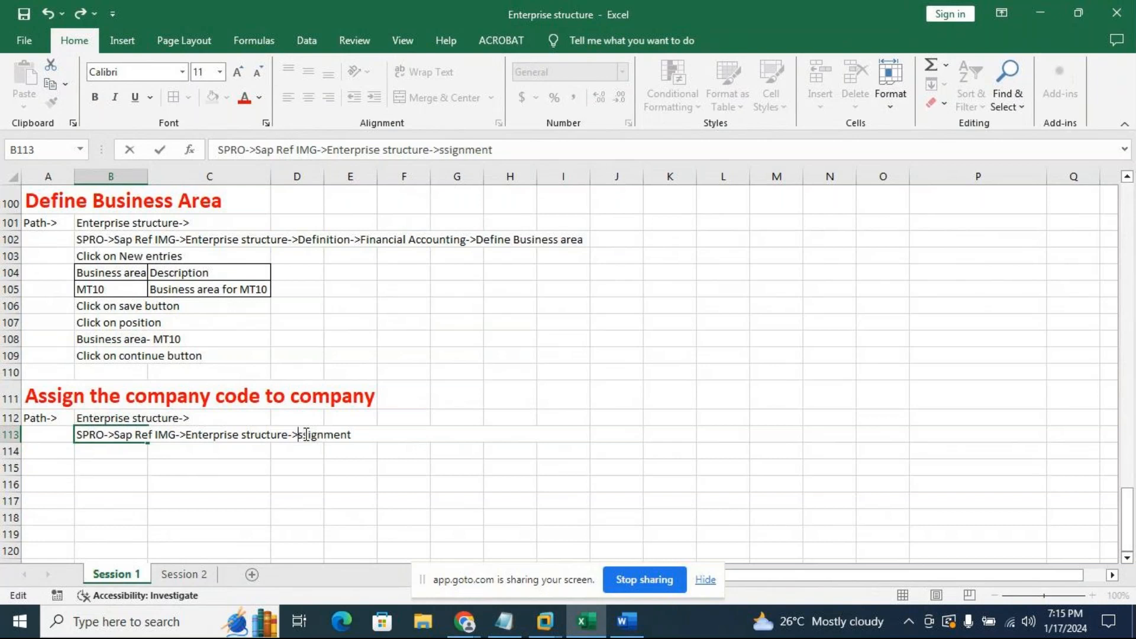
type("A")
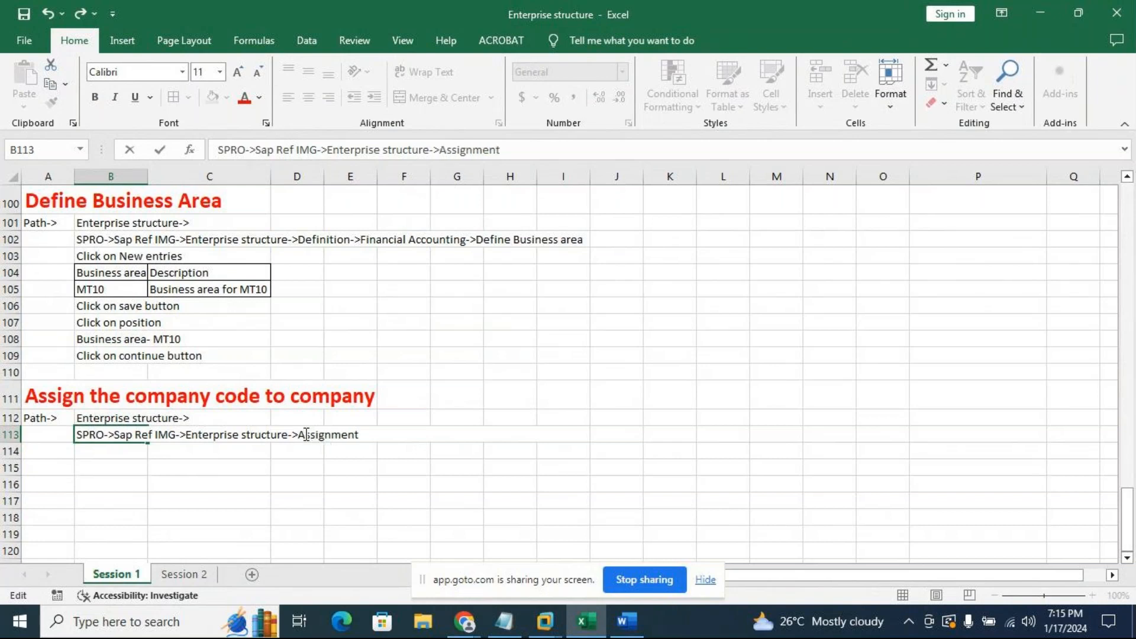
Check the Assignment branch in SAP, return to Excel and extend the B113 path with "->Financial Accounting->Assign company code to Company"
left_click(544, 622)
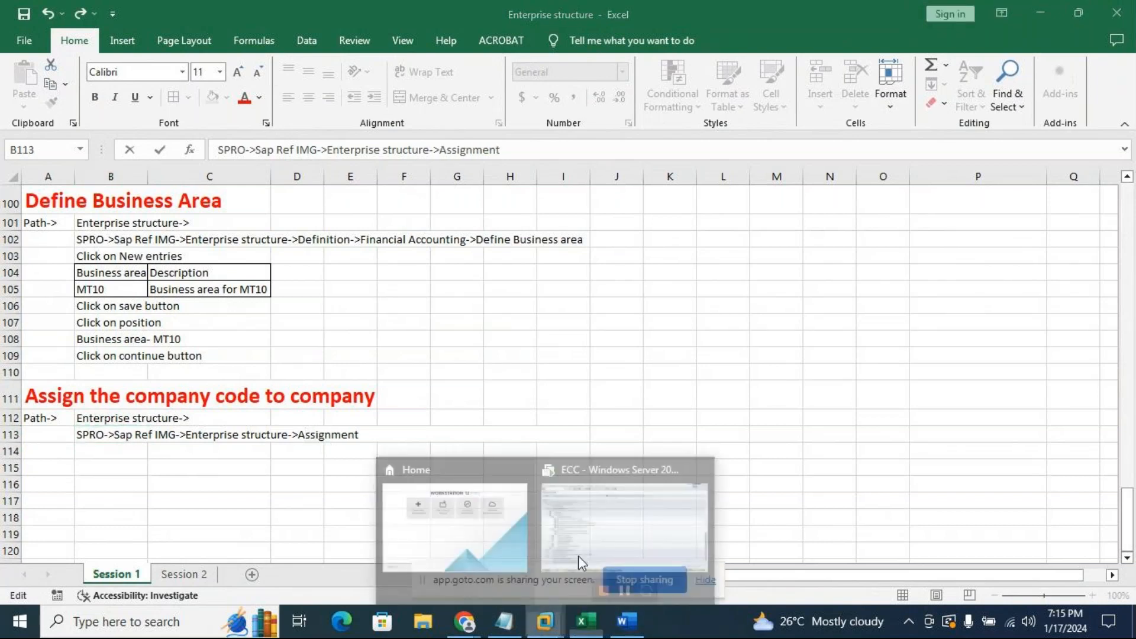
left_click(579, 557)
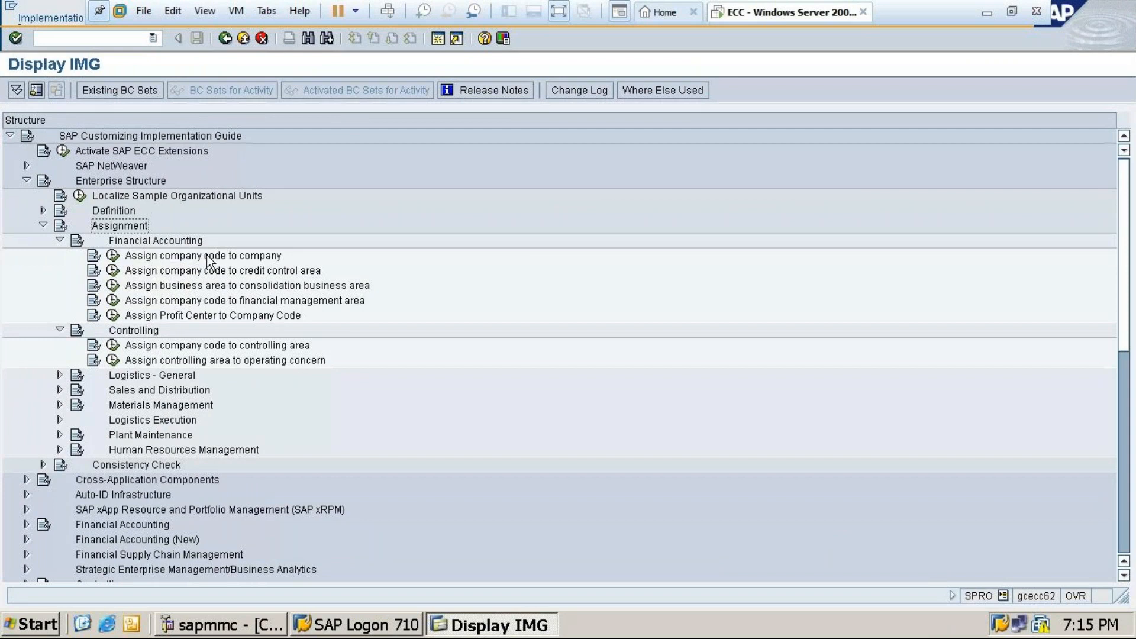
left_click(988, 11)
type("->")
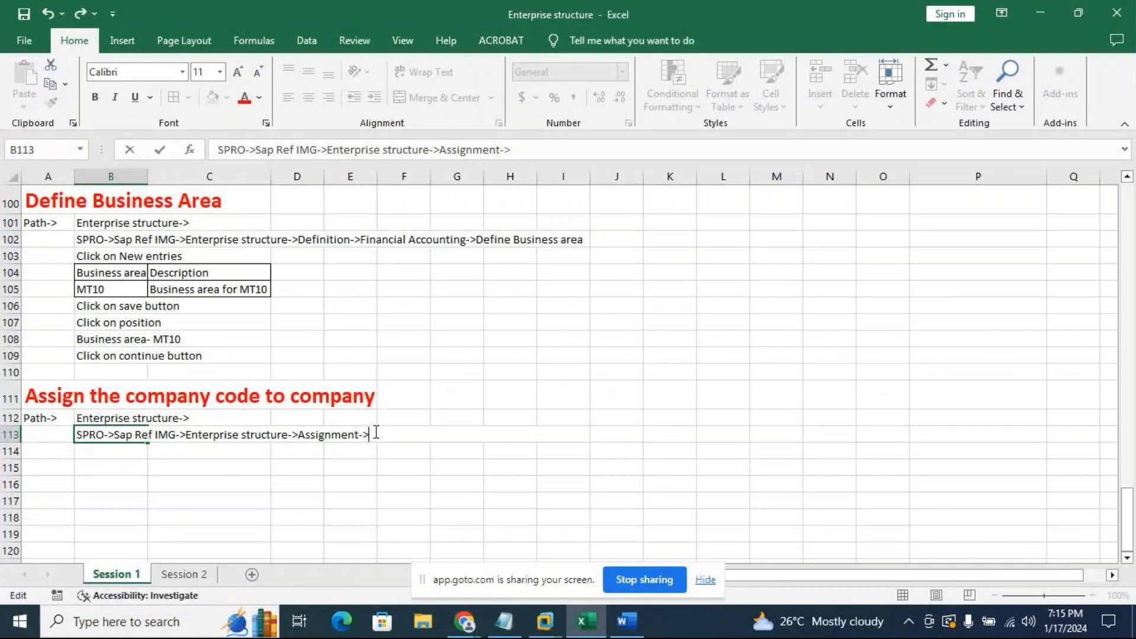
type("Financial Accoun")
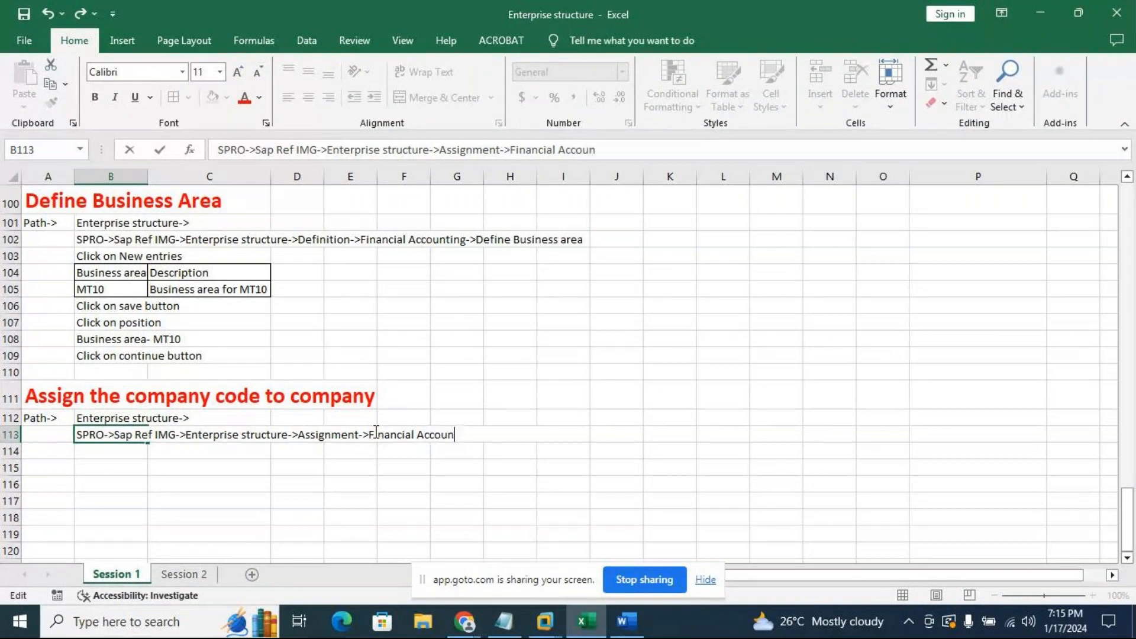
type("ting->Assign co")
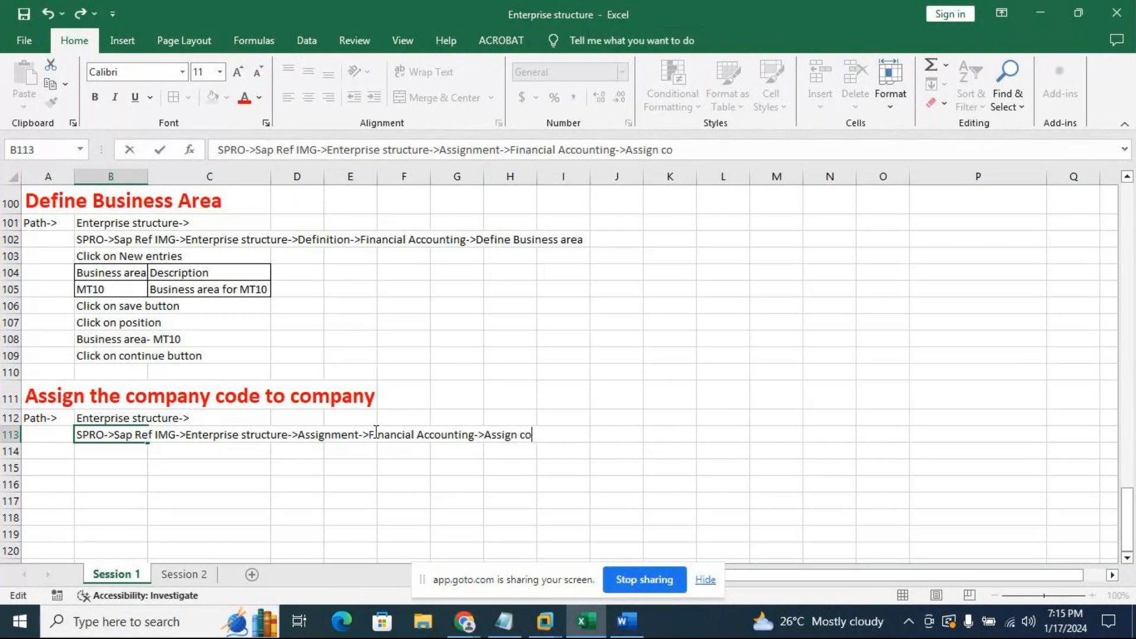
type("mpany code to Com")
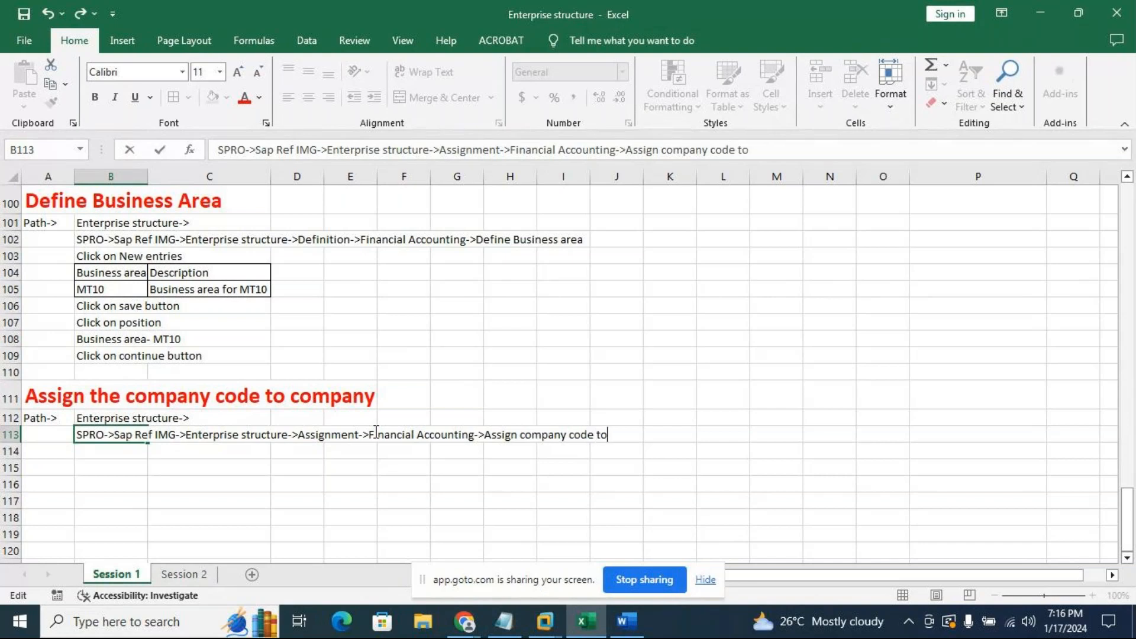
type("pany")
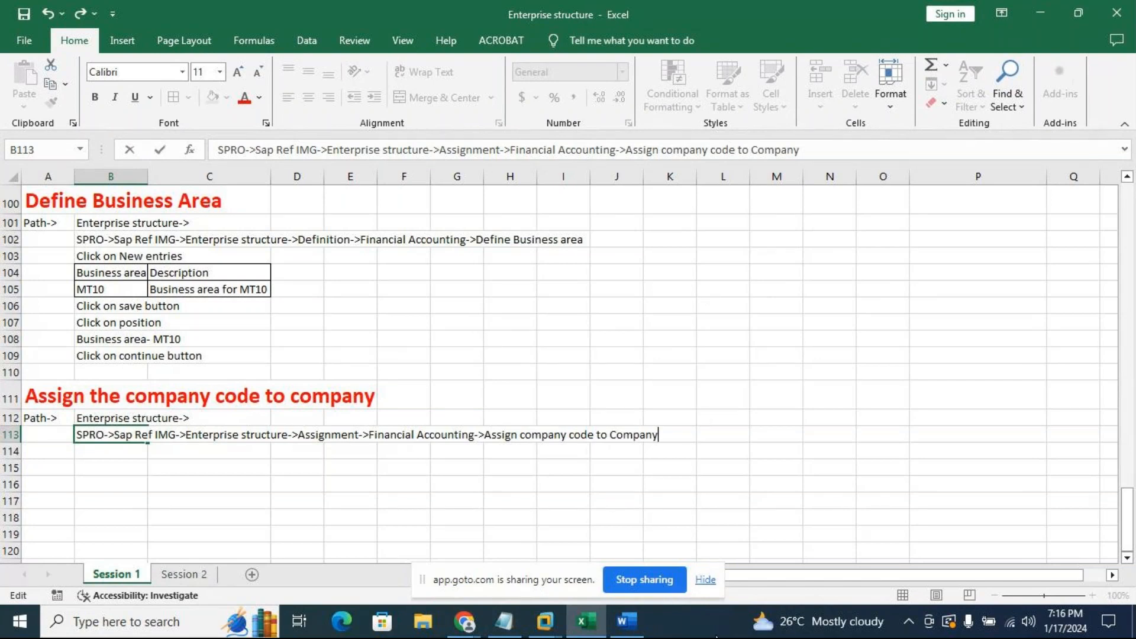
Switch to SAP, run the "Assign company code to company" activity and open its Position entry dialog
left_click(548, 623)
left_click(661, 538)
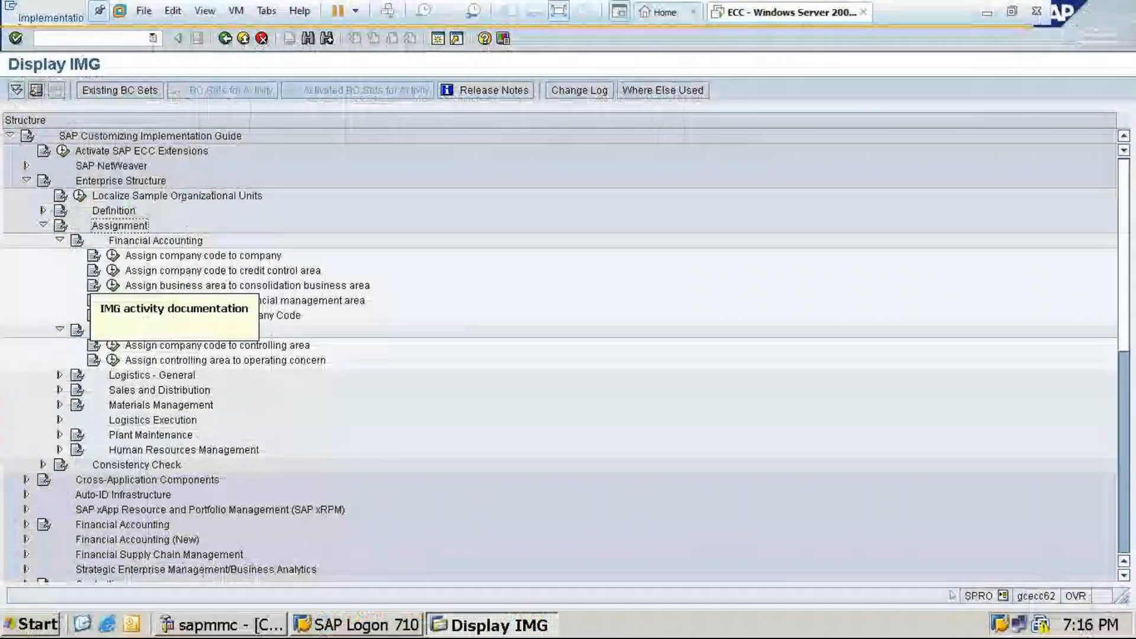
left_click(113, 256)
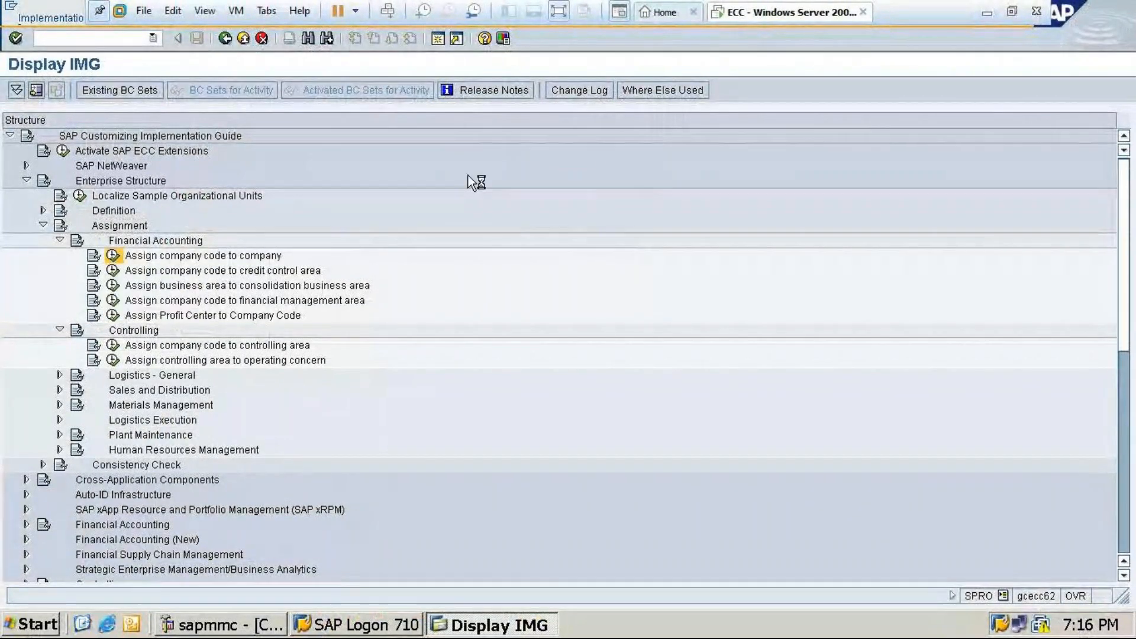
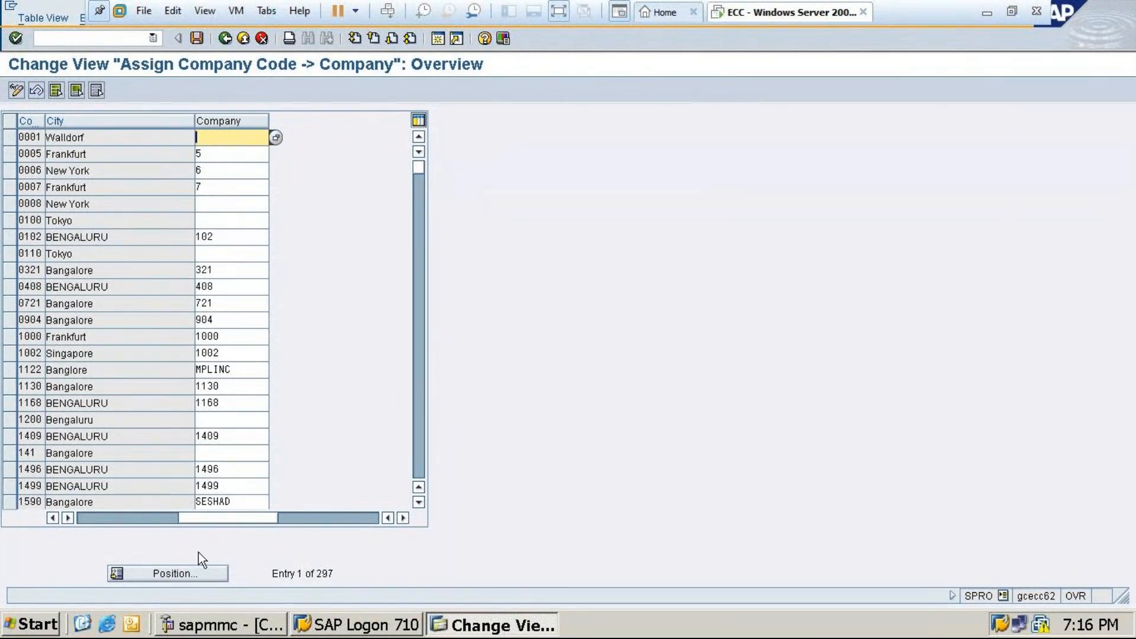
left_click(170, 574)
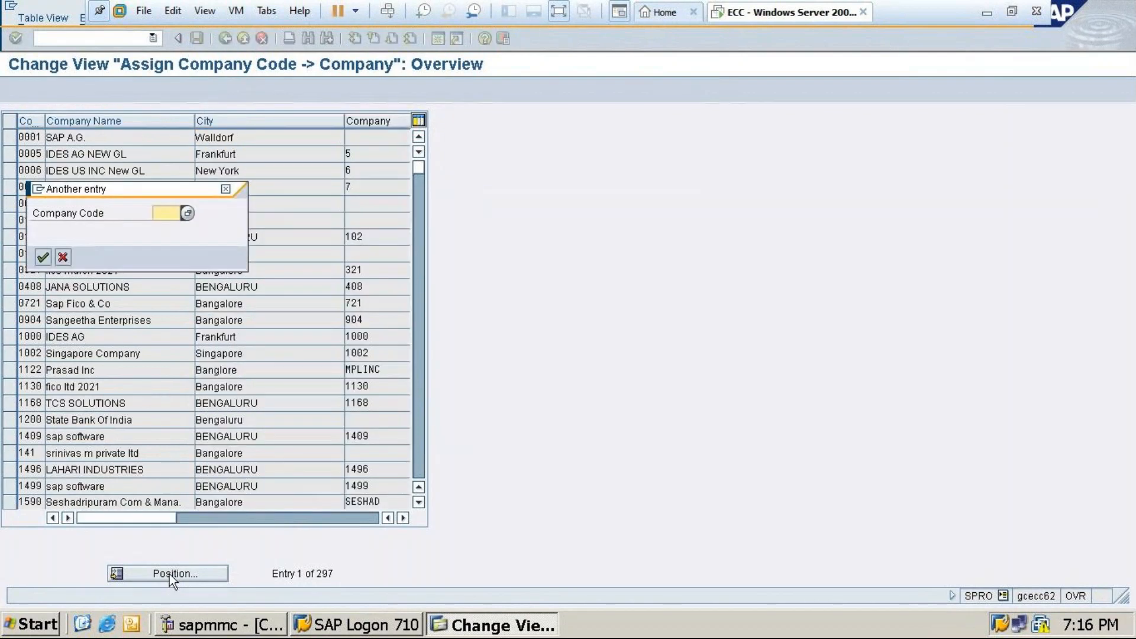
Switch back to Excel, confirm the path and enter "Click on Position" in cell B114
left_click(987, 12)
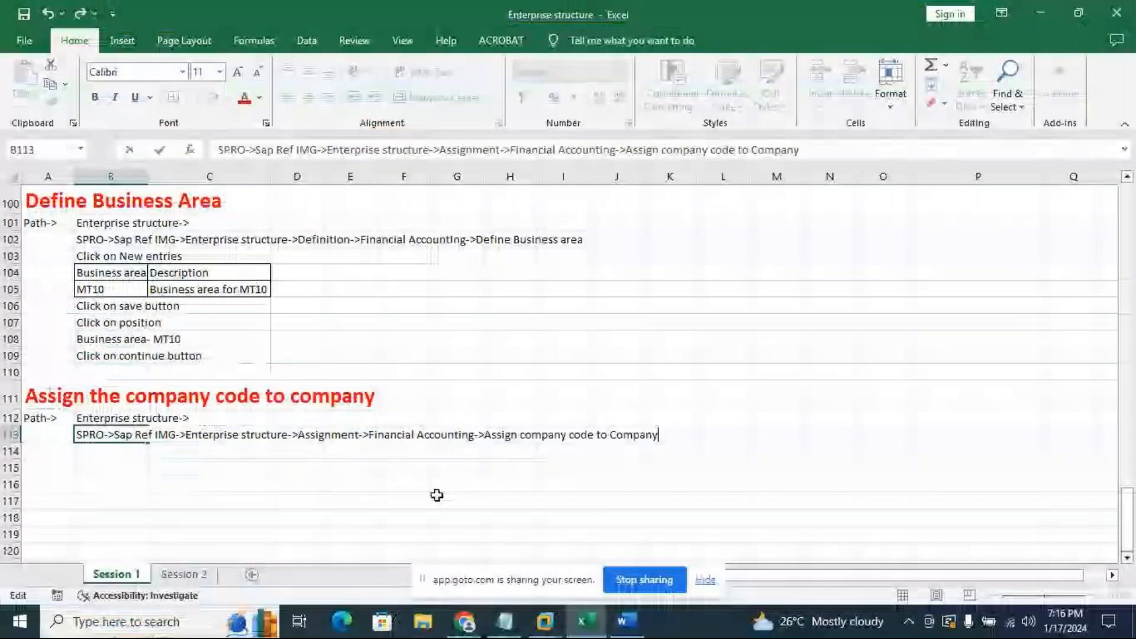
key("Return")
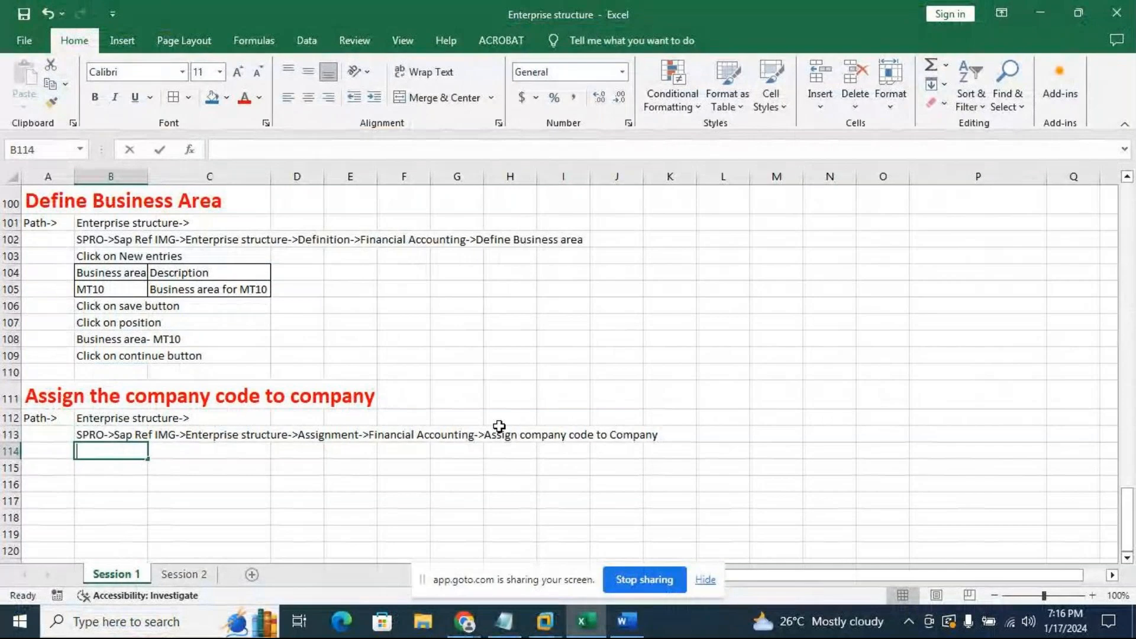
type("Click ")
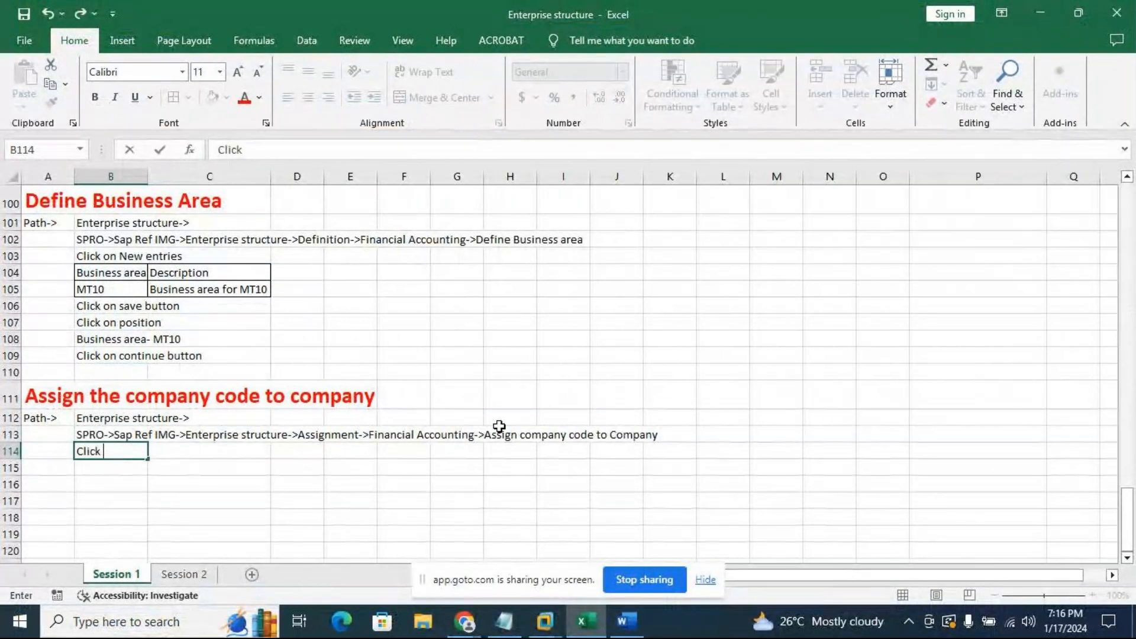
type("on Position")
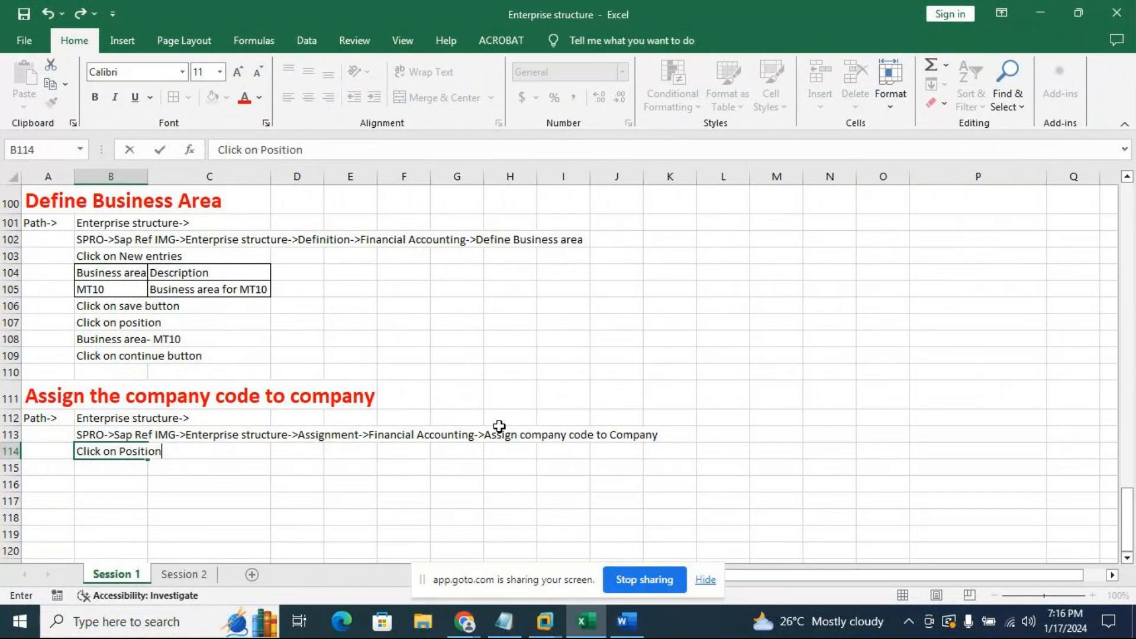
Switch to SAP and position the company code assignment list at company code MT10
mouse_move(544, 622)
left_click(631, 538)
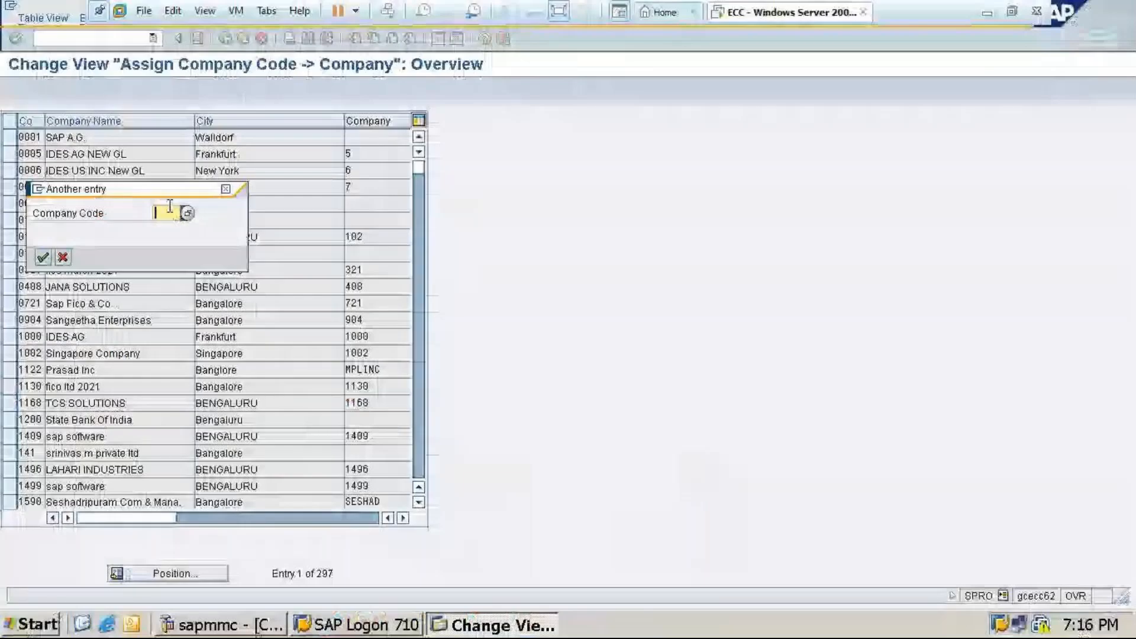
type("MT10")
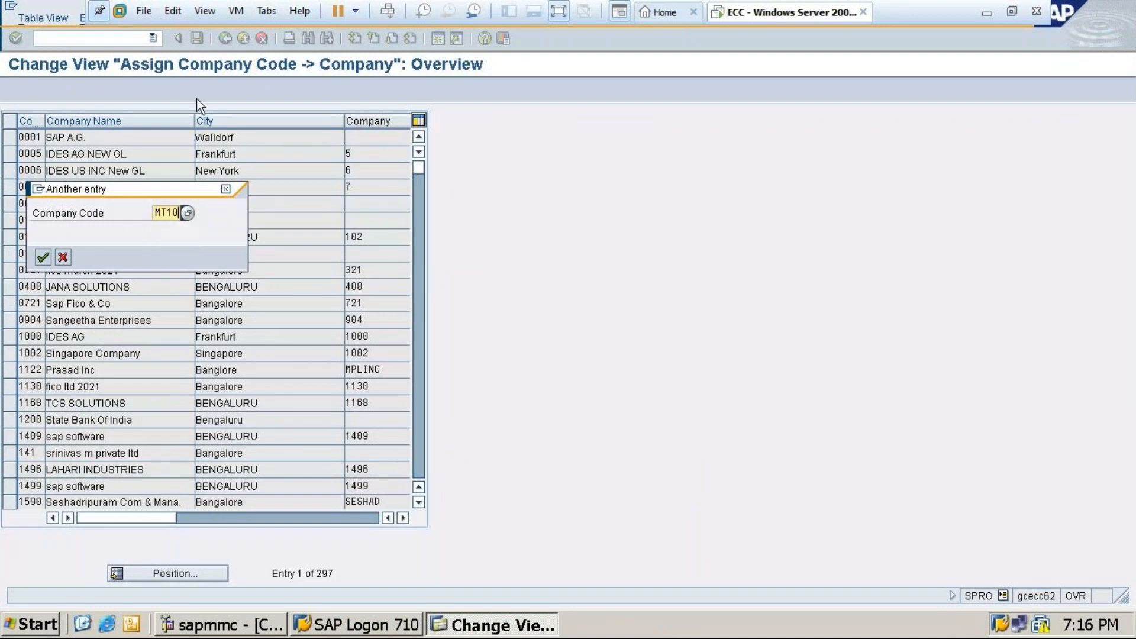
left_click(44, 257)
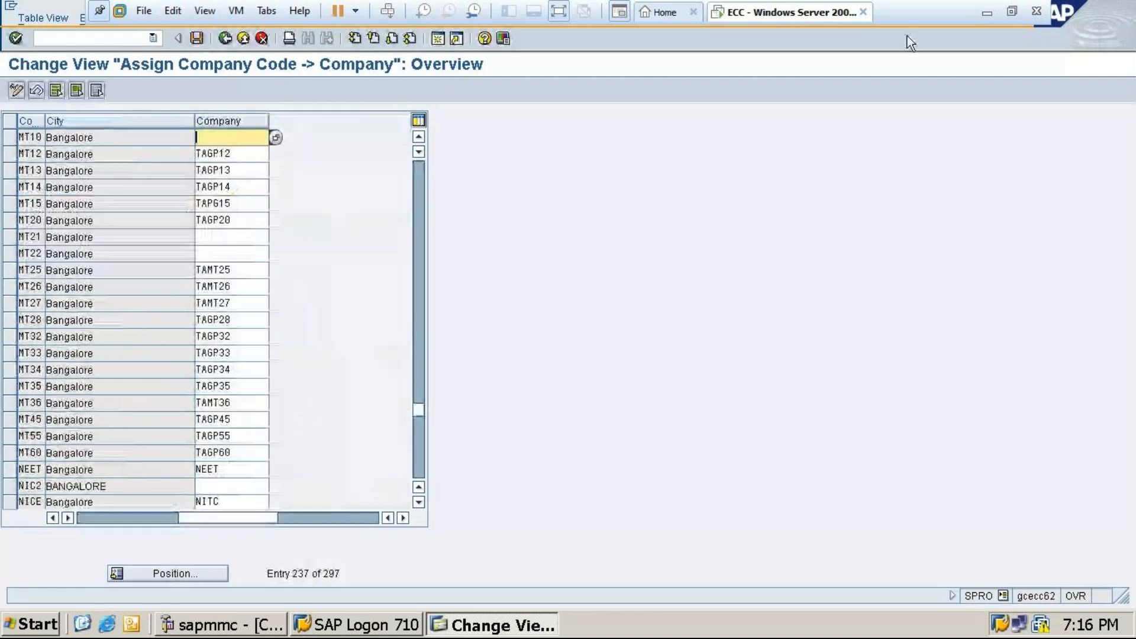
Switch back to the Enterprise structure workbook in Excel
left_click(987, 12)
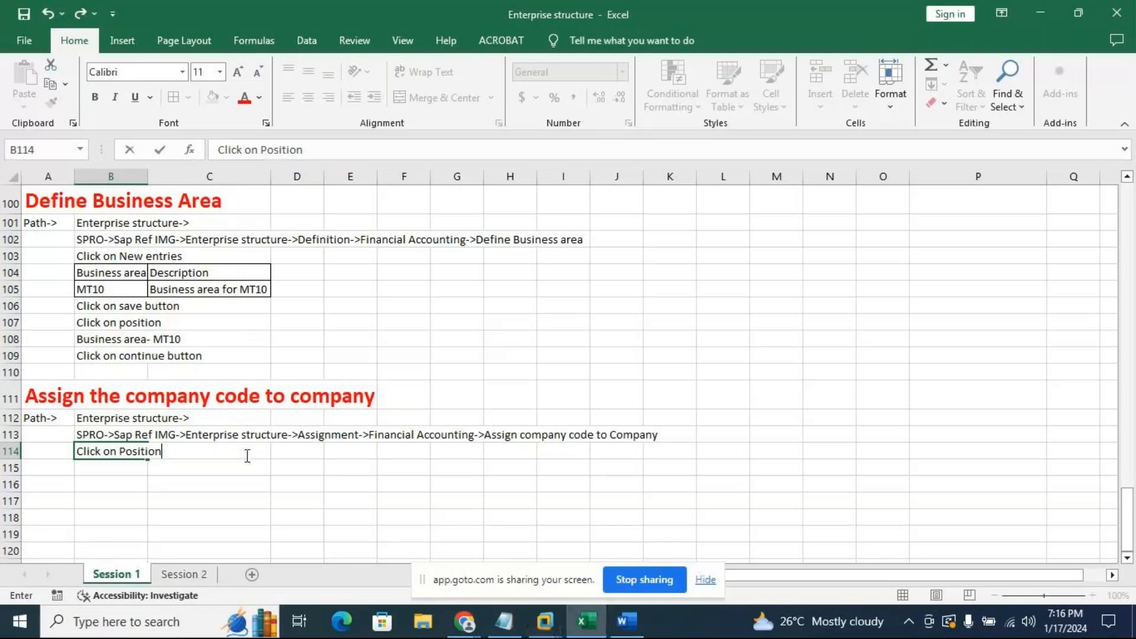
type("Company ")
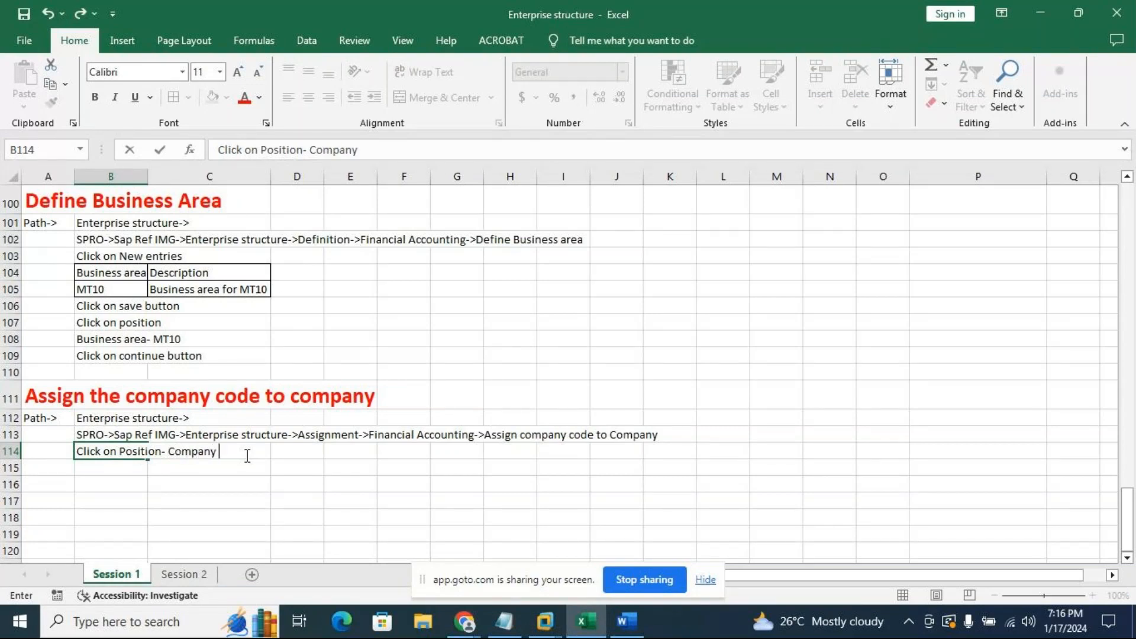
type("Code")
left_click_drag(162, 451, 258, 449)
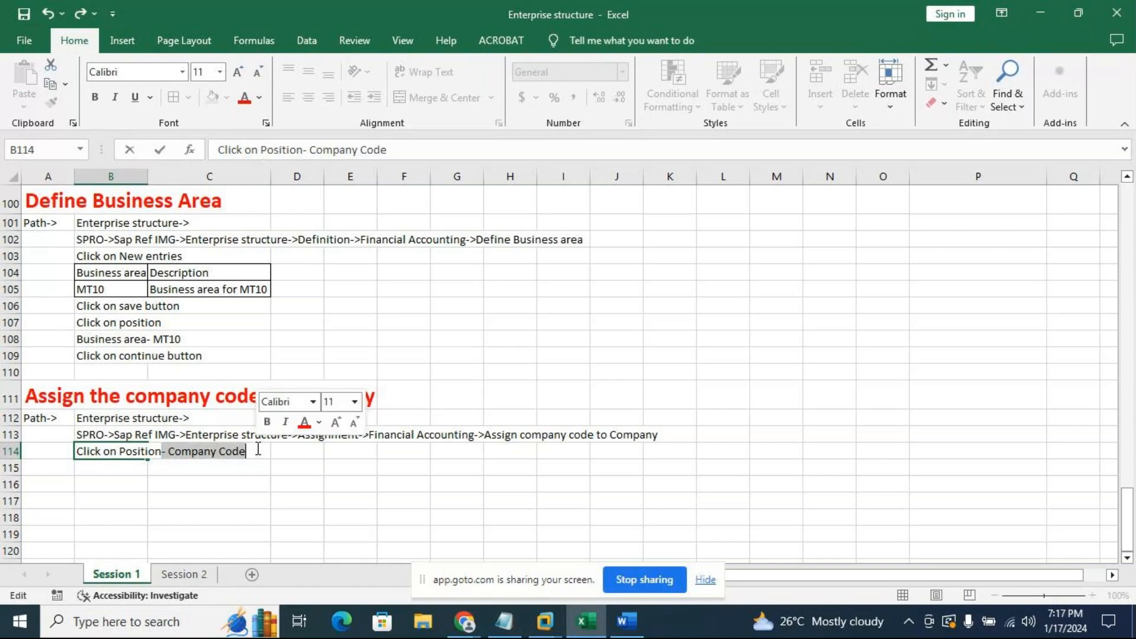
key("BackSpace")
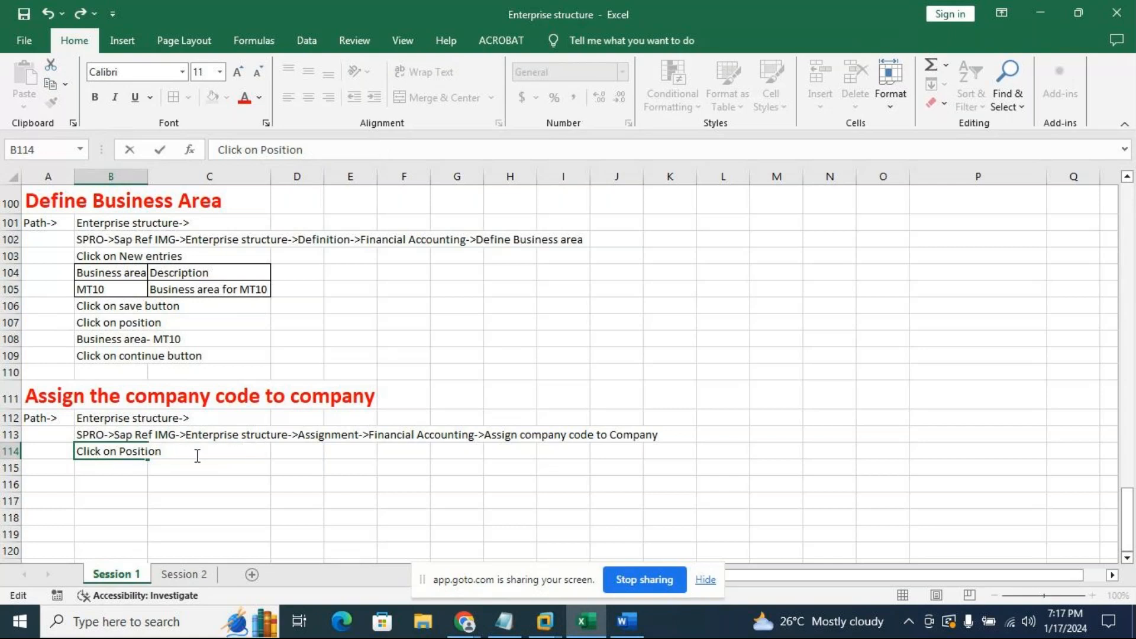
Confirm the Position instruction and enter "Company code- MT10" in cell B115
left_click(105, 470)
type("Compa")
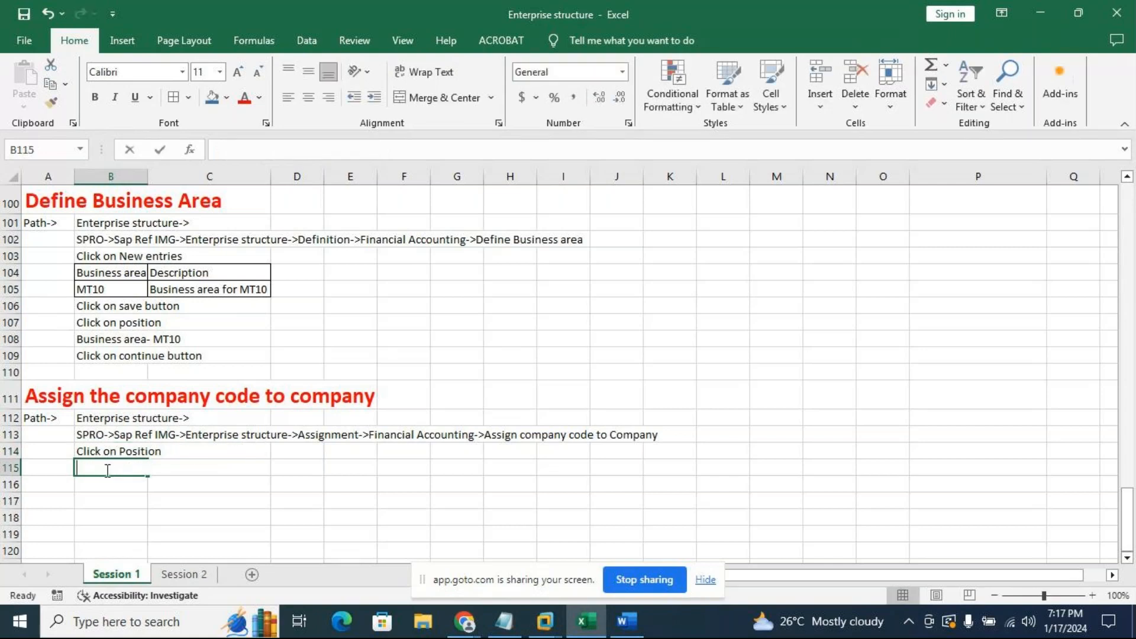
type("n")
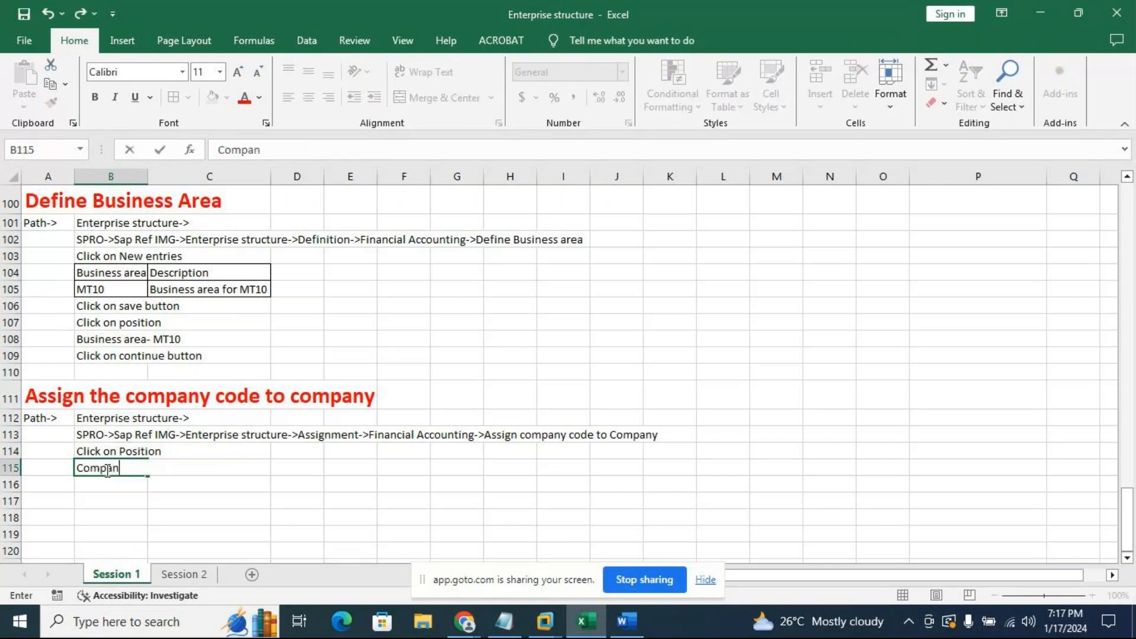
type("y code- MT10")
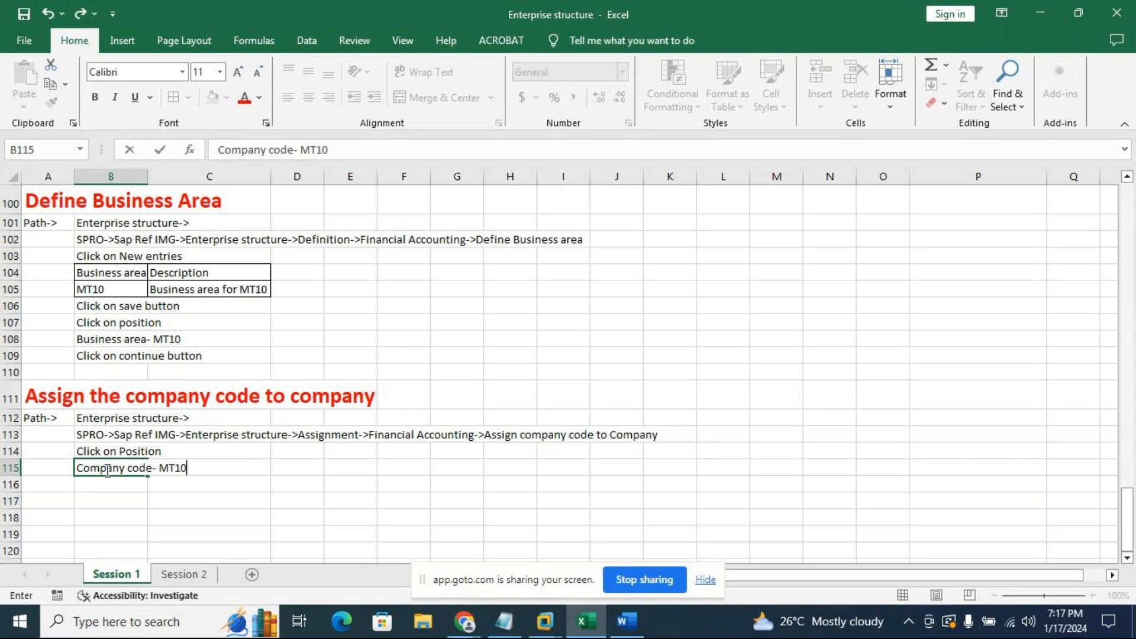
key("Return")
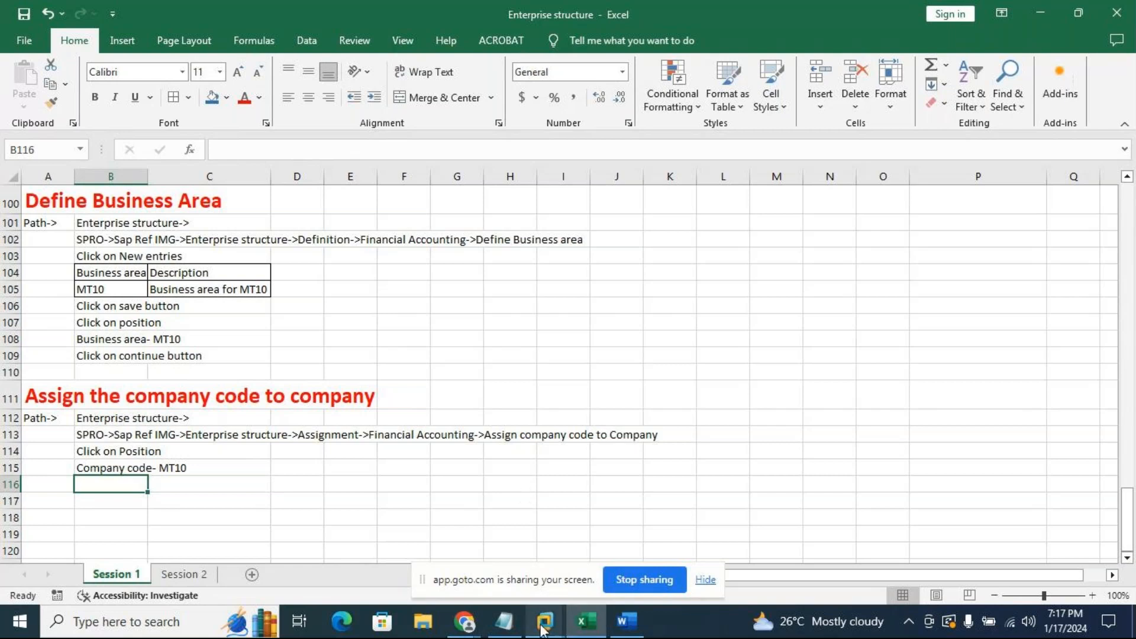
Switch to SAP, assign company TATA10 to company code MT10 from the value list, and save it under the proposed customizing request
mouse_move(545, 621)
left_click(626, 536)
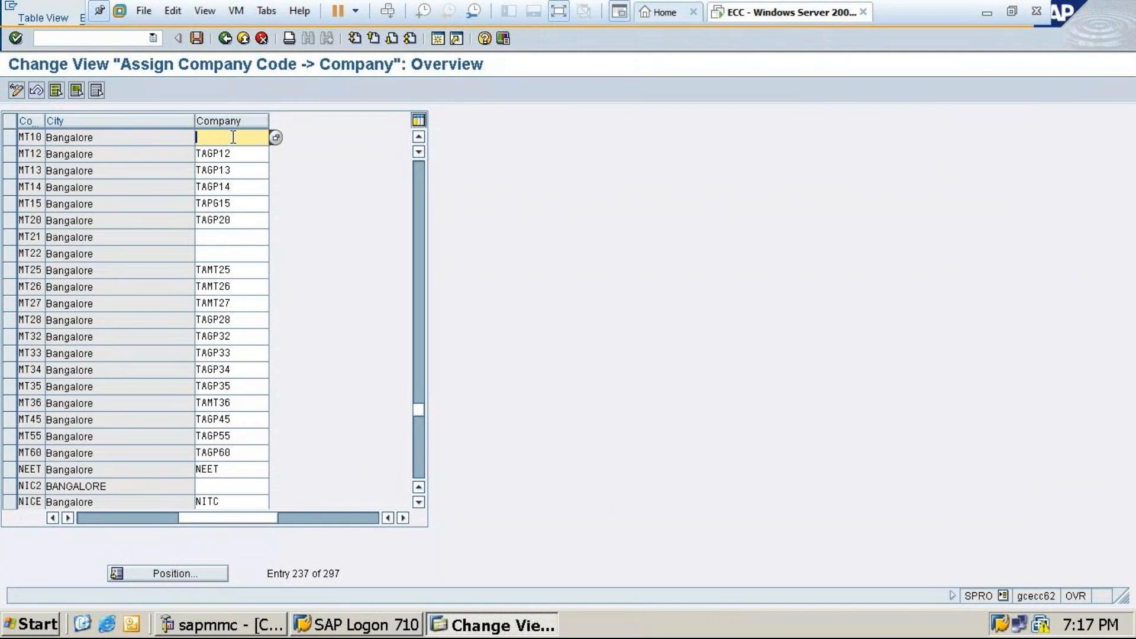
left_click(276, 138)
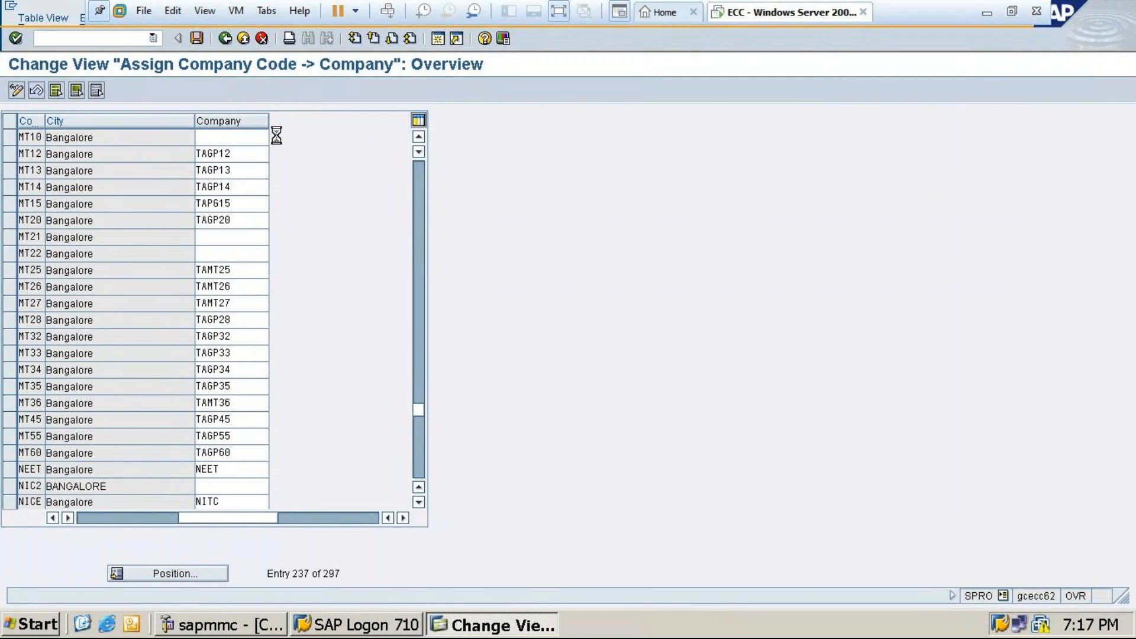
scroll(171, 323, "down", 6)
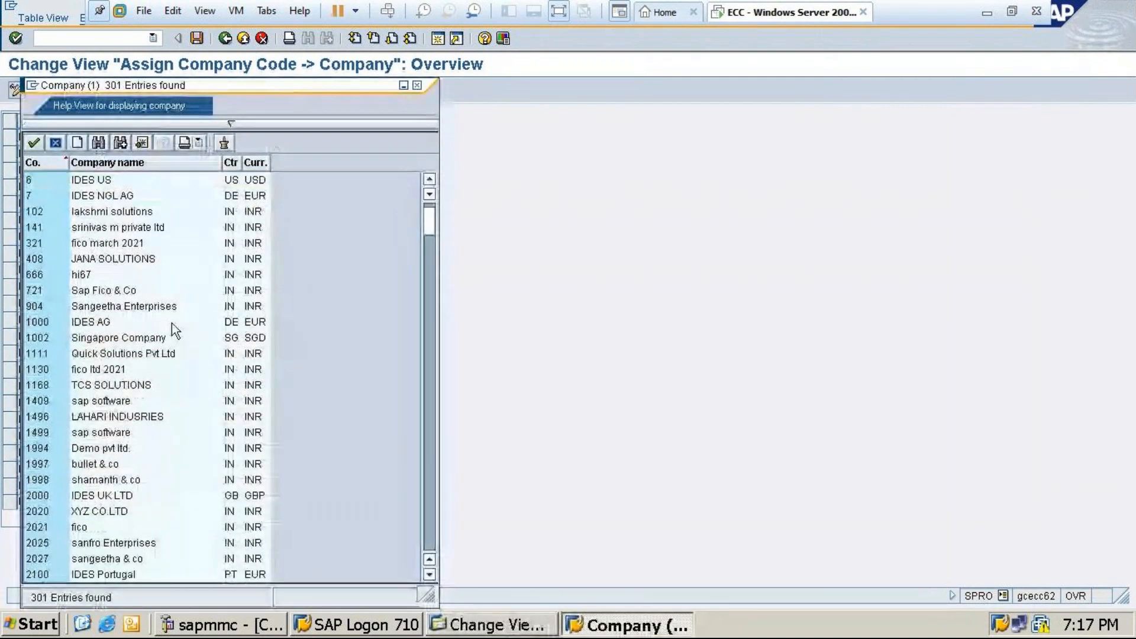
scroll(172, 322, "down", 10)
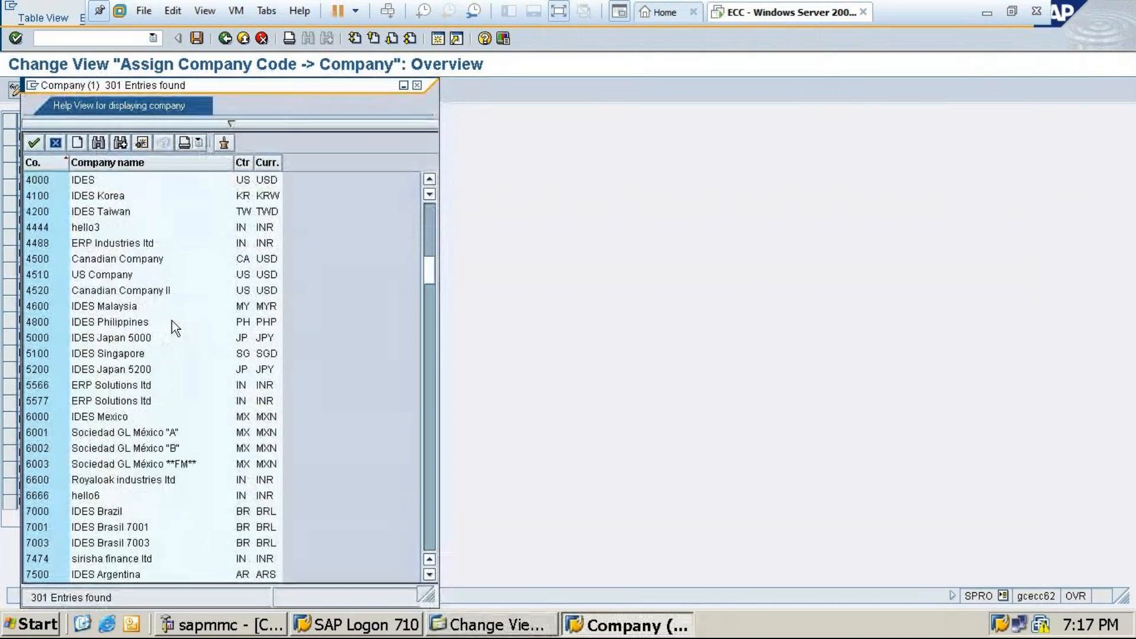
scroll(172, 321, "down", 15)
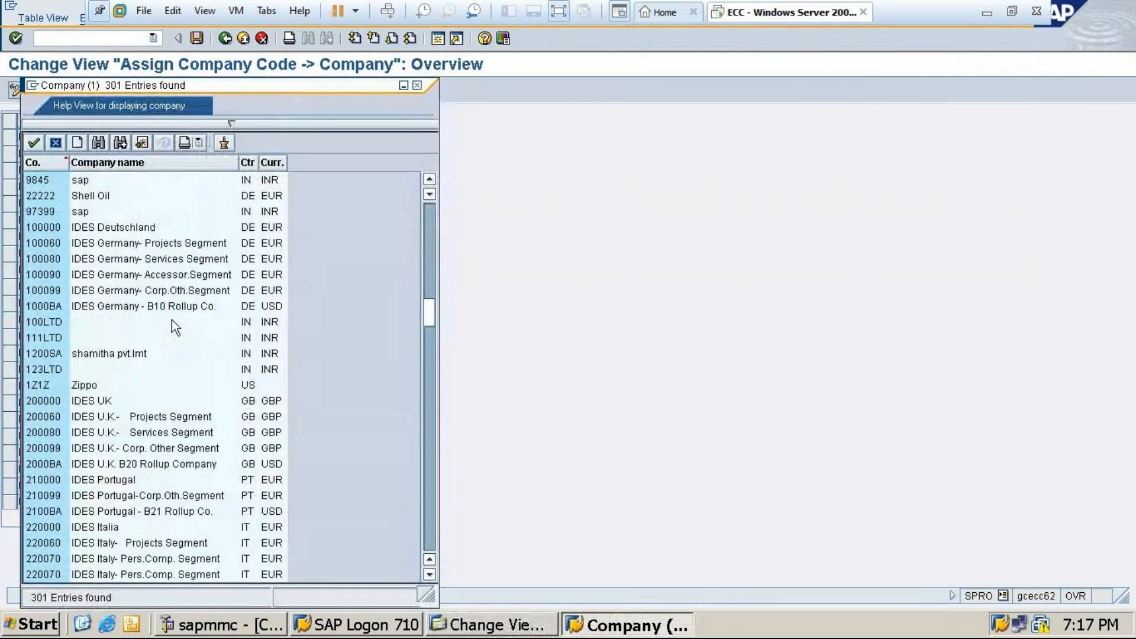
scroll(172, 324, "down", 20)
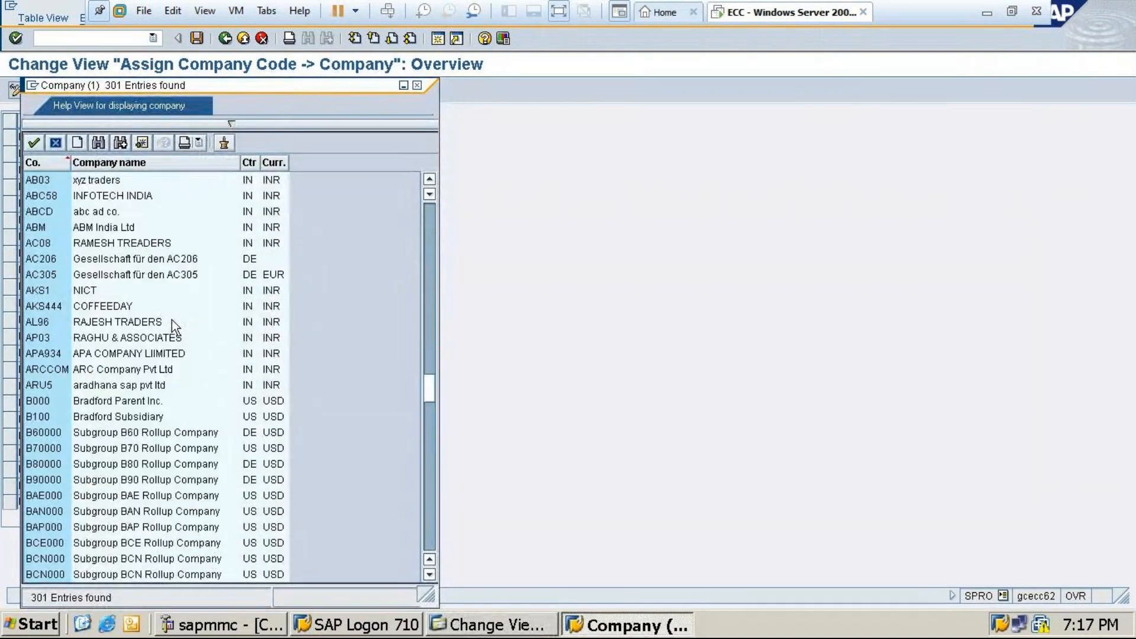
scroll(123, 418, "down", 8)
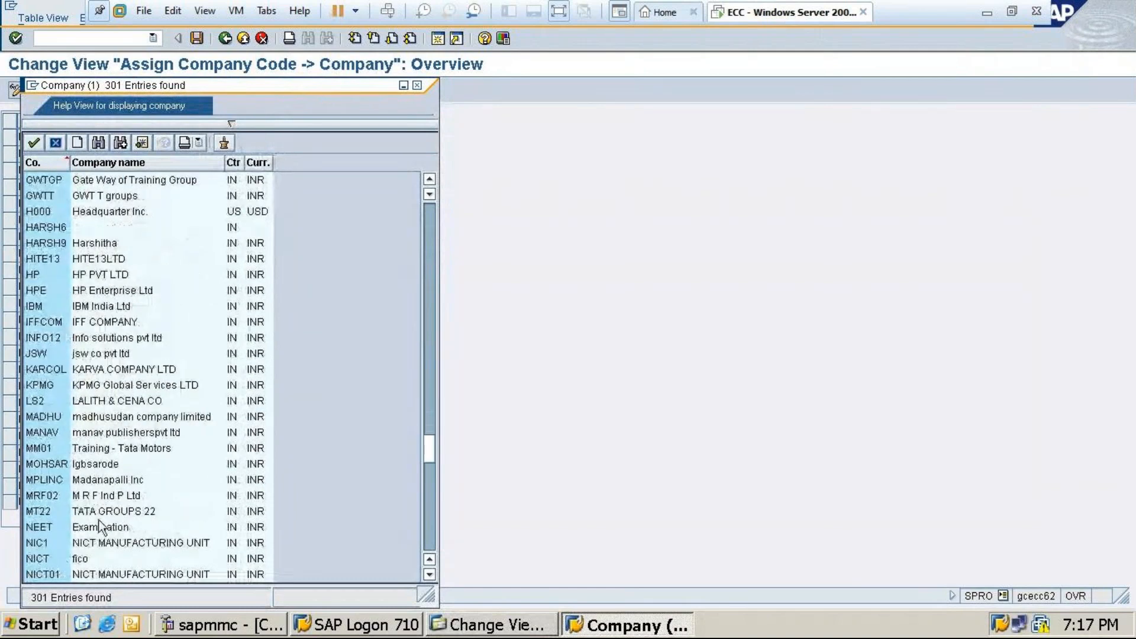
scroll(49, 448, "down", 2)
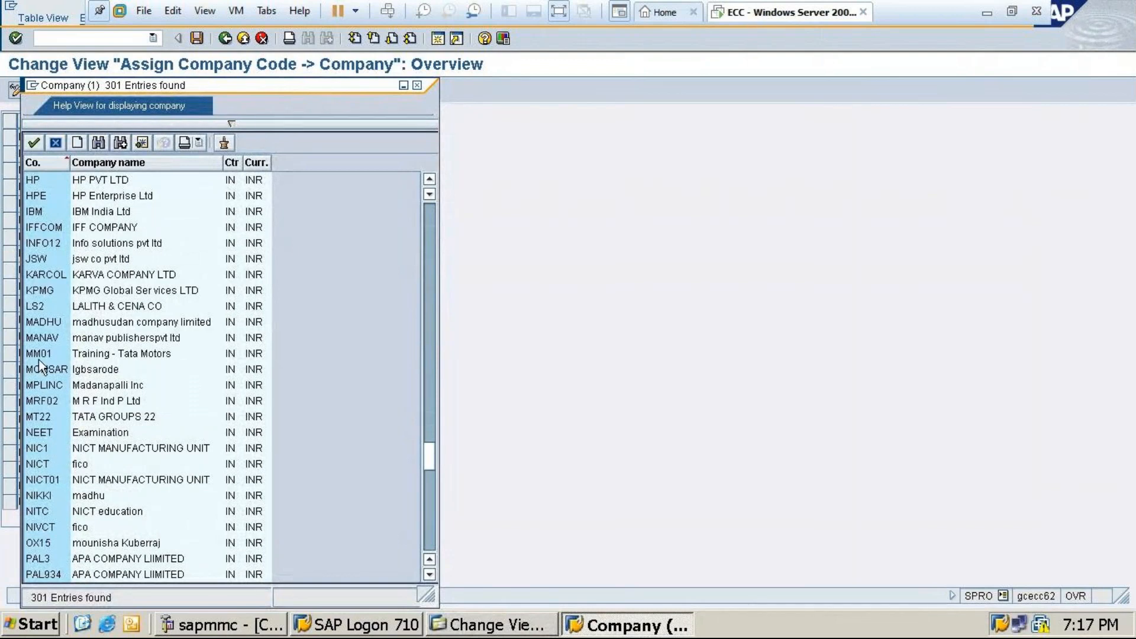
scroll(61, 315, "down", 2)
scroll(59, 309, "down", 16)
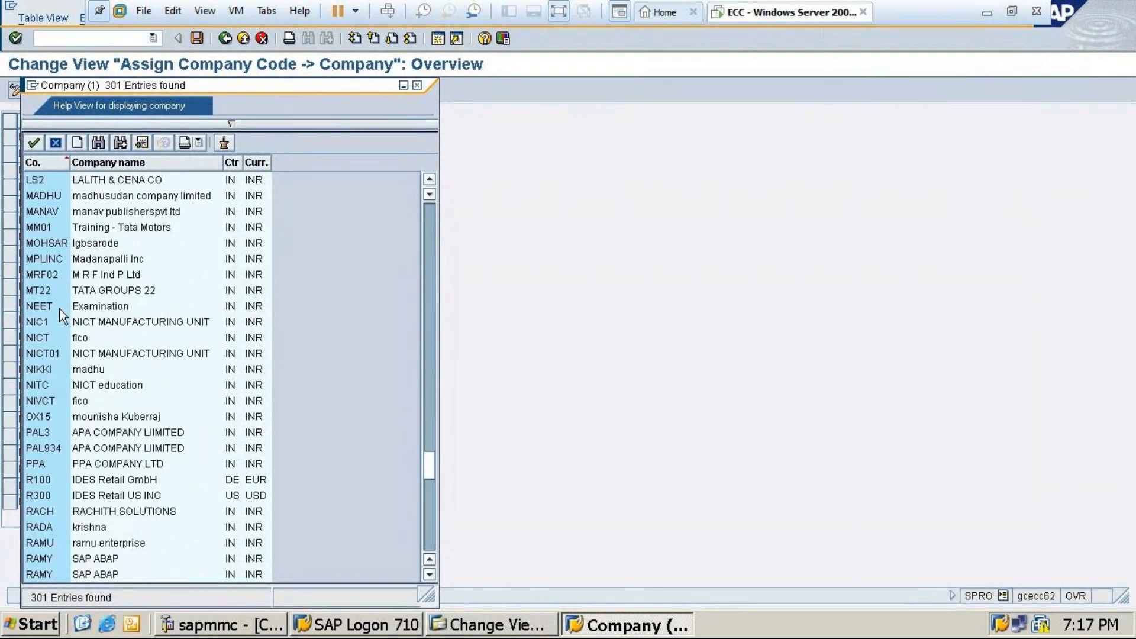
scroll(60, 309, "down", 1)
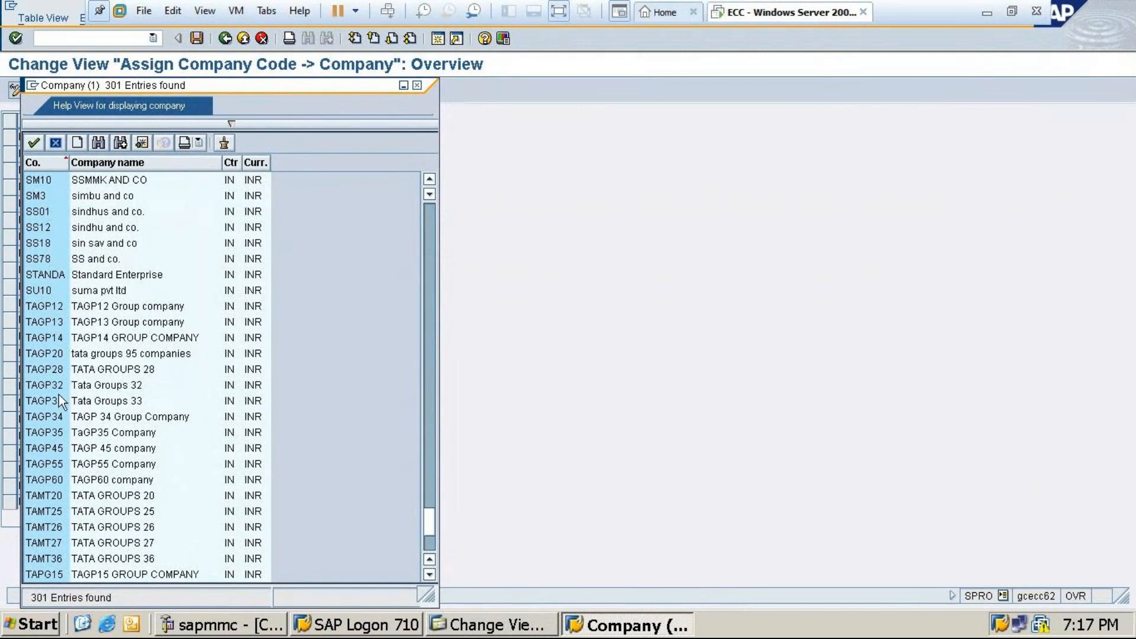
scroll(58, 402, "down", 3)
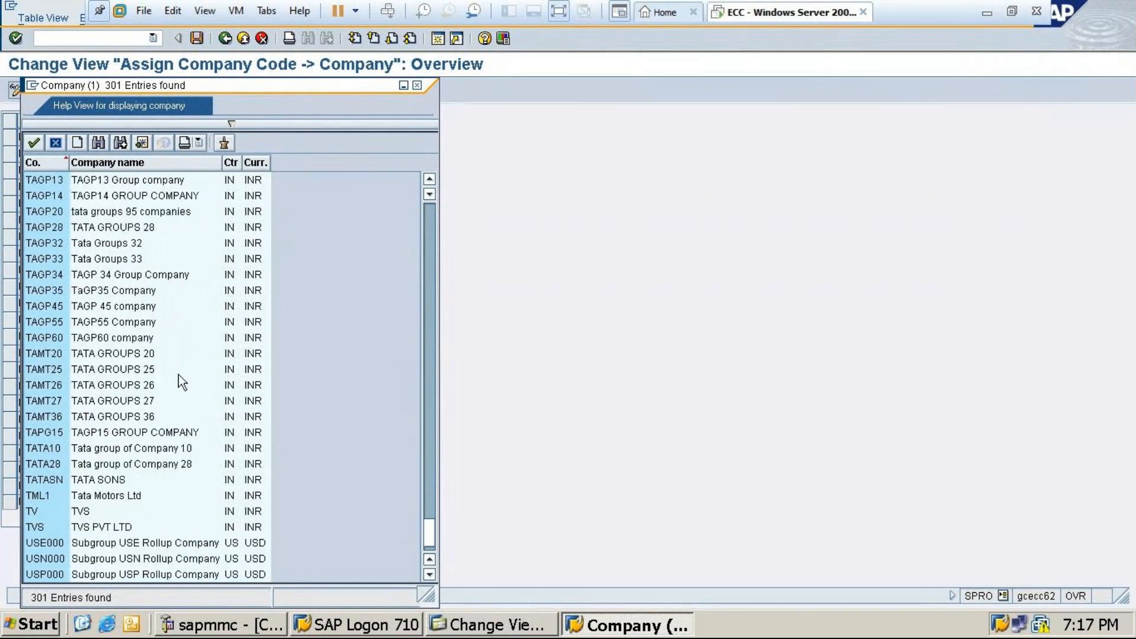
double_click(44, 445)
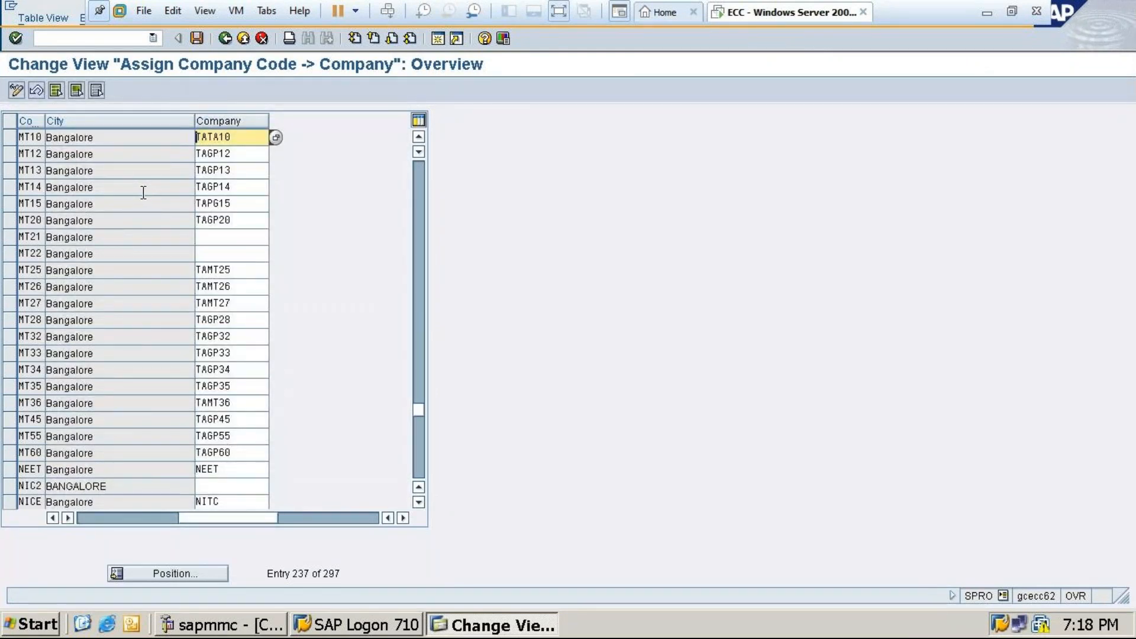
left_click(197, 38)
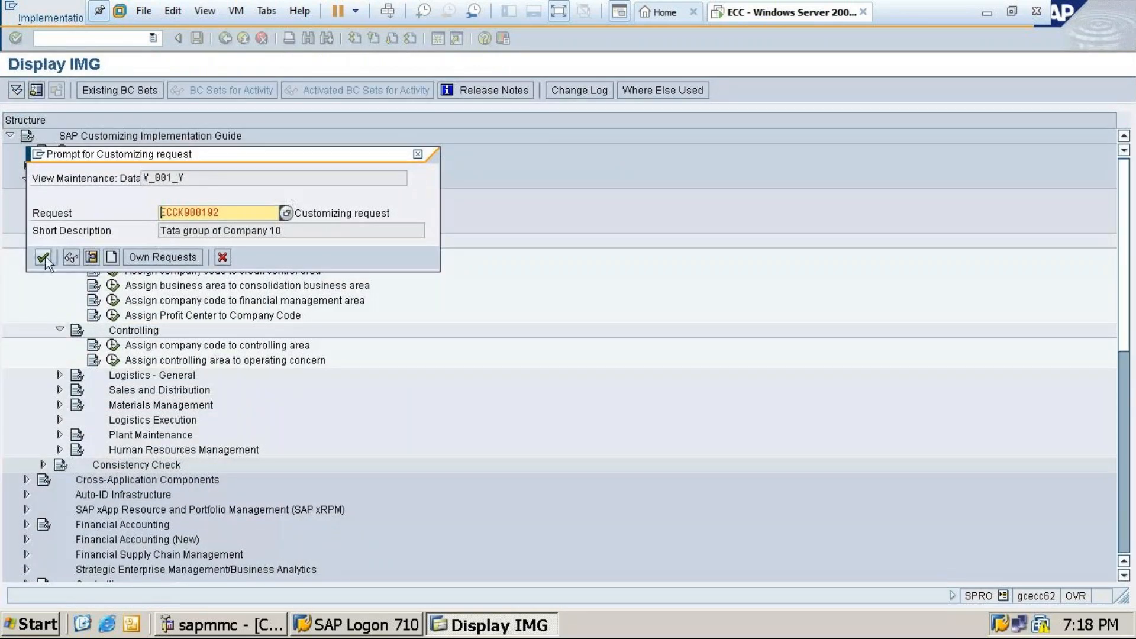
left_click(45, 257)
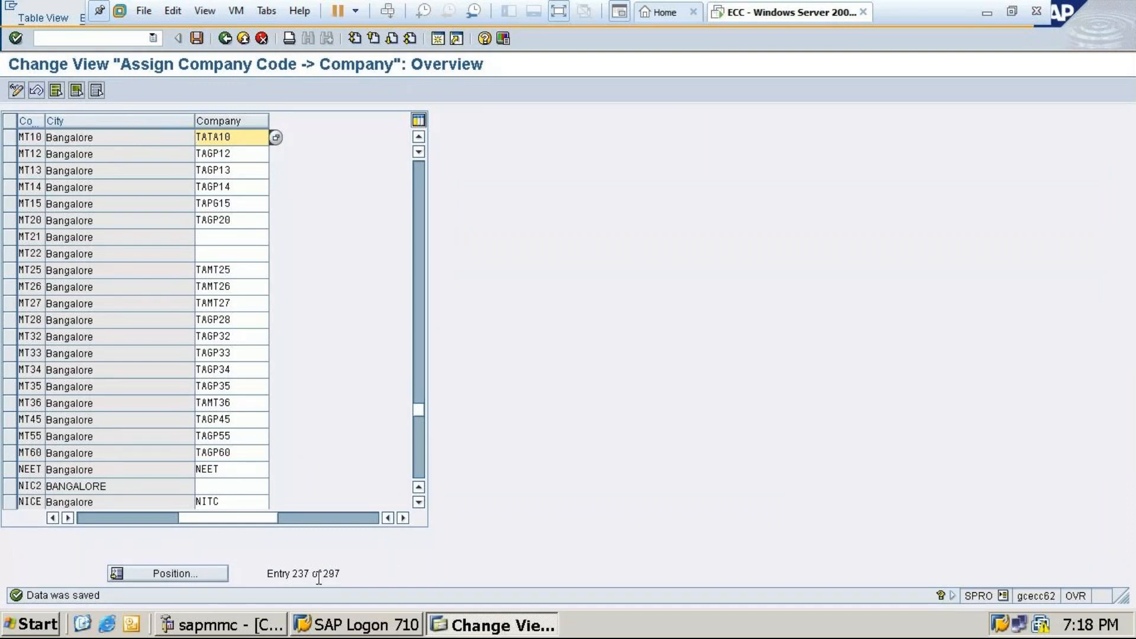
Return to Excel and apply all borders to the range B116:D117 to form a two-row, three-column table
left_click(986, 14)
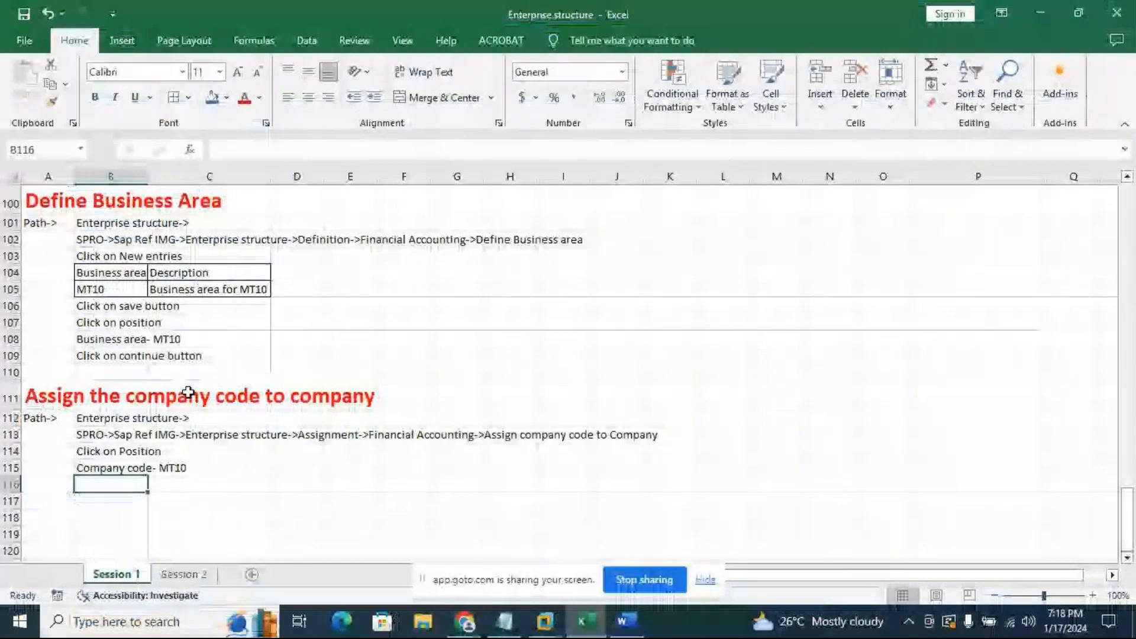
left_click_drag(114, 484, 305, 495)
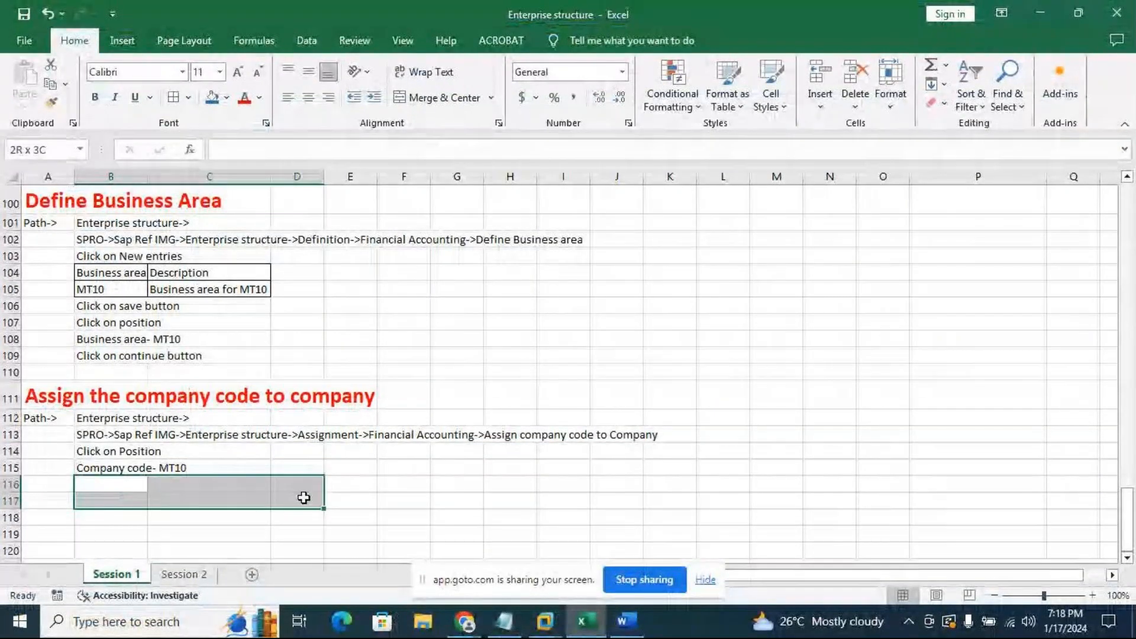
left_click(188, 97)
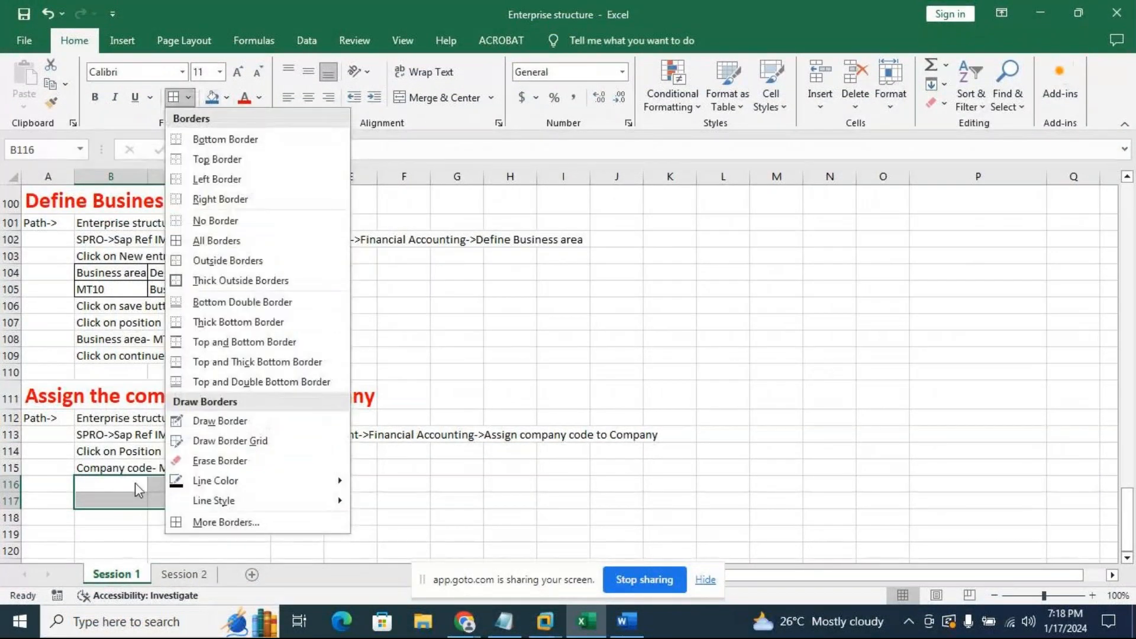
left_click(225, 281)
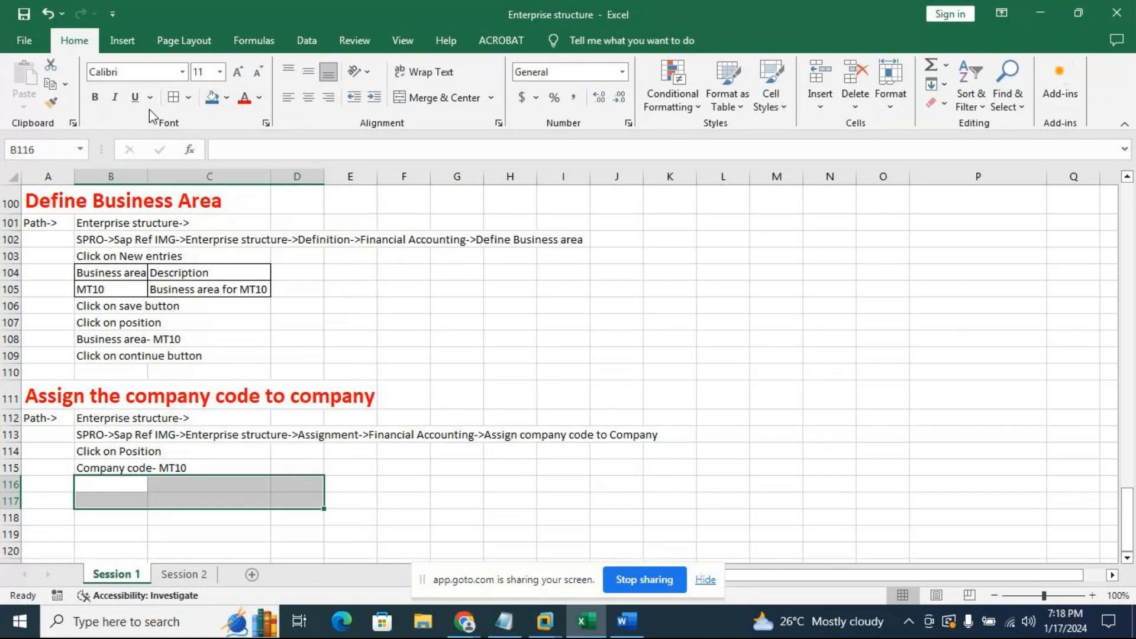
left_click(175, 97)
Enter the heading "Co" in cell B116, checking the company code column's heading in the SAP assignment table
left_click(107, 482)
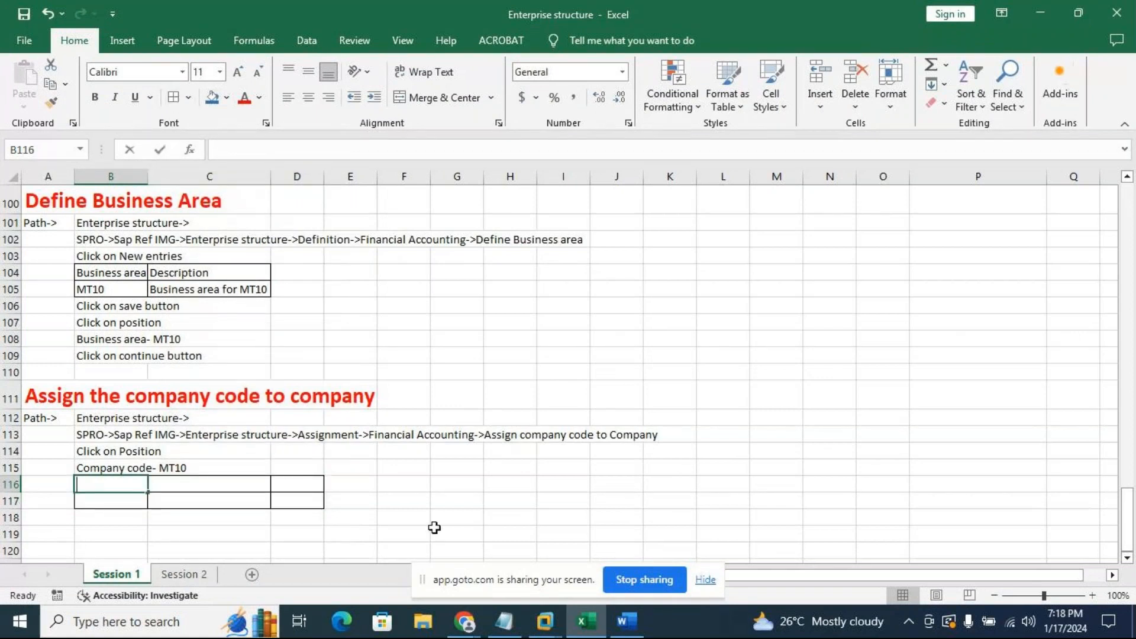
type("C")
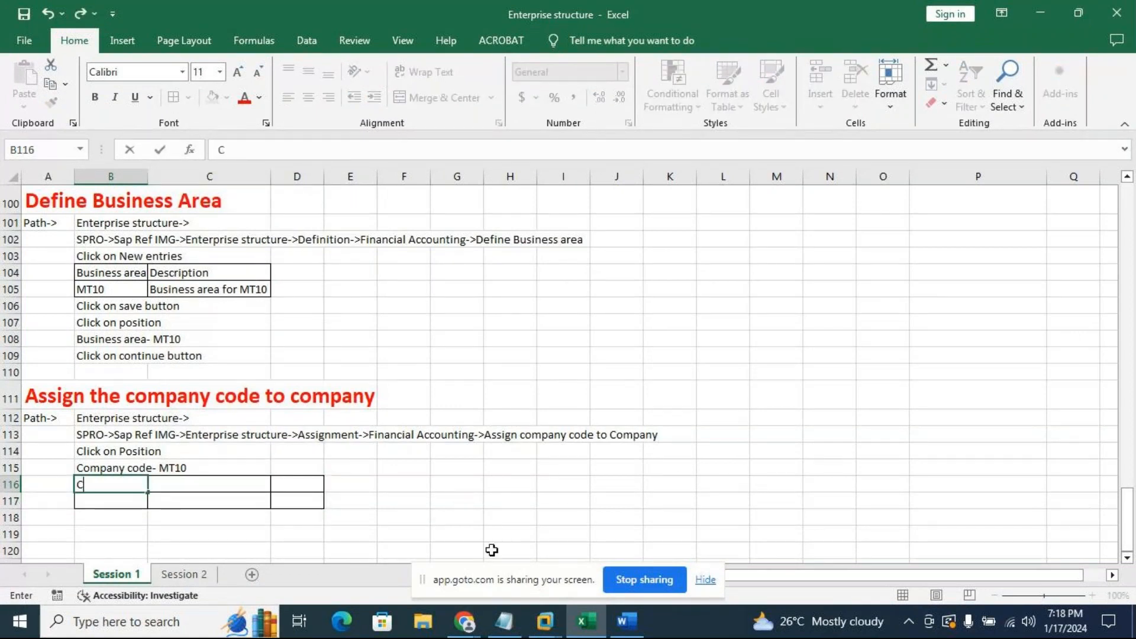
mouse_move(539, 621)
left_click(644, 538)
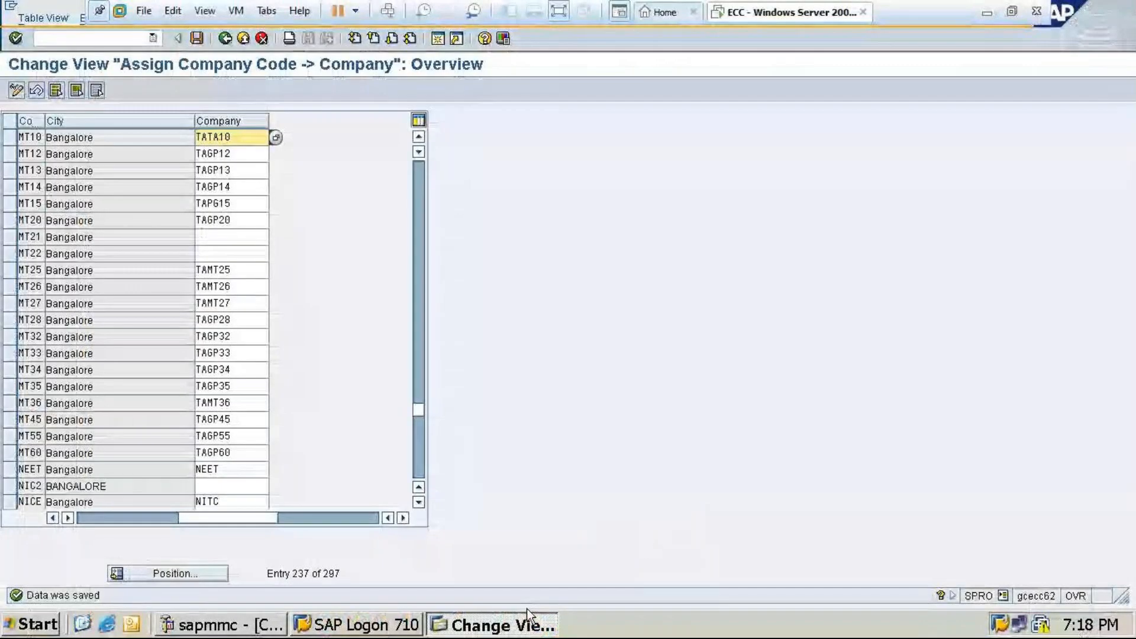
left_click(987, 12)
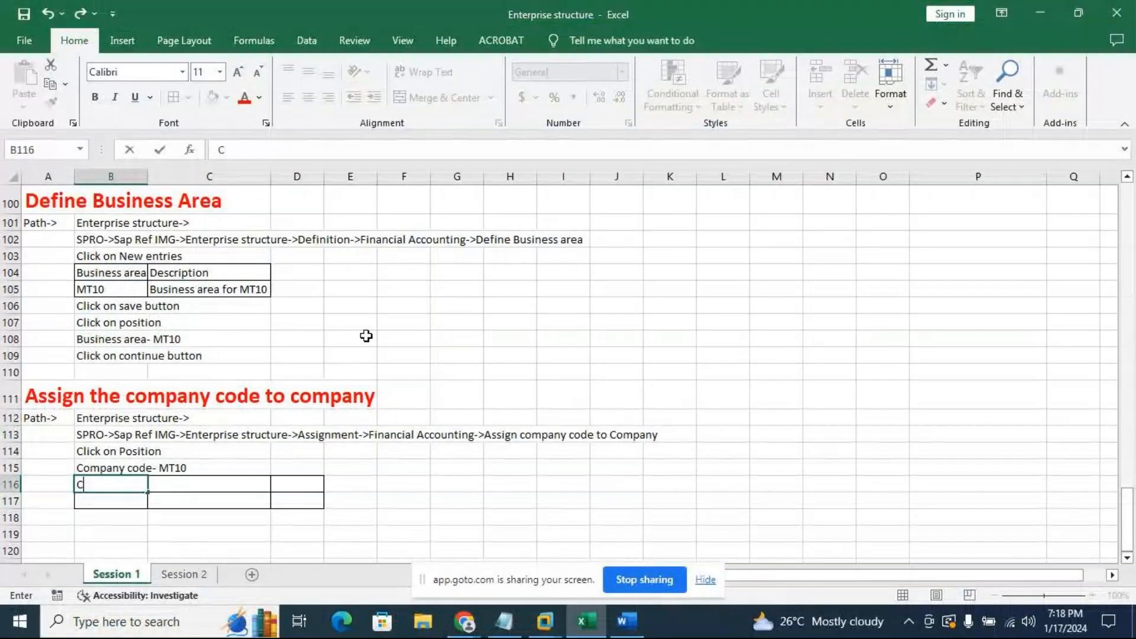
type("o")
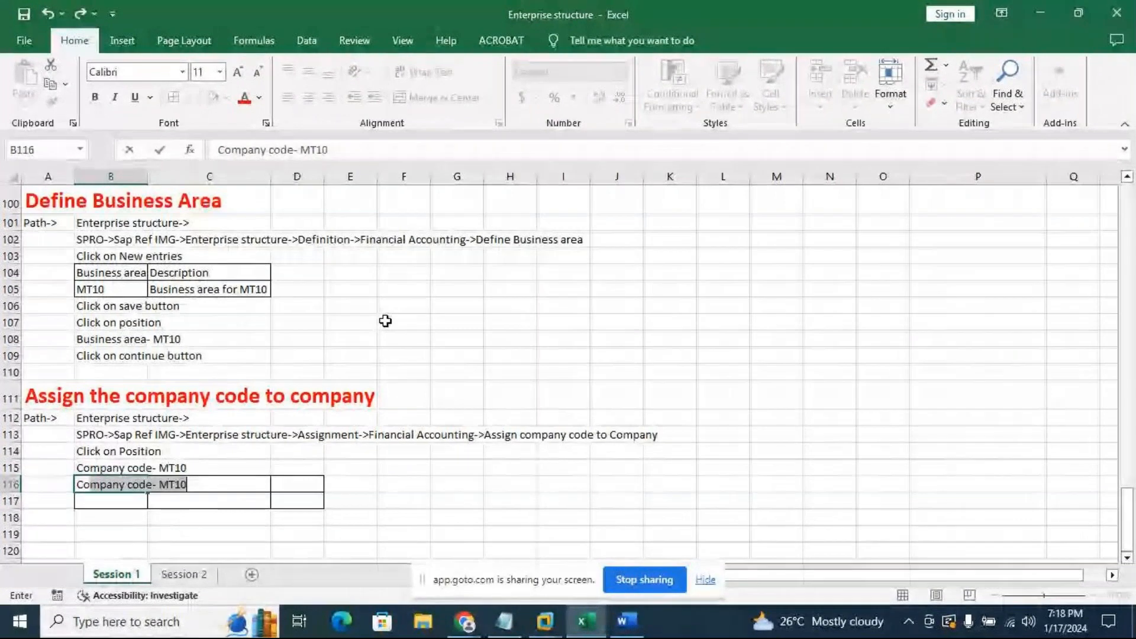
key("BackSpace")
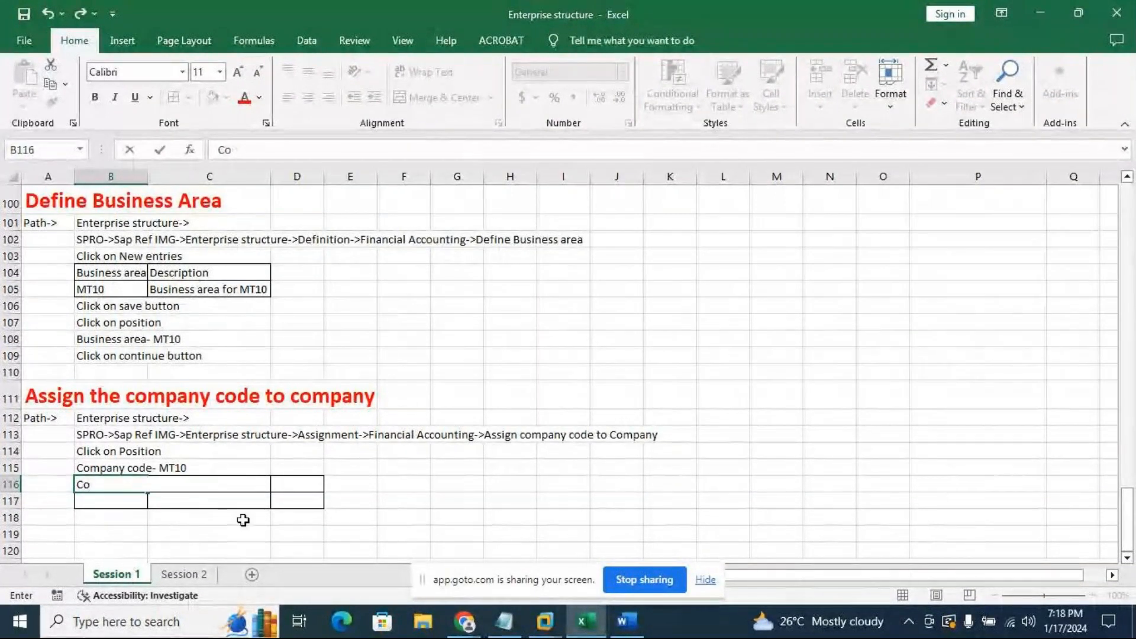
left_click(234, 501)
Enter the headings "City" in C116 and "Company" in D116, checking the column names in the SAP assignment table
left_click(230, 488)
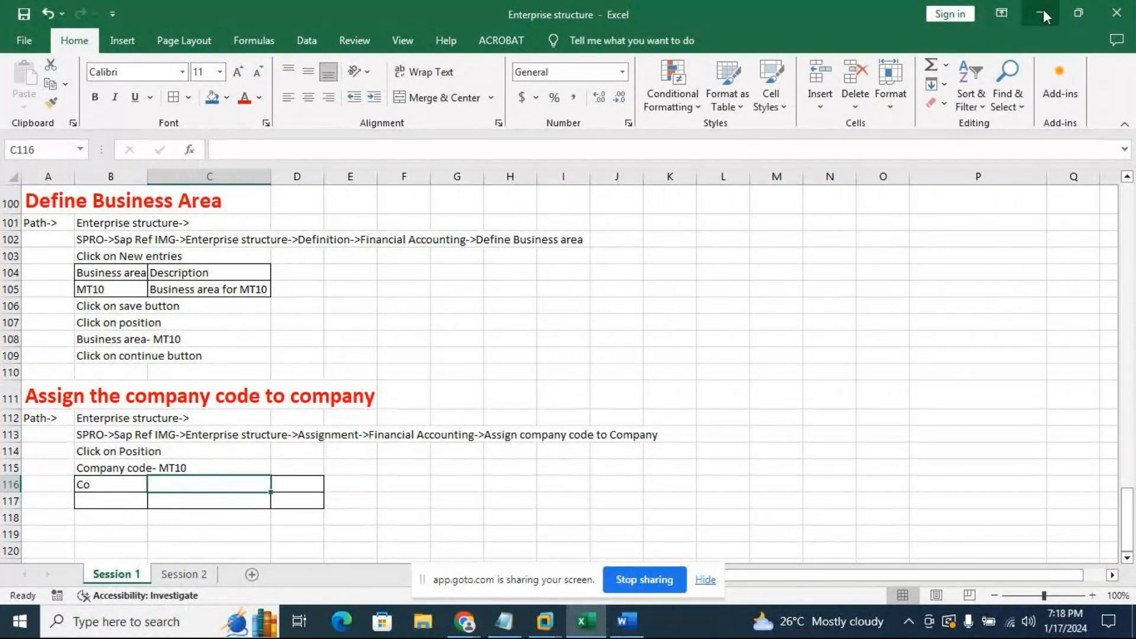
mouse_move(543, 621)
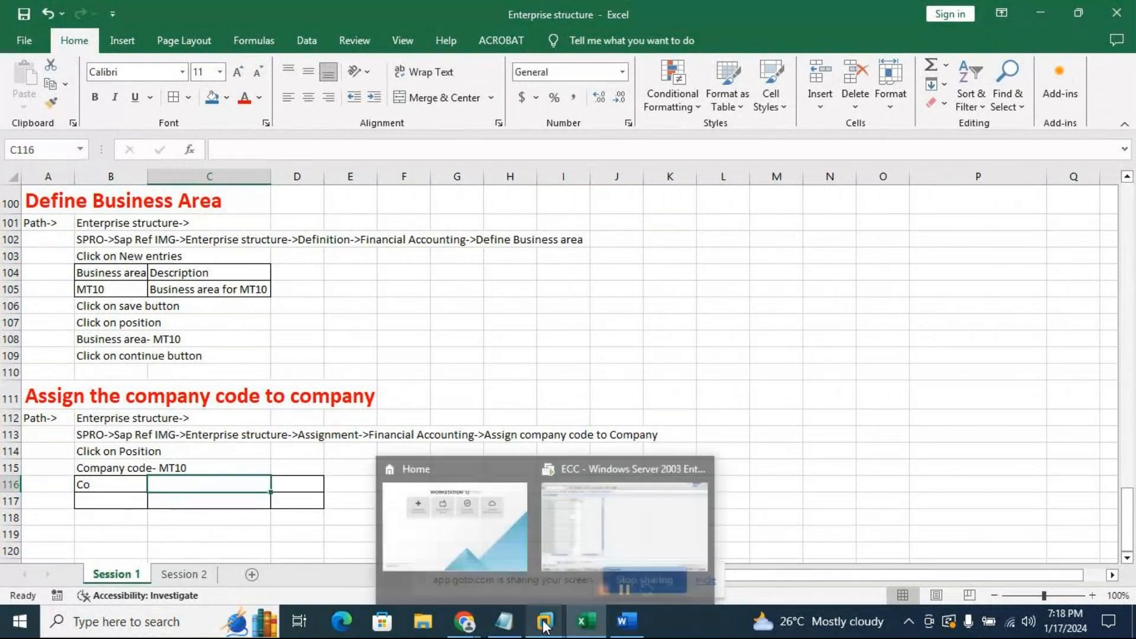
left_click(631, 521)
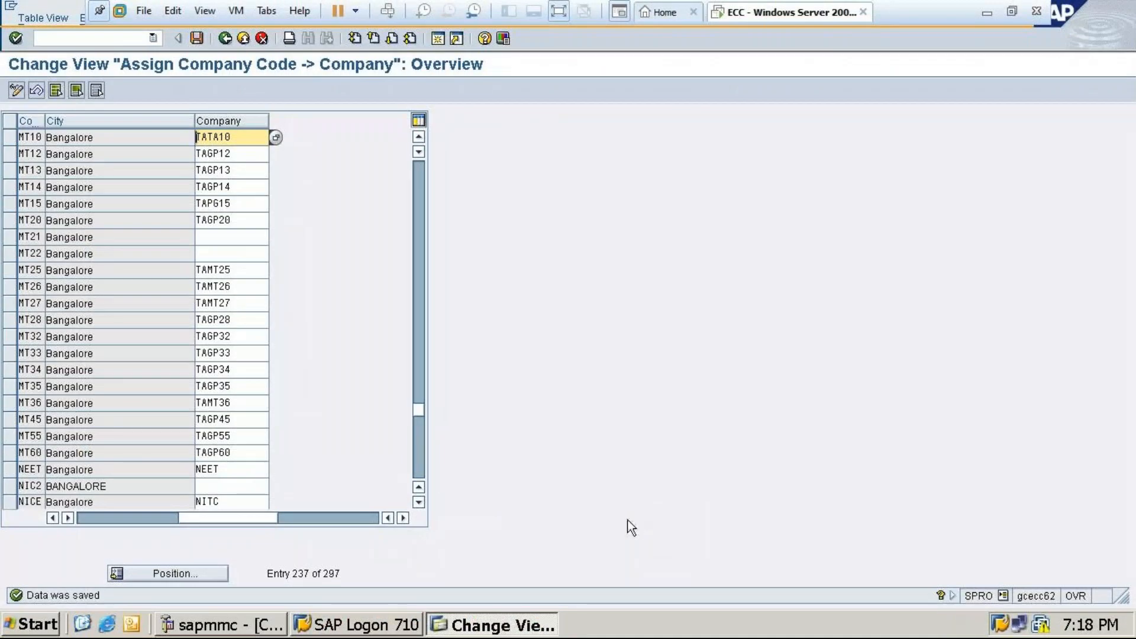
left_click(988, 13)
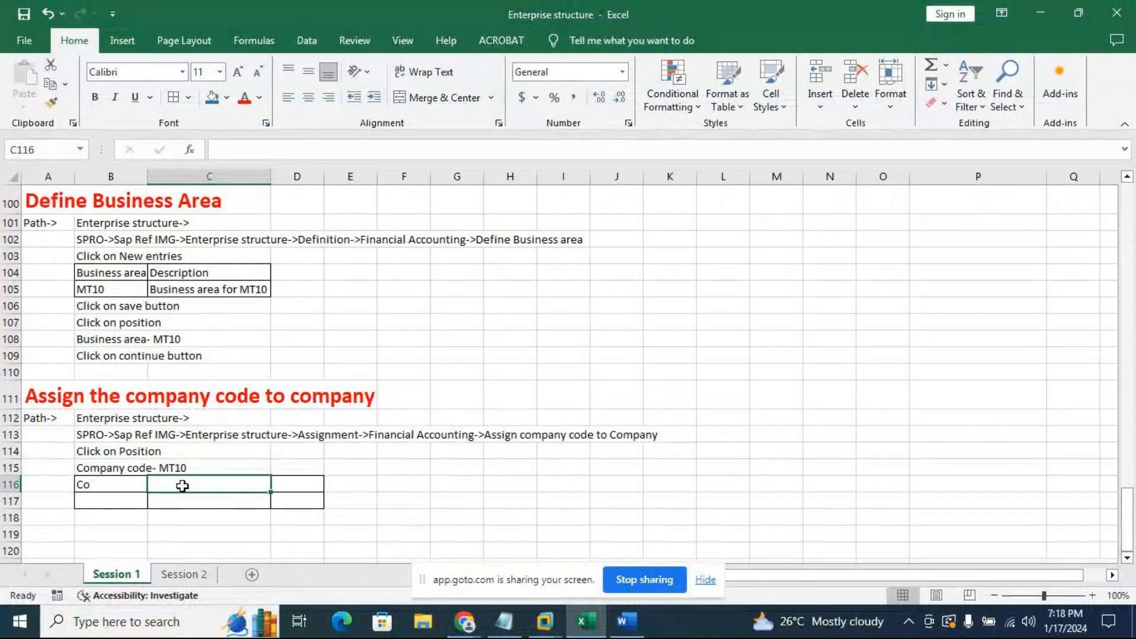
type("City")
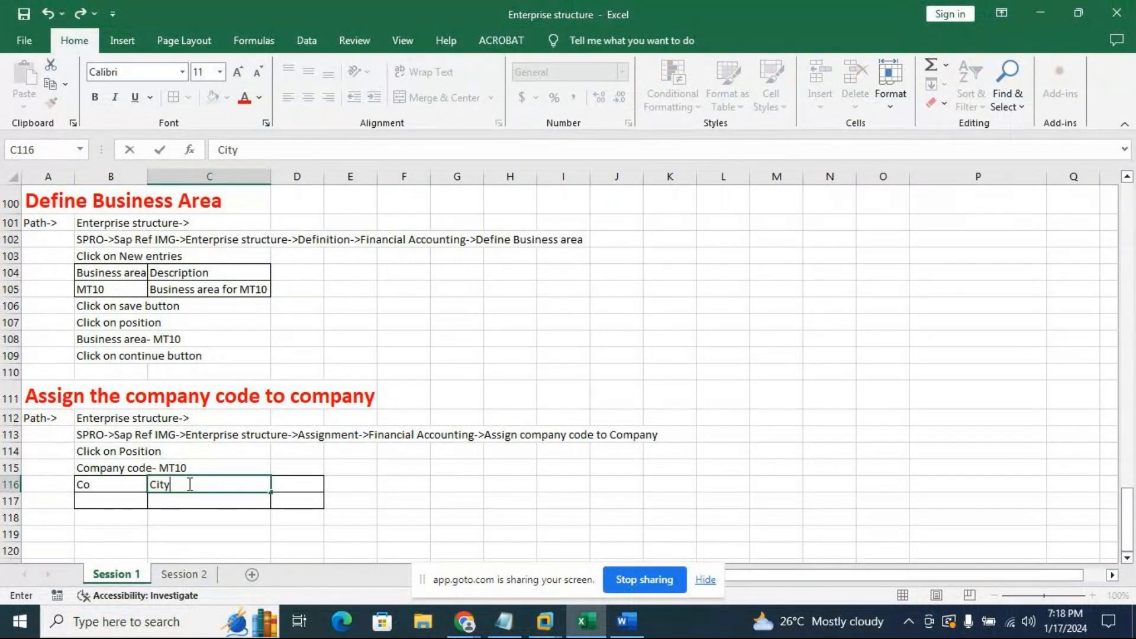
key("Tab")
type("Company")
Fill in "MT10" in B117 and "Bangalore" in C117, checking the city of company code MT10 in SAP
left_click(110, 498)
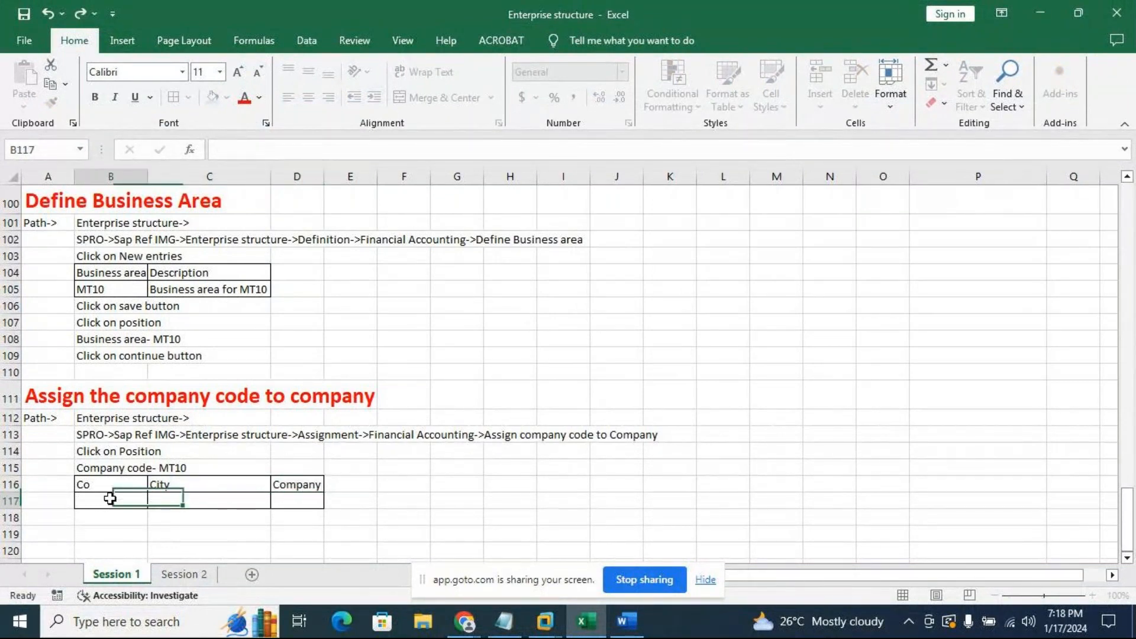
type("MT10")
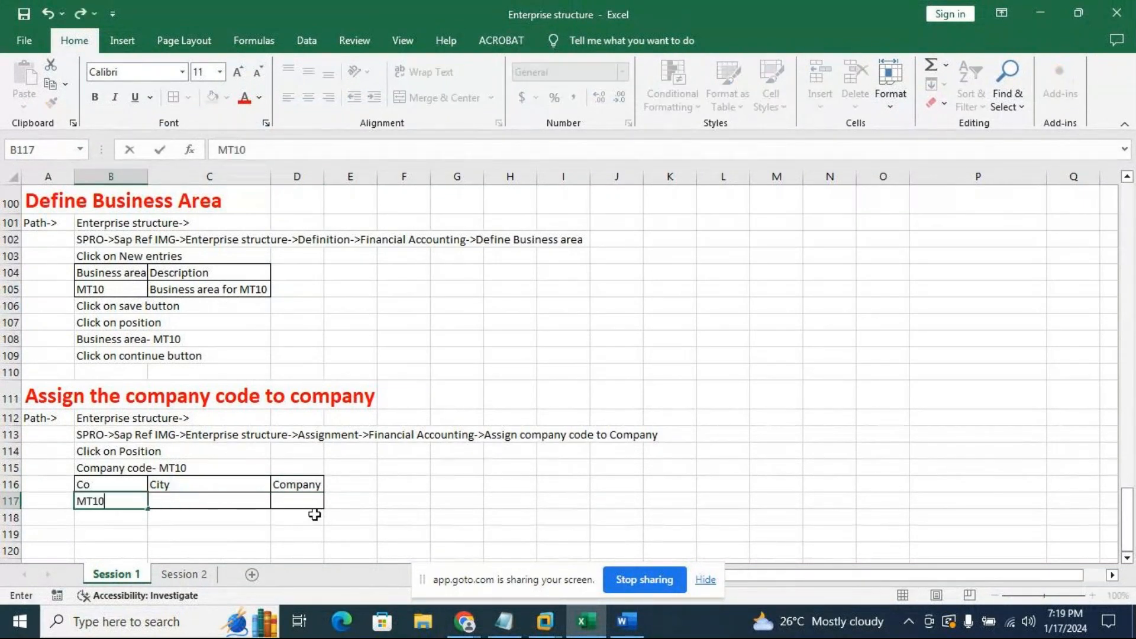
left_click(224, 498)
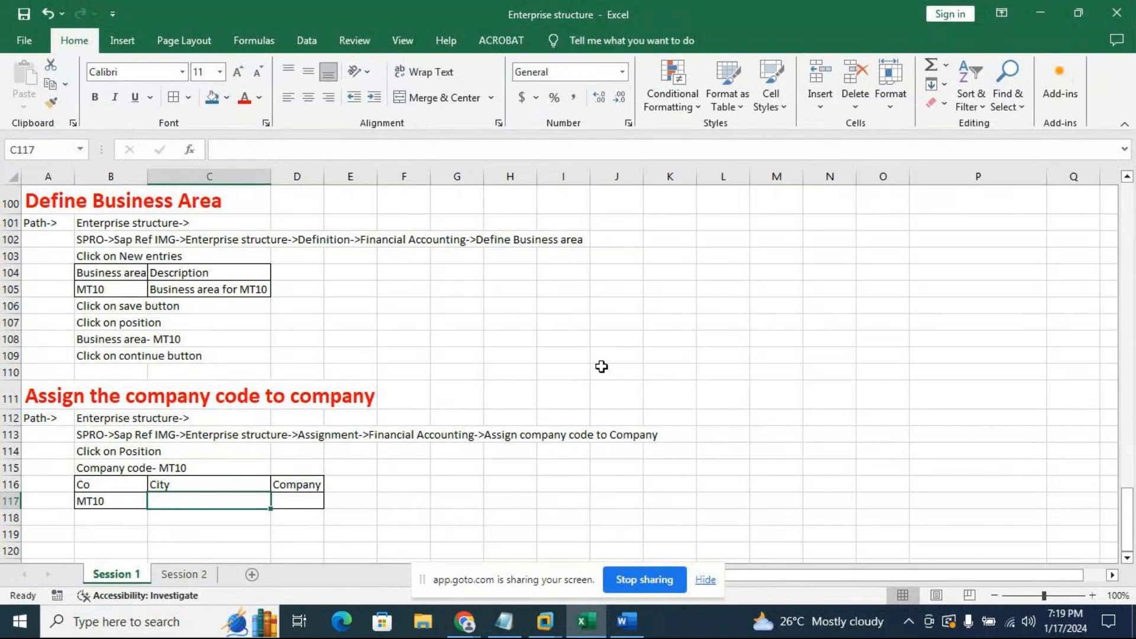
left_click(545, 622)
left_click(682, 529)
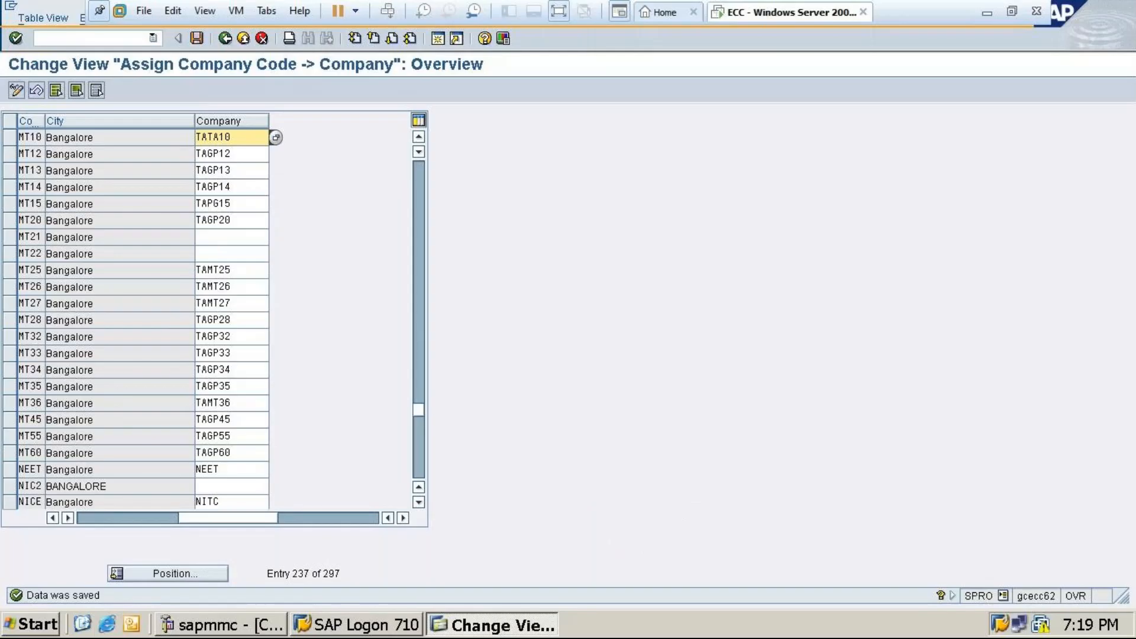
left_click(987, 13)
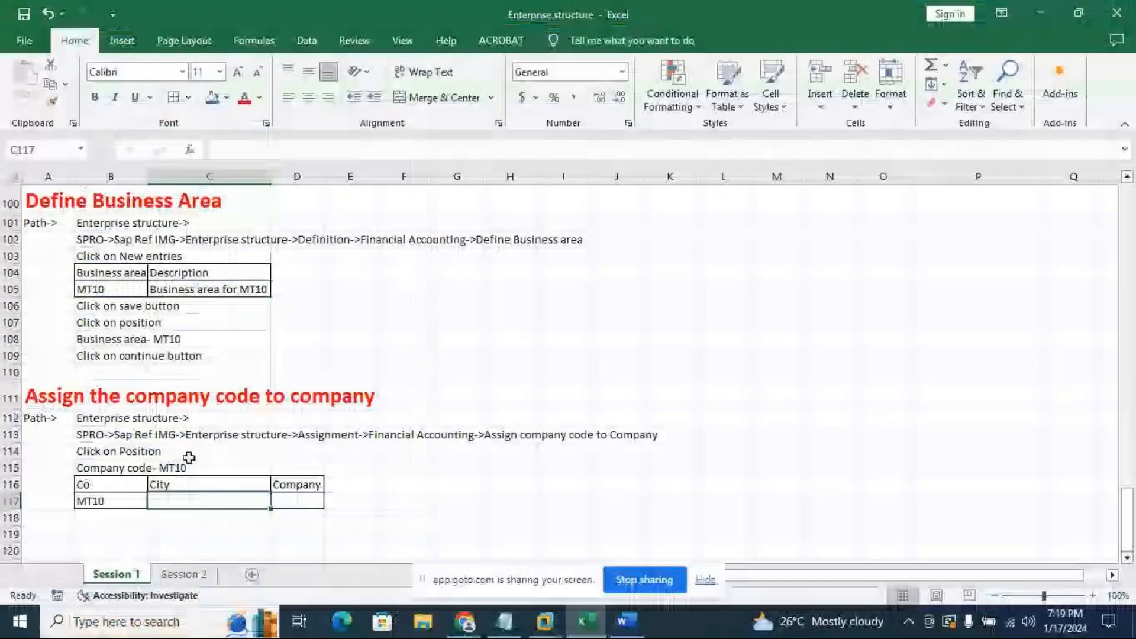
left_click(186, 501)
type("Bangalore")
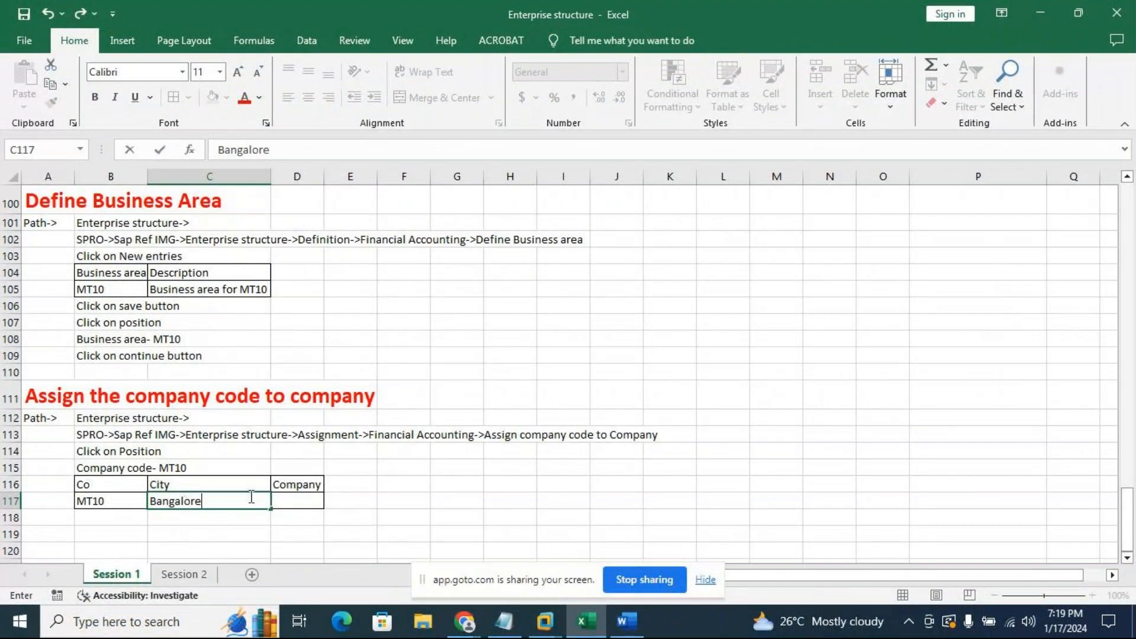
Enter company "TATA10" in cell D117 of the assignment table
left_click(306, 502)
type("TAta")
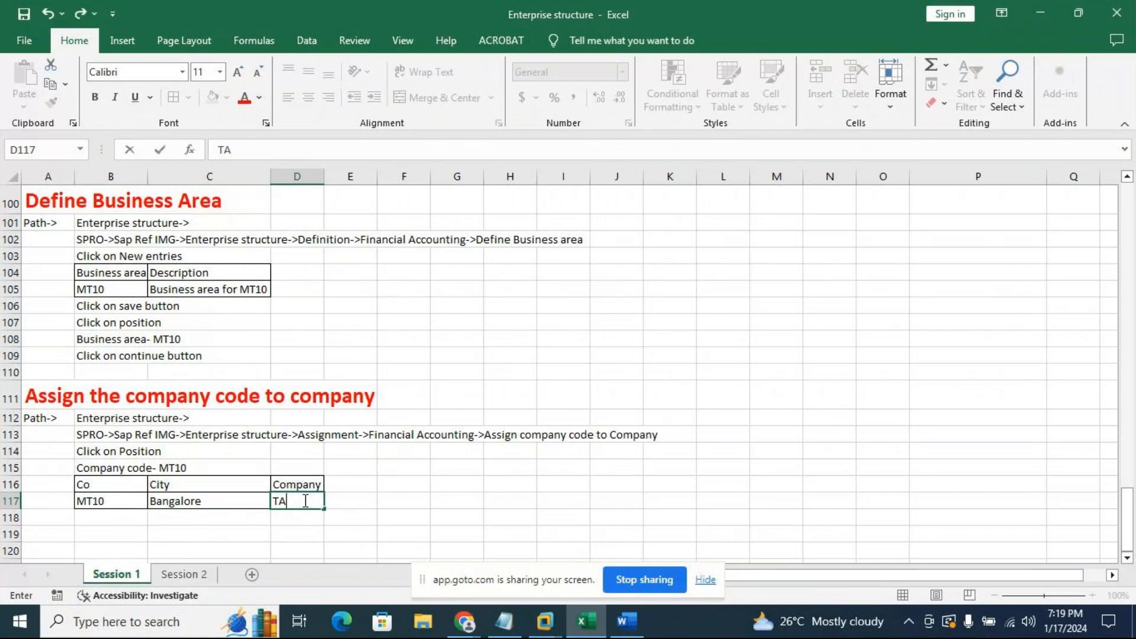
key("BackSpace")
key("BackSpace")
type("Ta")
key("BackSpace")
type("A10")
left_click(426, 483)
scroll(504, 361, "up", 10)
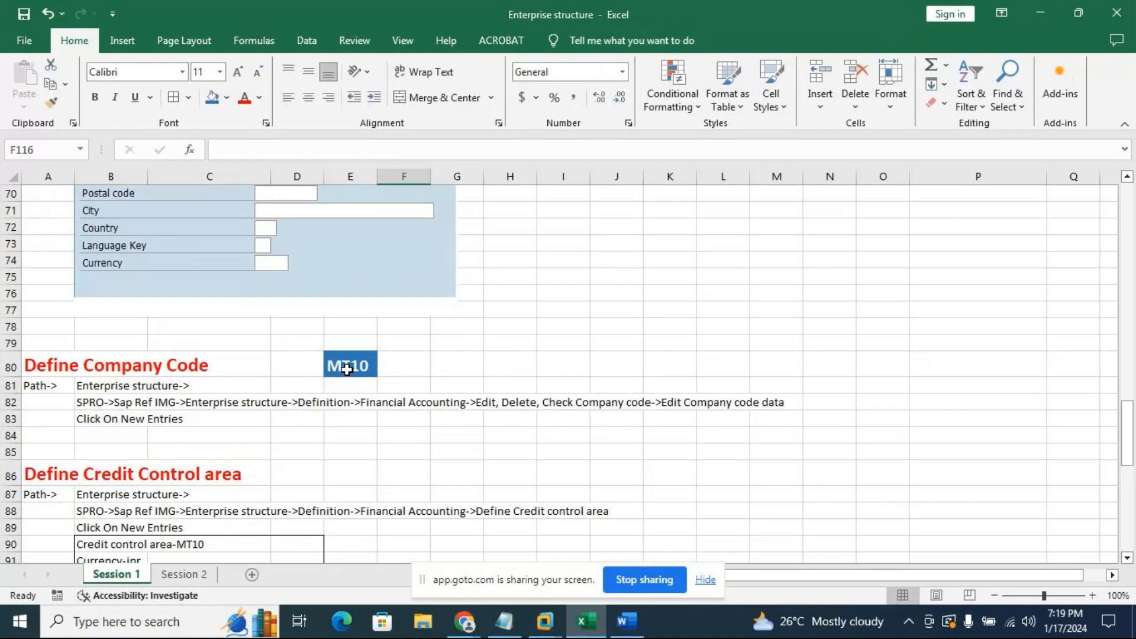
scroll(343, 375, "up", 8)
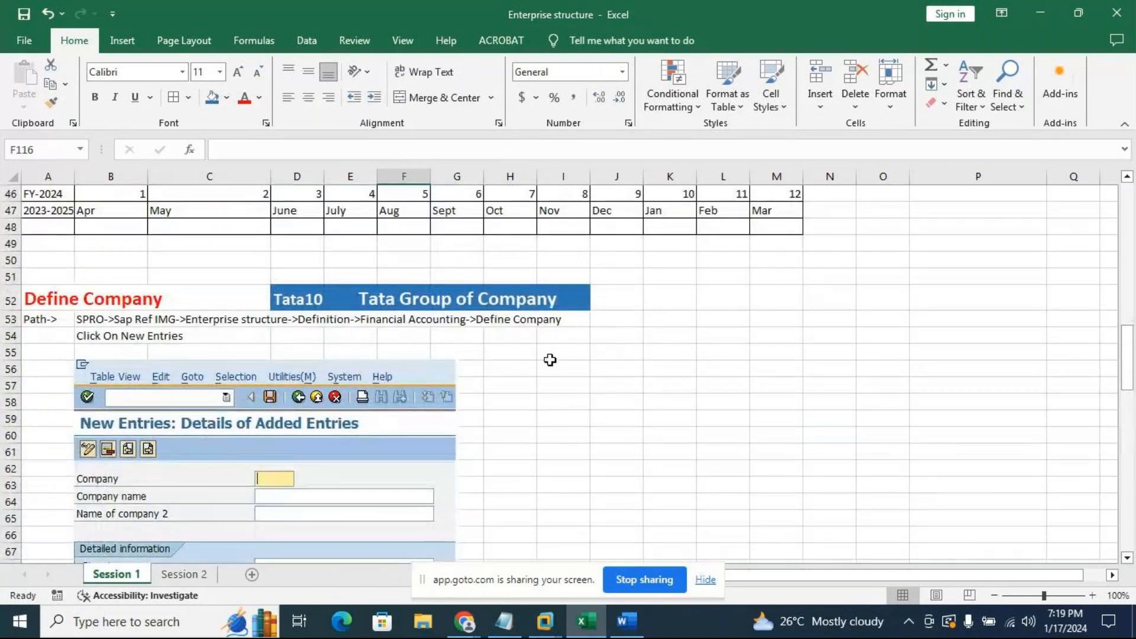
scroll(550, 360, "down", 20)
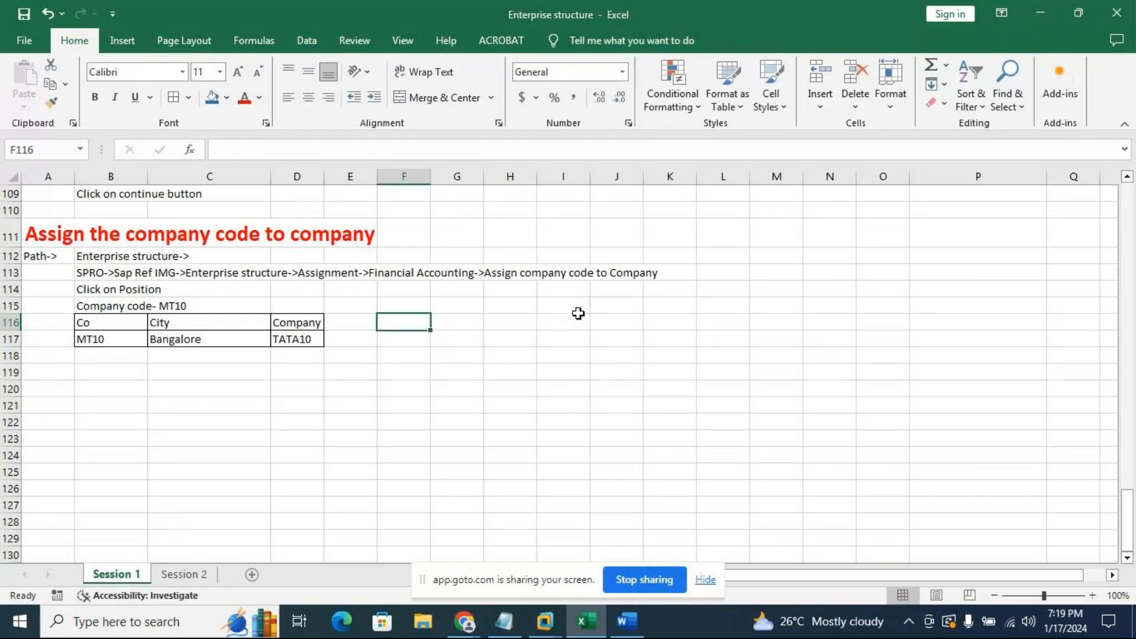
left_click(394, 382)
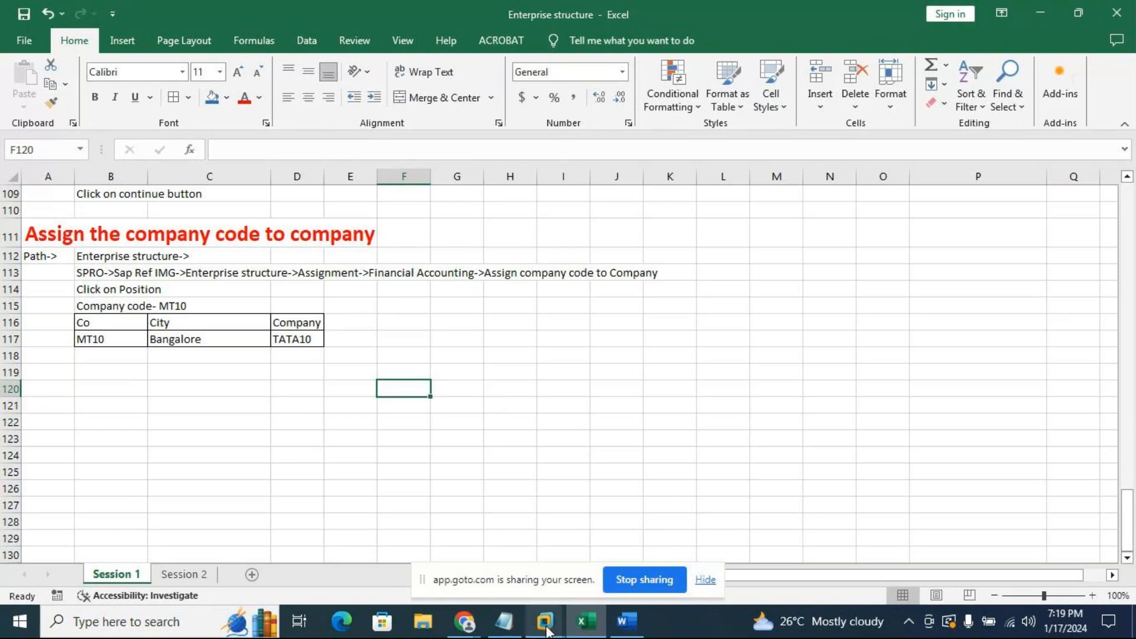
Switch to SAP and save the company code to company assignment once more
mouse_move(545, 628)
left_click(626, 526)
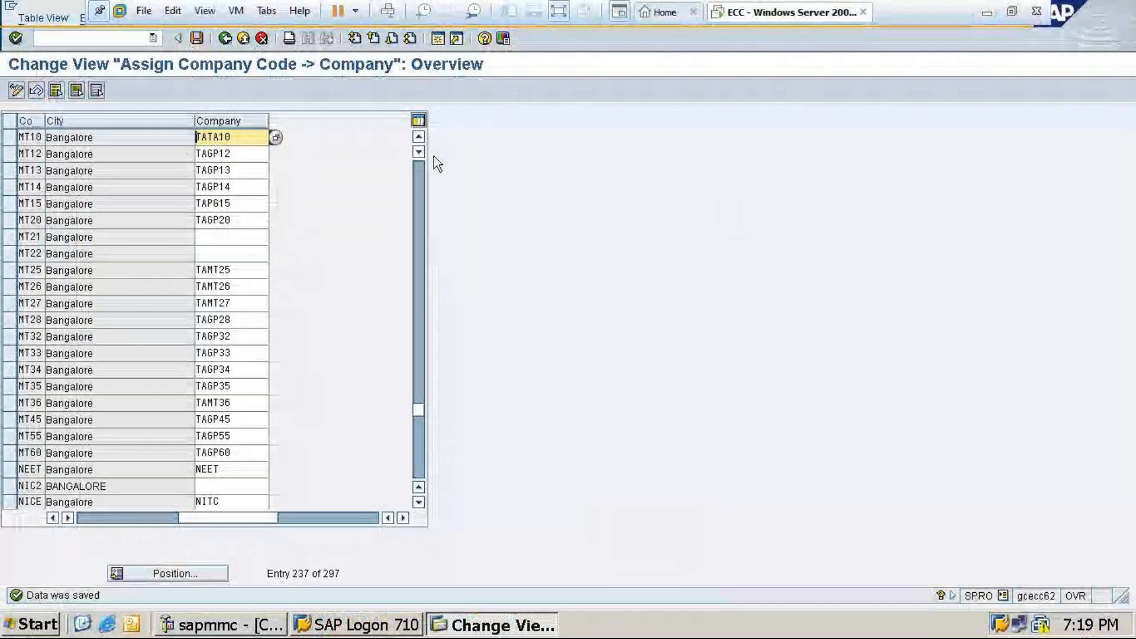
left_click(198, 40)
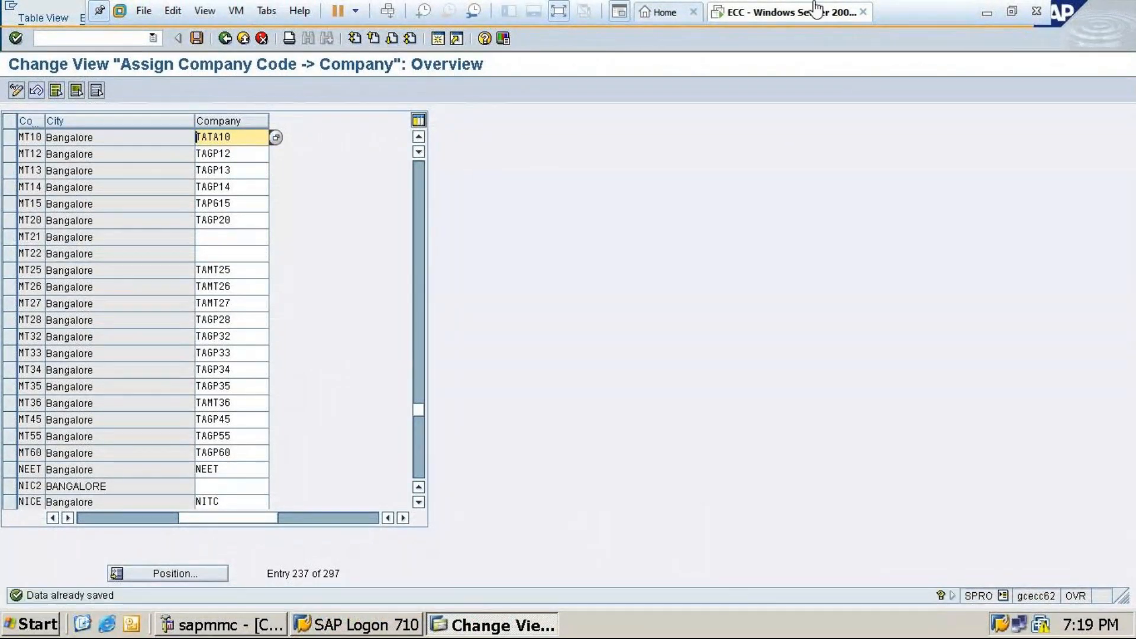
Return to Excel and enter the instruction "Click on save button" in cell B118 below the assignment table
left_click(987, 11)
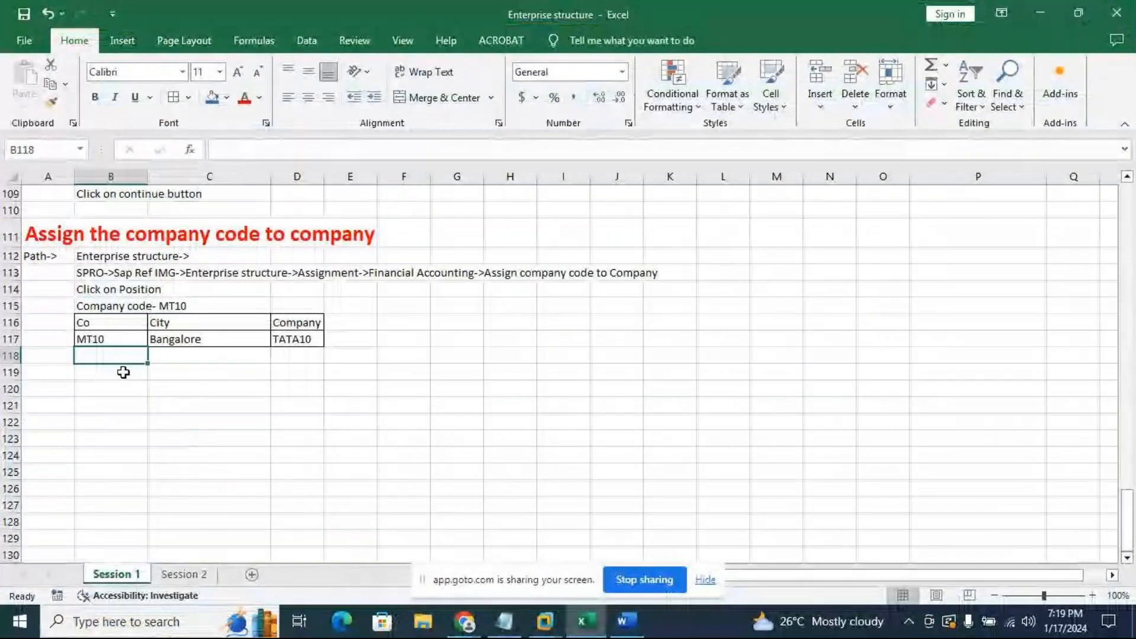
type("Click on Position")
type("ck ")
type("on ")
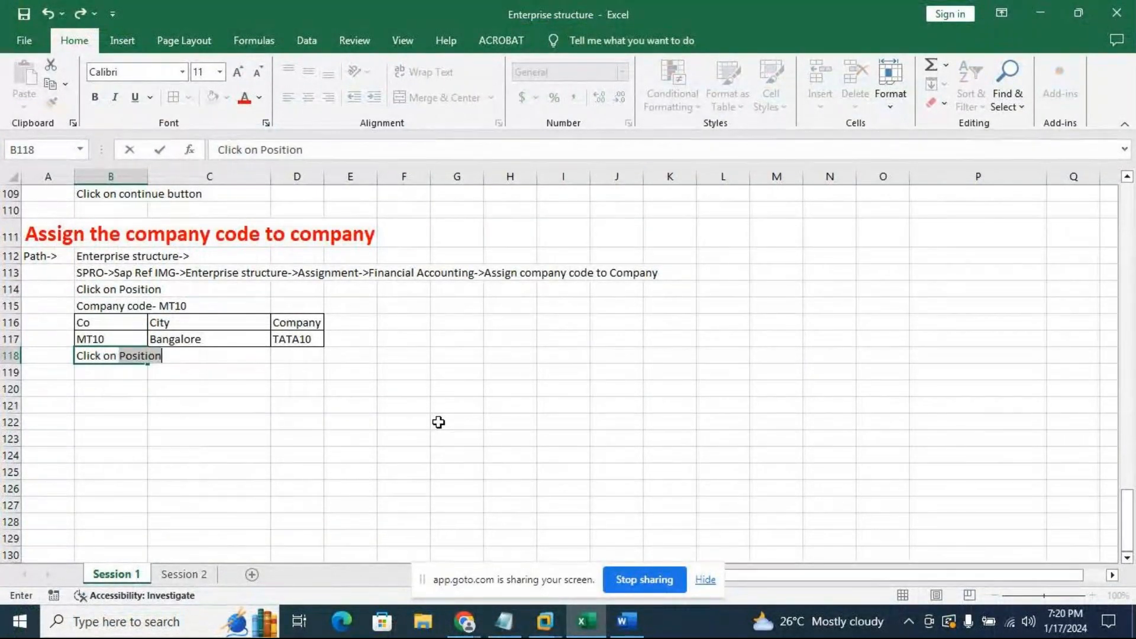
type("save")
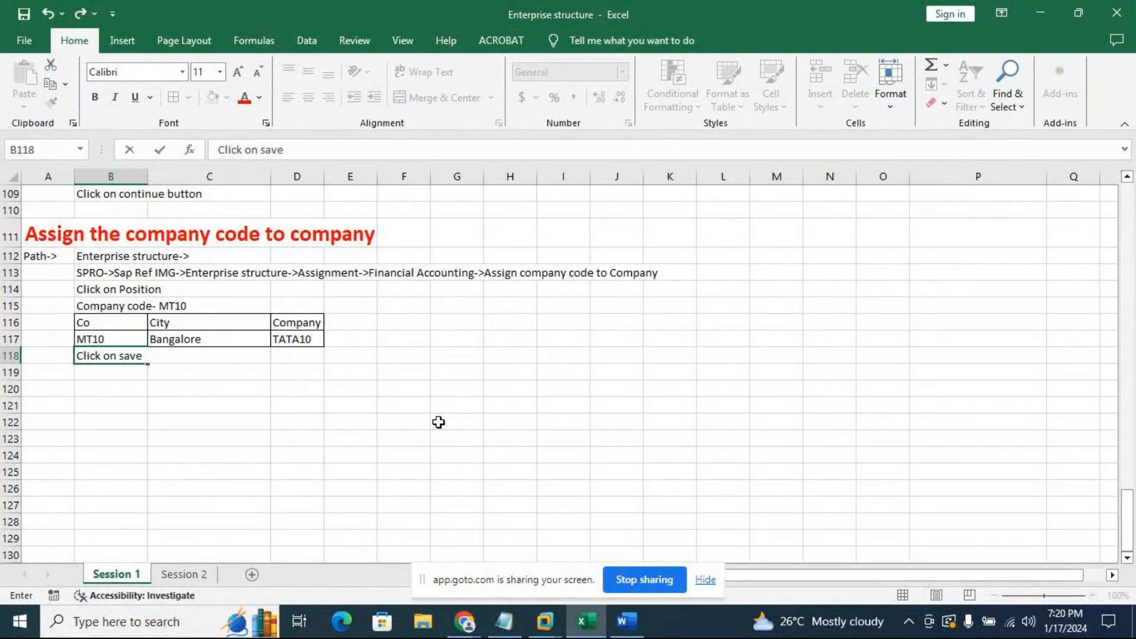
type(" button")
left_click(556, 383)
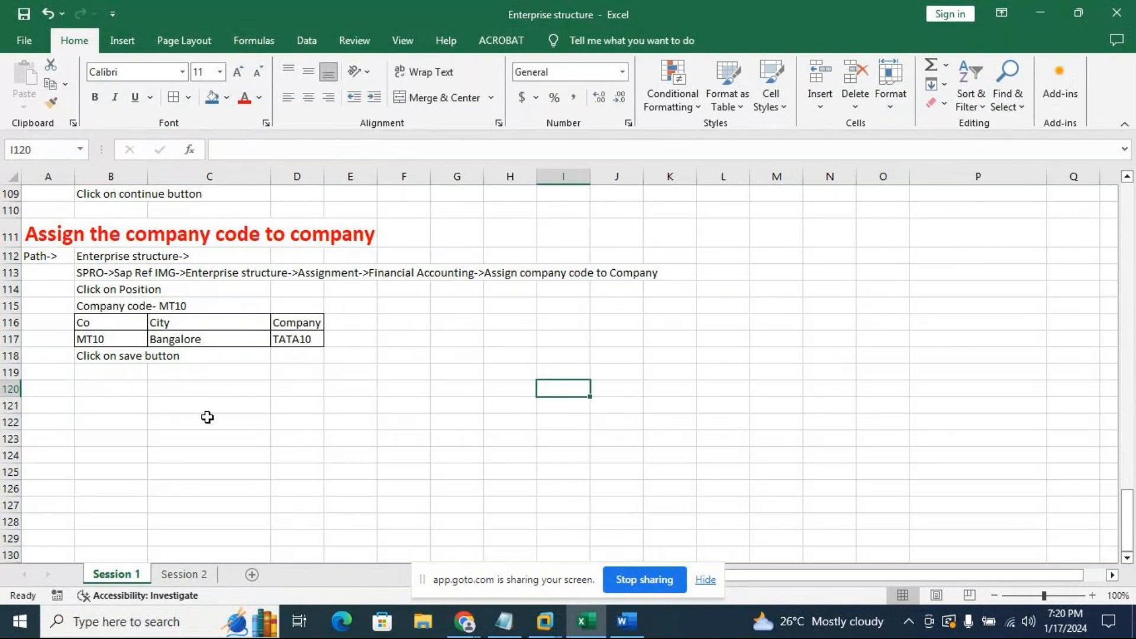
Enter the section heading "Assign Company code to credit control area" in cell A121
scroll(433, 339, "up", 11)
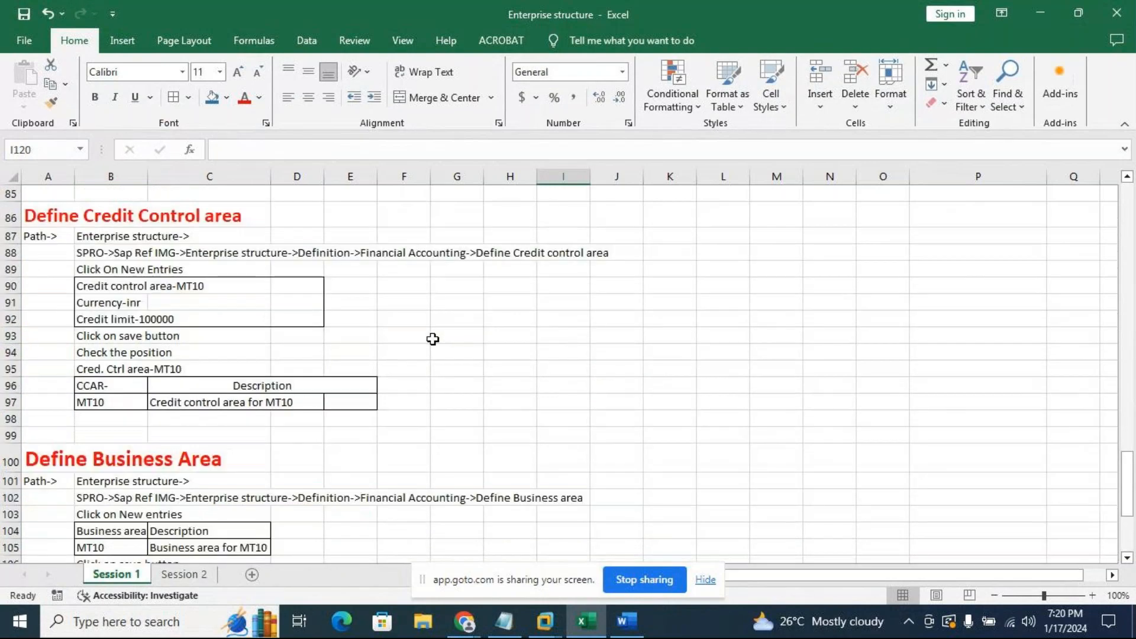
scroll(433, 339, "down", 8)
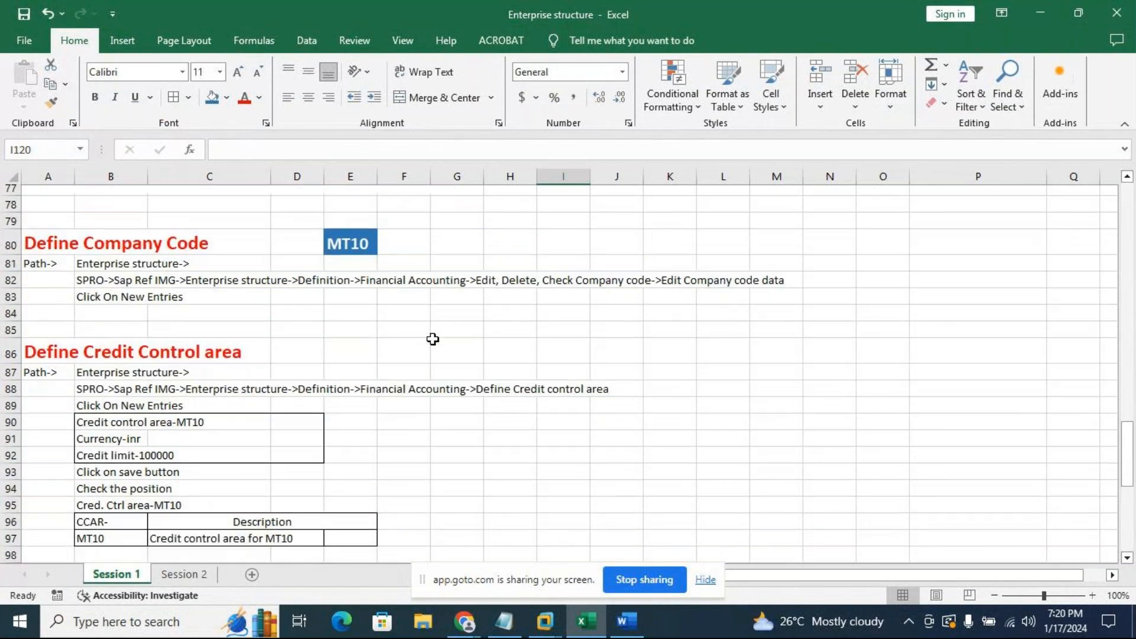
scroll(435, 339, "down", 2)
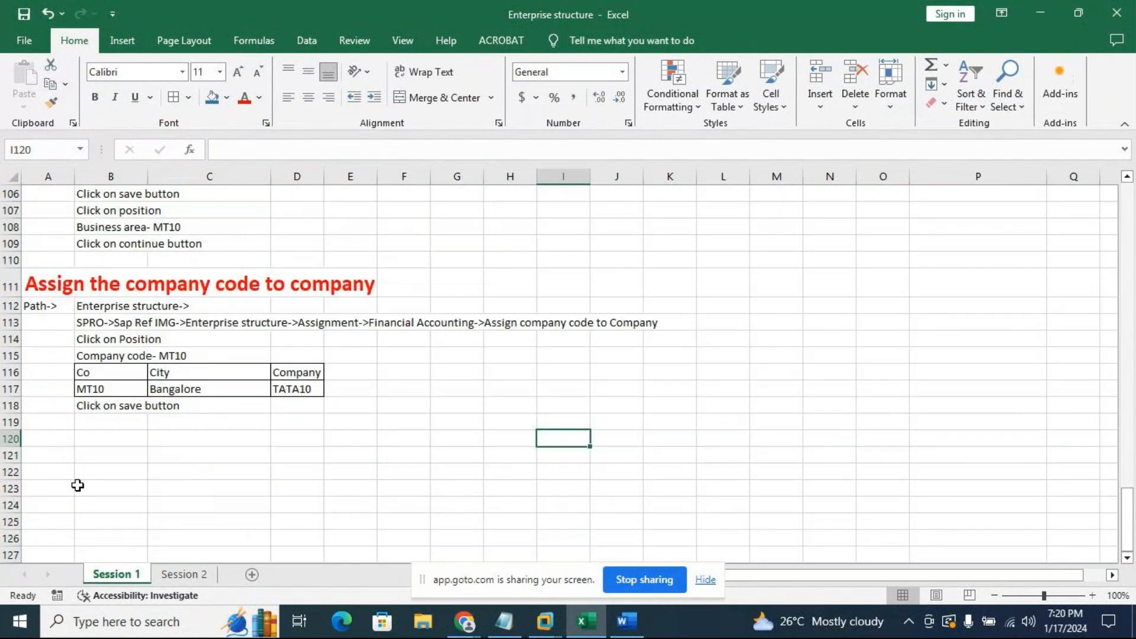
left_click(46, 457)
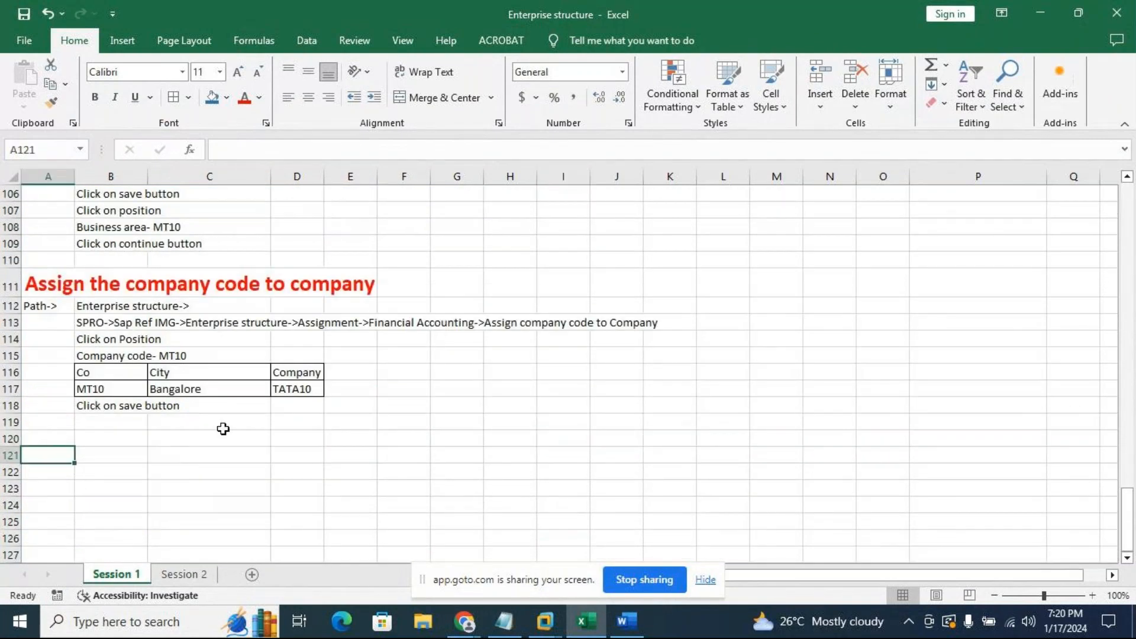
left_click(37, 284)
left_click(46, 445)
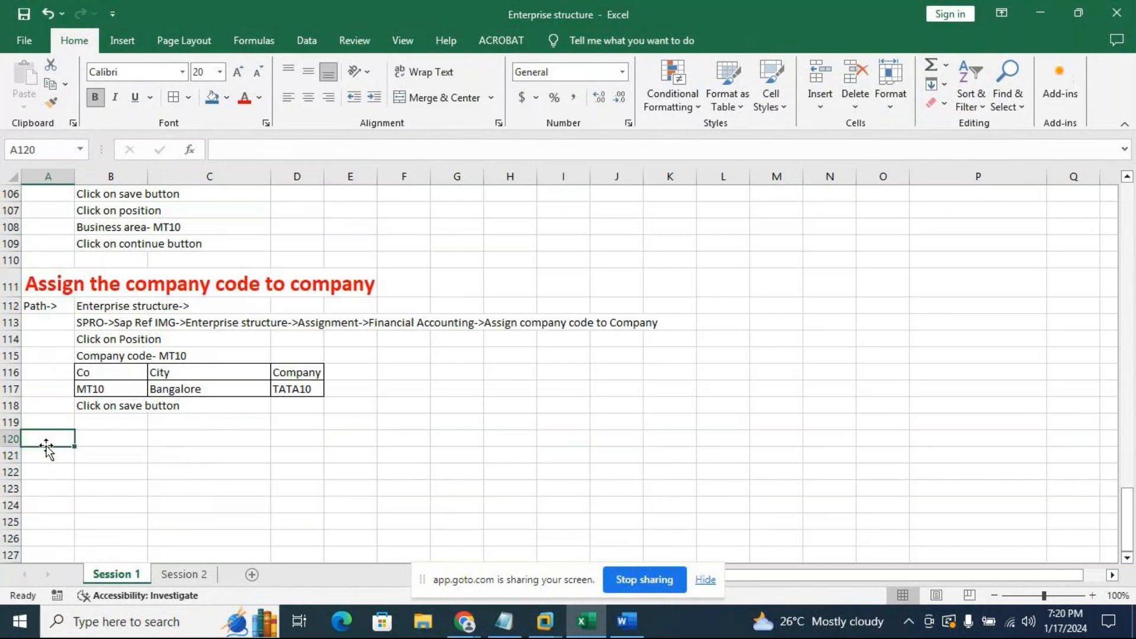
left_click(50, 451)
type("A")
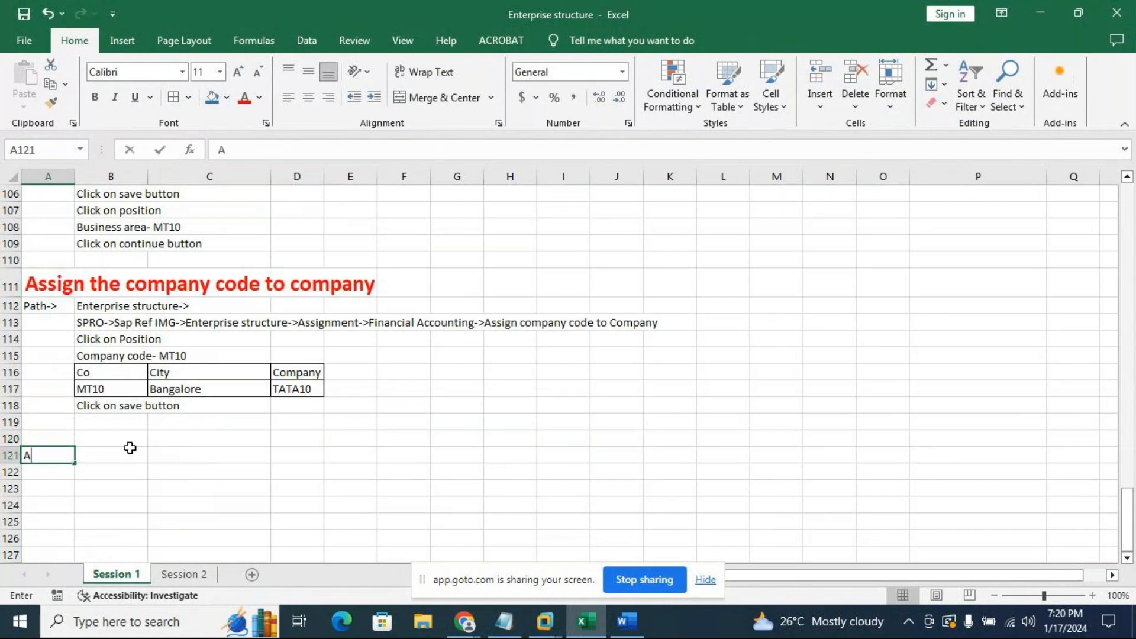
type("ssign Company code ")
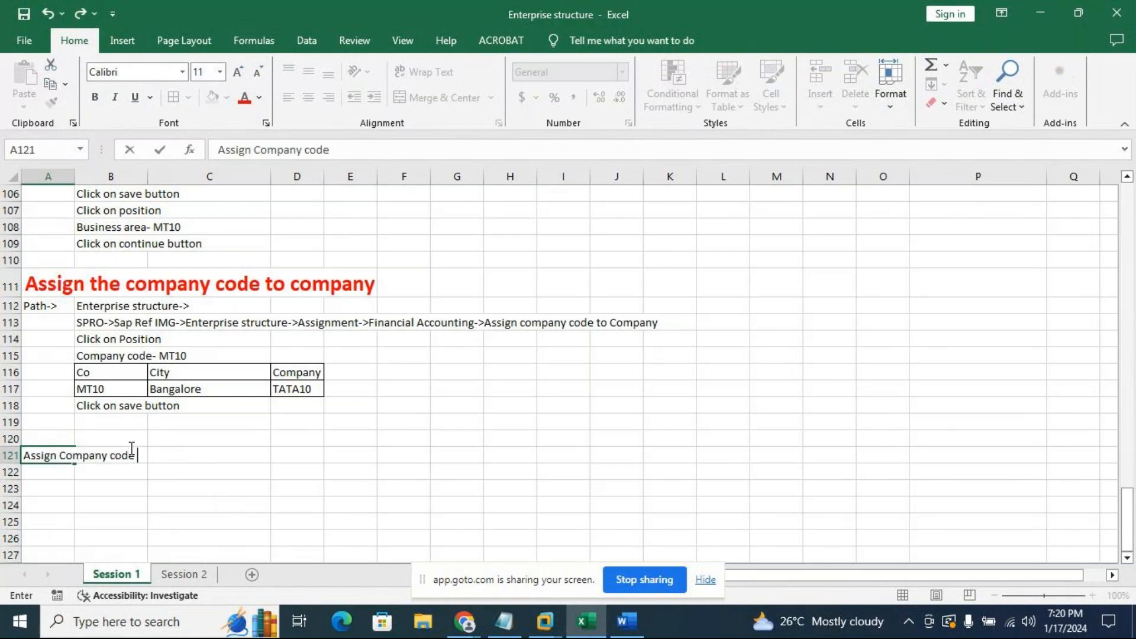
type("to credit con")
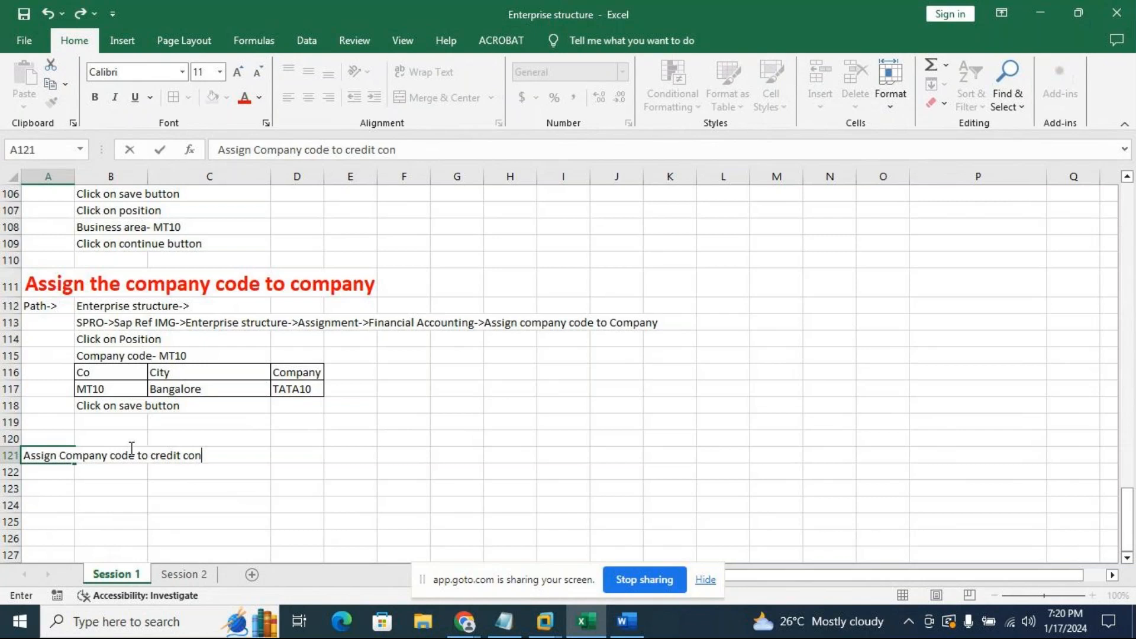
type("trol area")
left_click(350, 488)
Format the heading in cell A121 as 18-point, red, bold text
left_click(29, 453)
left_click(236, 73)
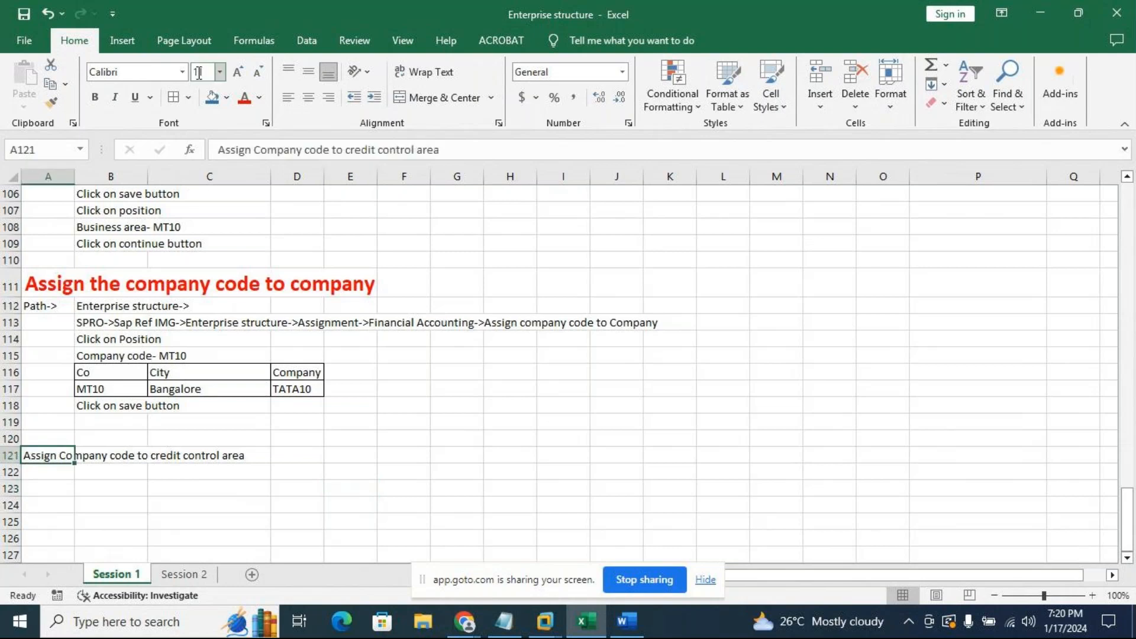
left_click(237, 73)
left_click(237, 73)
left_click(237, 72)
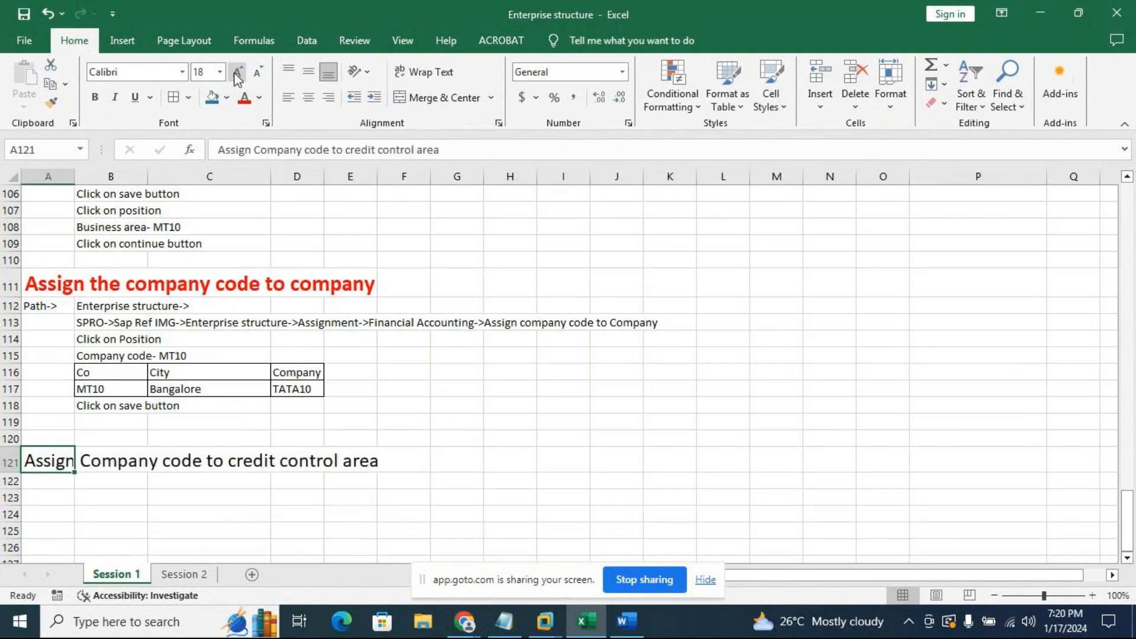
left_click(245, 98)
left_click(95, 96)
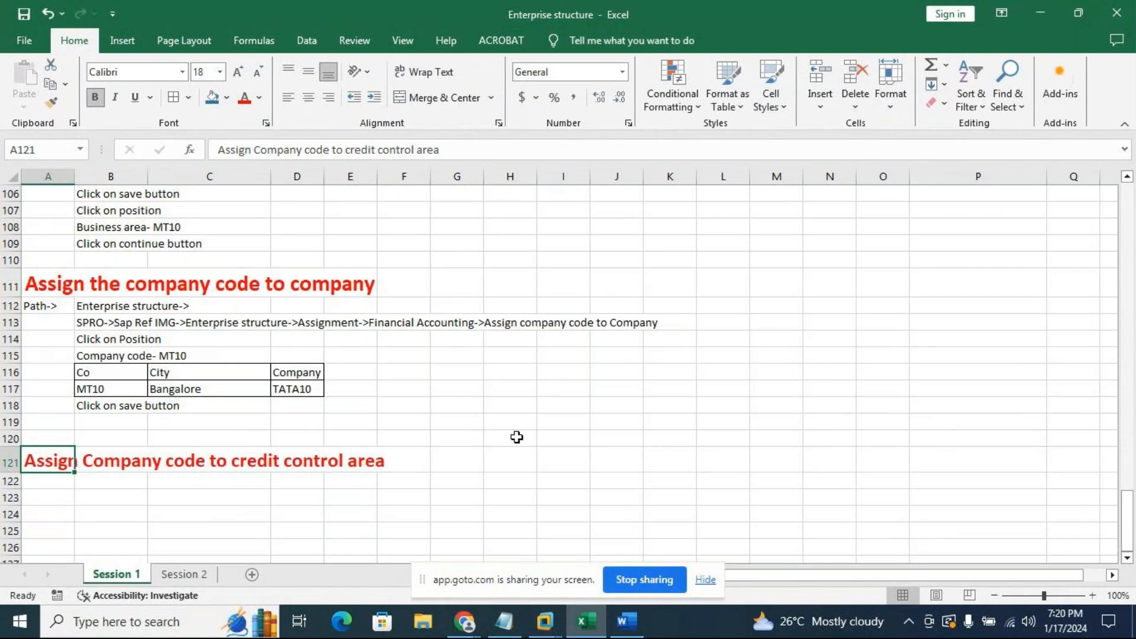
left_click(563, 460)
Copy the path rows A112:K113 from the company assignment section to cell A122 under the credit control area heading
left_click(38, 481)
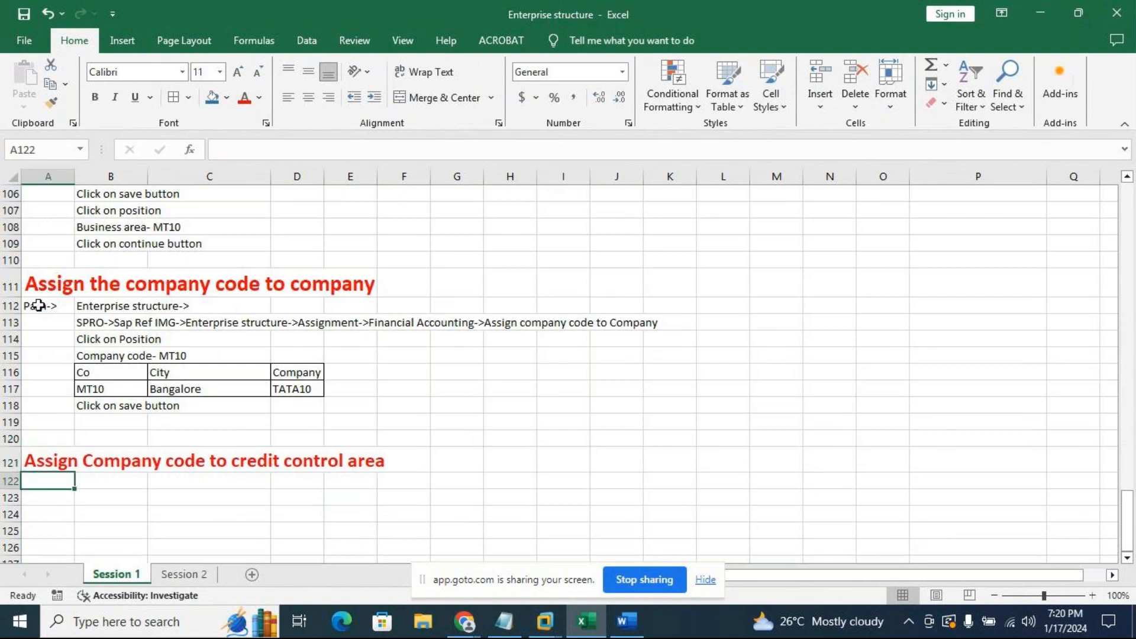
left_click_drag(33, 306, 648, 323)
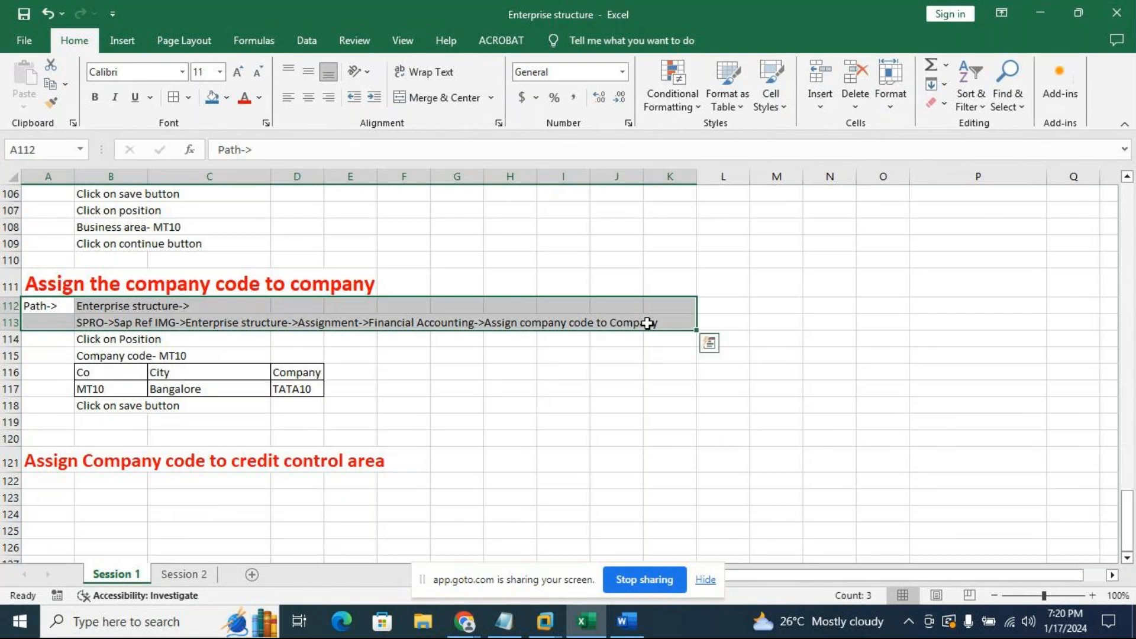
key("ctrl+c")
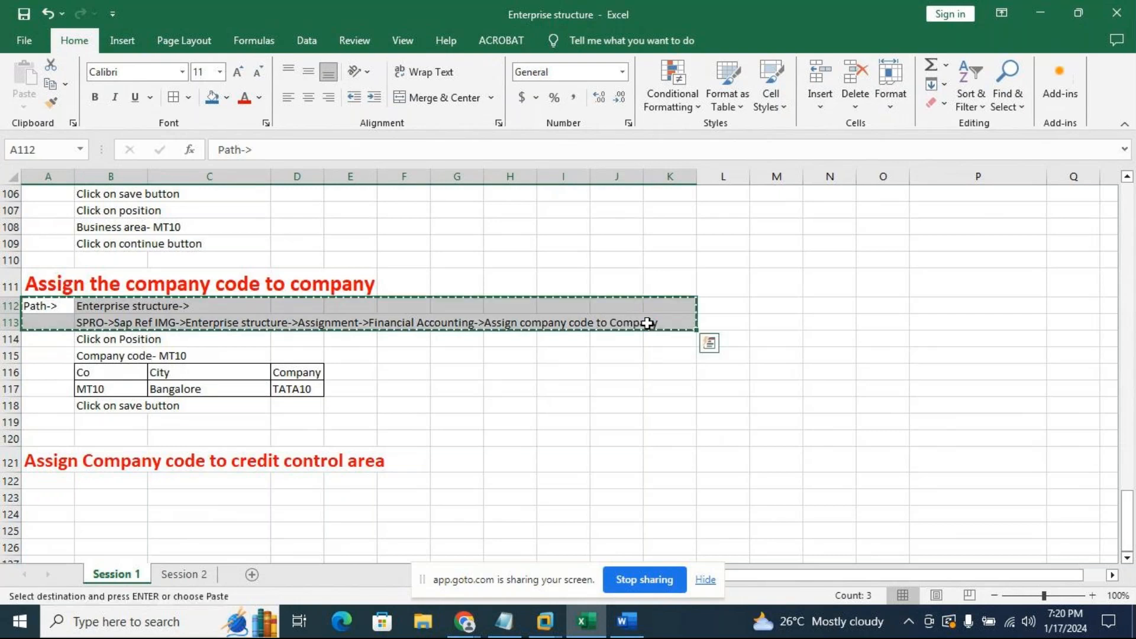
left_click(54, 479)
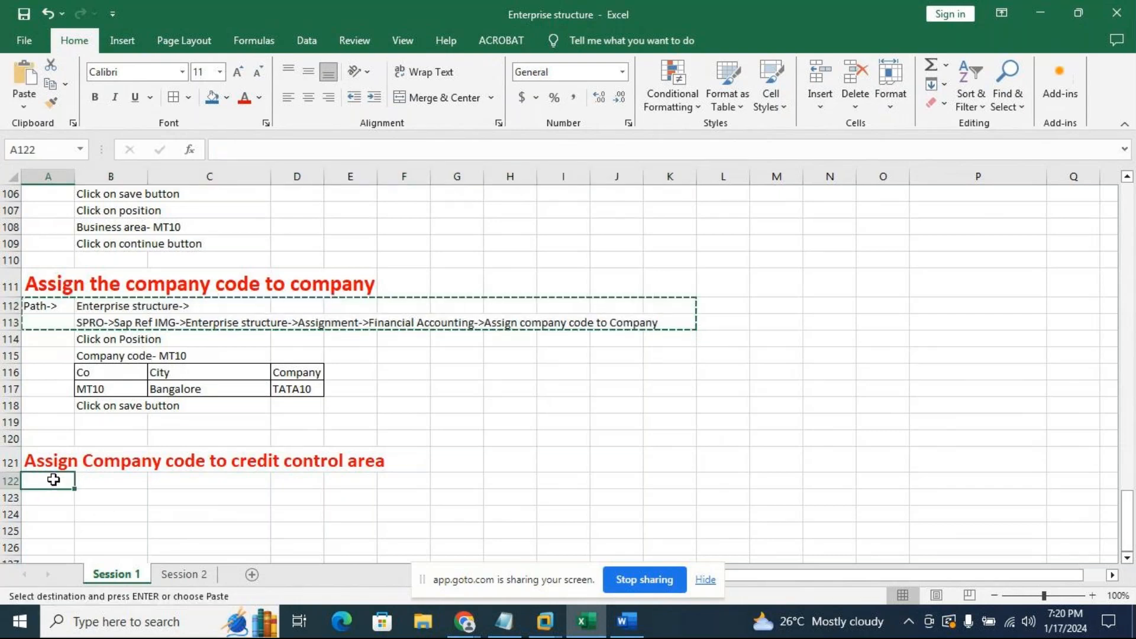
key("ctrl+v")
left_click(616, 405)
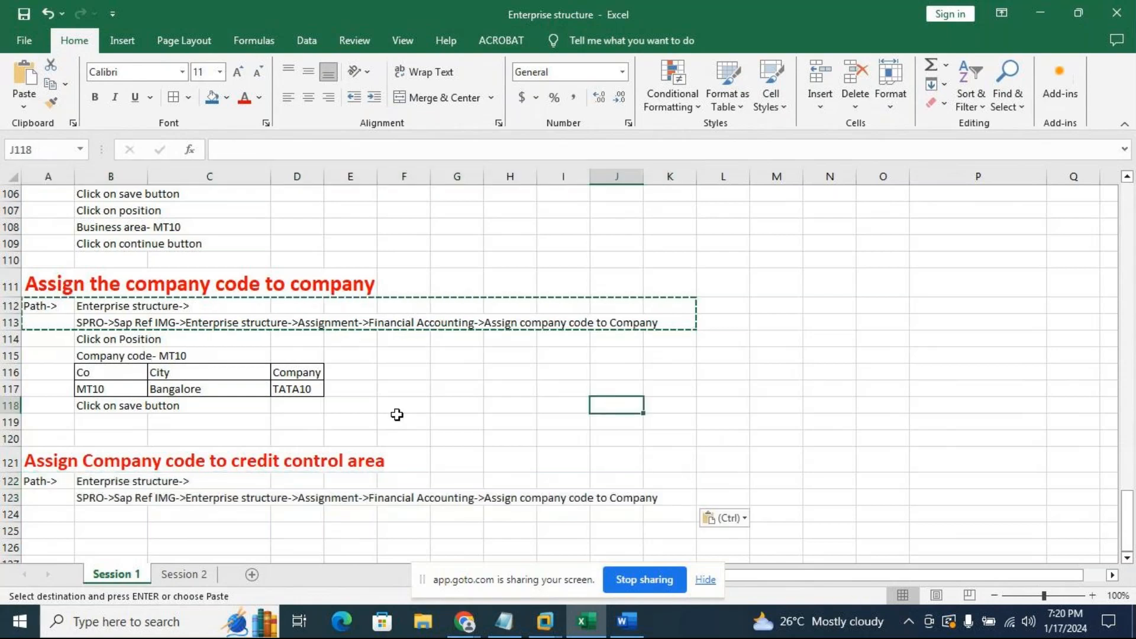
left_click(453, 403)
double_click(453, 403)
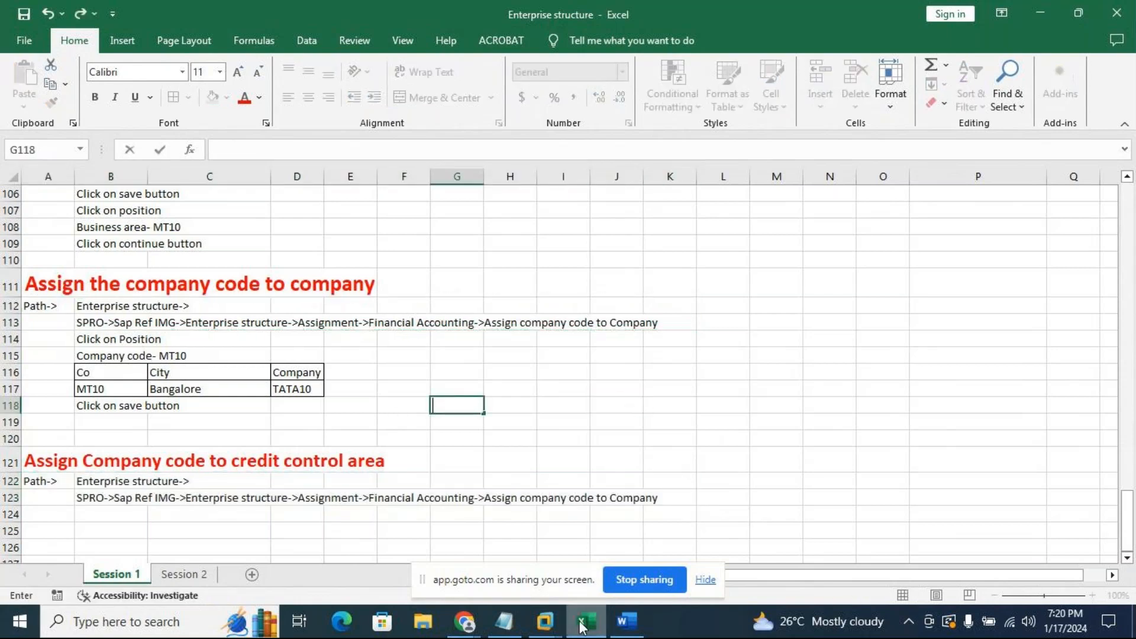
Switch to SAP, leave the company code to company assignment view for the IMG structure, and return to Excel
left_click(544, 625)
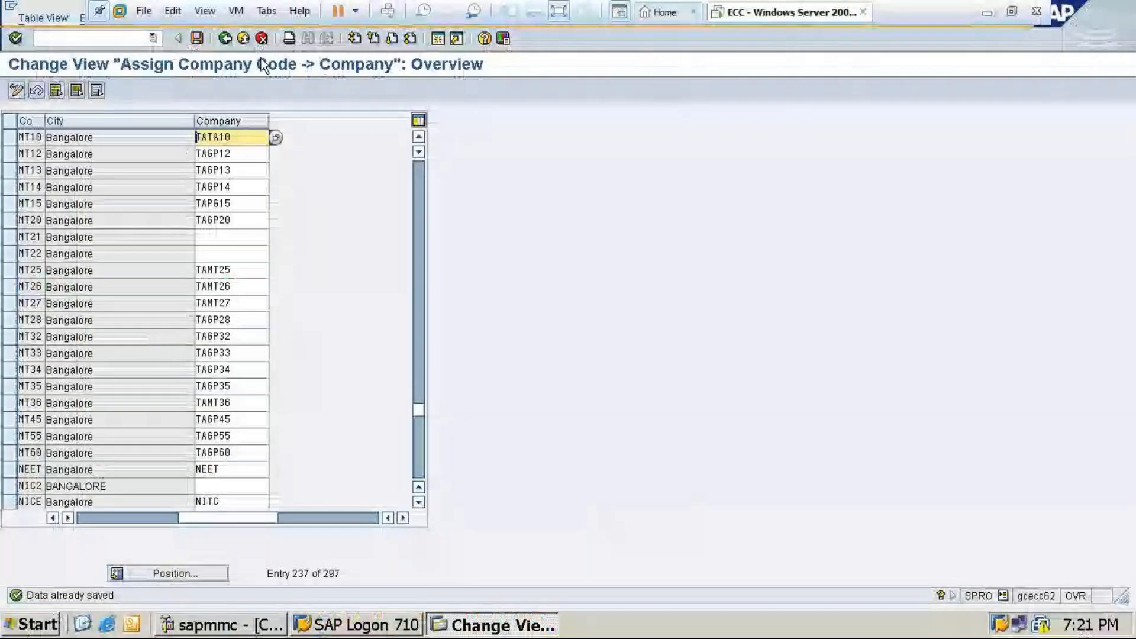
left_click(223, 39)
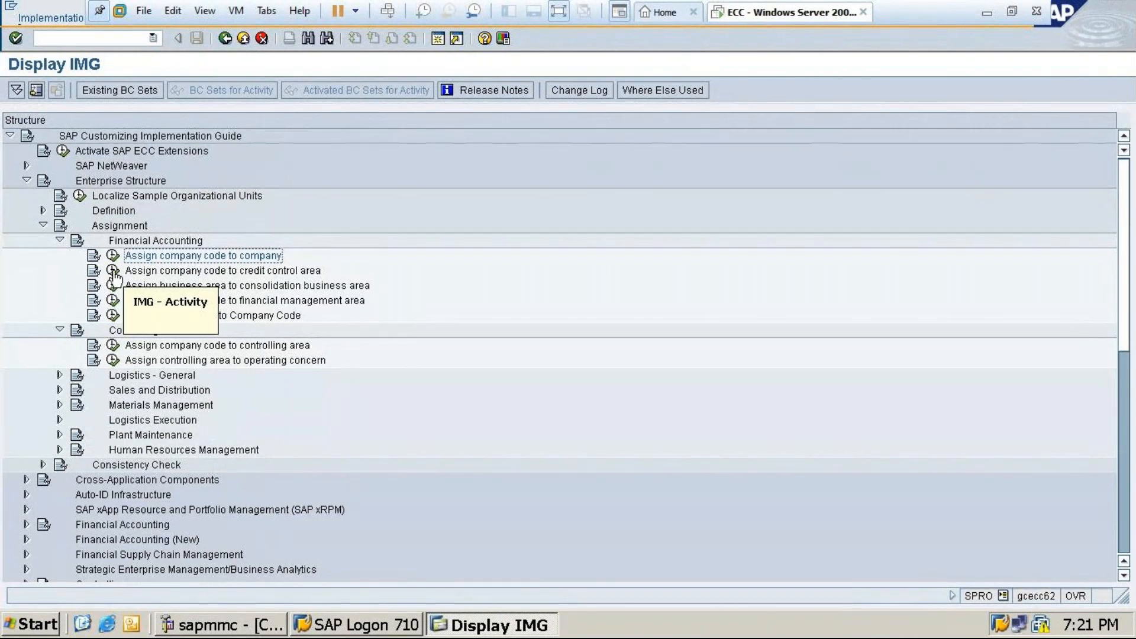
left_click(985, 15)
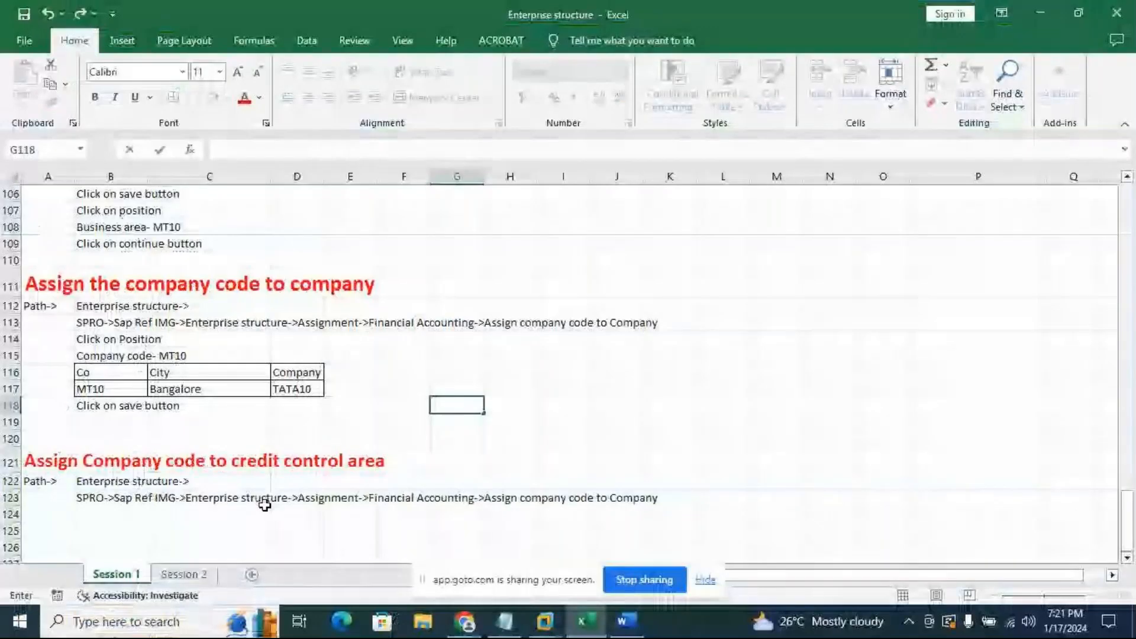
Change the end of the path in cell B123 to "Assign company code to credit control area"
double_click(89, 498)
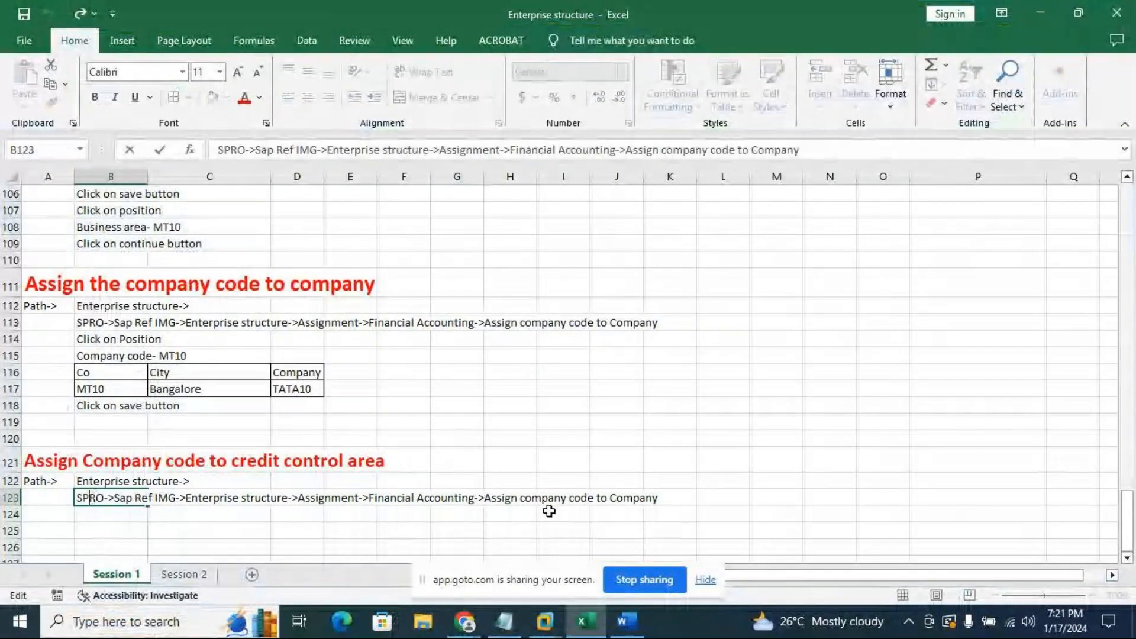
left_click(664, 501)
key("BackSpace")
key("BackSpace")
key("BackSpace")
key("BackSpace")
key("BackSpace")
key("BackSpace")
key("BackSpace")
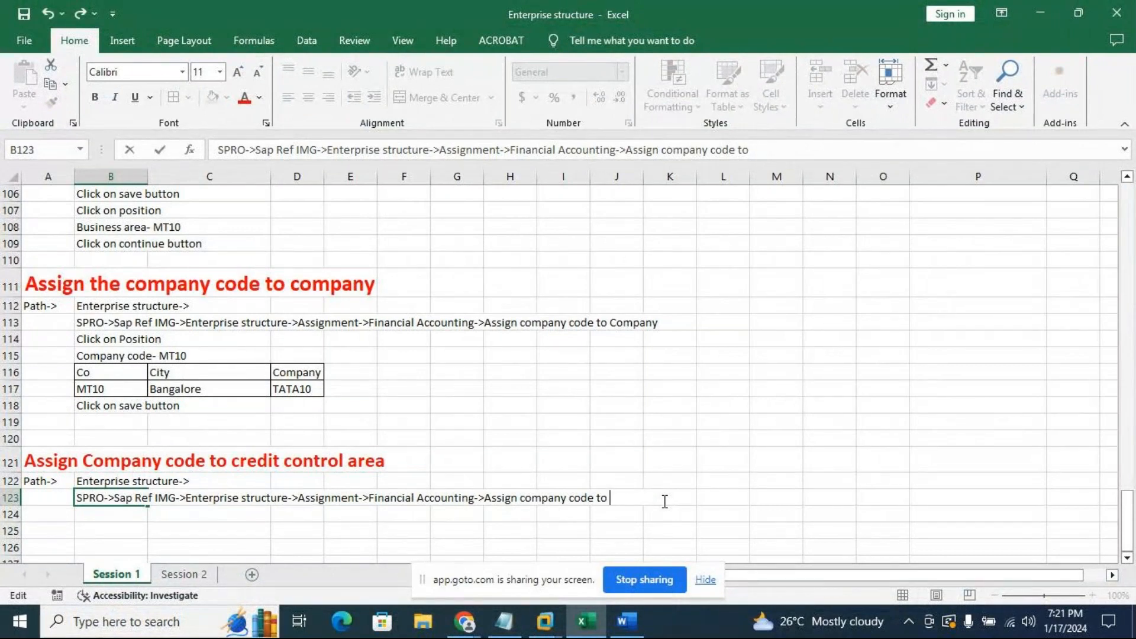
type("credit control area")
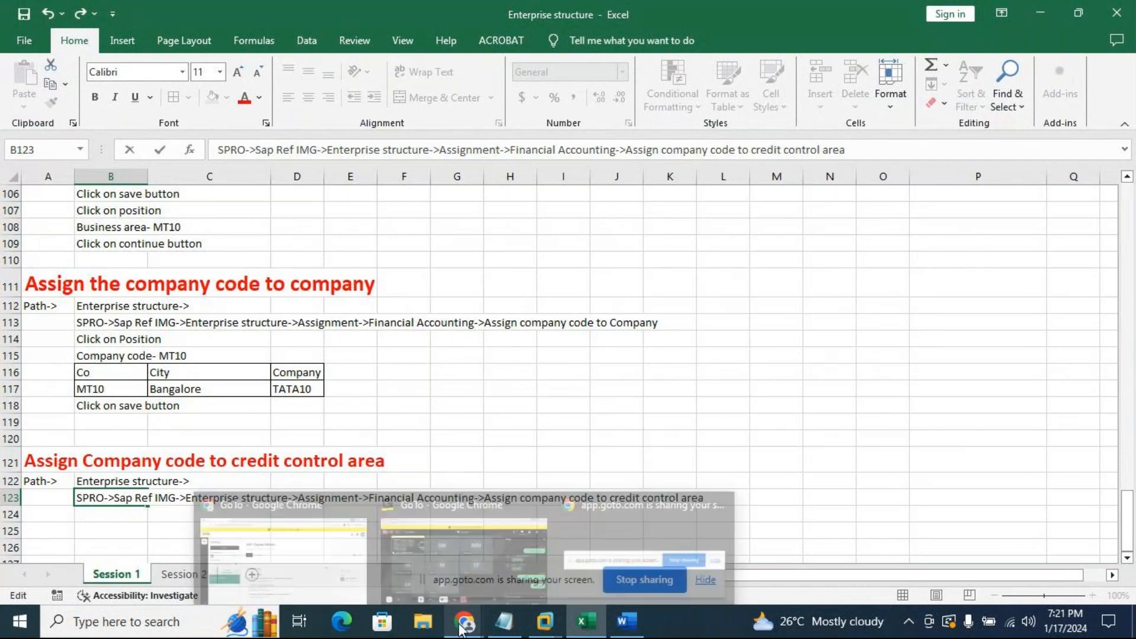
left_click(843, 415)
Switch to the GoTo meeting window to check the participants and chat, and return to Excel
left_click(593, 423)
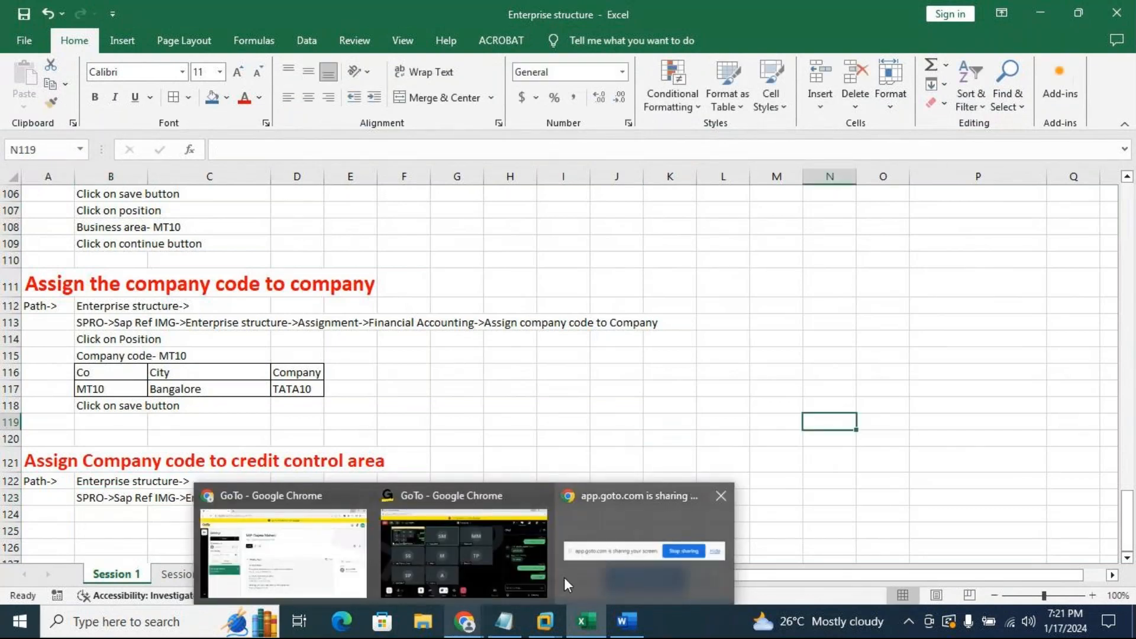
left_click(505, 547)
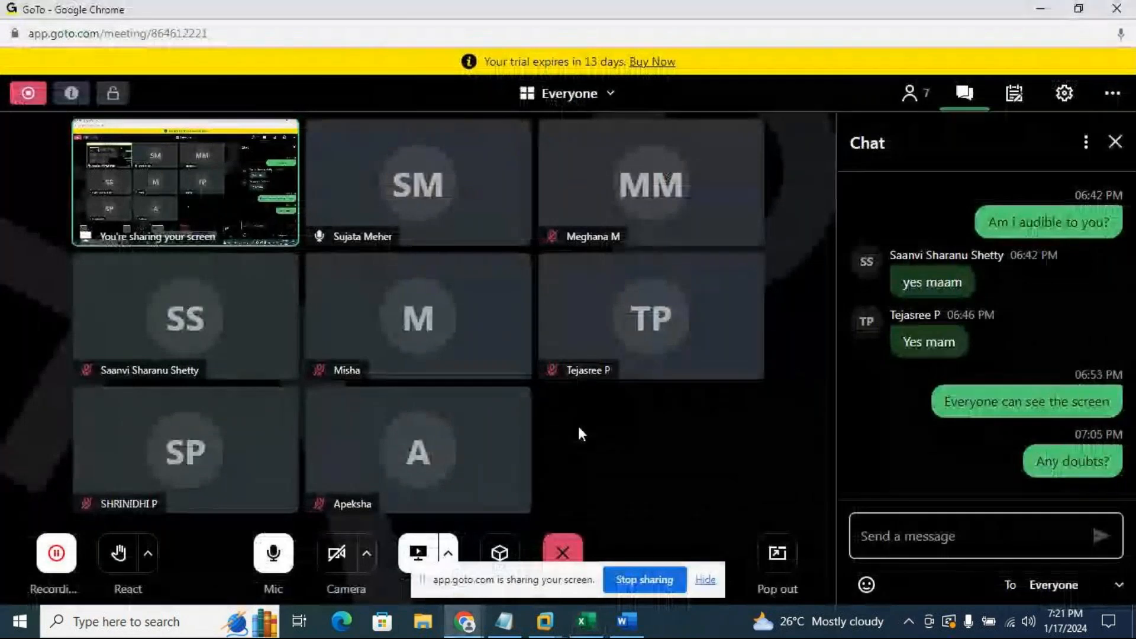
left_click(1040, 9)
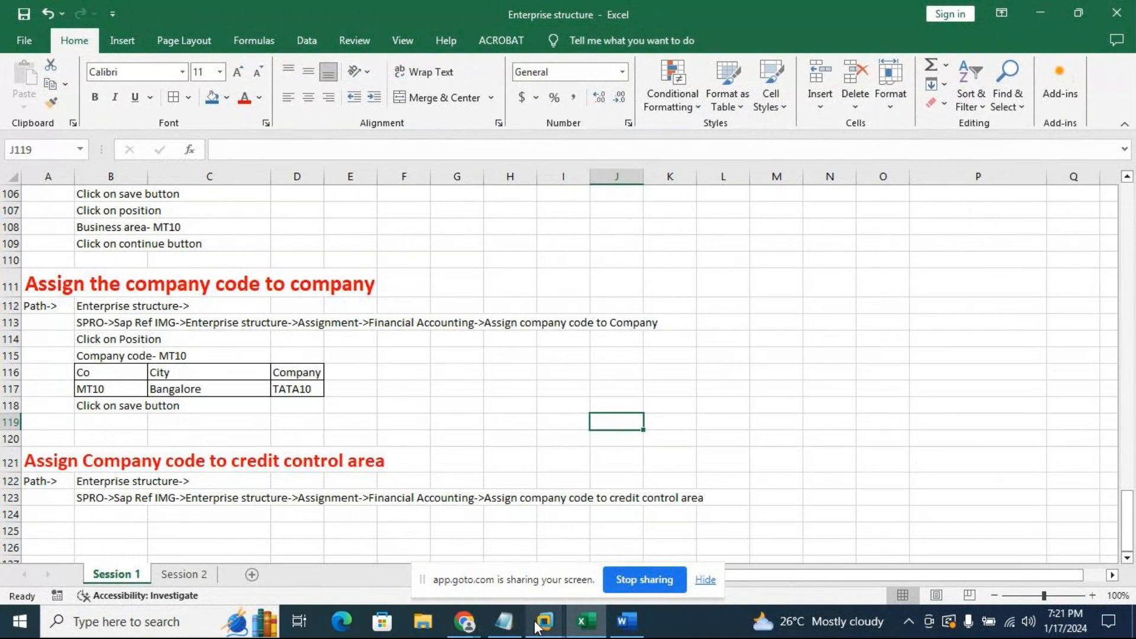
Switch to SAP, open the "Assign company code to credit control area" activity, and bring up its Position dialog
mouse_move(547, 626)
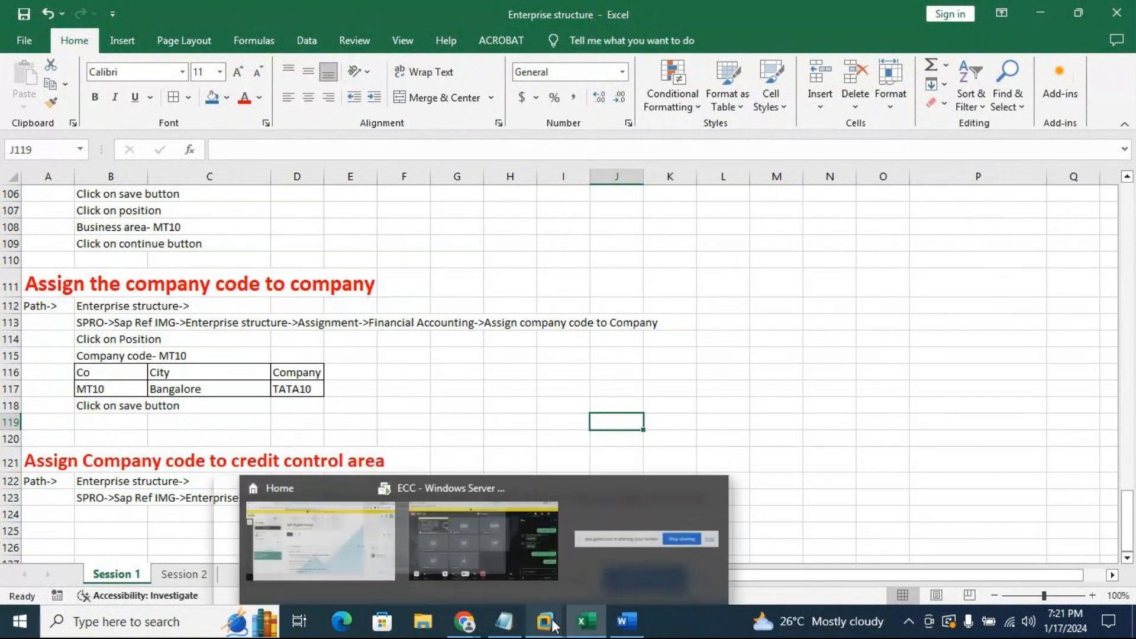
left_click(623, 525)
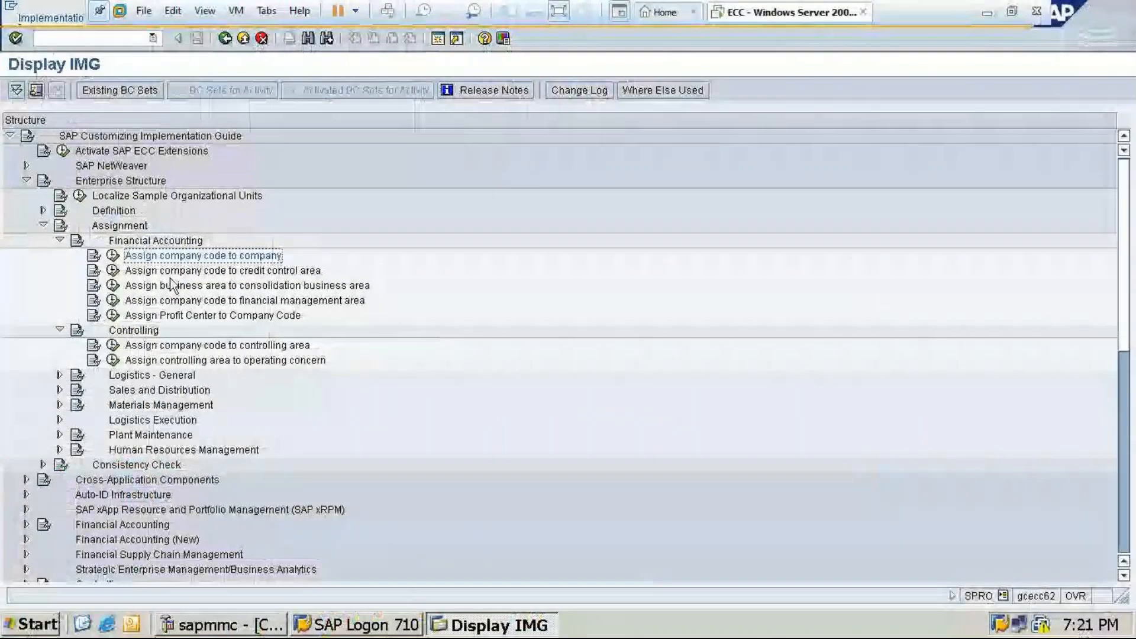
left_click(112, 271)
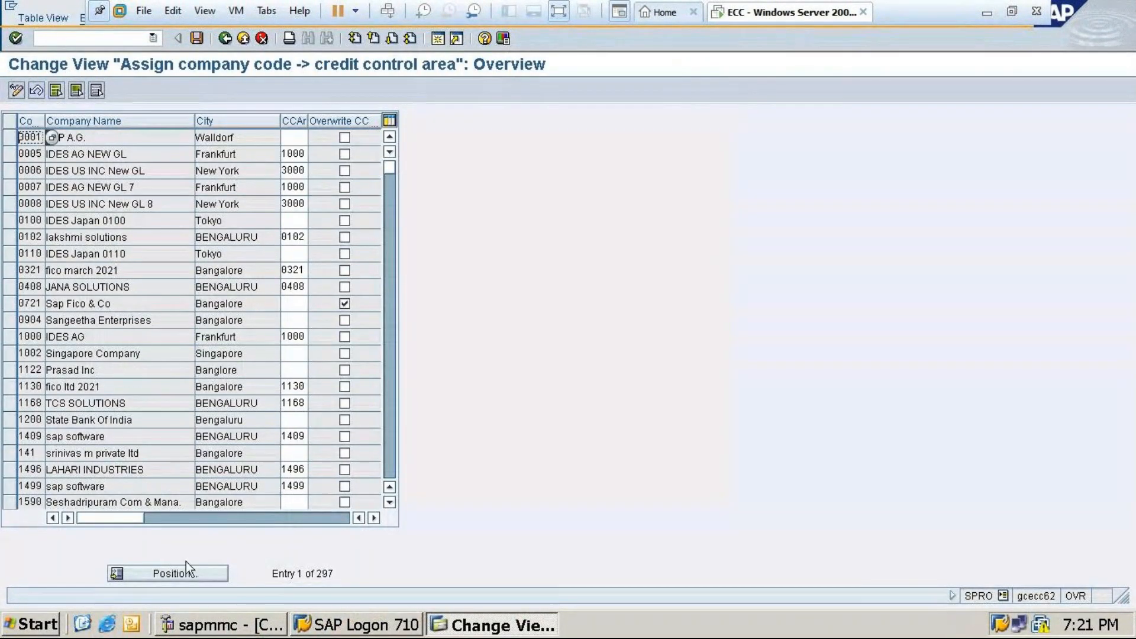
left_click(173, 574)
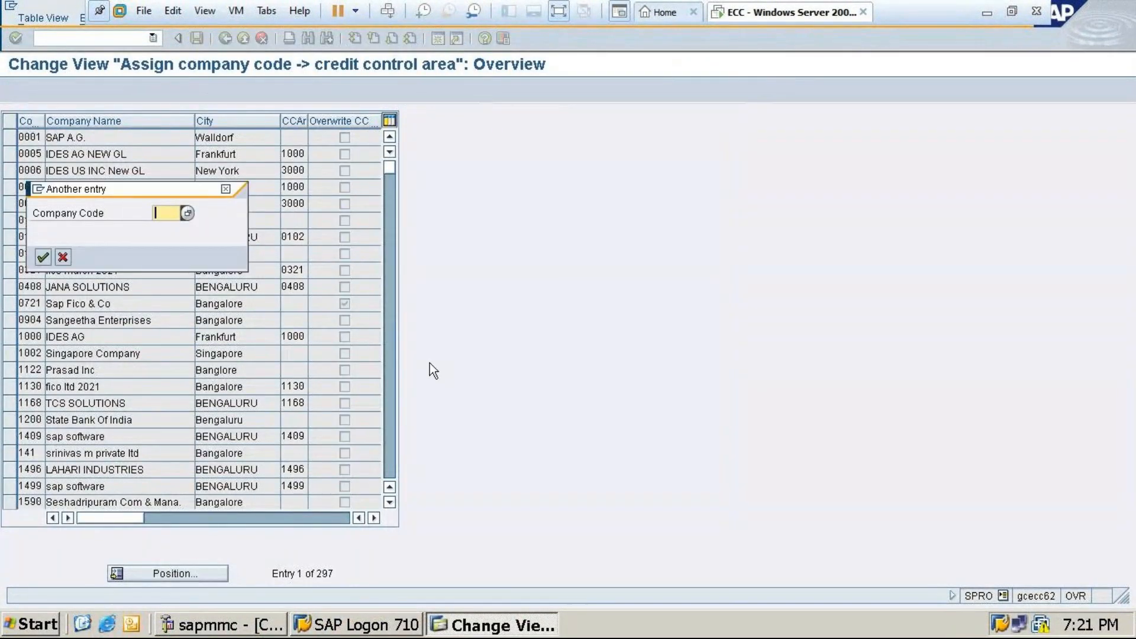
Return to Excel and enter the instruction "Click on Position" in cell B124
left_click(987, 11)
left_click(137, 515)
type("C")
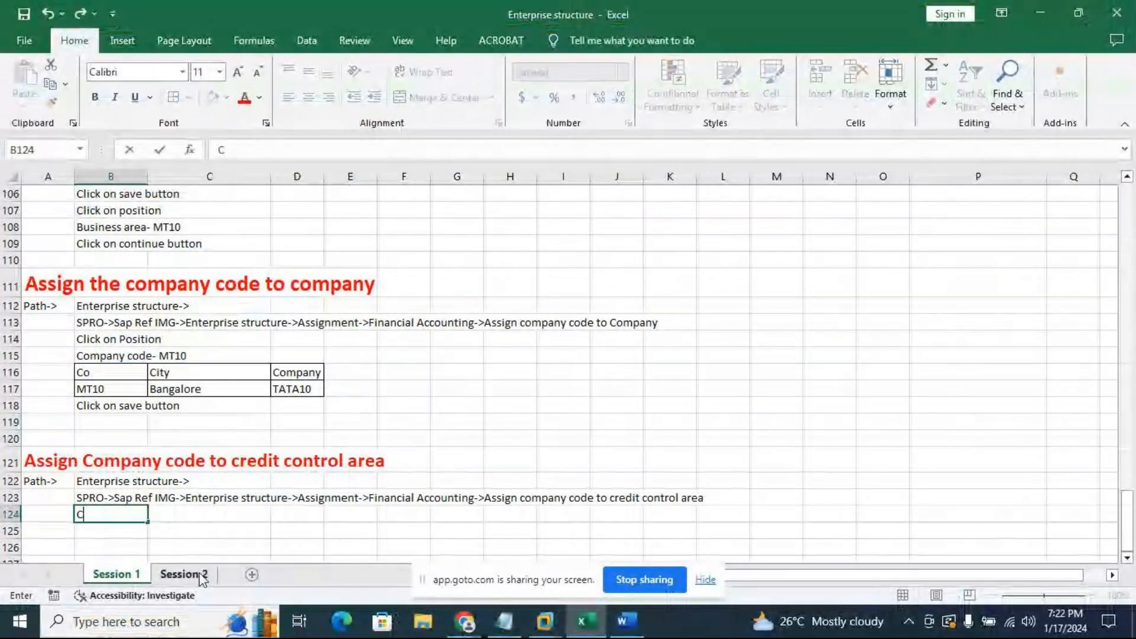
type("lick on Po")
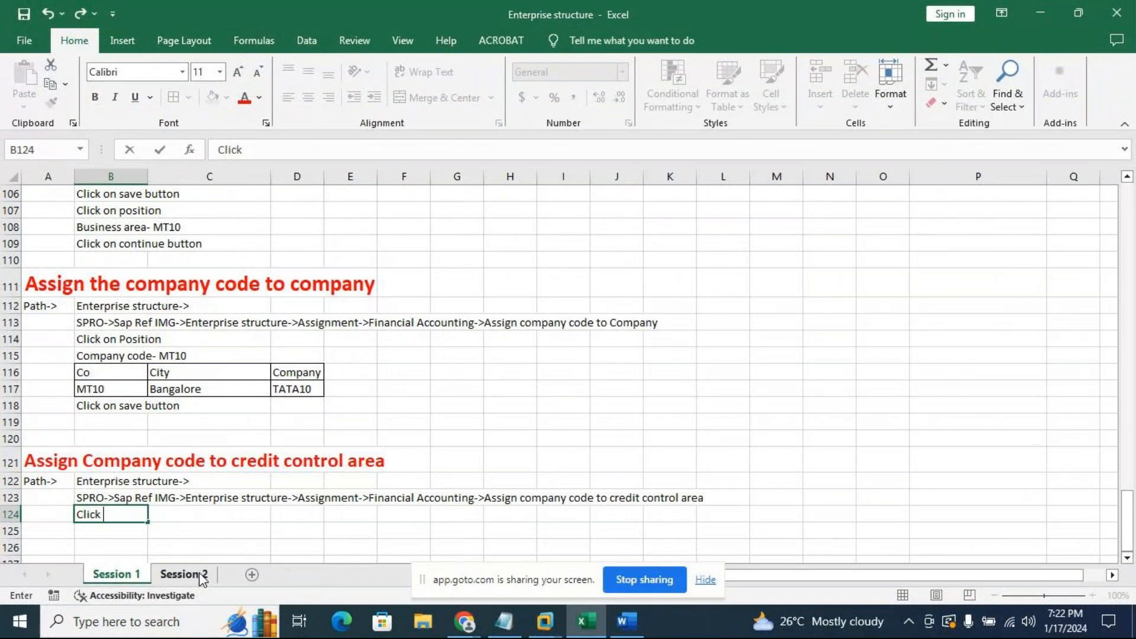
type("ition")
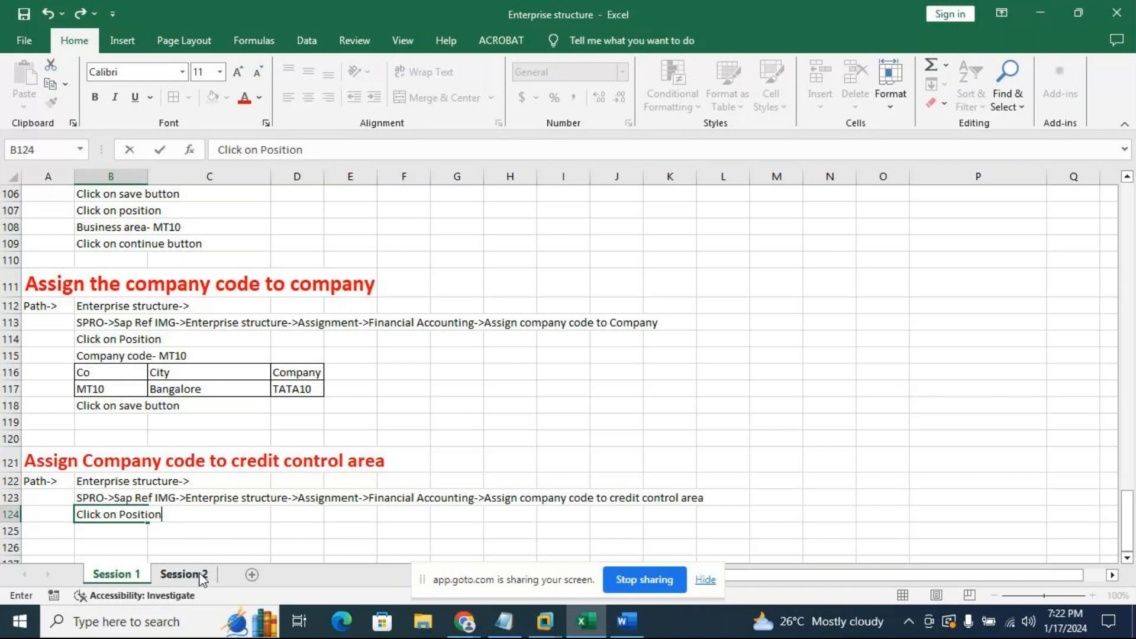
key("Return")
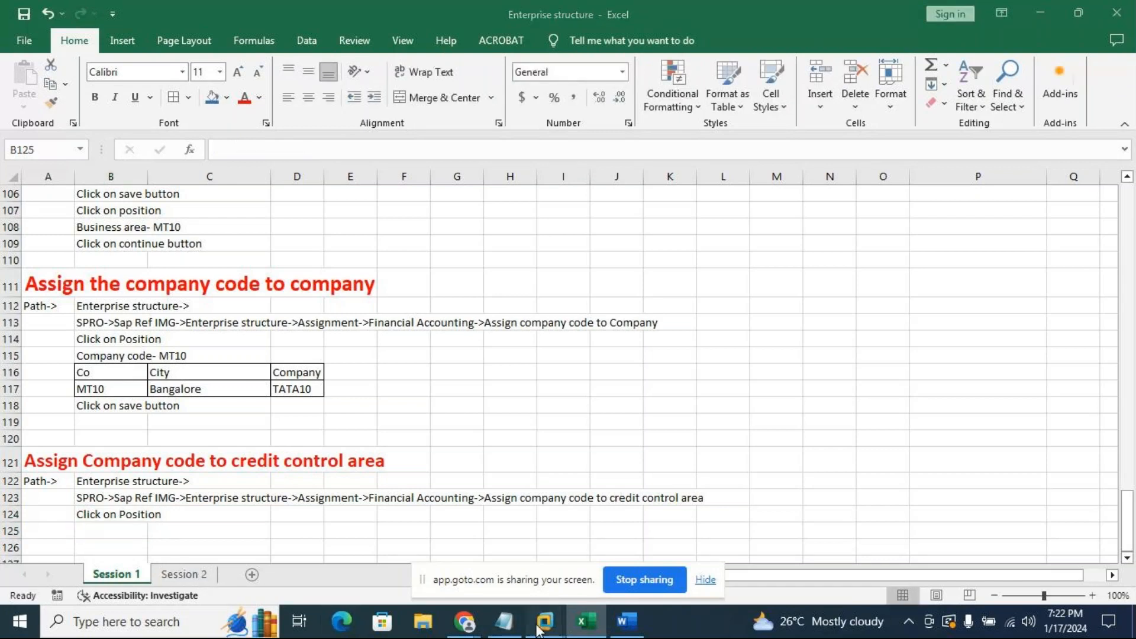
Switch to SAP and position the credit control area assignment list at company code MT10
mouse_move(504, 622)
left_click(627, 533)
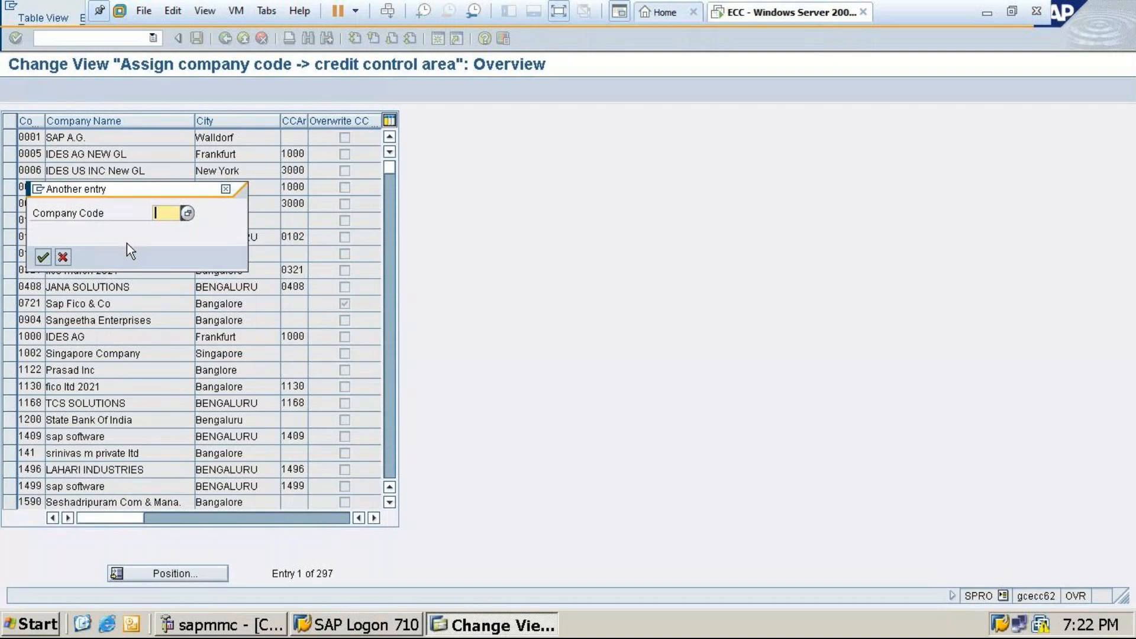
type("mt")
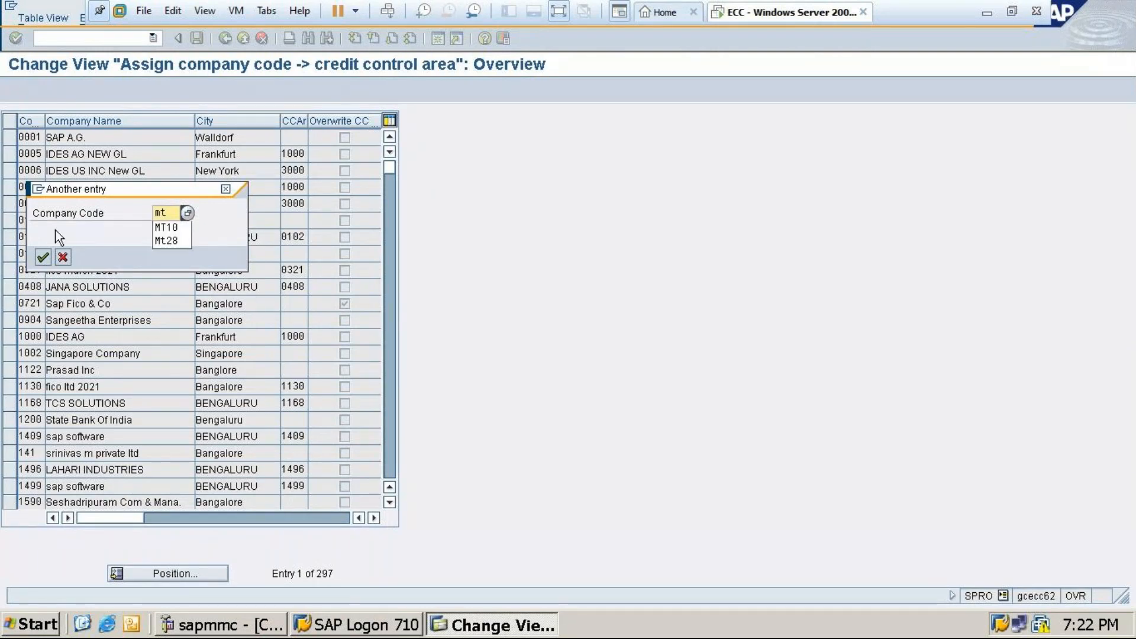
left_click(39, 261)
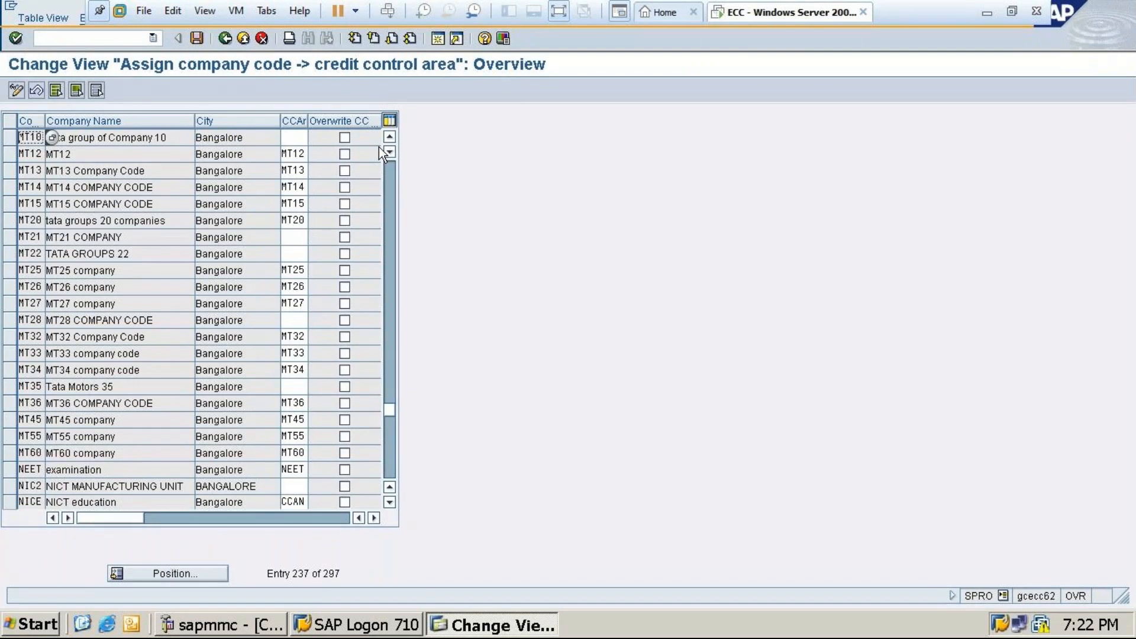
Return to Excel and enter "Company code-MT10" in cell B125
left_click(986, 10)
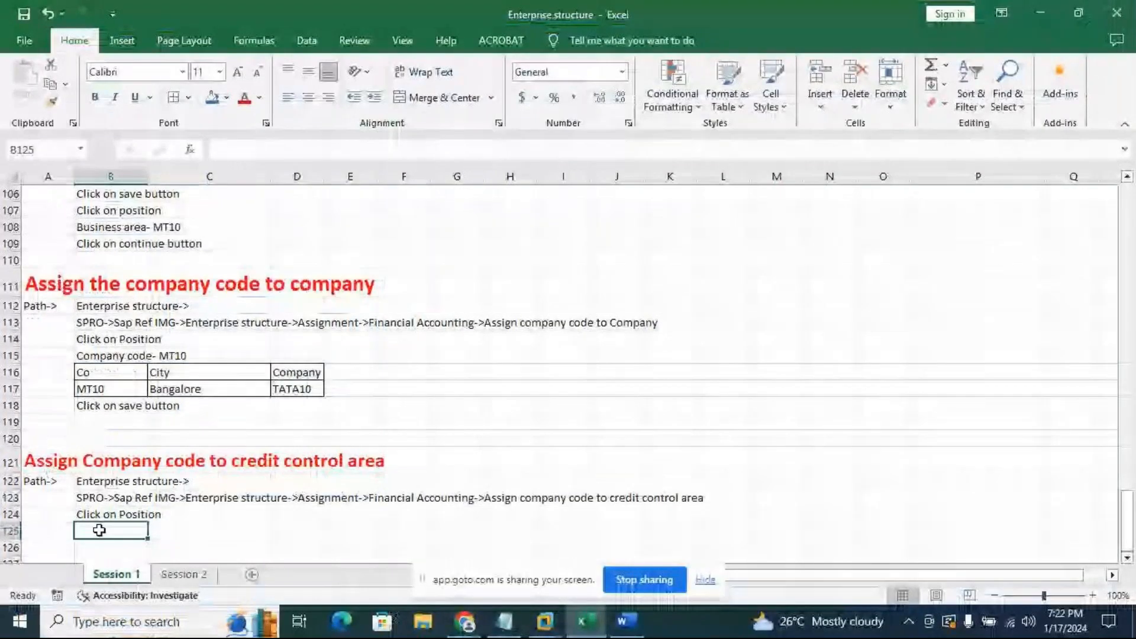
type("Company code")
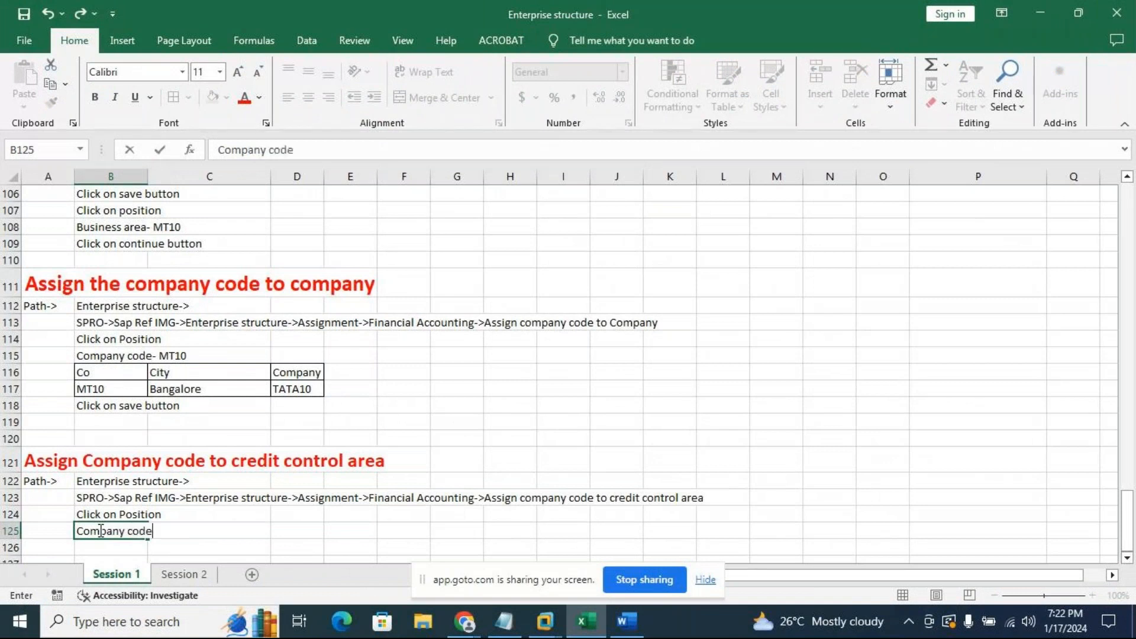
type("-MT10")
key("Return")
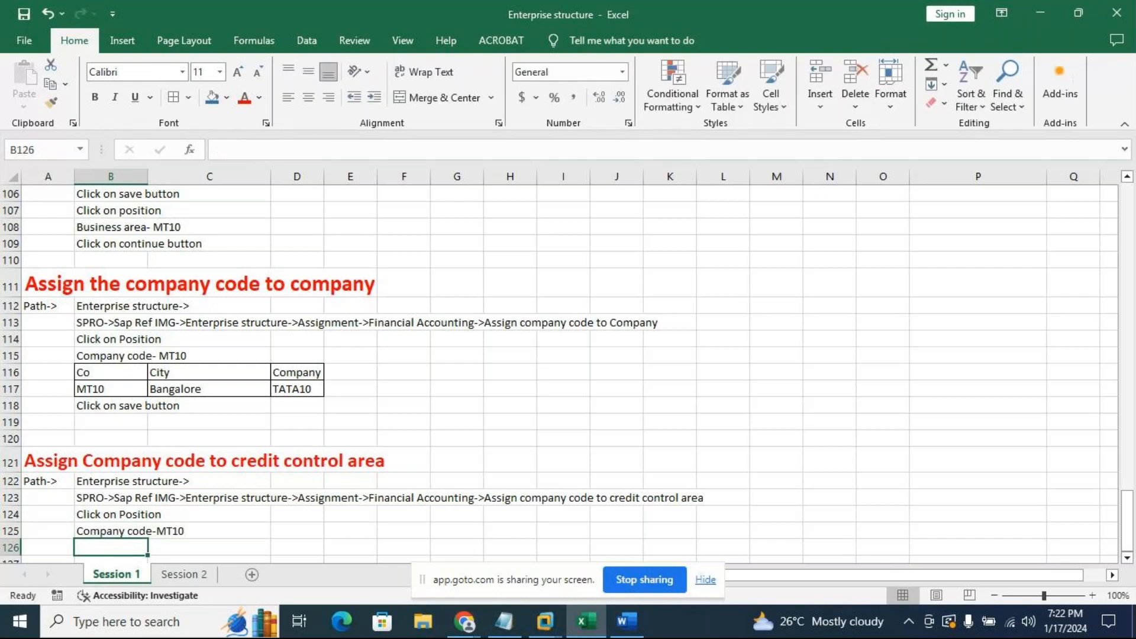
Enter the instruction "Click on continue button" in cell B126
type("Click ")
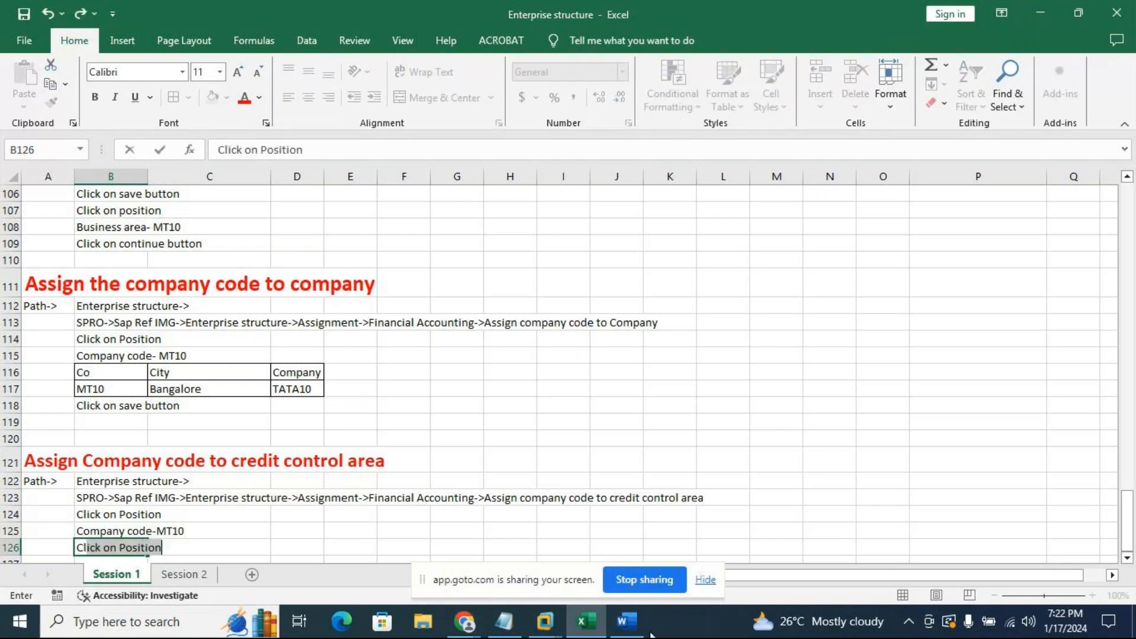
type("on c")
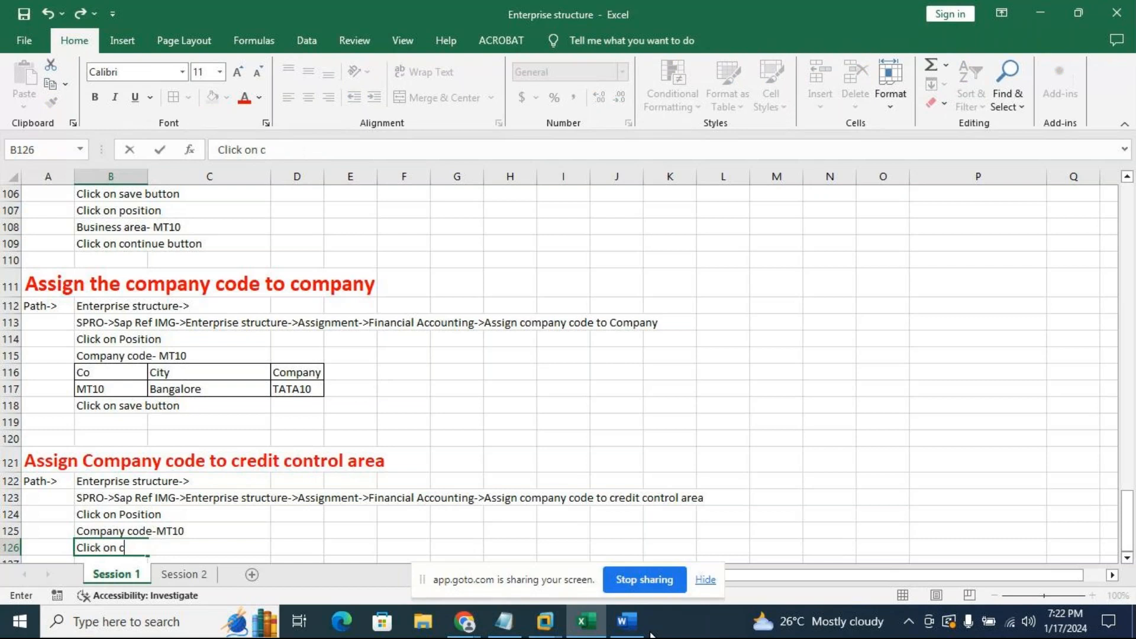
type("ontinue bu")
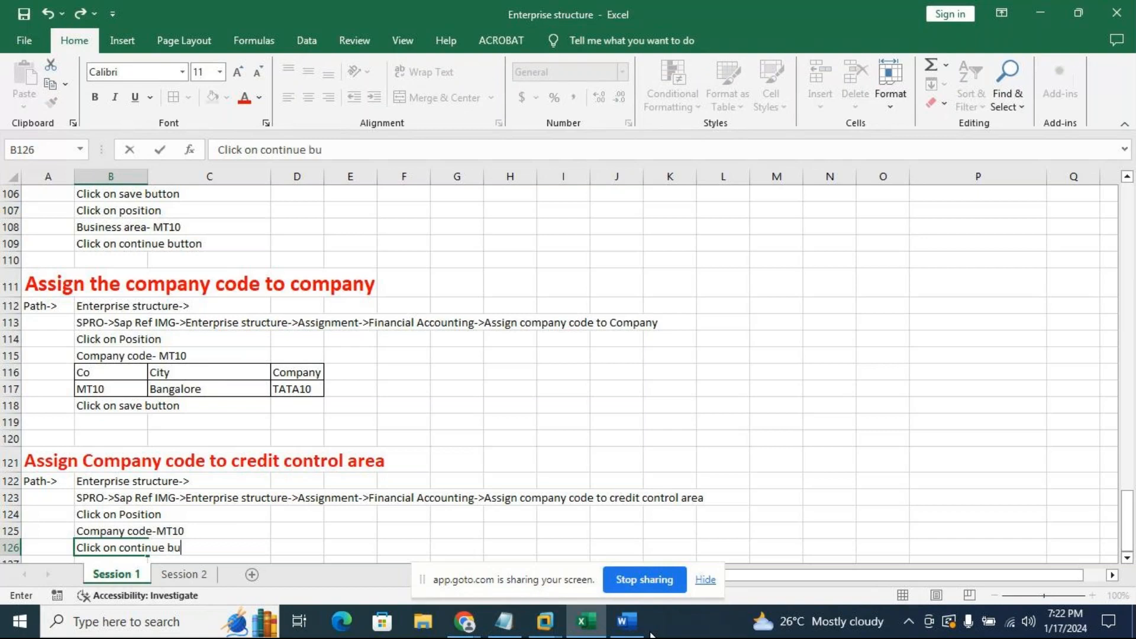
type("tton")
key("Return")
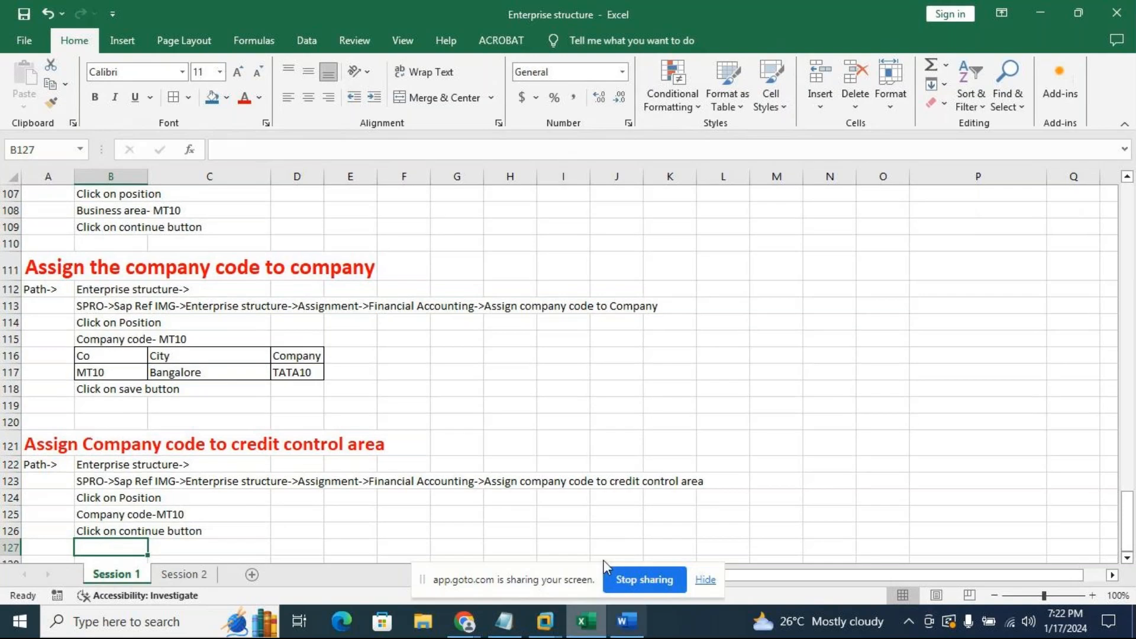
Switch to SAP, assign credit control area MT10 to company code MT10, and save the assignment in the proposed customizing request
left_click(544, 621)
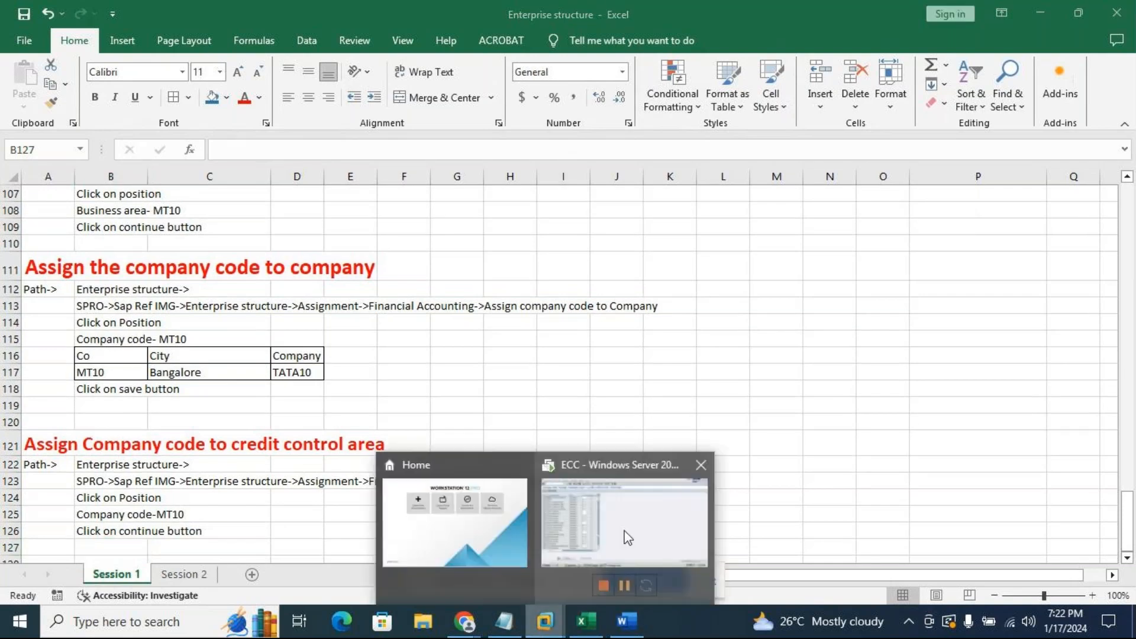
left_click(628, 538)
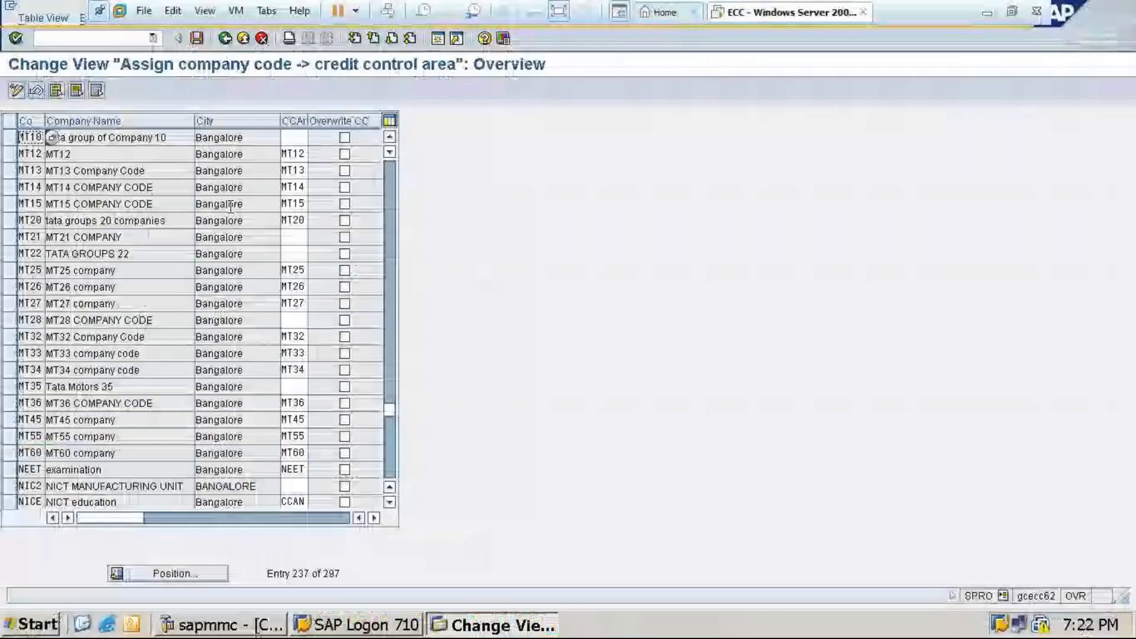
left_click(297, 138)
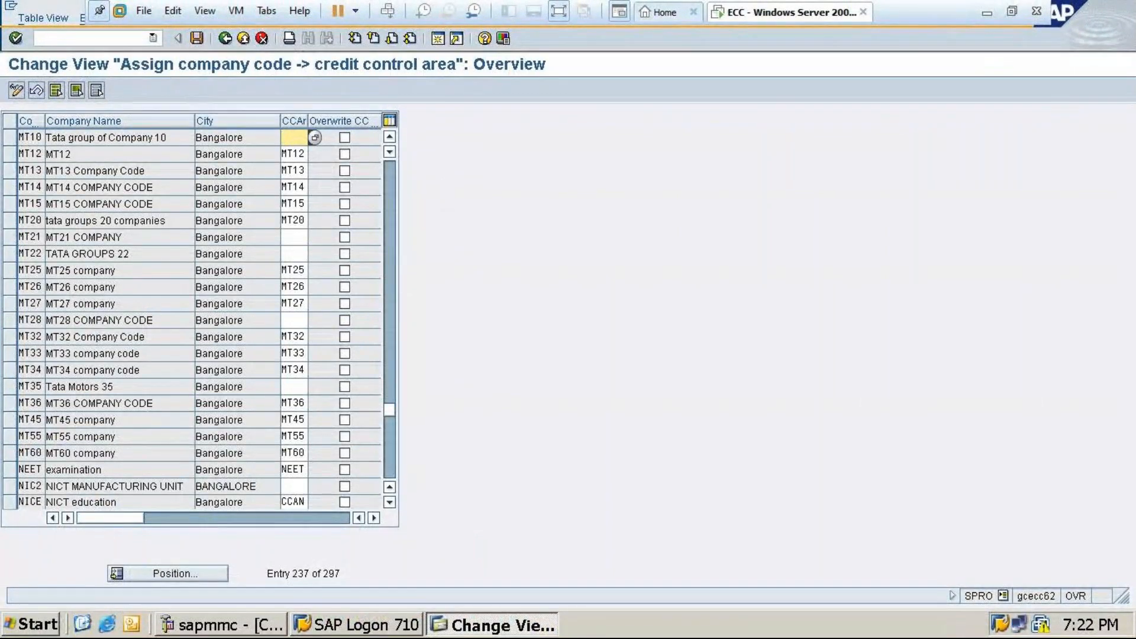
left_click(314, 138)
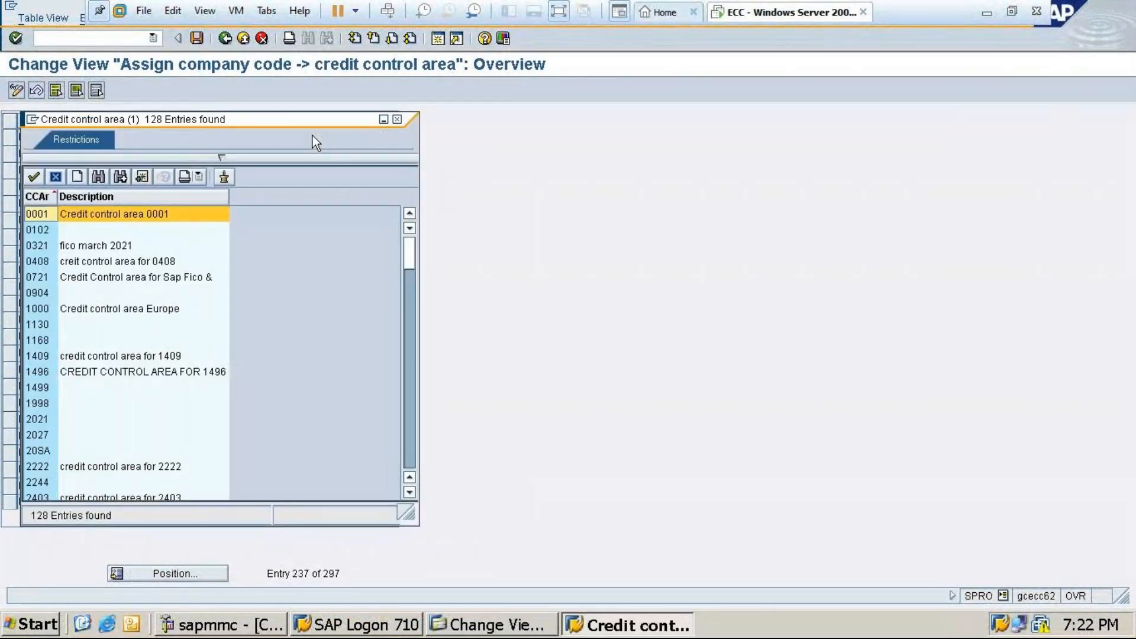
scroll(142, 325, "down", 15)
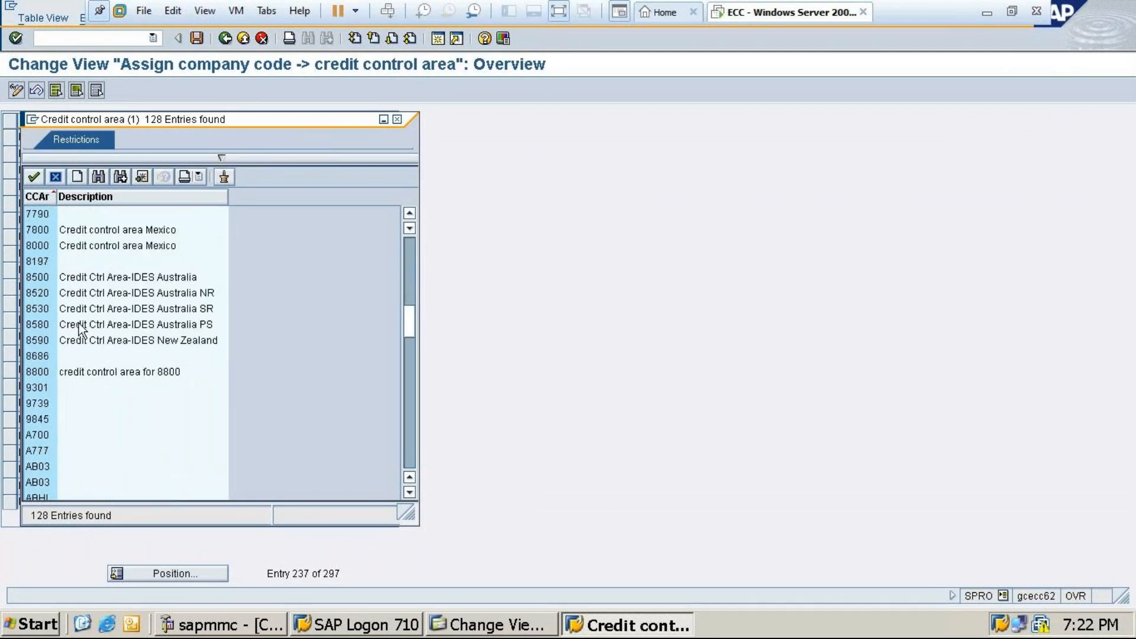
scroll(79, 323, "down", 15)
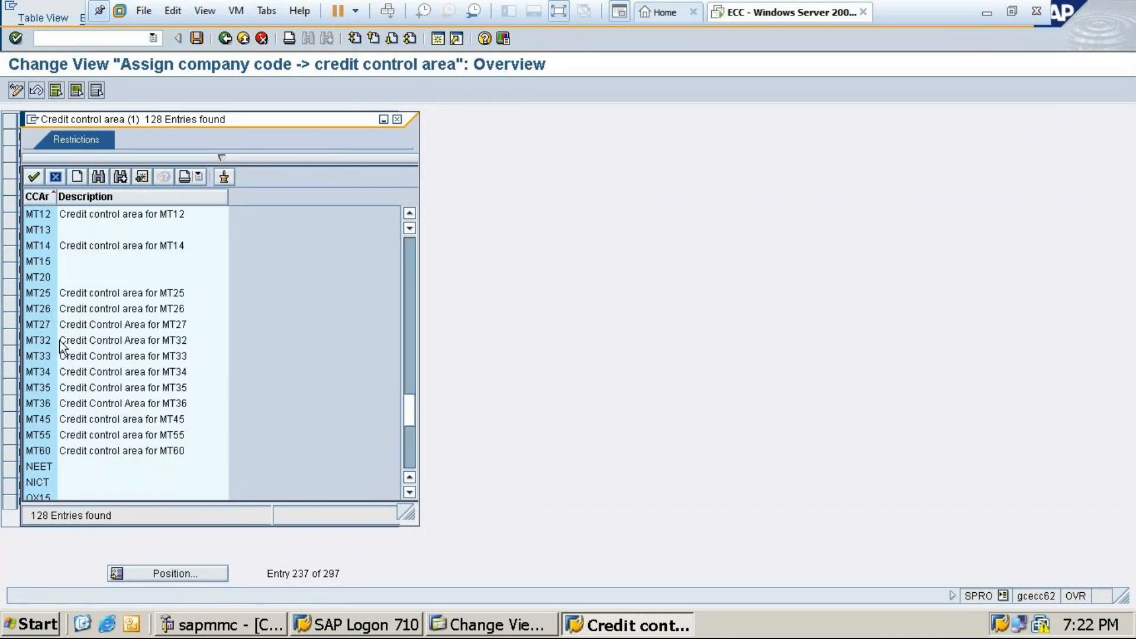
scroll(64, 335, "up", 1)
double_click(71, 247)
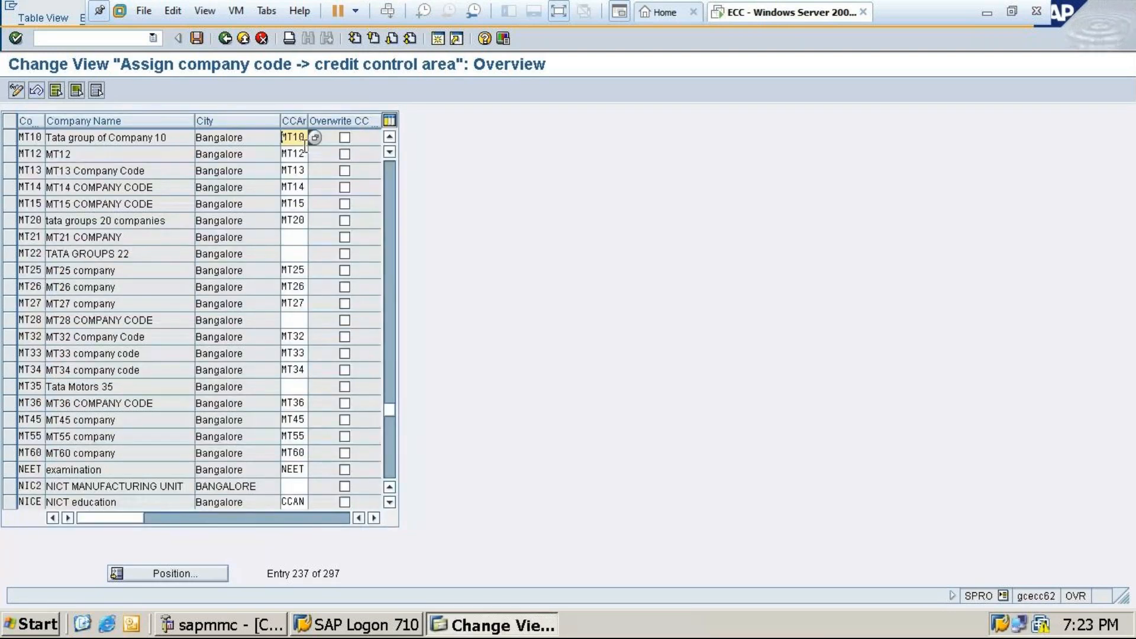
left_click(196, 38)
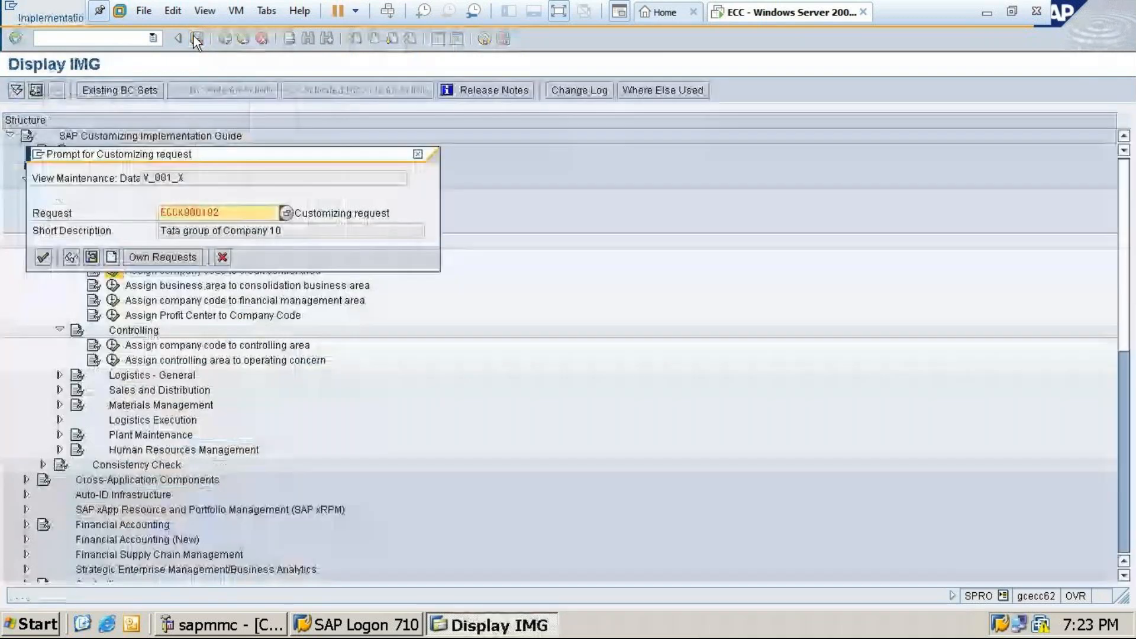
left_click(45, 256)
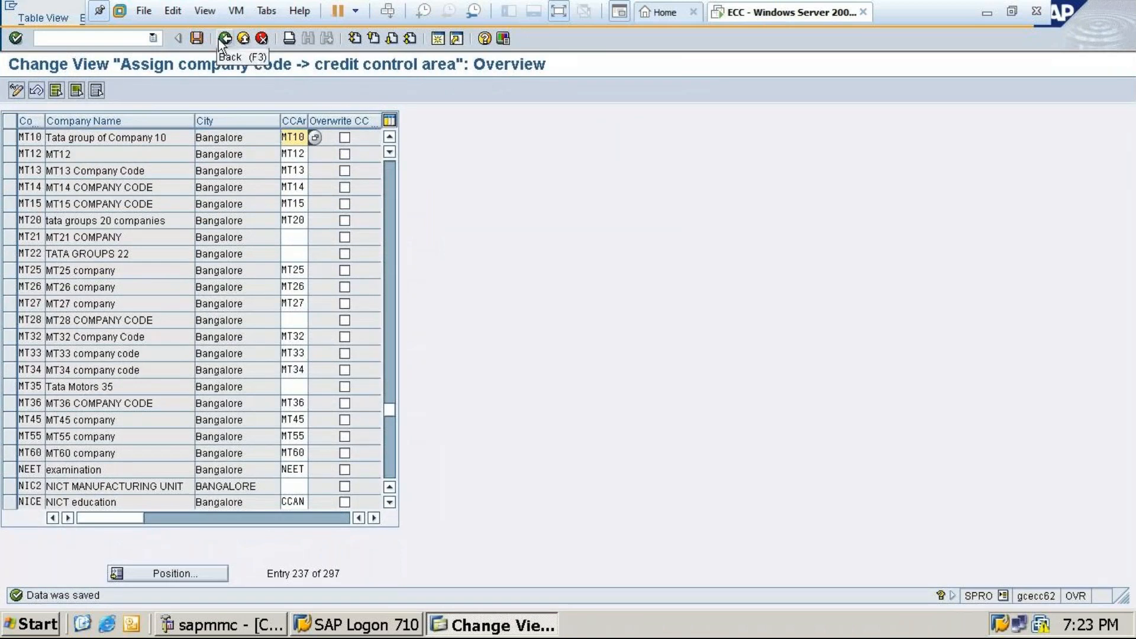
Return to Excel and apply borders to the range B127:E128 under the credit control area instructions
left_click(987, 12)
scroll(285, 468, "down", 1)
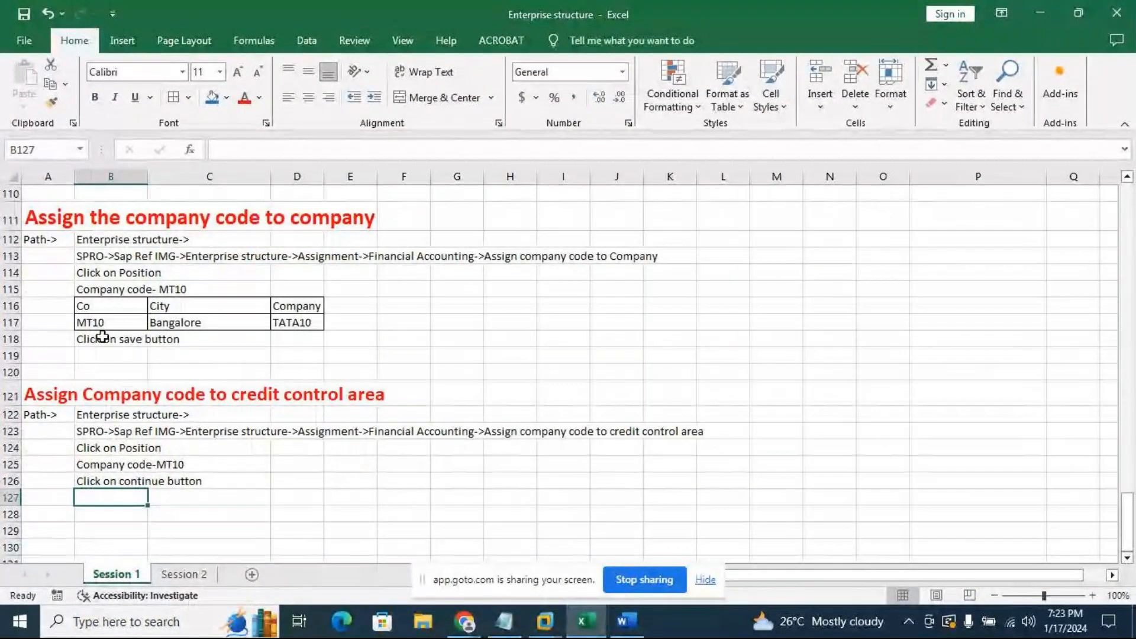
left_click_drag(81, 495, 352, 514)
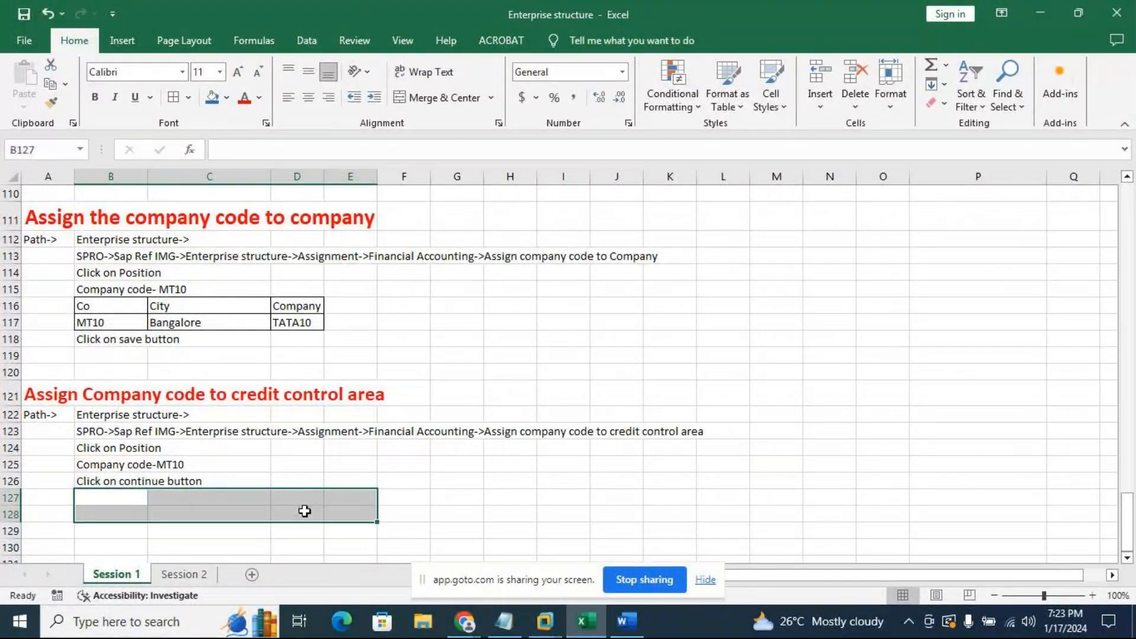
left_click(173, 97)
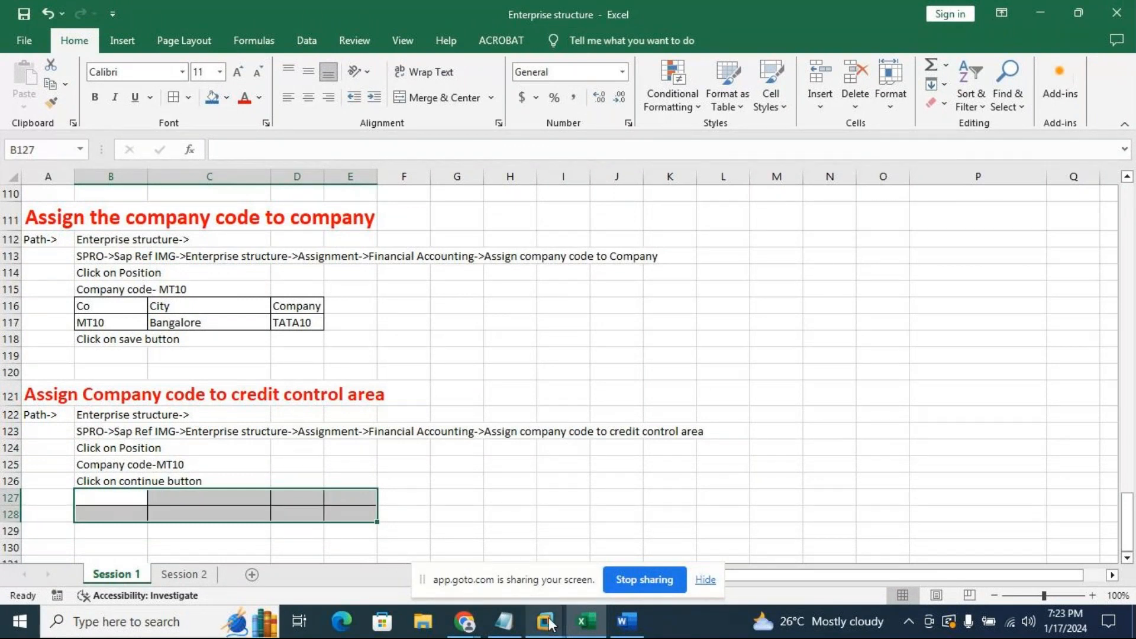
mouse_move(552, 628)
left_click(627, 546)
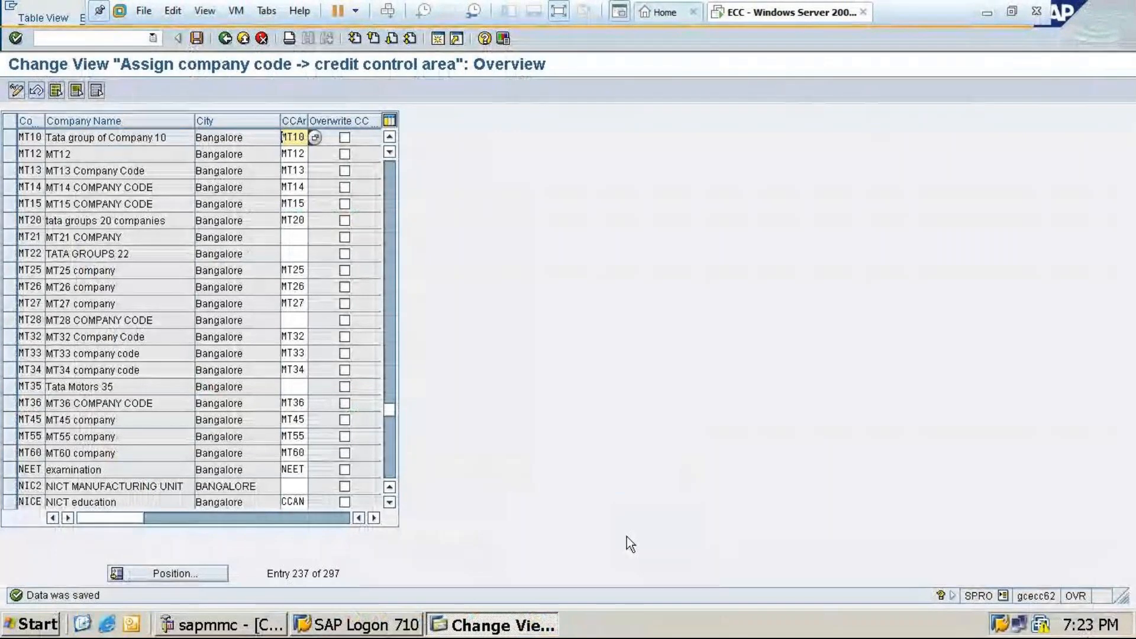
left_click(984, 18)
left_click(94, 496)
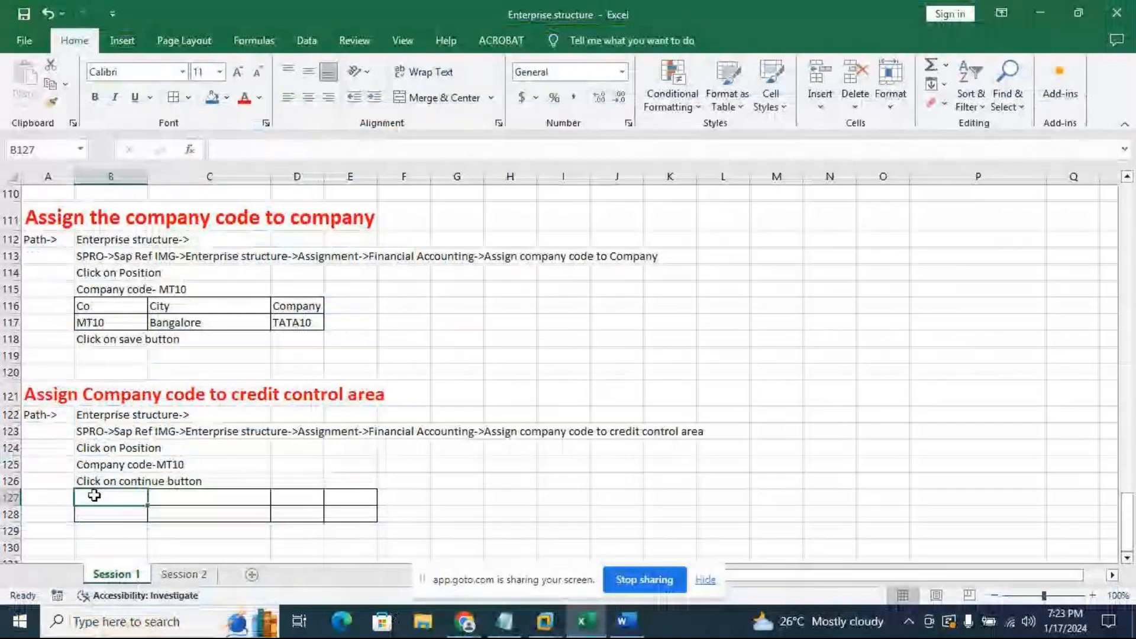
type("Company code-MT10")
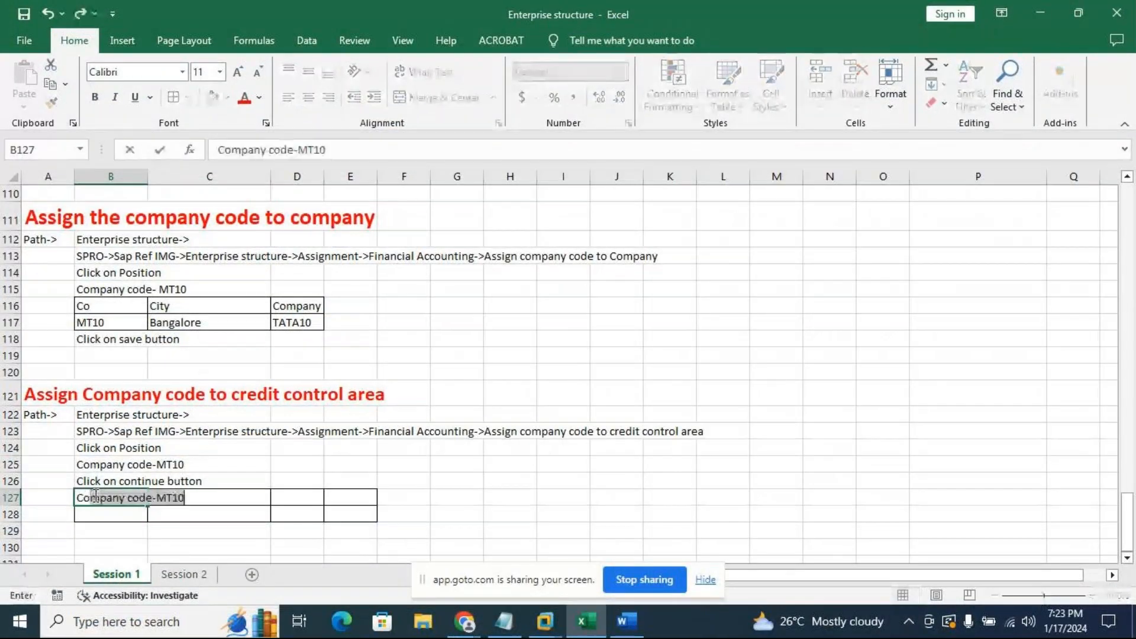
key("Tab")
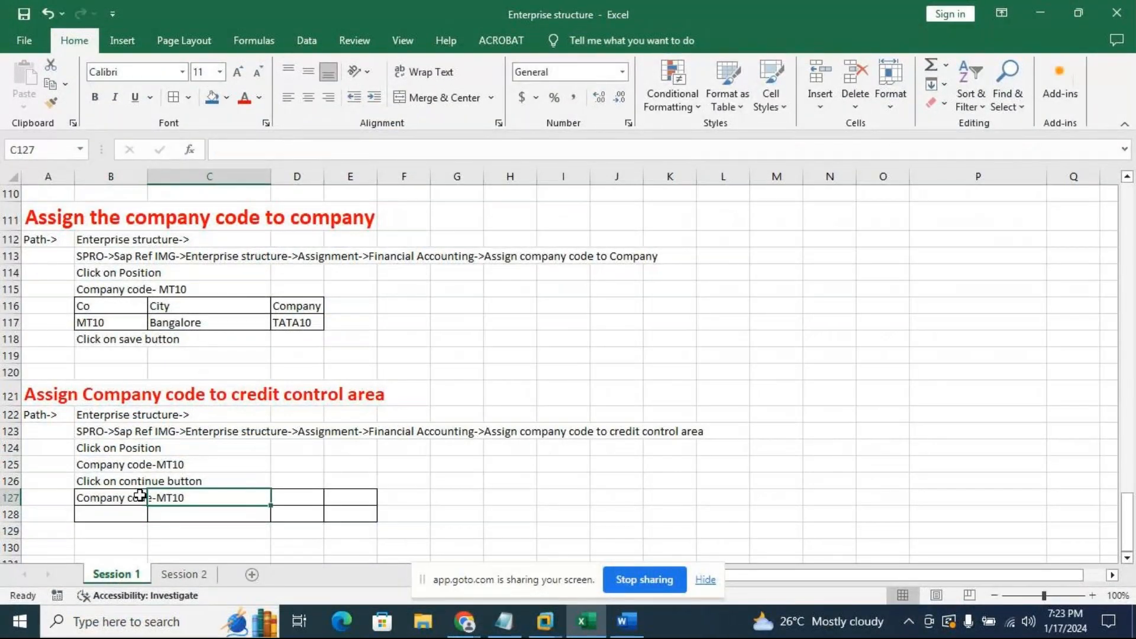
Replace the text in cell B127 with the column heading "Co"
left_click(109, 495)
type("c")
key("BackSpace")
type("co")
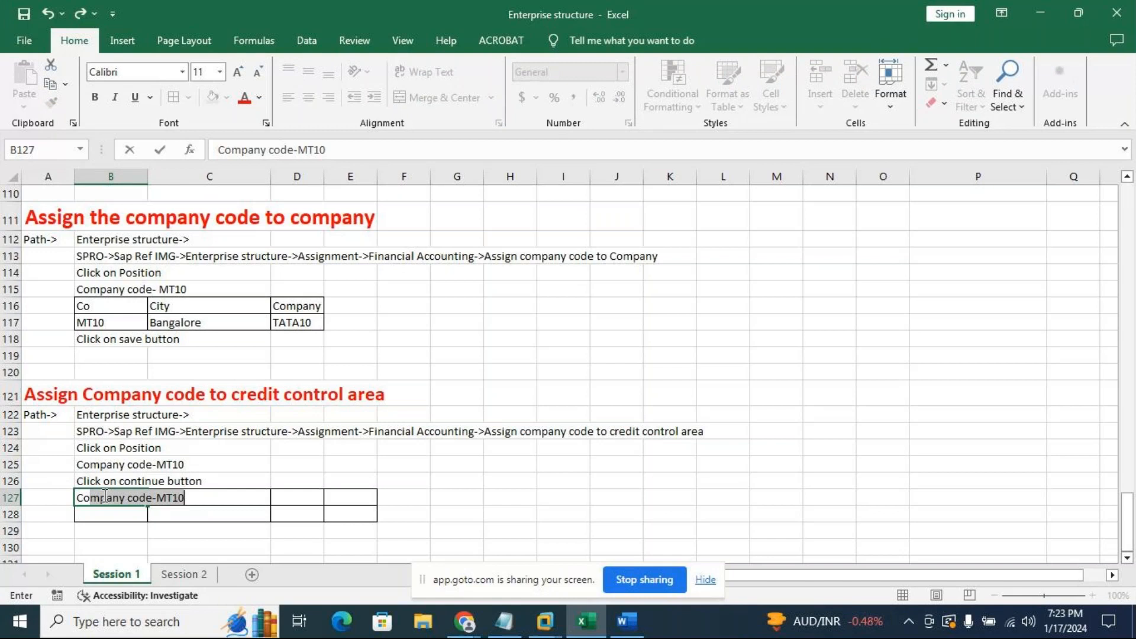
key("BackSpace")
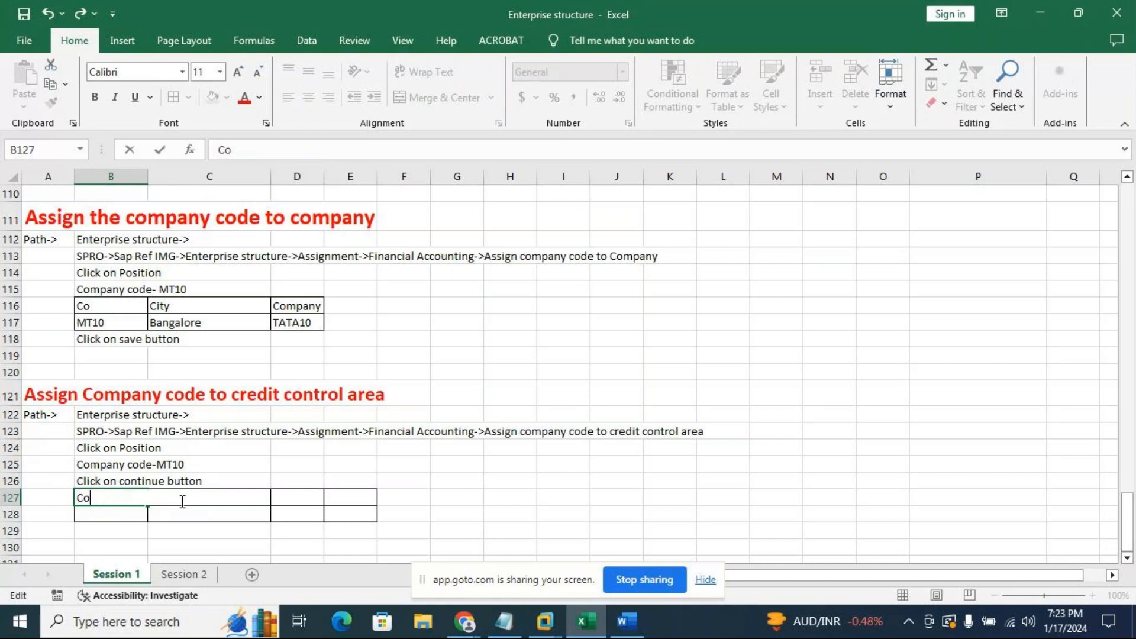
left_click(184, 504)
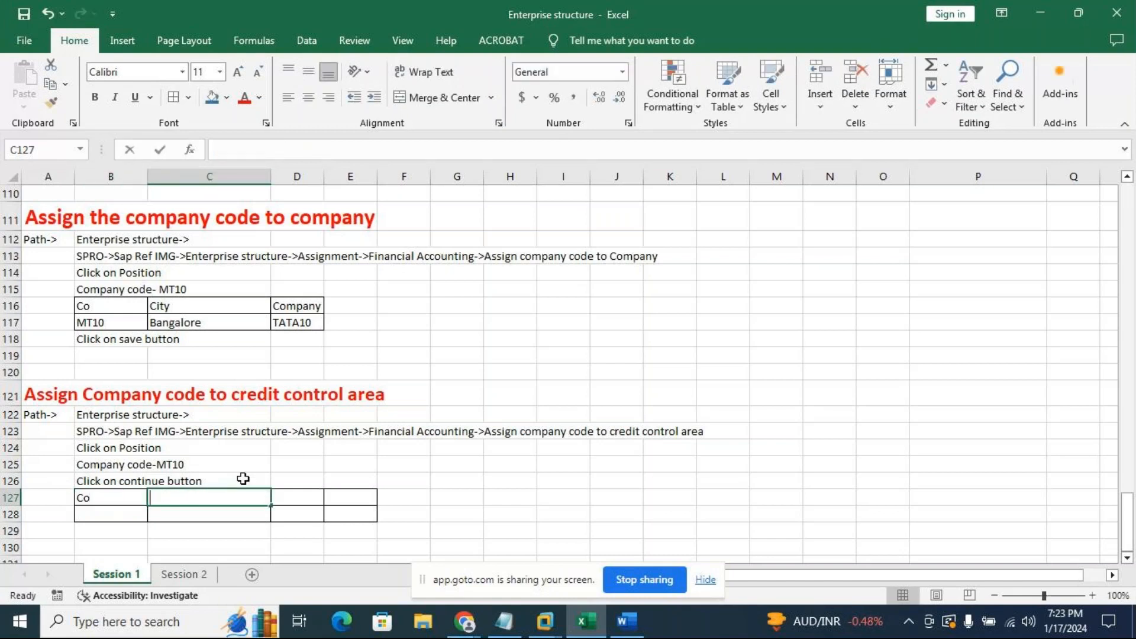
type("City")
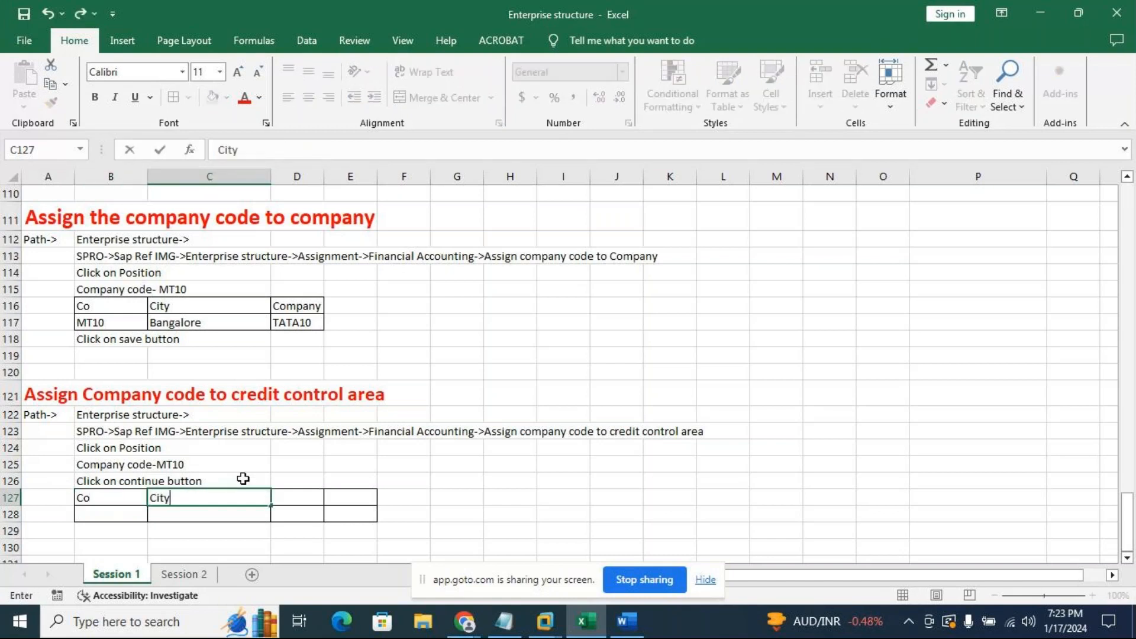
left_click(329, 495)
Check the column headings in SAP, and enter "Company", "City" and "CCAR" in cells C127 to E127 in Excel
mouse_move(545, 622)
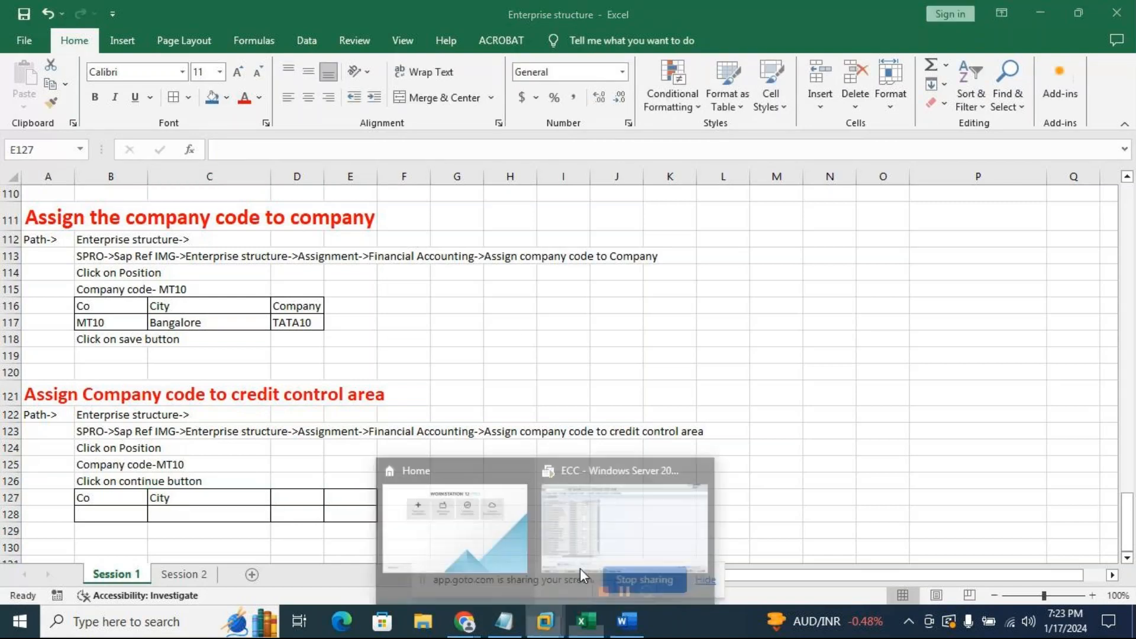
left_click(592, 532)
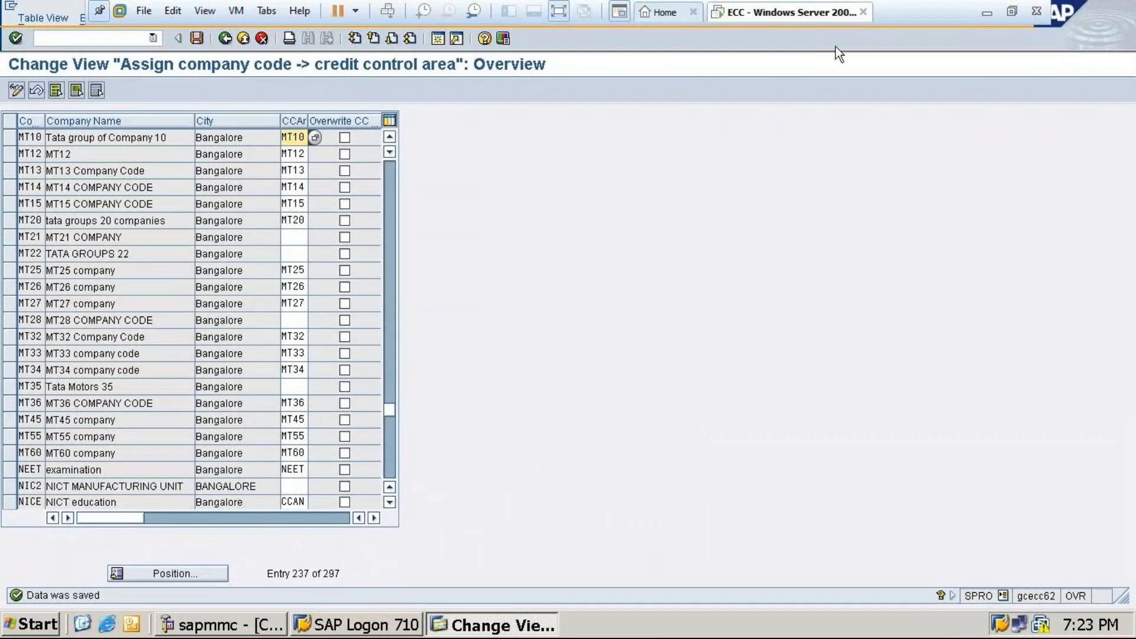
left_click(985, 11)
left_click(195, 498)
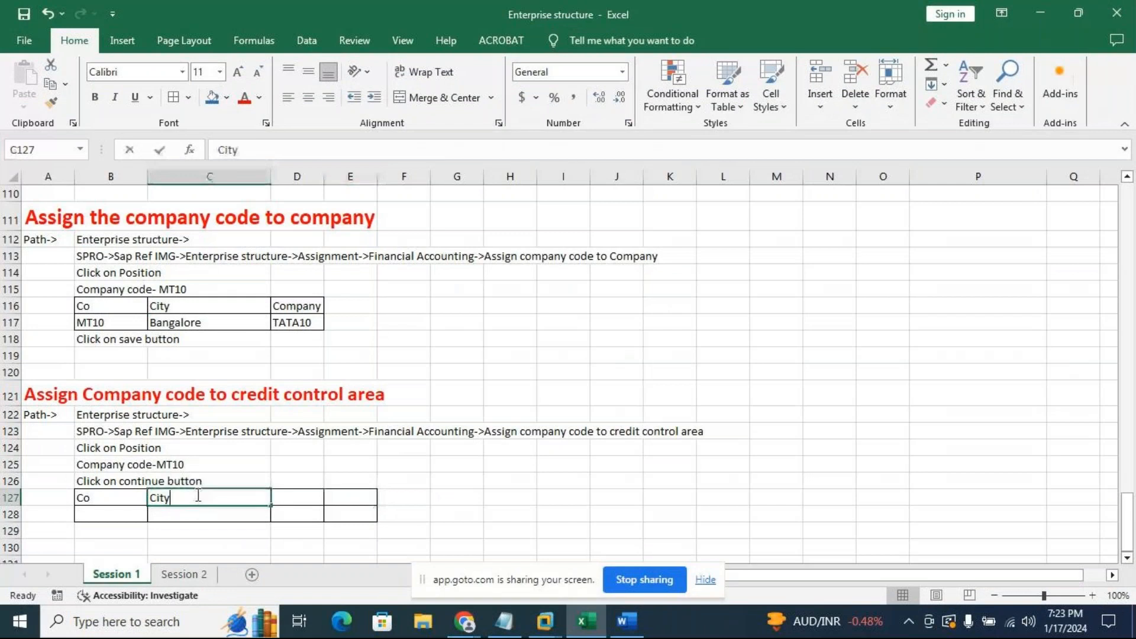
type("Company")
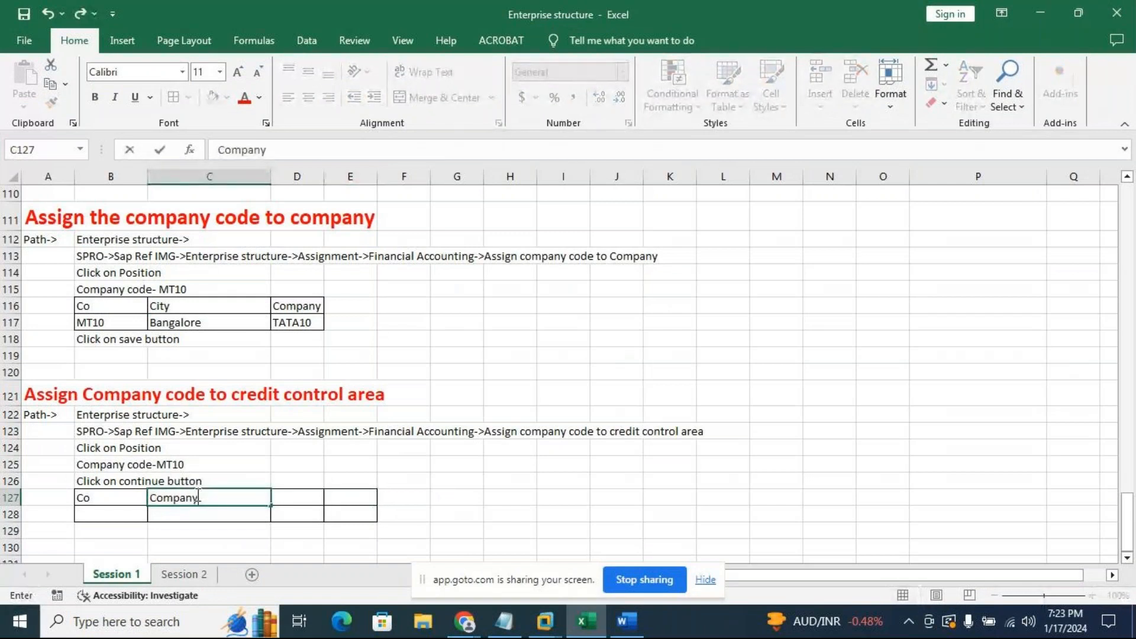
key("Tab")
type("City")
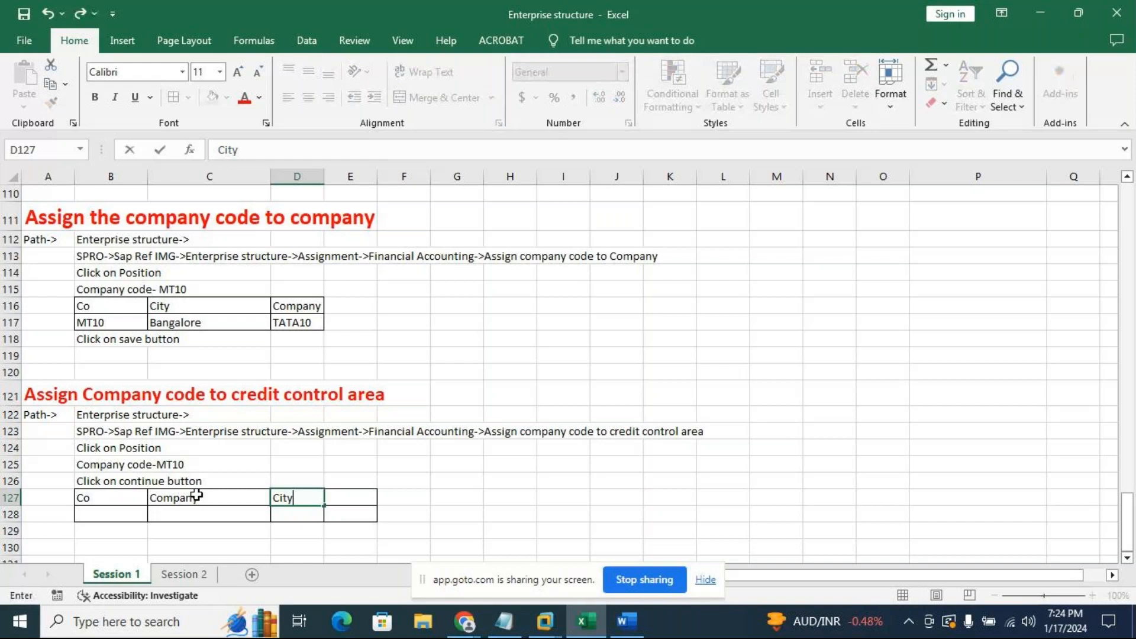
key("Tab")
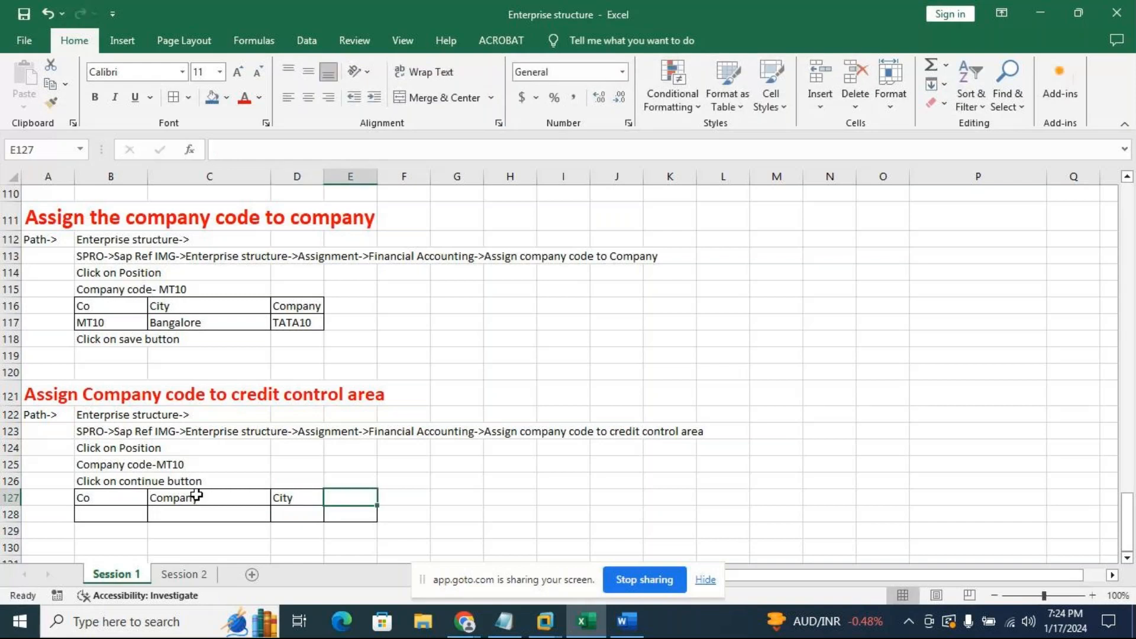
type("CCAR")
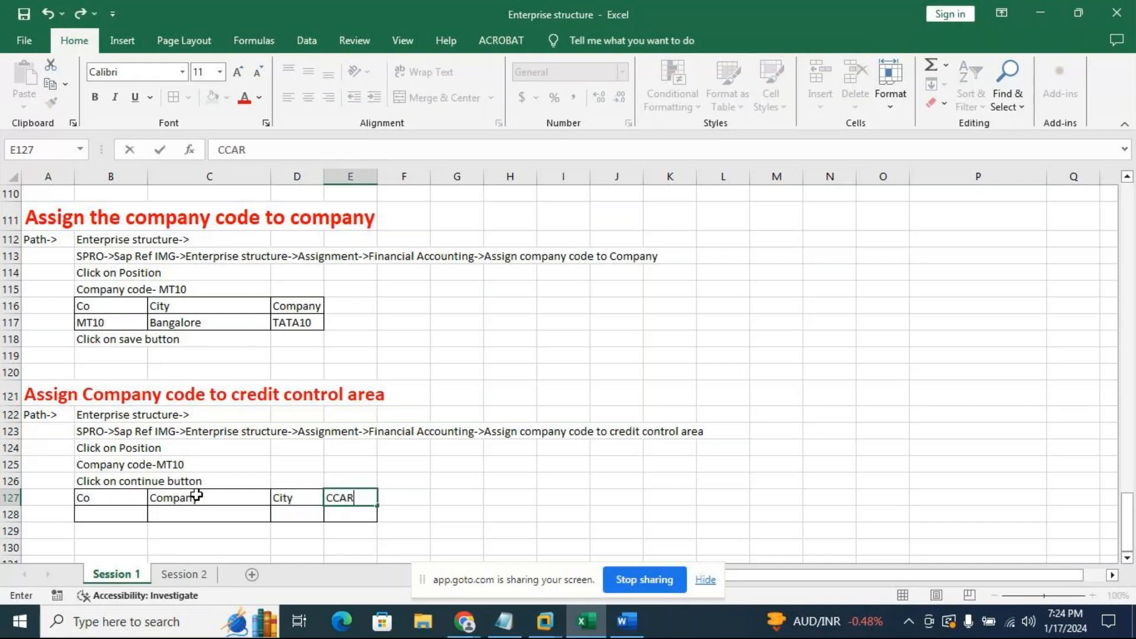
left_click(583, 445)
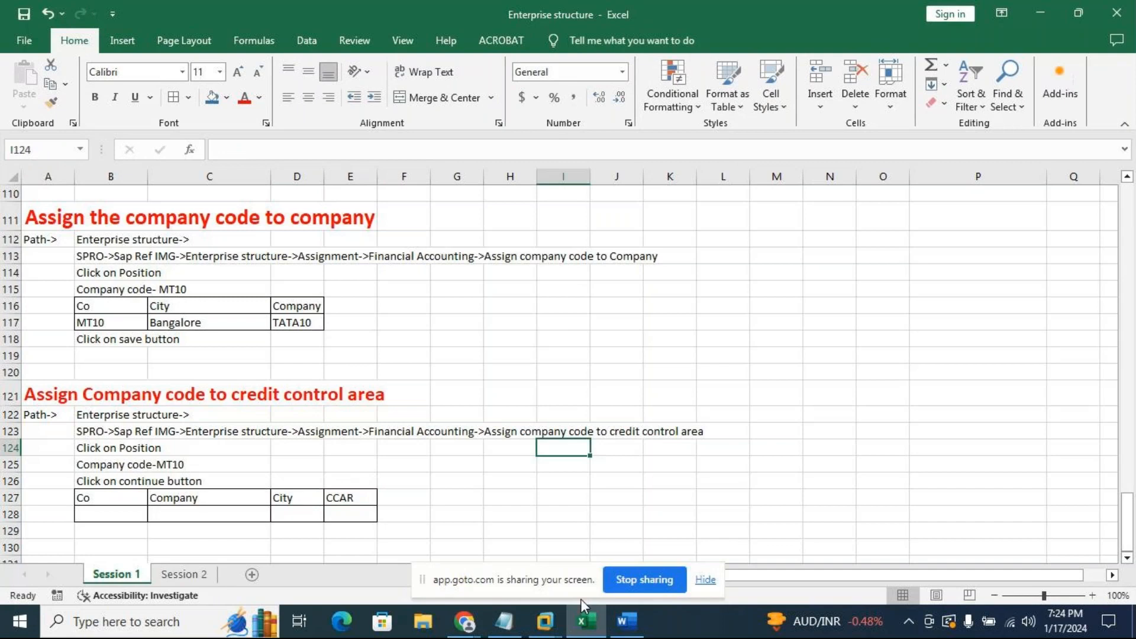
Check the company code row in SAP, and enter "MT10" in cell B128 under the Co heading in Excel
mouse_move(547, 626)
left_click(616, 532)
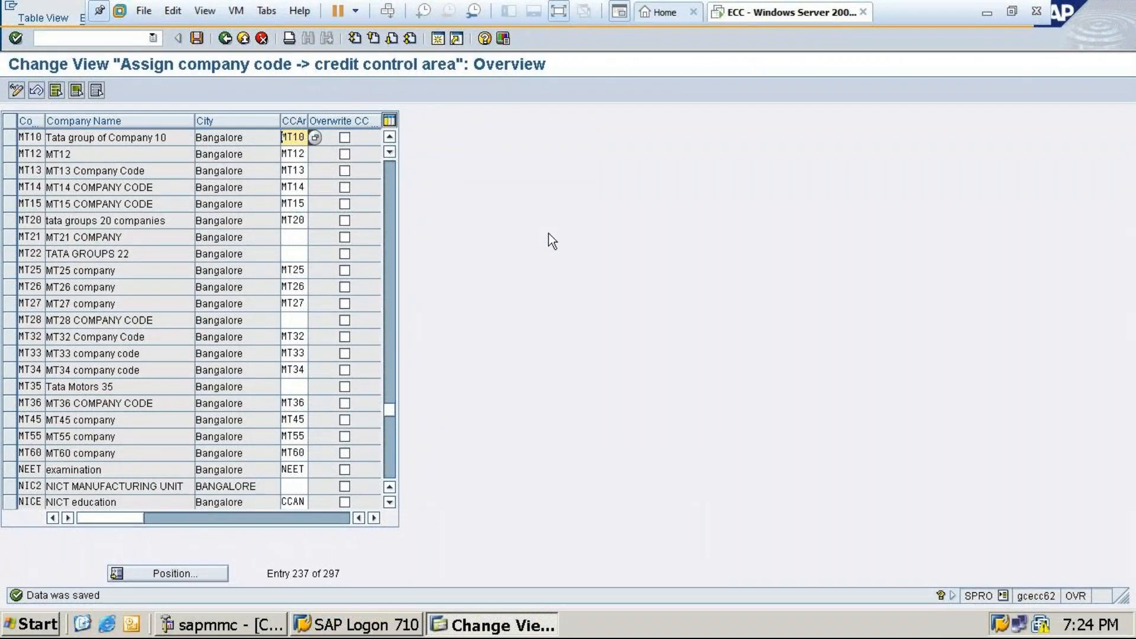
key("alt+Tab")
left_click(123, 509)
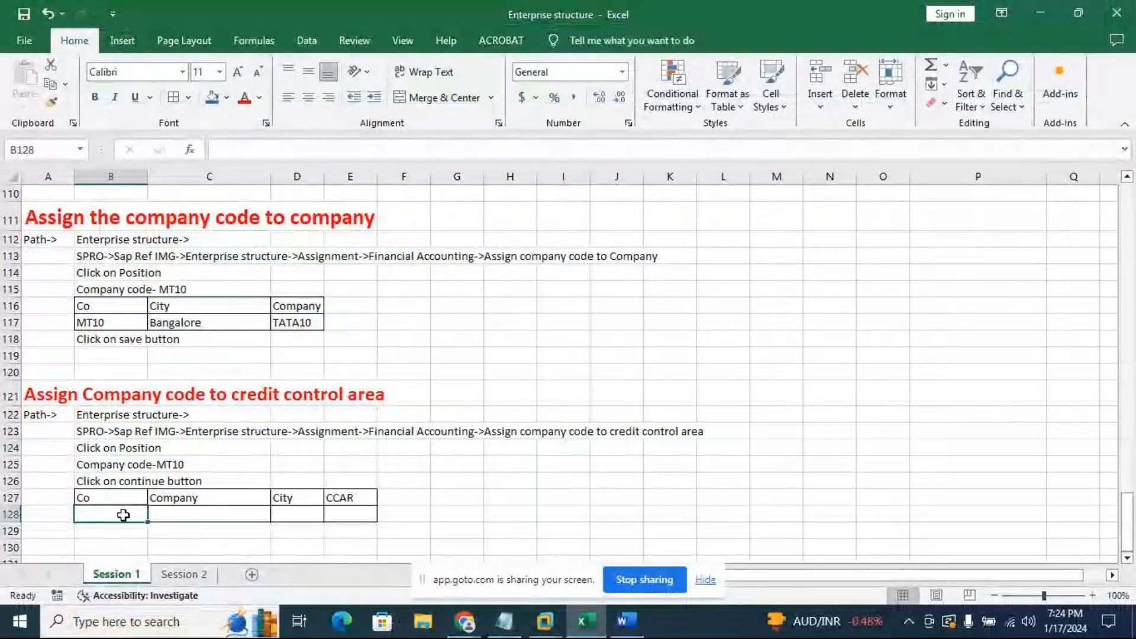
type("MT10")
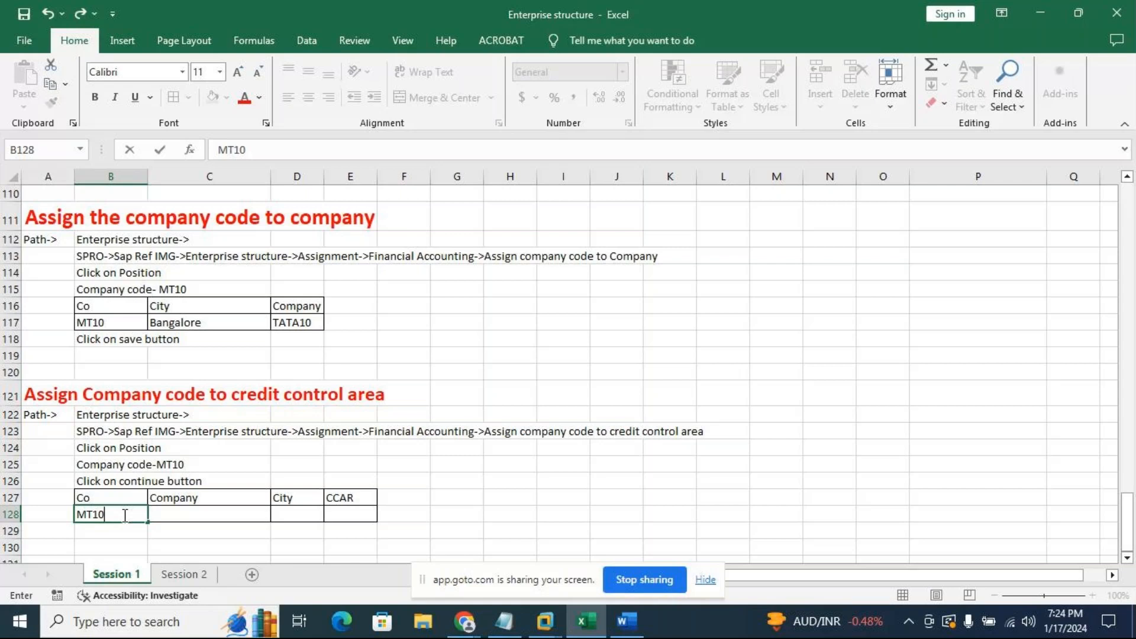
key("Tab")
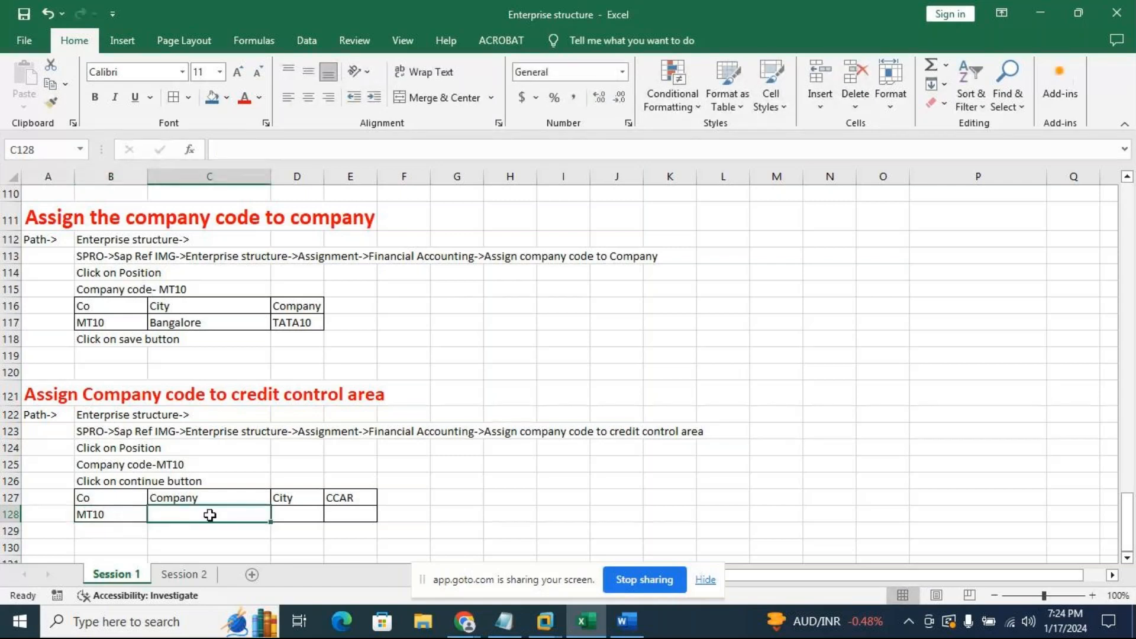
Check the company name in SAP, enter "Tata group of company 10" in cell C128 in Excel, and widen columns C and D
mouse_move(545, 622)
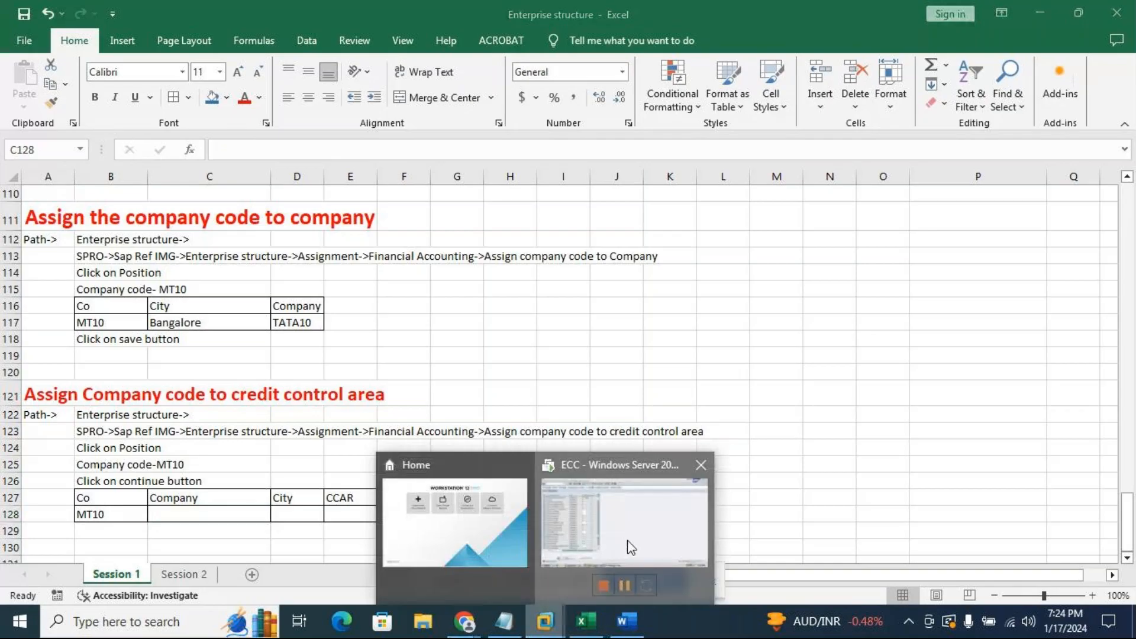
left_click(628, 548)
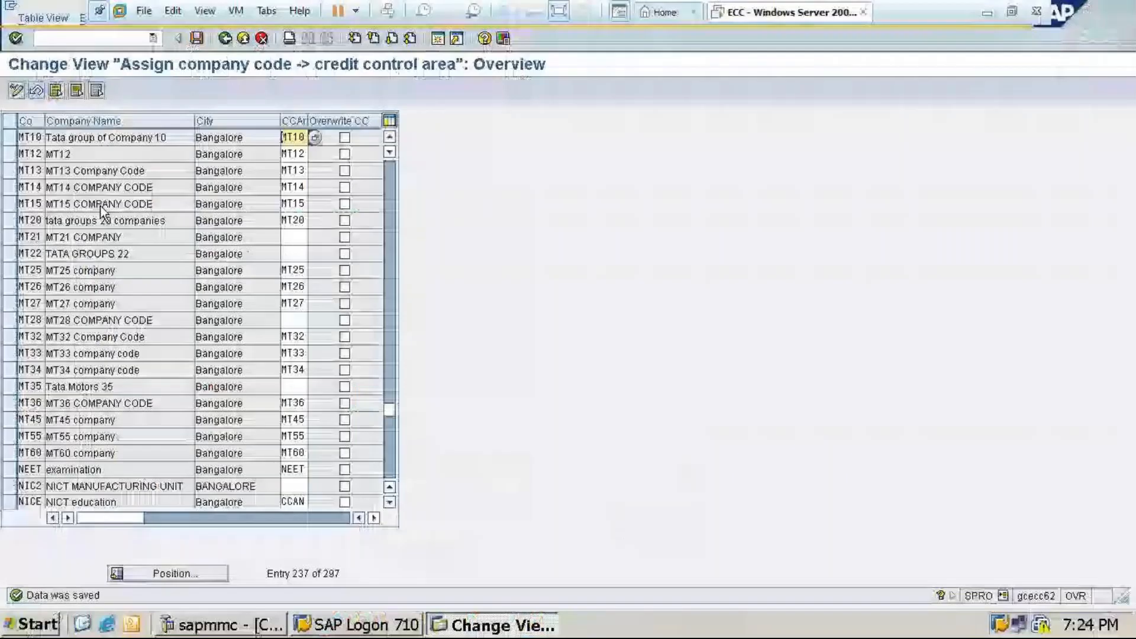
left_click(990, 15)
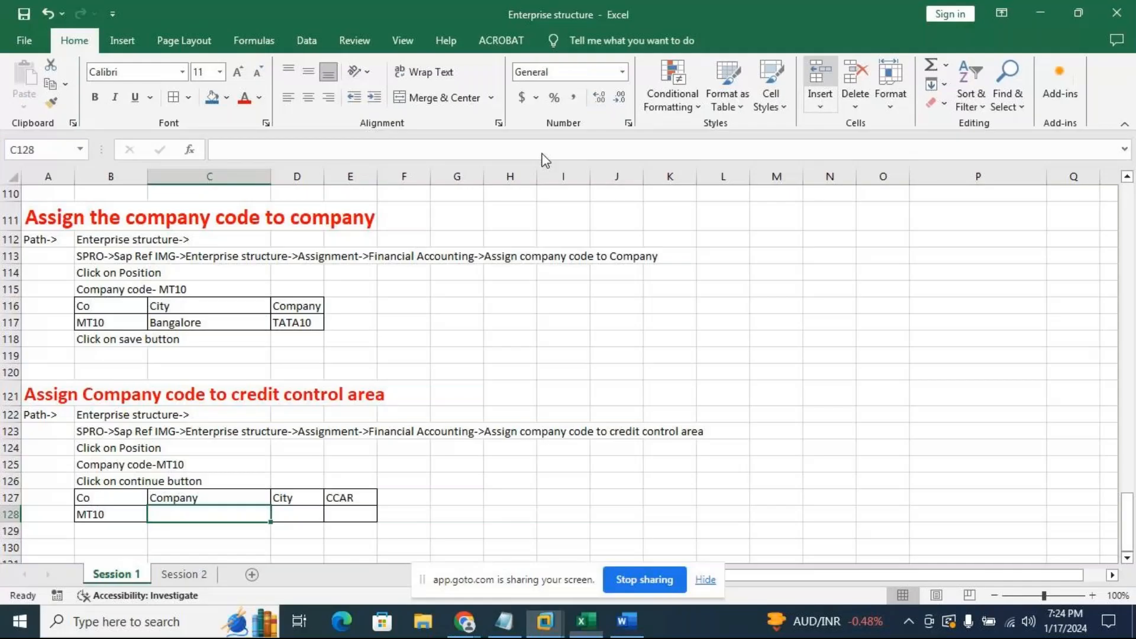
type("Tata group")
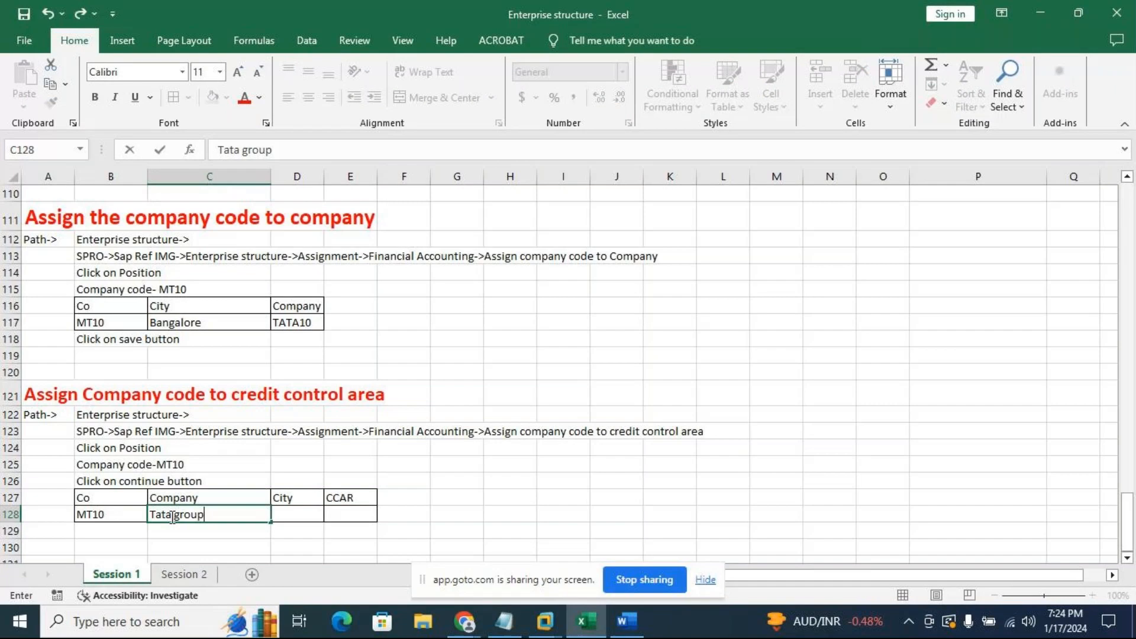
type(" of company 10")
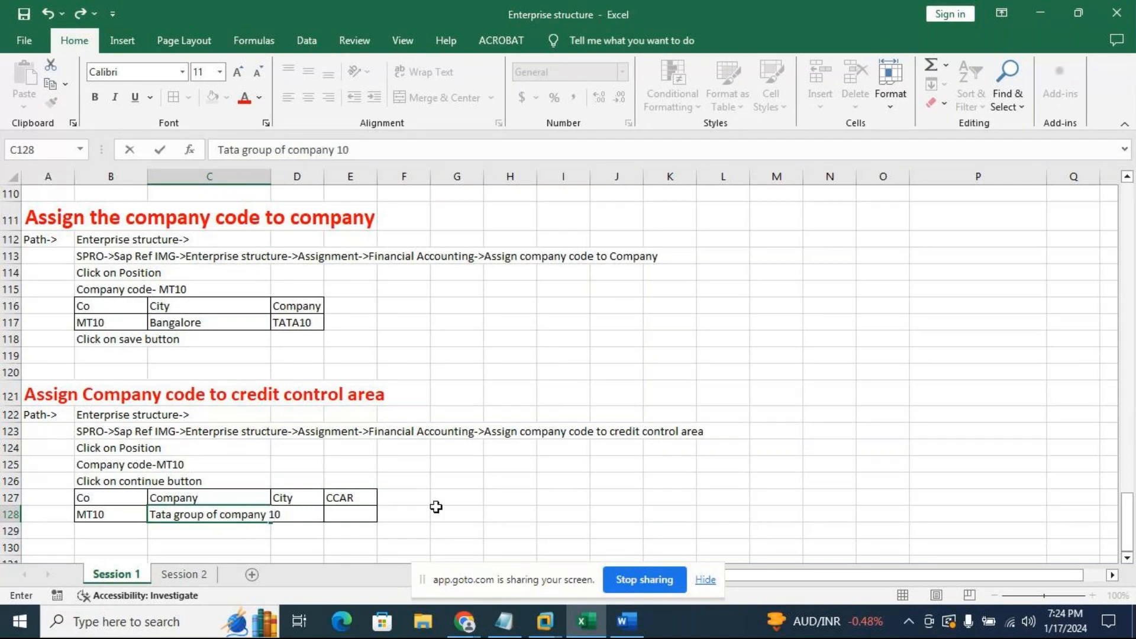
left_click(437, 503)
left_click_drag(271, 177, 377, 176)
Enter "Bangalore" under City in cell D128 and "MT10" under CCAR in cell E128
left_click(317, 514)
type("Bangalore")
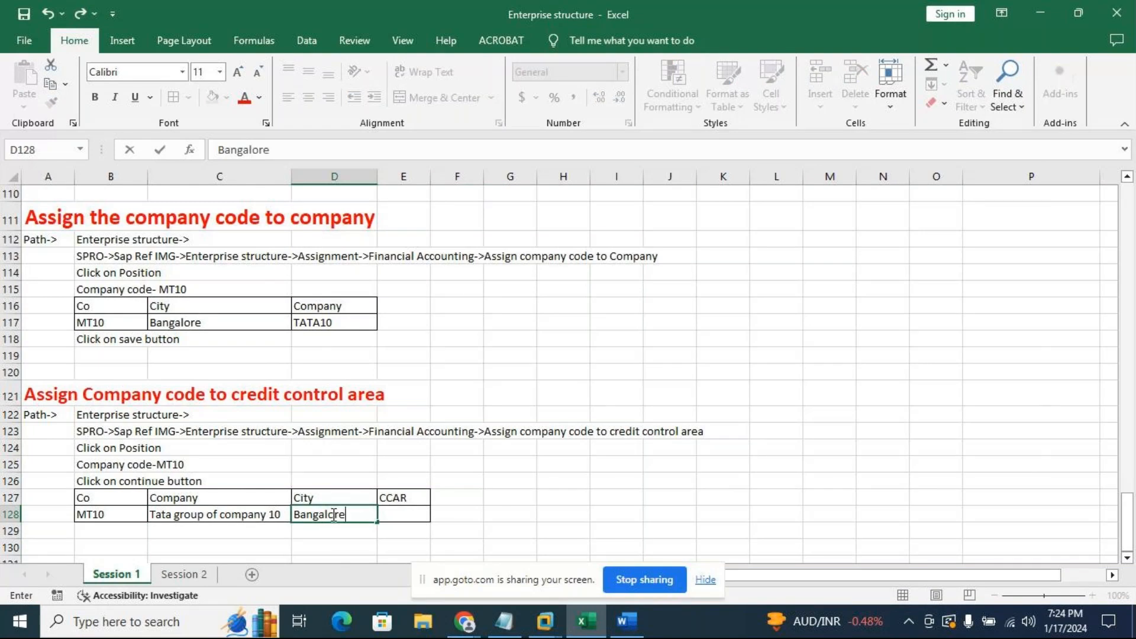
left_click(387, 514)
type("M")
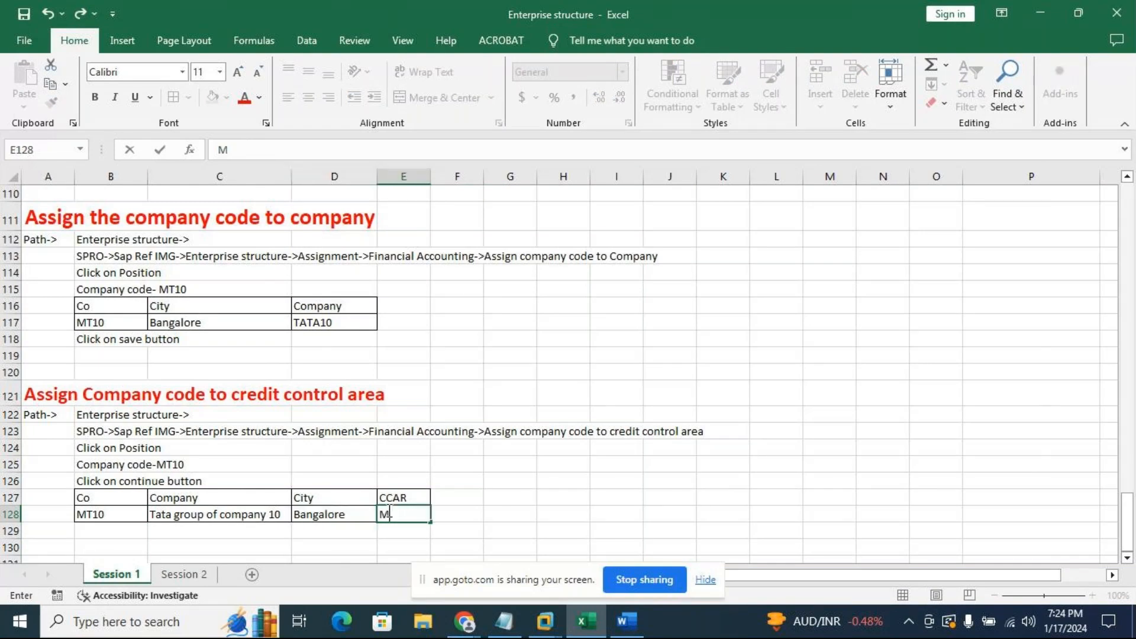
type("T10")
left_click(509, 500)
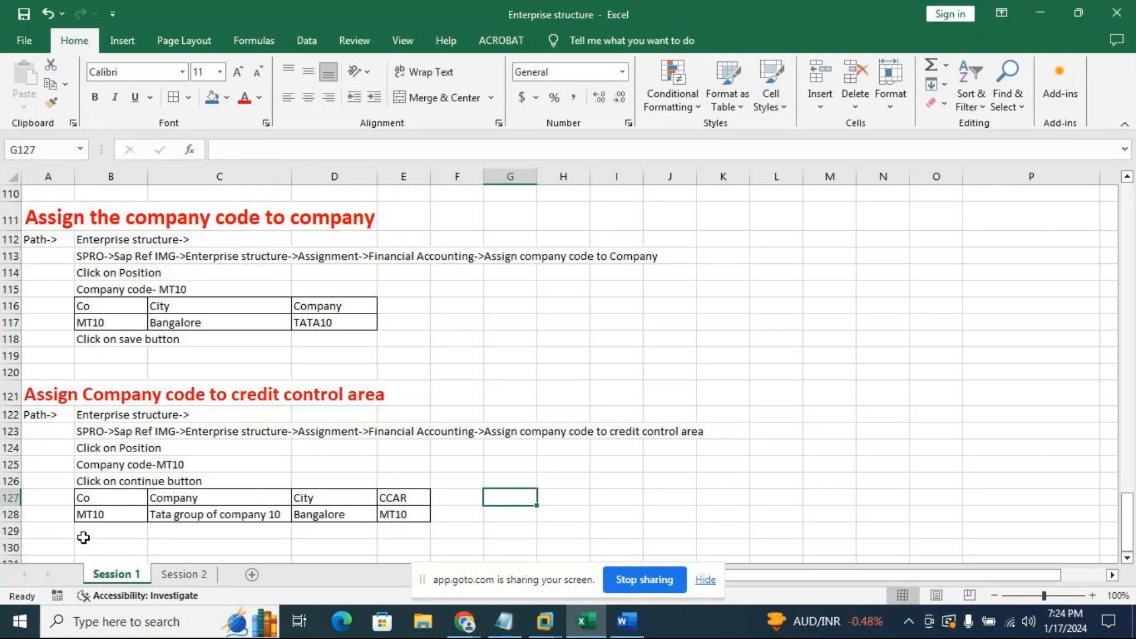
Enter the instruction "Click on save button & save with the company" in cell B129 below the table
left_click(83, 538)
type("Click on s")
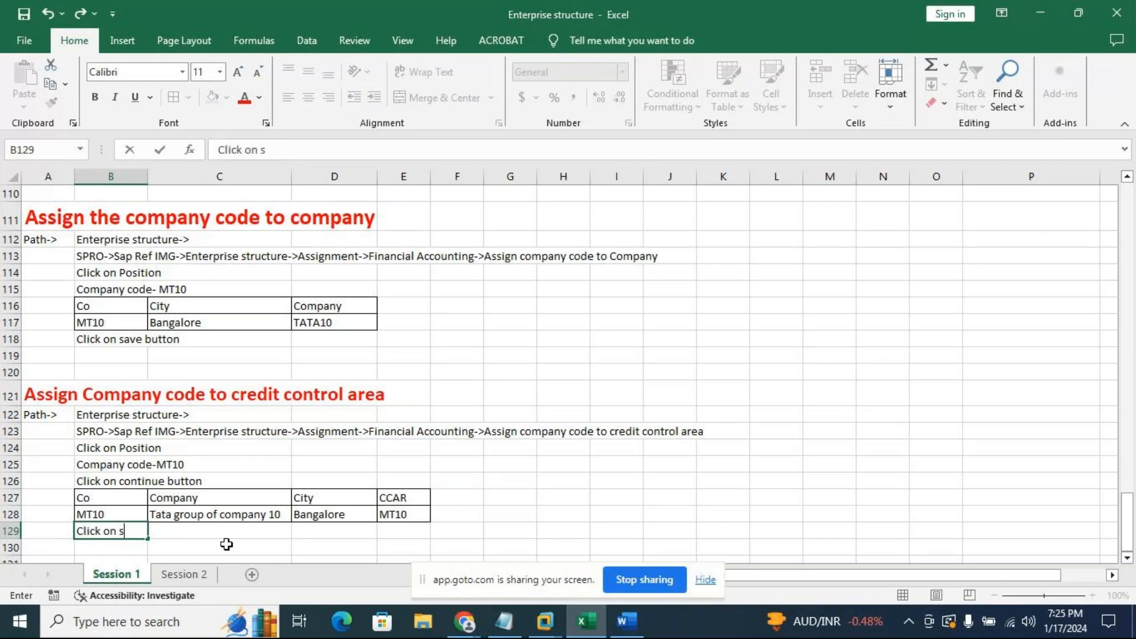
type("ave button")
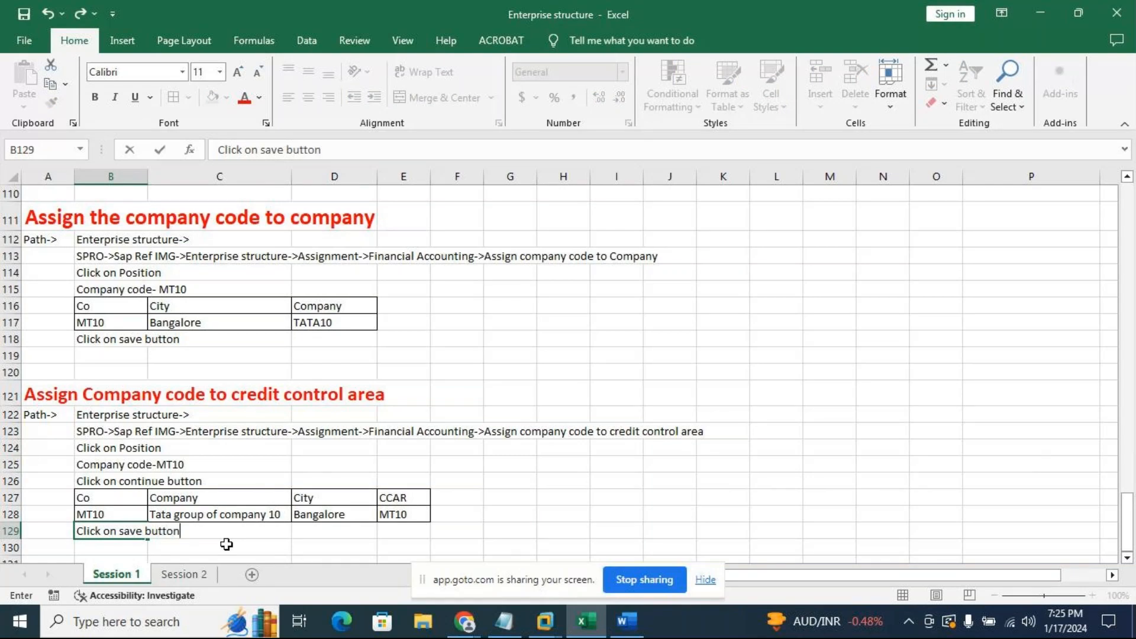
type(" & save C")
key("BackSpace")
type("with the ")
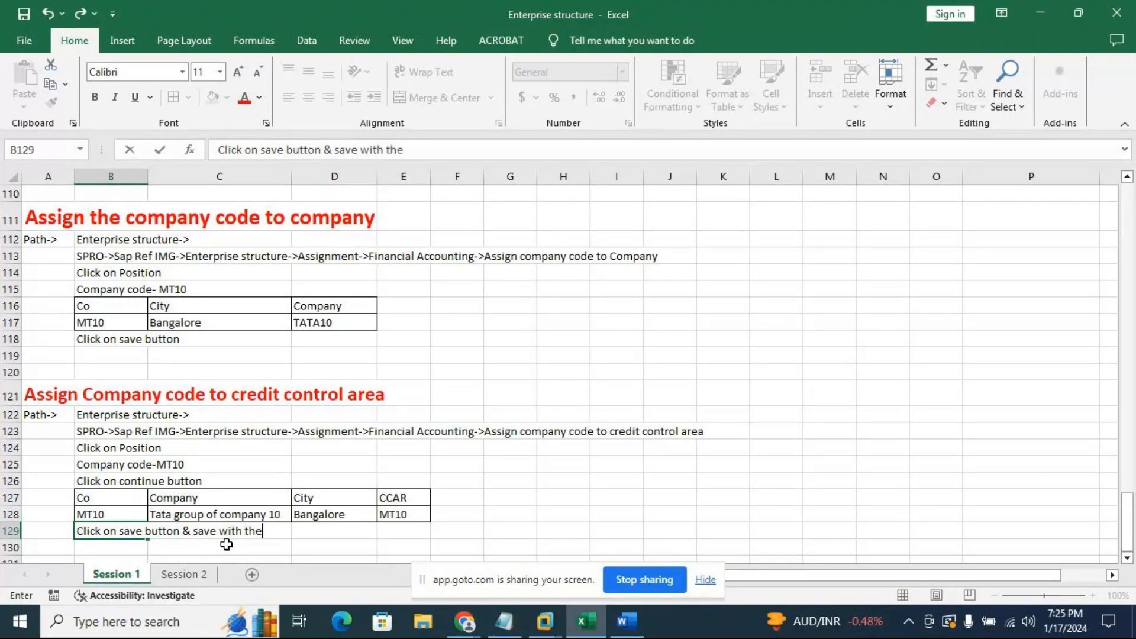
type("company")
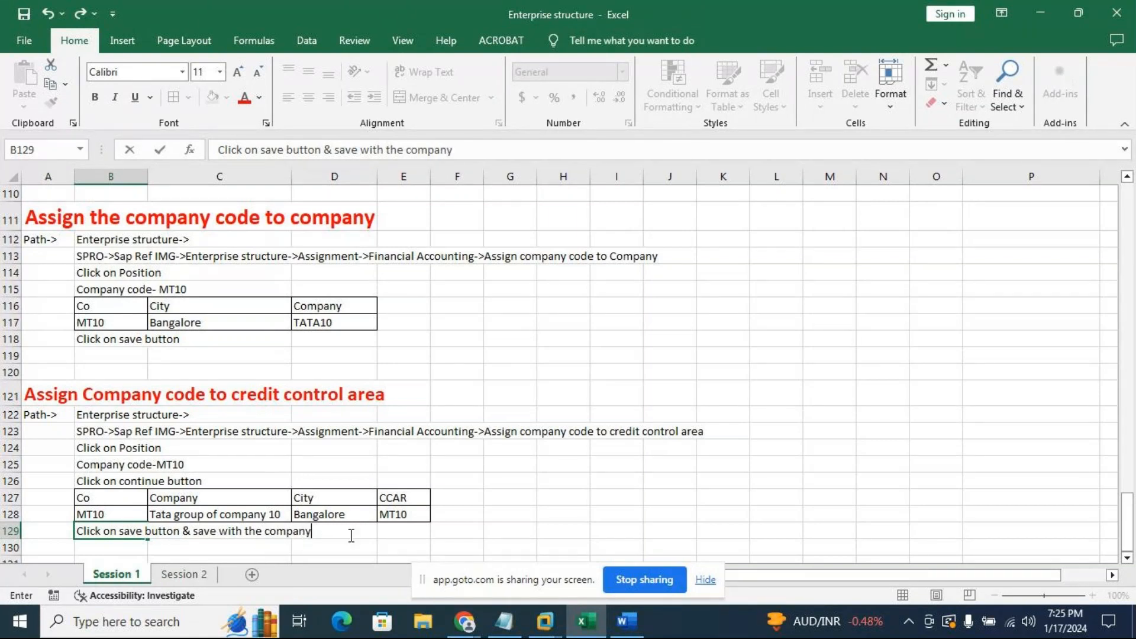
key("Return")
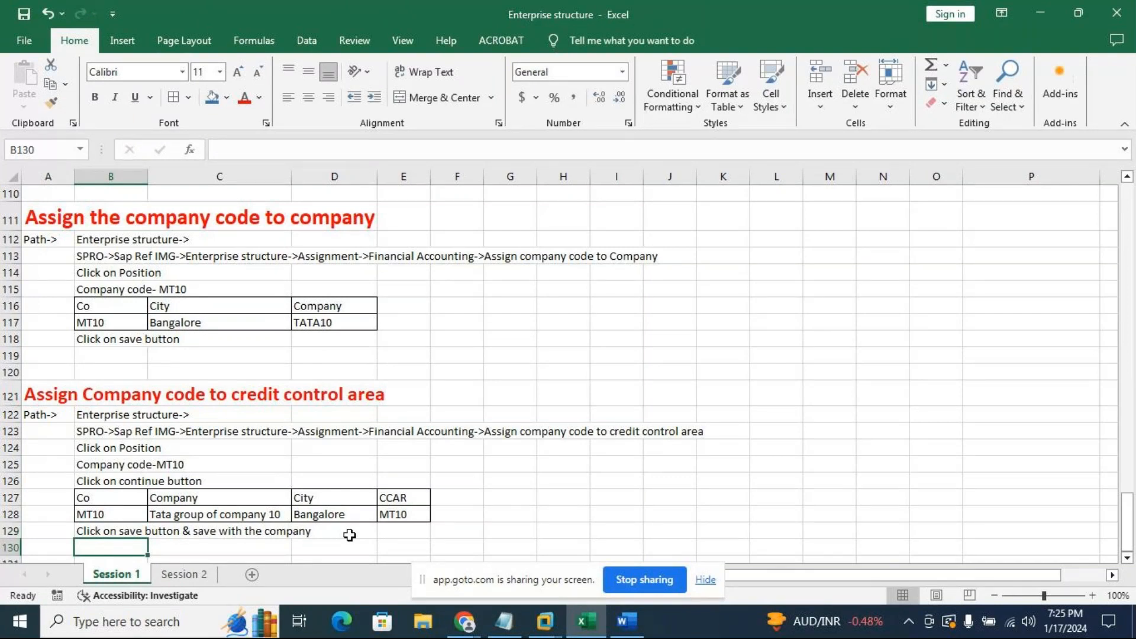
Go back in SAP from the credit control area assignment view to the Display IMG structure, and return to Excel
mouse_move(544, 621)
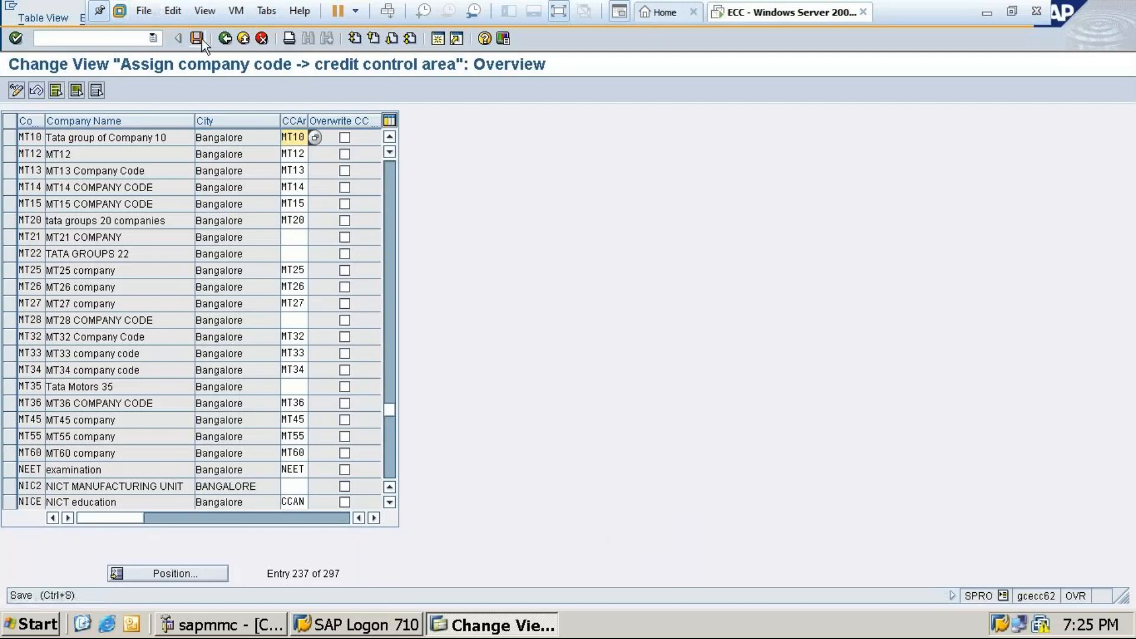
left_click(224, 38)
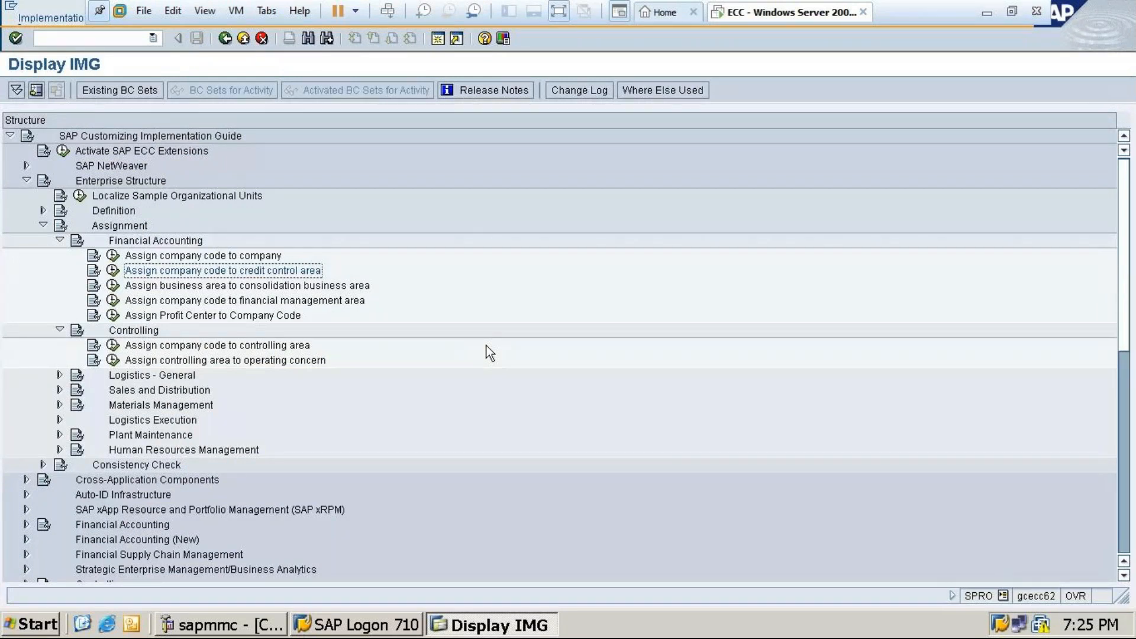
left_click(982, 13)
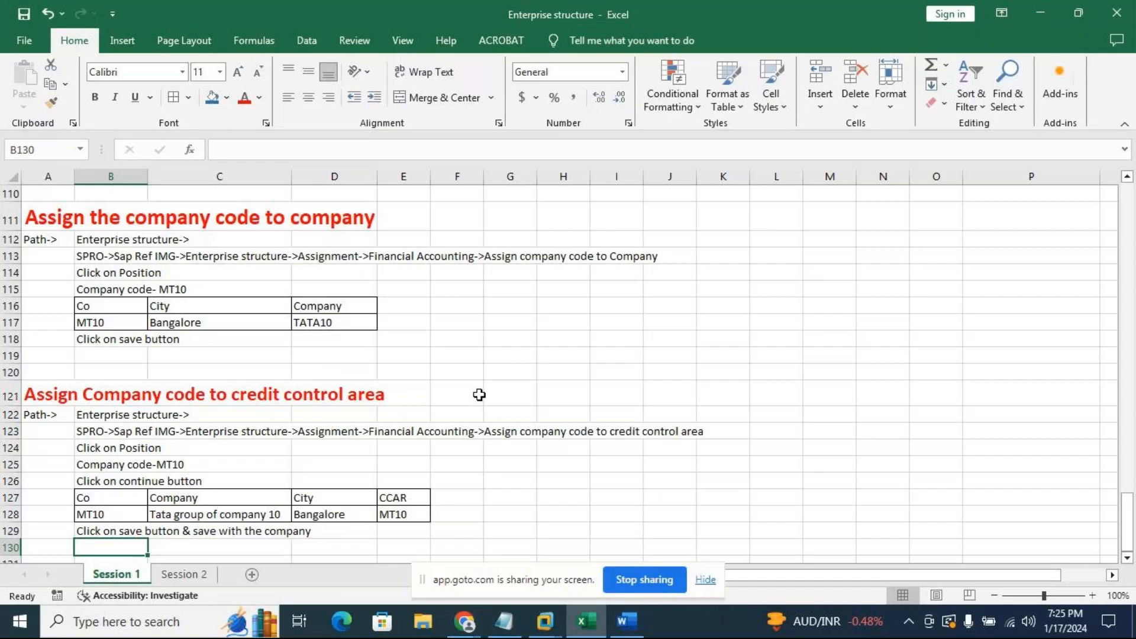
Review the Session 1 notes from the assignment and definition sections up to the Step-1 list of T-codes
scroll(480, 395, "up", 8)
scroll(480, 395, "up", 11)
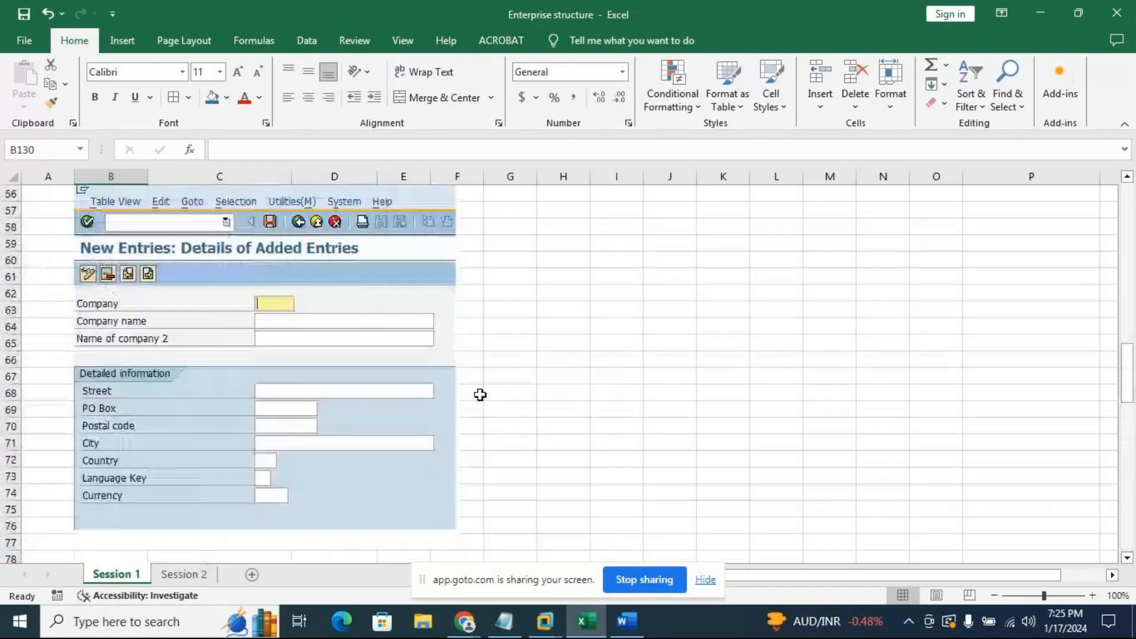
scroll(480, 395, "down", 6)
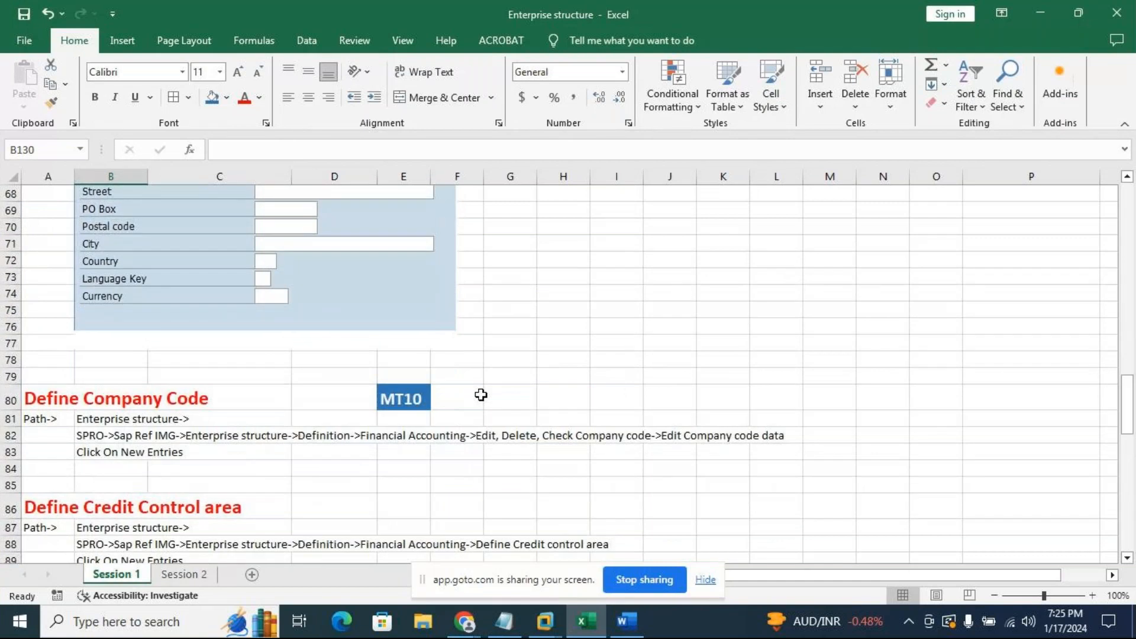
scroll(481, 394, "down", 2)
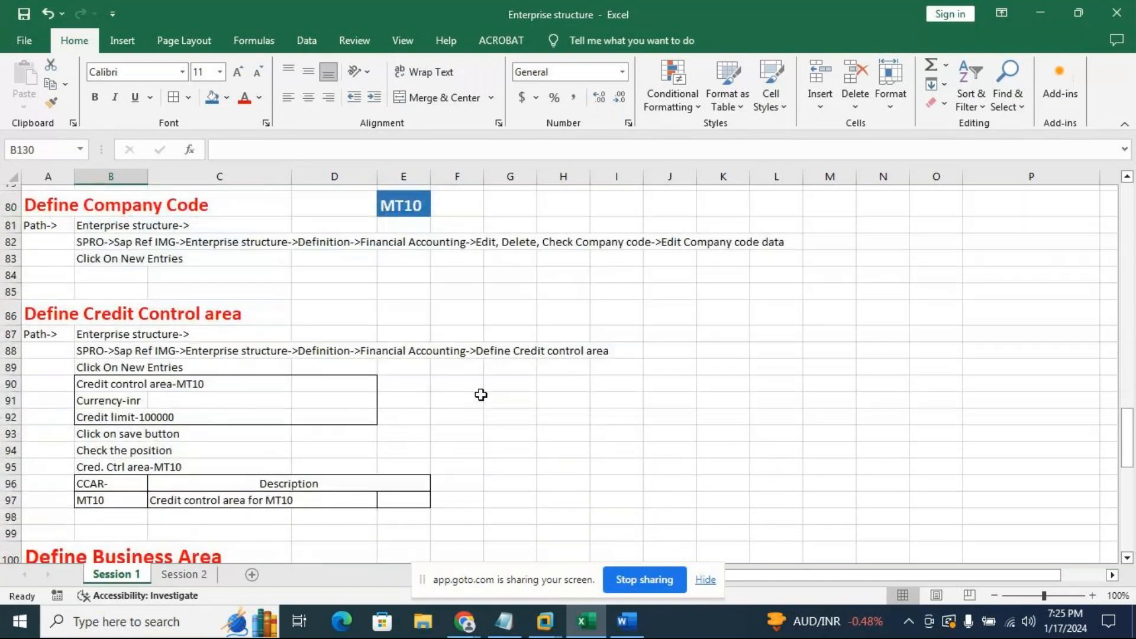
scroll(480, 394, "up", 2)
scroll(480, 395, "up", 7)
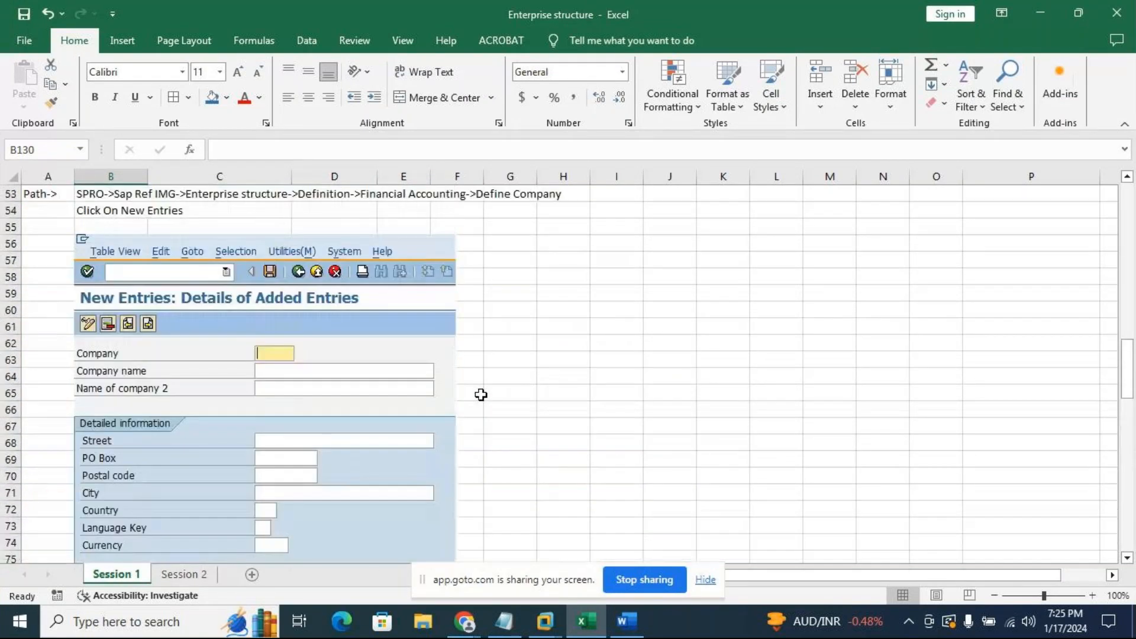
scroll(481, 395, "up", 2)
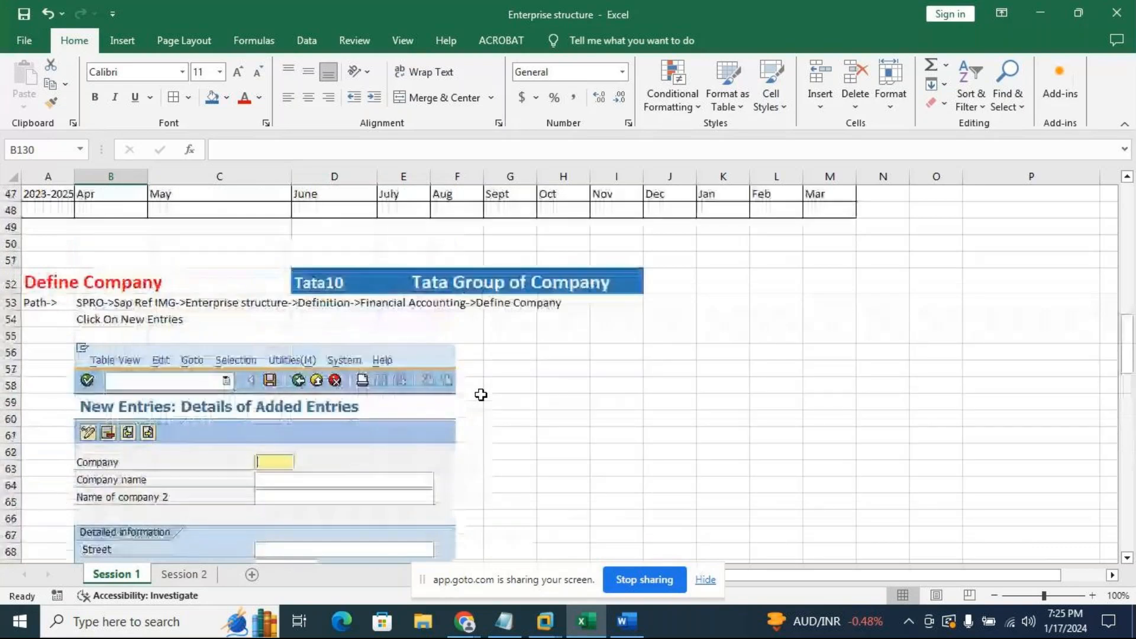
scroll(480, 395, "up", 3)
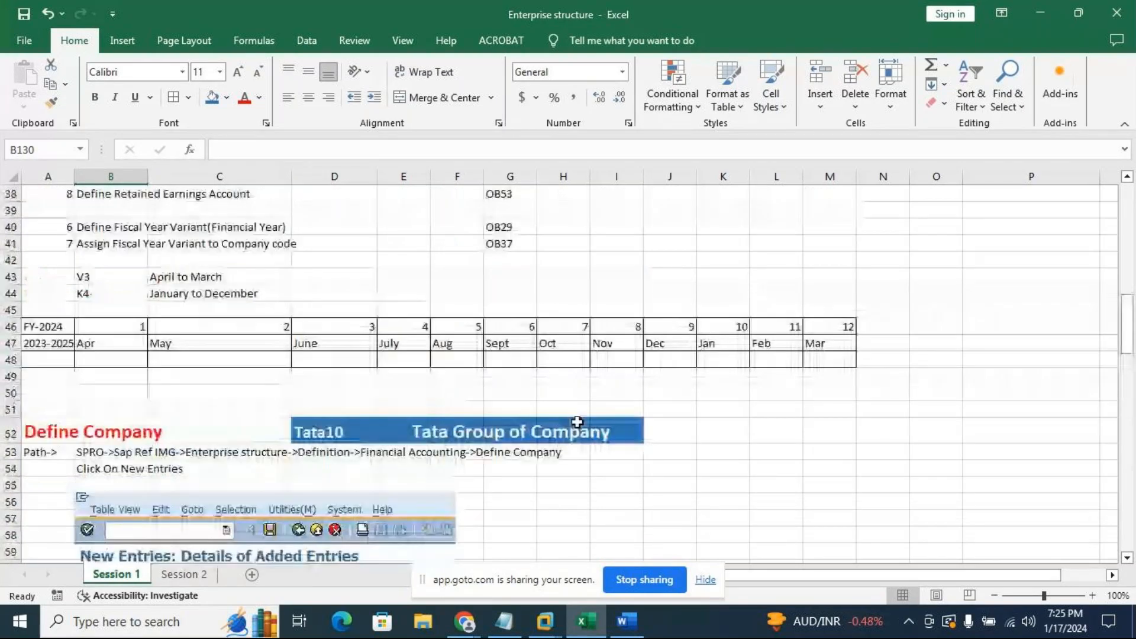
scroll(293, 325, "up", 5)
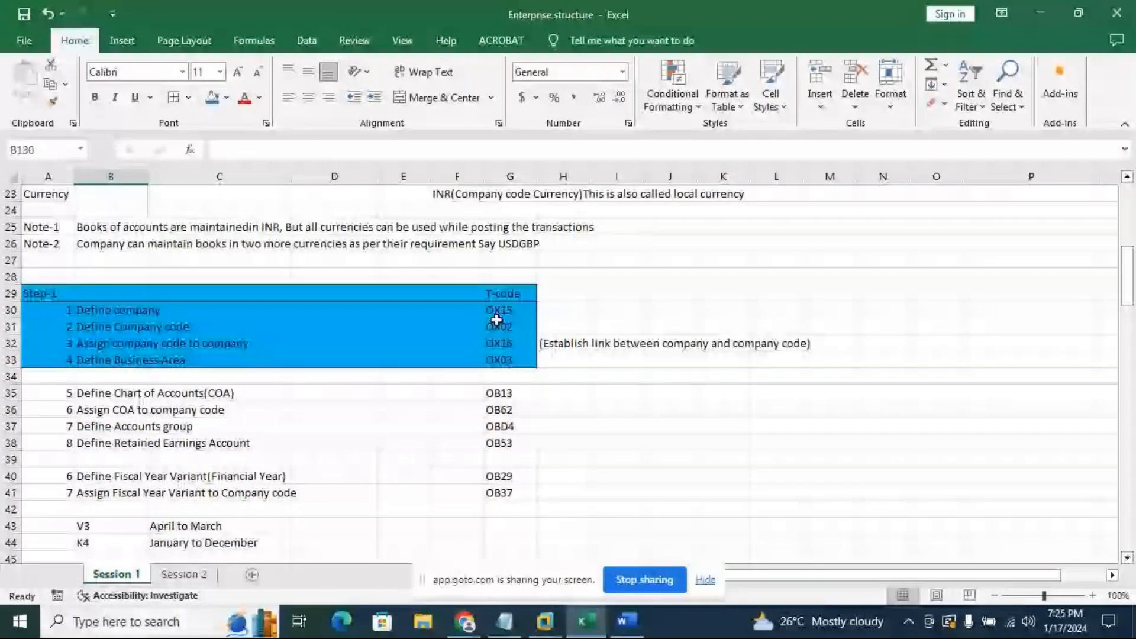
Switch to SAP, expand Financial Accounting under Enterprise Structure > Definition, and review the definition and assignment activities
key("alt+Tab")
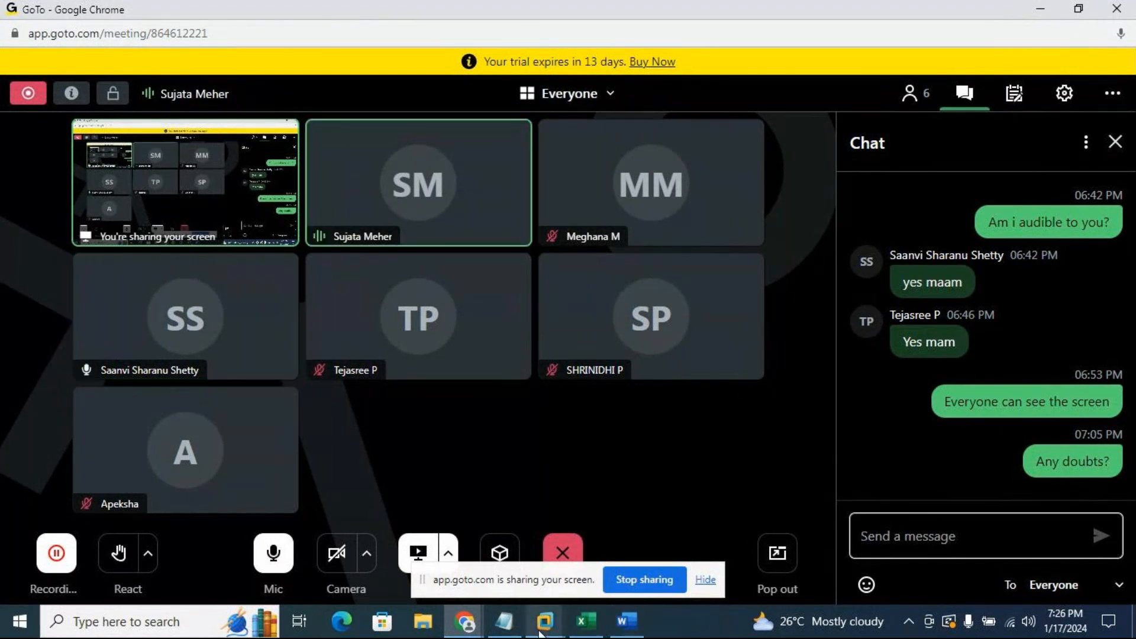
mouse_move(543, 633)
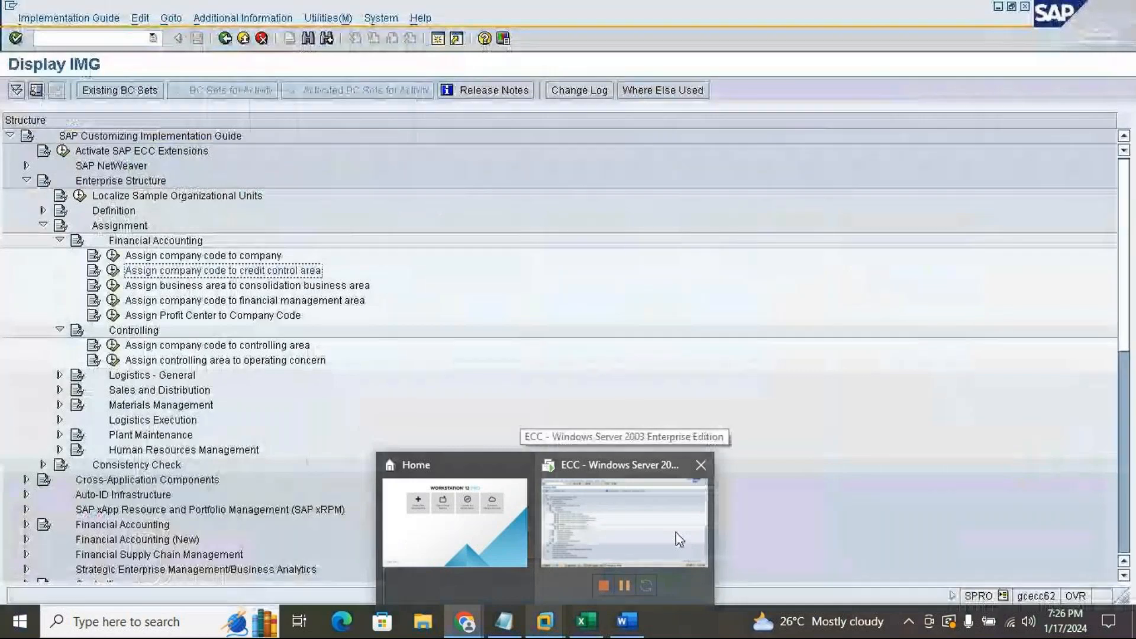
left_click(679, 540)
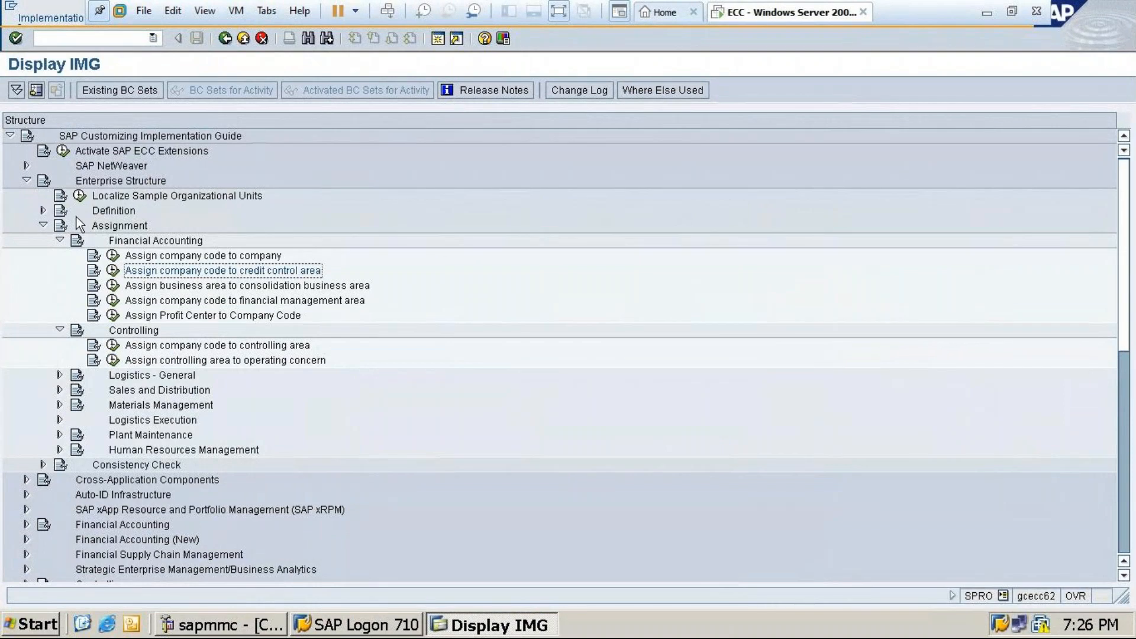
left_click(42, 212)
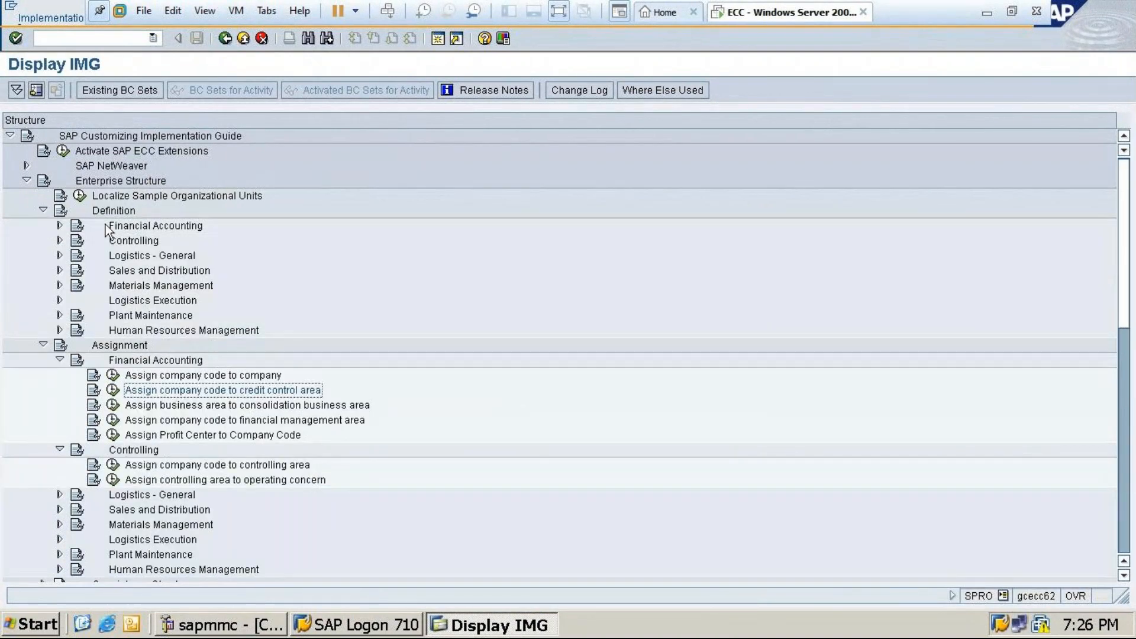
left_click(60, 226)
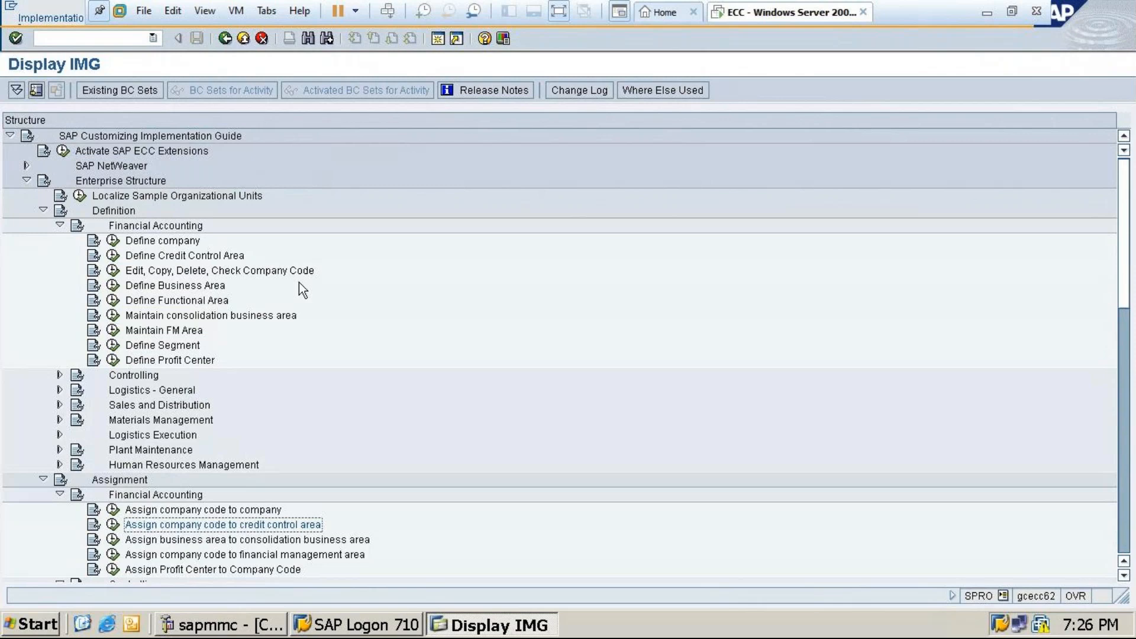
scroll(385, 337, "down", 1)
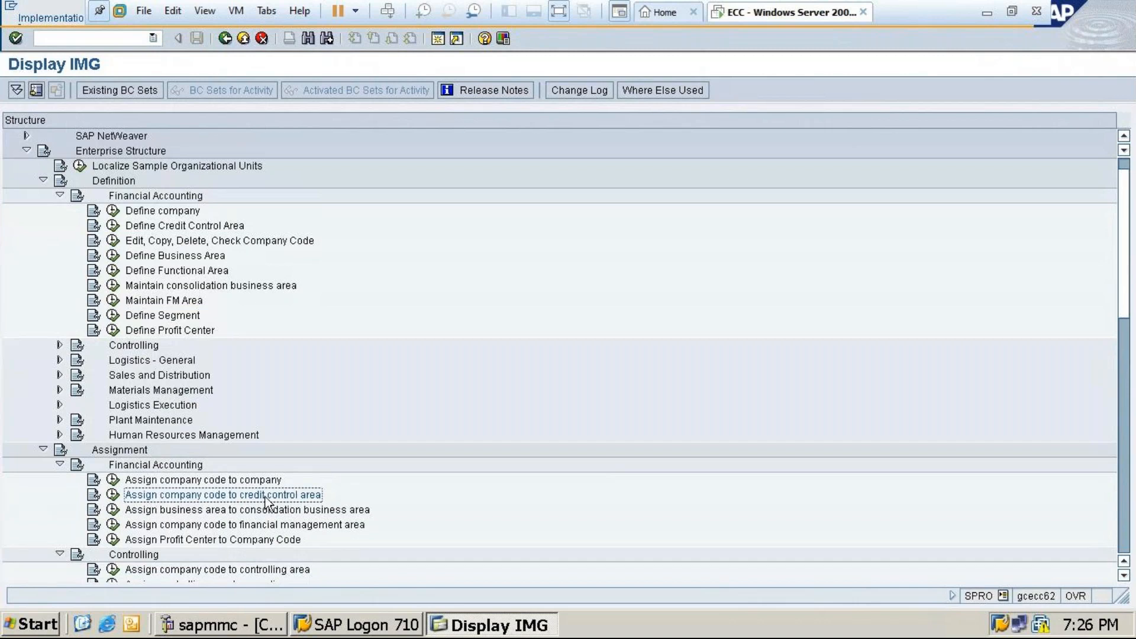
scroll(373, 478, "down", 1)
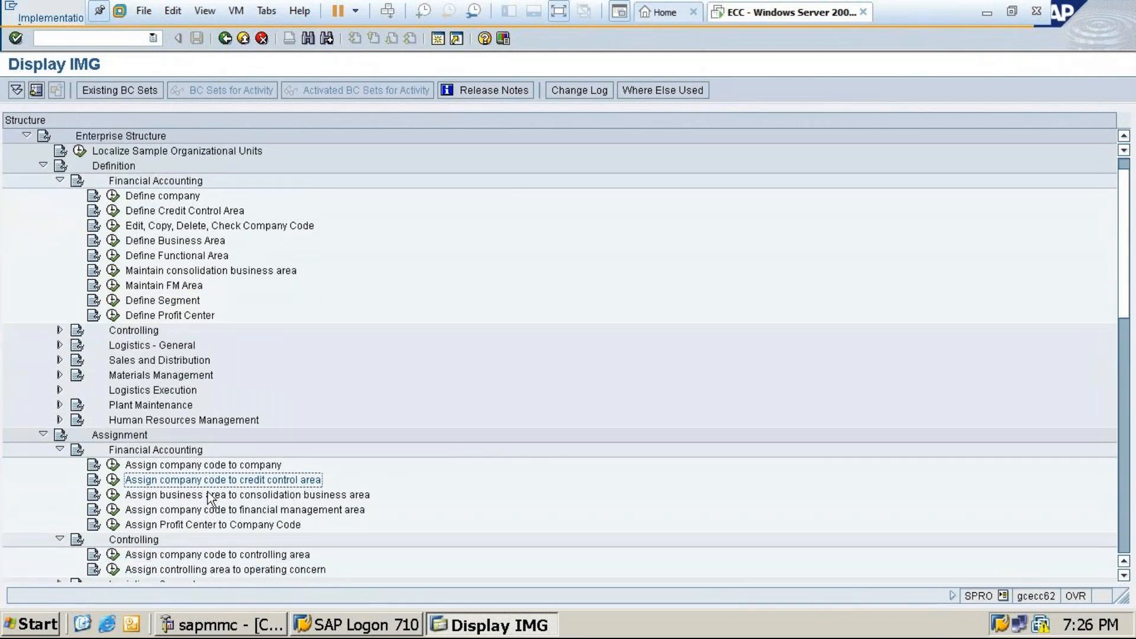
scroll(533, 380, "down", 2)
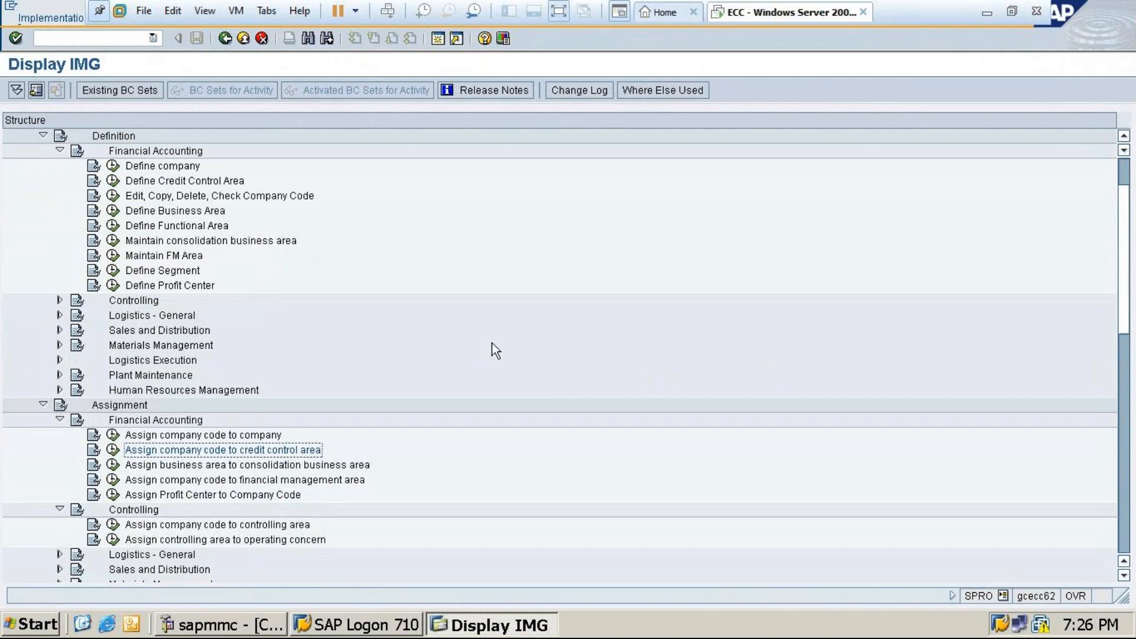
scroll(457, 336, "up", 3)
scroll(457, 335, "up", 1)
Leave the implementation guide, enter the transaction code spro on the project customizing screen, and go back to SAP Easy Access
left_click(73, 36)
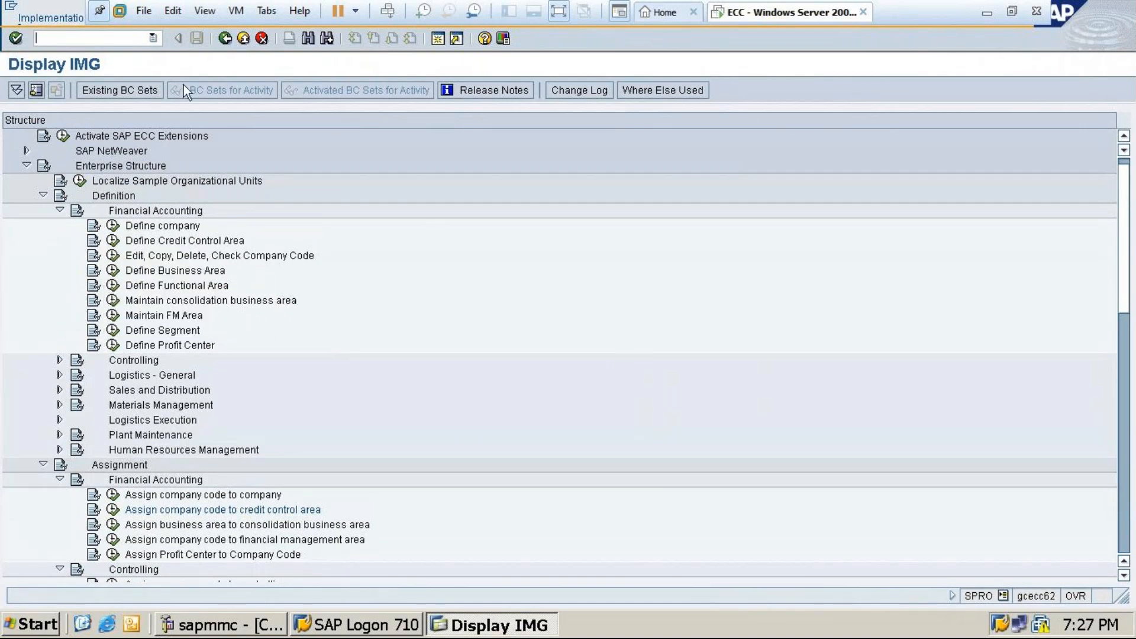
left_click(226, 39)
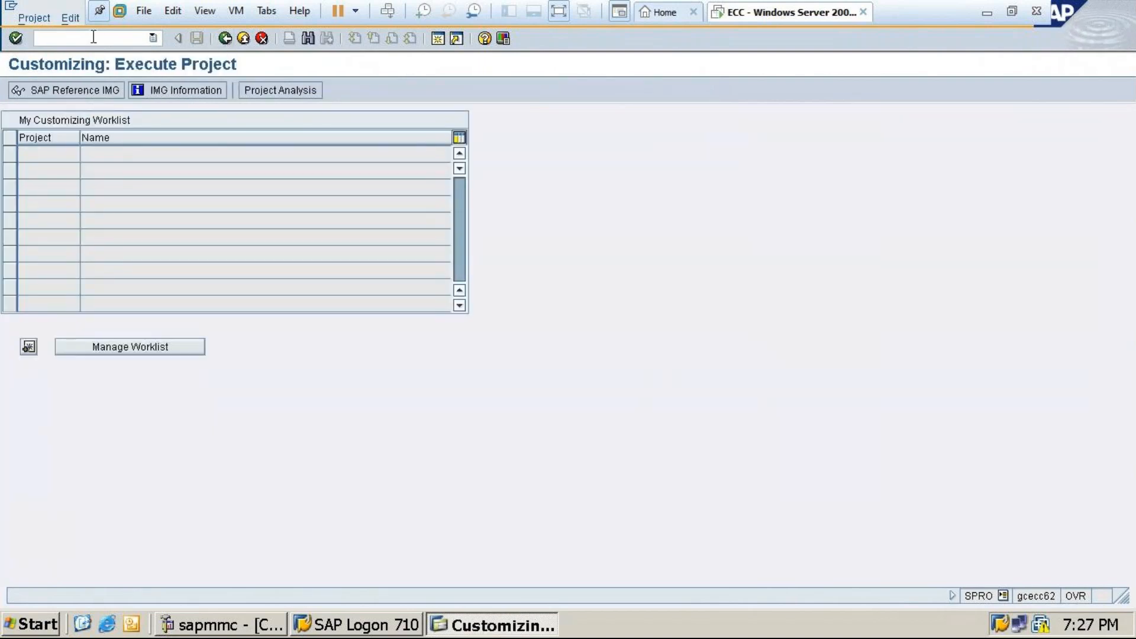
left_click(90, 38)
type("spro")
key("Return")
left_click(223, 38)
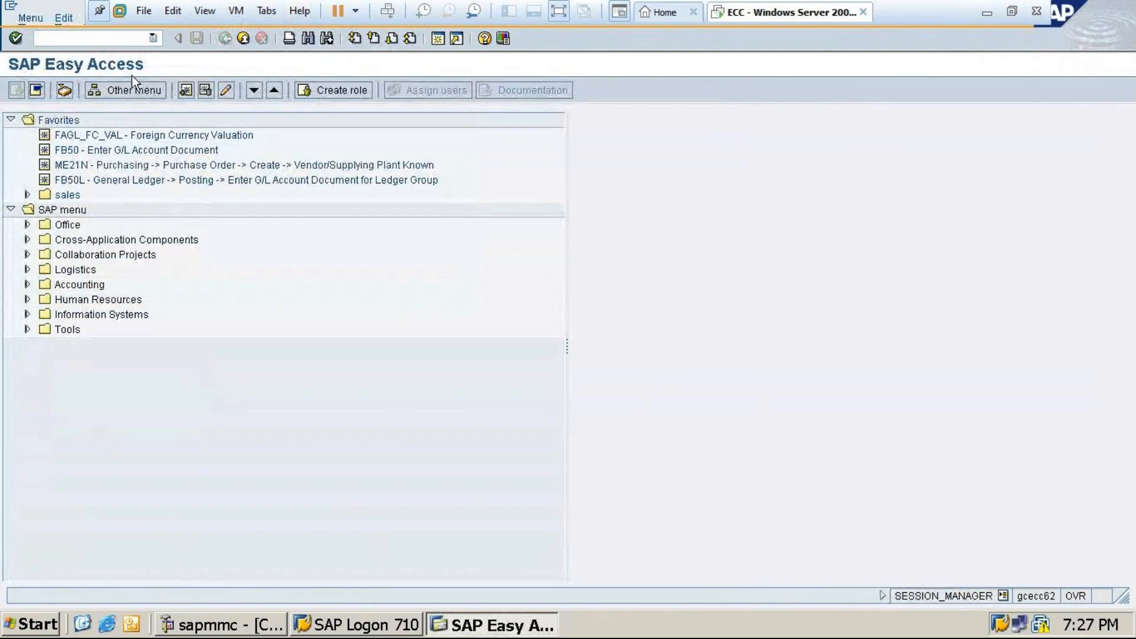
left_click(992, 15)
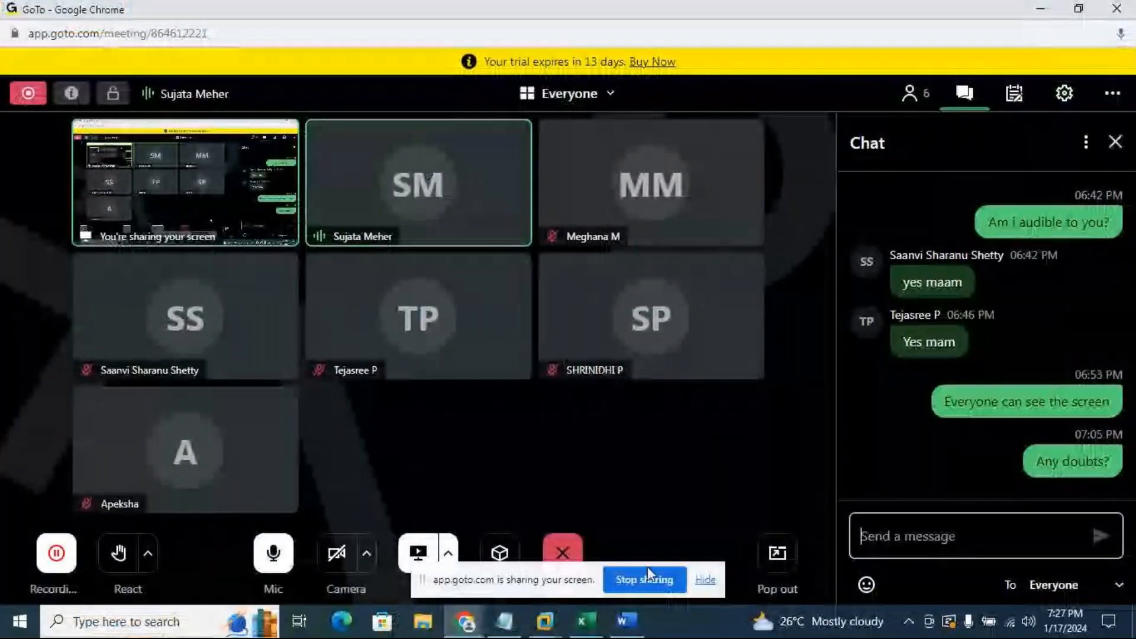
Check the Define company T-code in the Excel notes, switch to SAP and open transaction OX15
mouse_move(468, 629)
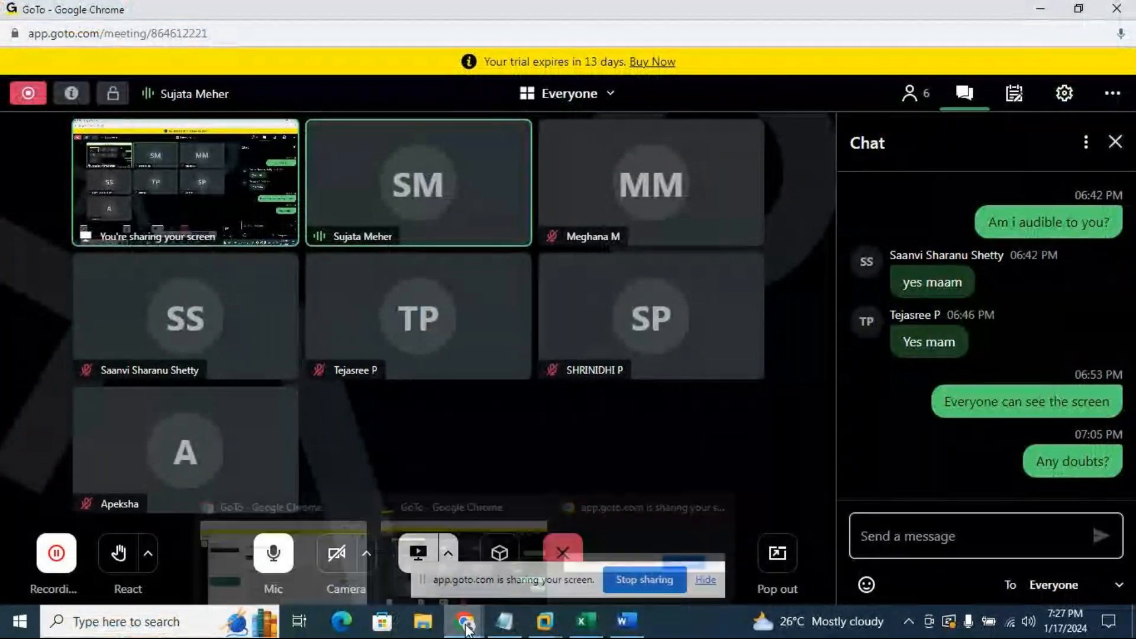
left_click(594, 625)
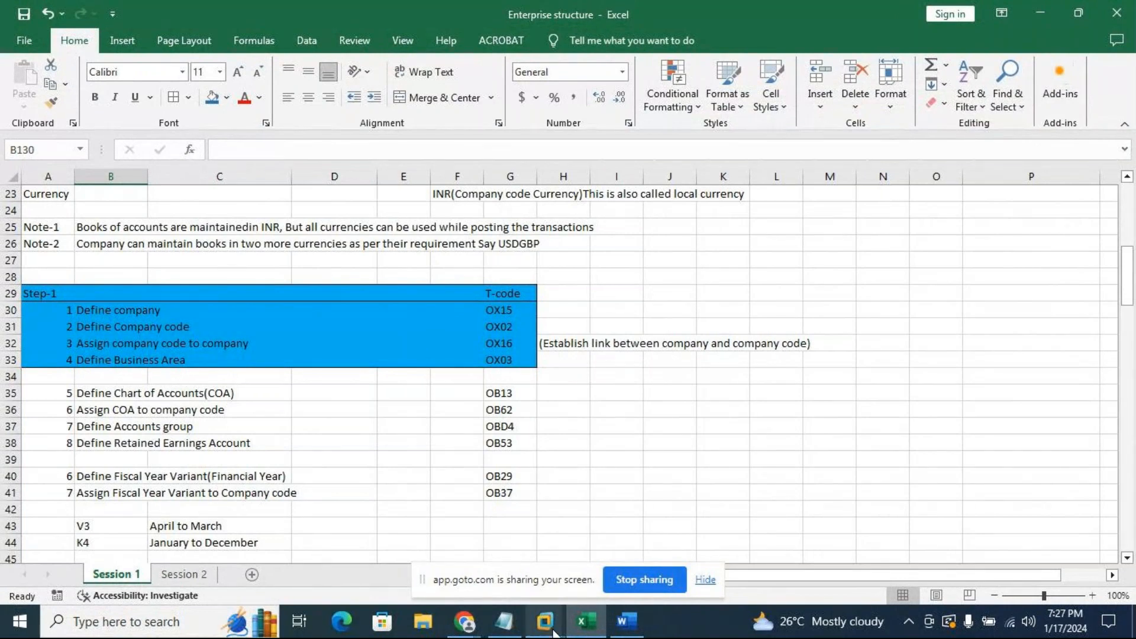
mouse_move(545, 622)
left_click(657, 519)
type("/n")
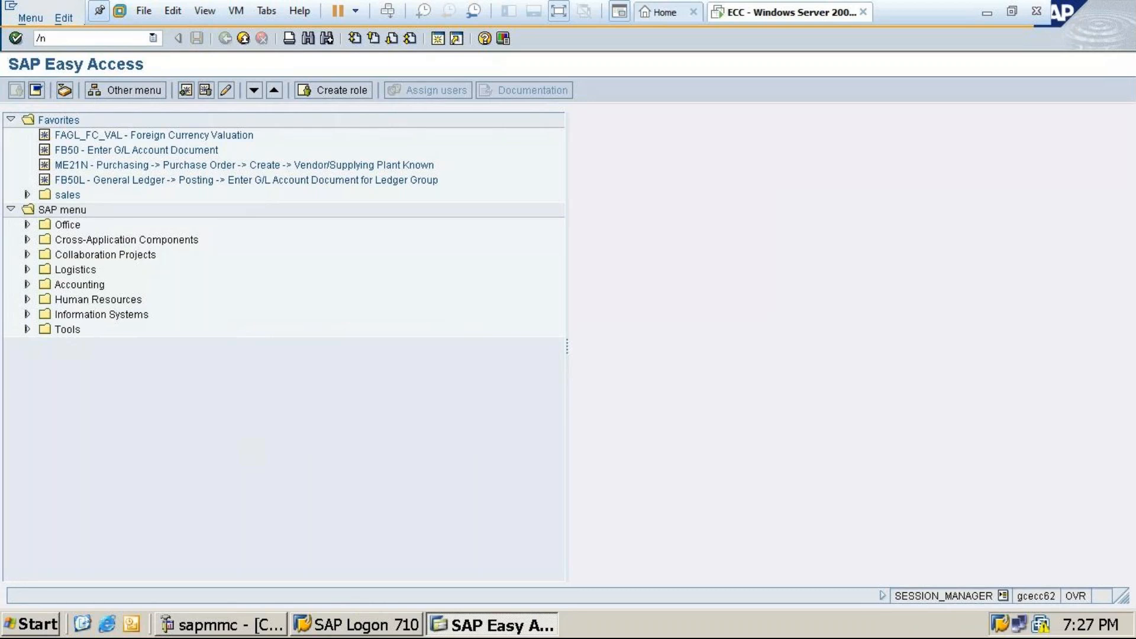
type("0X1")
key("BackSpace")
key("BackSpace")
key("BackSpace")
type("ox15")
key("Return")
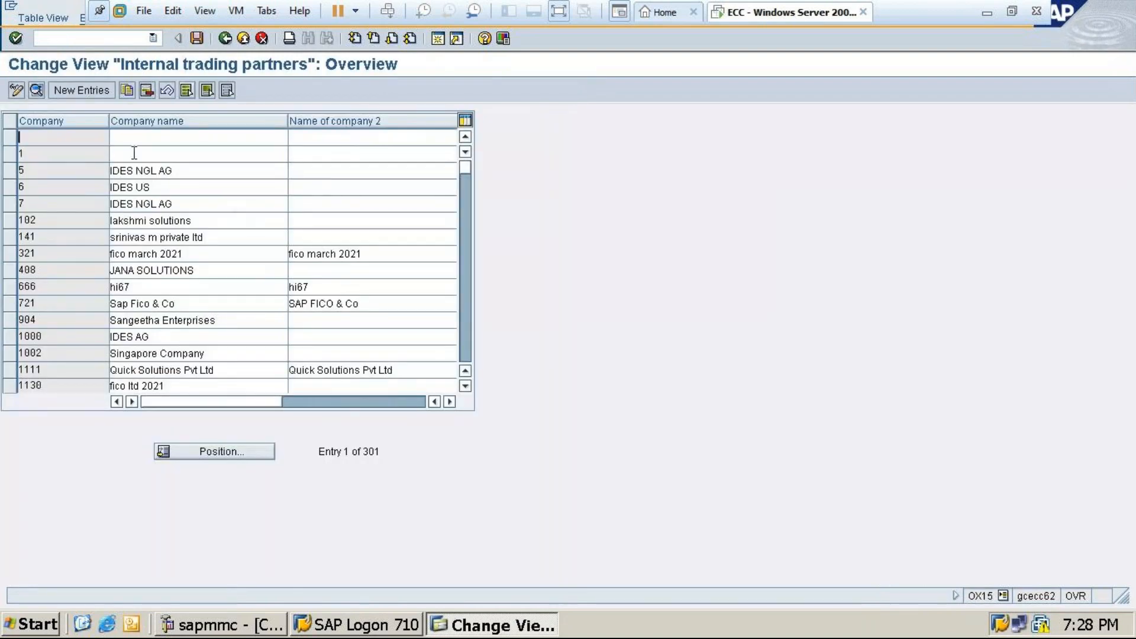
Start a new company entry and set its company ID to Tagp21
left_click(91, 91)
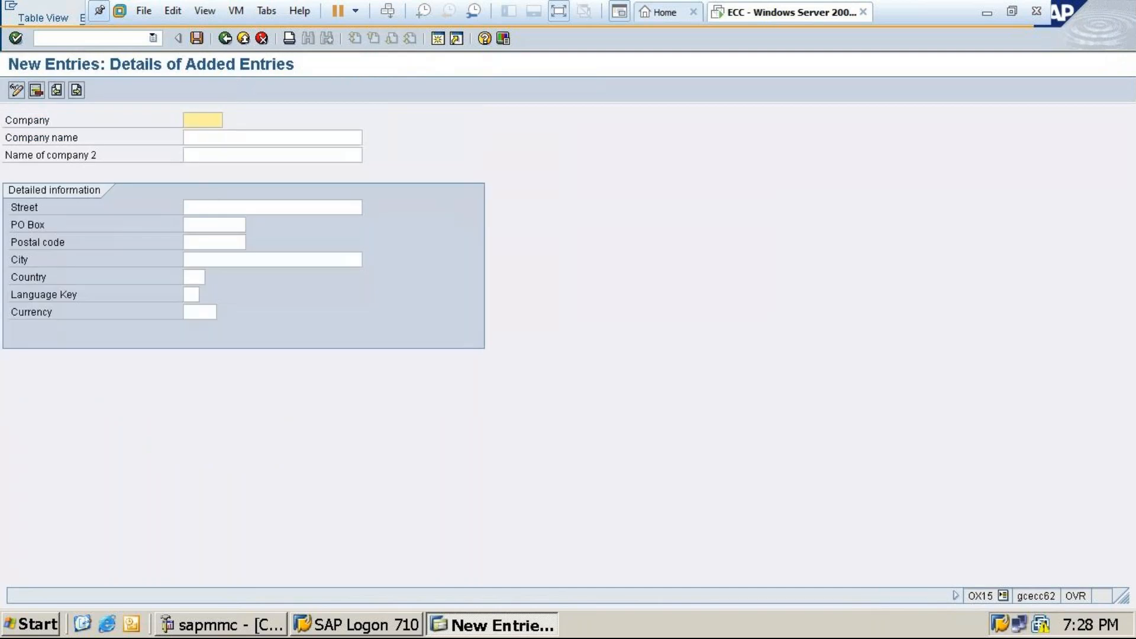
type("T")
key("BackSpace")
type("Ta")
type("gp")
type("2")
type("8")
Set the company name to Tata group of Company 21
left_click(229, 141)
type("Tata")
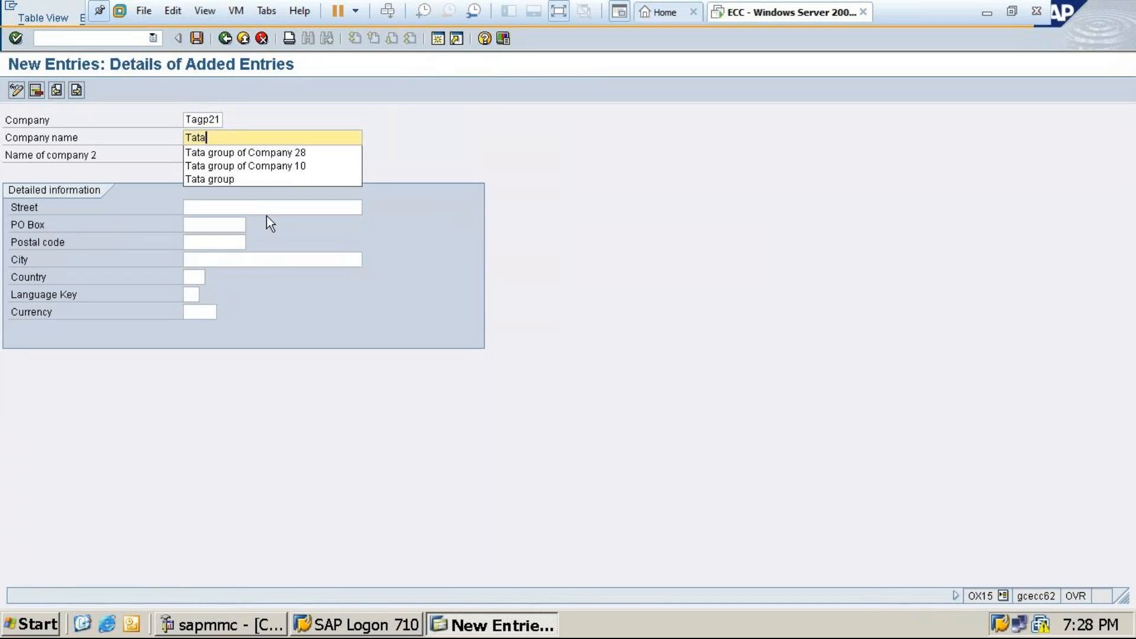
left_click(275, 153)
left_click(309, 140)
key("BackSpace")
type("1")
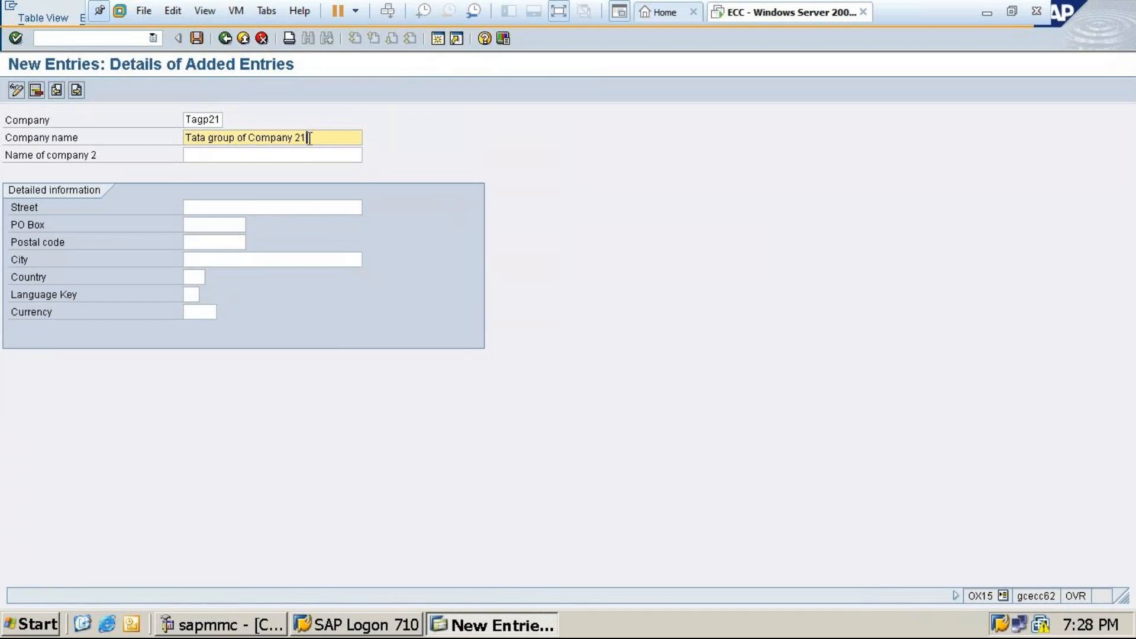
Fill in the company details with city Bangalore, country in, language key en and currency inr
left_click(222, 260)
type("B")
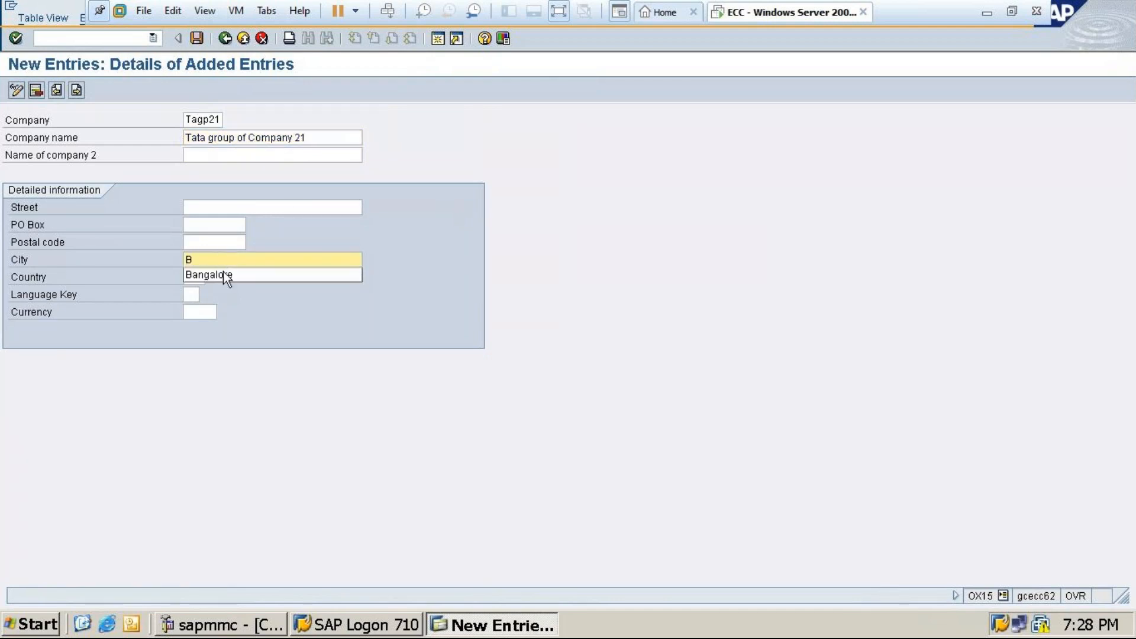
left_click(223, 276)
left_click(194, 277)
type("in")
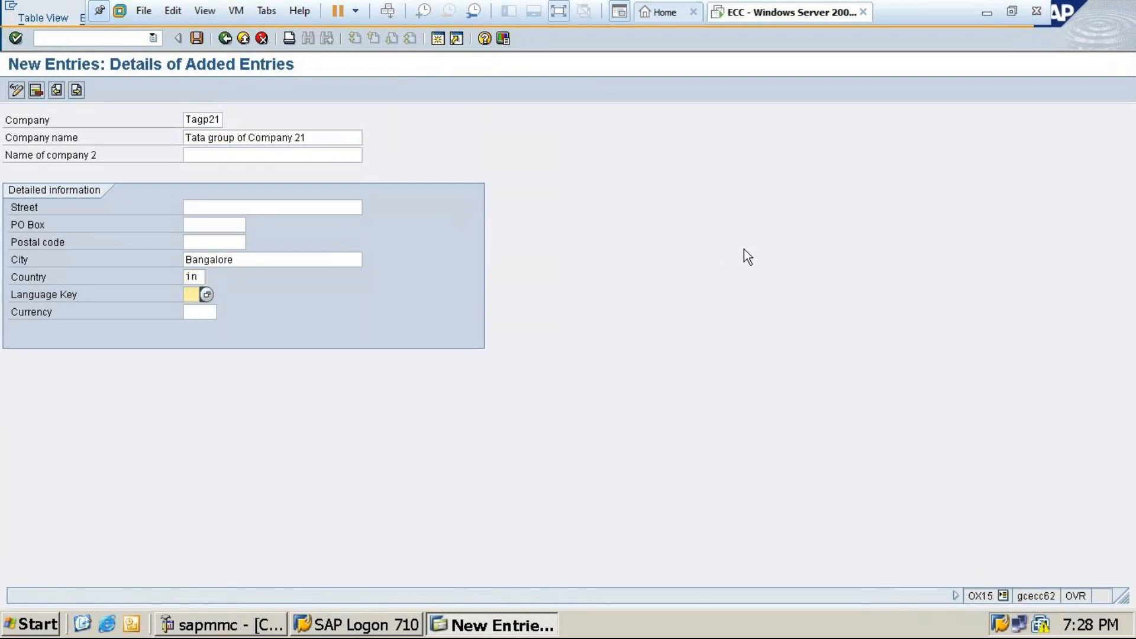
type("en")
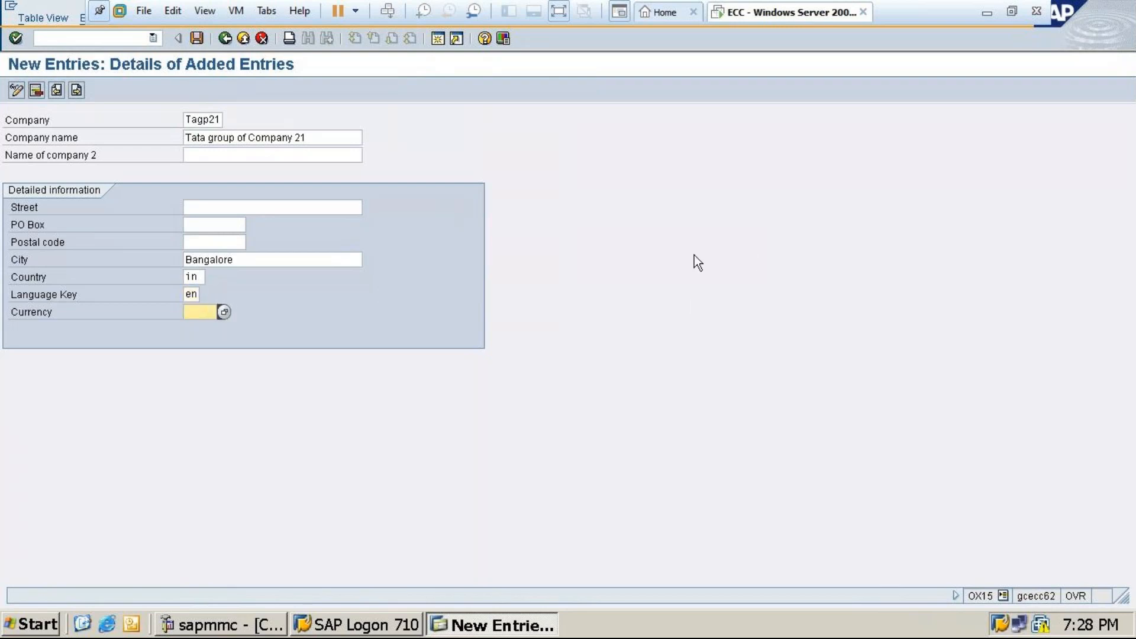
type("inr")
Save the company under a new customizing request described as Tata group of company 21, and return to the company overview
left_click(197, 38)
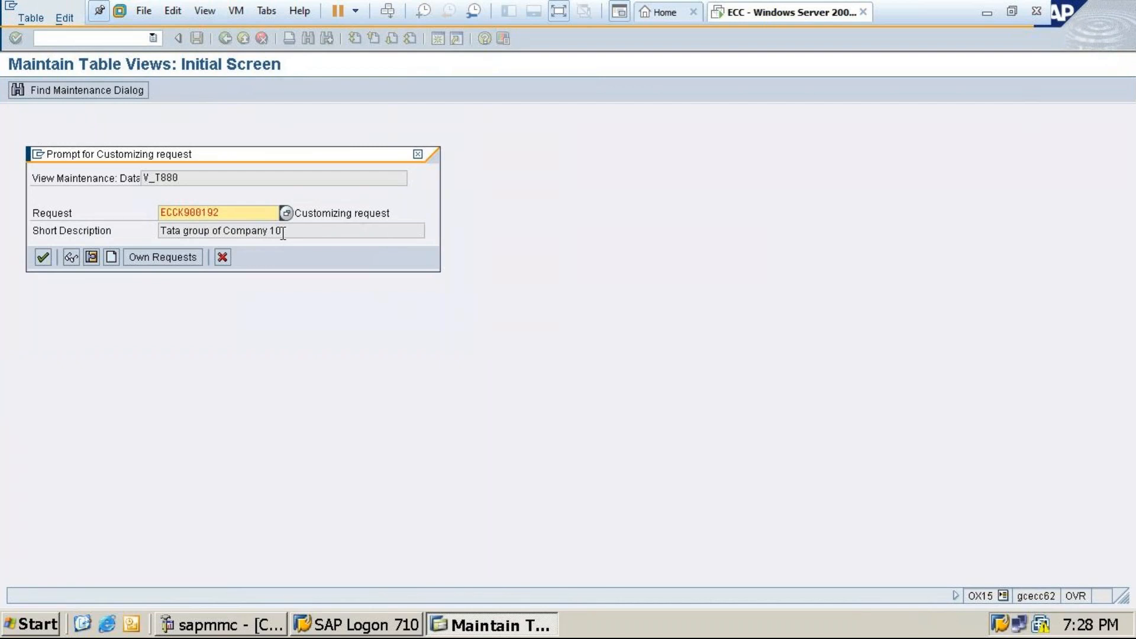
left_click(112, 257)
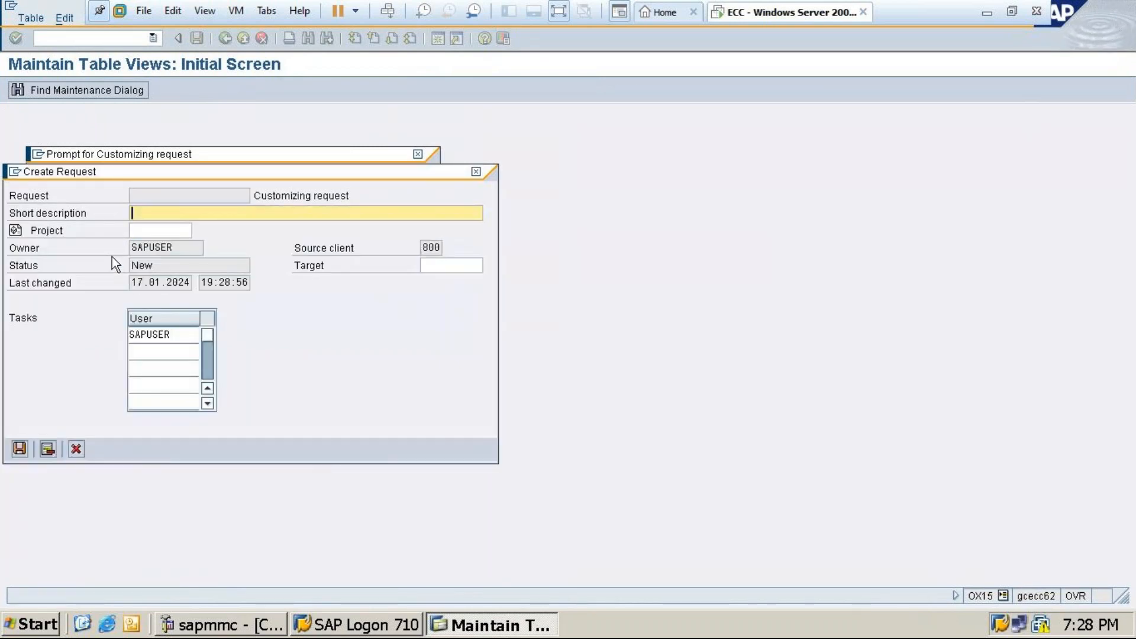
type("Tata")
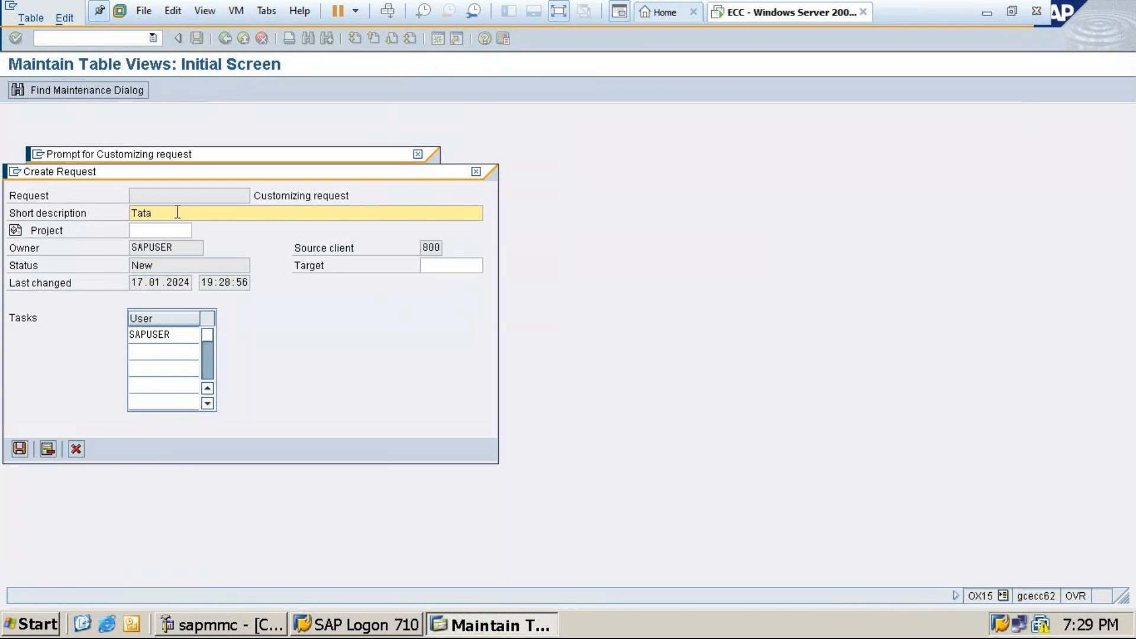
type(" group of company 21")
key("Return")
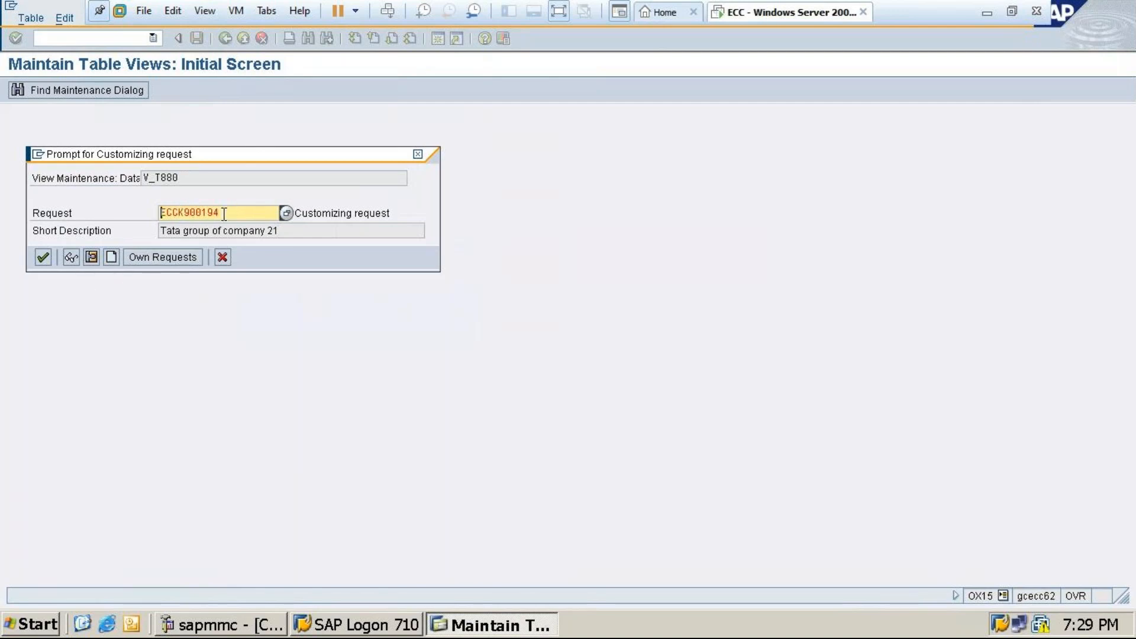
left_click(44, 258)
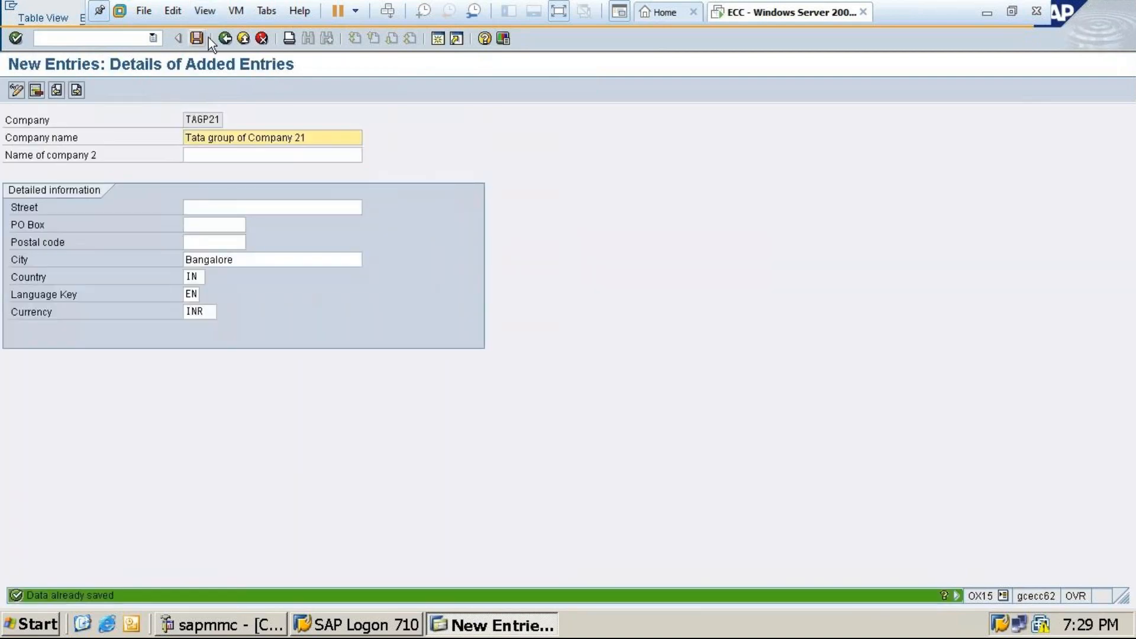
left_click(225, 38)
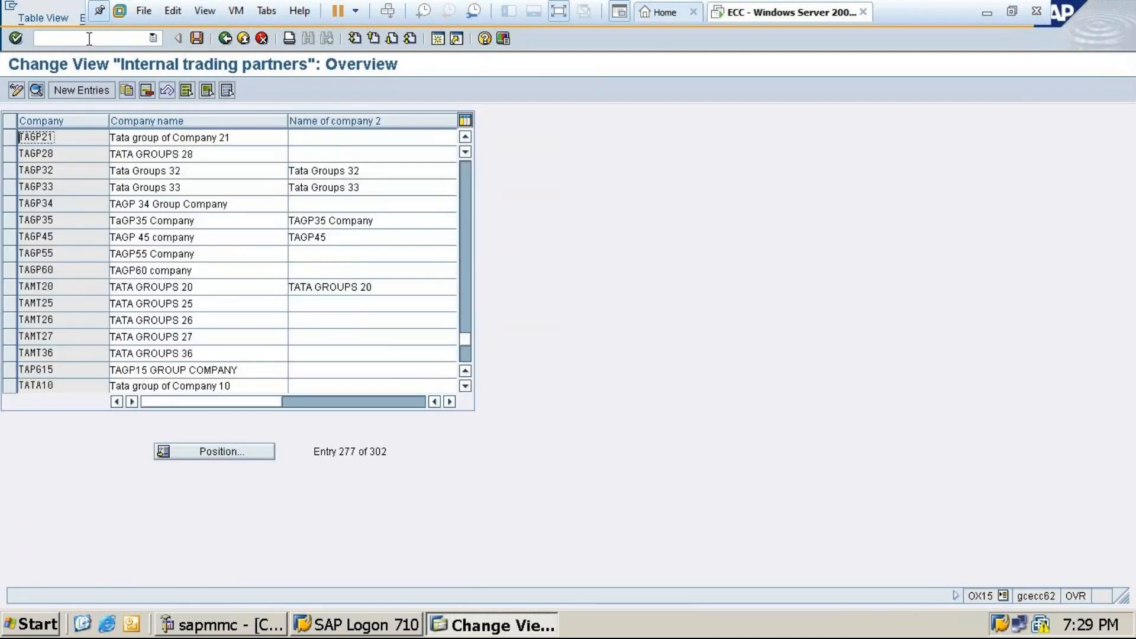
Check the Define Company code T-code in Excel, return to SAP and open transaction OX02 at the company code overview
left_click(988, 18)
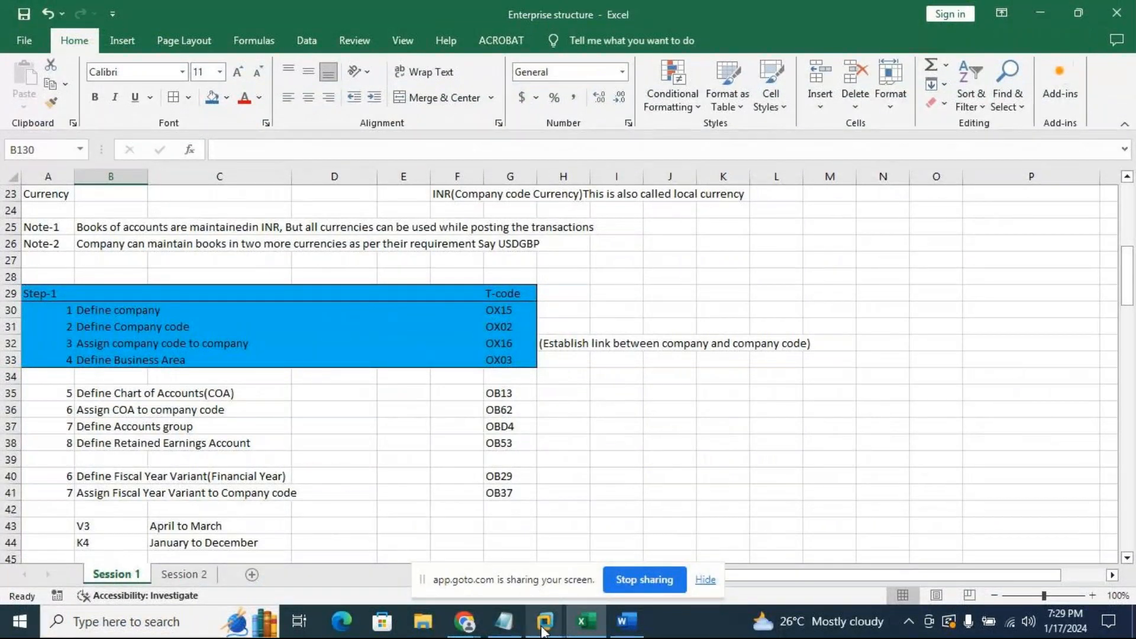
mouse_move(543, 632)
left_click(651, 512)
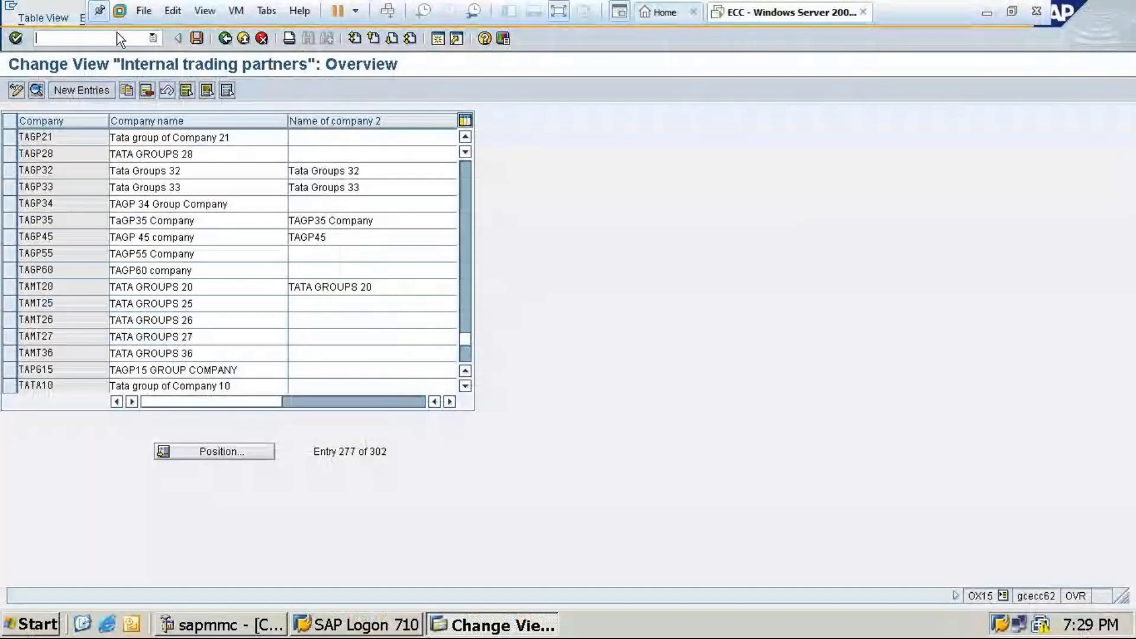
type("/n0")
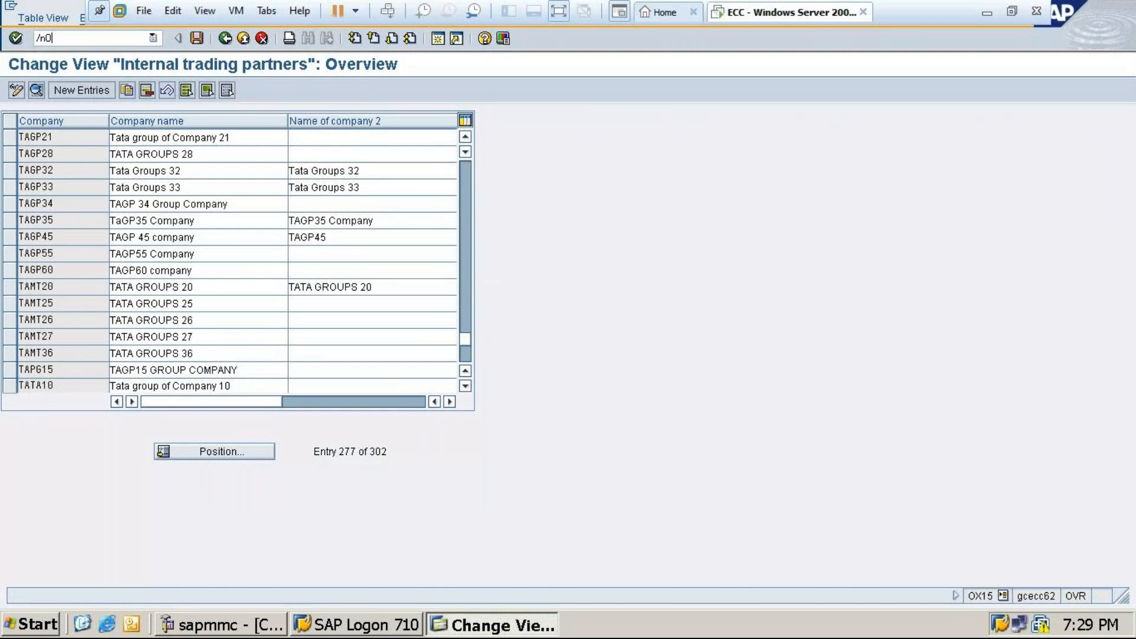
key("BackSpace")
type("ox02")
key("Return")
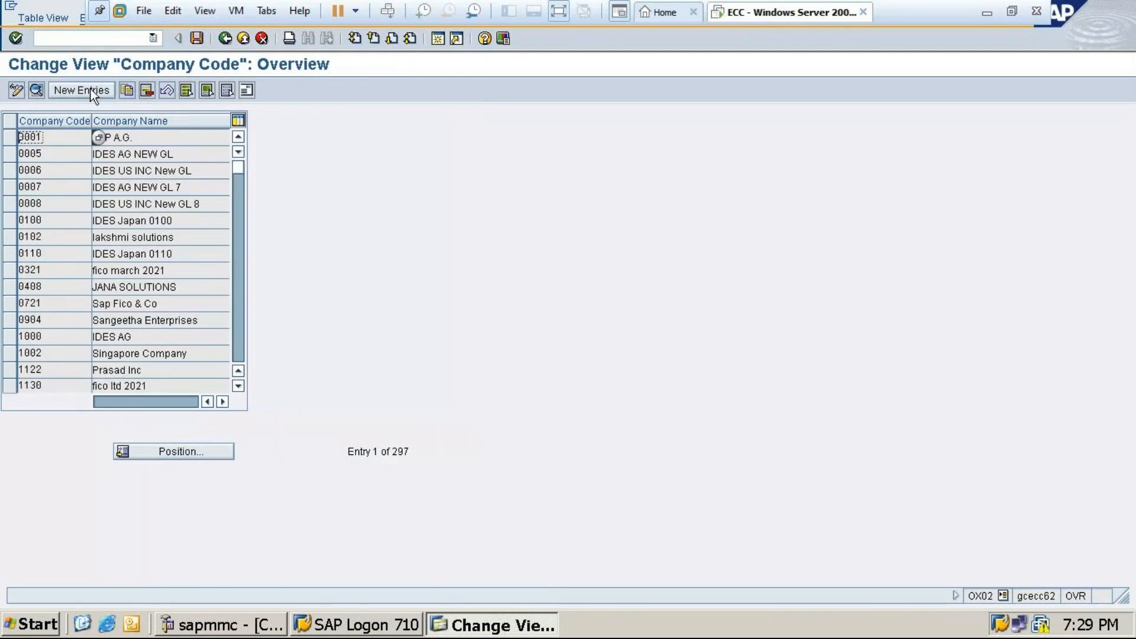
left_click(164, 452)
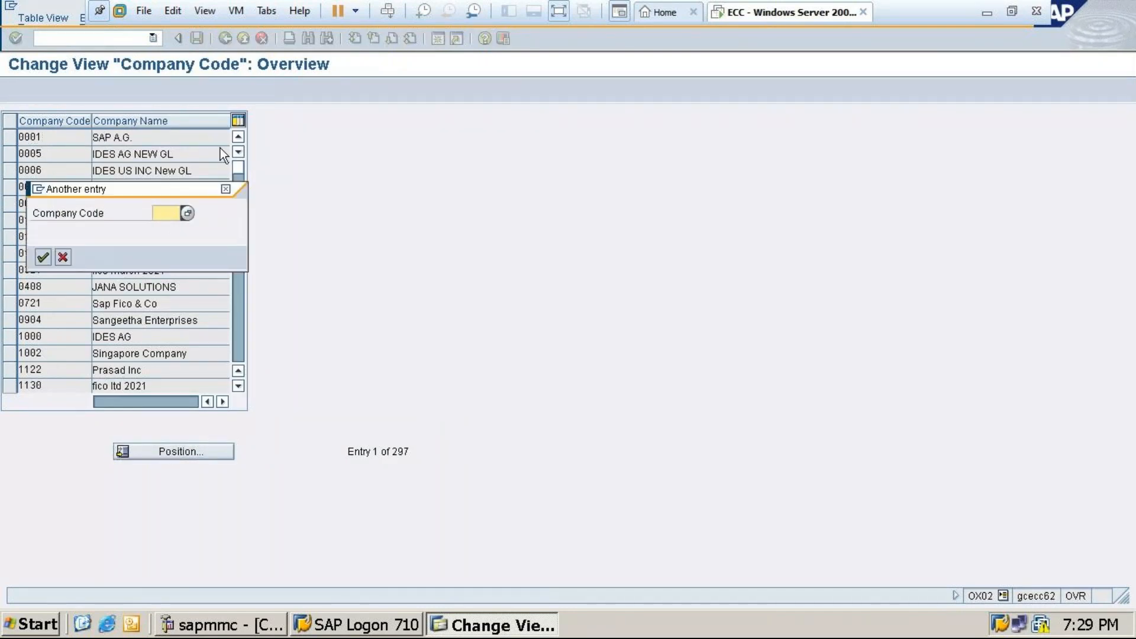
left_click(226, 189)
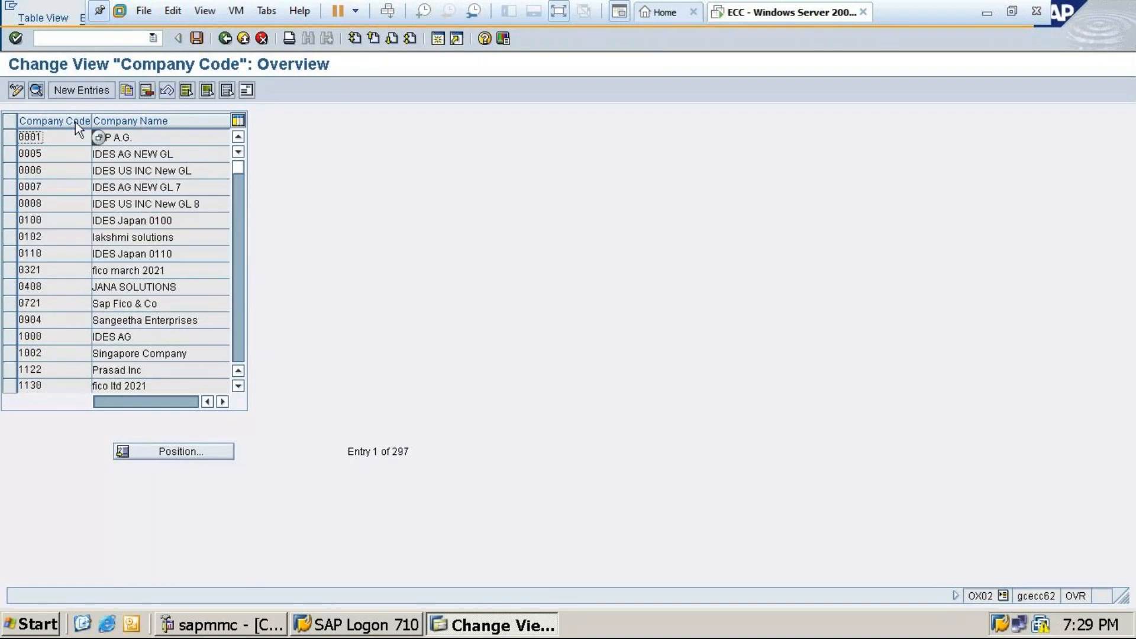
Add a new company code entry MT21 with the company name Tata group of Company 21
left_click(80, 90)
type("MT21")
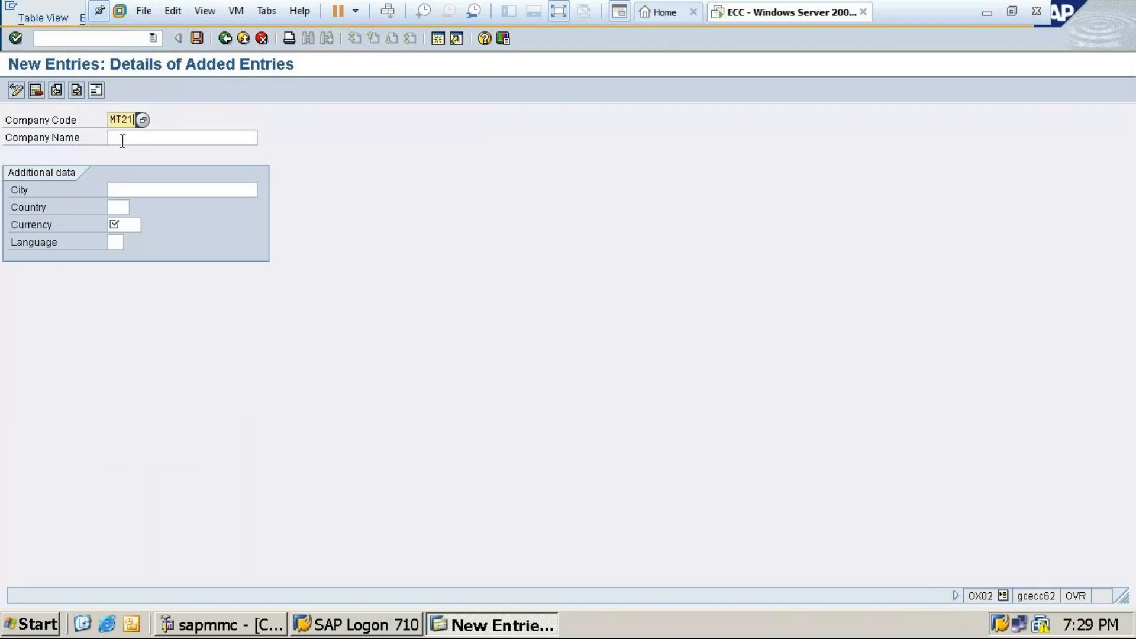
left_click(129, 141)
type("Ta")
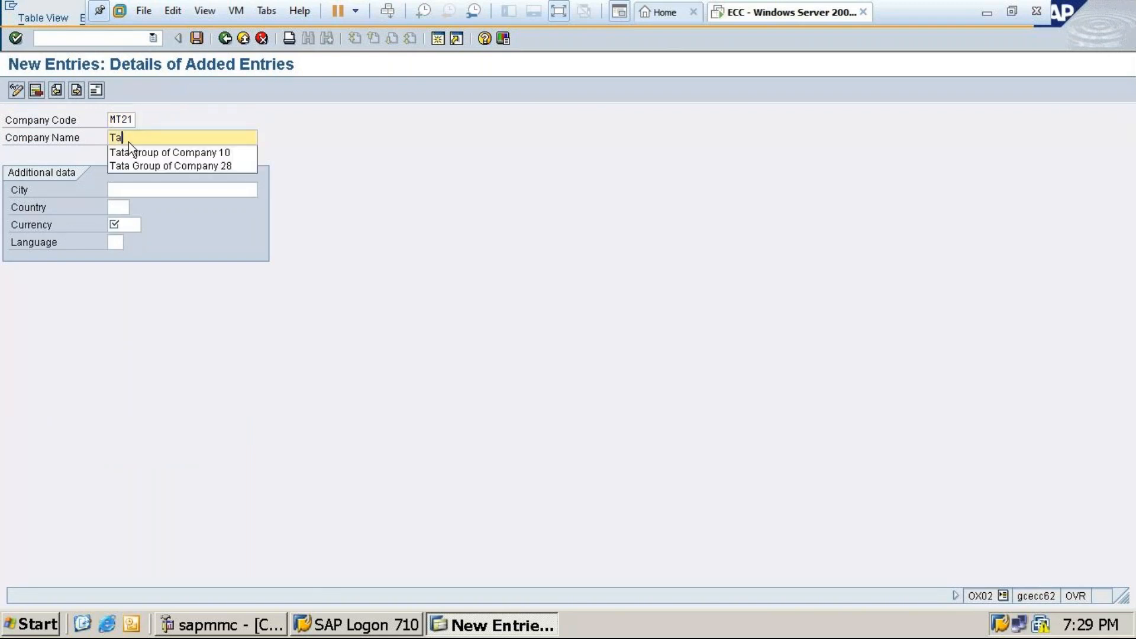
type("ta")
left_click(147, 152)
key("BackSpace")
key("BackSpace")
type("2")
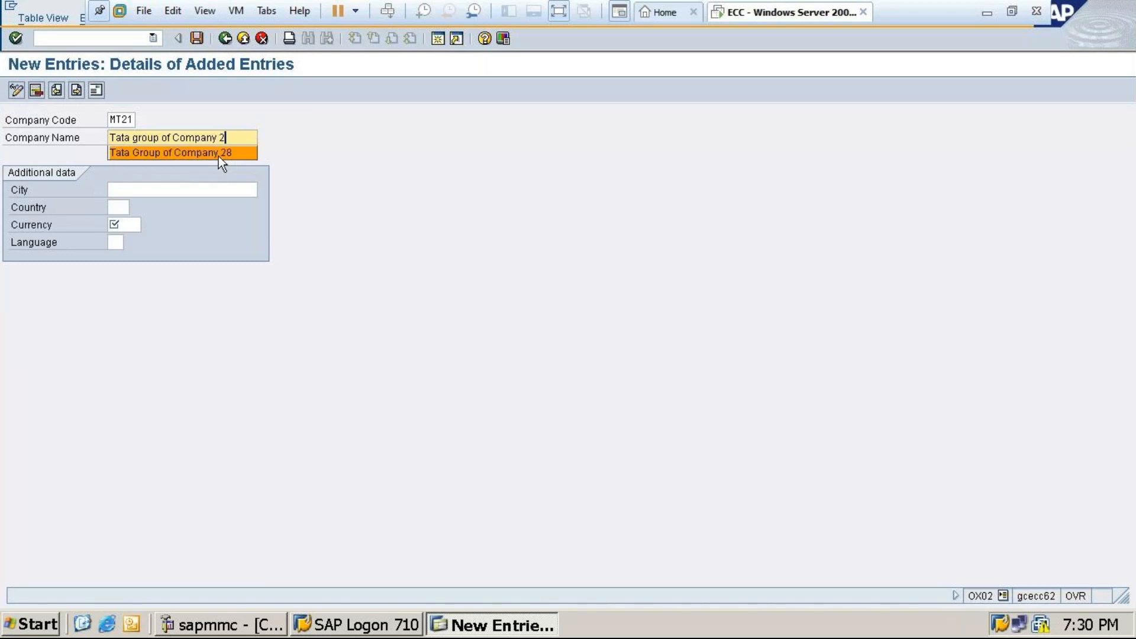
type("1")
Fill in the company code's additional data with city Bangalore, country in, currency inr and language en
left_click(176, 190)
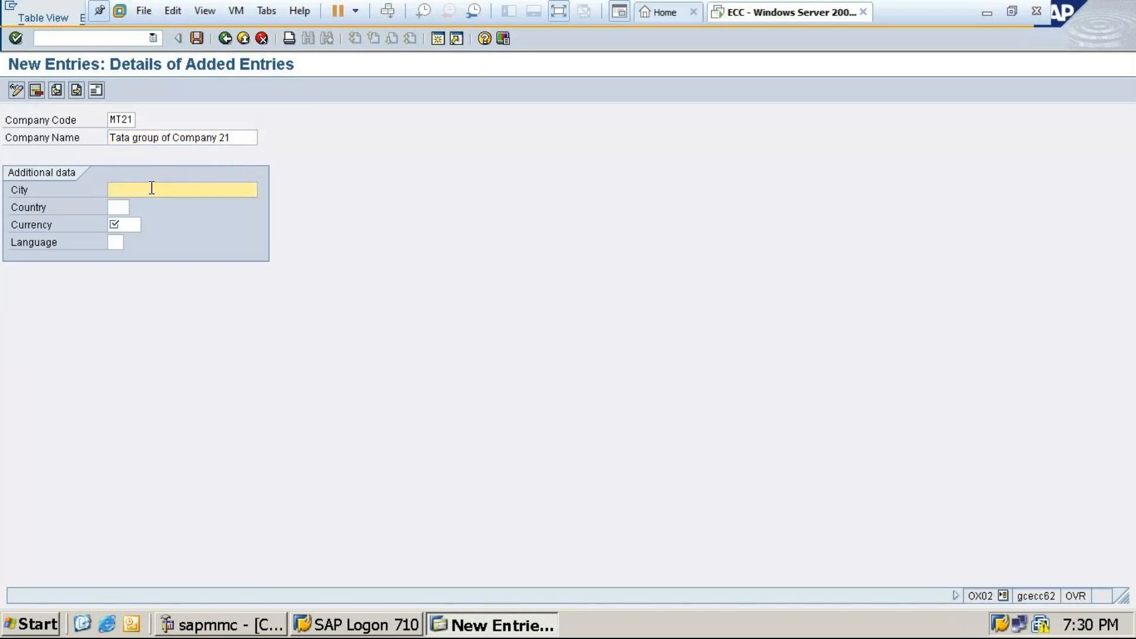
type("b")
left_click(150, 204)
left_click(121, 206)
type("in")
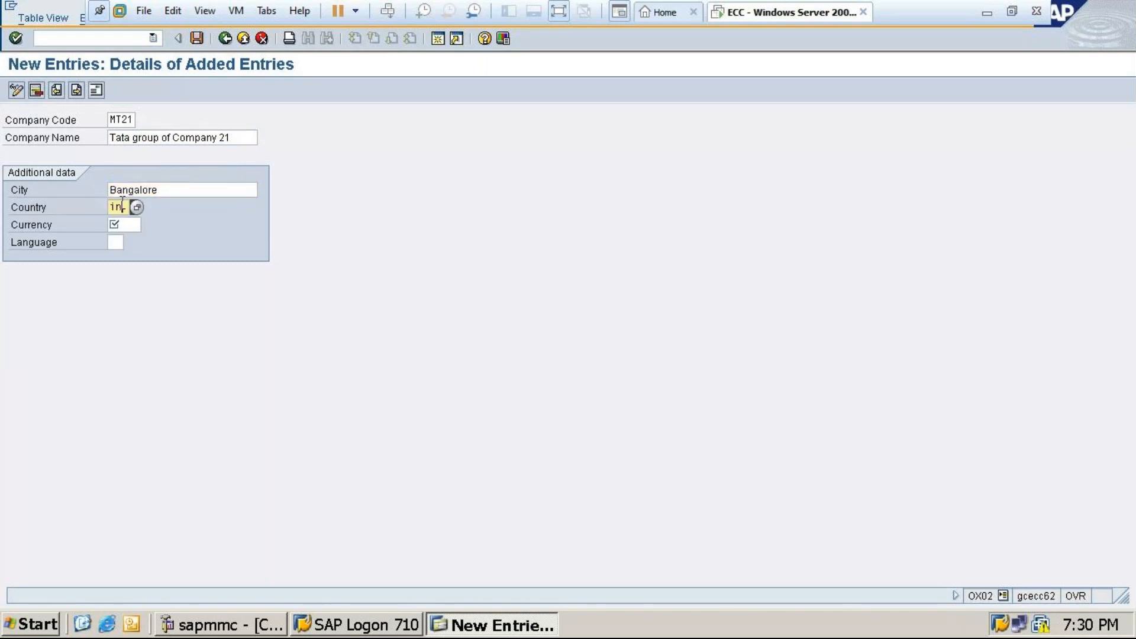
left_click(135, 223)
type("ib")
key("BackSpace")
type("nr")
left_click(116, 242)
type("en")
Try to save the new company code entry, and change its company code to TA21
left_click(199, 37)
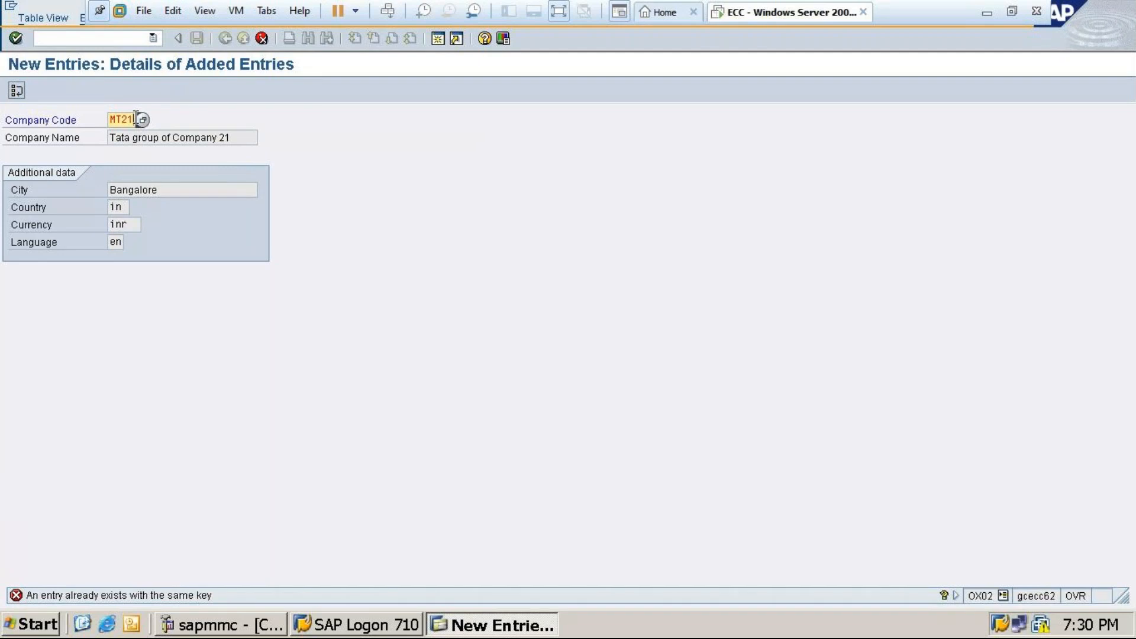
key("BackSpace")
key("BackSpace")
key("BackSpace")
key("BackSpace")
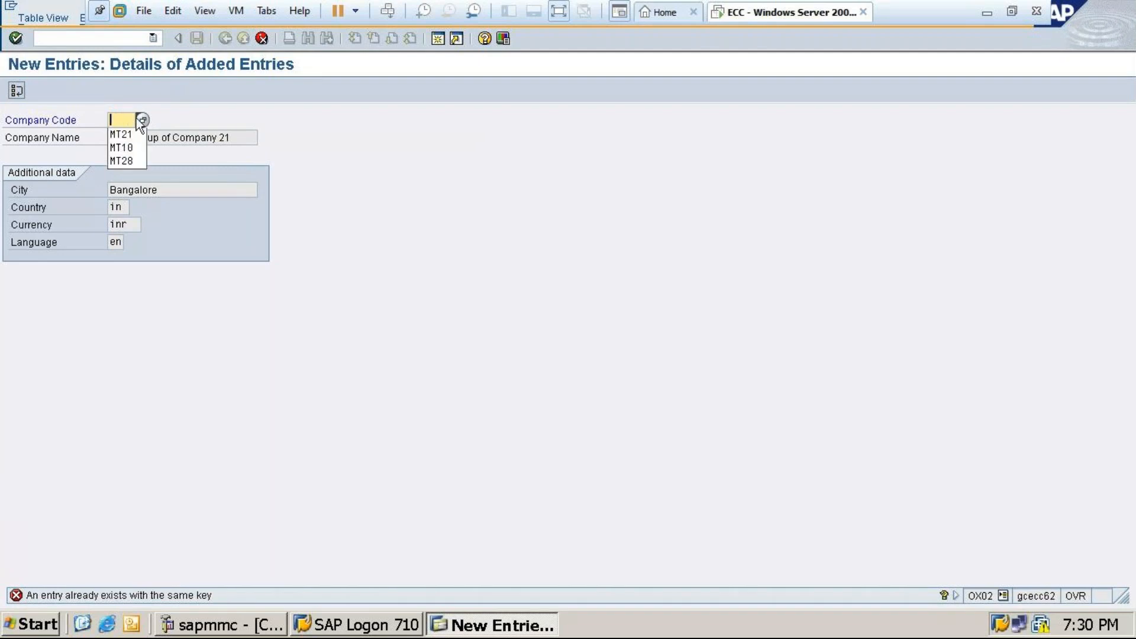
type("TATA")
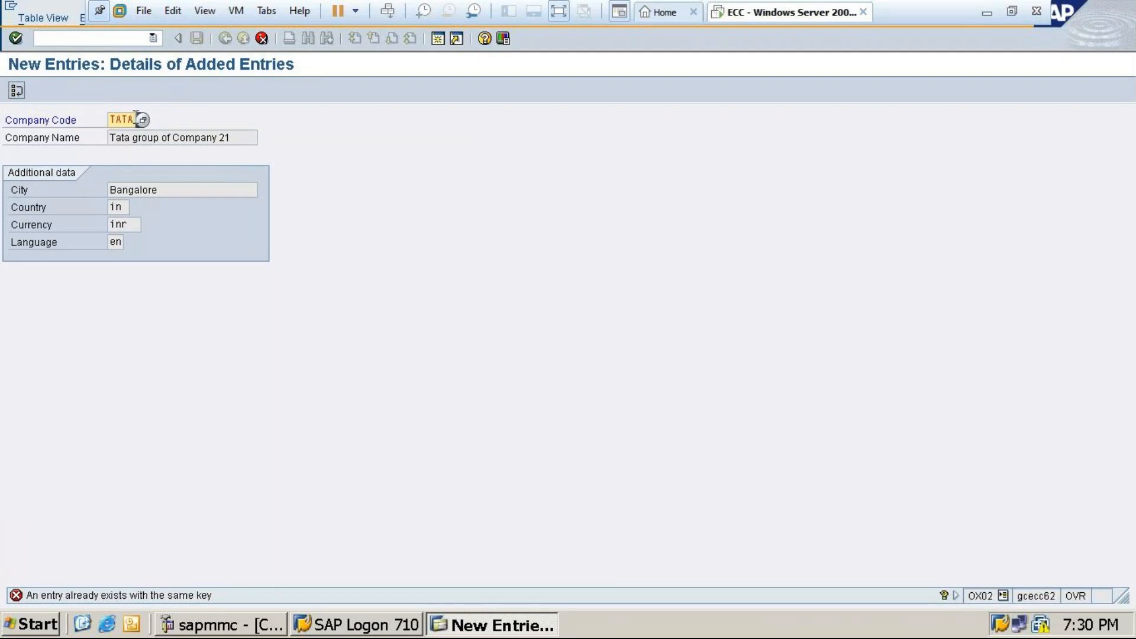
key("BackSpace")
key("BackSpace")
type("21")
key("Return")
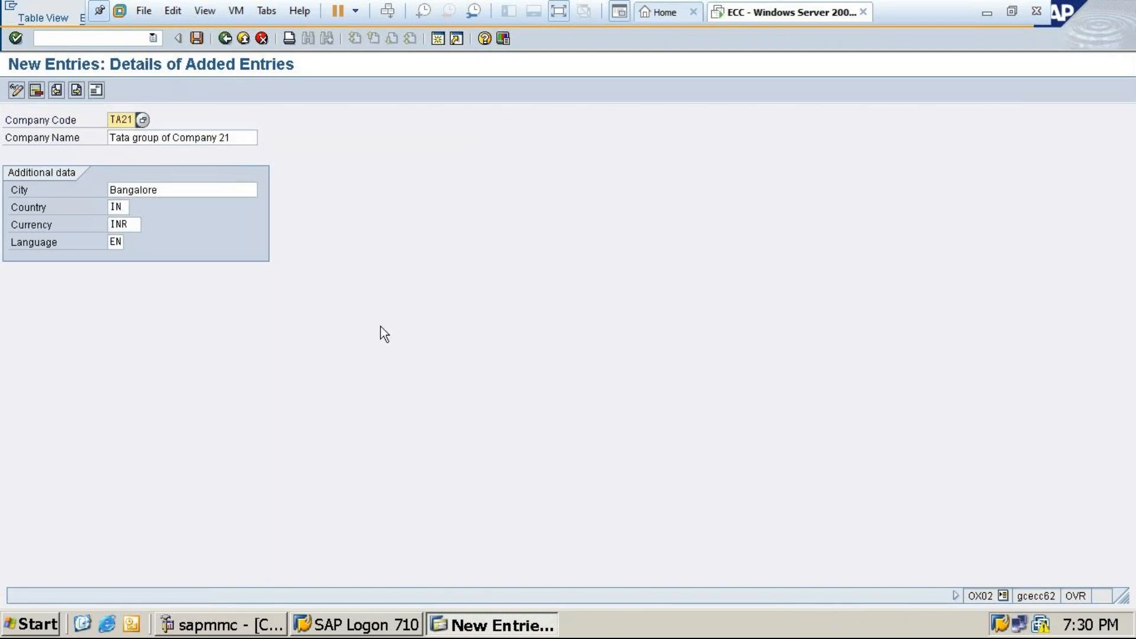
Save the company code entry and set its address title to Company and name to Tata group of company 21
left_click(197, 37)
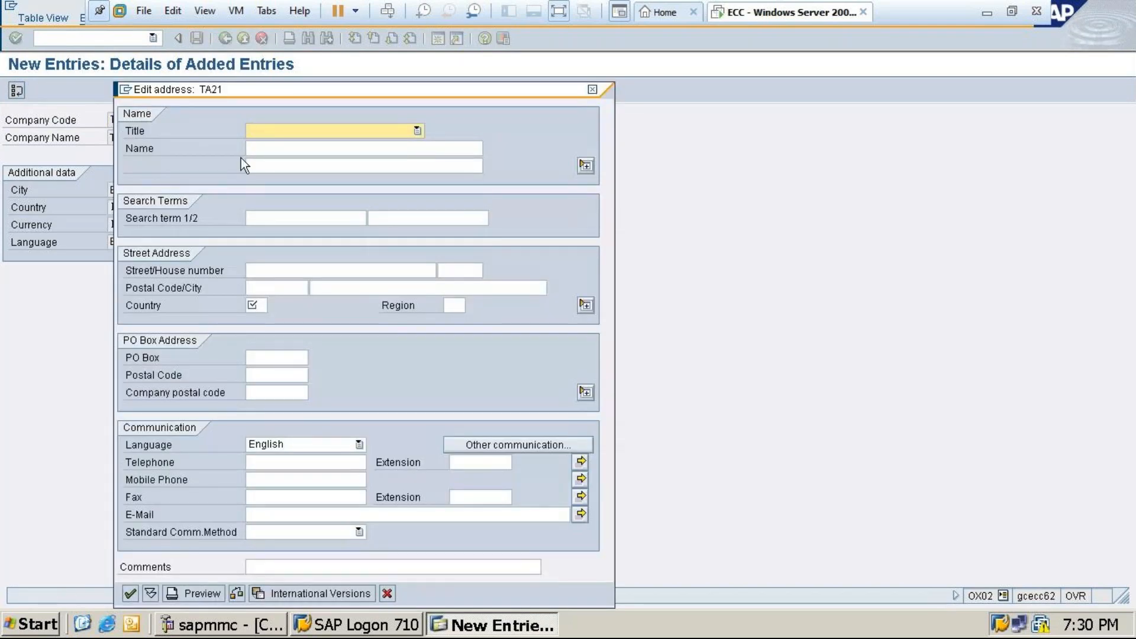
type("Company")
left_click(260, 148)
type("Ta")
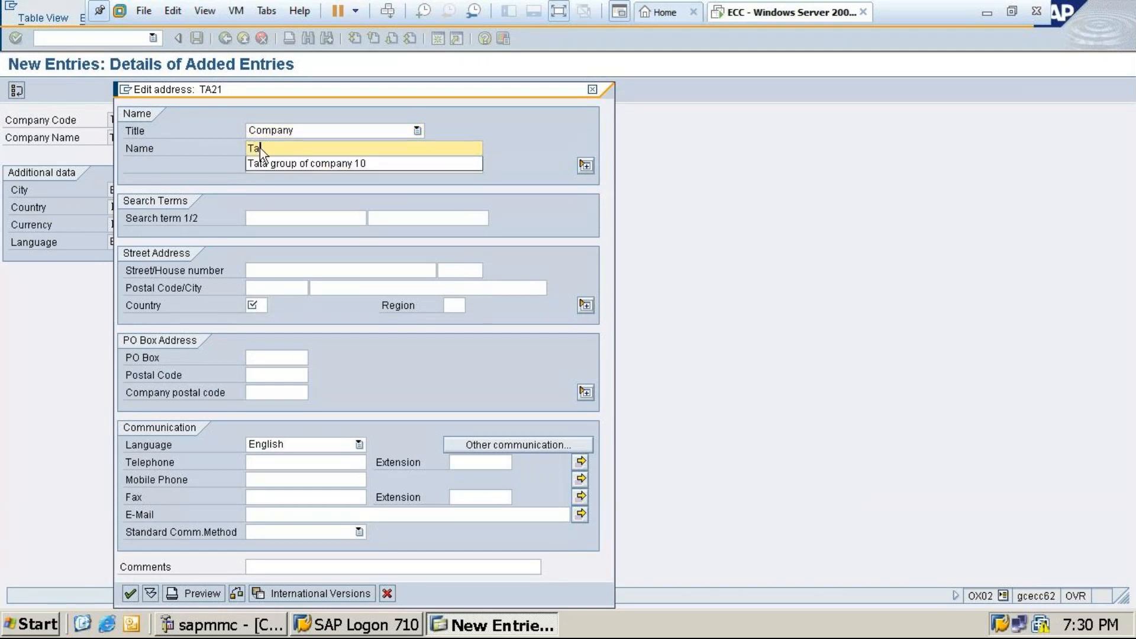
left_click(331, 163)
key("BackSpace")
key("BackSpace")
type("21")
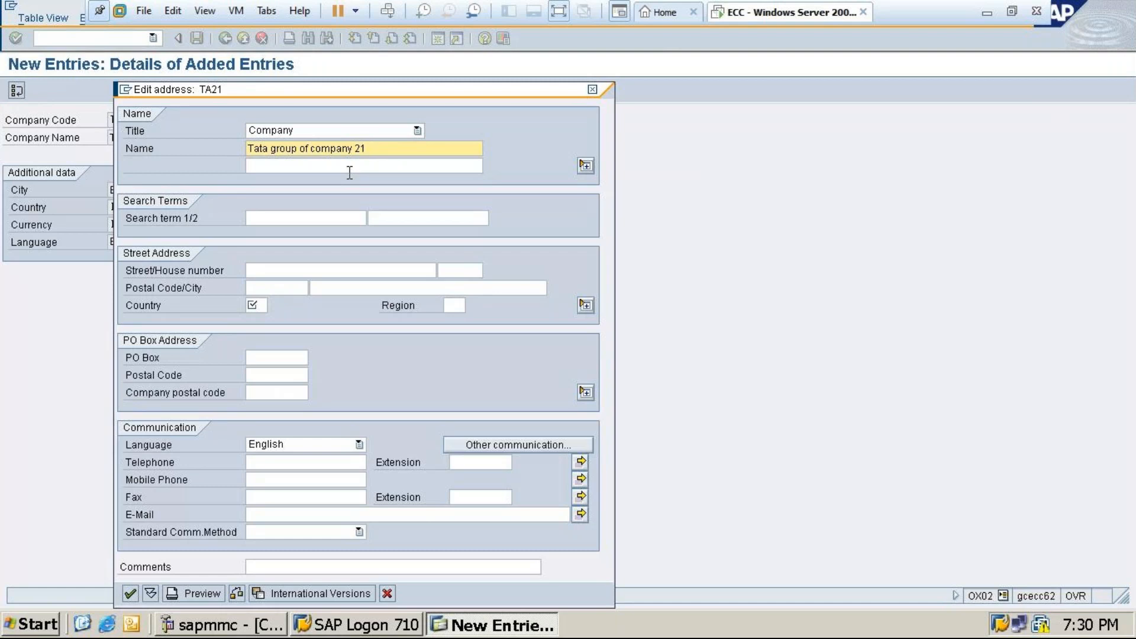
Fill in the company code's street address with postal code 560011, city Bangalore, country in and region 10
left_click(266, 288)
type("5")
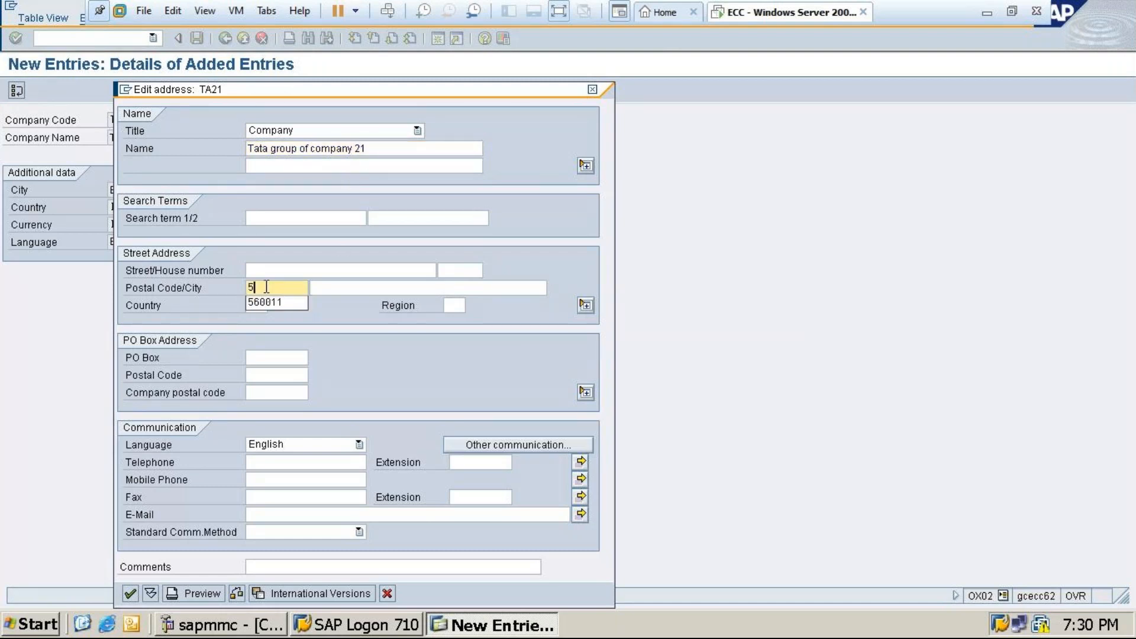
type("6")
key("Down")
key("Return")
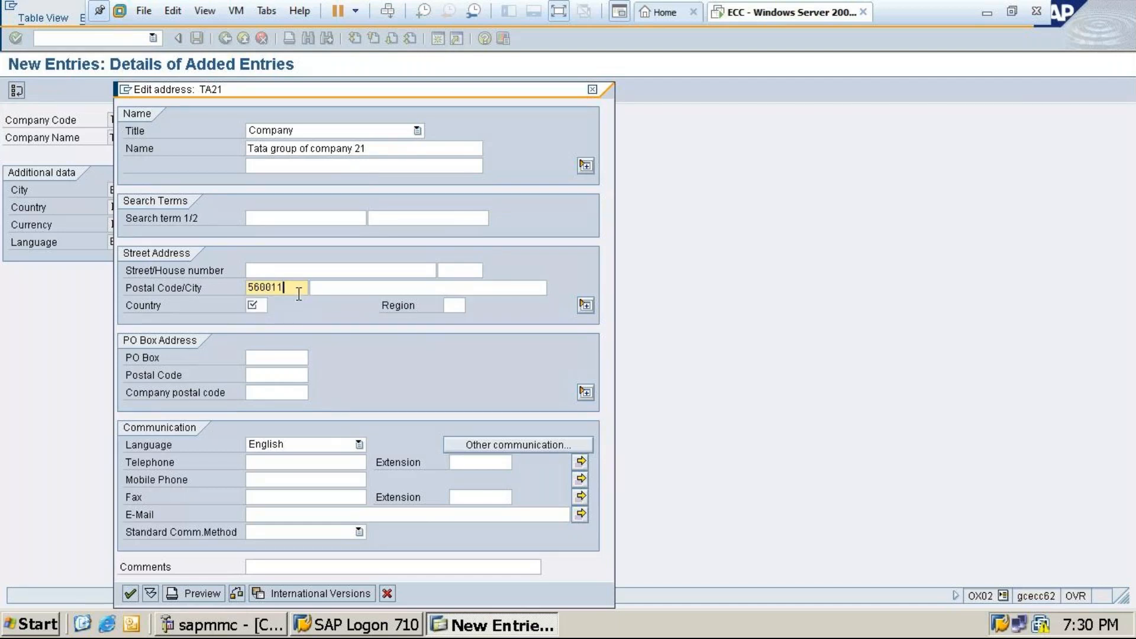
left_click(318, 290)
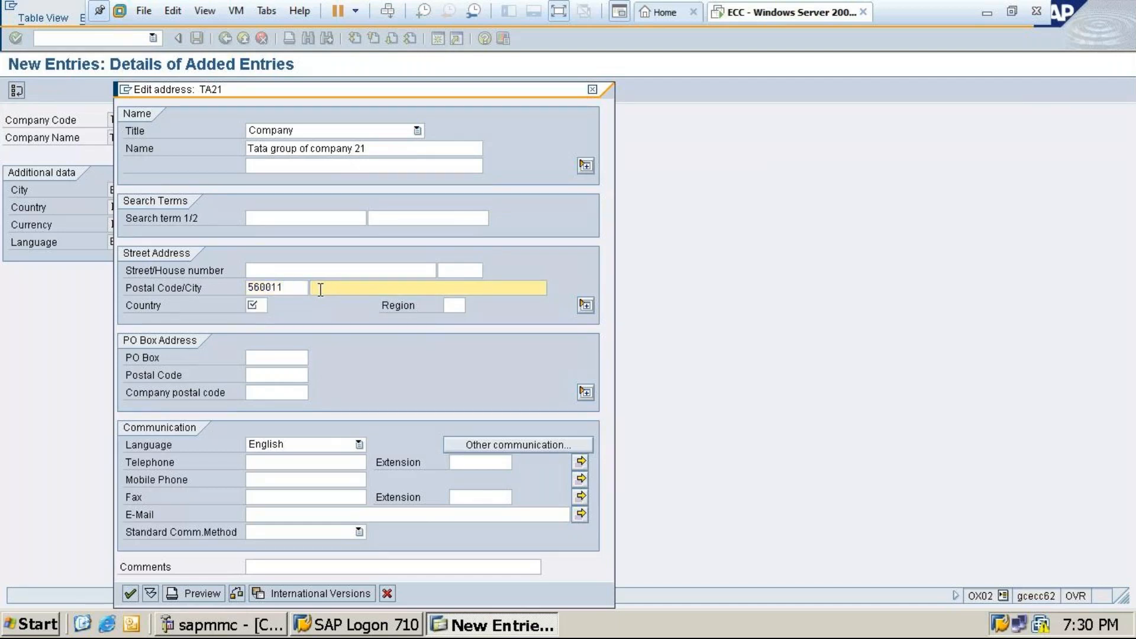
type("b")
key("Down")
key("Return")
left_click(262, 305)
type("in")
left_click(452, 305)
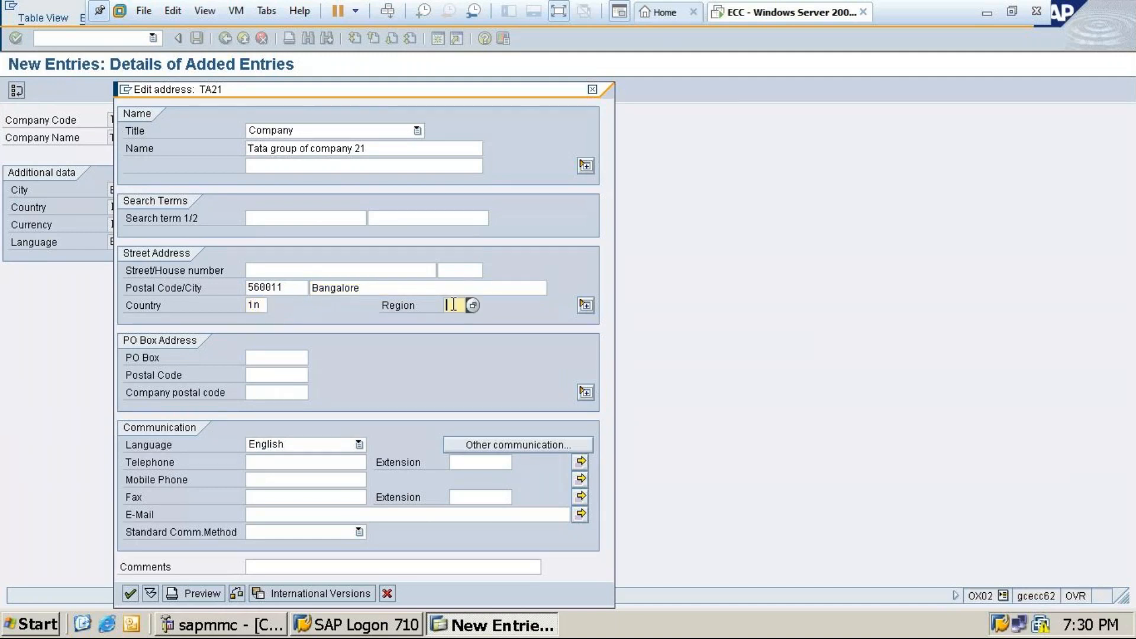
type("10")
Confirm the address to save company code TA21, and return to the company code overview
left_click(130, 597)
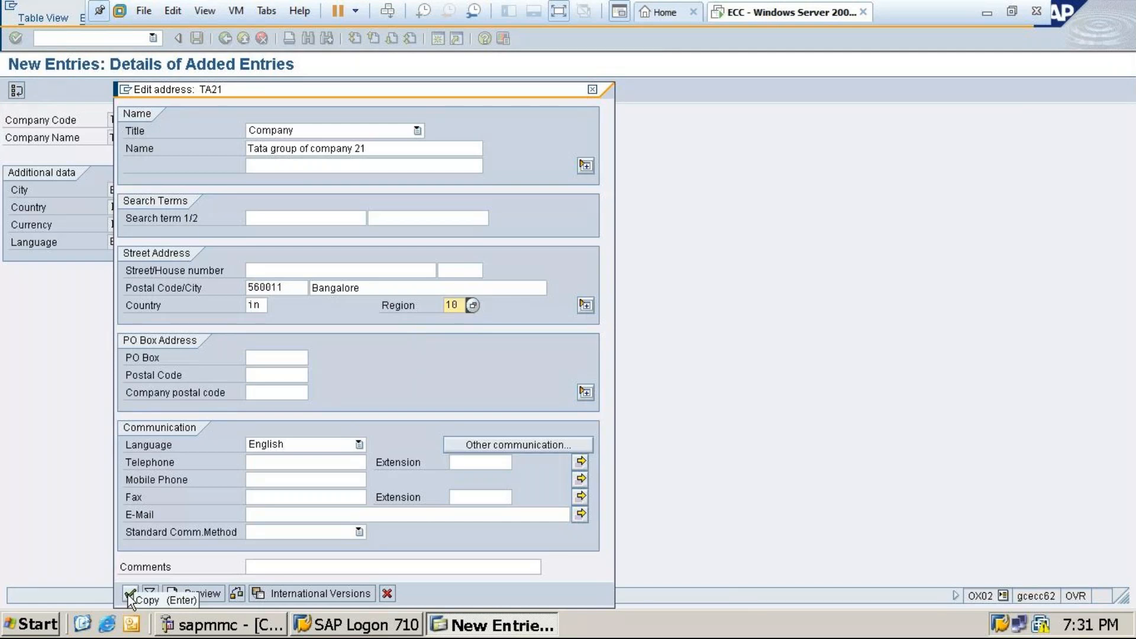
left_click(42, 240)
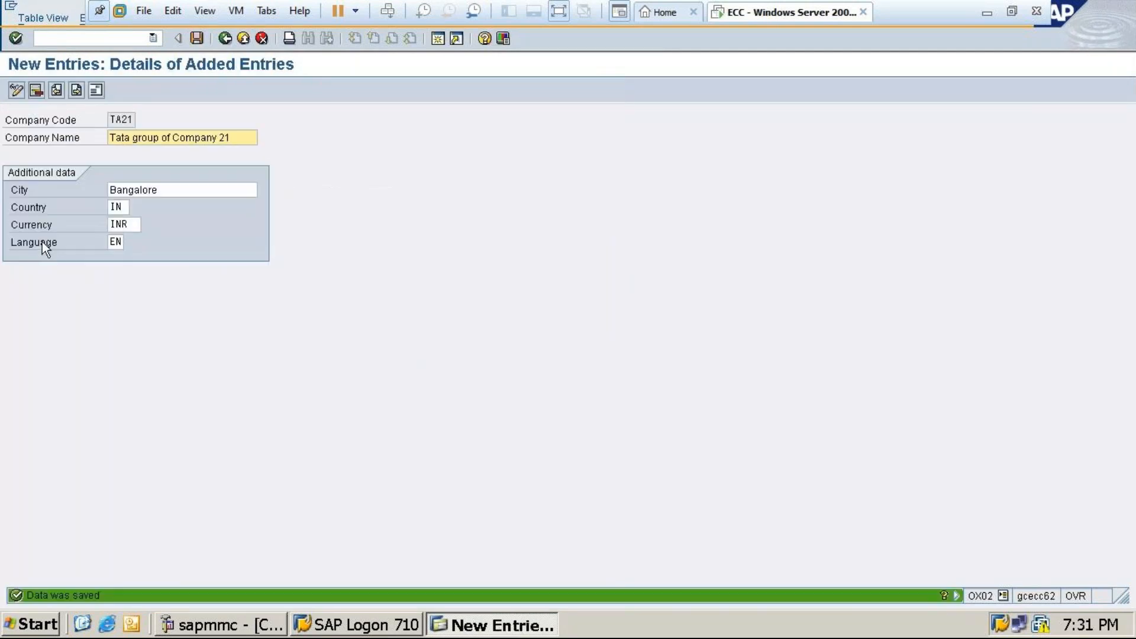
left_click(197, 37)
left_click(225, 38)
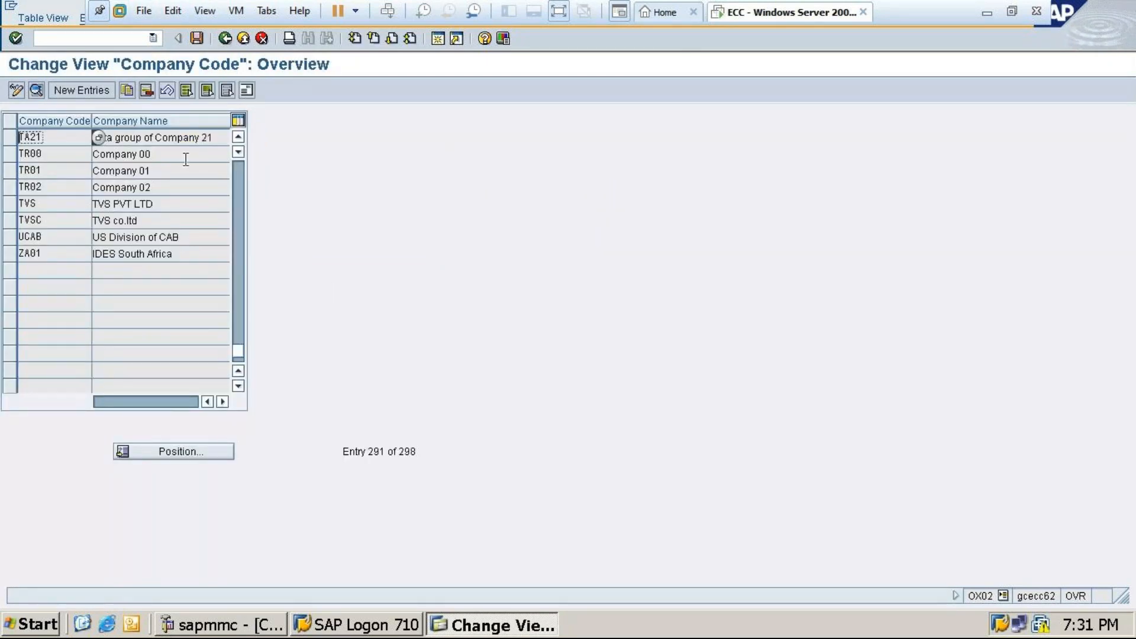
left_click(197, 38)
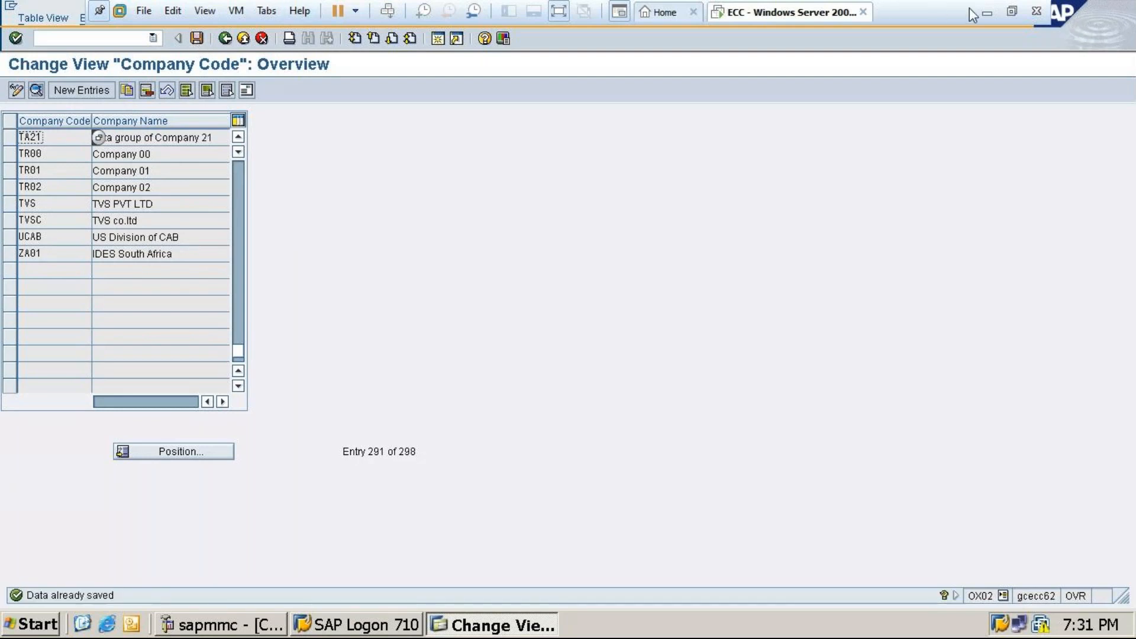
Check the Assign company code to company T-code in Excel, return to SAP and open transaction OX16
left_click(987, 12)
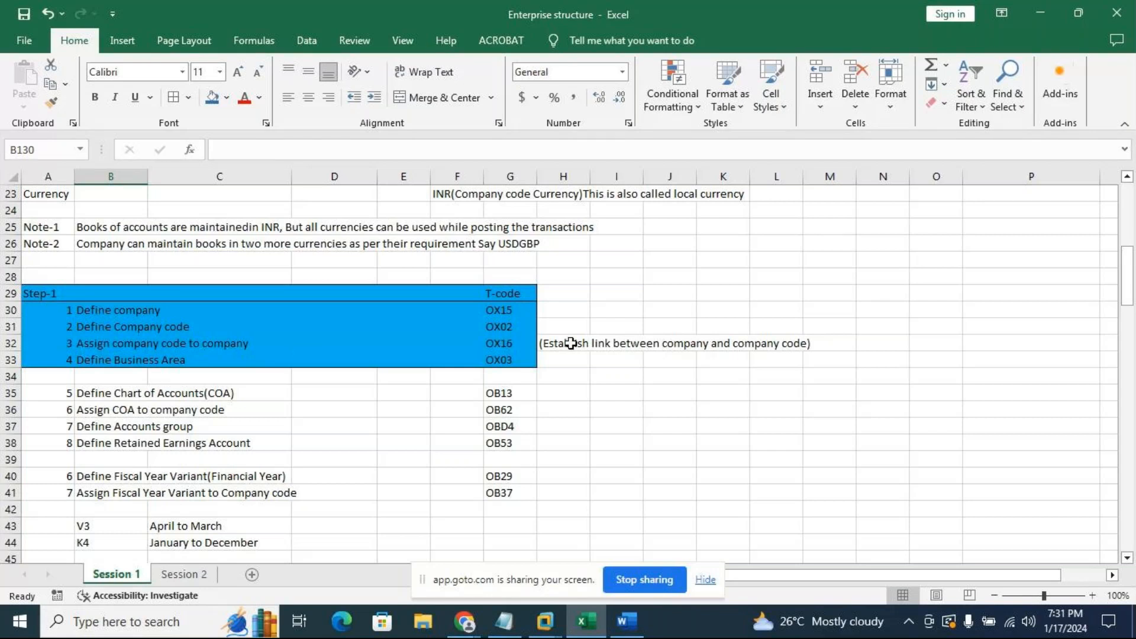
mouse_move(545, 621)
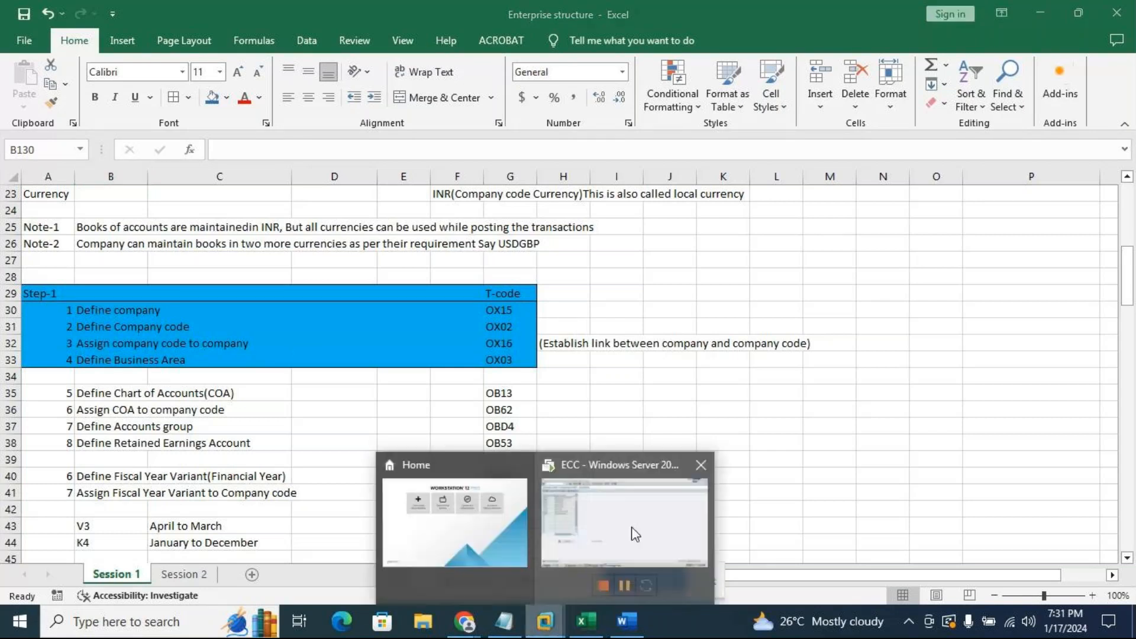
left_click(645, 541)
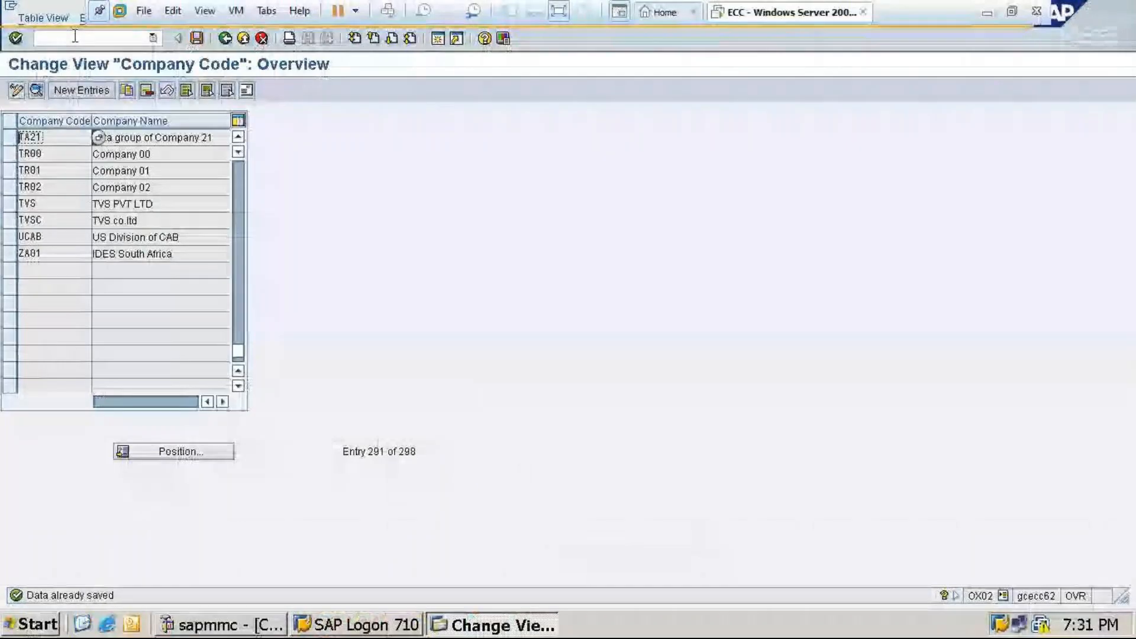
left_click(225, 38)
type("/nox16")
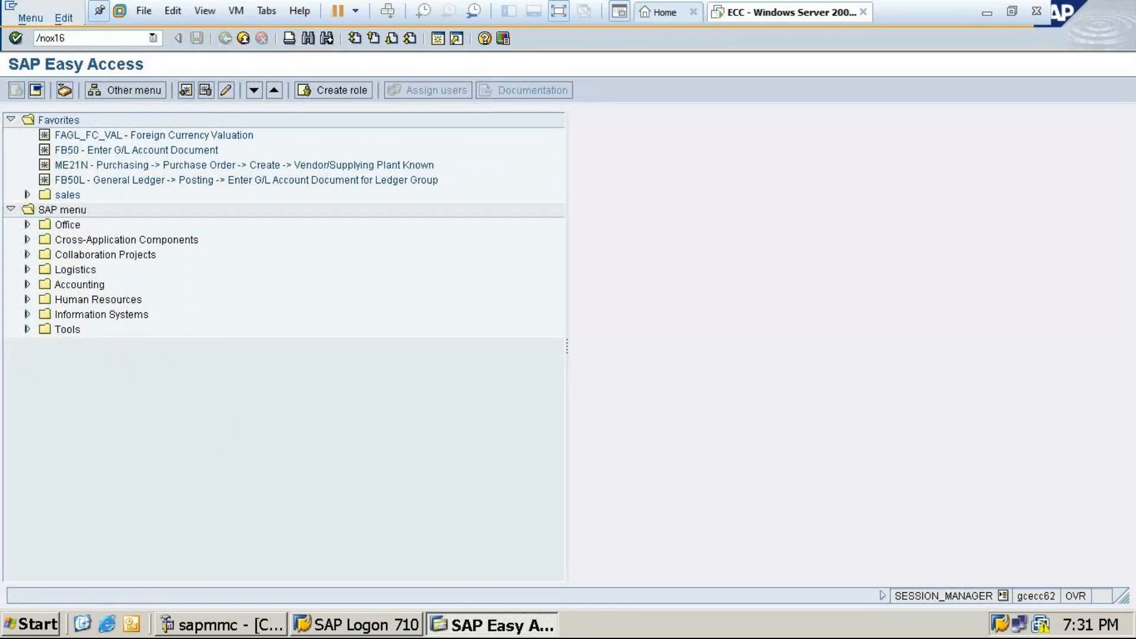
key("Return")
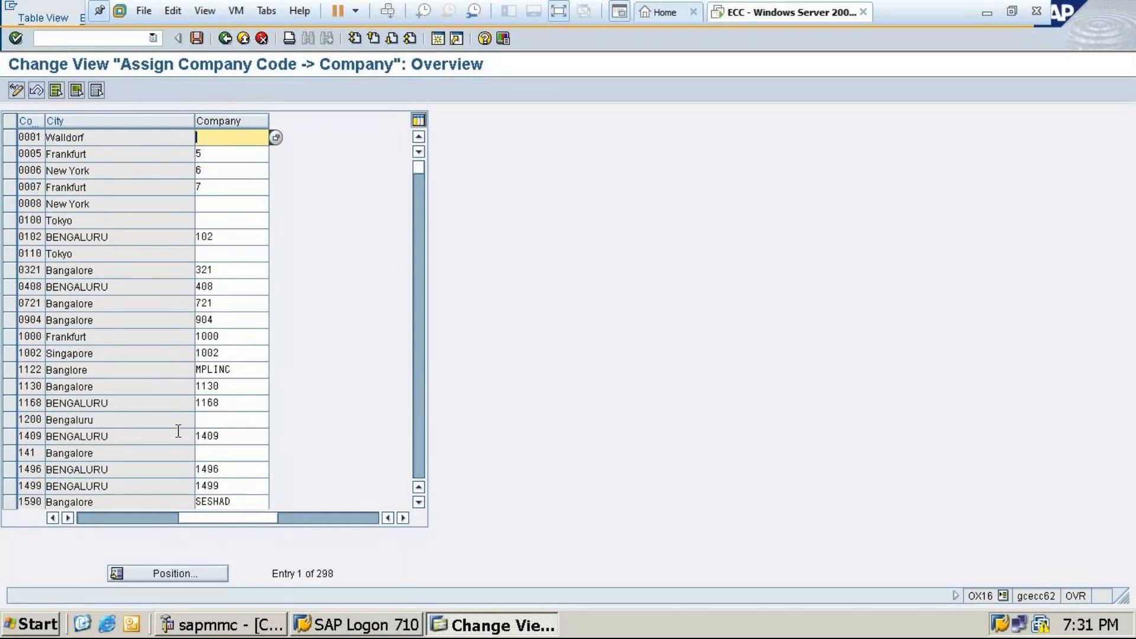
Position the company code assignment list at company code TA21
left_click(169, 575)
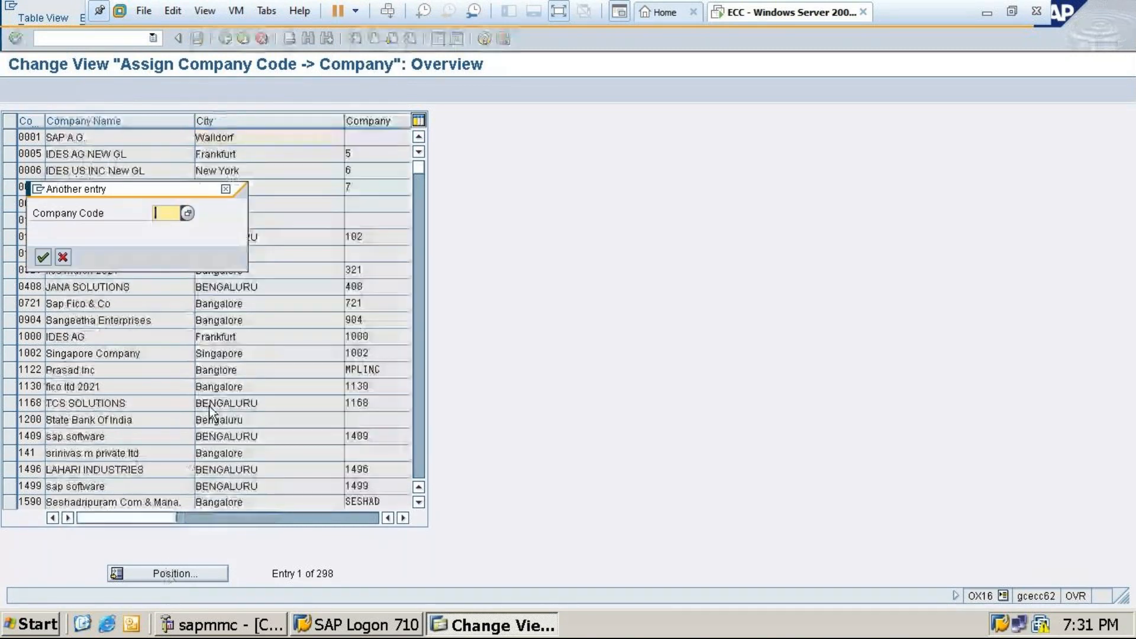
type("Ta")
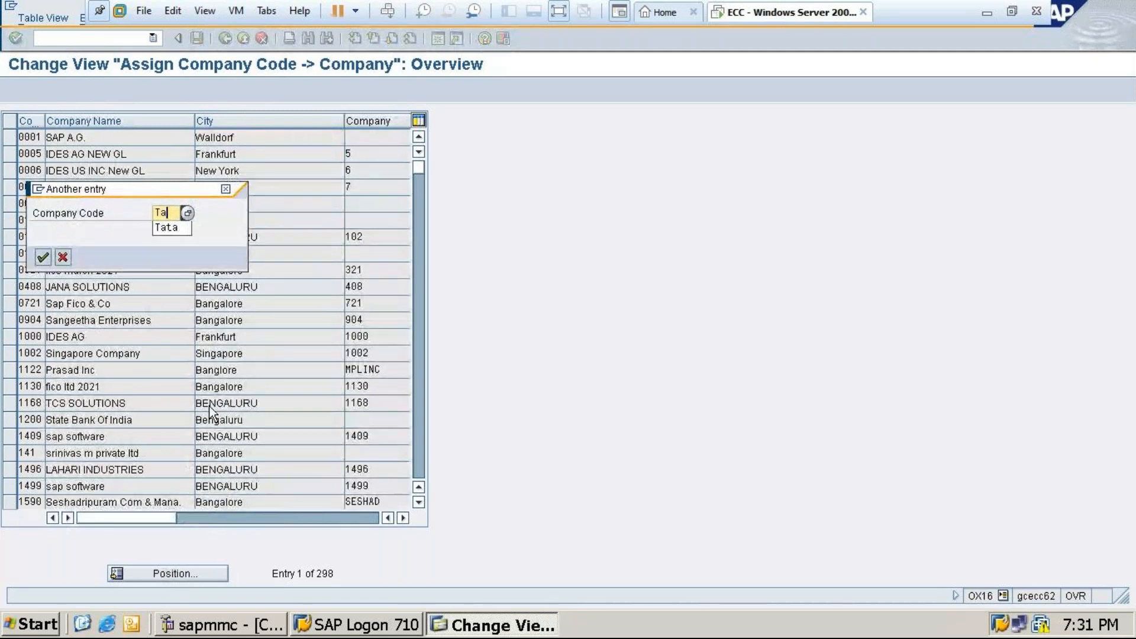
key("BackSpace")
type("A21")
left_click(42, 256)
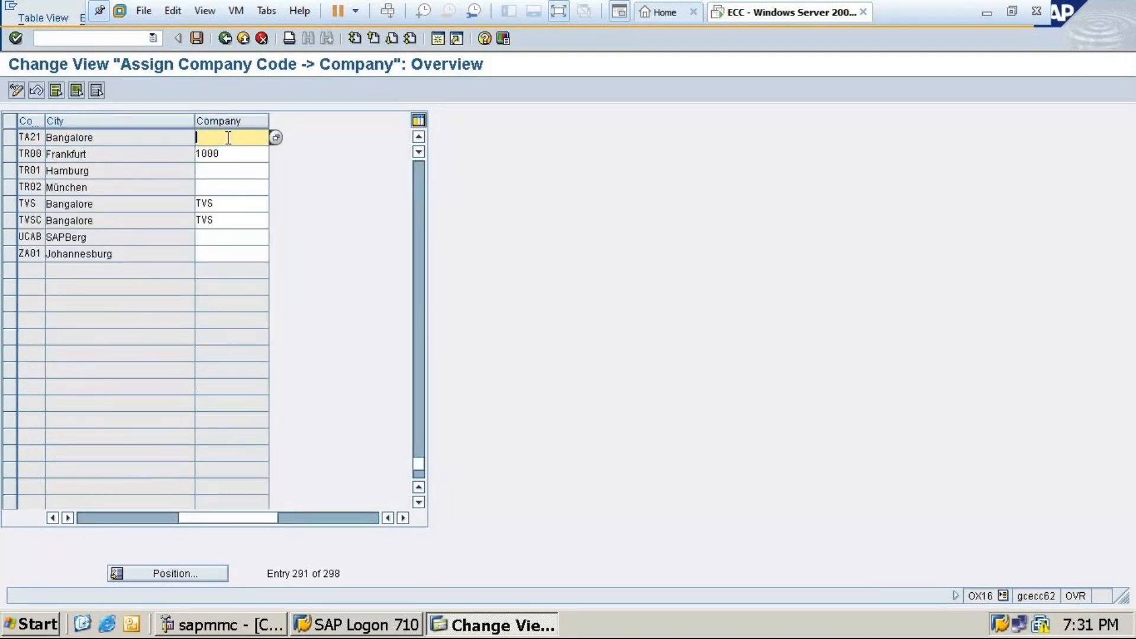
Assign company TAGP21 to company code TA21 by picking it from the list of possible companies
left_click(275, 137)
scroll(69, 356, "down", 12)
scroll(84, 355, "down", 20)
scroll(86, 355, "down", 20)
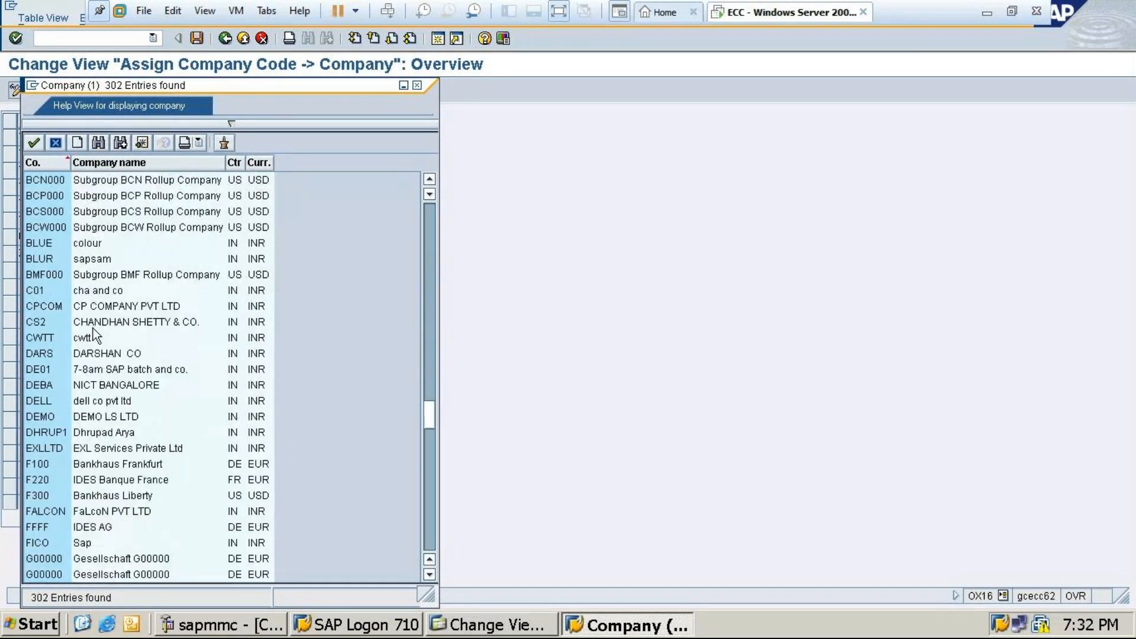
scroll(94, 338, "down", 3)
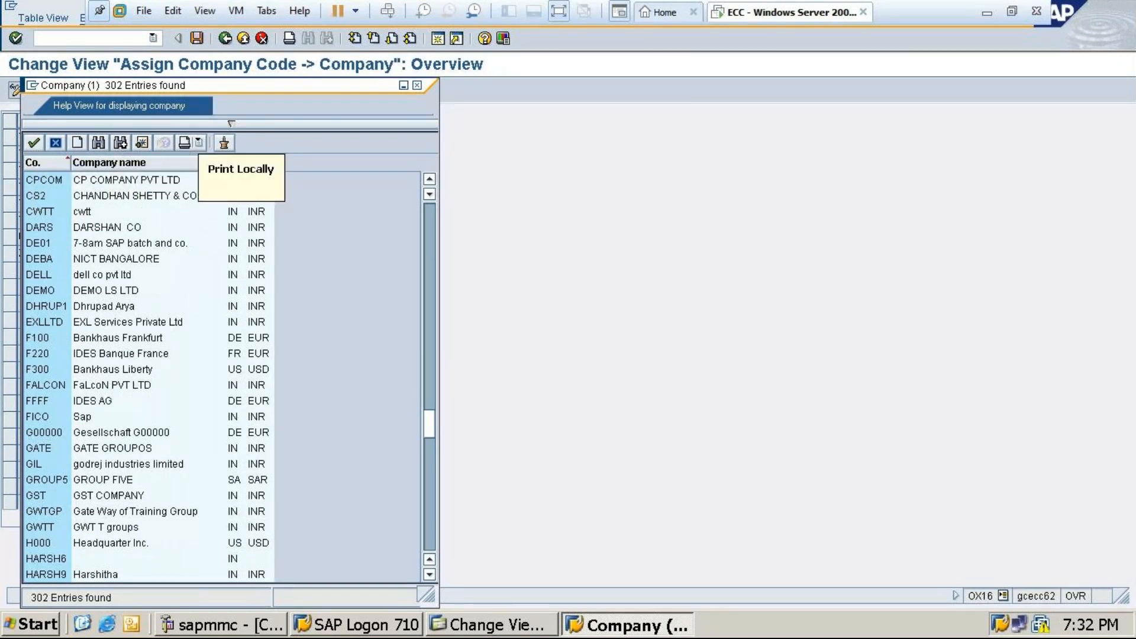
scroll(77, 384, "down", 2)
scroll(77, 383, "down", 13)
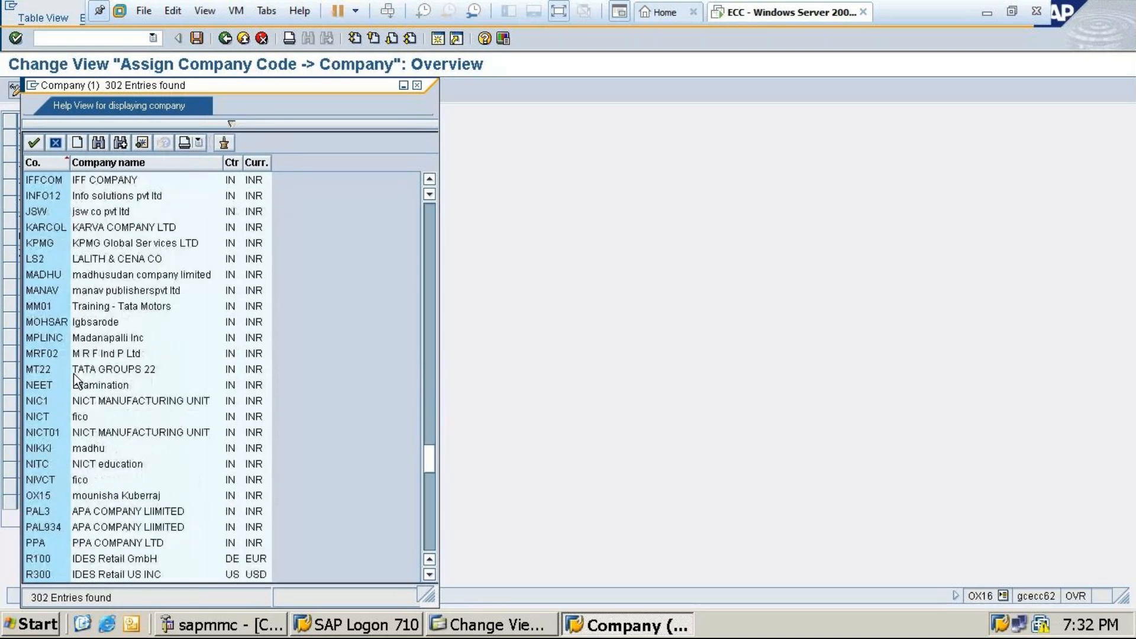
scroll(75, 382, "down", 17)
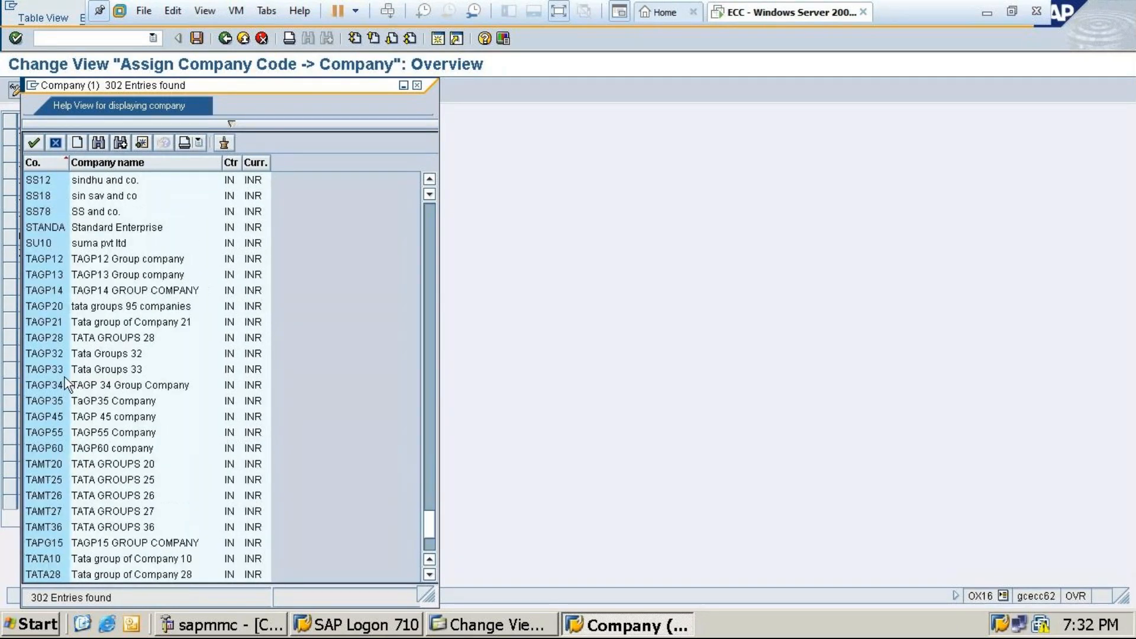
double_click(48, 324)
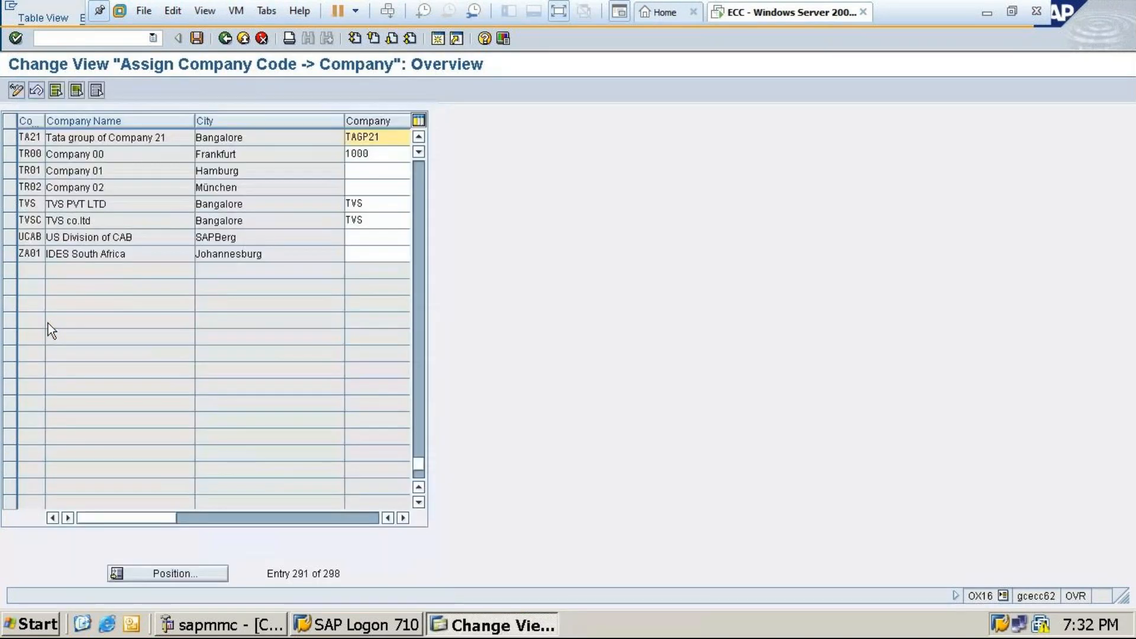
Save the company assignment under the proposed customizing request and return to the SAP Easy Access screen
left_click(197, 38)
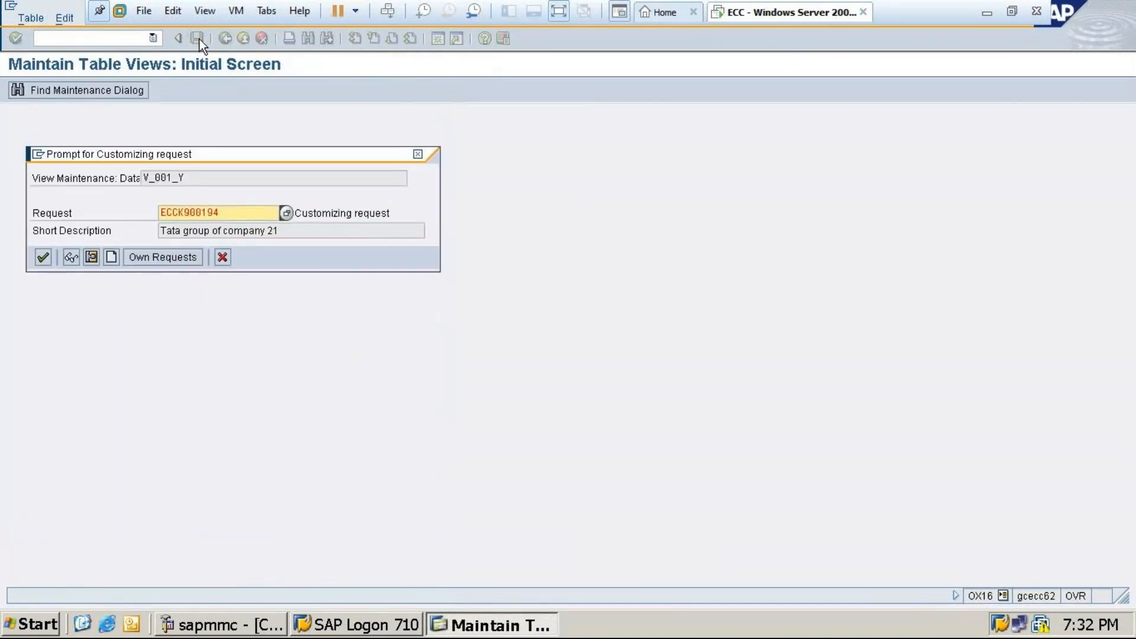
left_click(44, 257)
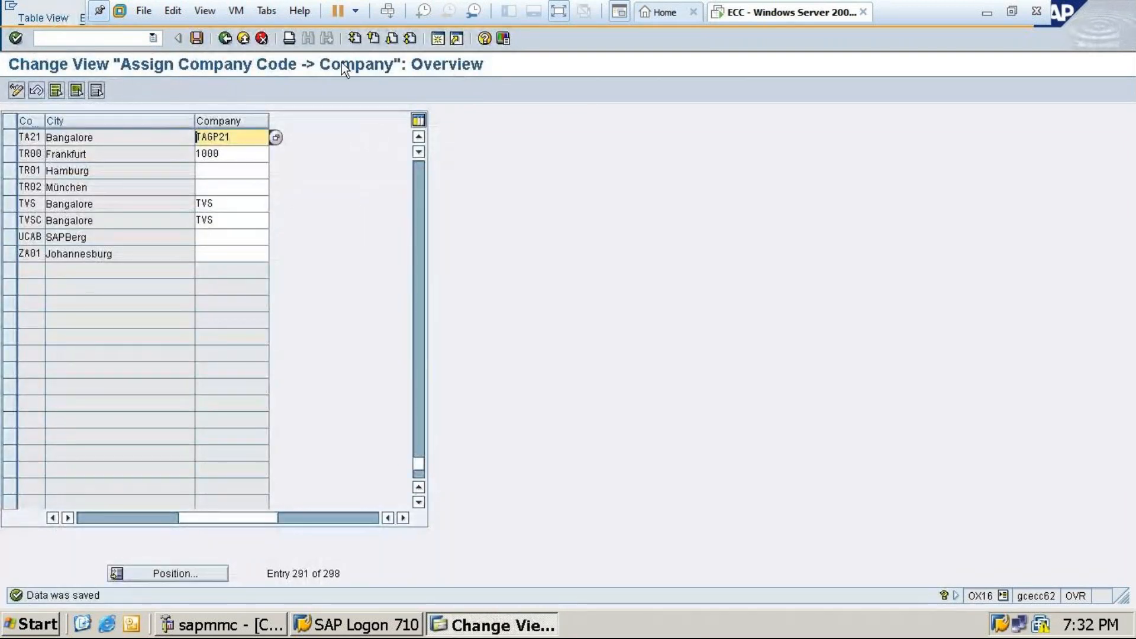
left_click(195, 38)
left_click(227, 39)
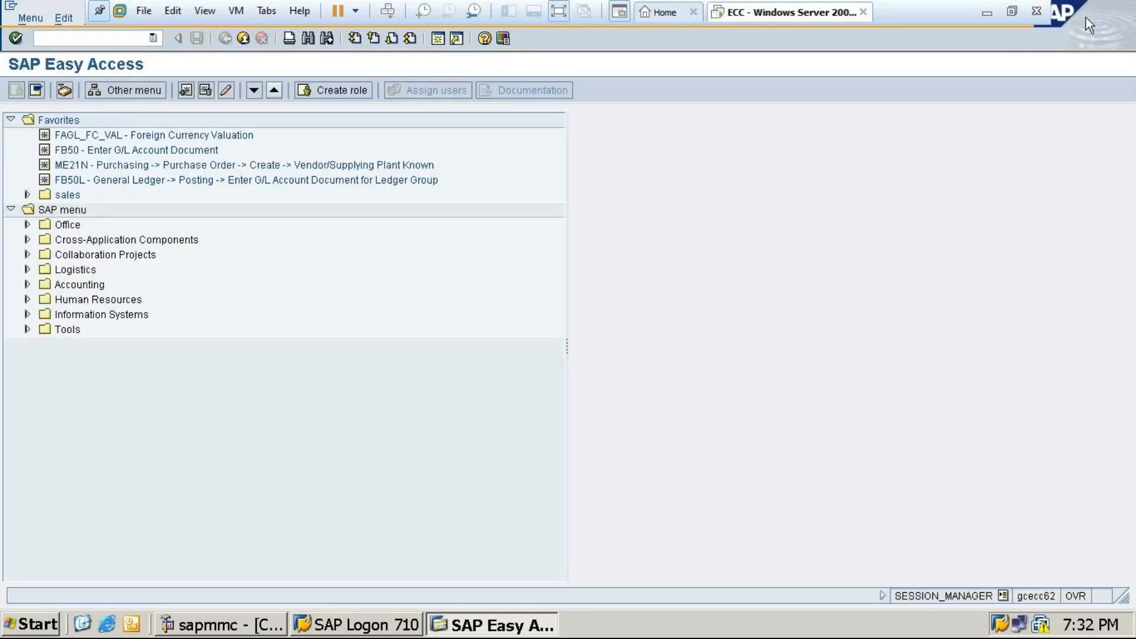
Check the Define Business Area T-code in Excel, return to SAP and open transaction OX03
left_click(987, 12)
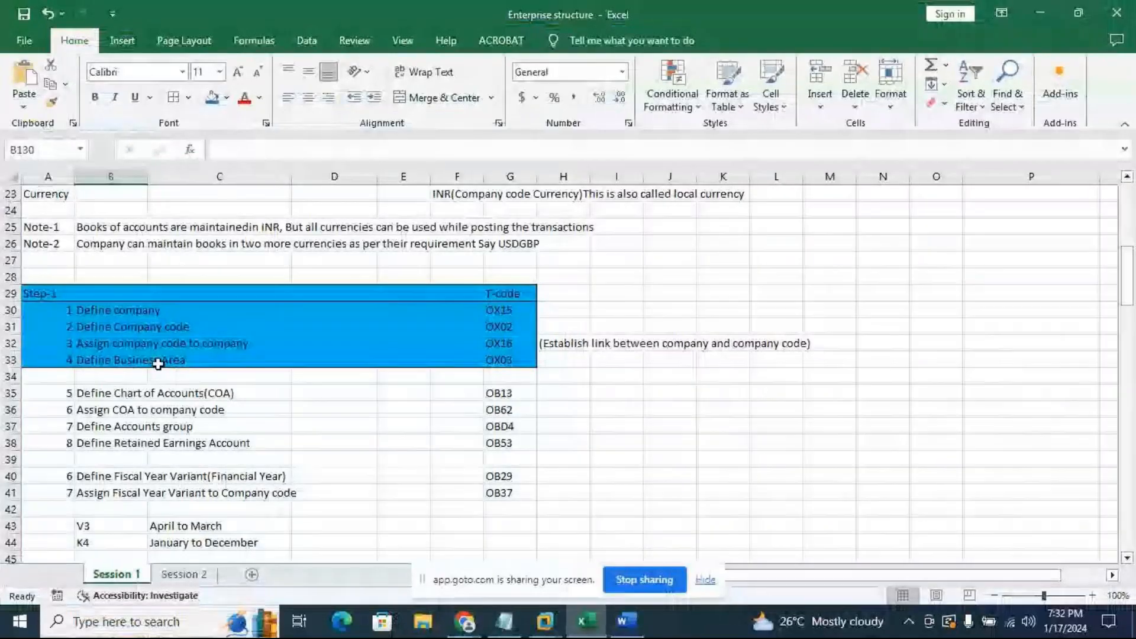
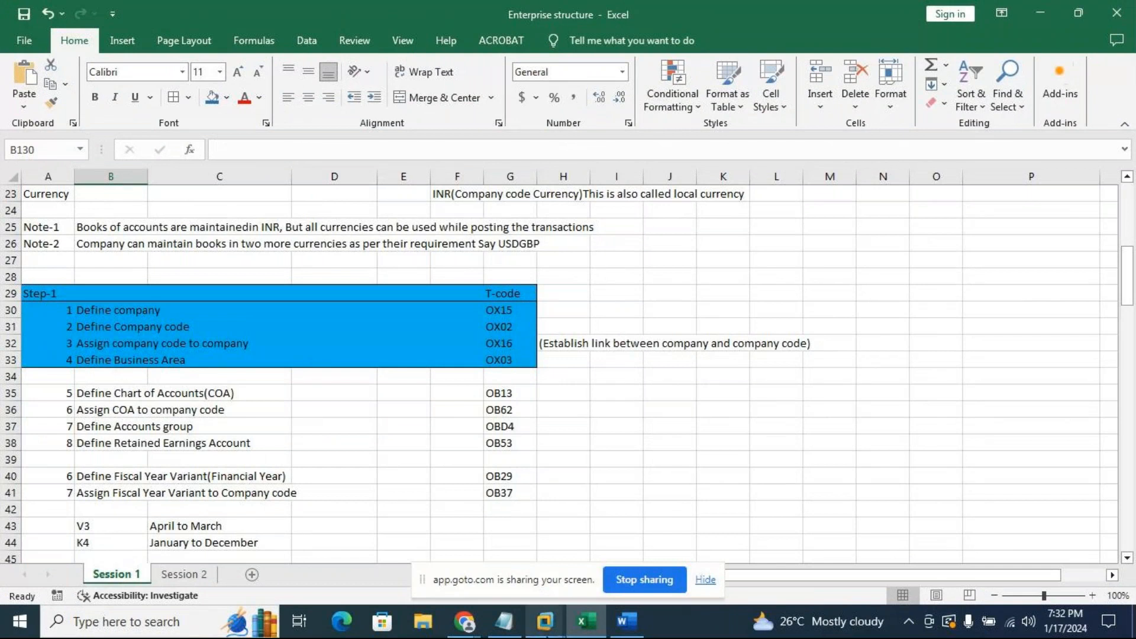
mouse_move(544, 621)
left_click(617, 544)
type("/n")
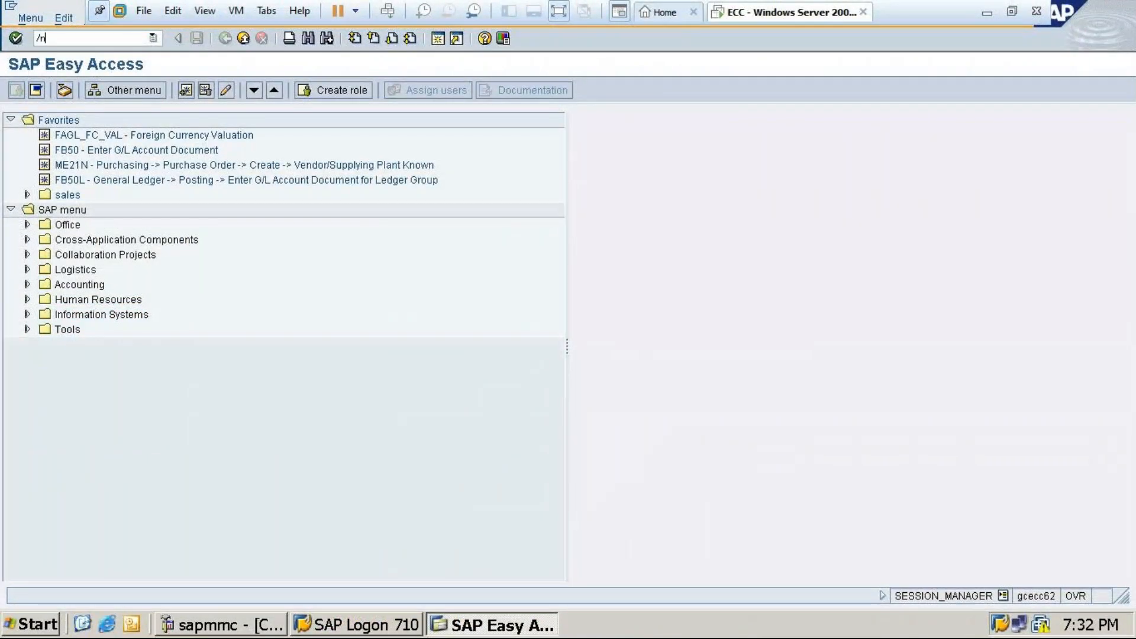
left_click(986, 17)
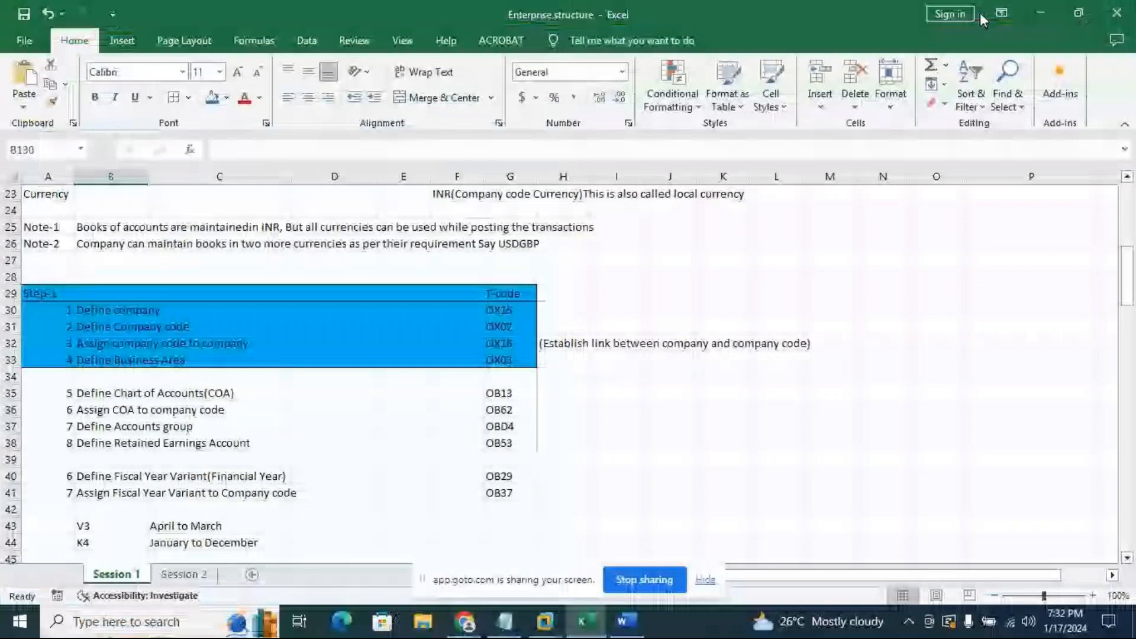
left_click(621, 622)
type("d")
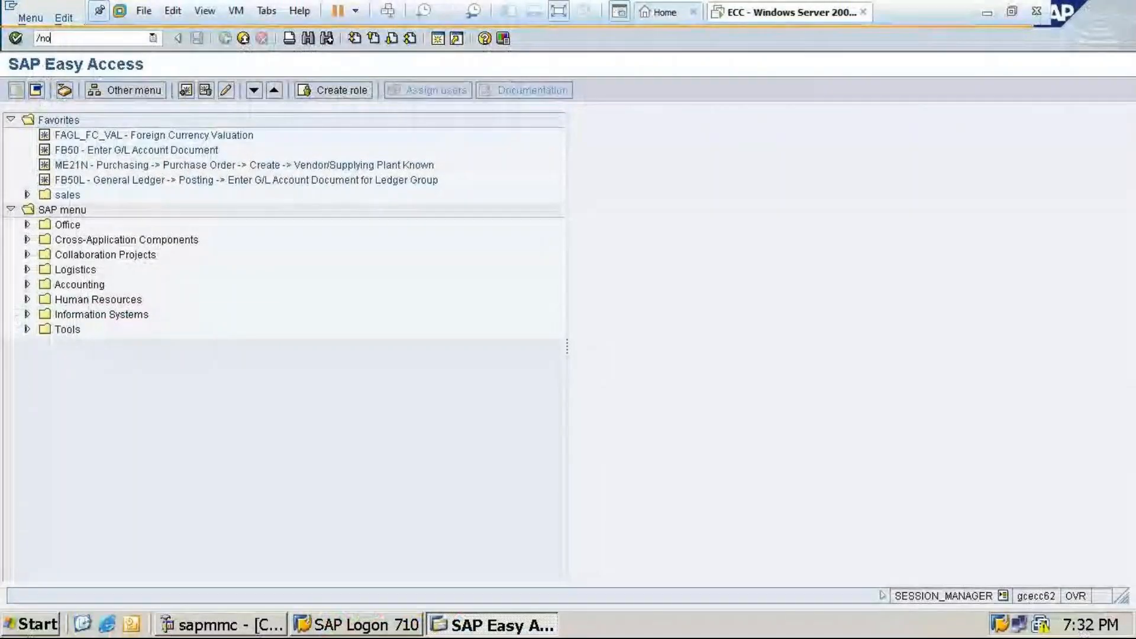
type("x0")
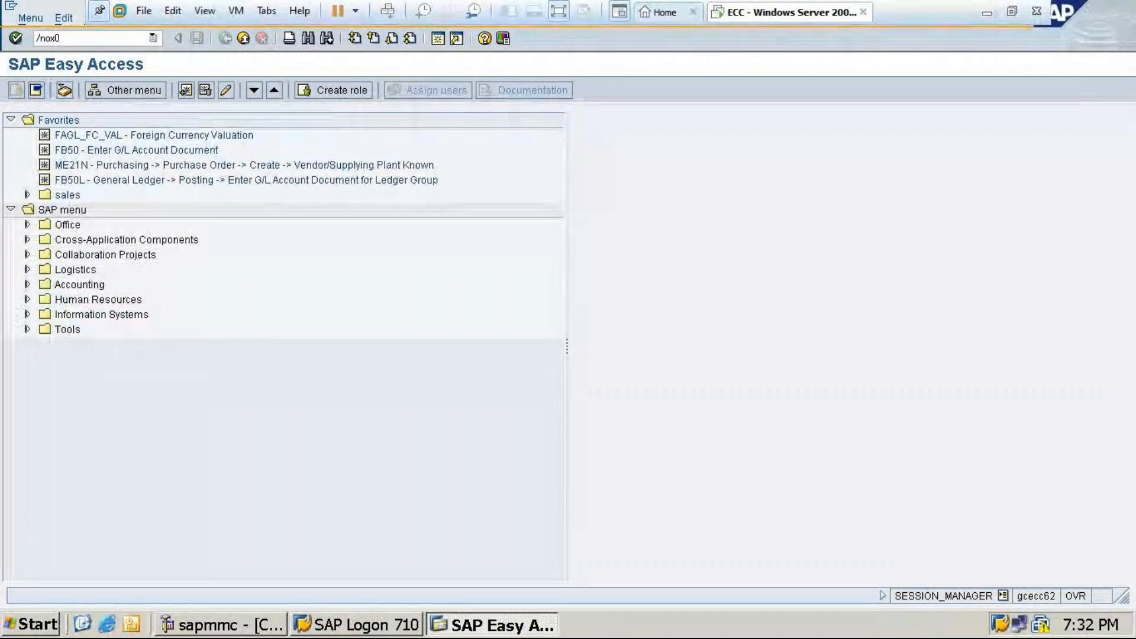
type("3")
key("Return")
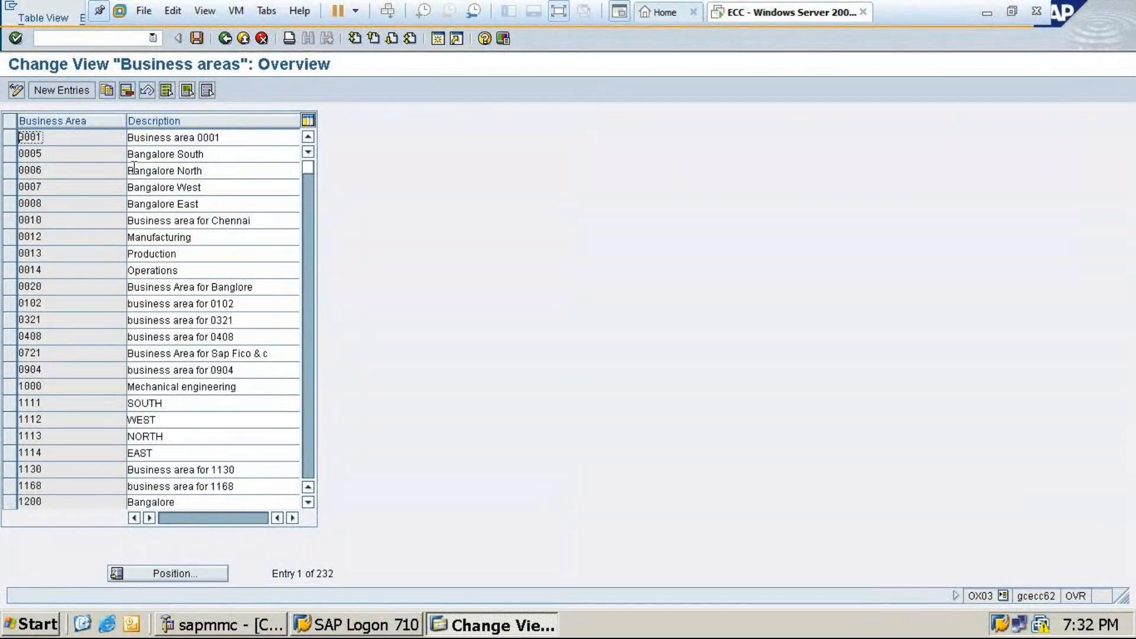
Position the business area list at TA21 to check for an existing entry, and return to the SAP Easy Access screen
left_click(180, 568)
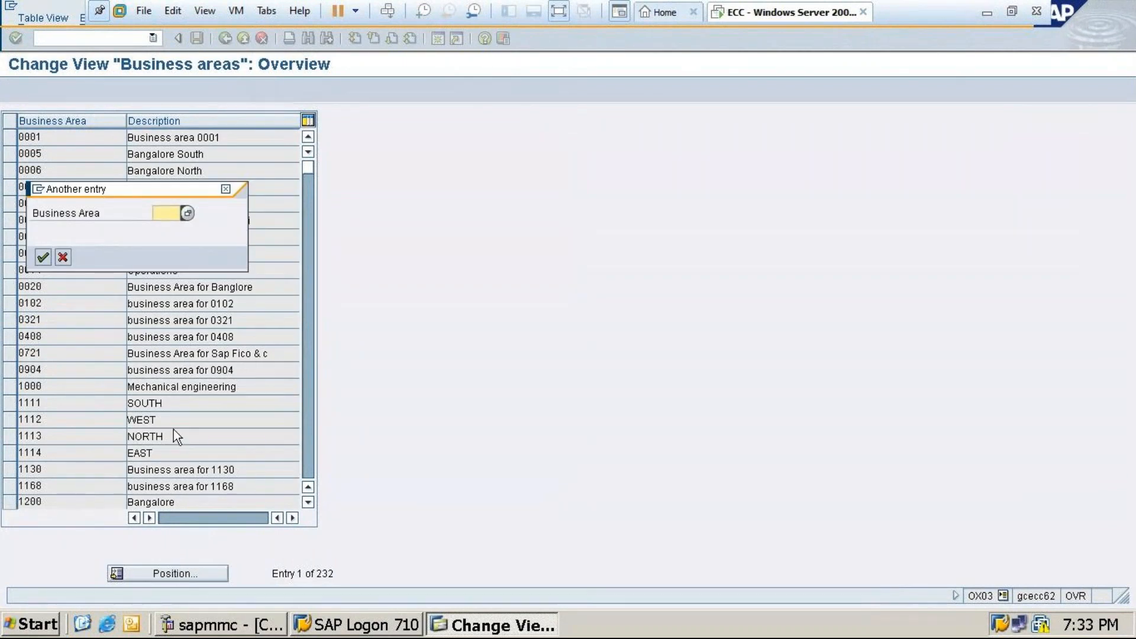
type("T")
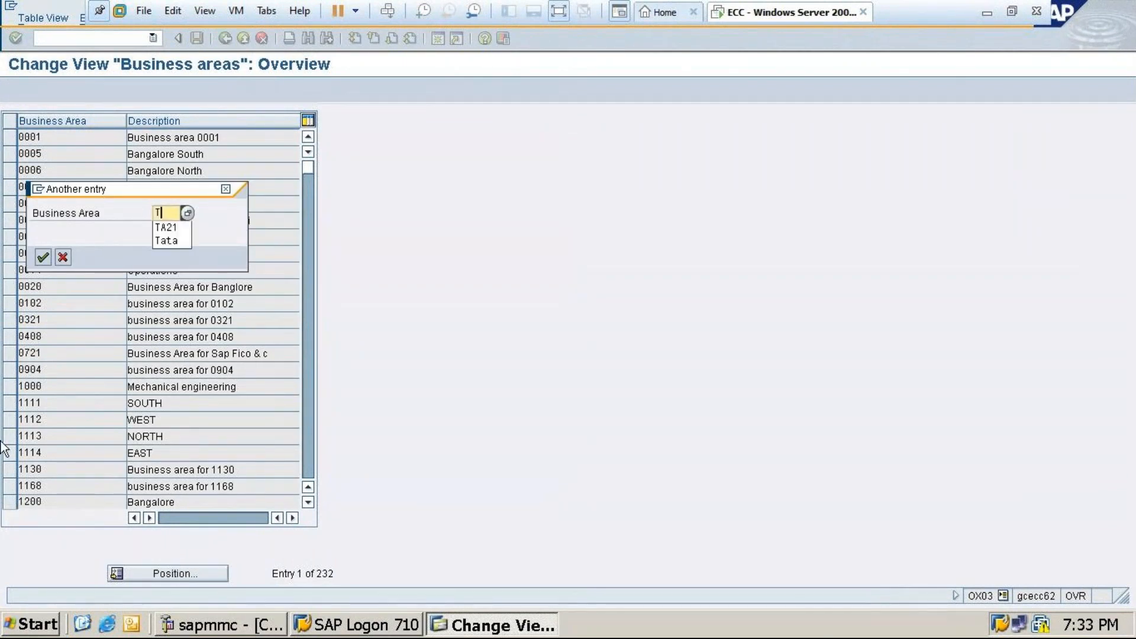
type("A21")
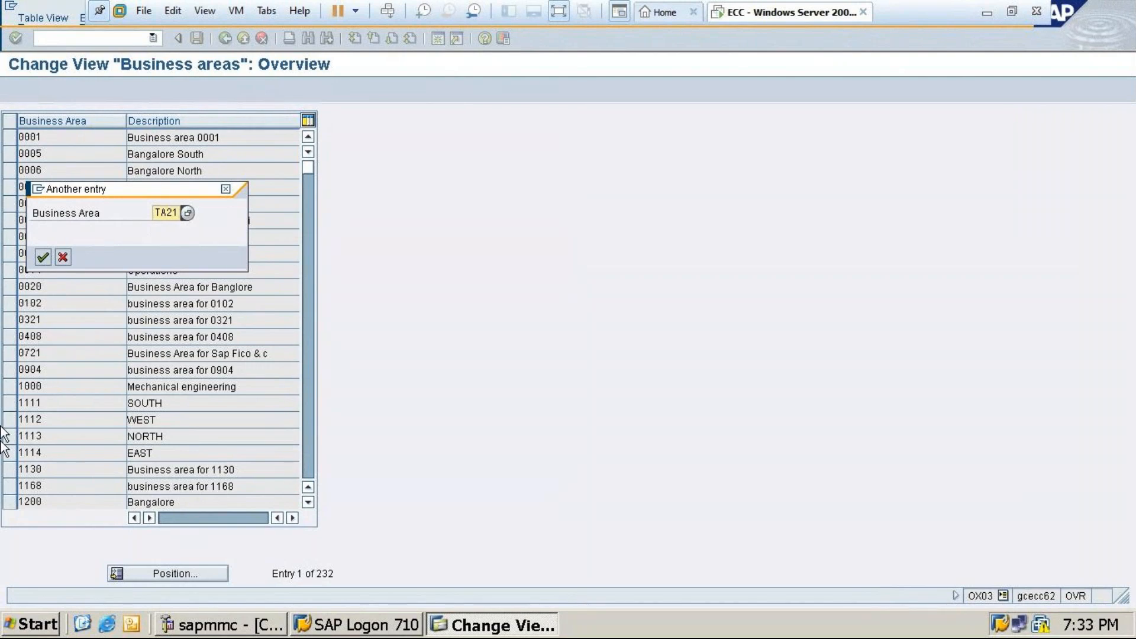
left_click(42, 257)
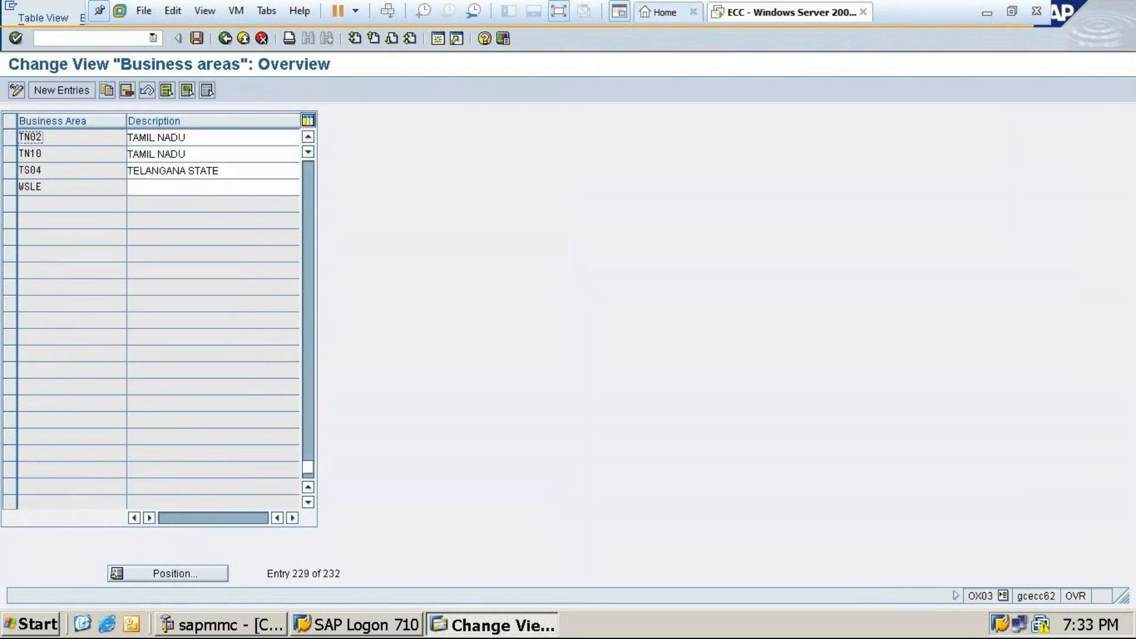
left_click(225, 38)
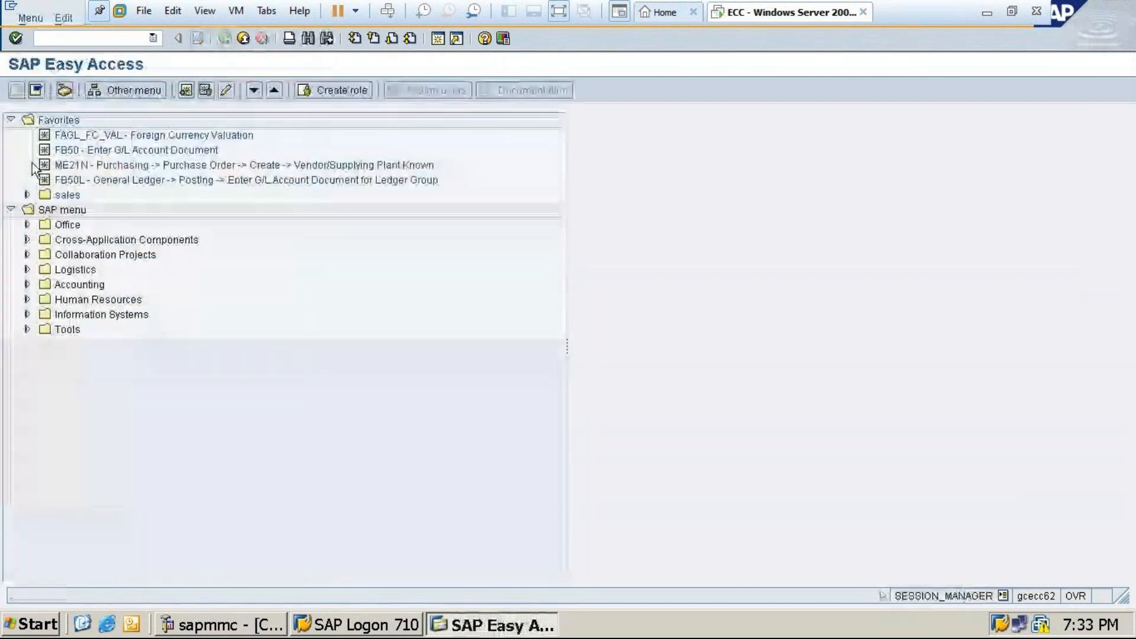
Consult the T-code list in Excel, switch back to SAP and reopen transaction OX03 for business areas
type("/n")
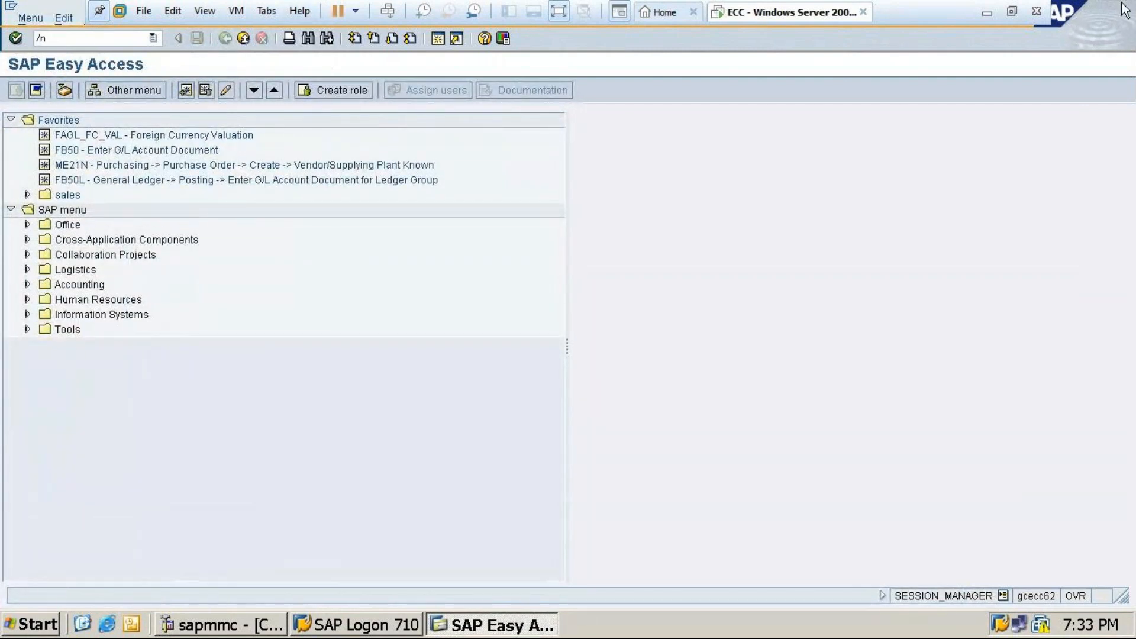
left_click(996, 11)
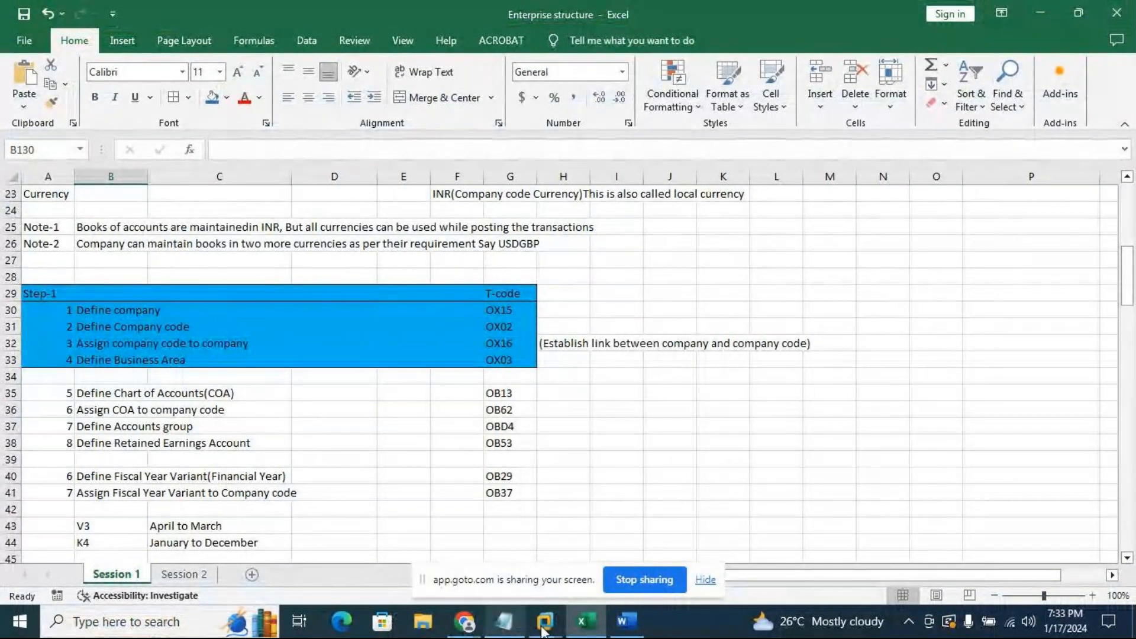
mouse_move(544, 632)
left_click(615, 521)
type("/n")
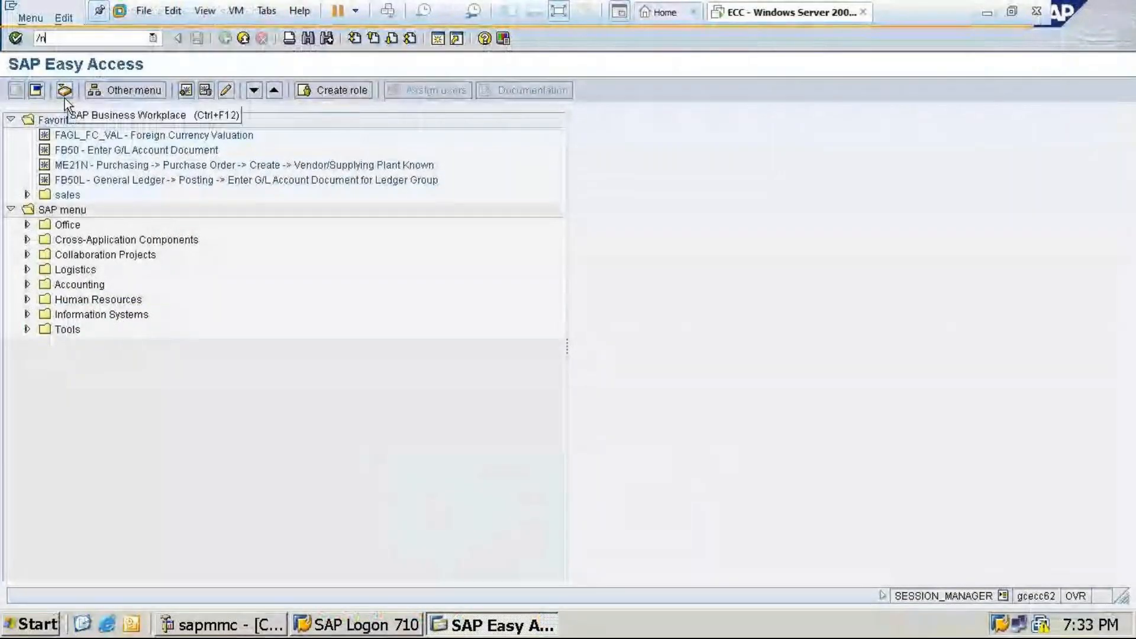
type("ox03")
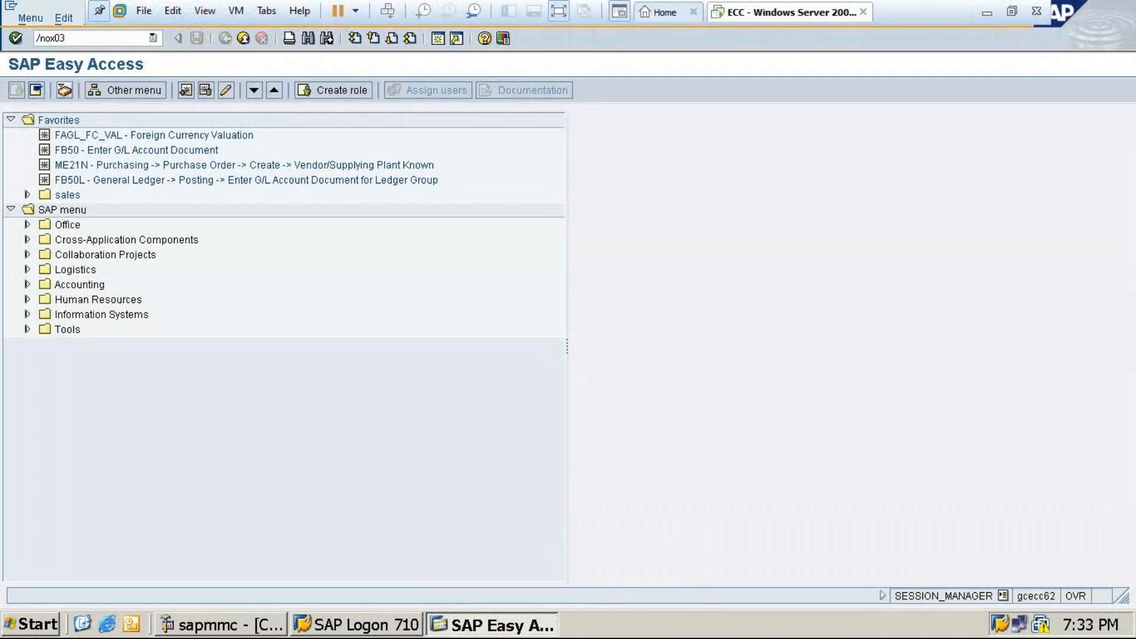
key("Return")
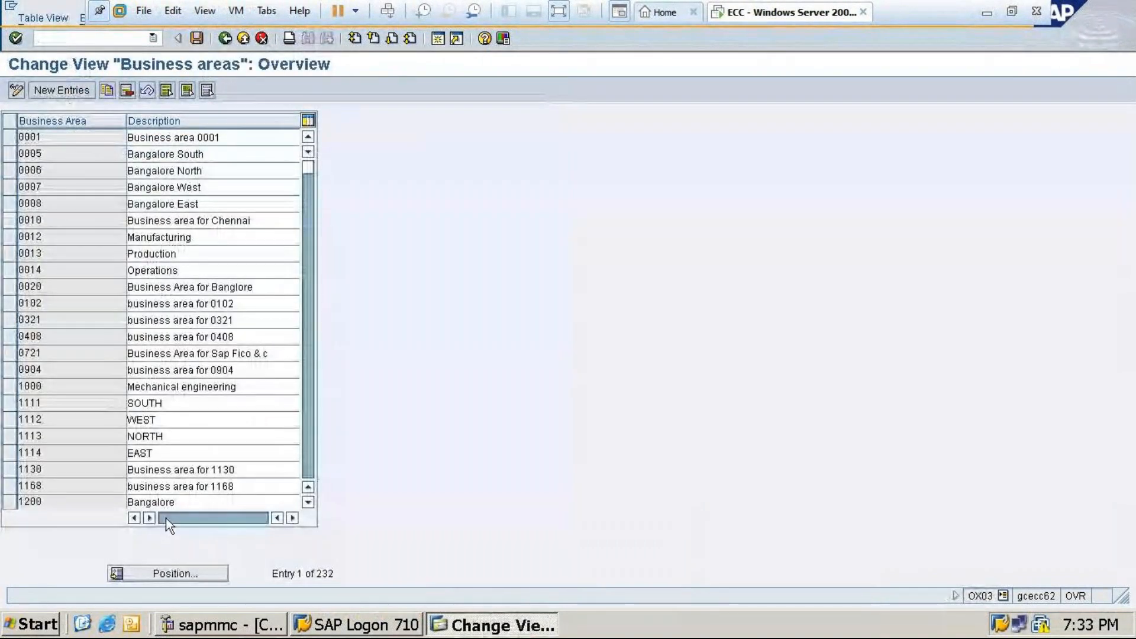
Look up business area TA21 in the reopened business area list
left_click(169, 574)
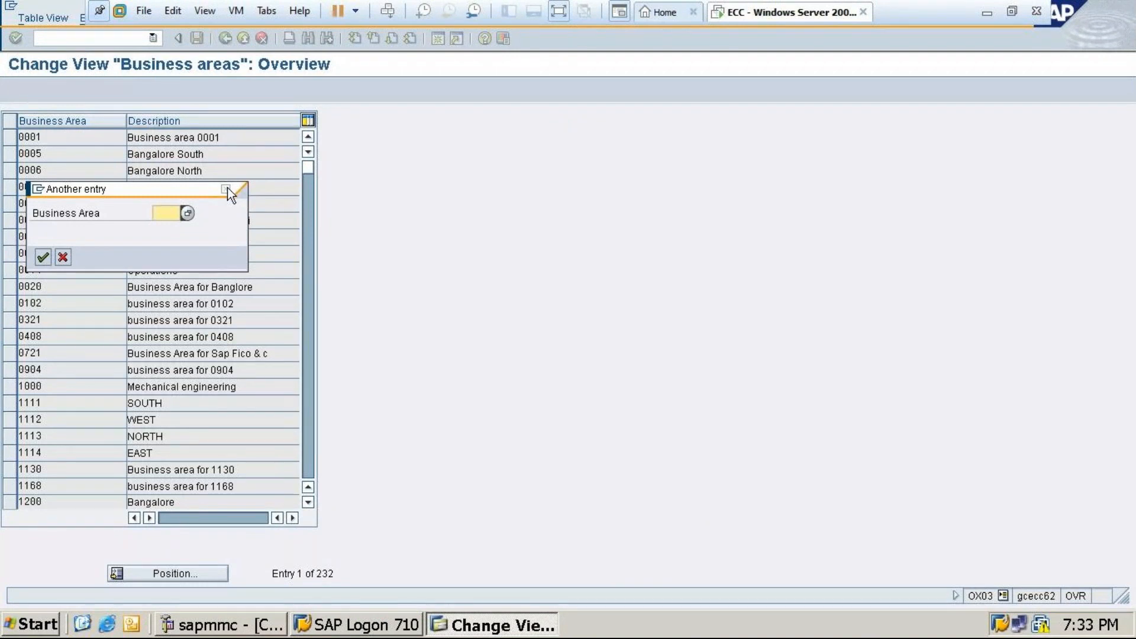
type("Ta")
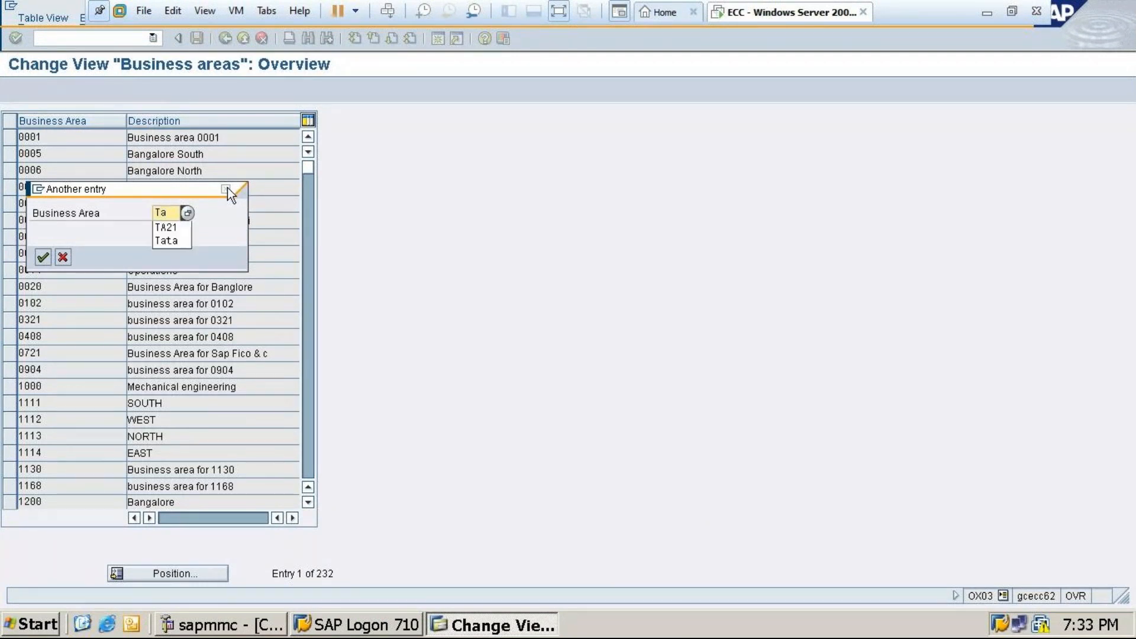
type("21")
left_click(45, 261)
Start a new business areas entry with the code TA21
left_click(66, 88)
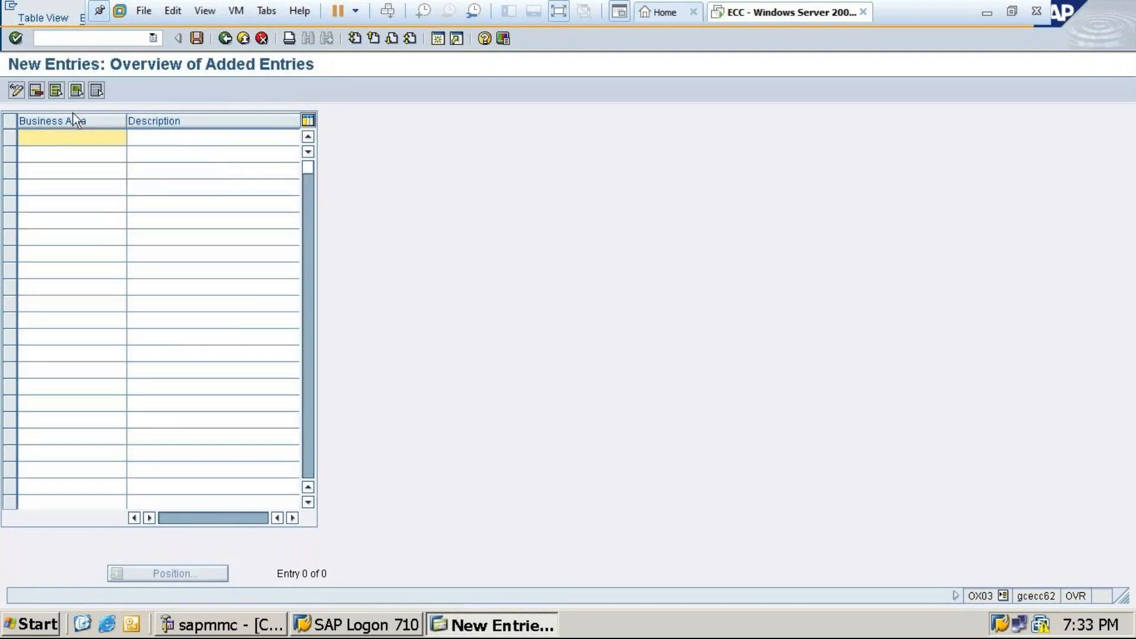
type("Ta21")
key("BackSpace")
key("BackSpace")
key("BackSpace")
key("BackSpace")
type("TA21")
Describe the new business area as "Business area for TA21", adapting the suggested text "Business area for MT10"
left_click(137, 142)
type("Bus")
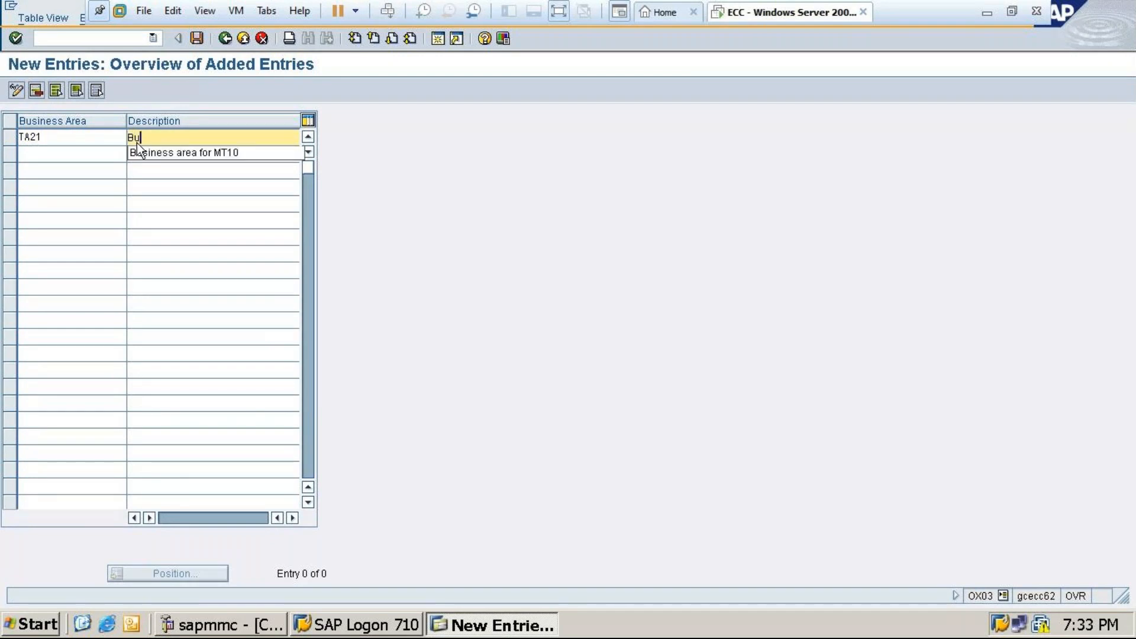
left_click(173, 154)
key("BackSpace")
key("BackSpace")
key("BackSpace")
key("BackSpace")
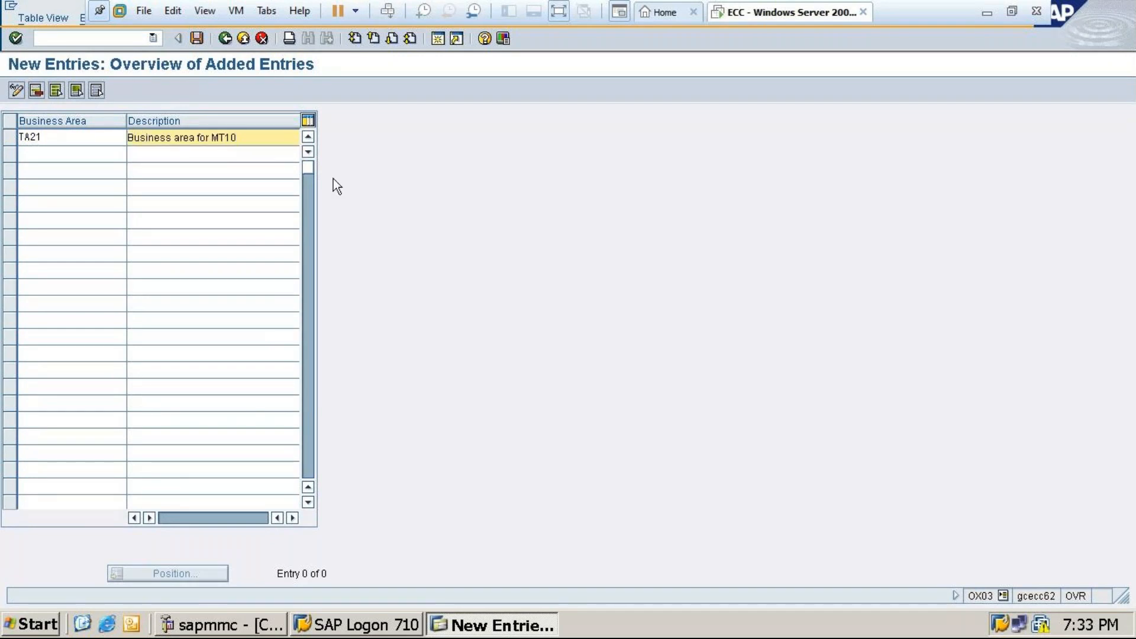
type("Ta21")
key("BackSpace")
key("BackSpace")
key("BackSpace")
type("A21")
Save the new business area TA21 and return to the business areas overview
left_click(197, 39)
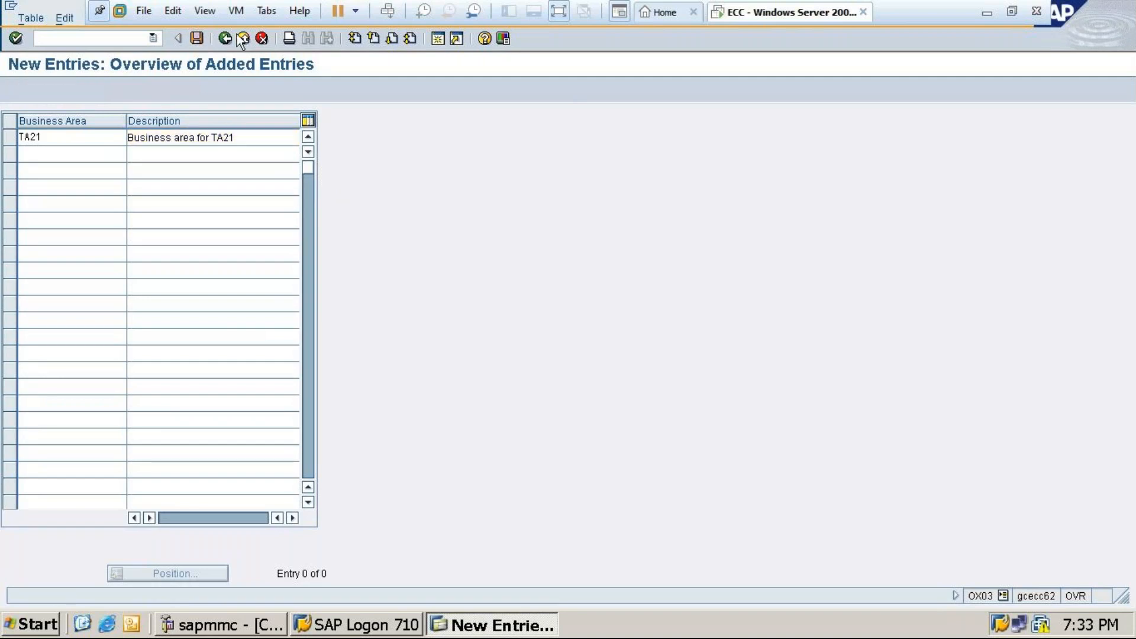
left_click(43, 256)
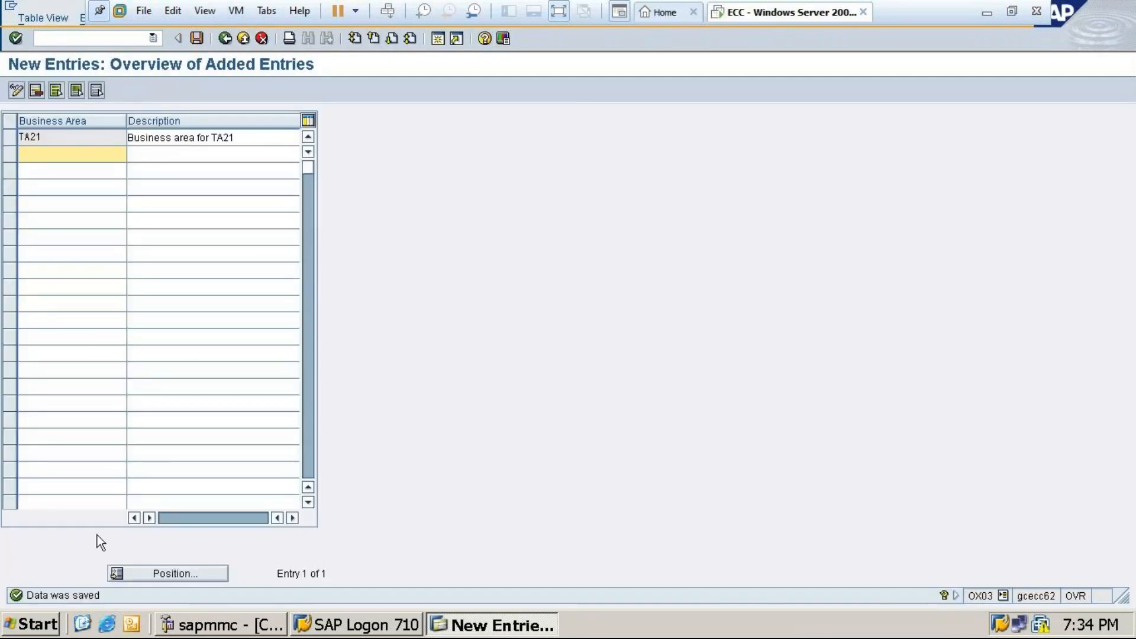
left_click(197, 38)
left_click(227, 37)
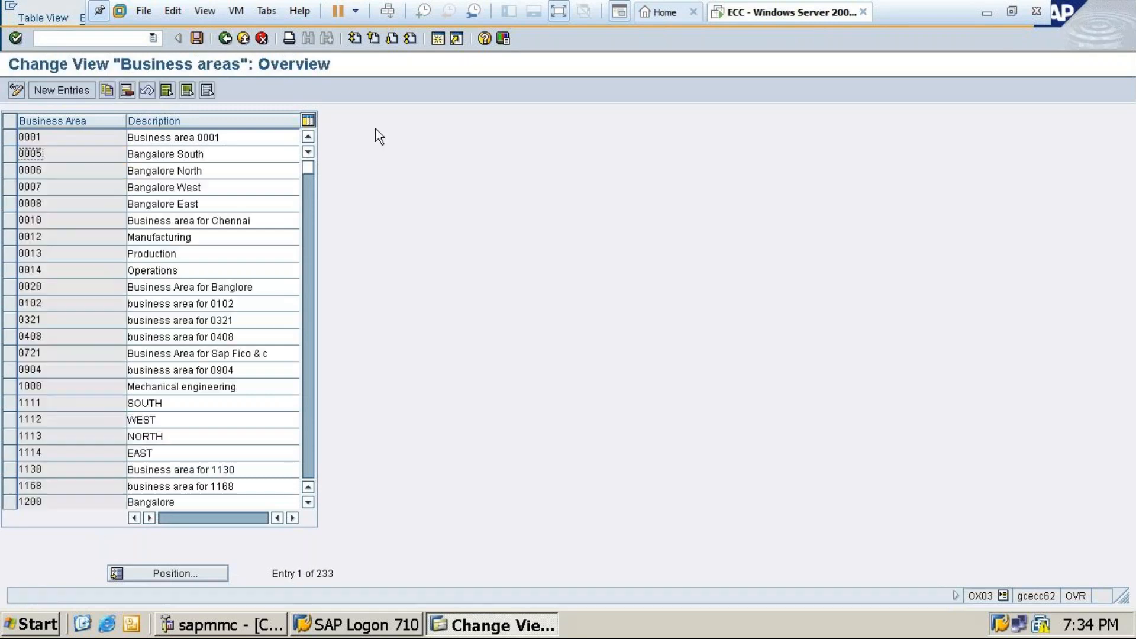
Position the business area list at TA21 to verify the new entry, save again and return to SAP Easy Access
left_click(166, 573)
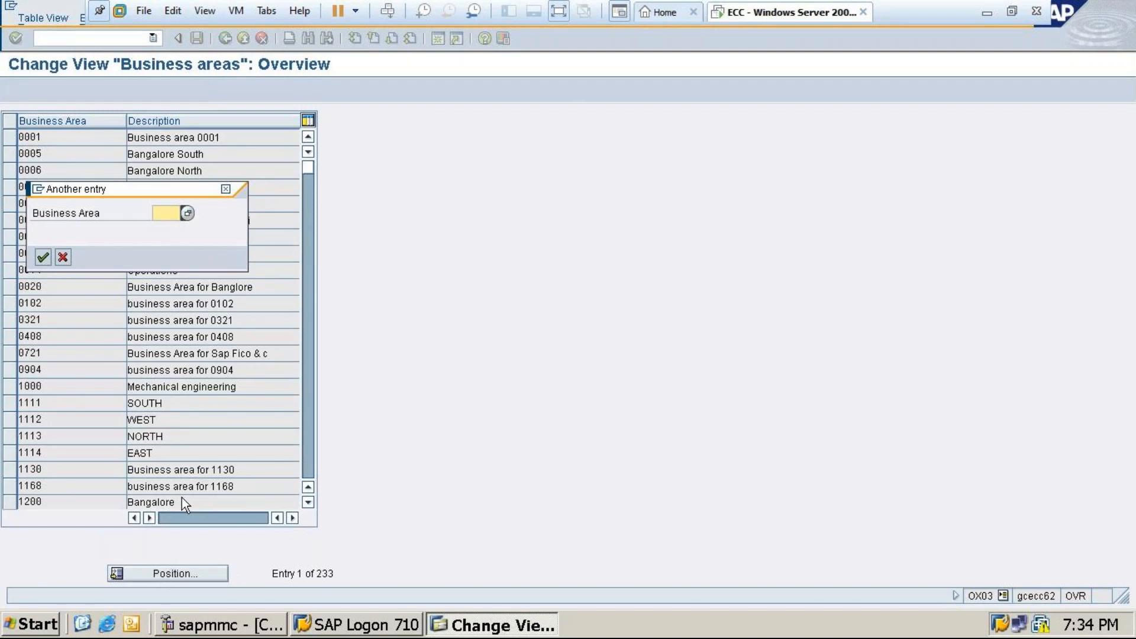
type("Ta")
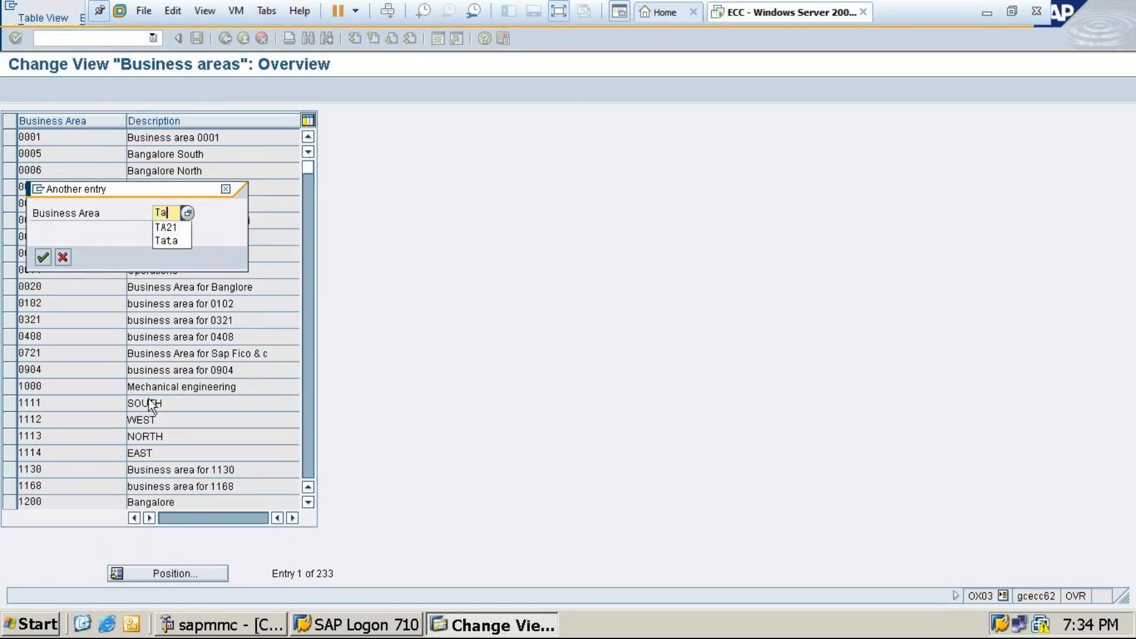
left_click(160, 227)
key("Return")
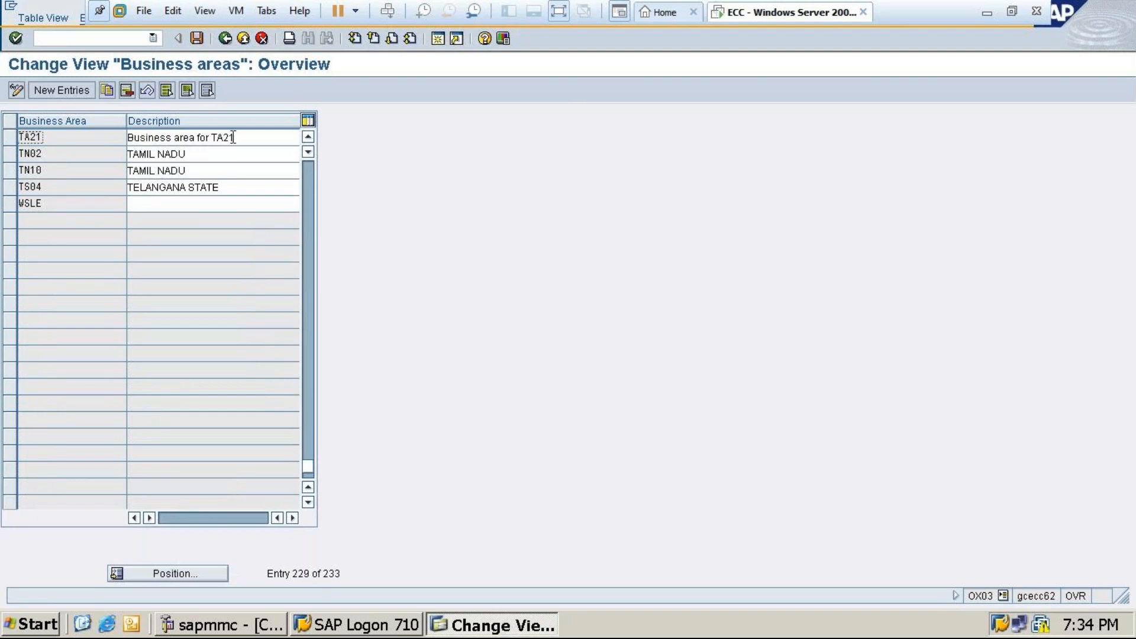
left_click(195, 39)
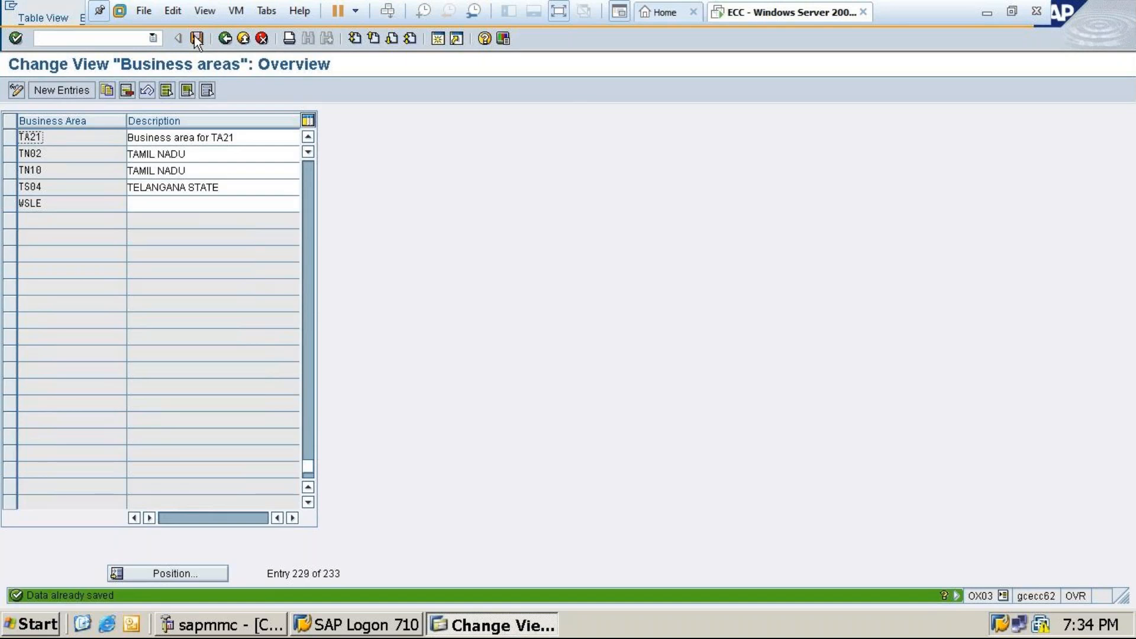
left_click(225, 39)
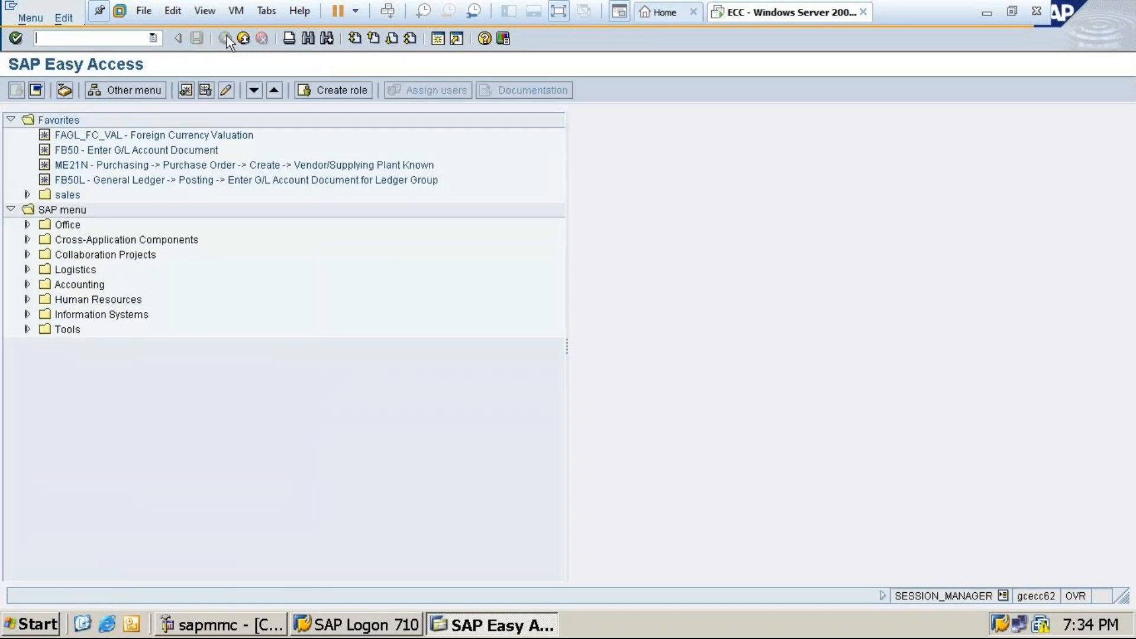
Check the participants and chat in the GoTo meeting window in Chrome and return to the Excel workbook
left_click(988, 11)
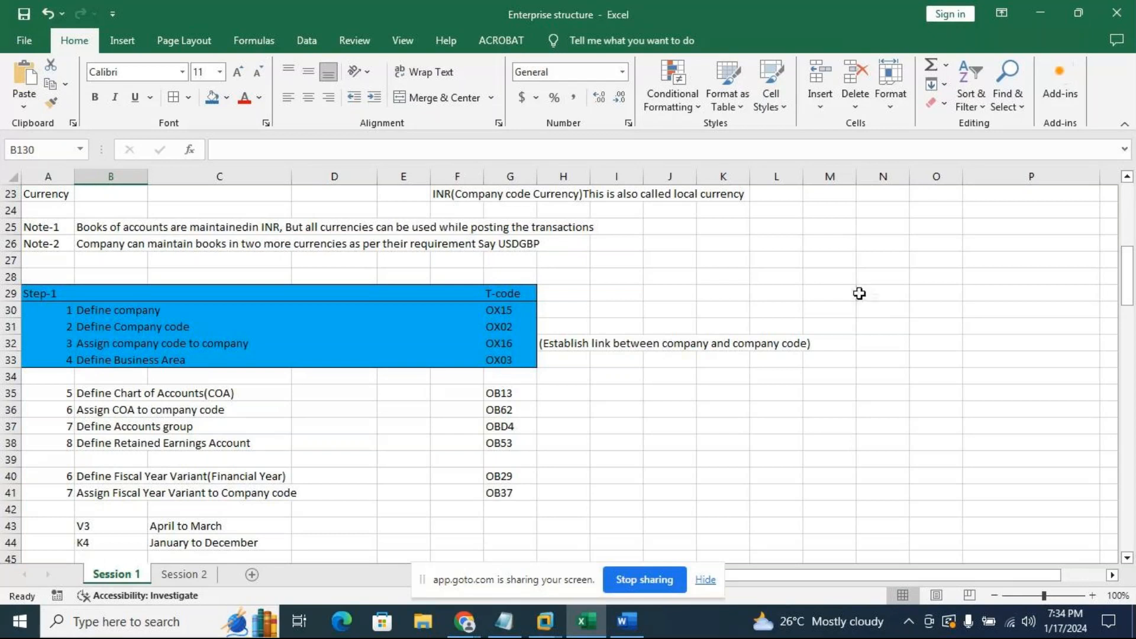
mouse_move(464, 626)
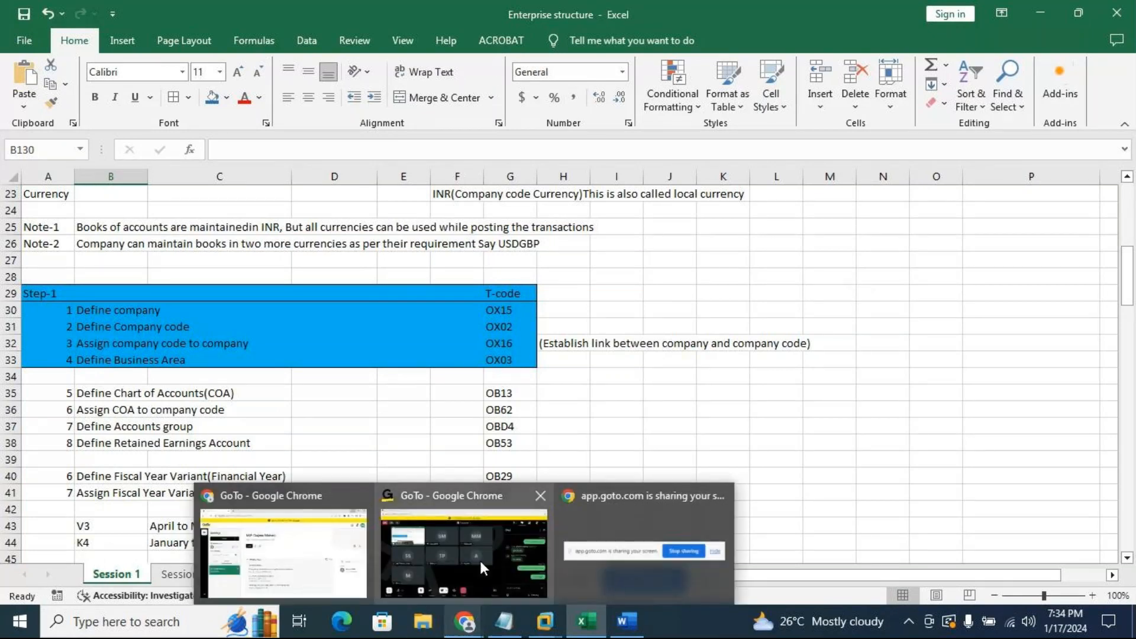
left_click(479, 572)
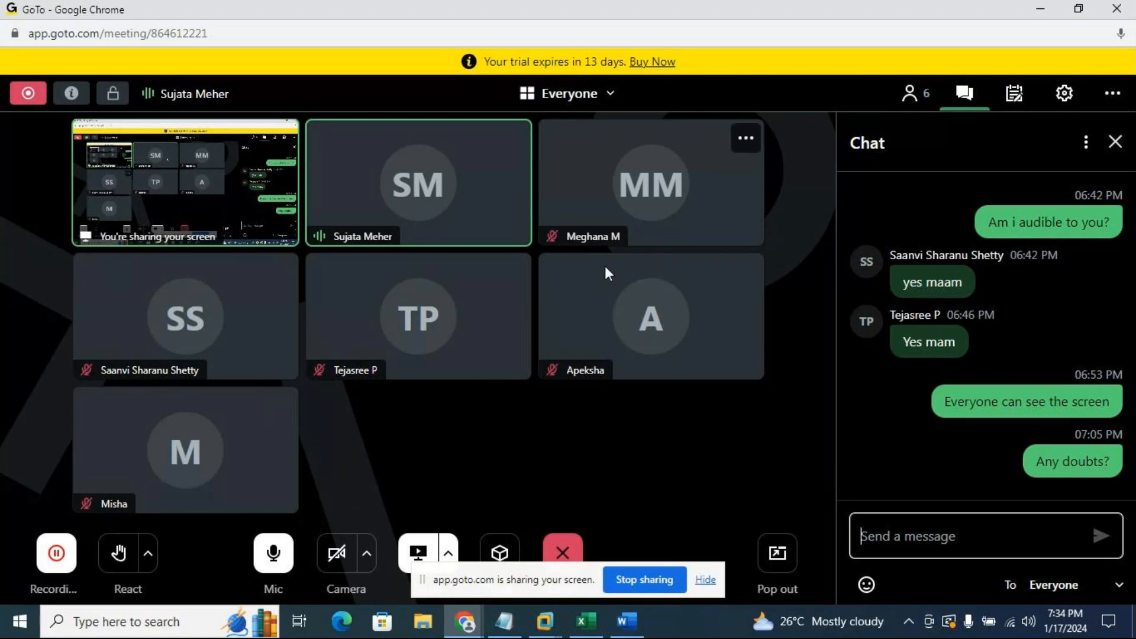
left_click(1046, 13)
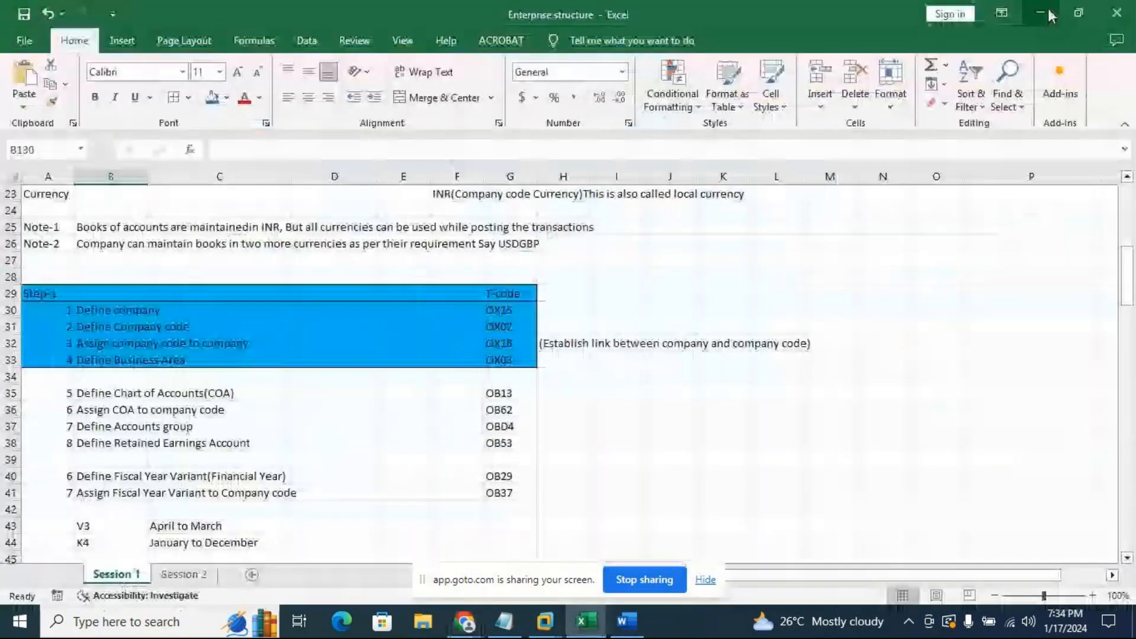
Review the Session 1 notes from the specification and requirement section down to assigning the company code to the credit control area
left_click(623, 439)
scroll(623, 439, "up", 3)
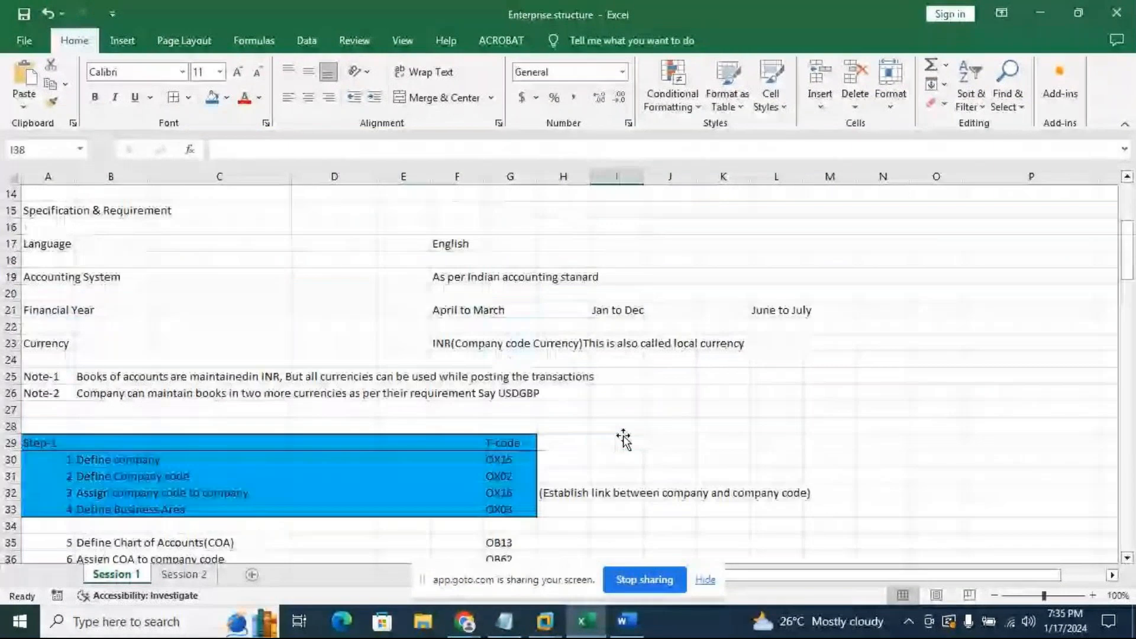
scroll(624, 440, "down", 3)
scroll(628, 438, "down", 3)
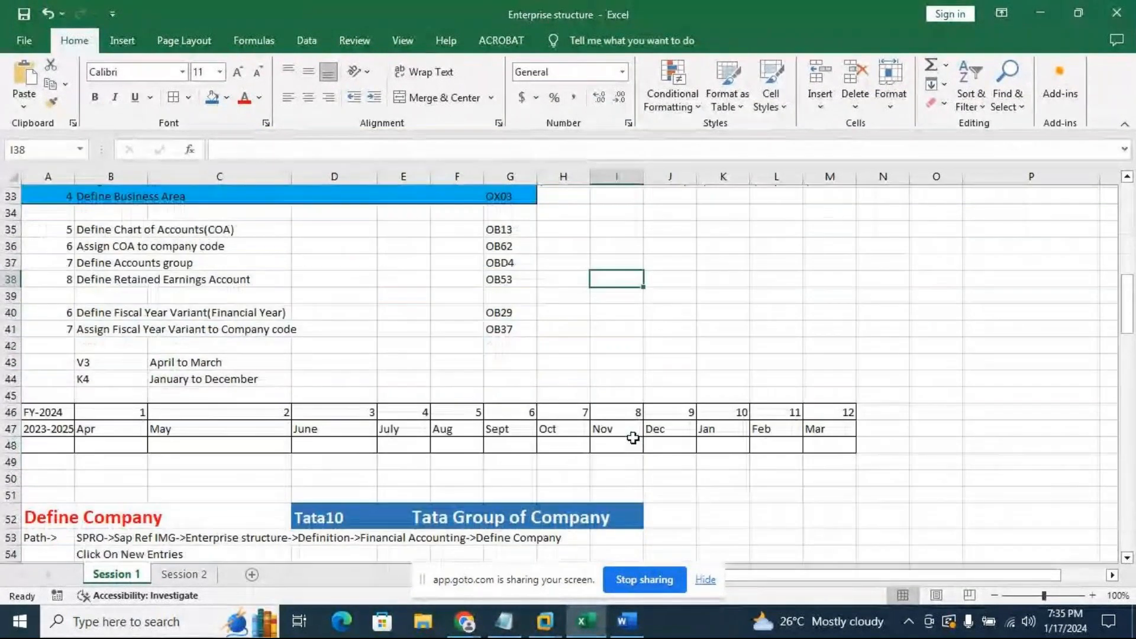
scroll(633, 438, "down", 6)
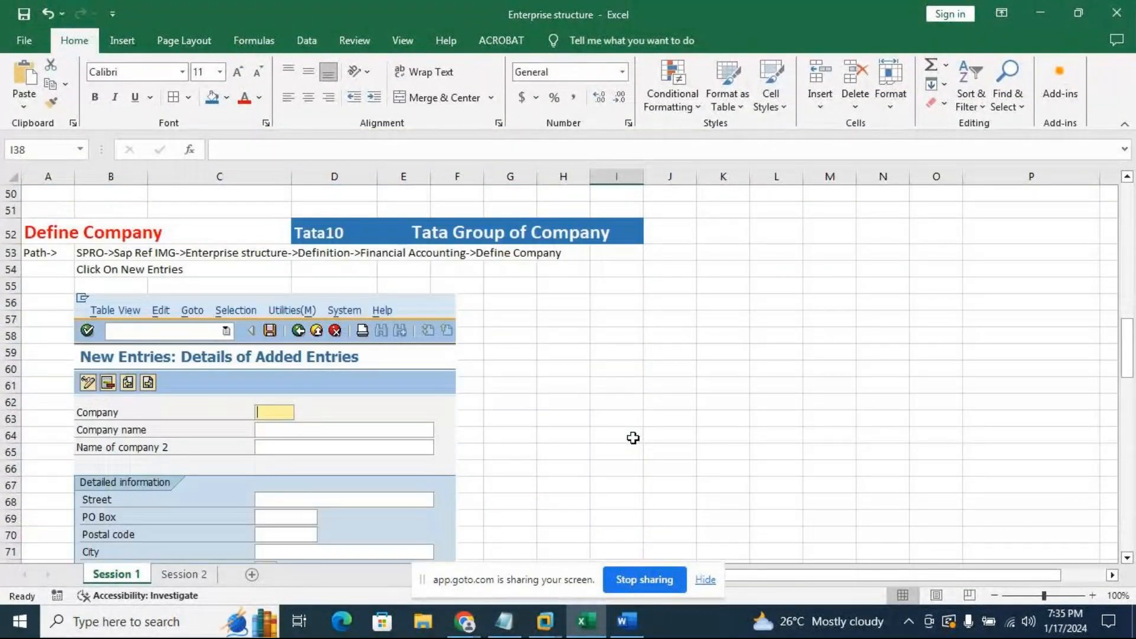
scroll(633, 438, "down", 10)
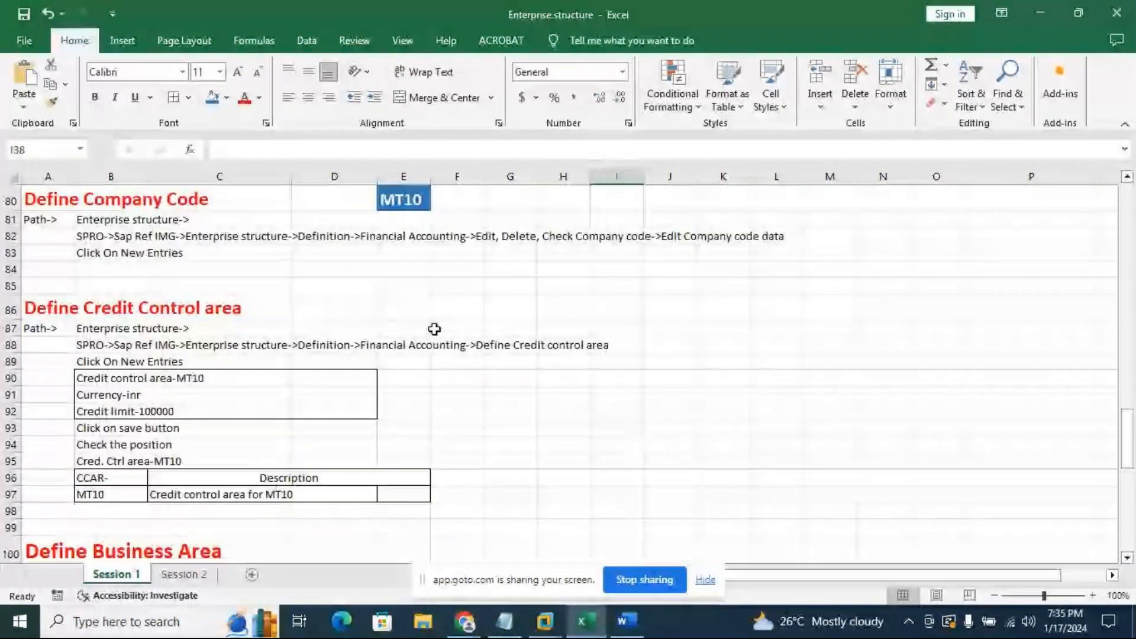
scroll(435, 329, "down", 14)
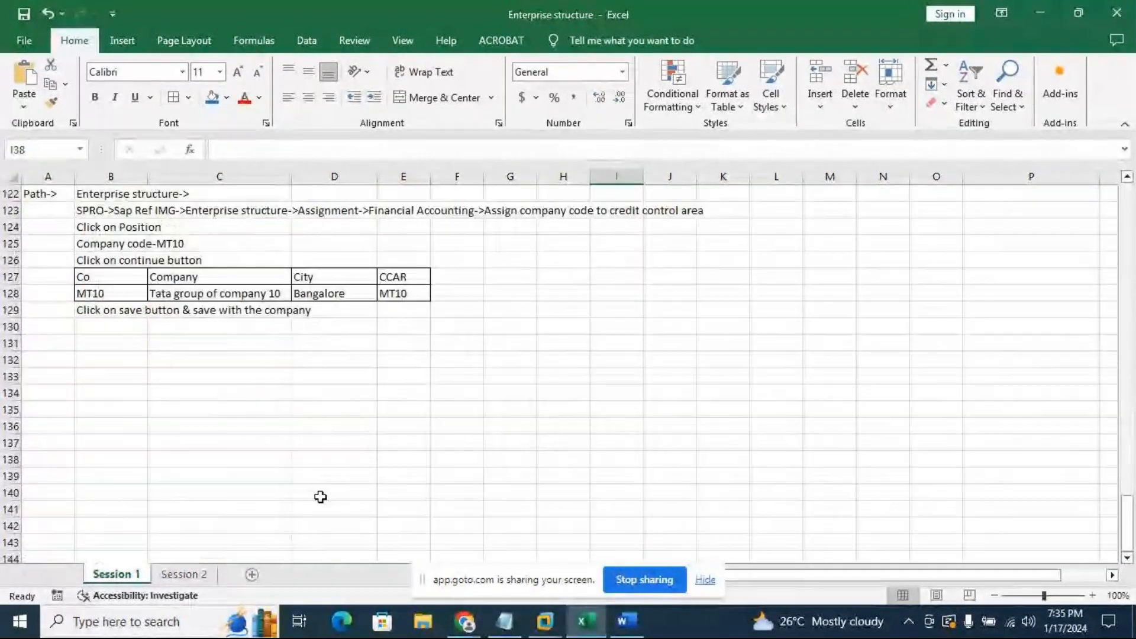
View the Chart of Accounts notes on the Session 2 sheet and return to the assignment notes on Session 1
left_click(184, 575)
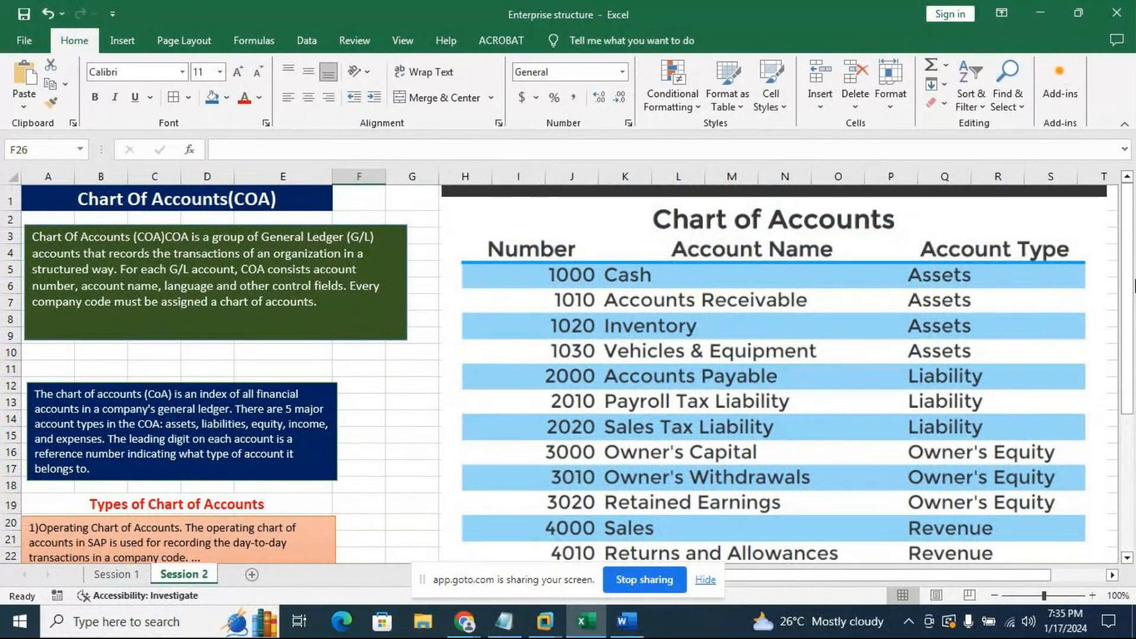
left_click(123, 578)
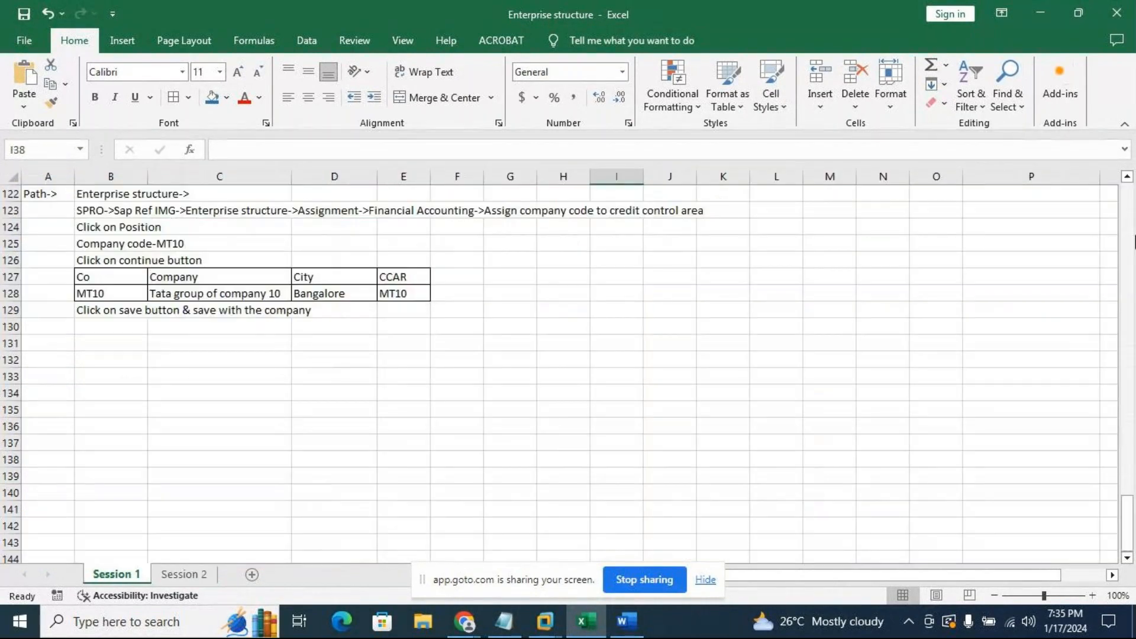
scroll(1134, 241, "up", 3)
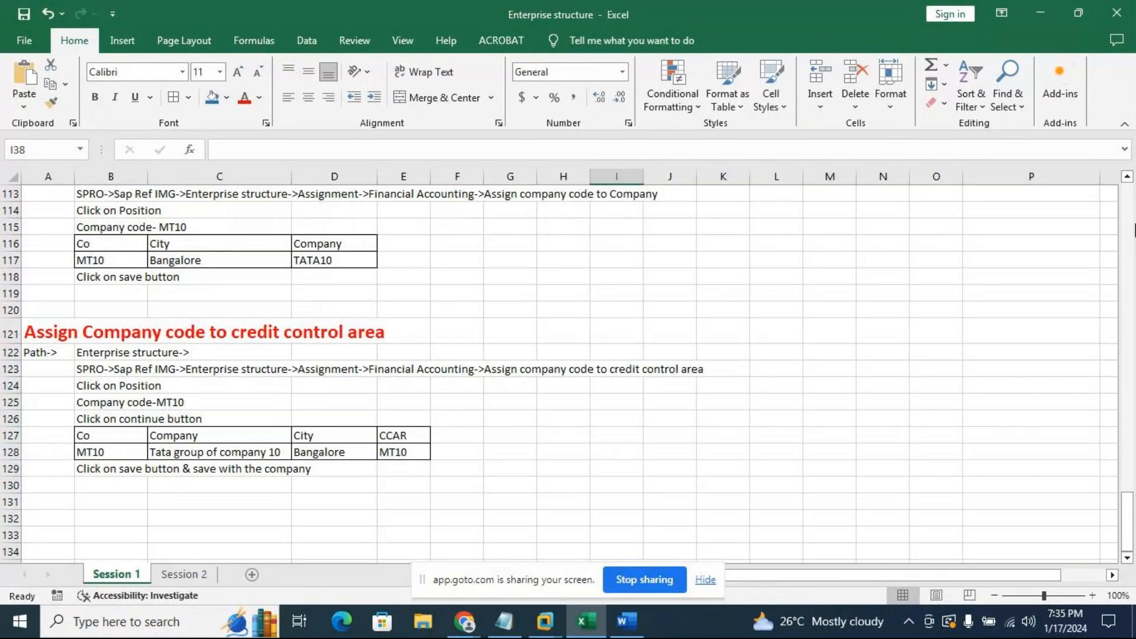
Review the Session 1 notes from the credit control area assignment back up to the Define Company Code section
scroll(903, 231, "up", 10)
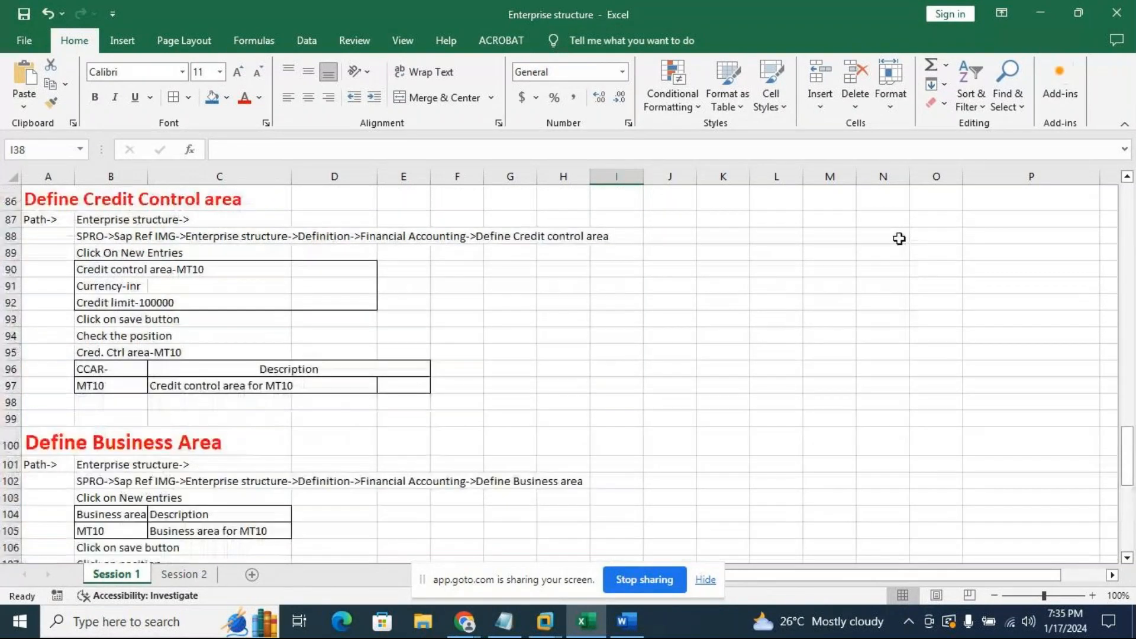
scroll(899, 238, "up", 1)
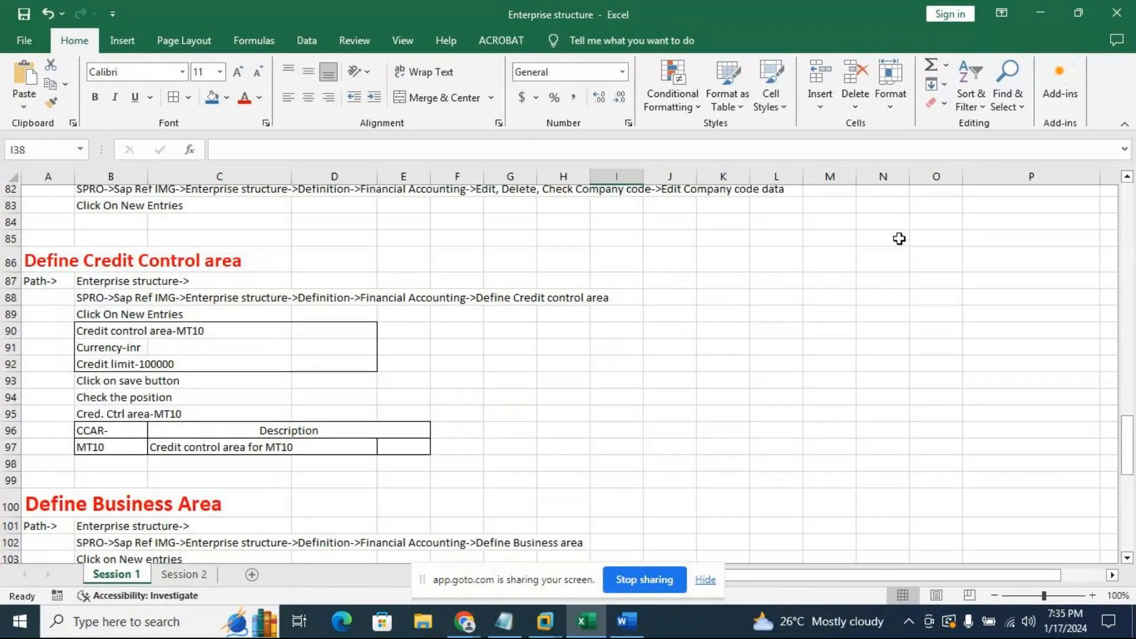
scroll(900, 239, "up", 2)
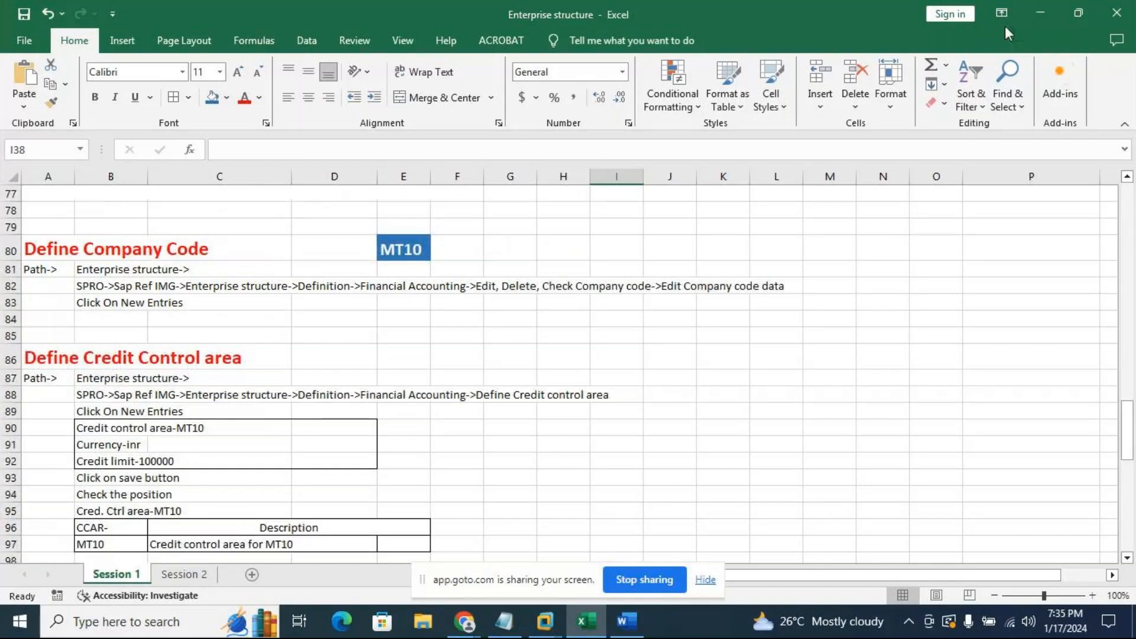
Minimize the Excel workbook, open the SAP(FICO)1 presentation from the Sap1 folder in PowerPoint and go to slide 2
left_click(1040, 14)
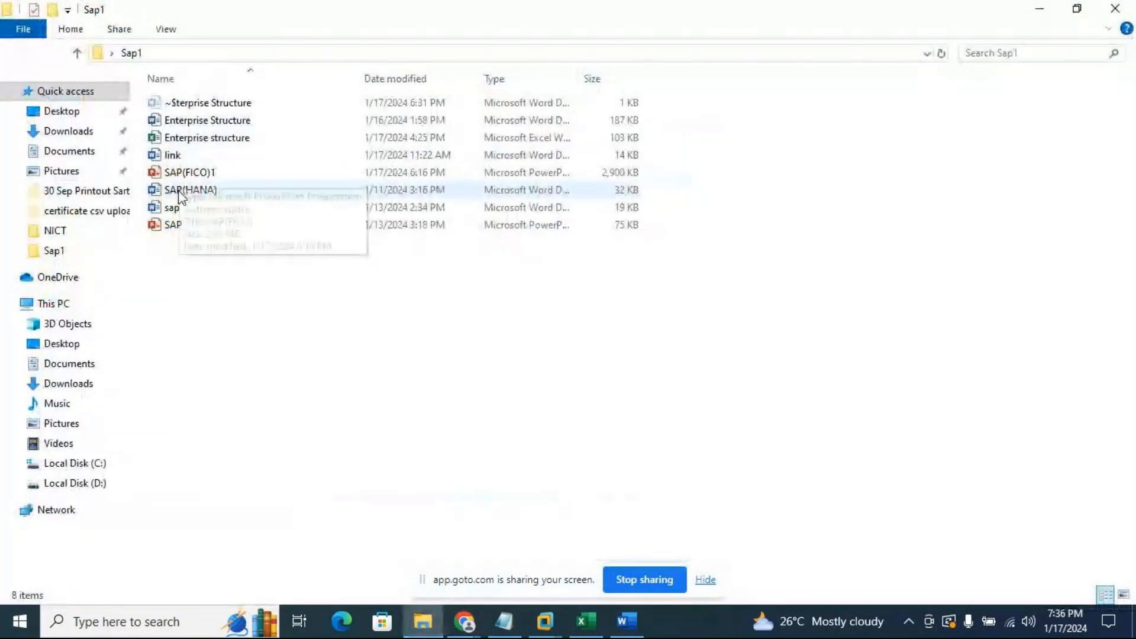
double_click(183, 172)
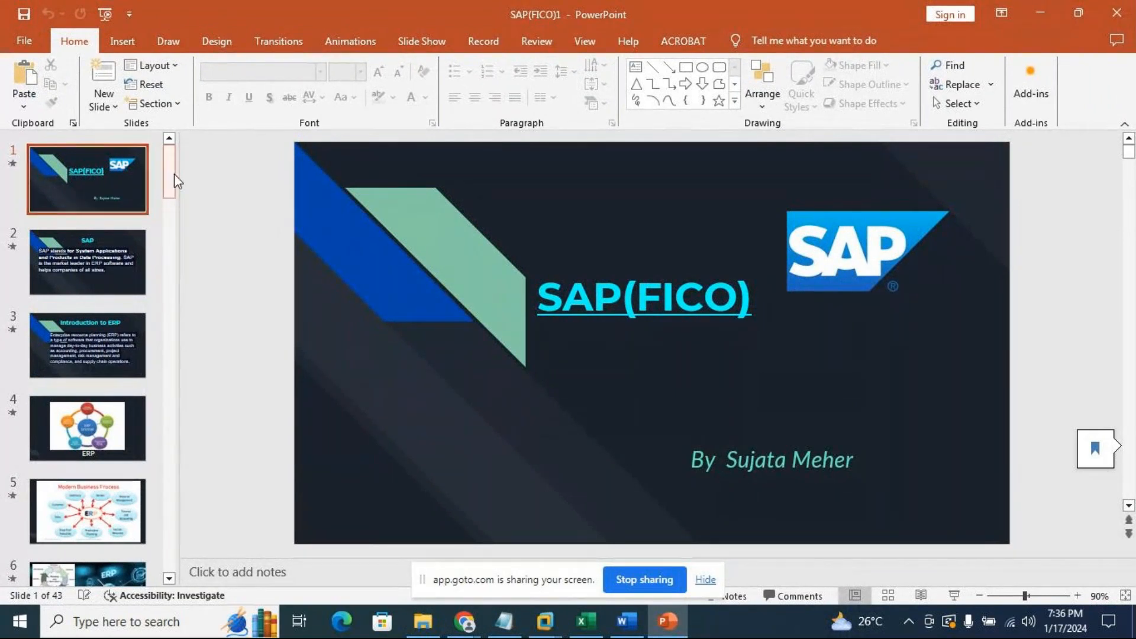
key("Down")
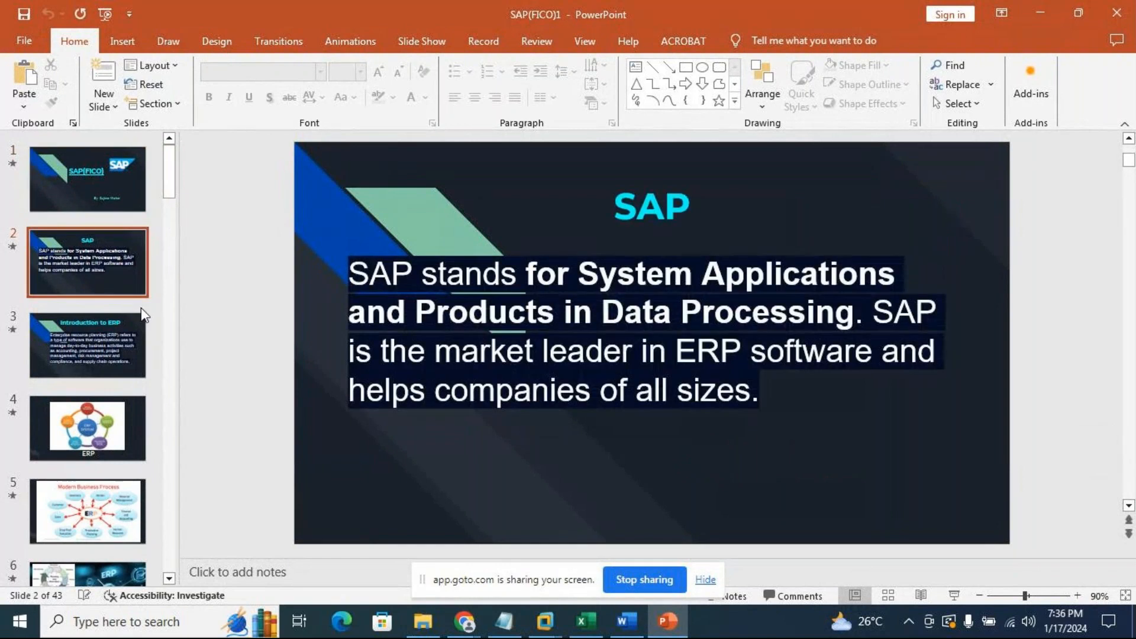